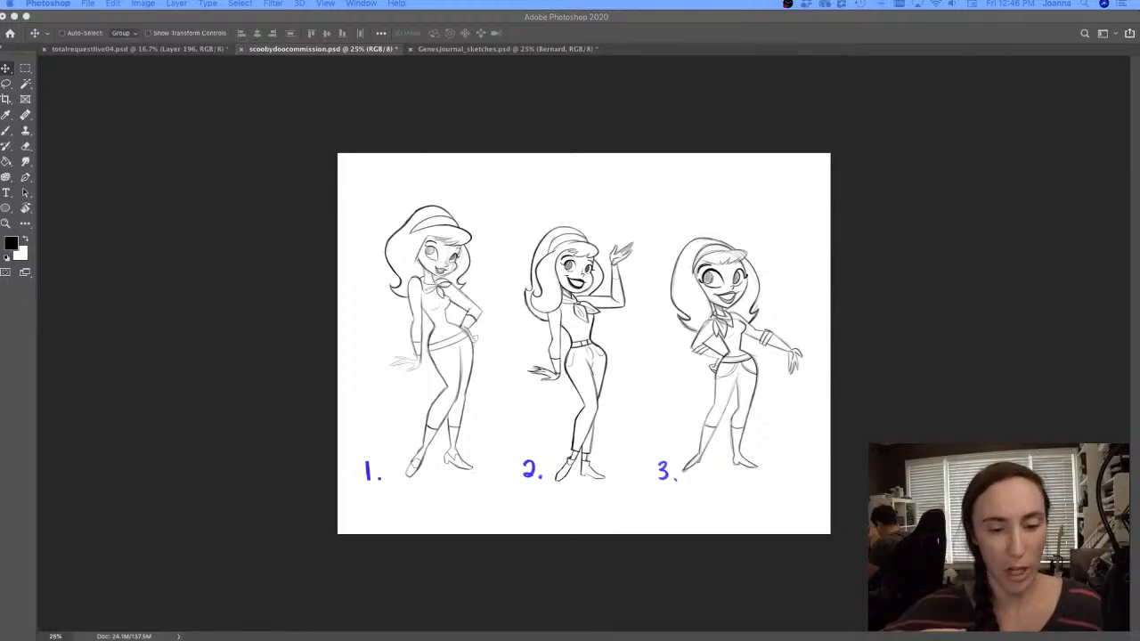
Lower the opacity of the layer with the three character sketches to 26% and add a new layer above it
key(Tab)
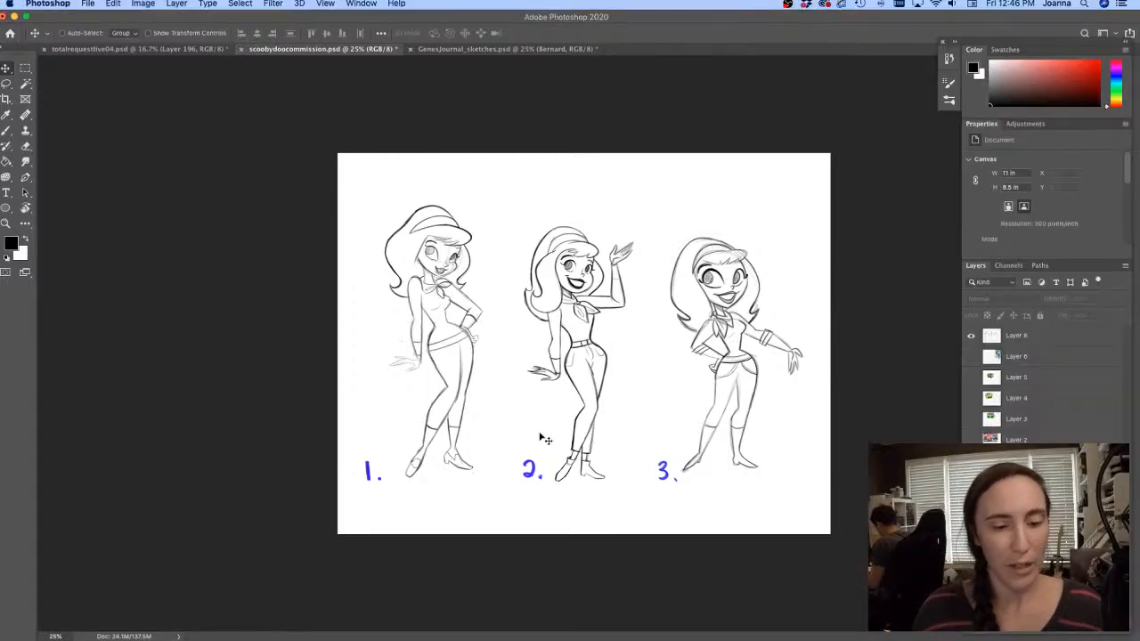
click(1025, 339)
click(1095, 300)
drag(1095, 303, 1056, 314)
key(super+shift+alt+n)
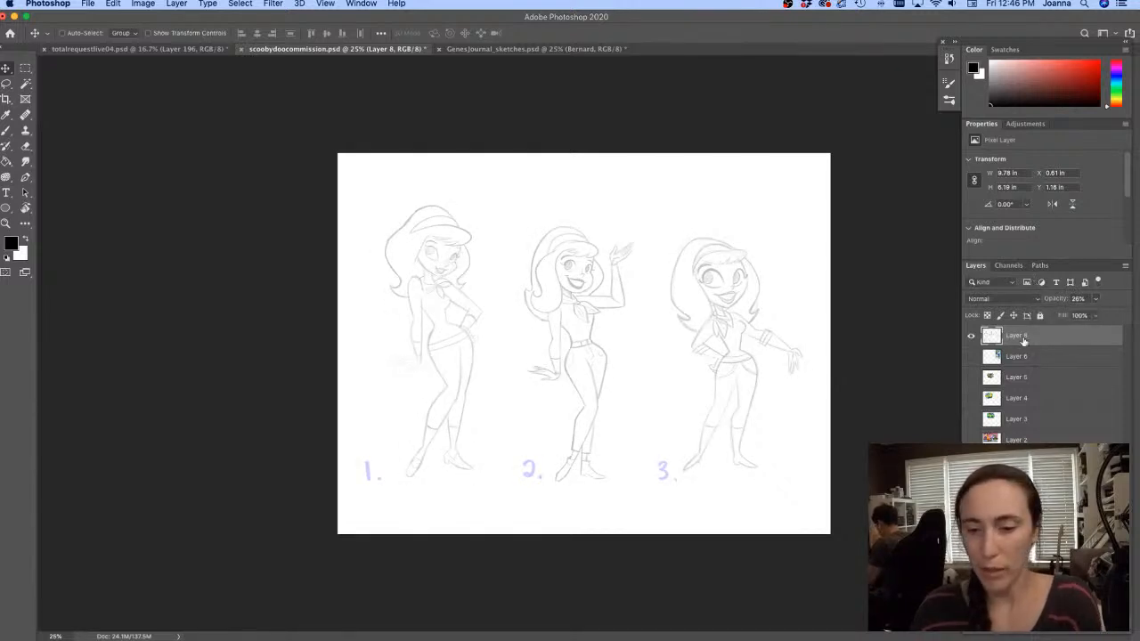
Brush two curved lines across the hips of figure 2 to form the hem band of her top
key(b)
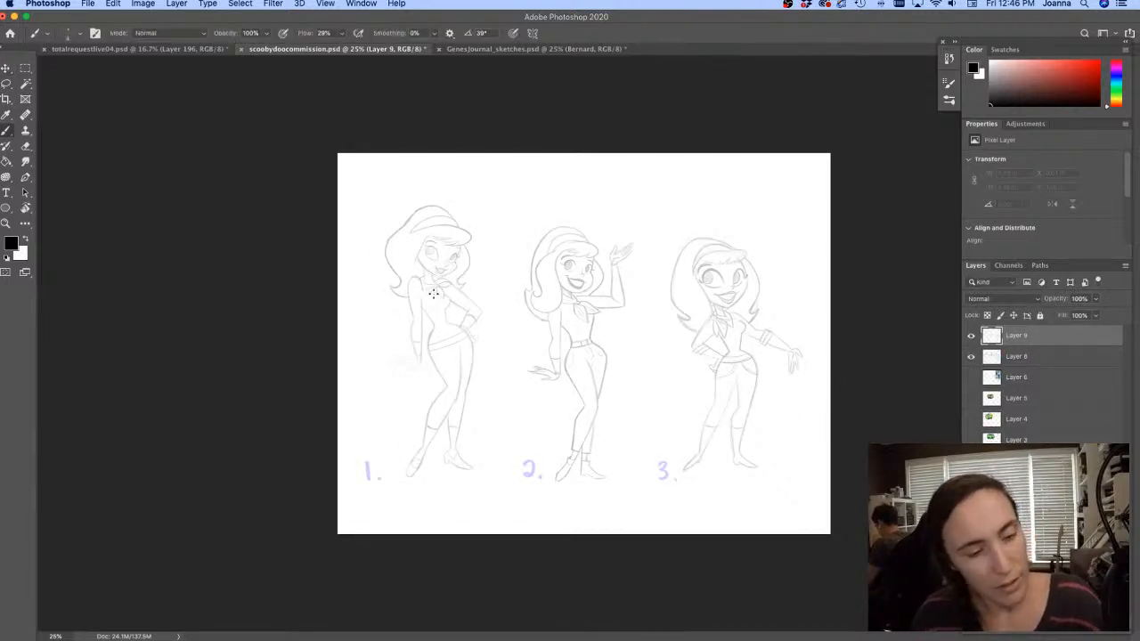
key(super+equal)
mouse_move(512, 275)
mouse_down()
mouse_move(535, 205)
mouse_move(448, 176)
mouse_move(468, 170)
mouse_up()
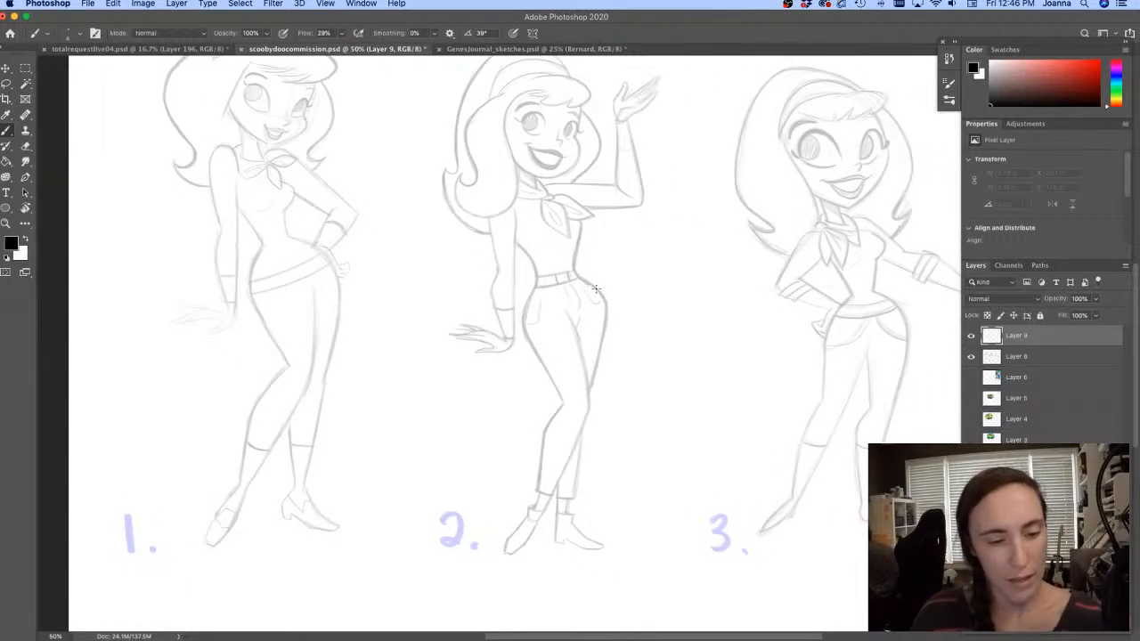
drag(537, 308, 596, 292)
drag(525, 308, 601, 289)
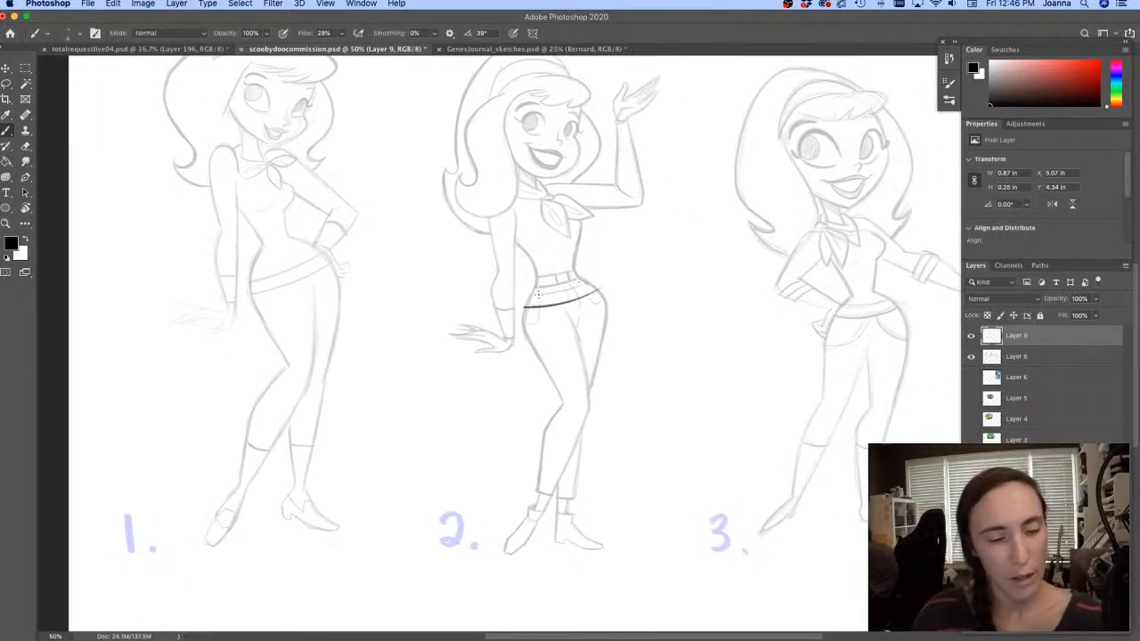
drag(528, 297, 590, 284)
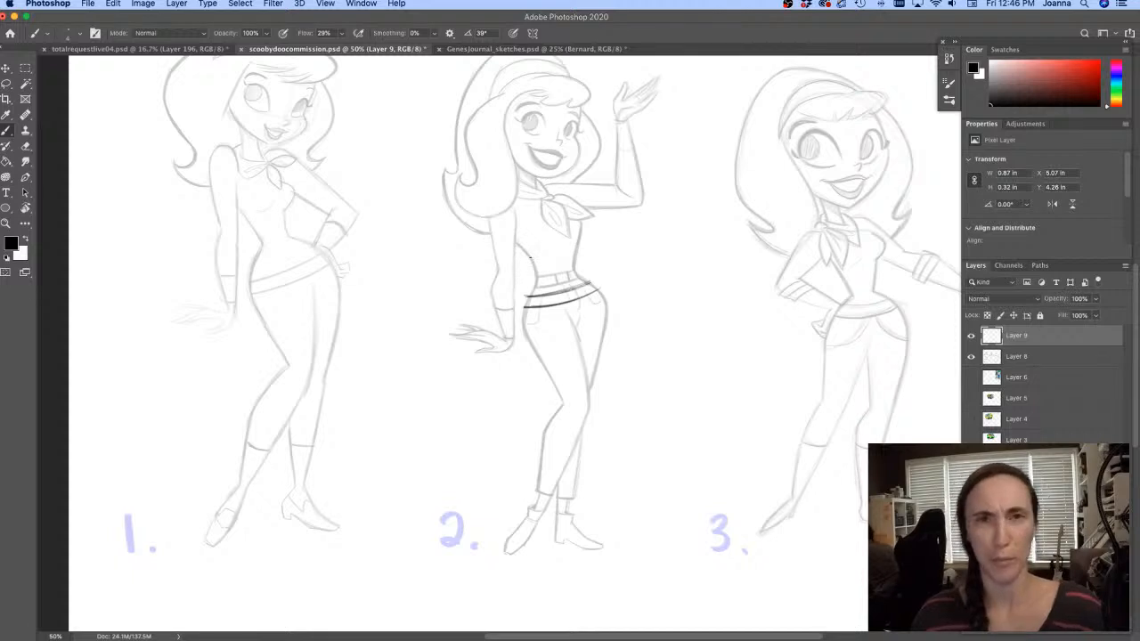
Draw both sides of figure 2's waist with the hem band's ends, and add a flared cuff on her lowered arm
click(533, 263)
drag(534, 263, 523, 307)
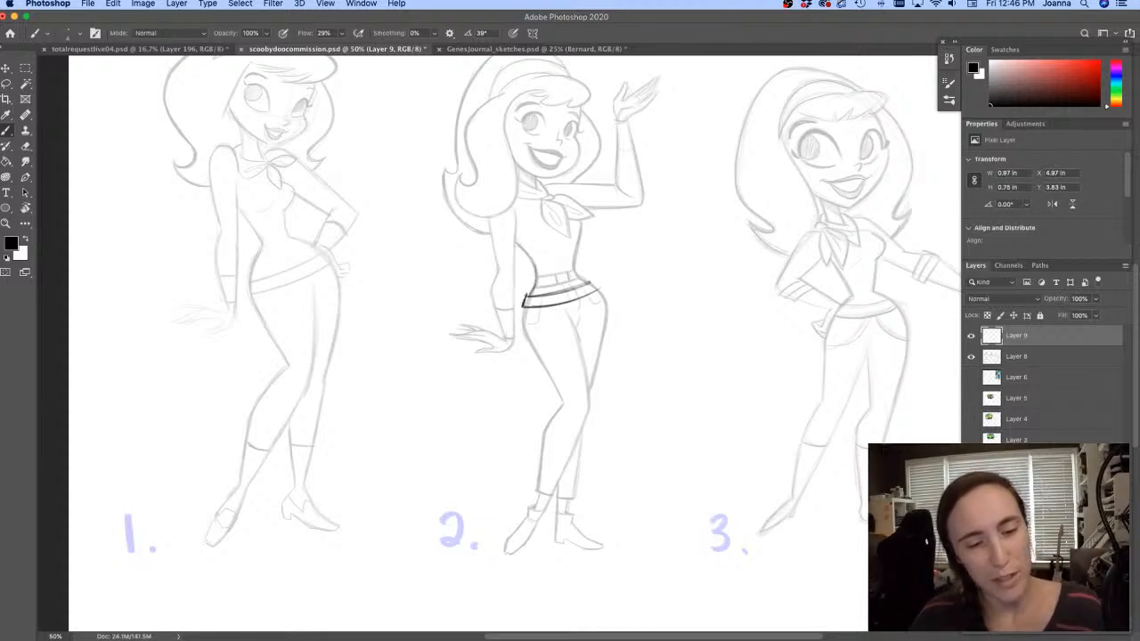
drag(588, 281, 601, 287)
drag(515, 259, 521, 305)
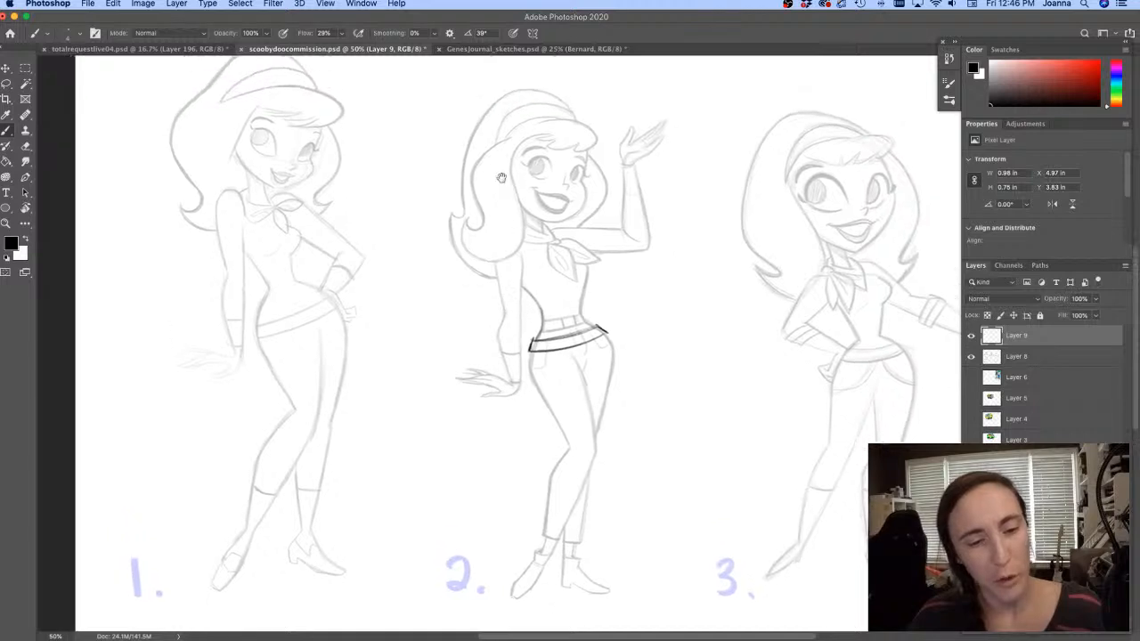
drag(588, 265, 579, 319)
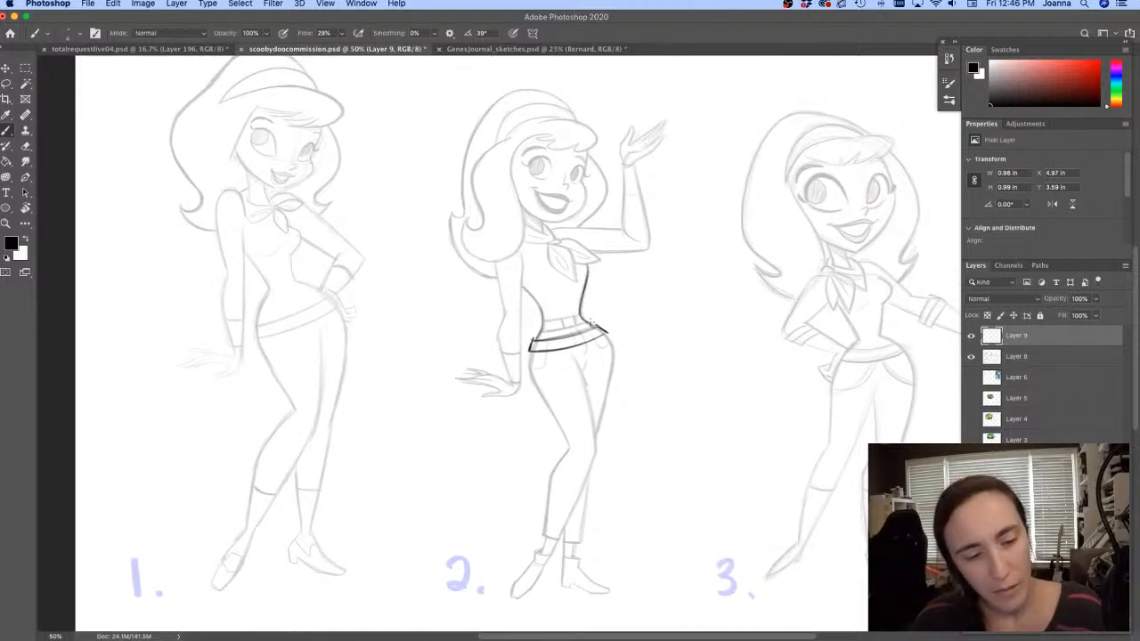
drag(499, 428, 489, 354)
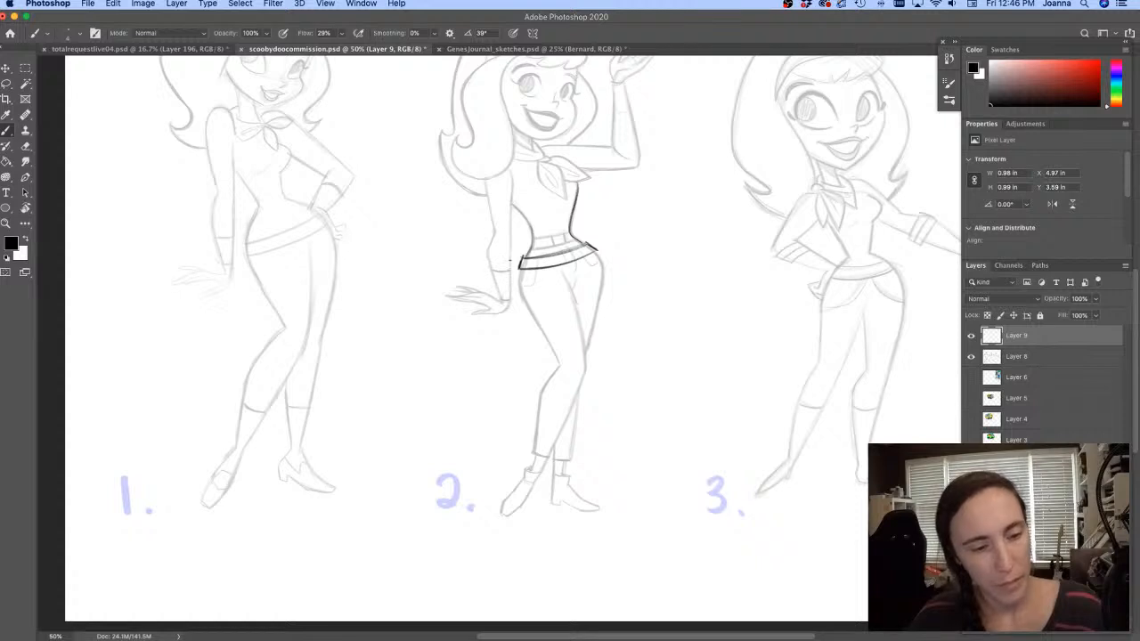
mouse_move(481, 253)
mouse_down()
mouse_move(497, 270)
mouse_move(488, 265)
mouse_up()
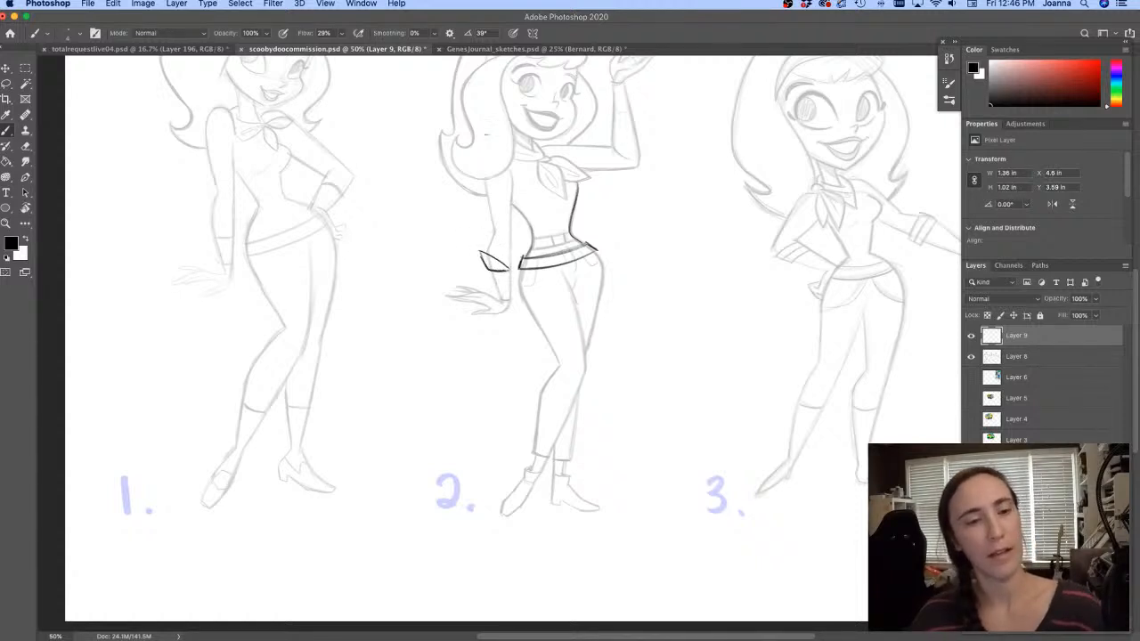
drag(506, 216, 513, 242)
drag(524, 192, 546, 209)
key(ctrl+z)
key(ctrl+z)
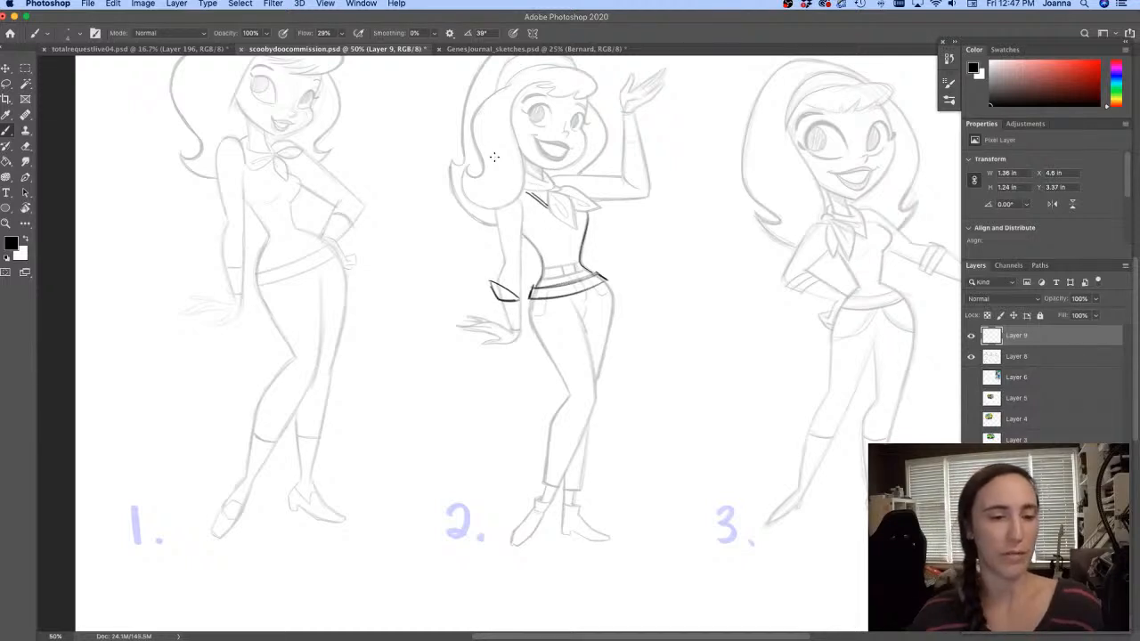
key(ctrl+z)
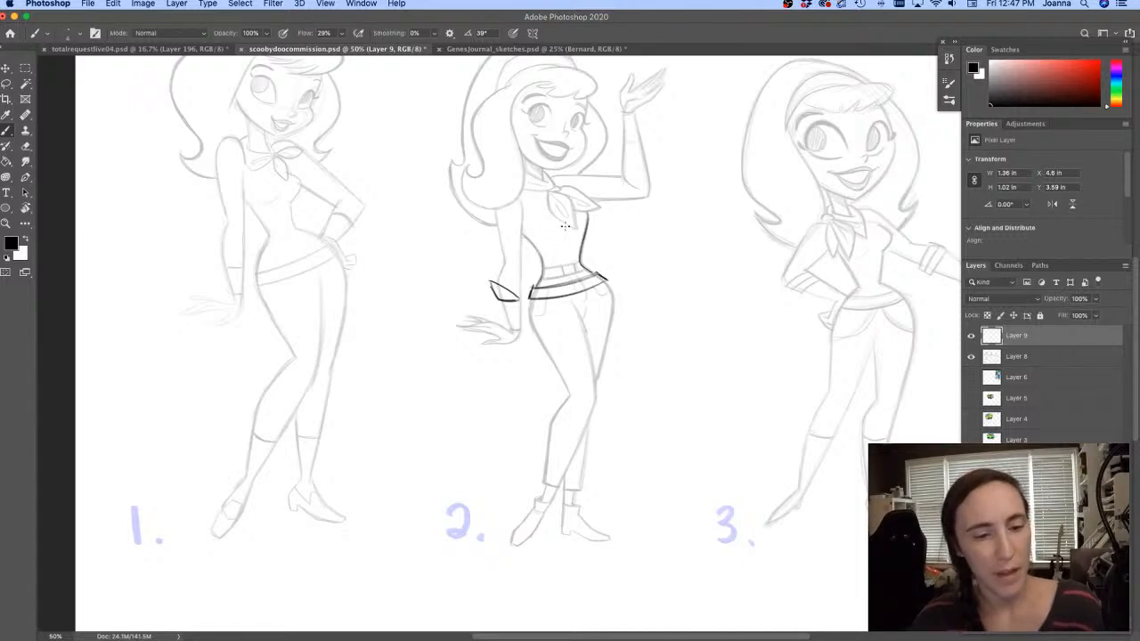
Draw a vertical center line down the front of figure 2's top and a flared cuff at her raised elbow
drag(565, 227, 566, 260)
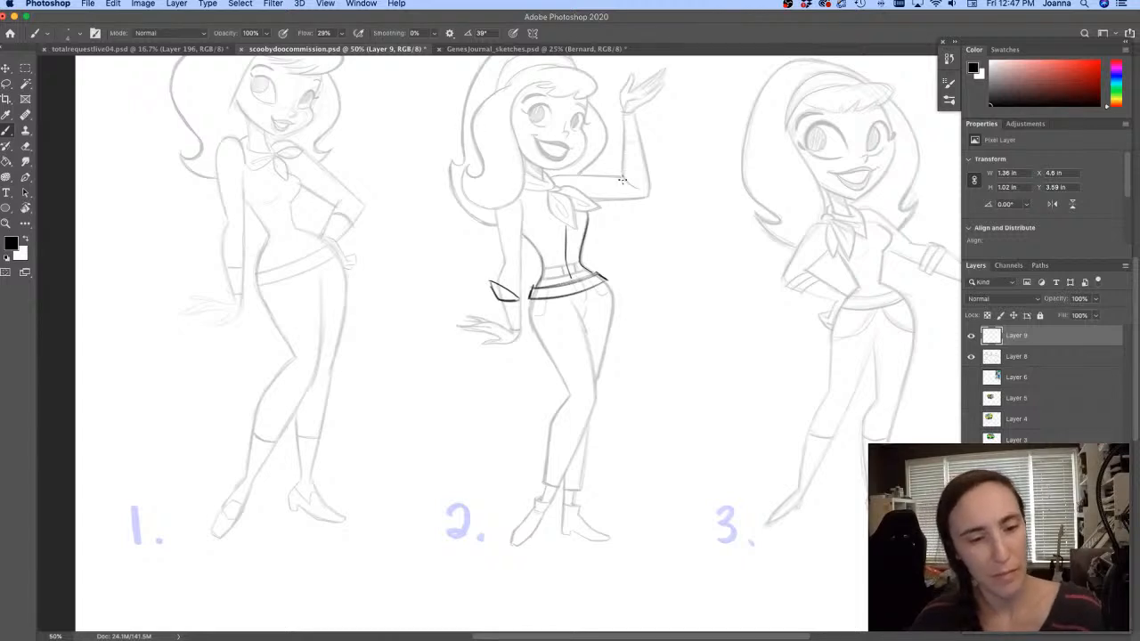
mouse_move(622, 178)
mouse_down()
mouse_move(607, 192)
mouse_move(632, 207)
mouse_move(618, 209)
mouse_move(622, 186)
mouse_up()
key(super+z)
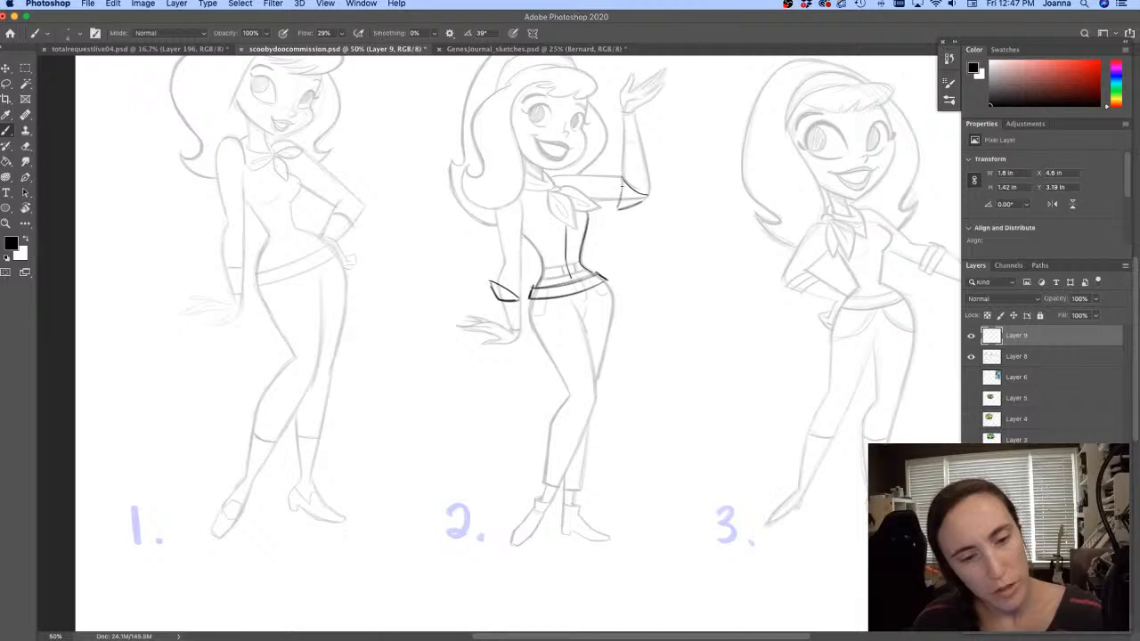
Draw a mid-calf boot with a pointed toe over figure 2's front leg
drag(432, 316, 424, 302)
mouse_move(566, 441)
mouse_down()
mouse_move(536, 441)
mouse_move(534, 486)
mouse_up()
drag(566, 442, 510, 536)
drag(533, 492, 509, 533)
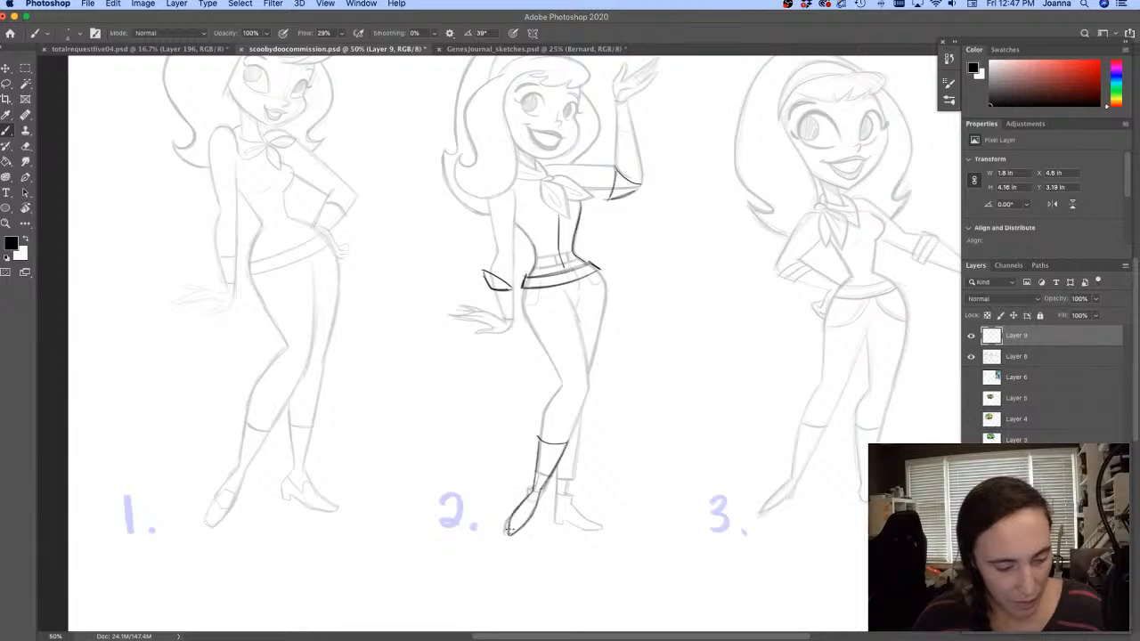
Draw the matching heeled boot over figure 2's back leg
drag(565, 443, 577, 441)
mouse_move(576, 443)
mouse_down()
mouse_move(569, 478)
mouse_move(577, 454)
mouse_move(553, 482)
mouse_move(554, 515)
mouse_move(562, 488)
mouse_move(599, 525)
mouse_up()
mouse_move(556, 492)
mouse_down()
mouse_move(560, 518)
mouse_move(608, 527)
mouse_up()
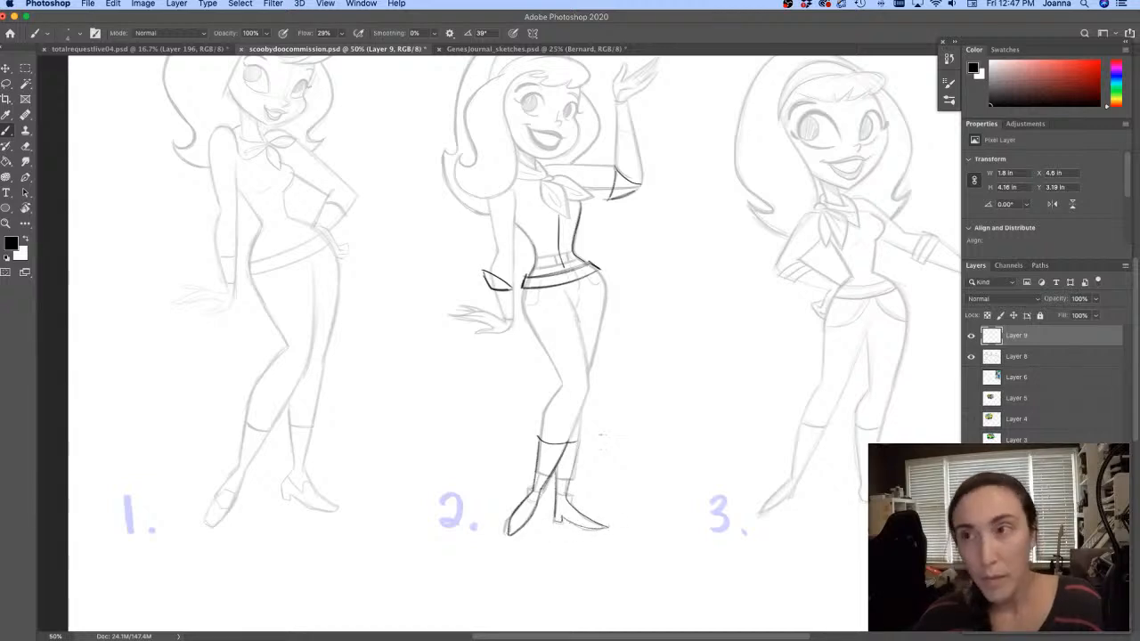
key(shift+Tab)
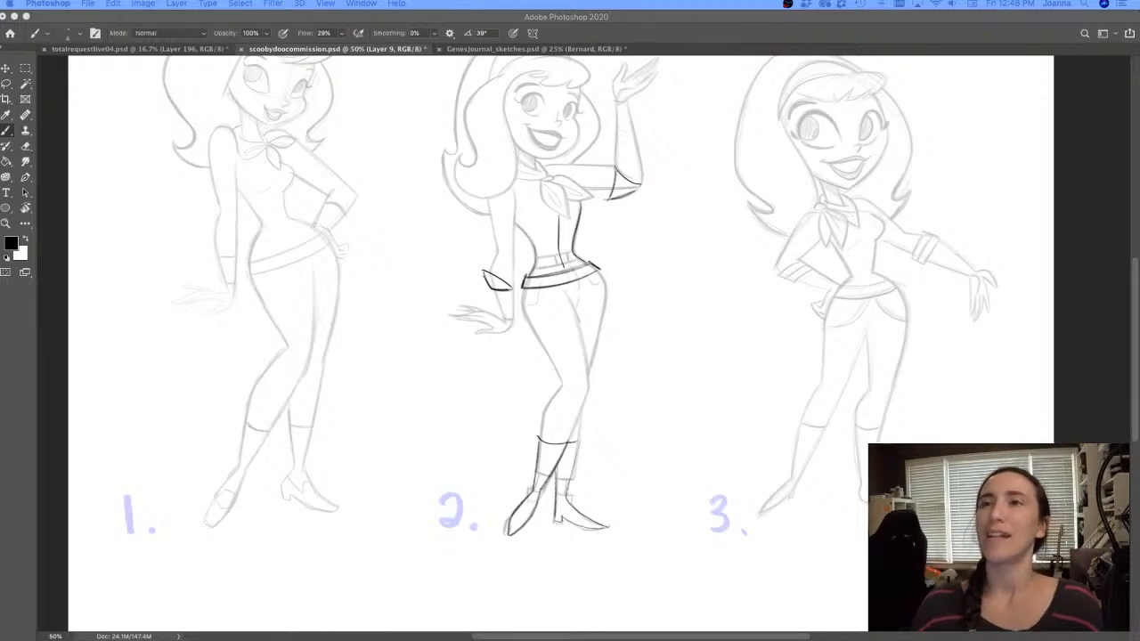
key(shift+Tab)
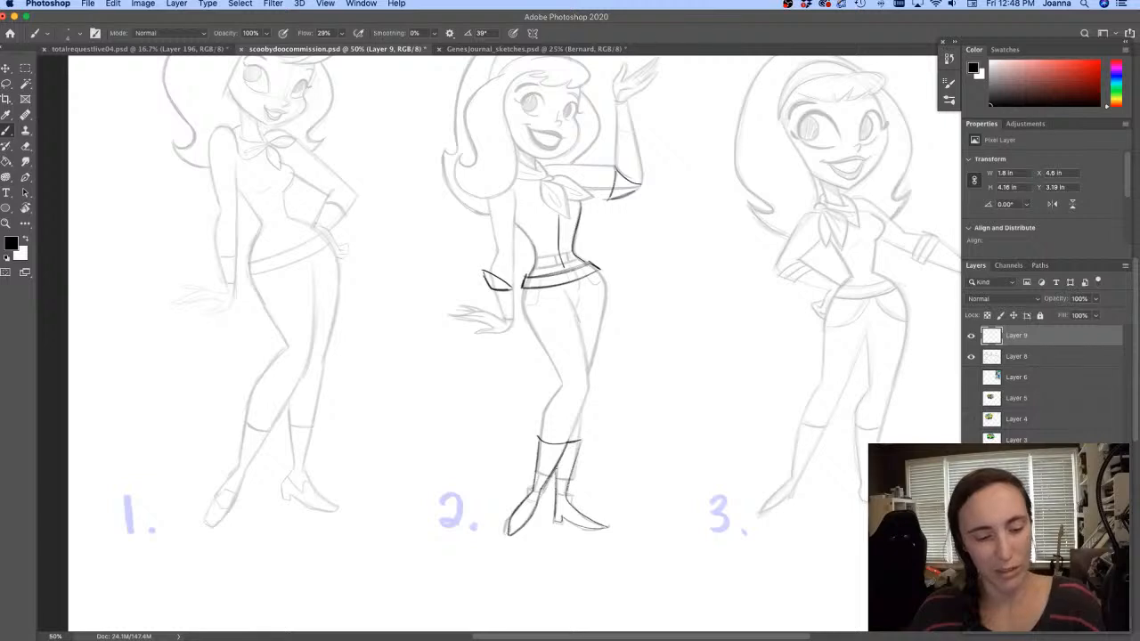
drag(555, 468, 553, 517)
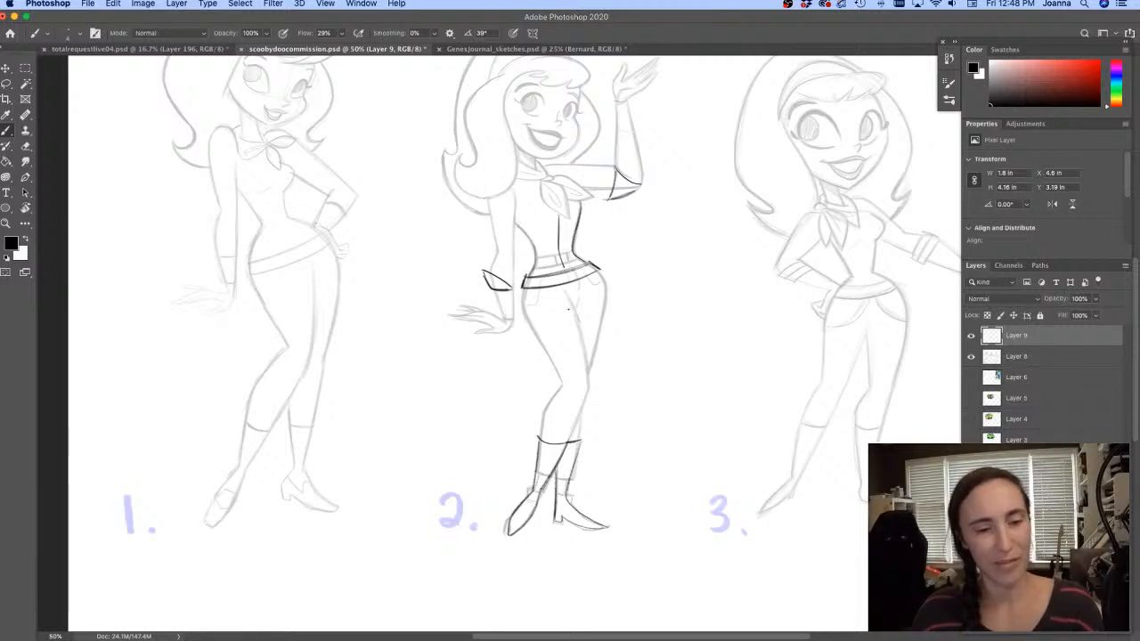
Outline both trouser legs of figure 2 from the hem band down to the boot tops
mouse_move(579, 322)
mouse_down()
mouse_move(588, 389)
mouse_move(571, 403)
mouse_move(571, 440)
mouse_up()
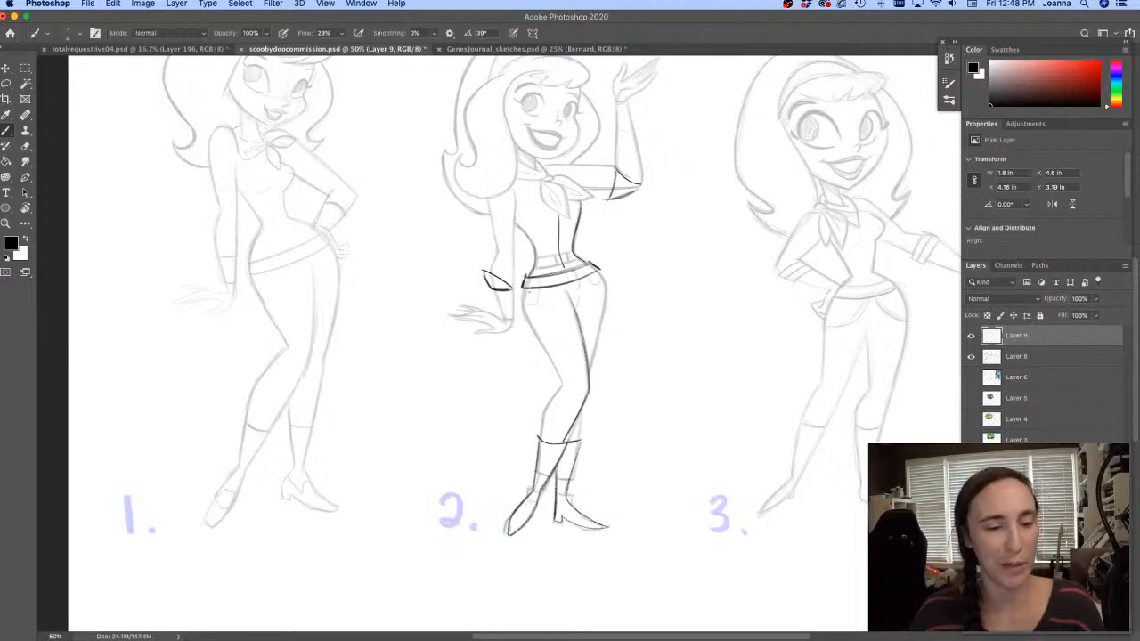
mouse_move(523, 289)
mouse_down()
mouse_move(526, 318)
mouse_move(565, 384)
mouse_up()
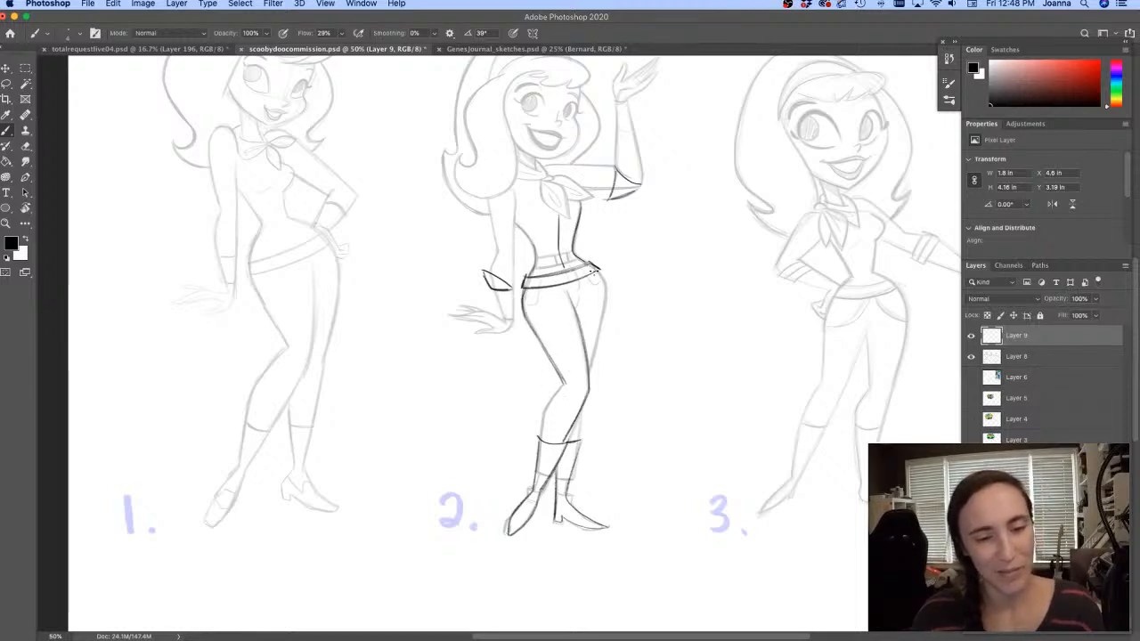
mouse_move(595, 271)
mouse_down()
mouse_move(604, 311)
mouse_move(577, 440)
mouse_up()
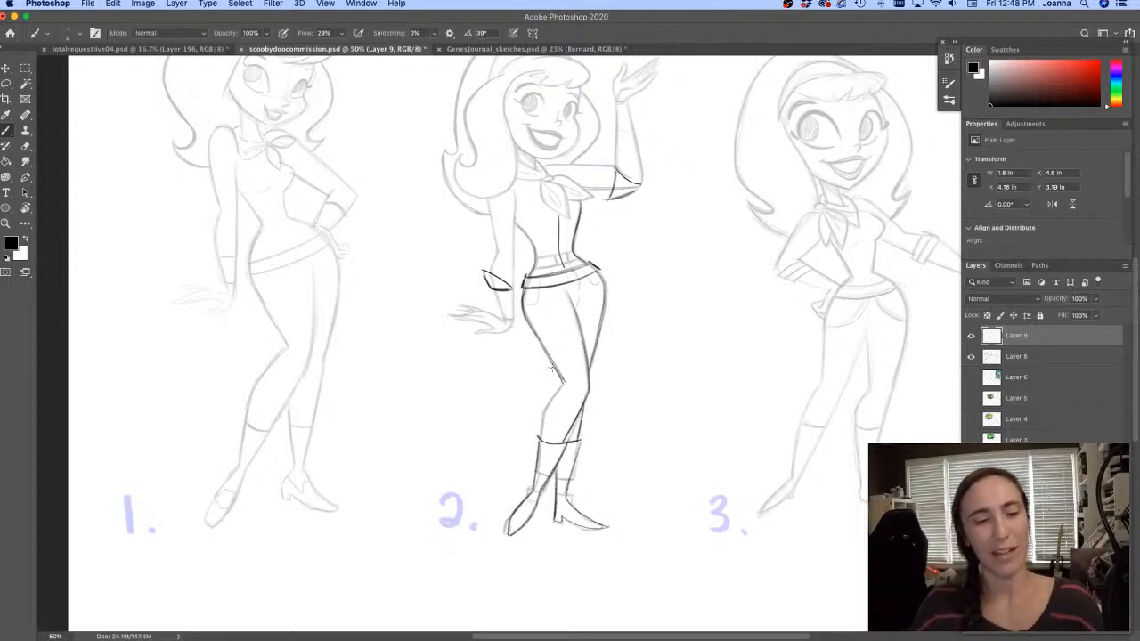
mouse_move(552, 367)
mouse_down()
mouse_move(564, 384)
mouse_move(543, 440)
mouse_up()
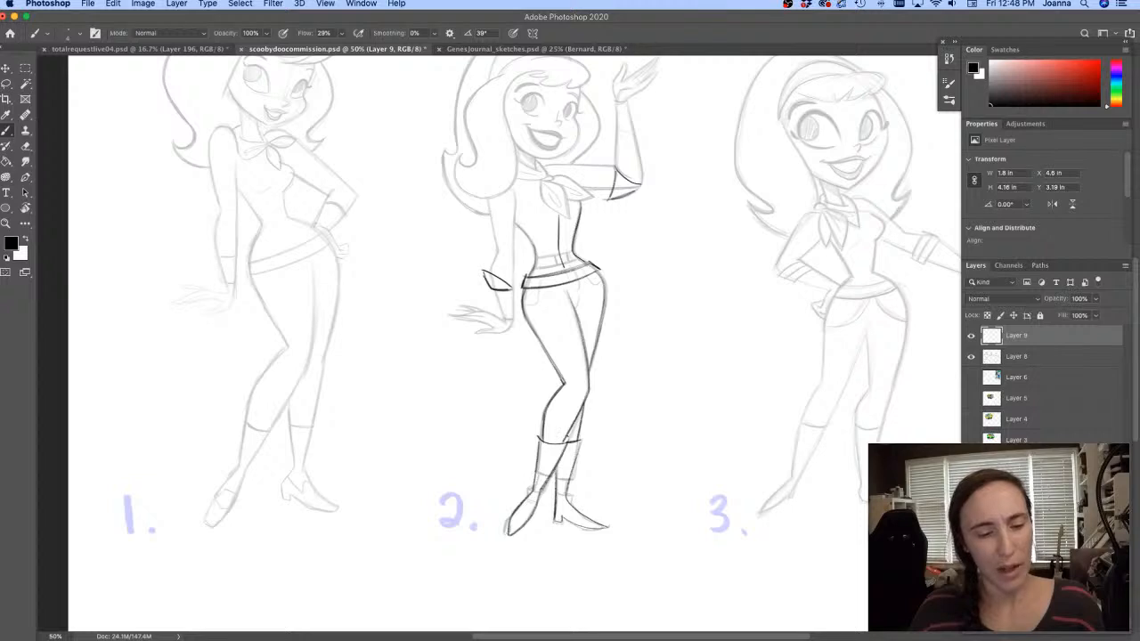
Erase the overlapping lines at figure 2's boot tops and redraw the front boot's top edge with a darker stroke
super+click(545, 443)
mouse_move(493, 411)
mouse_down()
mouse_move(516, 406)
mouse_move(562, 315)
mouse_up()
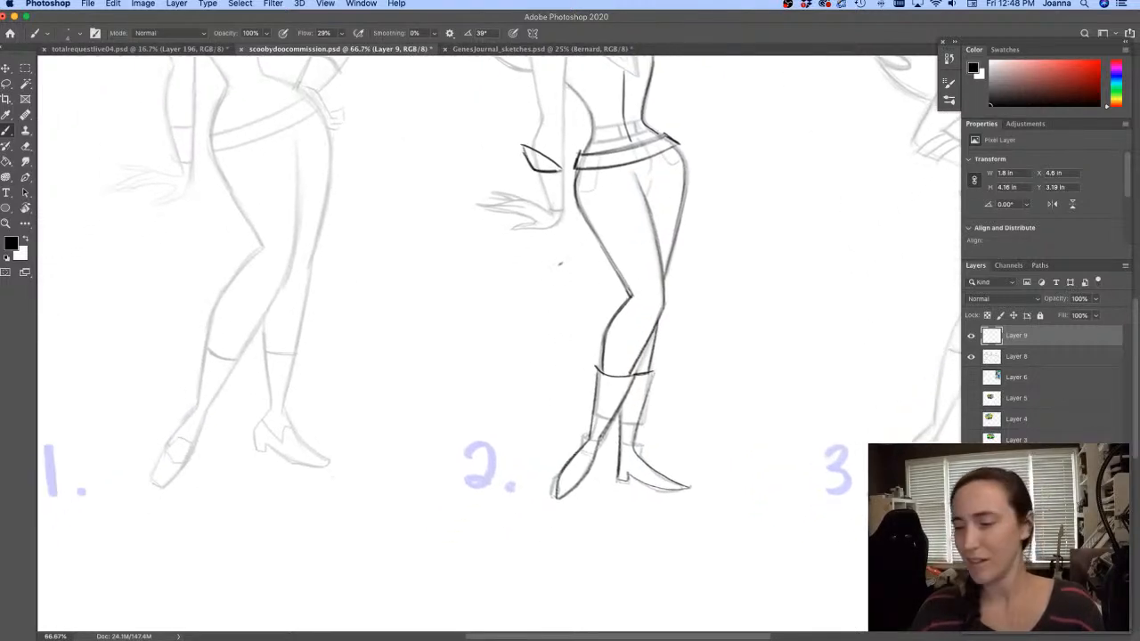
key(e)
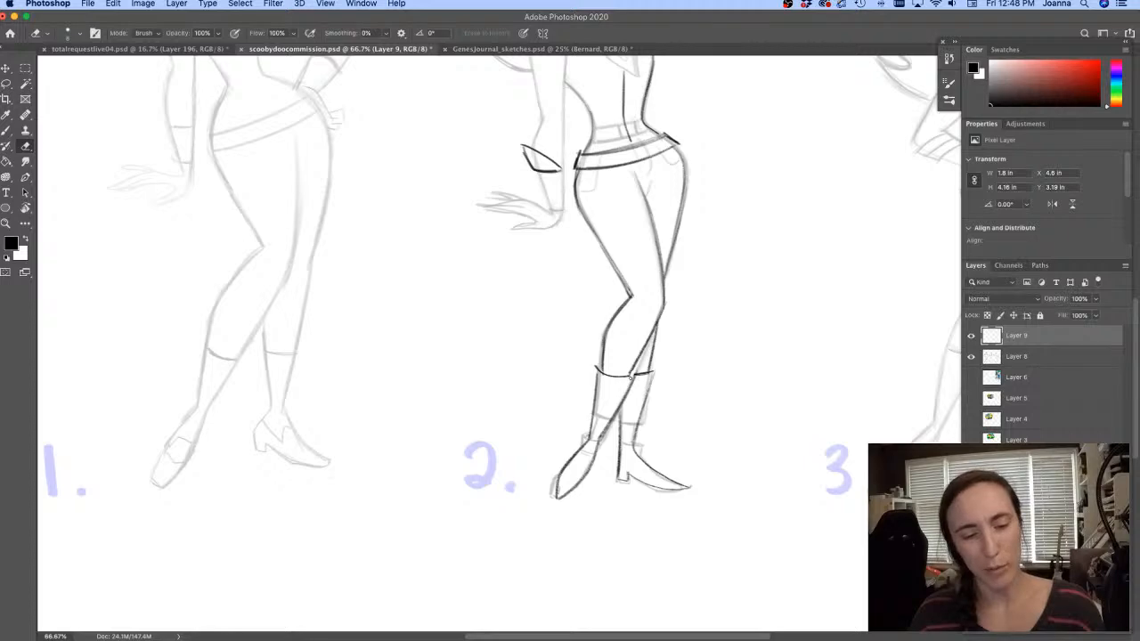
mouse_move(594, 371)
mouse_down()
mouse_move(508, 402)
mouse_move(559, 415)
mouse_up()
key(r)
key(super+equal)
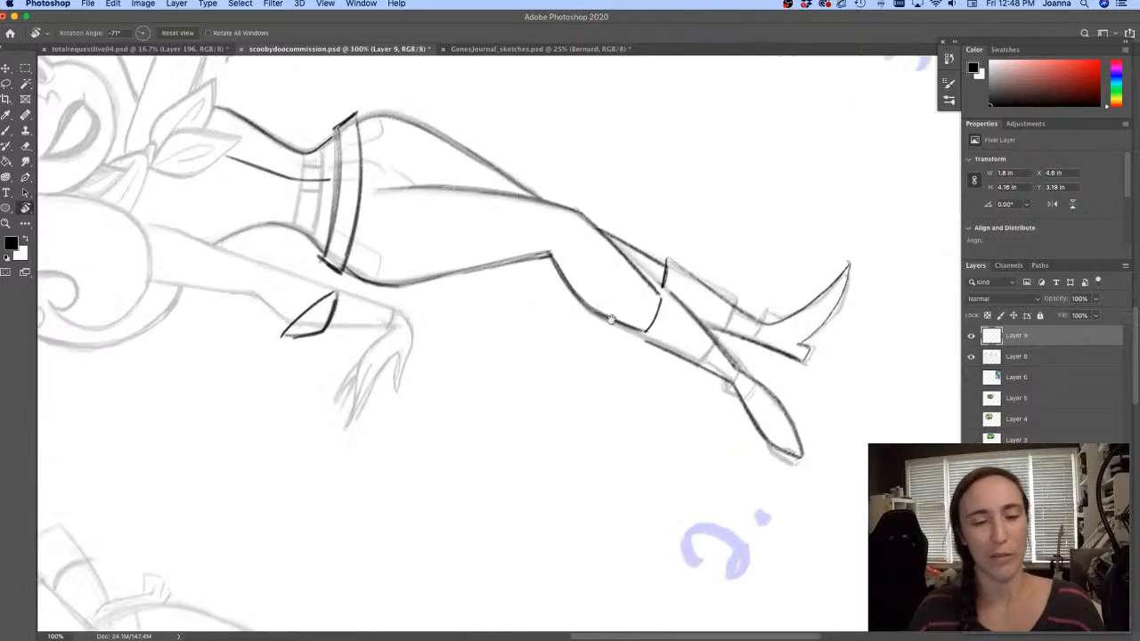
drag(612, 324, 609, 392)
key(b)
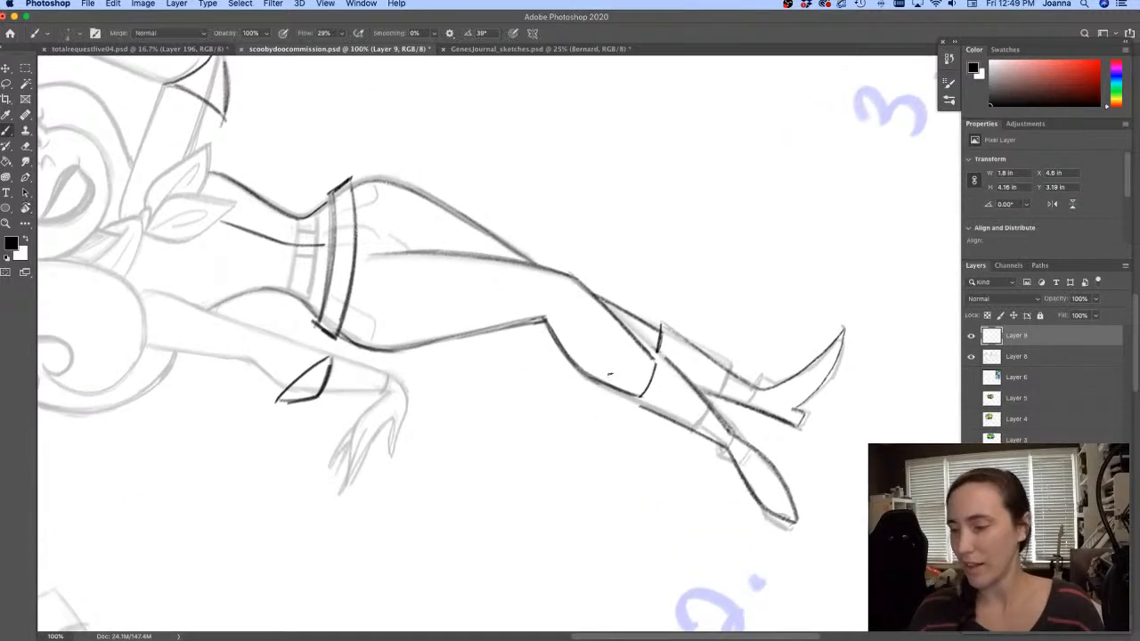
drag(657, 354, 636, 401)
Restore the canvas to upright and draw a pocket on each hip of figure 2's trousers
key(r)
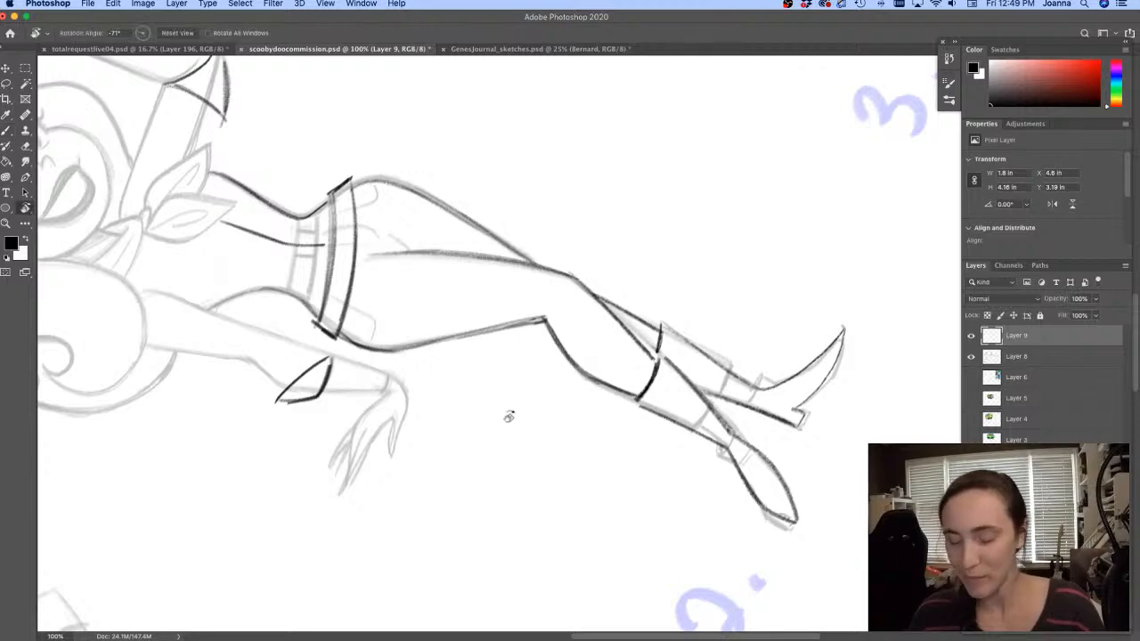
drag(507, 412, 481, 267)
mouse_move(541, 406)
mouse_down()
mouse_move(536, 420)
mouse_move(586, 435)
mouse_move(604, 416)
mouse_move(612, 442)
mouse_move(600, 478)
mouse_up()
drag(495, 312, 525, 533)
mouse_move(596, 331)
mouse_down()
mouse_move(589, 354)
mouse_move(565, 365)
mouse_up()
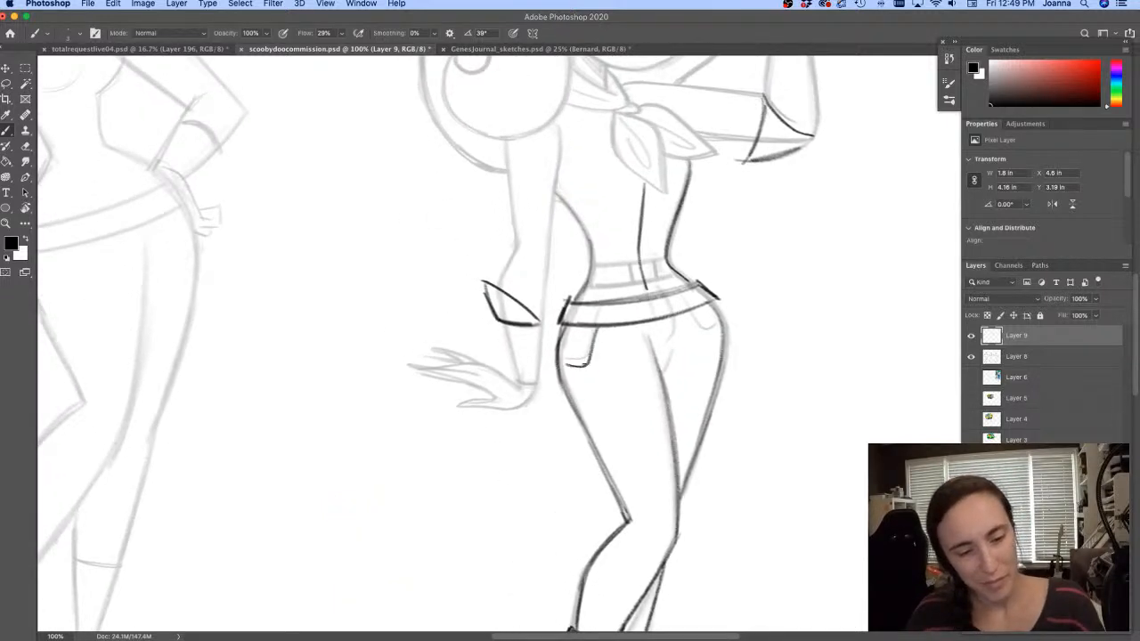
drag(693, 311, 717, 337)
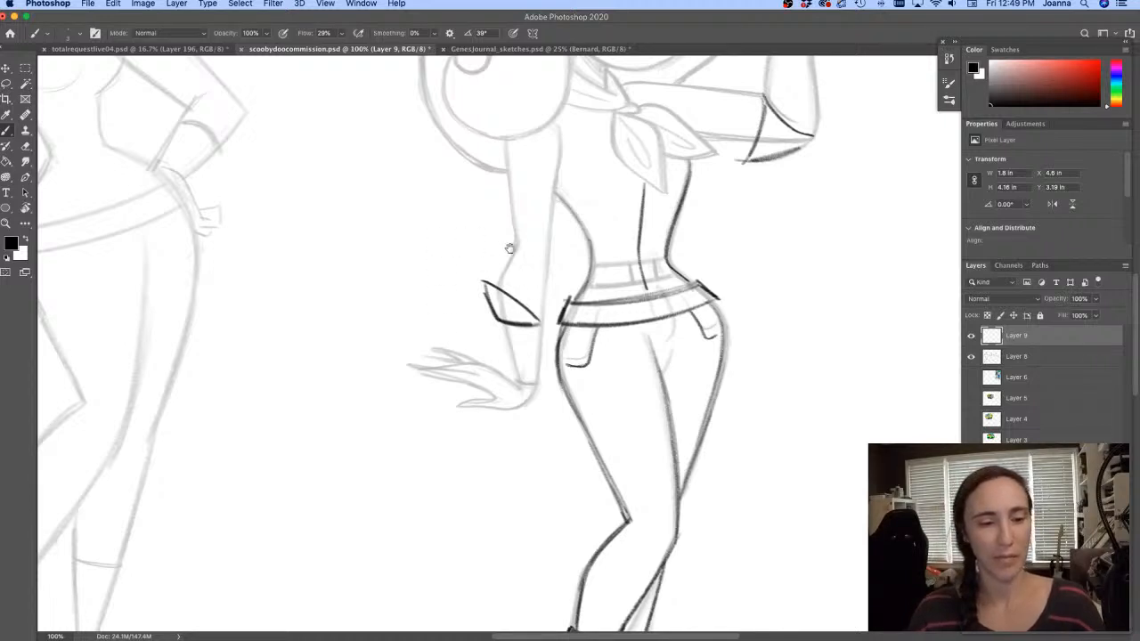
Draw the palm line on figure 2's raised hand and darken the edge of the flared cuff at that elbow
drag(480, 287, 461, 486)
drag(535, 254, 519, 378)
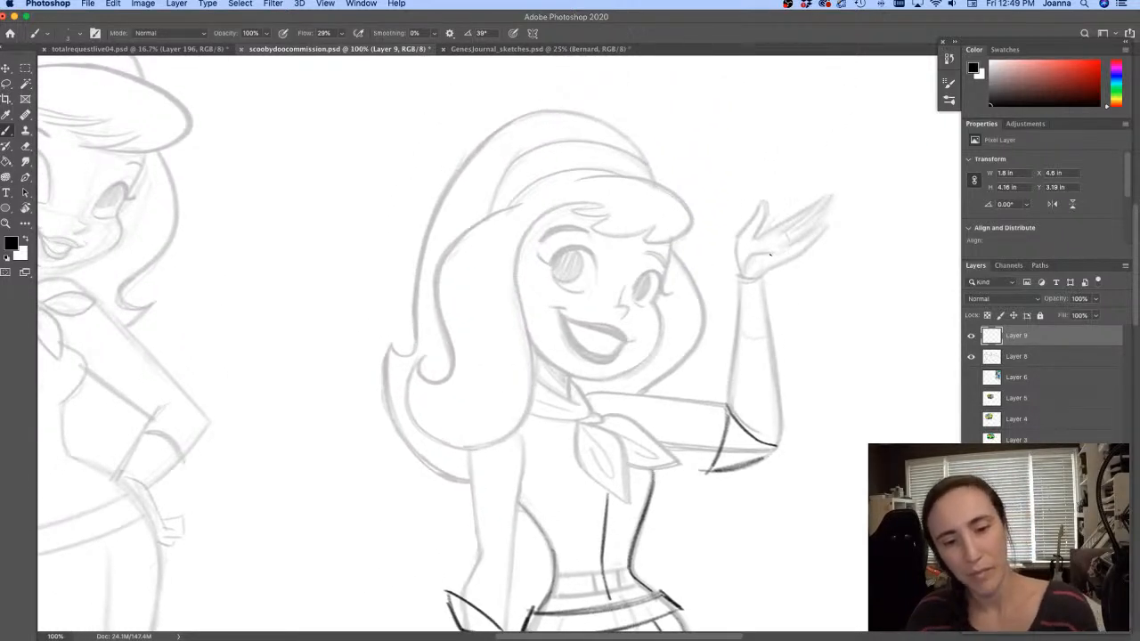
mouse_move(782, 251)
mouse_down()
mouse_move(759, 253)
mouse_move(749, 270)
mouse_up()
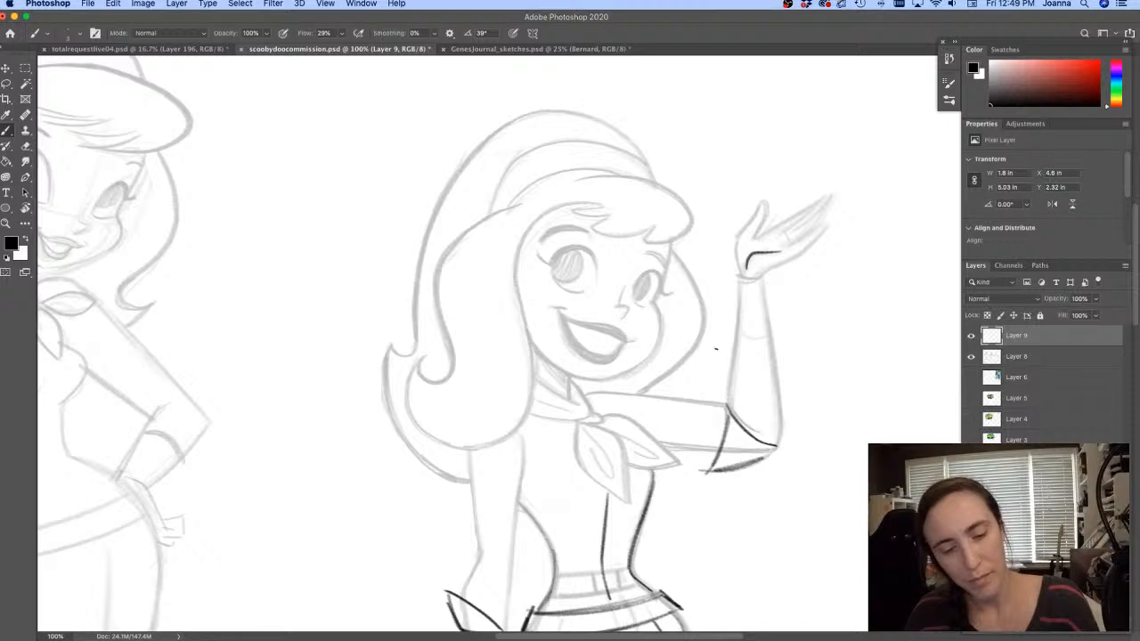
drag(712, 450, 706, 470)
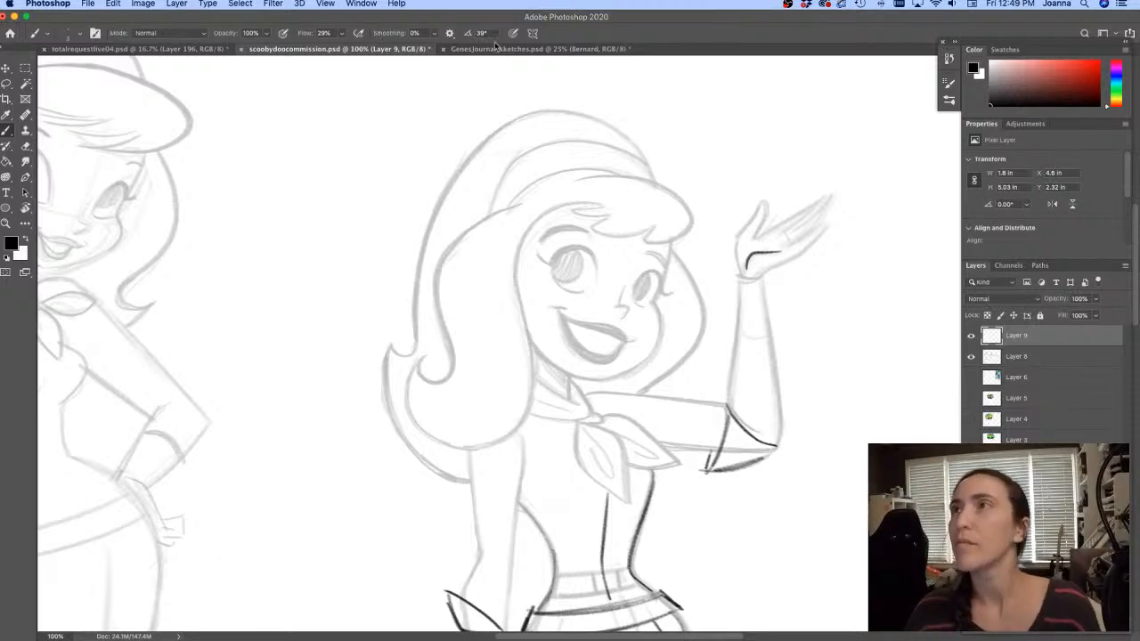
key(Tab)
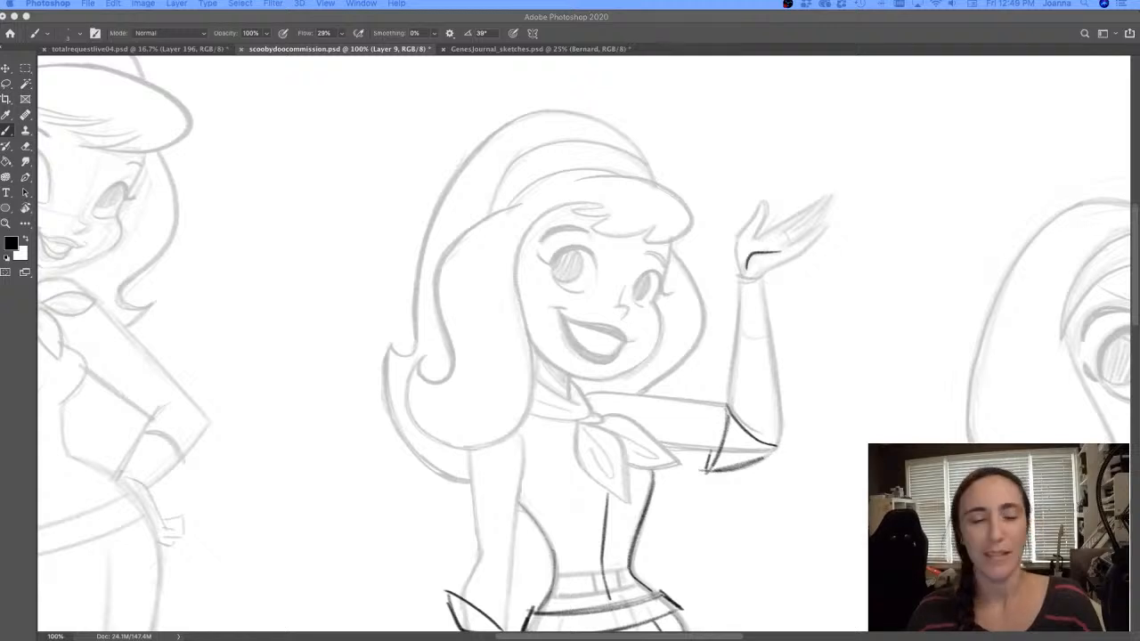
Outline figure 2's raised hand with its thumb and fingers, and both sides of the forearm down to the flared cuff
key(Tab)
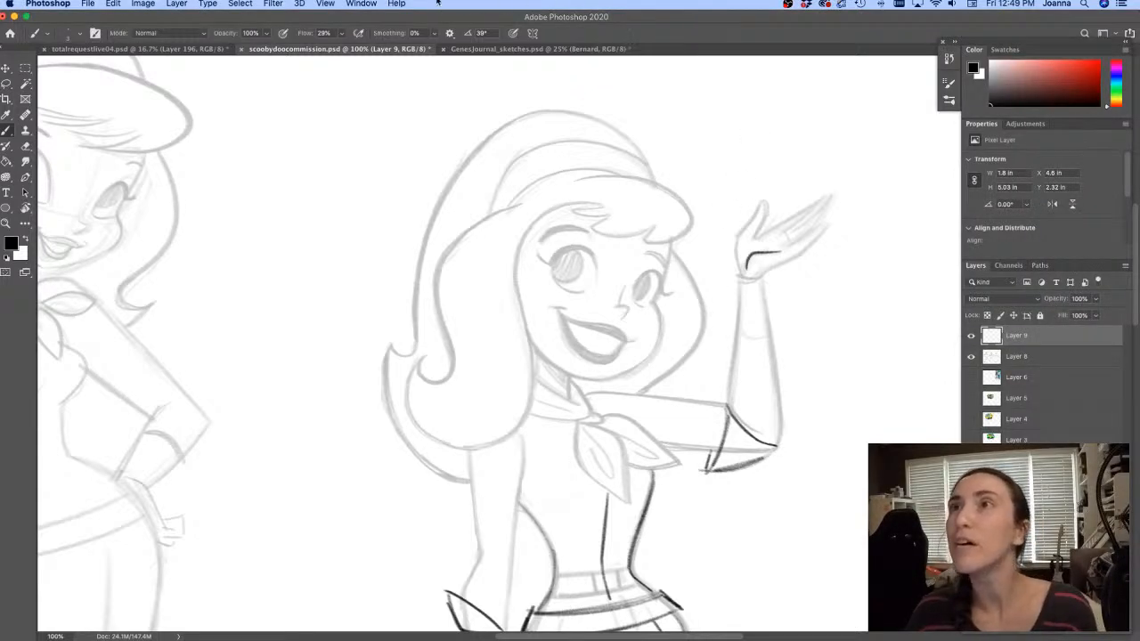
key(Tab)
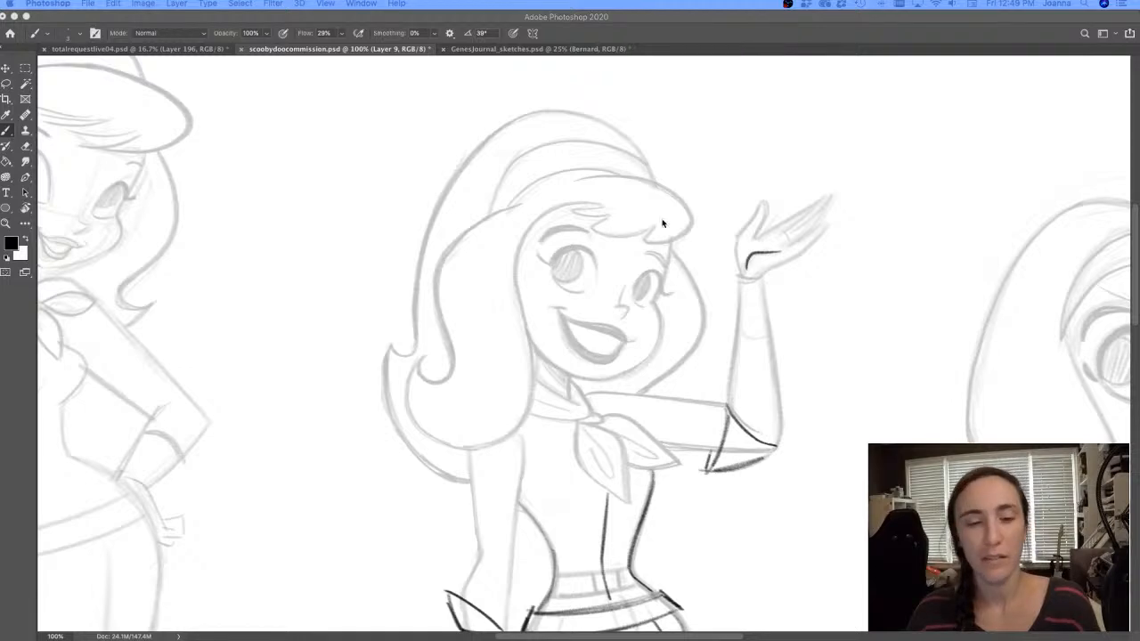
key(Tab)
drag(756, 205, 739, 267)
mouse_move(758, 201)
mouse_down()
mouse_move(768, 221)
mouse_move(754, 239)
mouse_move(813, 208)
mouse_move(821, 227)
mouse_move(773, 266)
mouse_up()
drag(808, 230, 829, 201)
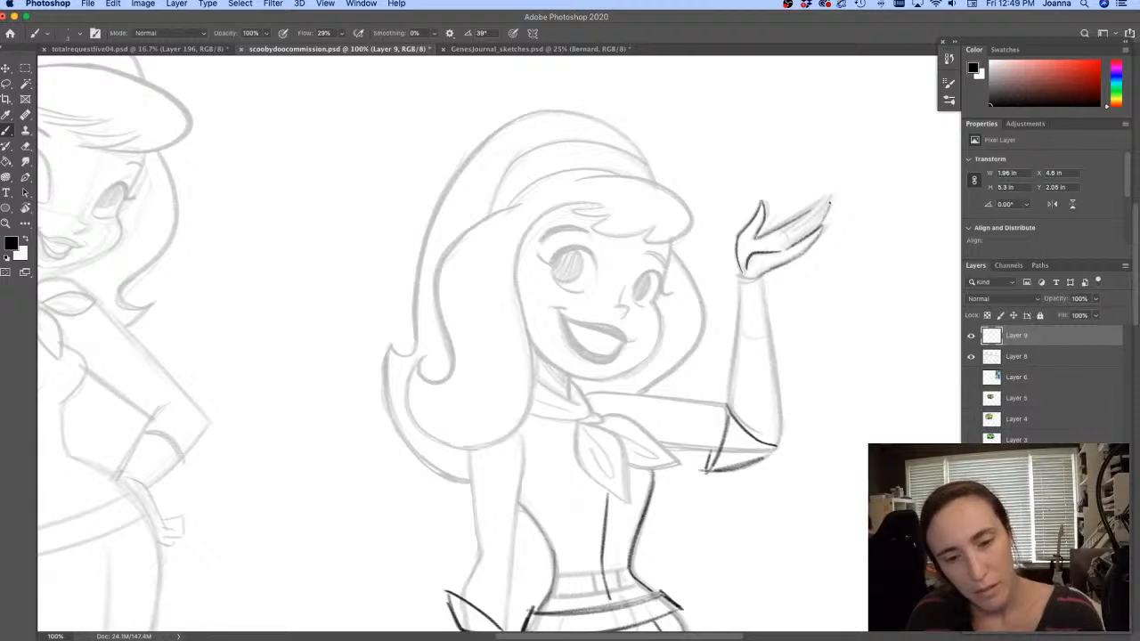
mouse_move(788, 239)
mouse_down()
mouse_move(816, 215)
mouse_move(780, 233)
mouse_up()
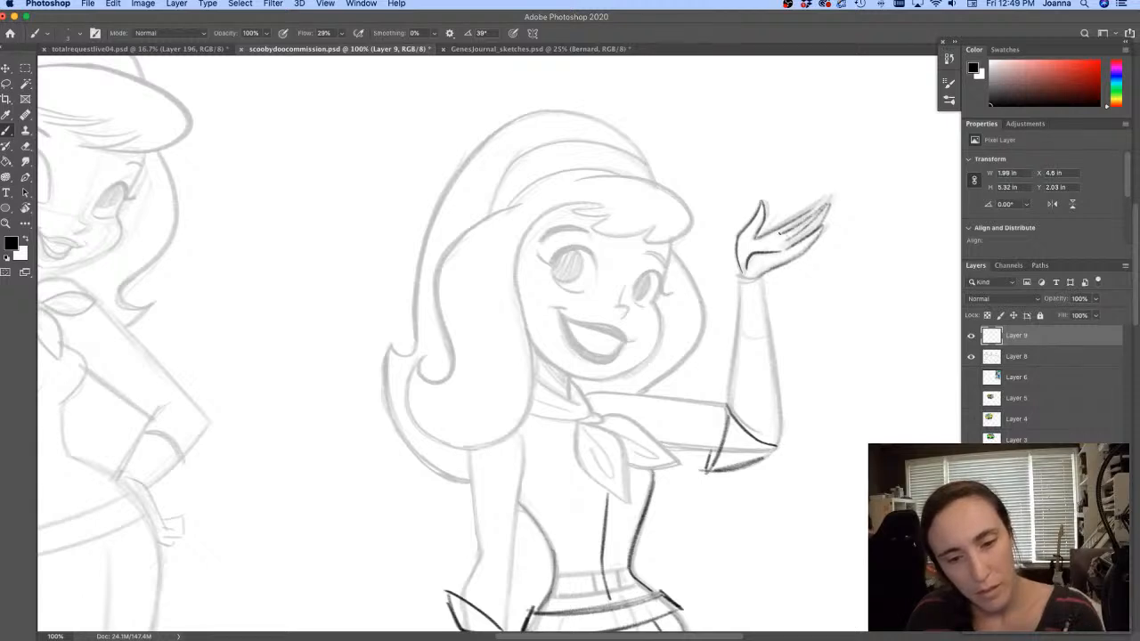
drag(740, 275, 728, 403)
drag(761, 273, 779, 442)
Trace the contour of figure 2's face from the far brow around the cheek and along the chin and jaw
scroll(535, 359, left, 3)
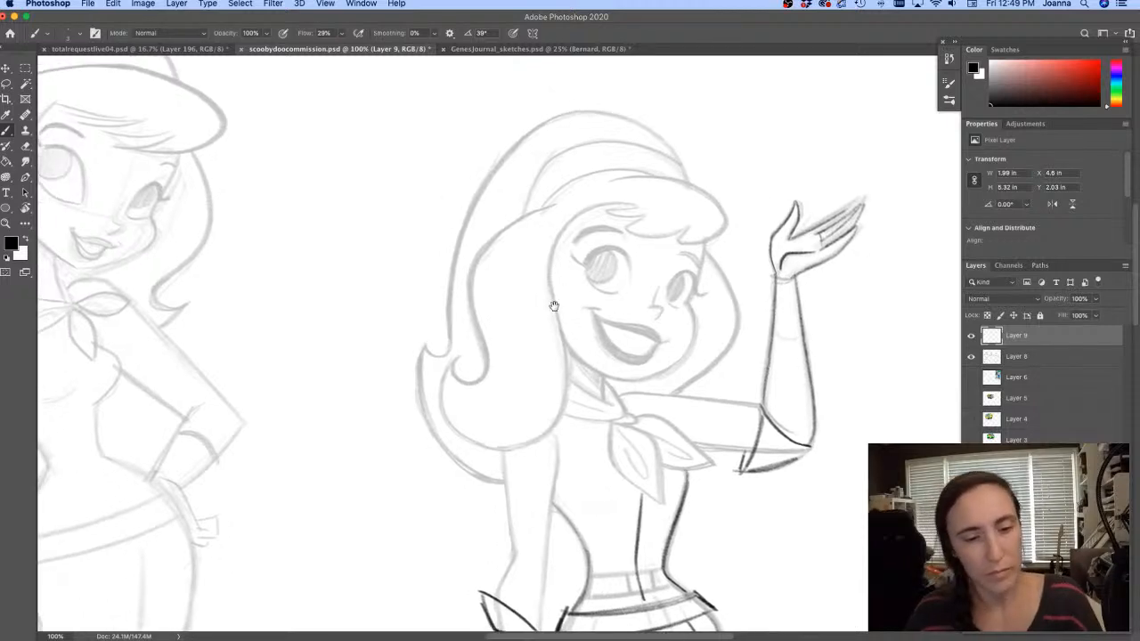
mouse_move(722, 234)
mouse_down()
mouse_move(697, 358)
mouse_move(627, 380)
mouse_move(658, 377)
mouse_up()
drag(711, 301, 704, 319)
drag(586, 342, 630, 377)
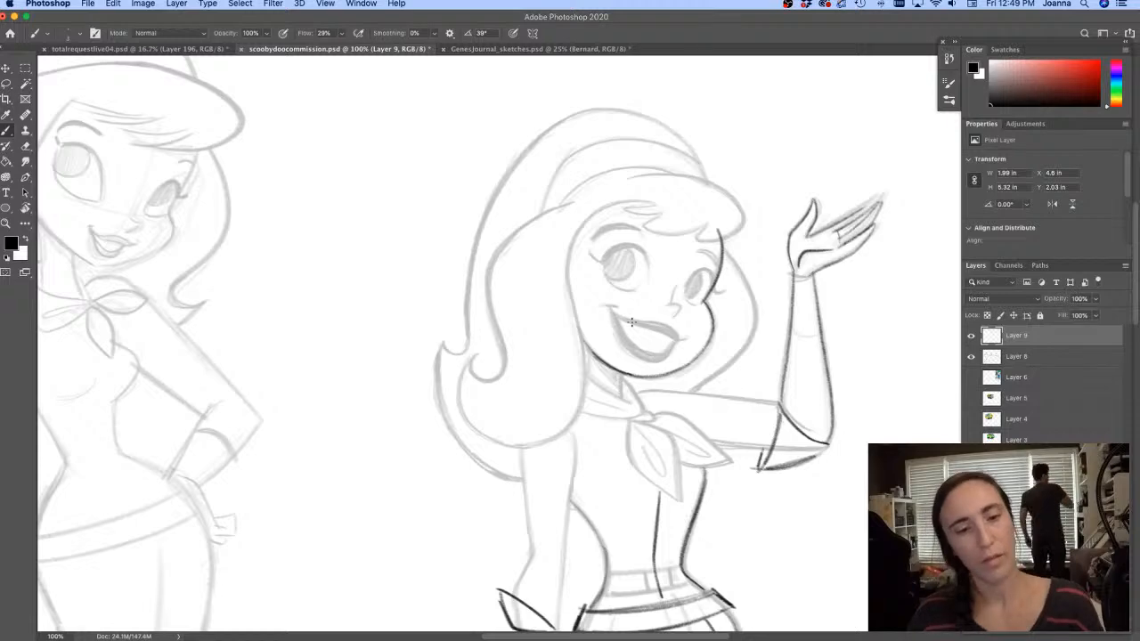
Draw figure 2's smile line with its corner creases, then outline the upper lip and fill it with dense black shading
drag(536, 300, 605, 261)
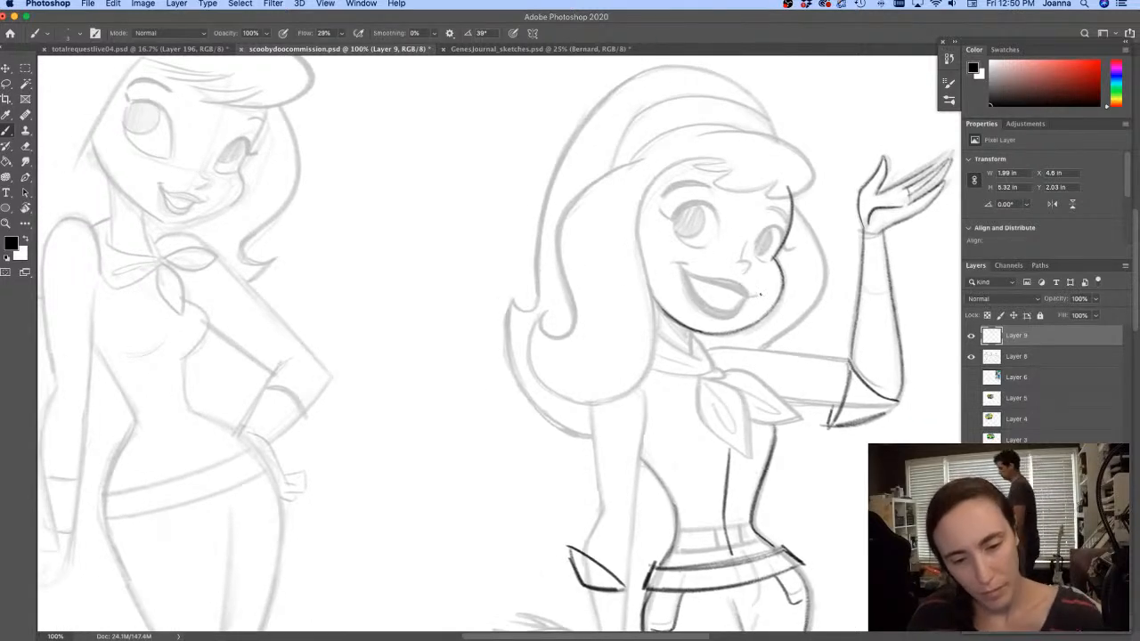
drag(736, 289, 662, 258)
scroll(675, 267, up, 1)
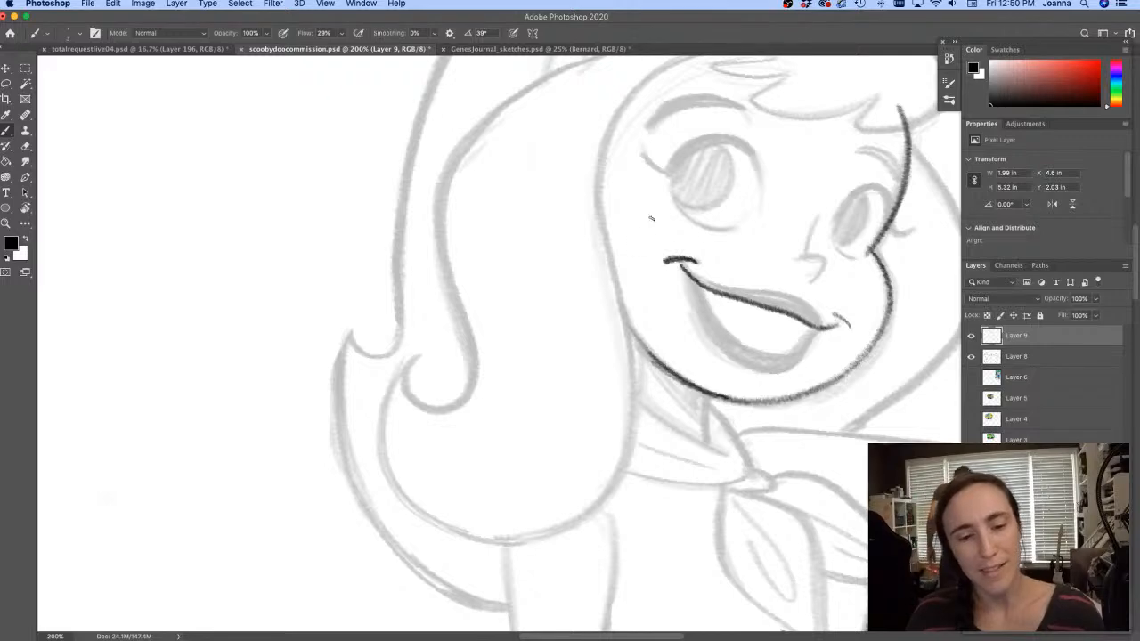
drag(640, 352, 559, 358)
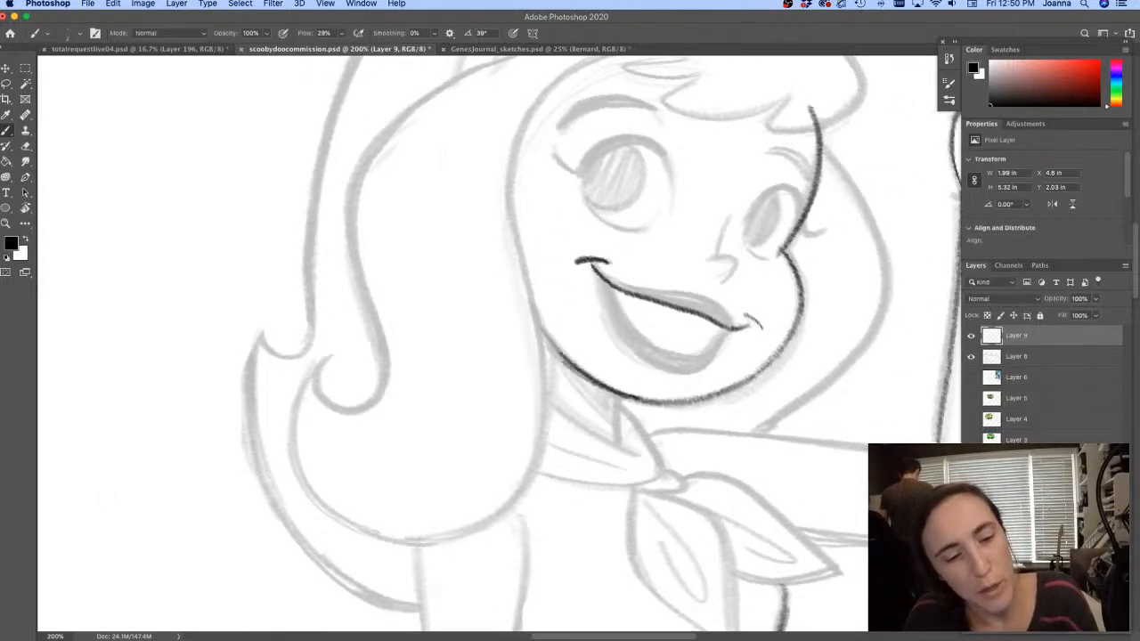
mouse_move(595, 271)
mouse_down()
mouse_move(704, 296)
mouse_move(732, 324)
mouse_up()
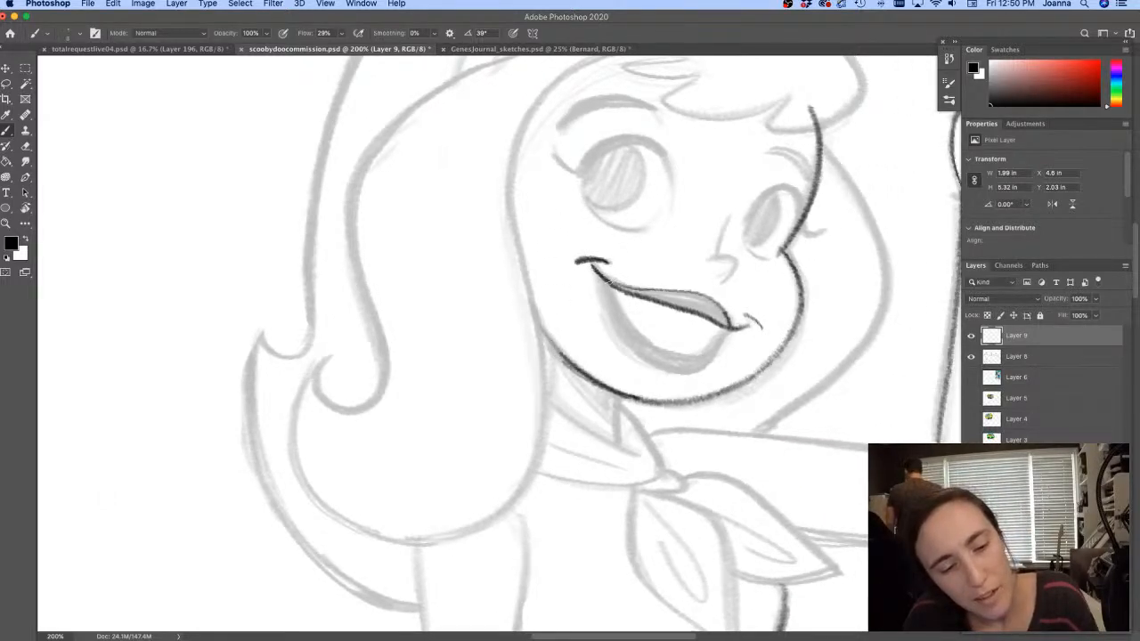
mouse_move(609, 284)
mouse_down()
mouse_move(723, 325)
mouse_move(679, 300)
mouse_move(707, 302)
mouse_move(637, 289)
mouse_move(693, 305)
mouse_up()
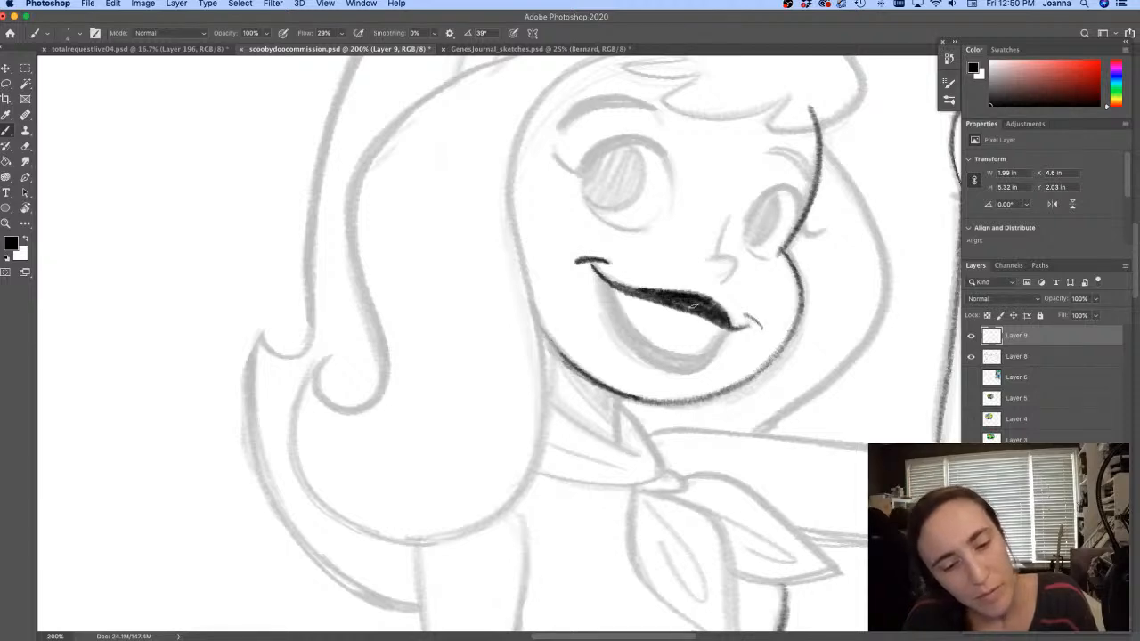
Outline figure 2's lower lip along both edges and shade it in with a lighter tone
mouse_move(601, 282)
mouse_down()
mouse_move(668, 351)
mouse_move(722, 331)
mouse_move(688, 355)
mouse_up()
mouse_move(605, 301)
mouse_down()
mouse_move(611, 326)
mouse_move(663, 369)
mouse_move(716, 352)
mouse_move(734, 328)
mouse_move(615, 344)
mouse_up()
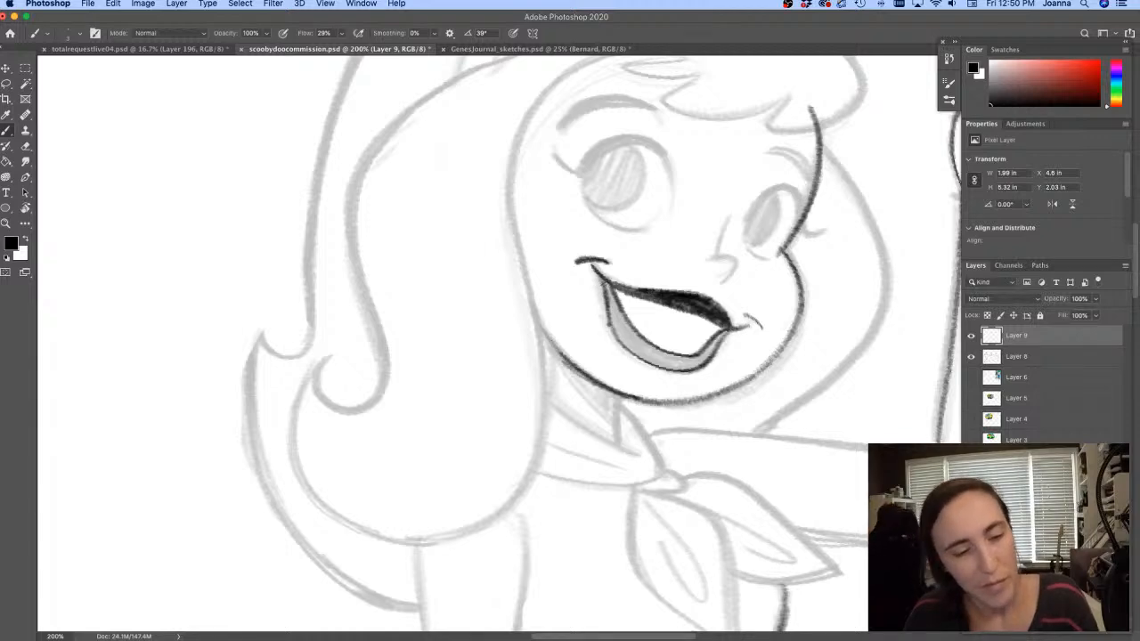
mouse_move(602, 285)
mouse_down()
mouse_move(620, 336)
mouse_move(650, 362)
mouse_up()
mouse_move(726, 329)
mouse_down()
mouse_move(695, 367)
mouse_move(645, 345)
mouse_up()
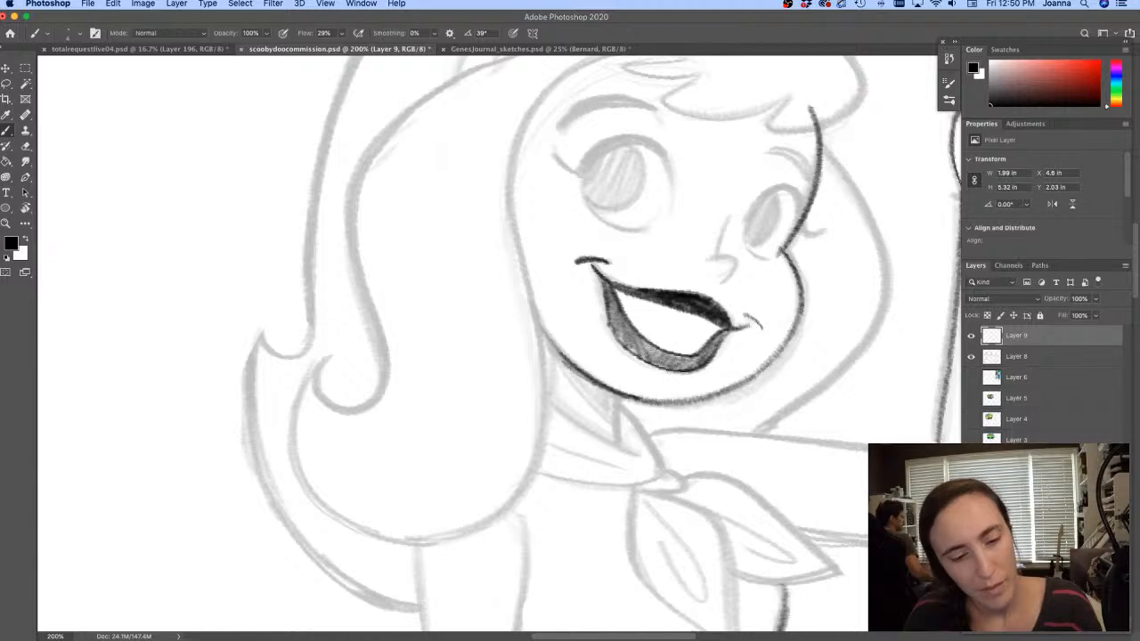
Draw figure 2's nose and outline both eyebrows over the rough sketch
mouse_move(729, 218)
mouse_down()
mouse_move(718, 249)
mouse_move(739, 265)
mouse_move(720, 284)
mouse_up()
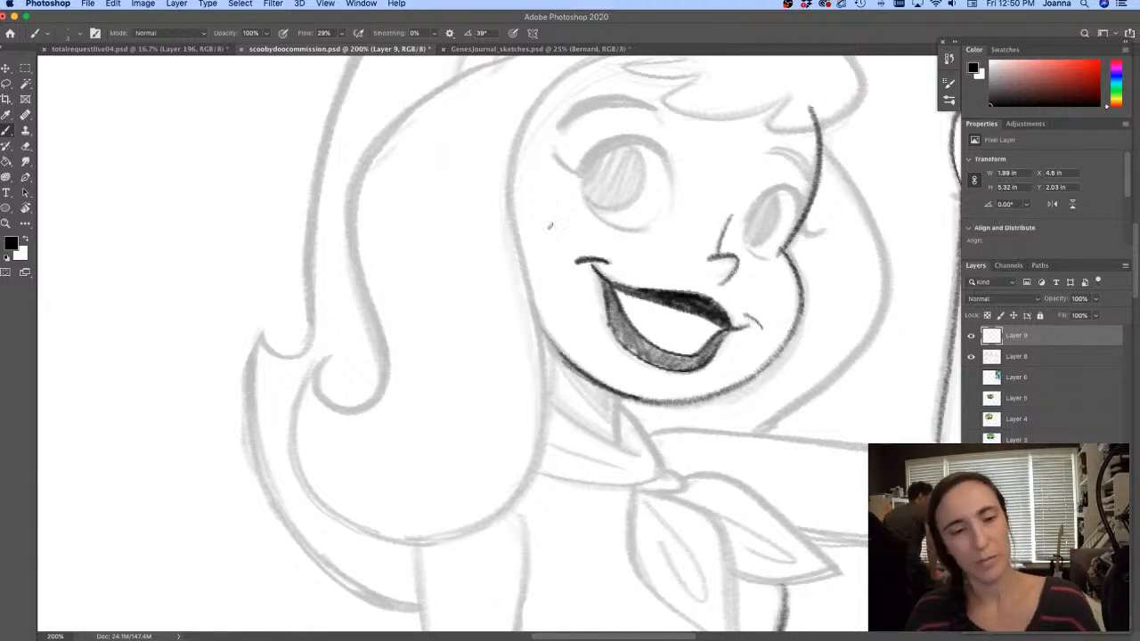
scroll(550, 226, up, 5)
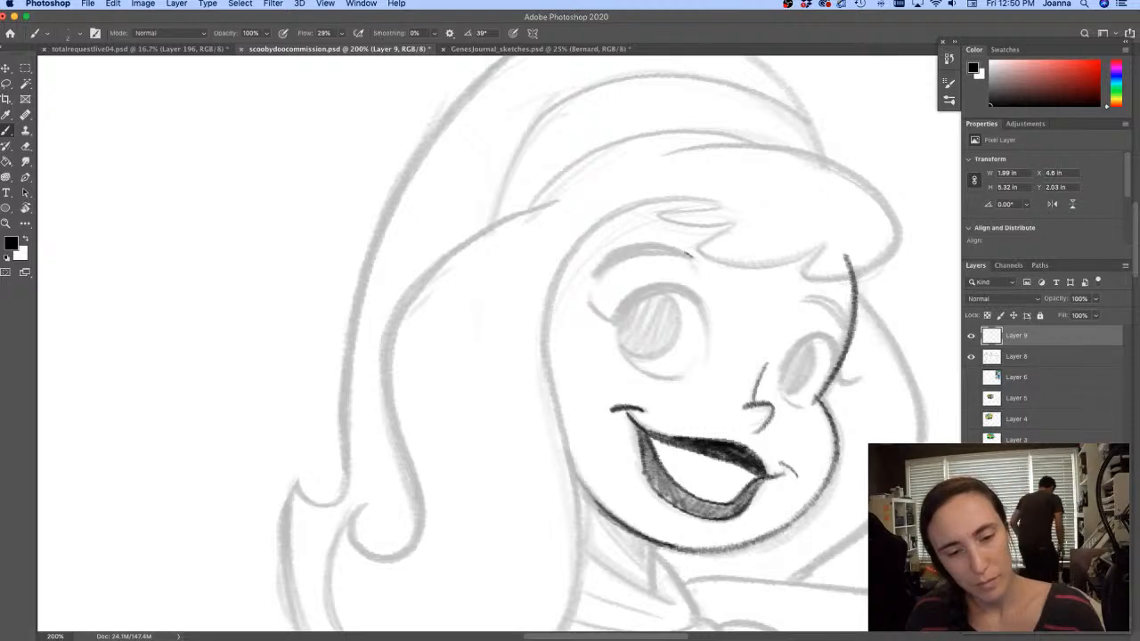
mouse_move(690, 254)
mouse_down()
mouse_move(625, 242)
mouse_move(591, 278)
mouse_move(613, 259)
mouse_move(696, 248)
mouse_up()
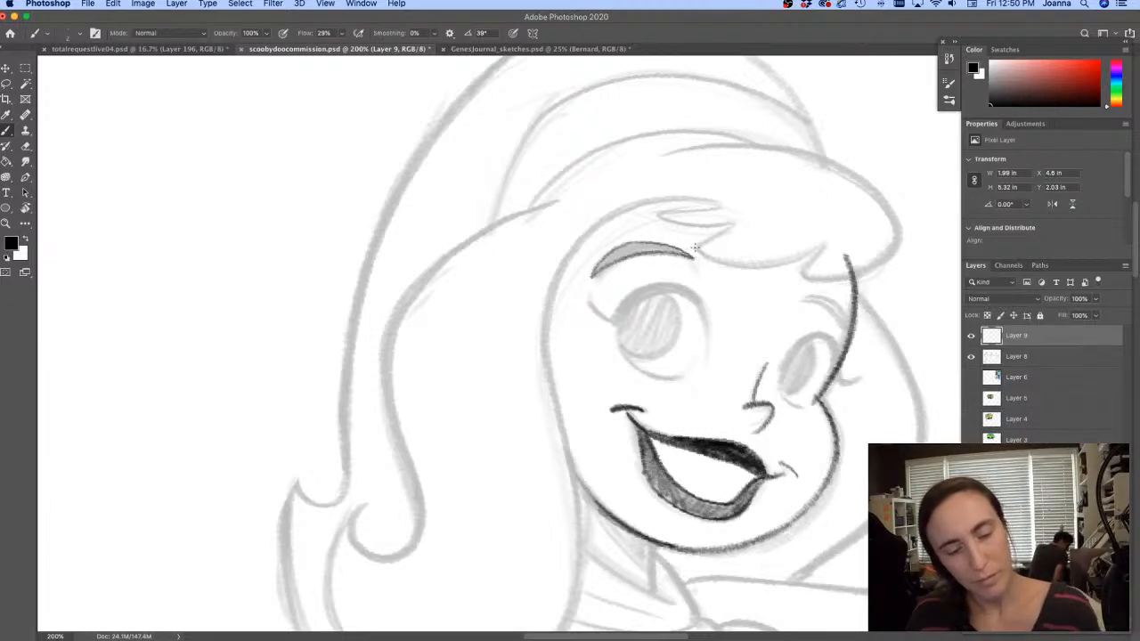
drag(809, 295, 841, 326)
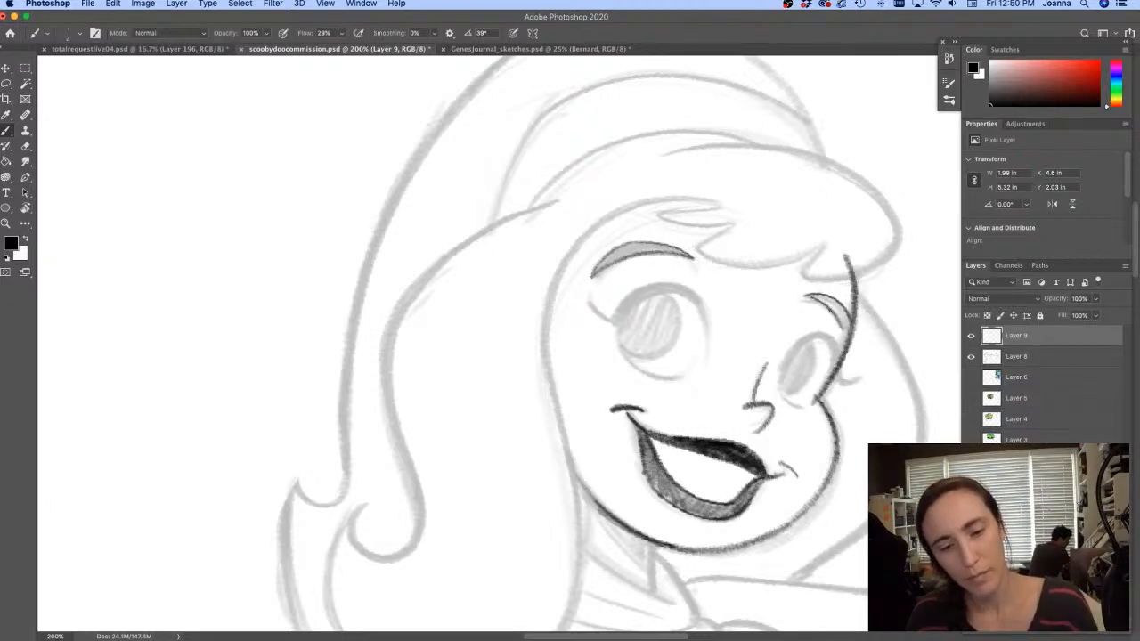
Draw the upper lids of both of figure 2's eyes, and add the thick lashes and iris outline to the far eye
mouse_move(710, 349)
mouse_down()
mouse_move(662, 283)
mouse_move(686, 296)
mouse_move(619, 315)
mouse_up()
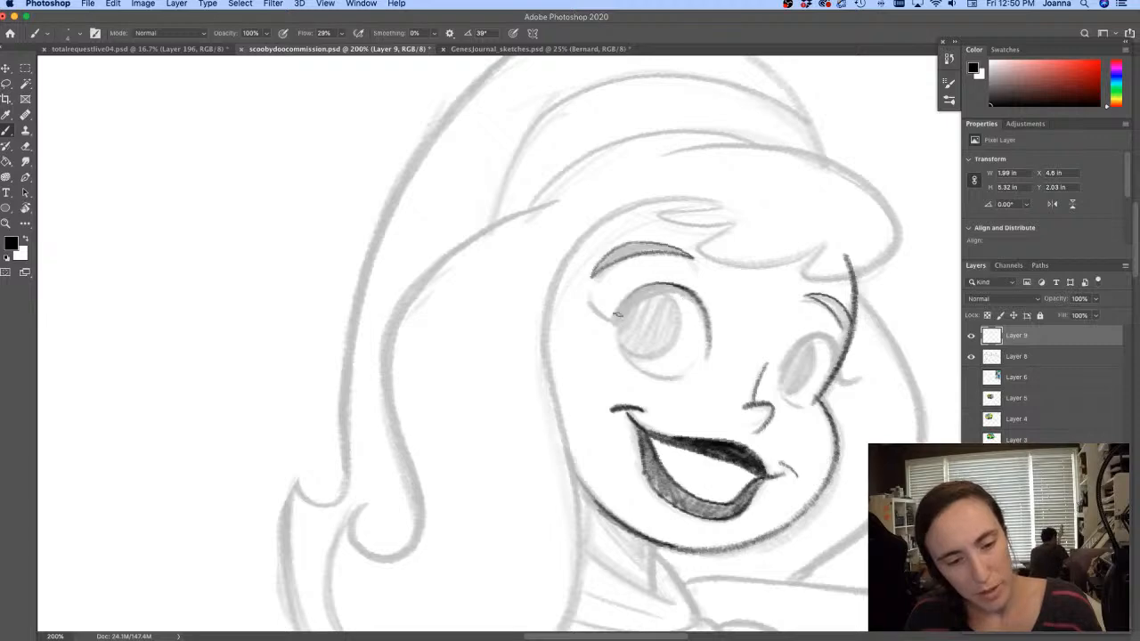
drag(659, 284, 611, 326)
mouse_move(779, 370)
mouse_down()
mouse_move(818, 337)
mouse_move(842, 381)
mouse_up()
mouse_move(779, 367)
mouse_down()
mouse_move(824, 342)
mouse_move(838, 385)
mouse_move(861, 379)
mouse_up()
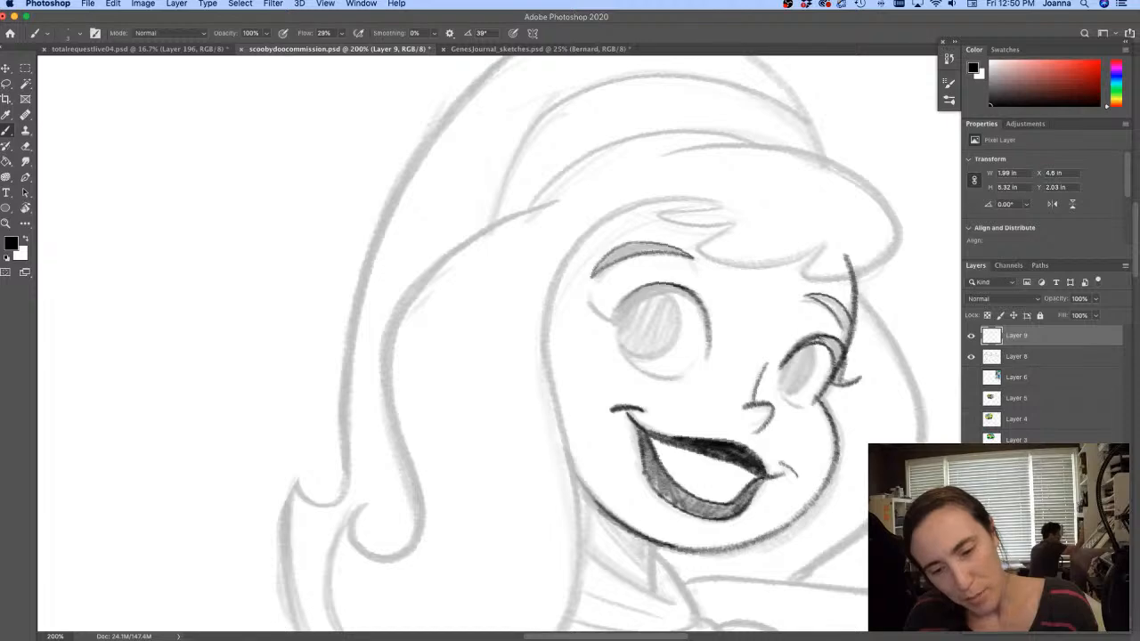
drag(832, 344, 842, 383)
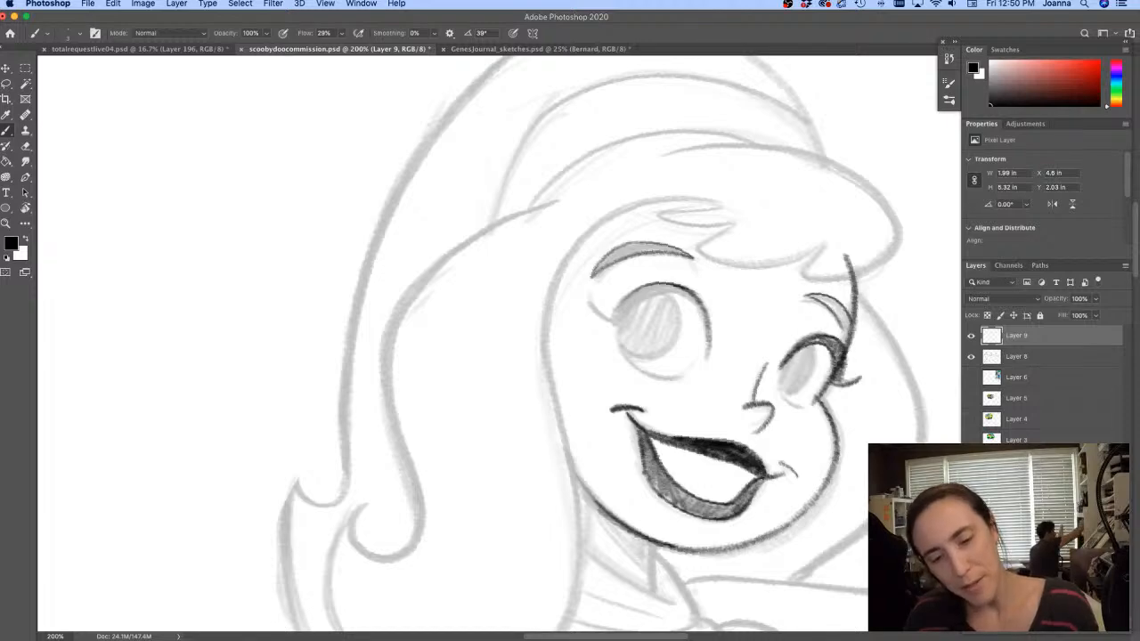
mouse_move(815, 346)
mouse_down()
mouse_move(784, 390)
mouse_move(816, 392)
mouse_move(787, 360)
mouse_up()
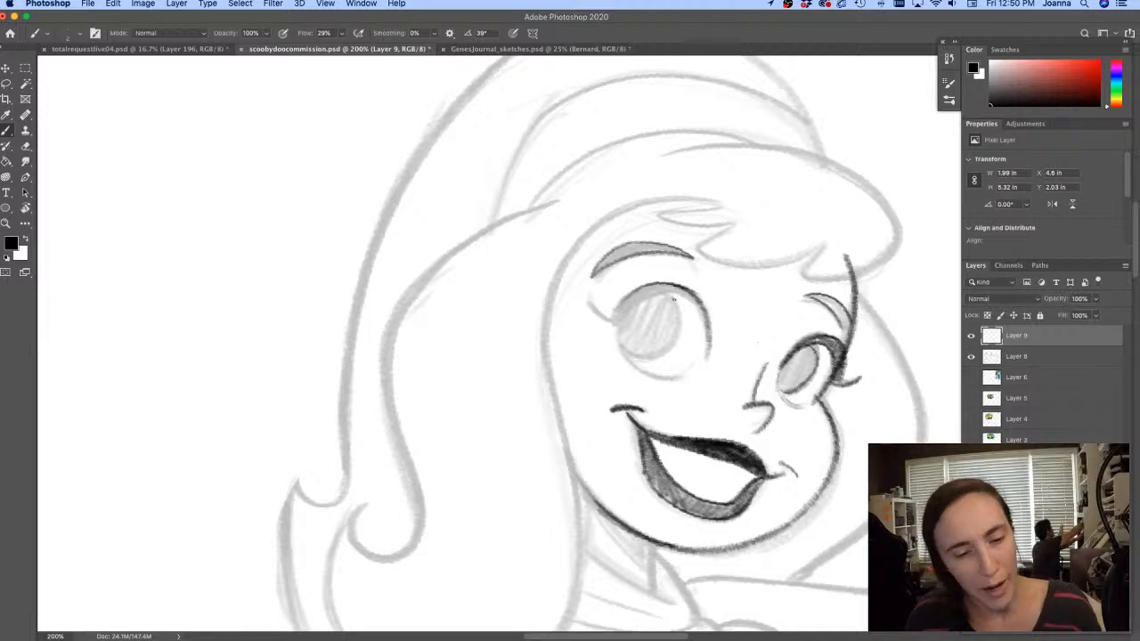
Add the near eye's outer lashes, lower lid and iris outline, and shade the irises of both eyes dark
mouse_move(709, 326)
mouse_down()
mouse_move(650, 286)
mouse_move(614, 328)
mouse_move(605, 312)
mouse_up()
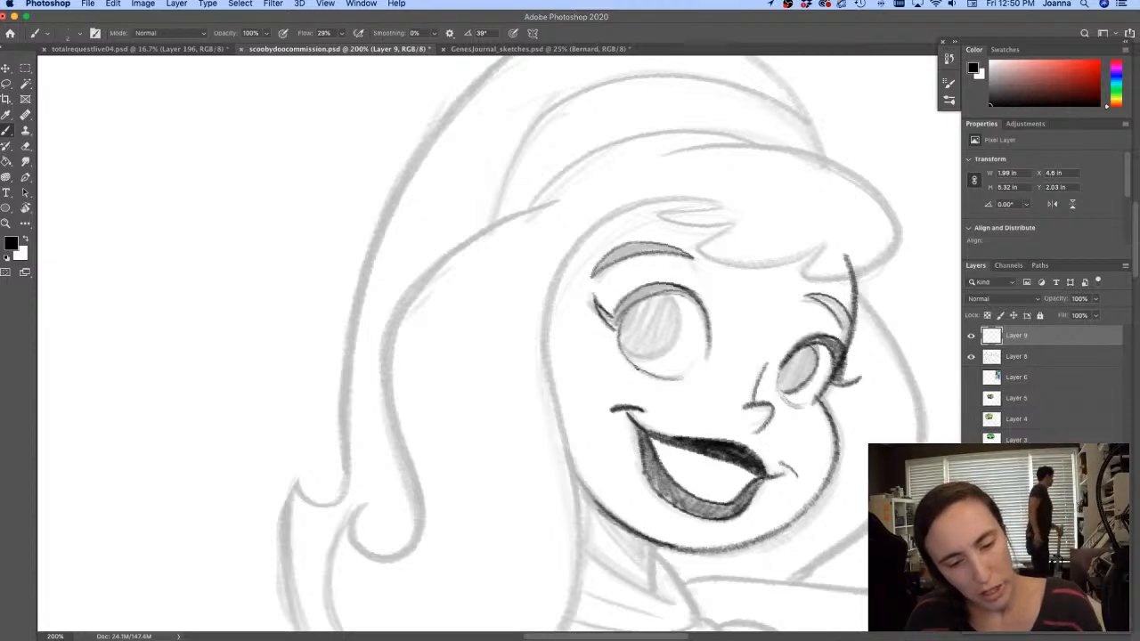
mouse_move(644, 296)
mouse_down()
mouse_move(661, 351)
mouse_move(675, 294)
mouse_move(622, 339)
mouse_up()
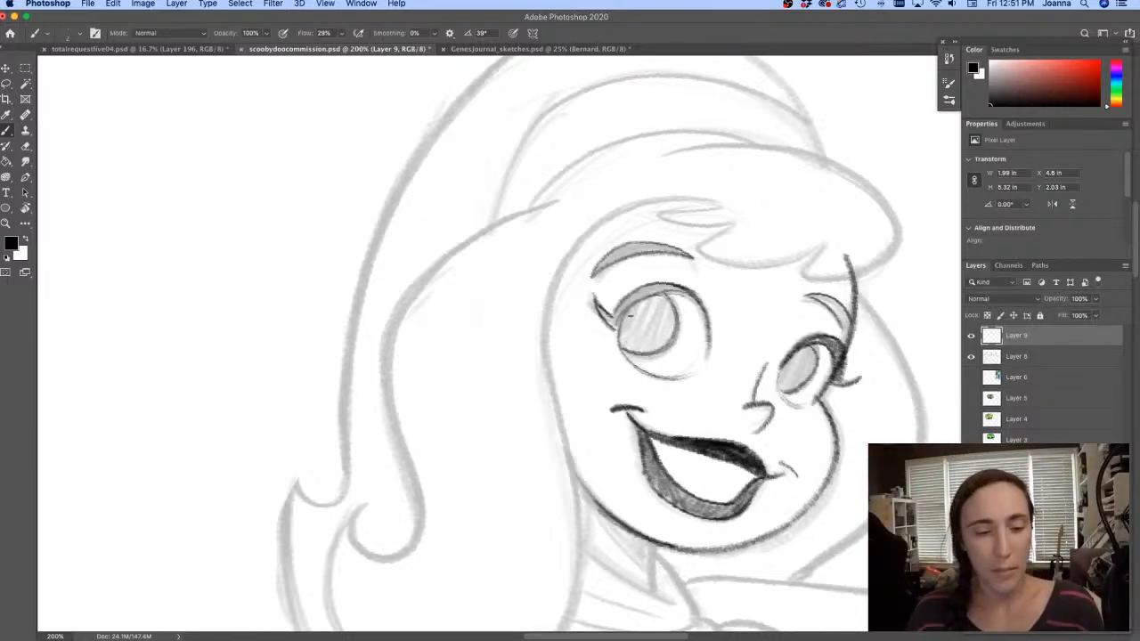
mouse_move(661, 300)
mouse_down()
mouse_move(679, 314)
mouse_move(628, 352)
mouse_move(679, 322)
mouse_move(674, 303)
mouse_move(624, 341)
mouse_move(639, 322)
mouse_move(659, 324)
mouse_move(661, 344)
mouse_move(638, 321)
mouse_move(666, 339)
mouse_up()
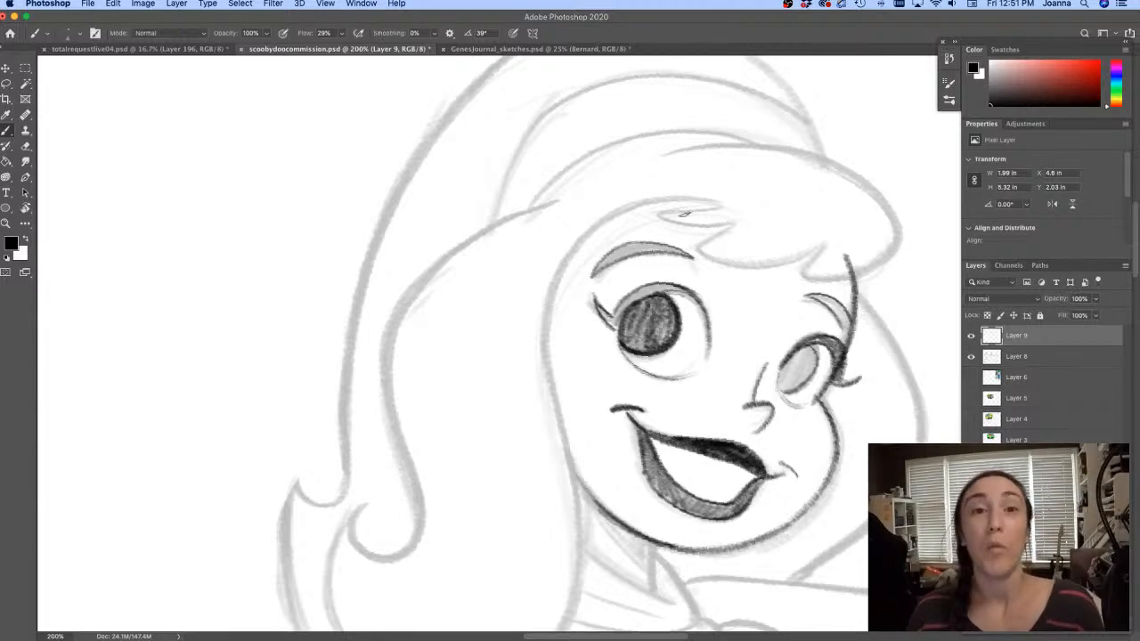
mouse_move(805, 359)
mouse_down()
mouse_move(791, 355)
mouse_move(782, 374)
mouse_move(808, 375)
mouse_move(796, 385)
mouse_move(801, 367)
mouse_up()
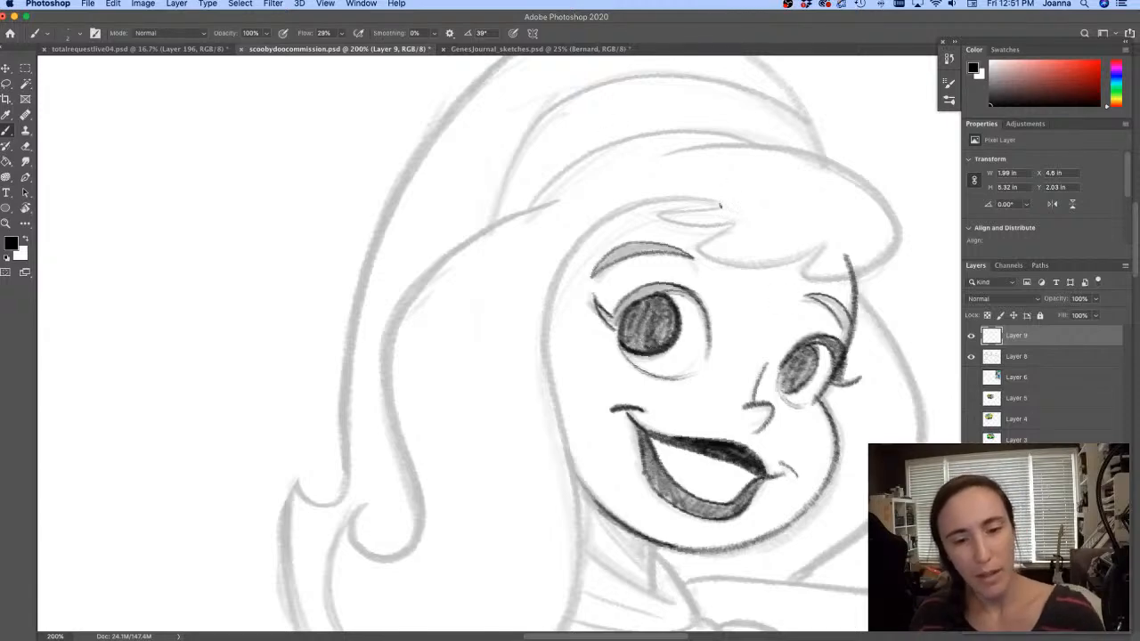
Outline figure 2's bangs, drawing the jagged fringe over the forehead and the rounded top edge
mouse_move(712, 208)
mouse_down()
mouse_move(661, 217)
mouse_move(704, 259)
mouse_move(812, 257)
mouse_move(776, 260)
mouse_move(801, 271)
mouse_move(897, 245)
mouse_move(823, 280)
mouse_up()
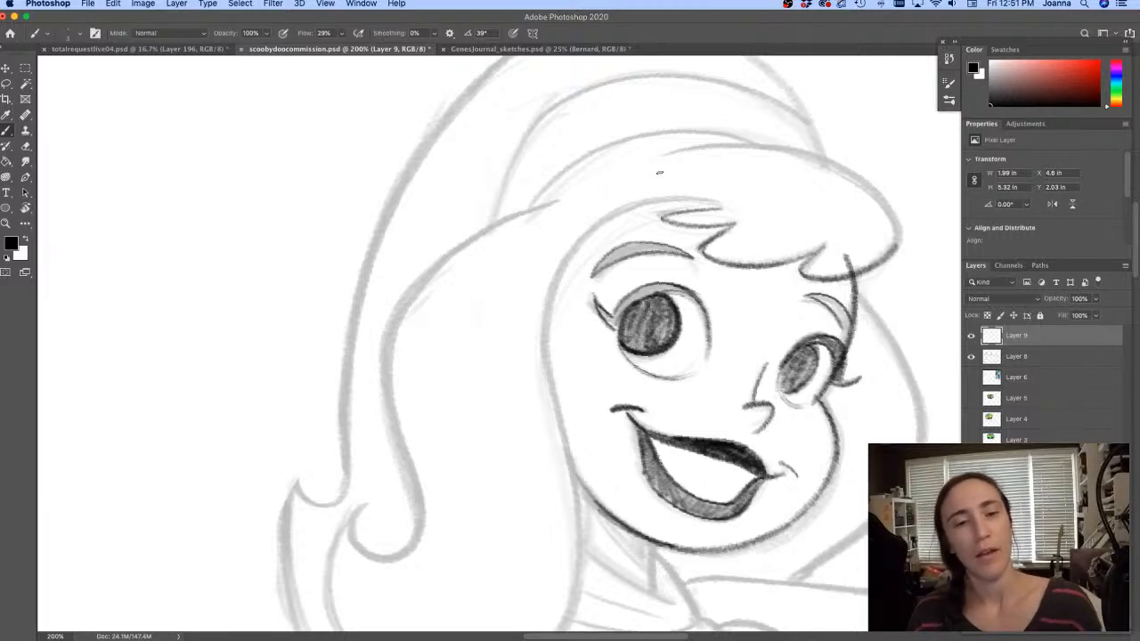
mouse_move(652, 159)
mouse_down()
mouse_move(783, 147)
mouse_move(856, 176)
mouse_move(897, 223)
mouse_move(884, 260)
mouse_up()
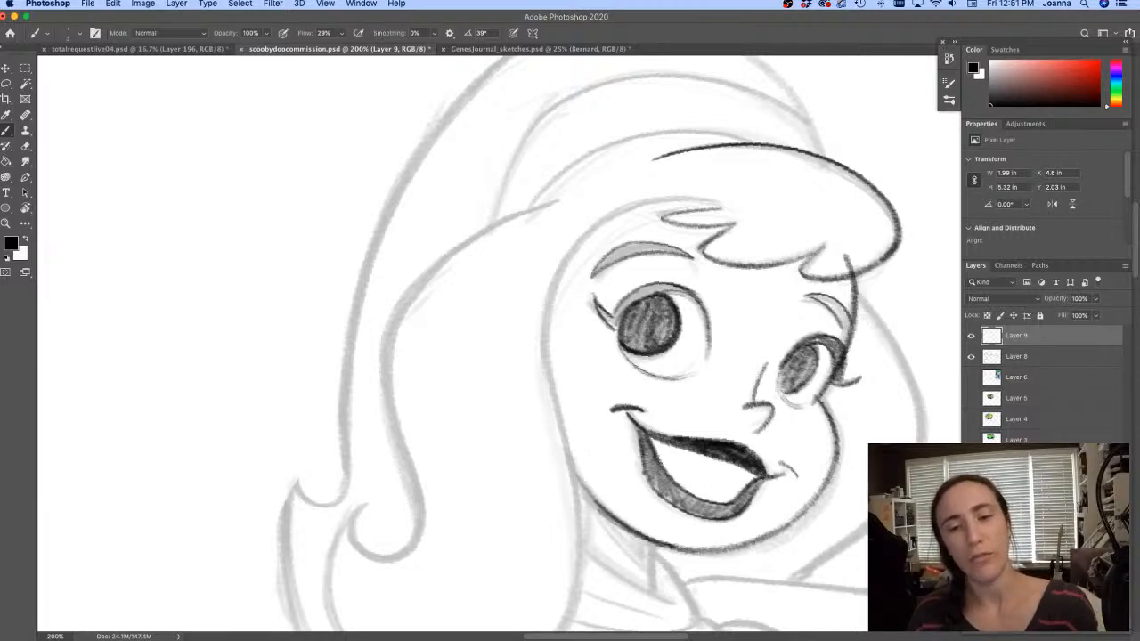
Draw the long fingers of figure 2's lowered hand and both sides of the forearm below its flared cuff
drag(446, 326, 436, 232)
alt+click(435, 232)
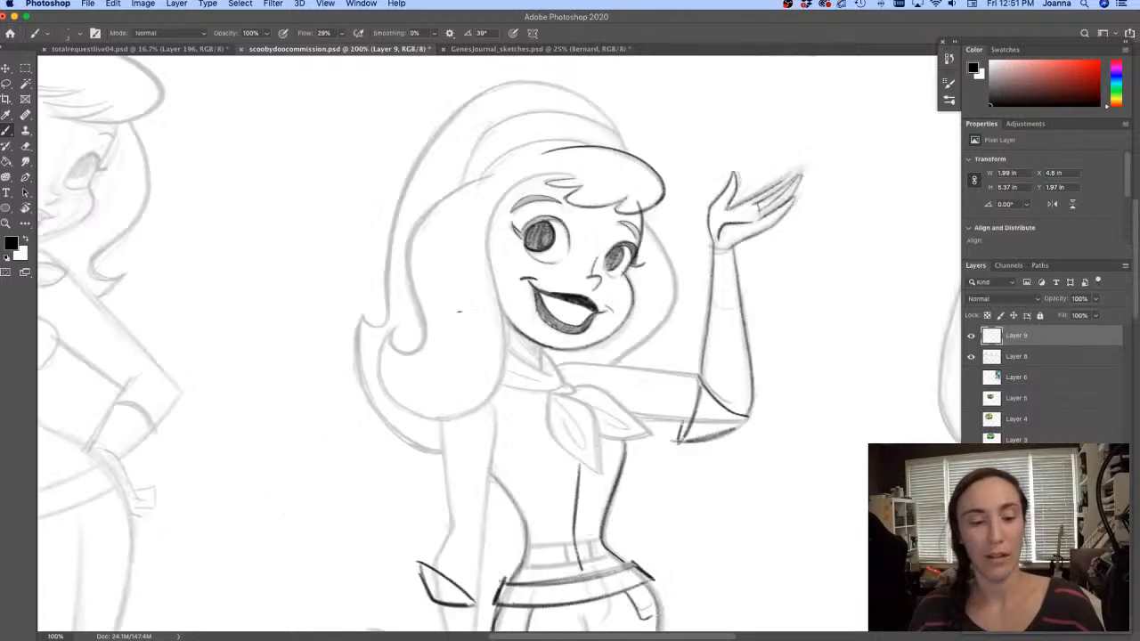
drag(481, 330, 544, 309)
drag(466, 277, 540, 166)
drag(496, 288, 511, 220)
super+click(545, 455)
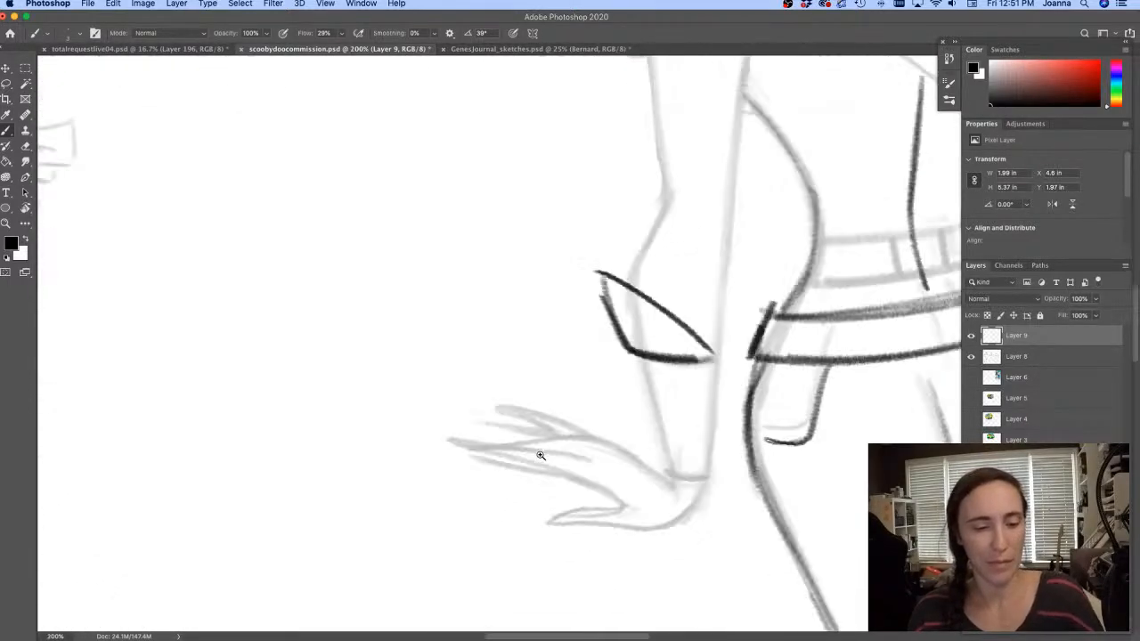
mouse_move(512, 499)
mouse_down()
mouse_move(520, 457)
mouse_move(545, 349)
mouse_move(645, 388)
mouse_up()
mouse_move(607, 345)
mouse_down()
mouse_move(467, 312)
mouse_move(615, 328)
mouse_up()
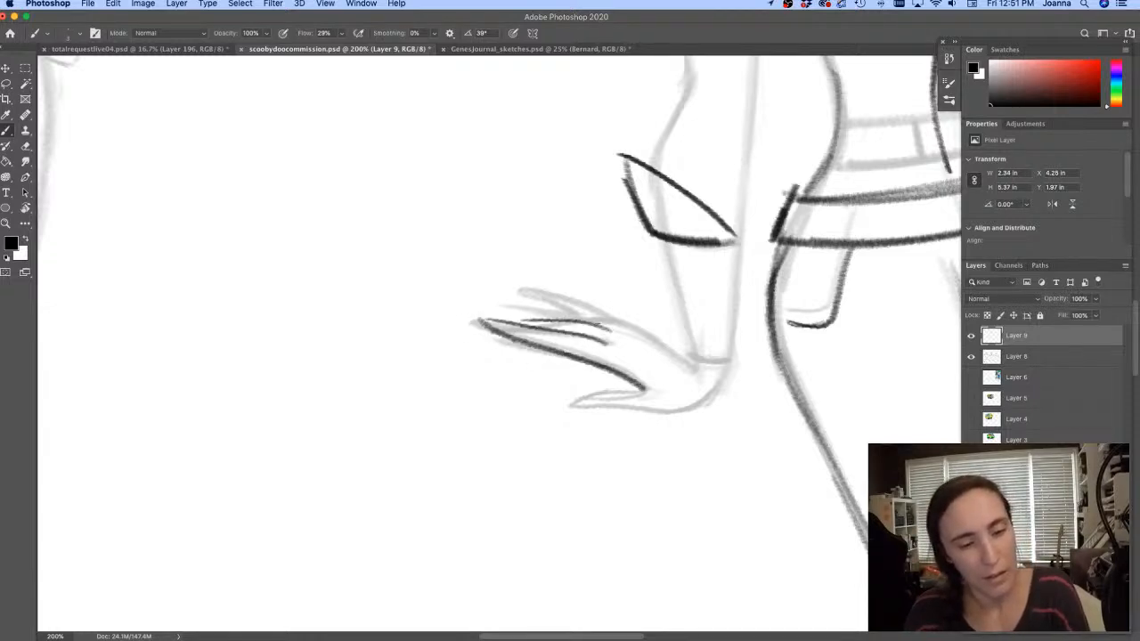
drag(667, 239, 698, 369)
drag(738, 235, 723, 385)
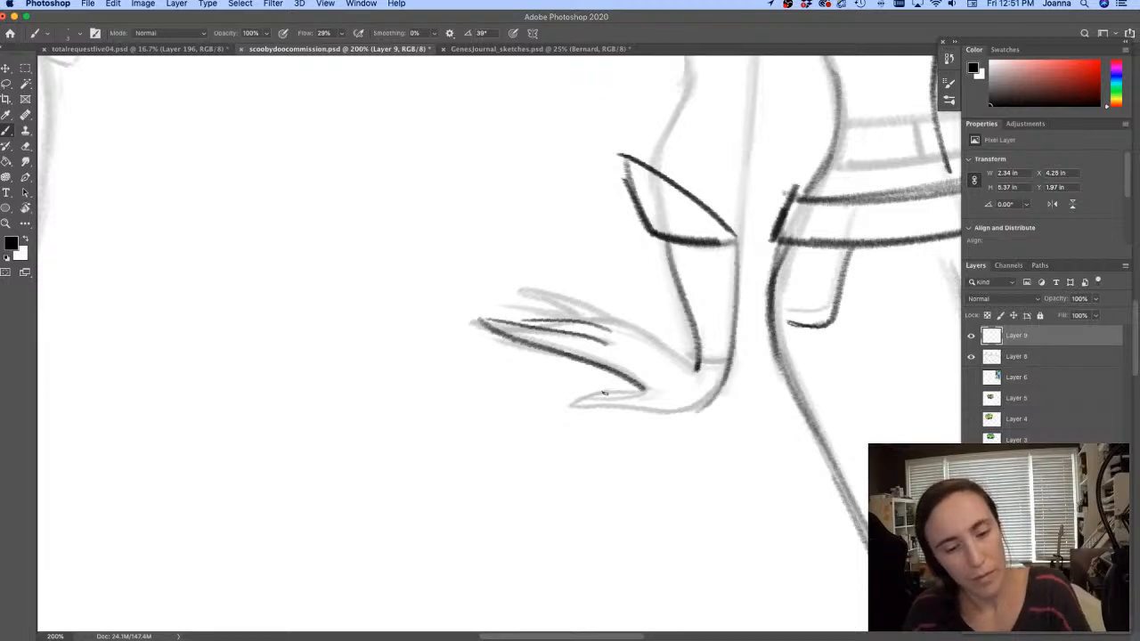
Outline the thumb and palm edge of the lowered hand, and redraw the back of the hand with its uppermost finger
mouse_move(643, 389)
mouse_down()
mouse_move(572, 407)
mouse_move(700, 412)
mouse_move(714, 397)
mouse_move(533, 290)
mouse_move(571, 318)
mouse_up()
key(super+z)
key(super+z)
mouse_move(698, 369)
mouse_down()
mouse_move(655, 339)
mouse_move(524, 291)
mouse_move(580, 322)
mouse_up()
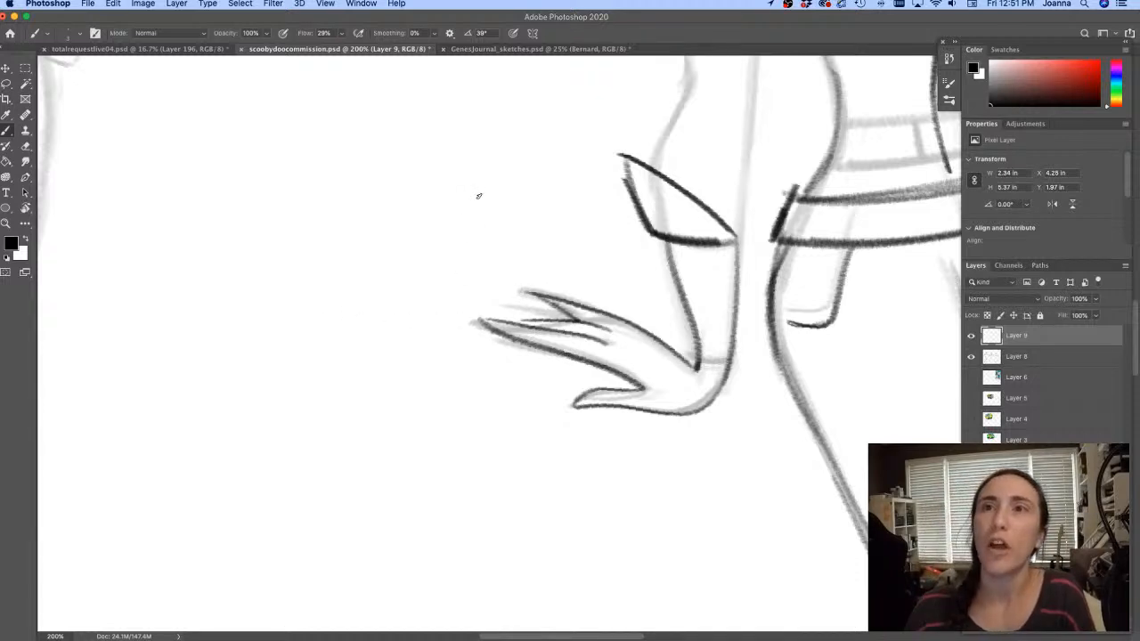
Duplicate the faint sketch layer, Layer 8, and hide the original
alt+click(558, 272)
alt+click(570, 268)
drag(598, 249, 593, 374)
alt+click(591, 367)
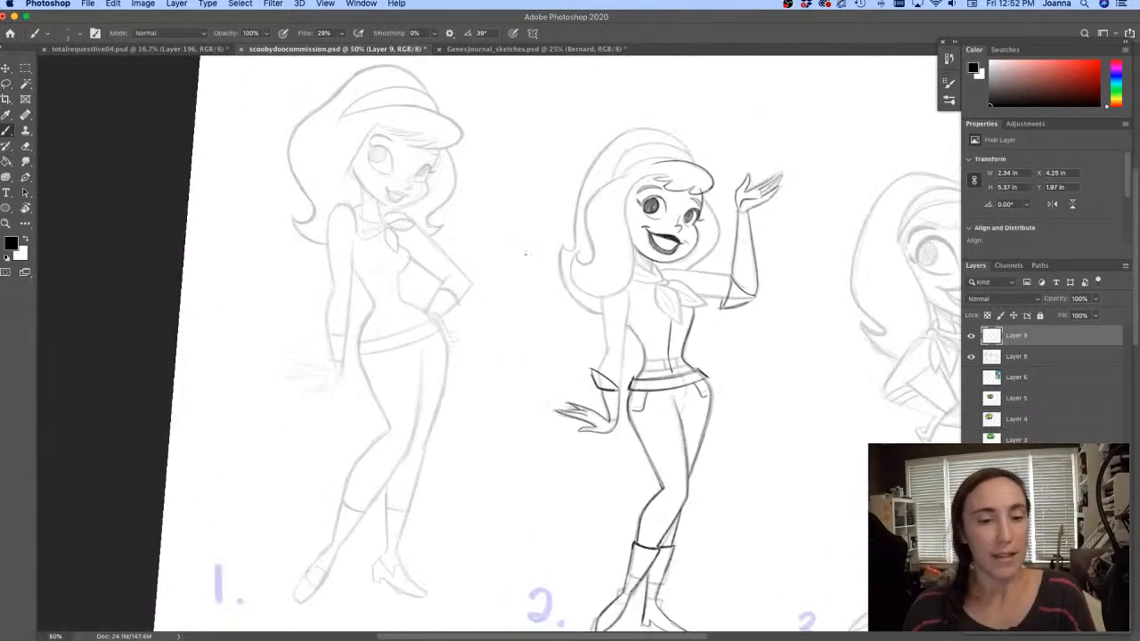
drag(526, 321, 547, 257)
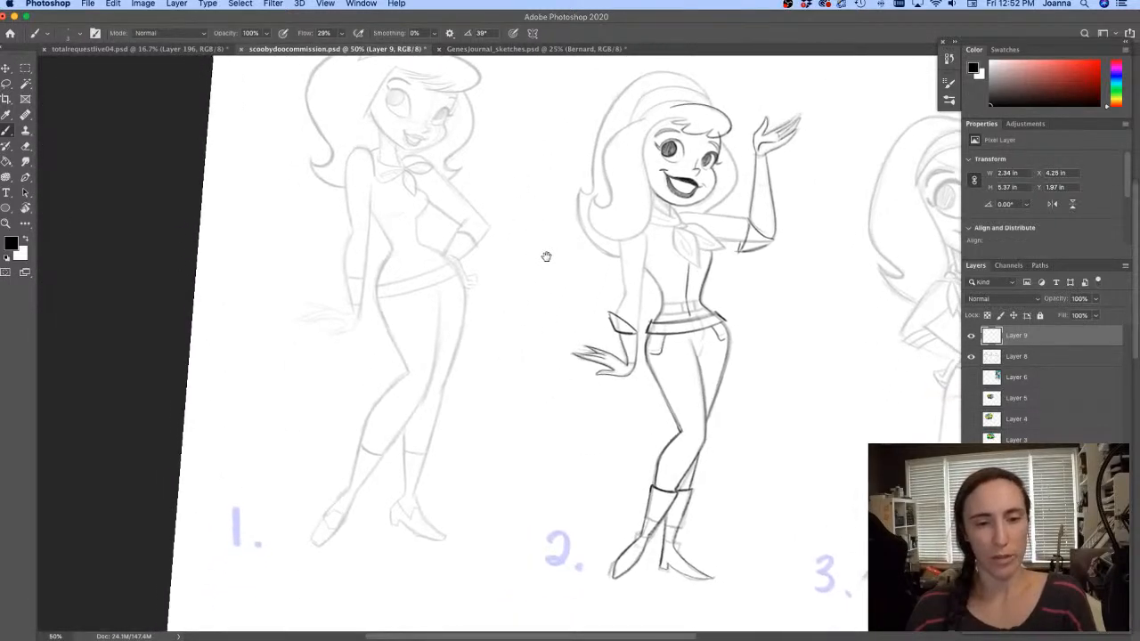
double_click(1018, 356)
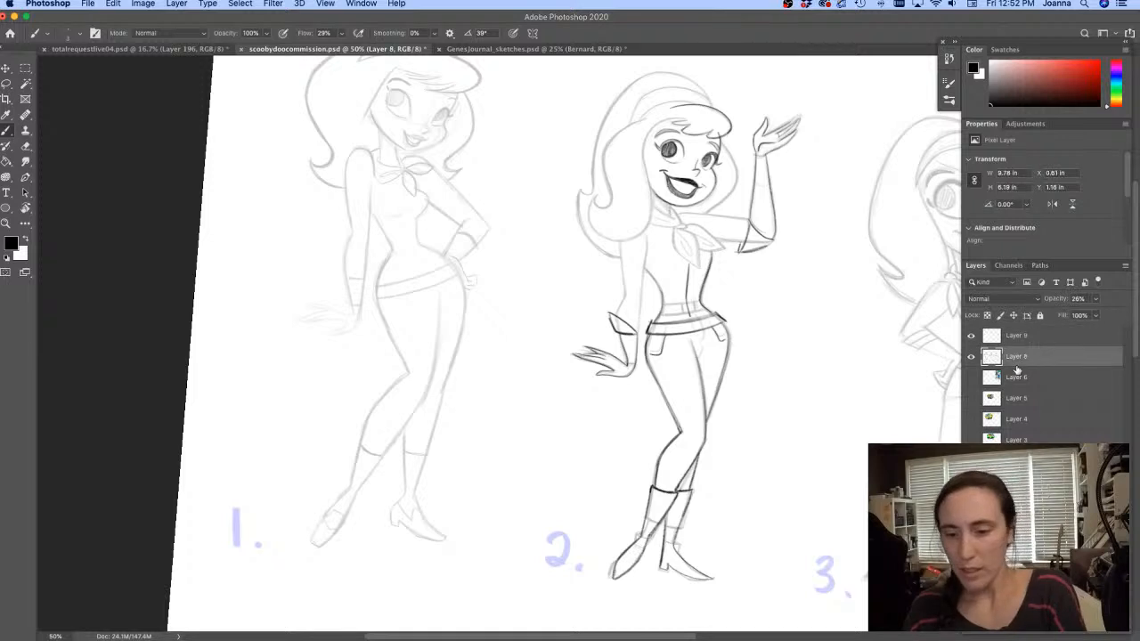
click(1049, 360)
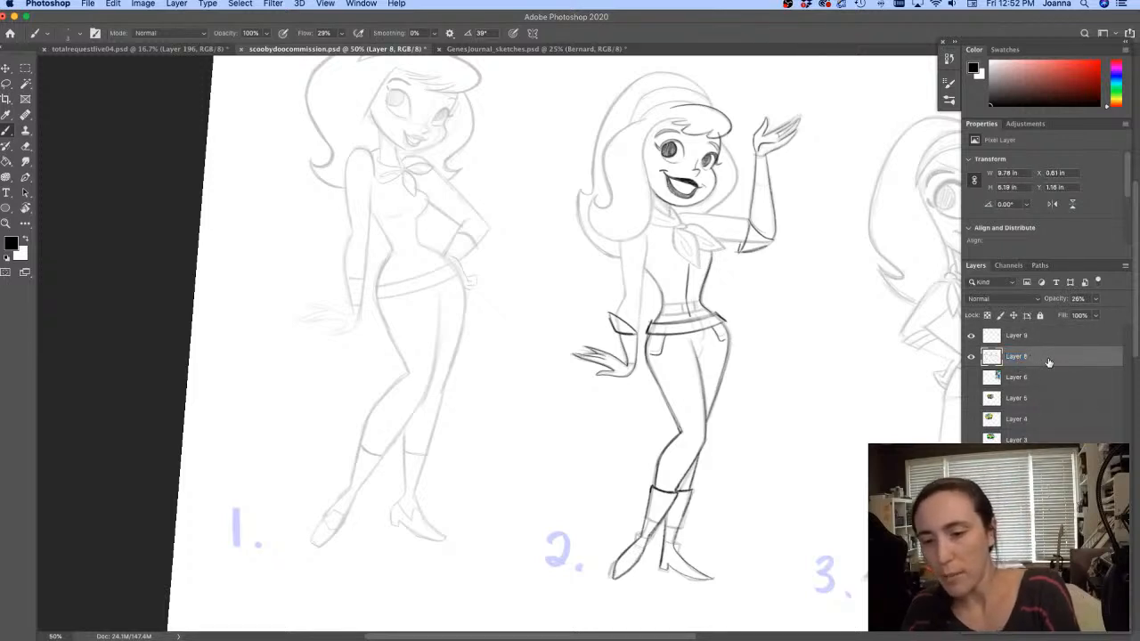
drag(1049, 361, 1096, 625)
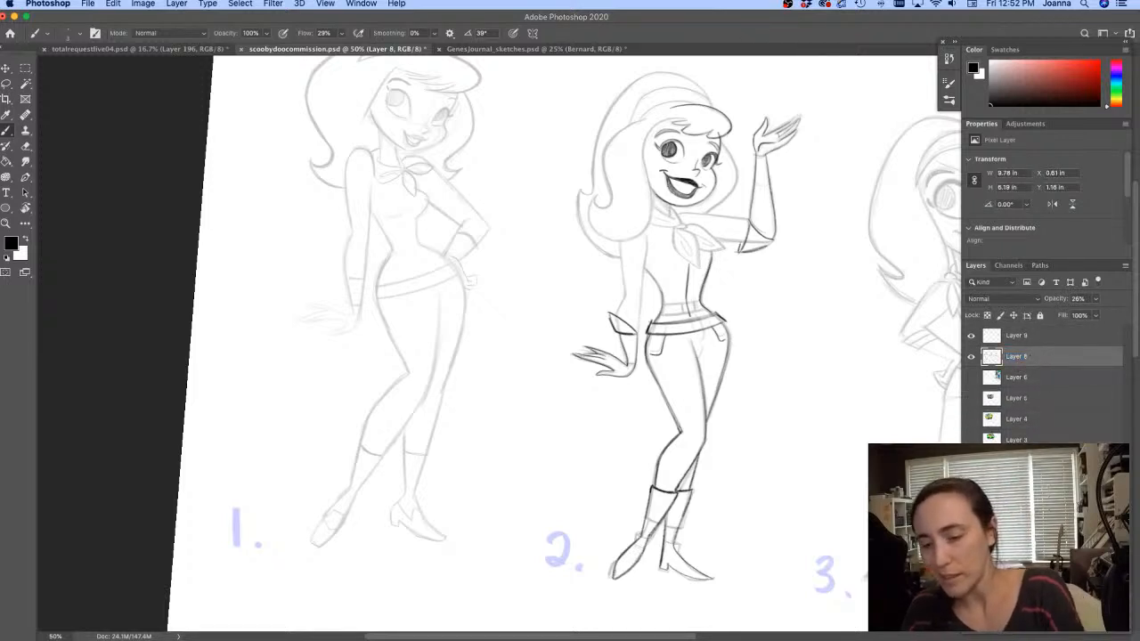
click(971, 377)
drag(548, 296, 568, 288)
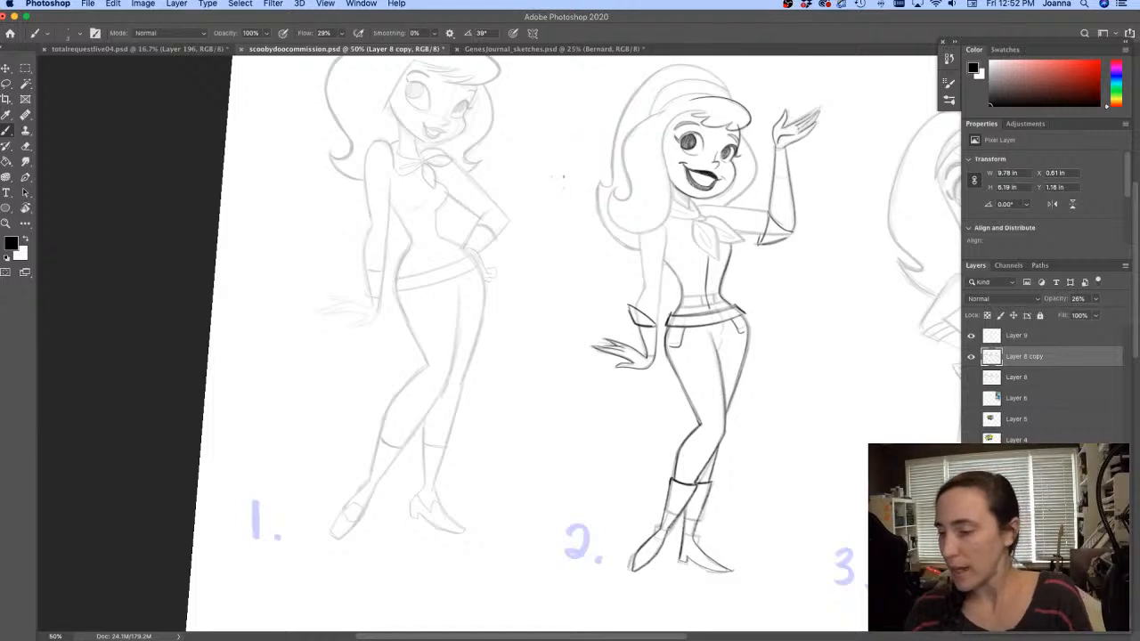
Erase figure 2's superseded faint sketch lines around the lowered hand, belt, boots and raised sleeve on the Layer 8 copy
key(e)
mouse_move(634, 317)
mouse_down()
mouse_move(628, 310)
mouse_move(647, 332)
mouse_move(641, 366)
mouse_move(600, 355)
mouse_up()
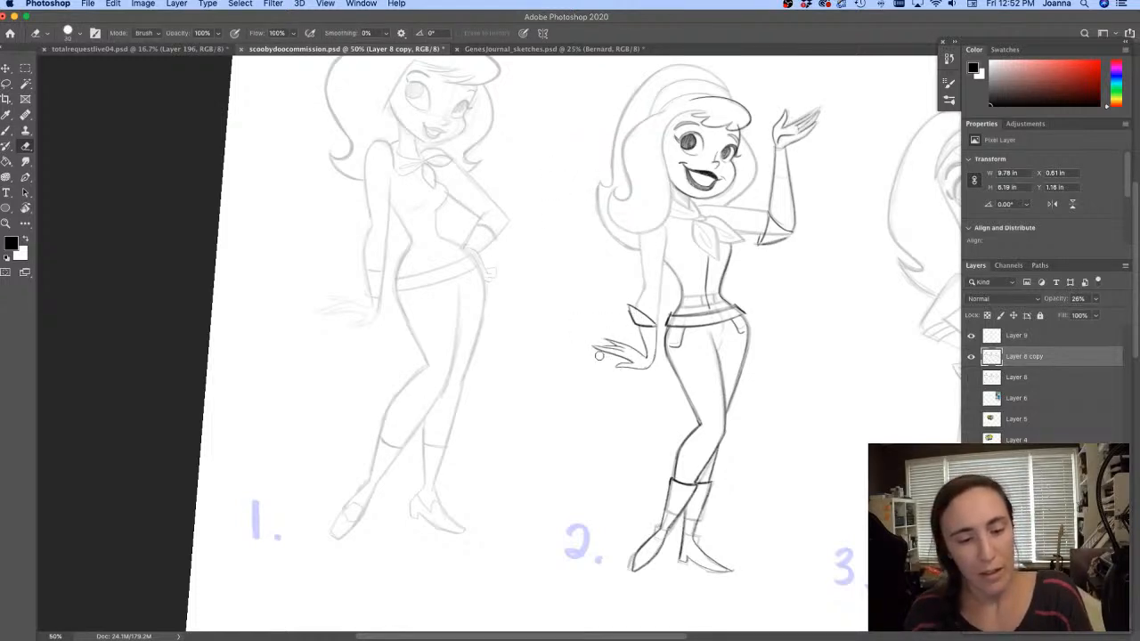
key(])
key(])
key(])
mouse_move(669, 511)
mouse_down()
mouse_move(691, 483)
mouse_move(711, 531)
mouse_up()
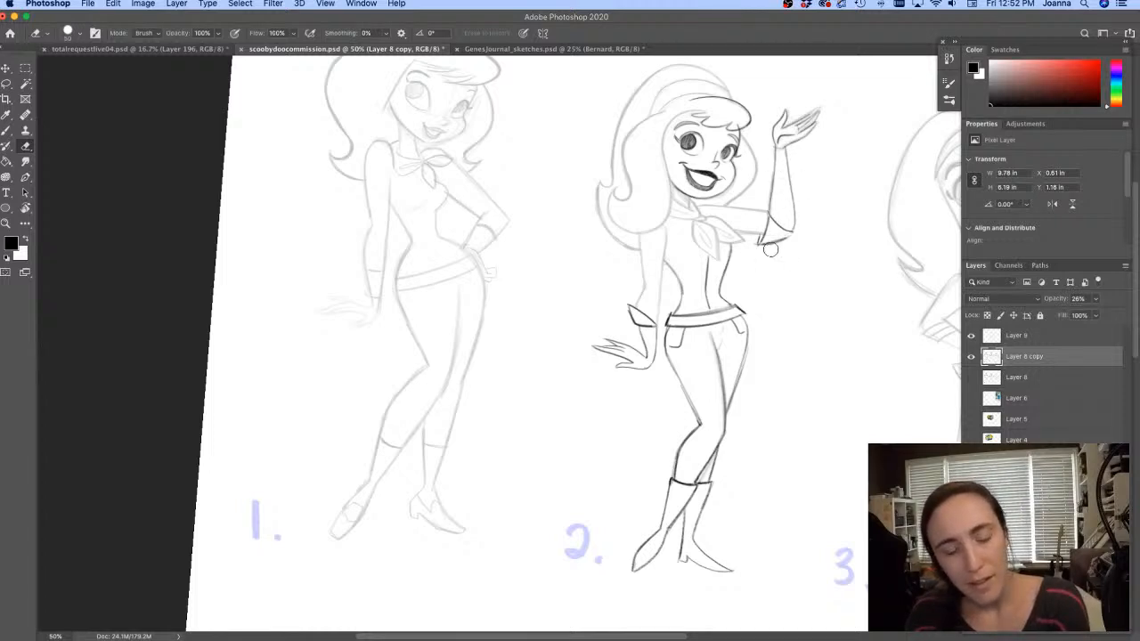
mouse_move(578, 216)
mouse_down()
mouse_move(582, 258)
mouse_move(586, 191)
mouse_up()
Return to the Brush tool with Layer 9 as the active layer
key(b)
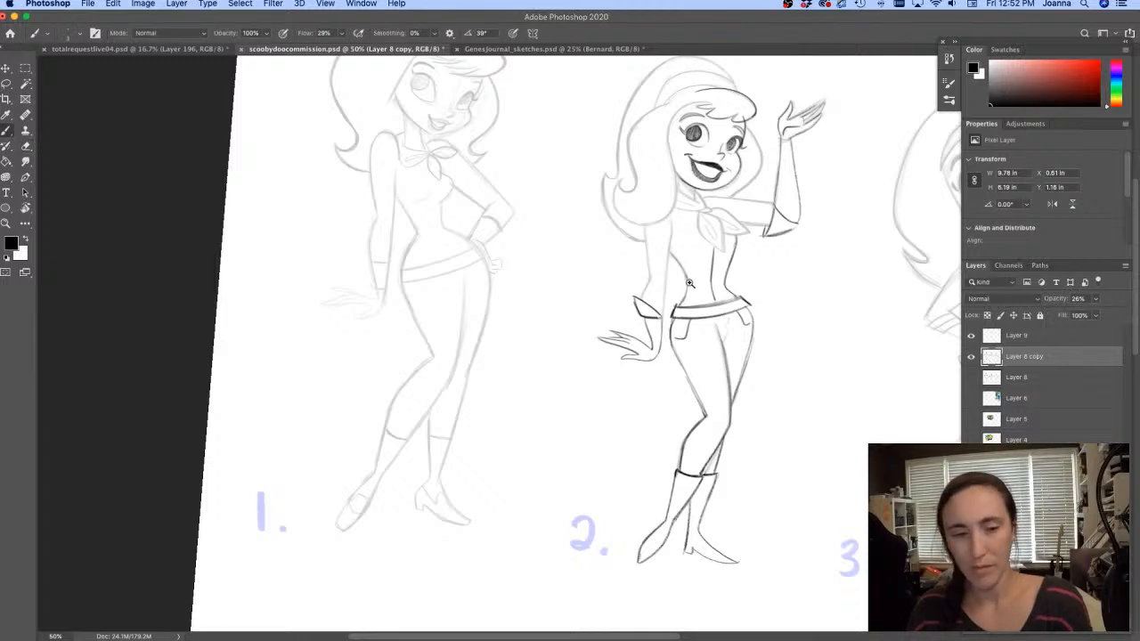
scroll(689, 282, up, 1)
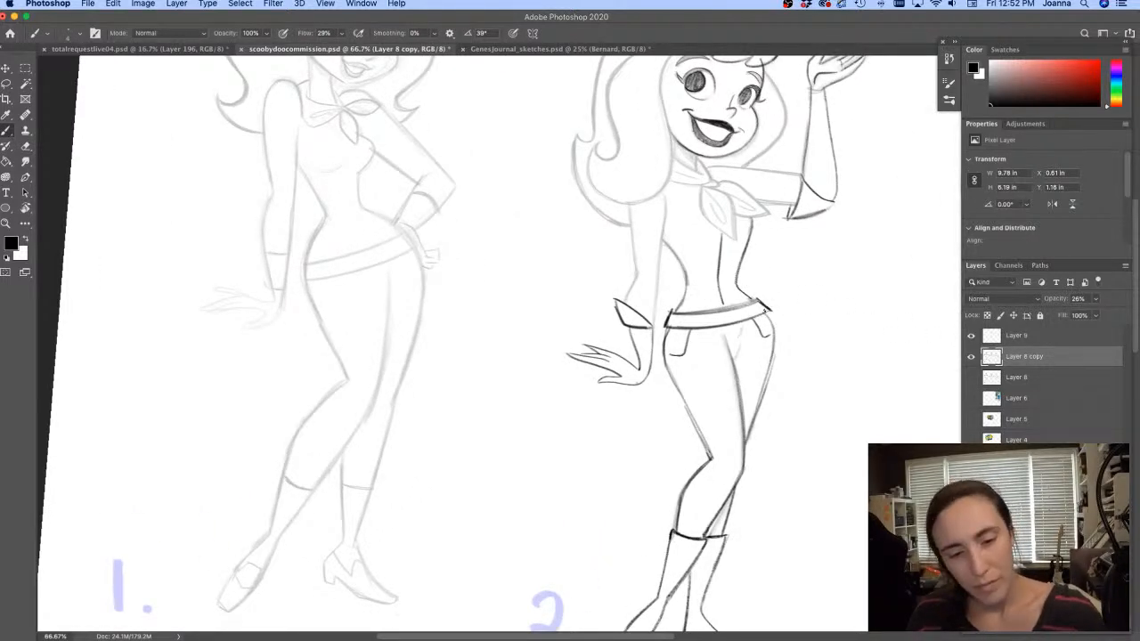
drag(702, 302, 708, 304)
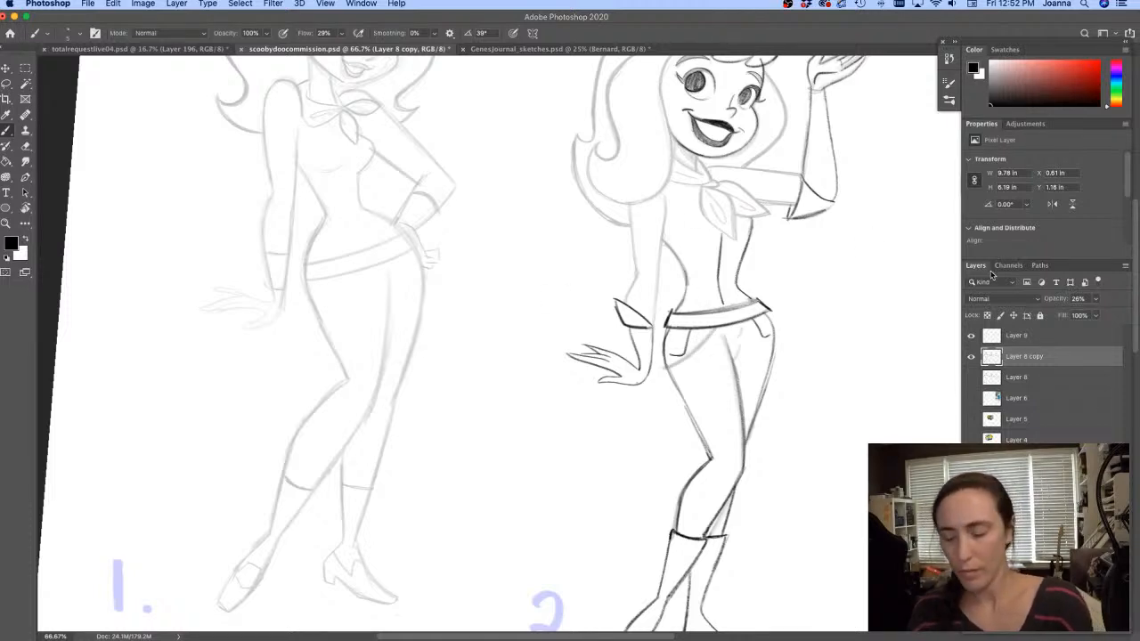
click(1012, 339)
Try large curved hip pouches hanging from both sides of figure 2's belt
drag(713, 332, 666, 368)
drag(661, 328, 659, 373)
drag(740, 323, 782, 364)
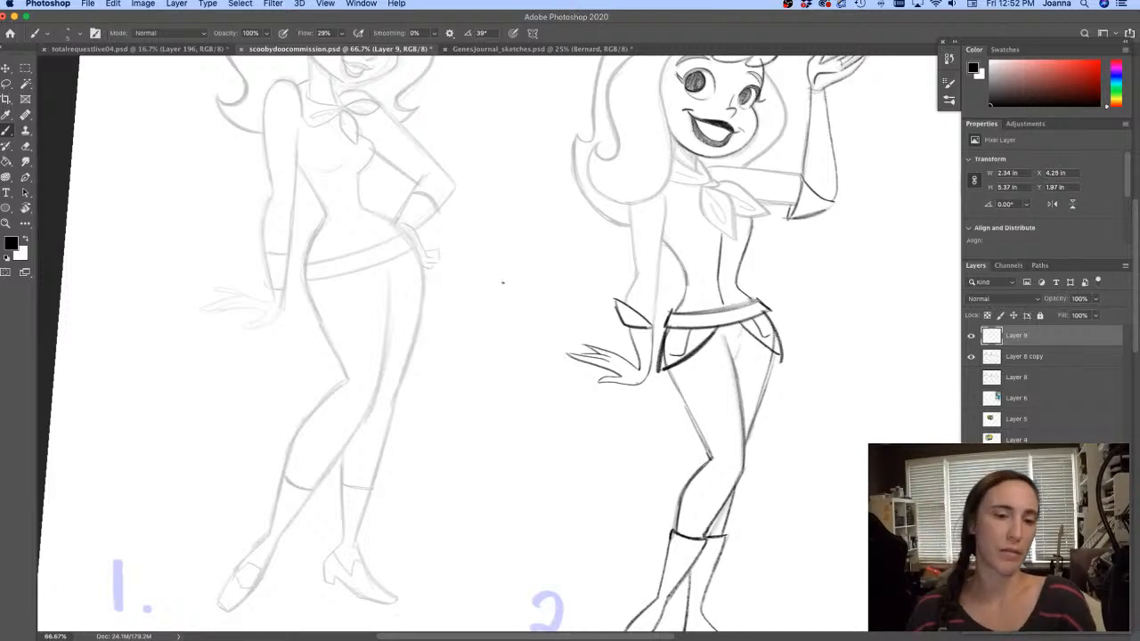
alt+click(508, 283)
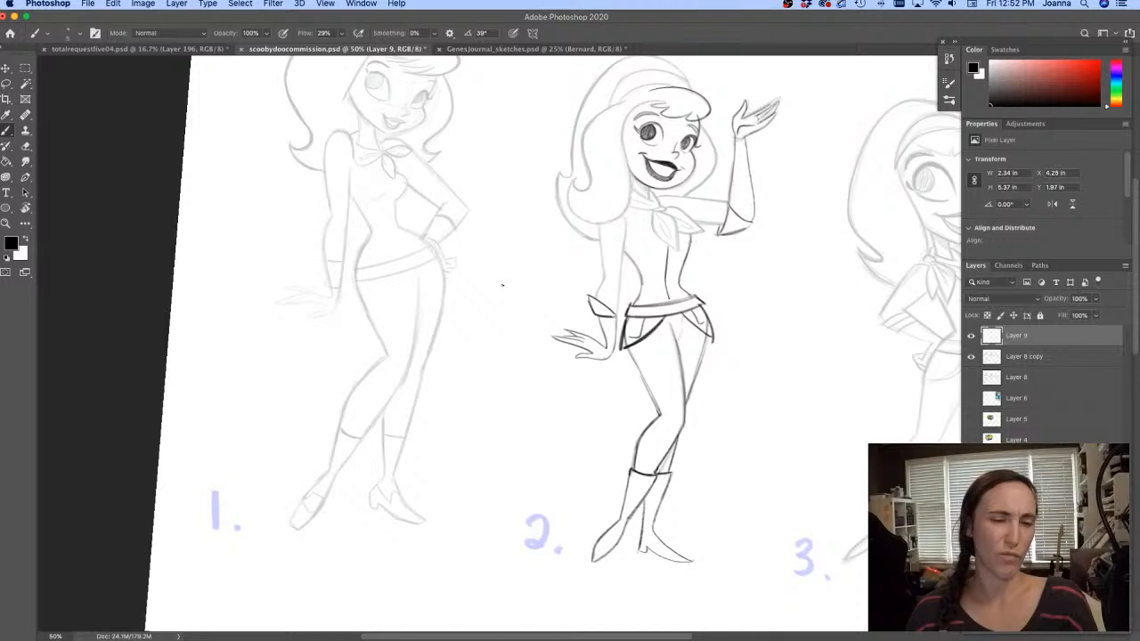
key(super+z)
key(super+z)
key(super+z)
key(super+z)
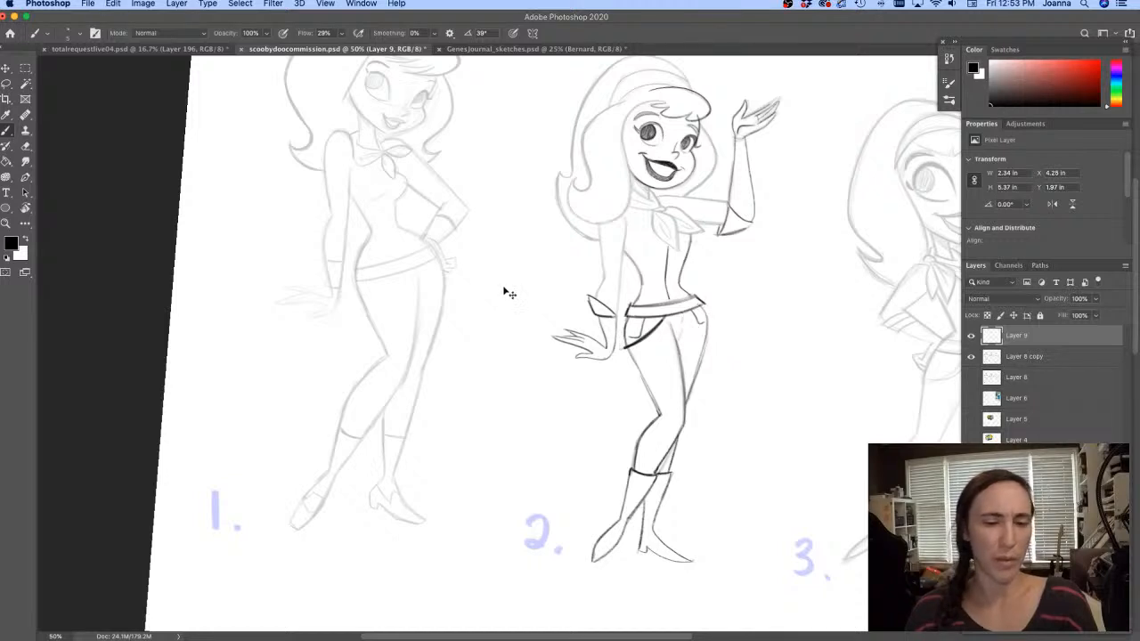
Try a jagged row of points below figure 2's belt at both hips
mouse_move(631, 317)
mouse_down()
mouse_move(655, 337)
mouse_move(694, 317)
mouse_move(693, 332)
mouse_up()
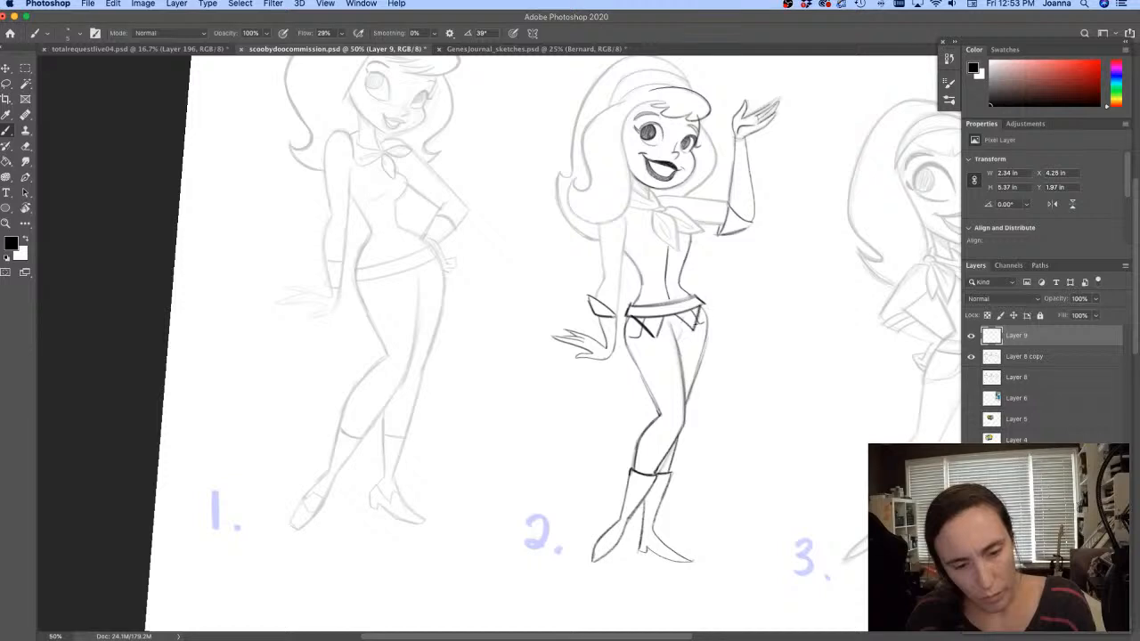
key(super+z)
key(super+z)
key(super+z)
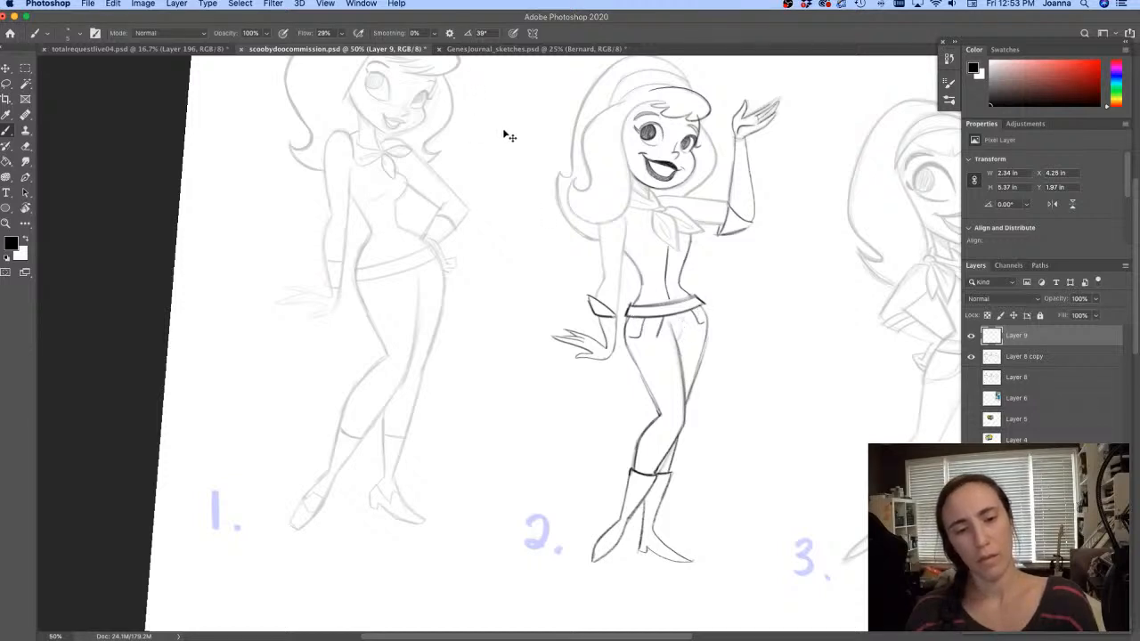
Erase the two small pocket tabs below figure 2's belt
key(e)
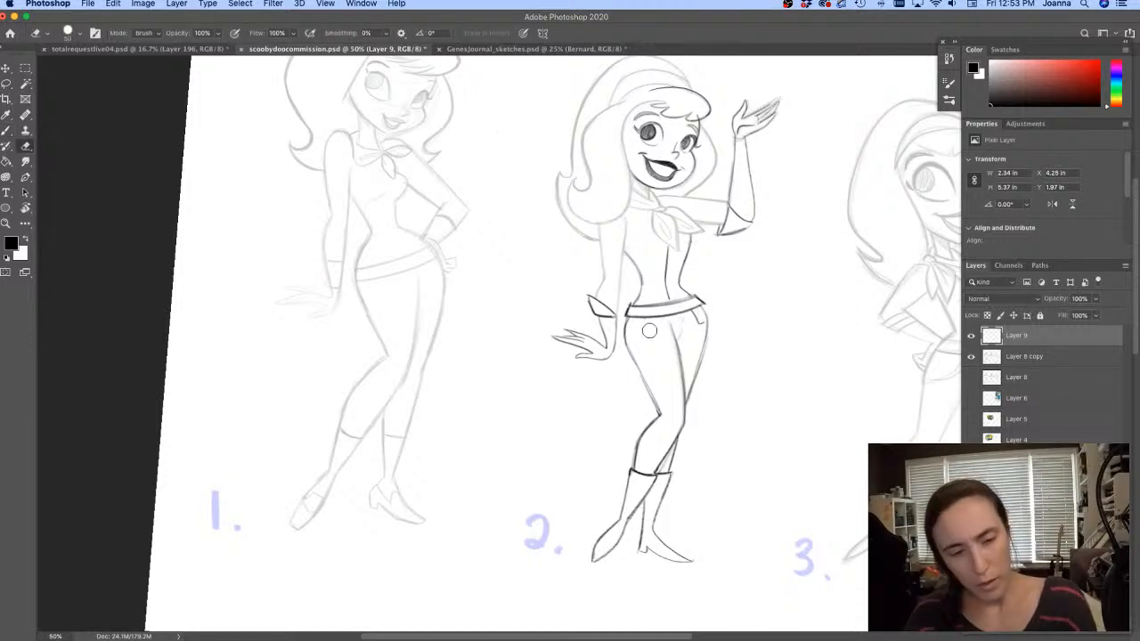
key(b)
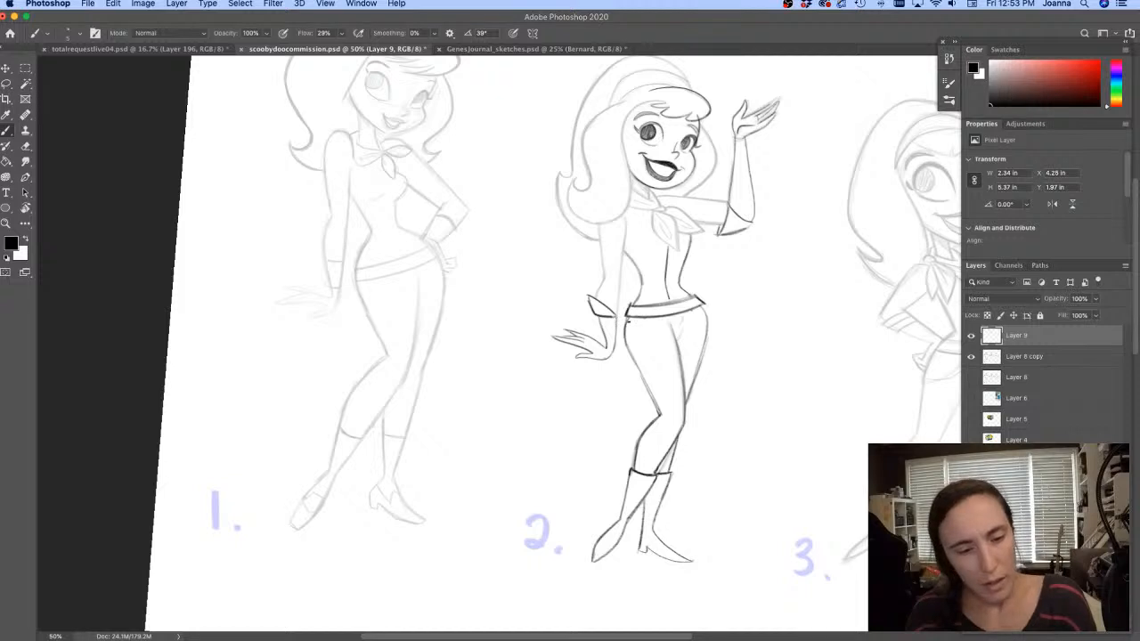
Try pointed triangular flaps below the belt on both of figure 2's hips
mouse_move(642, 326)
mouse_down()
mouse_move(668, 315)
mouse_move(699, 338)
mouse_up()
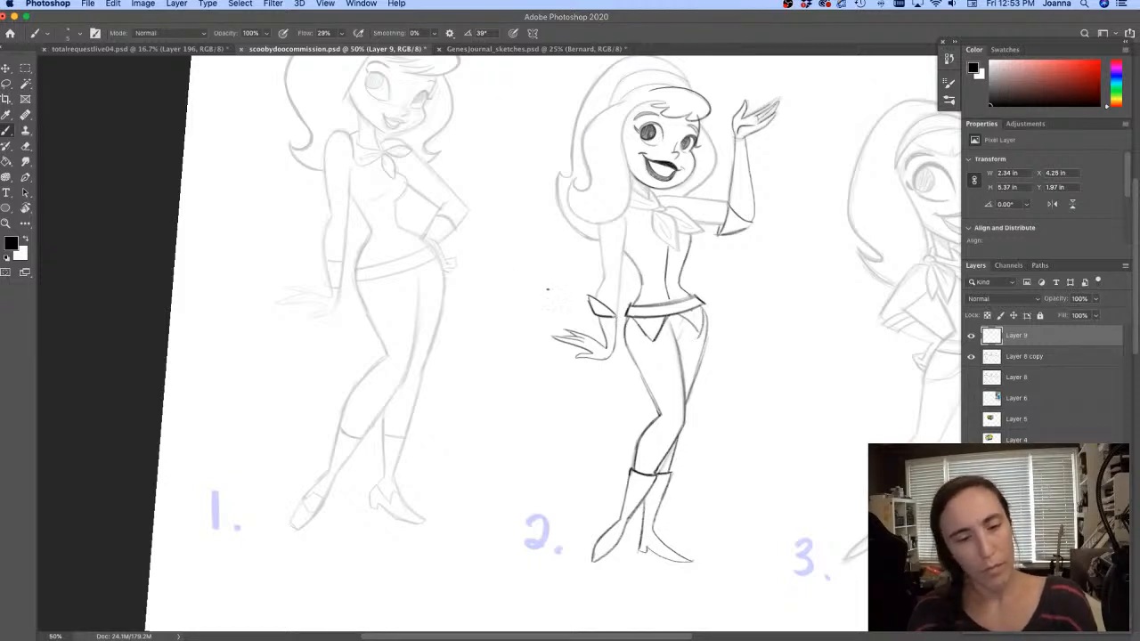
key(super+z)
key(super+z)
key(super+z)
key(super+z)
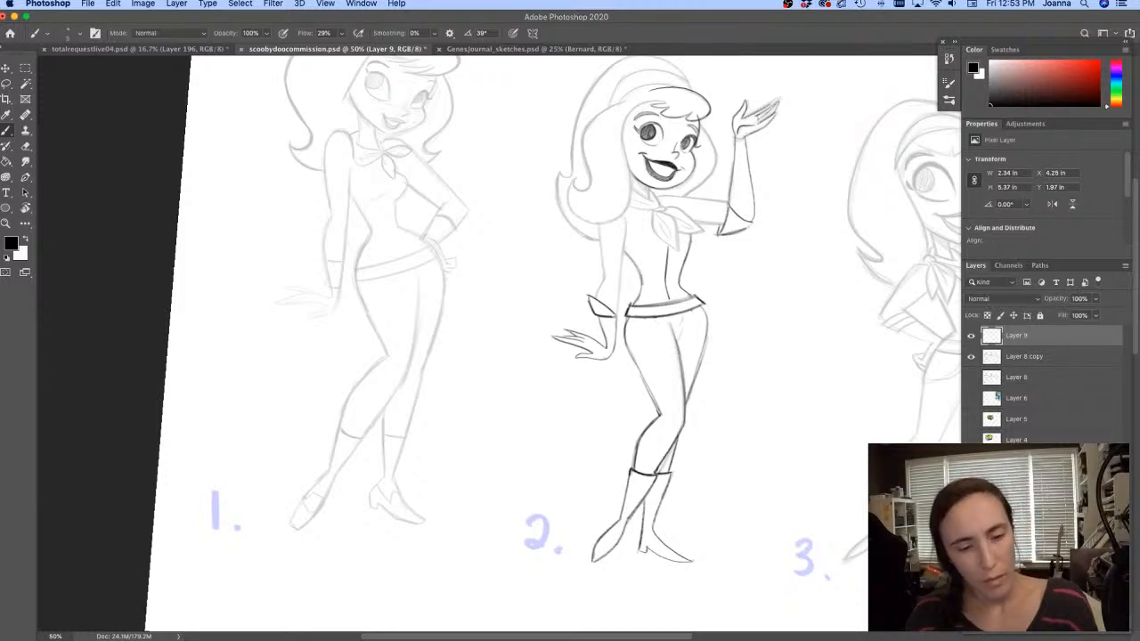
Draw a curved pouch with a dark outline below the belt on each of figure 2's hips
drag(655, 319, 621, 349)
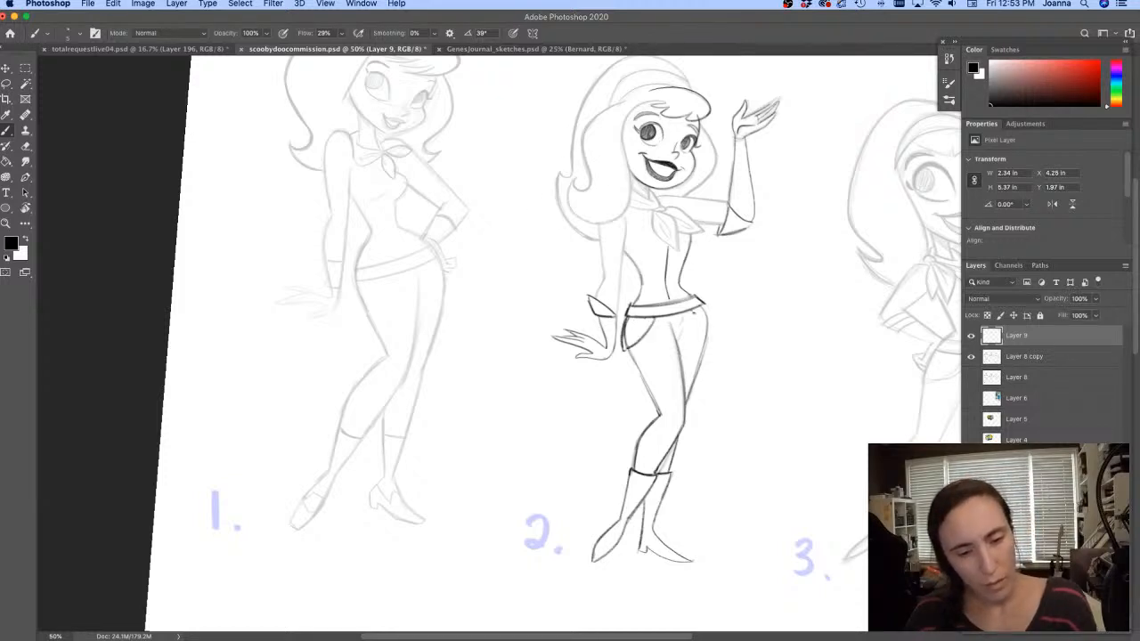
drag(686, 312, 709, 335)
drag(700, 308, 711, 335)
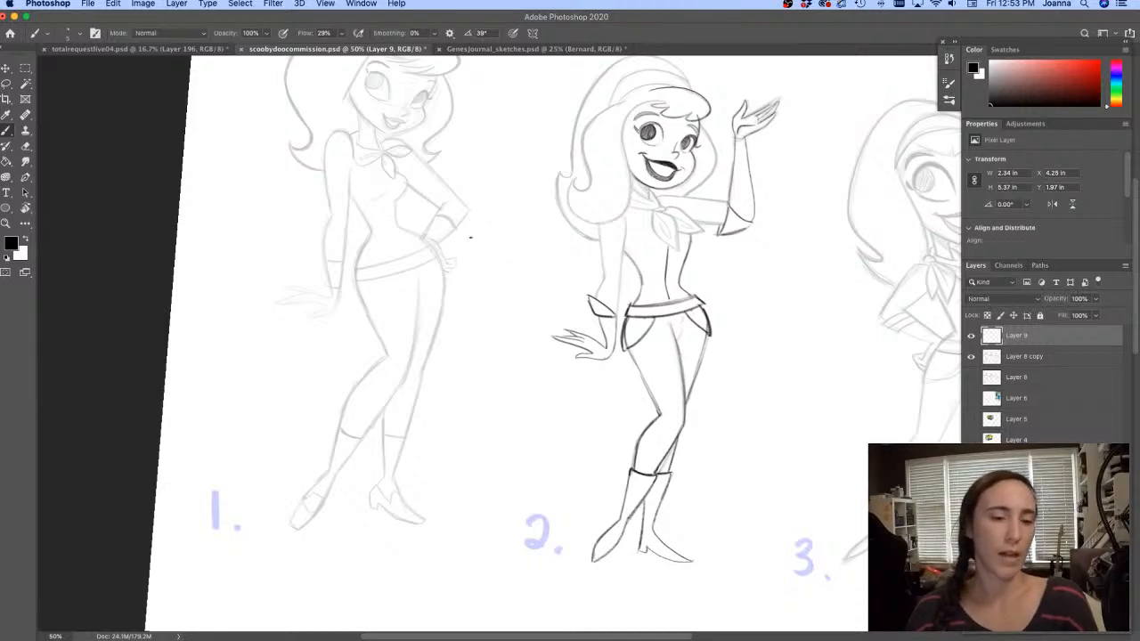
Erase the rounded elbow part of the raised arm's flared cuff and redraw its edge as a straighter line
scroll(470, 237, up, 5)
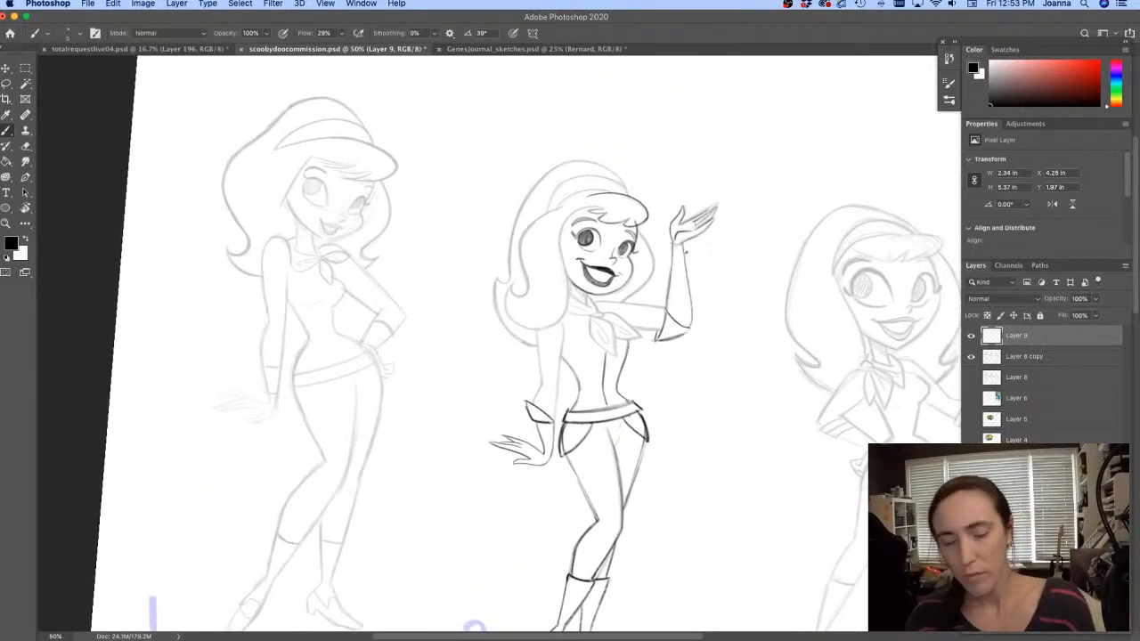
key(e)
drag(674, 307, 692, 328)
key(b)
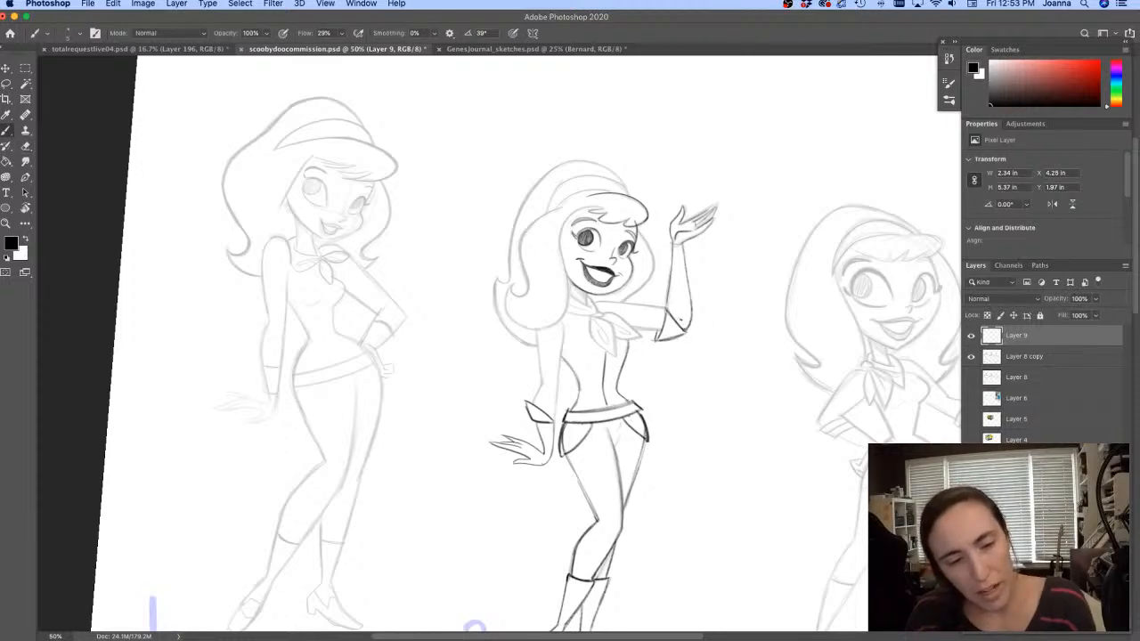
Lasso and delete figures 1 and 3 and the number labels from the Layer 8 copy, keeping only figure 2
scroll(499, 267, down, 4)
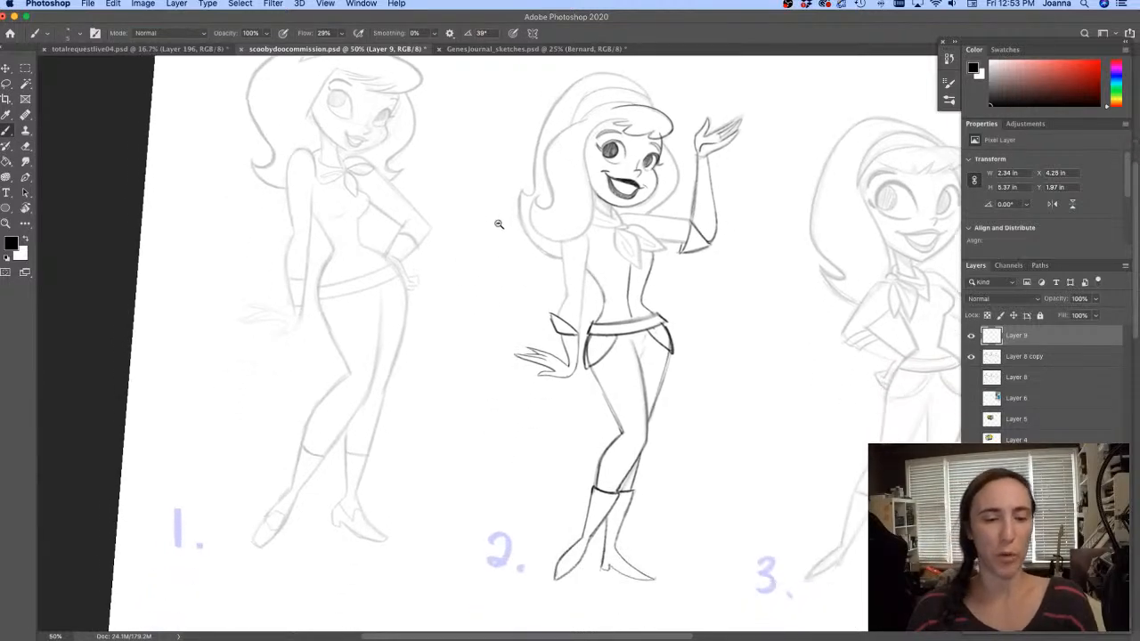
scroll(535, 436, up, 2)
key(alt+bracketleft)
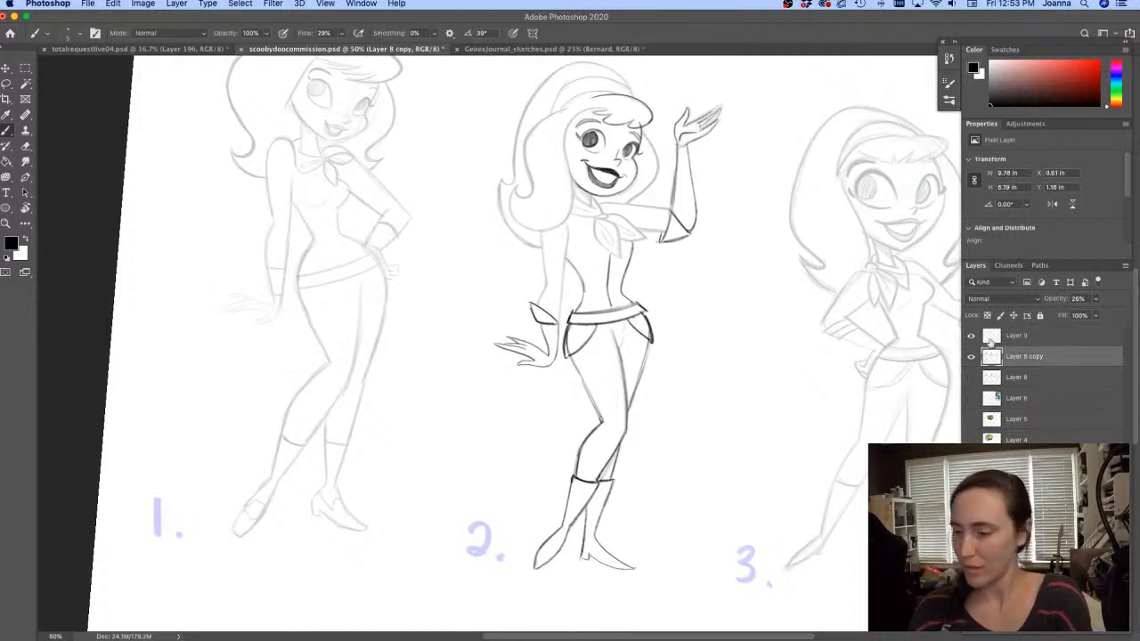
key(l)
mouse_move(577, 443)
mouse_down()
mouse_move(575, 483)
mouse_move(656, 412)
mouse_move(655, 359)
mouse_move(563, 437)
mouse_move(538, 337)
mouse_up()
scroll(538, 338, down, 2)
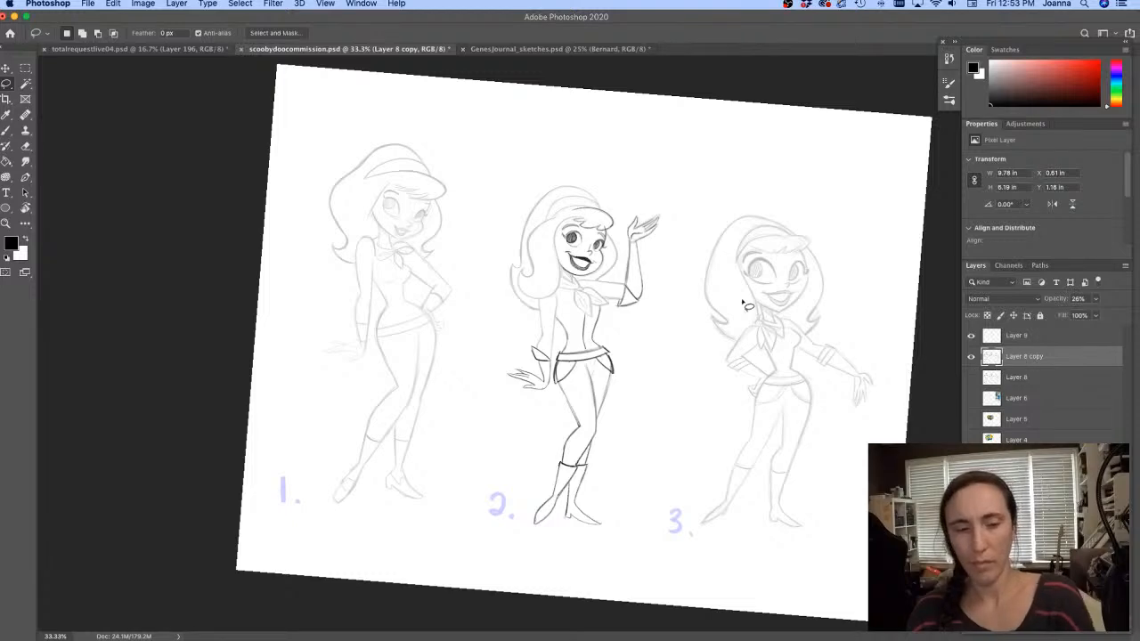
mouse_move(291, 330)
mouse_down()
mouse_move(477, 418)
mouse_move(575, 572)
mouse_move(687, 222)
mouse_move(887, 441)
mouse_move(463, 605)
mouse_up()
key(Delete)
mouse_move(405, 544)
mouse_down()
mouse_move(494, 477)
mouse_move(422, 555)
mouse_move(475, 468)
mouse_move(450, 523)
mouse_up()
key(super+d)
key(Delete)
key(super+d)
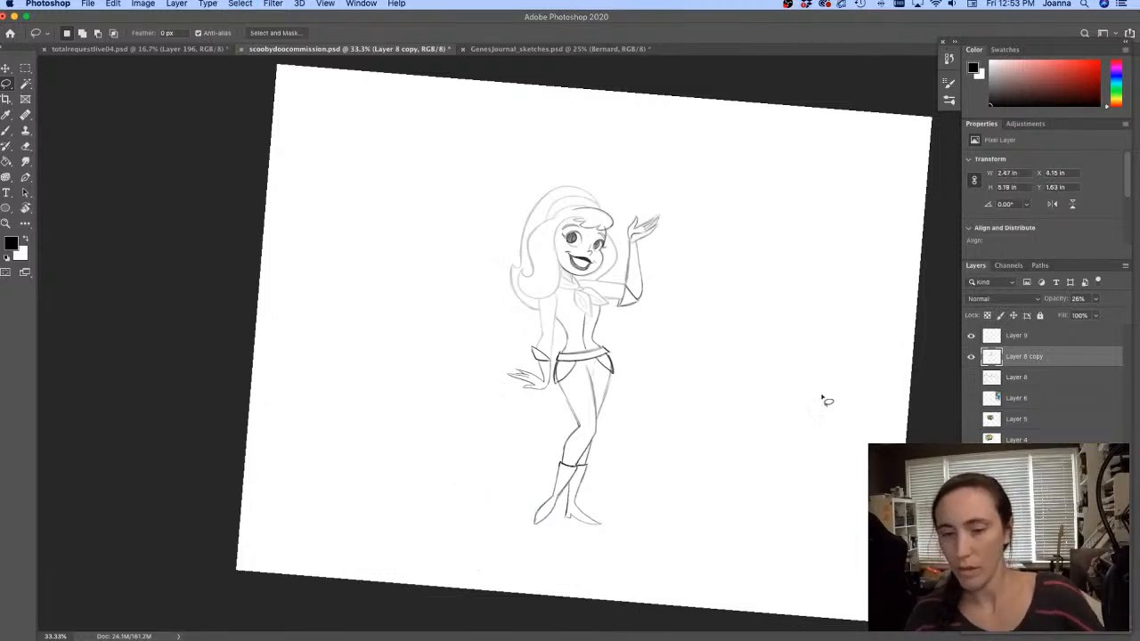
Raise the opacity of the Layer 8 copy so its lines darken, and merge it with Layer 9
click(1098, 300)
mouse_move(1080, 315)
mouse_down()
mouse_move(1137, 312)
mouse_move(1076, 313)
mouse_up()
click(1097, 299)
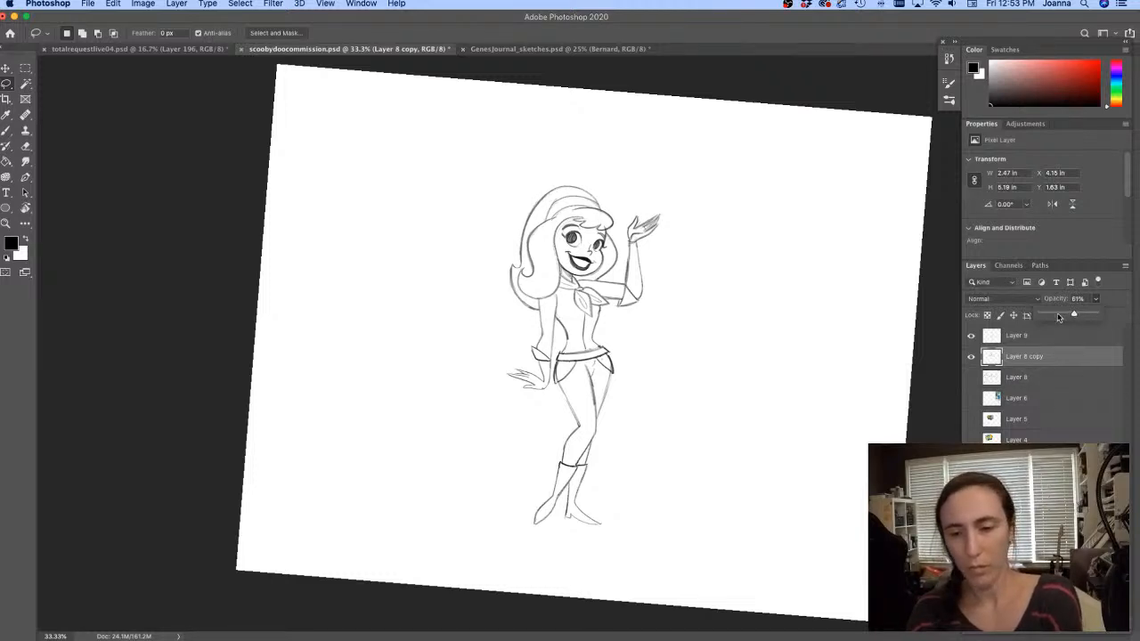
mouse_move(1075, 314)
mouse_down()
mouse_move(1059, 316)
mouse_move(1070, 316)
mouse_up()
shift+click(1016, 344)
key(super+e)
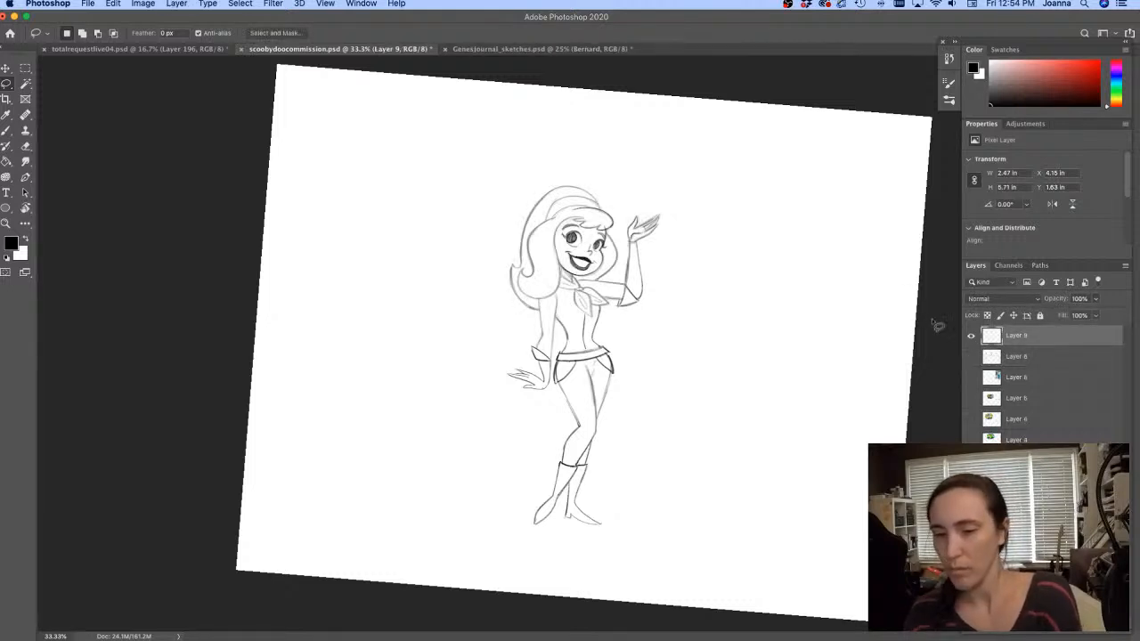
Rename the merged layer Daphne and save the document
double_click(1020, 336)
text(Daphne)
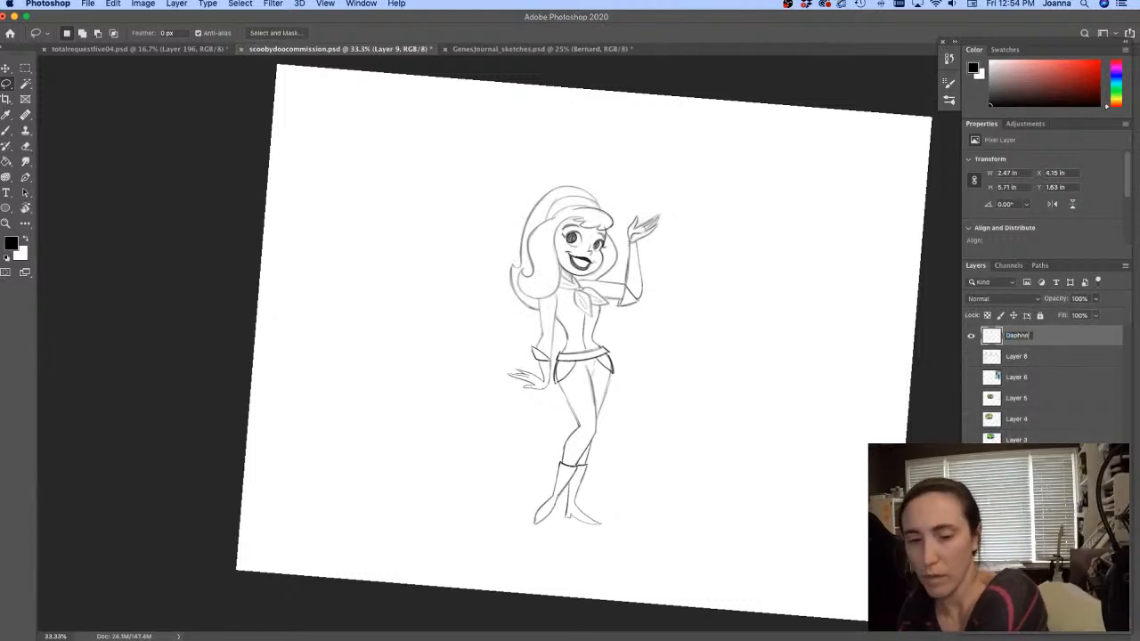
key(Return)
key(super+s)
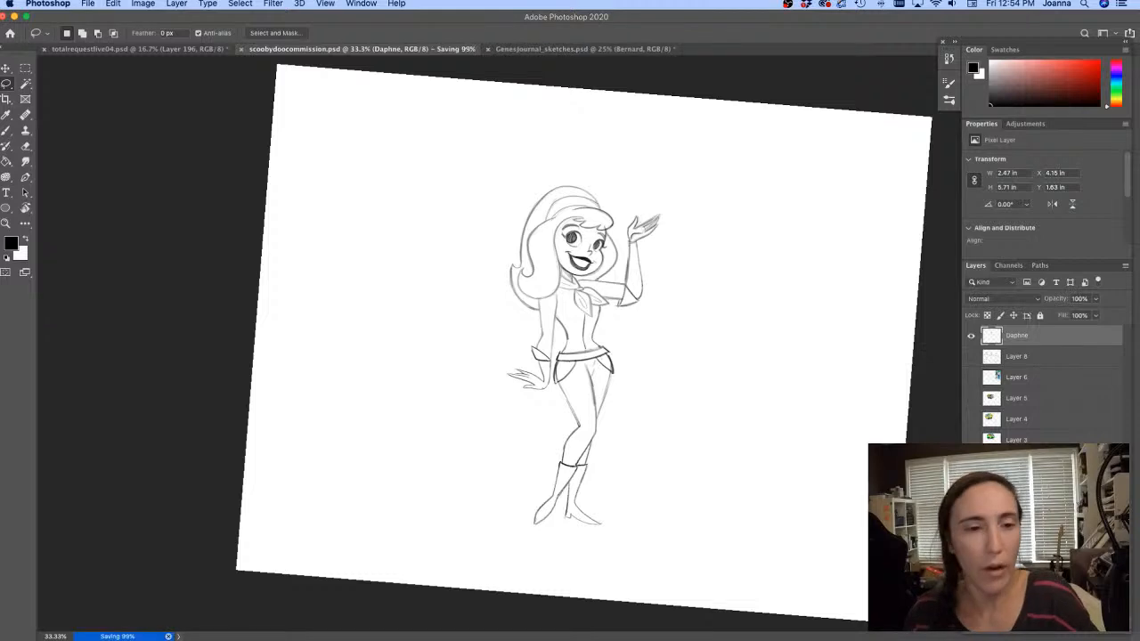
Switch to totalrequestlive04.psd, hide the rough character drawing below the reference pictures, and add a new empty layer
click(183, 50)
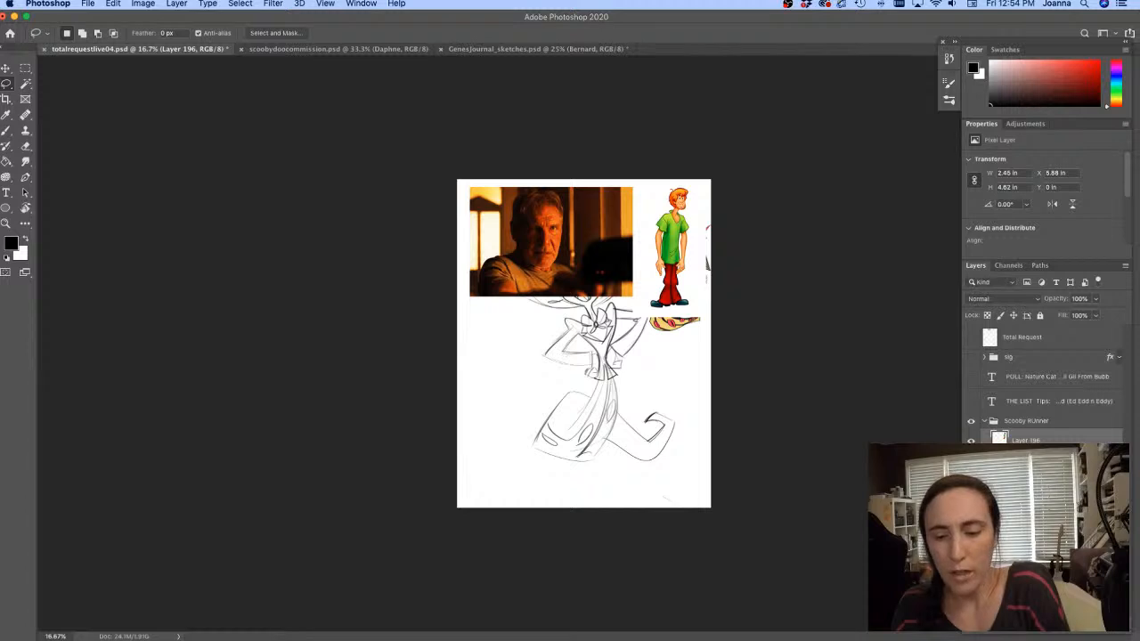
click(971, 481)
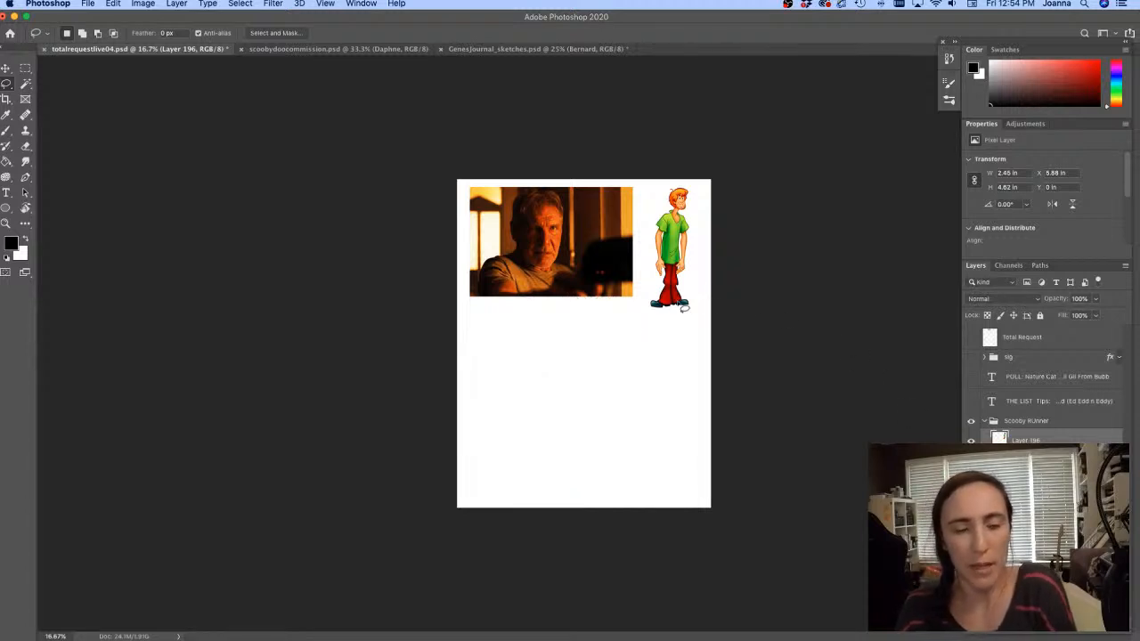
key(super+alt+shift+n)
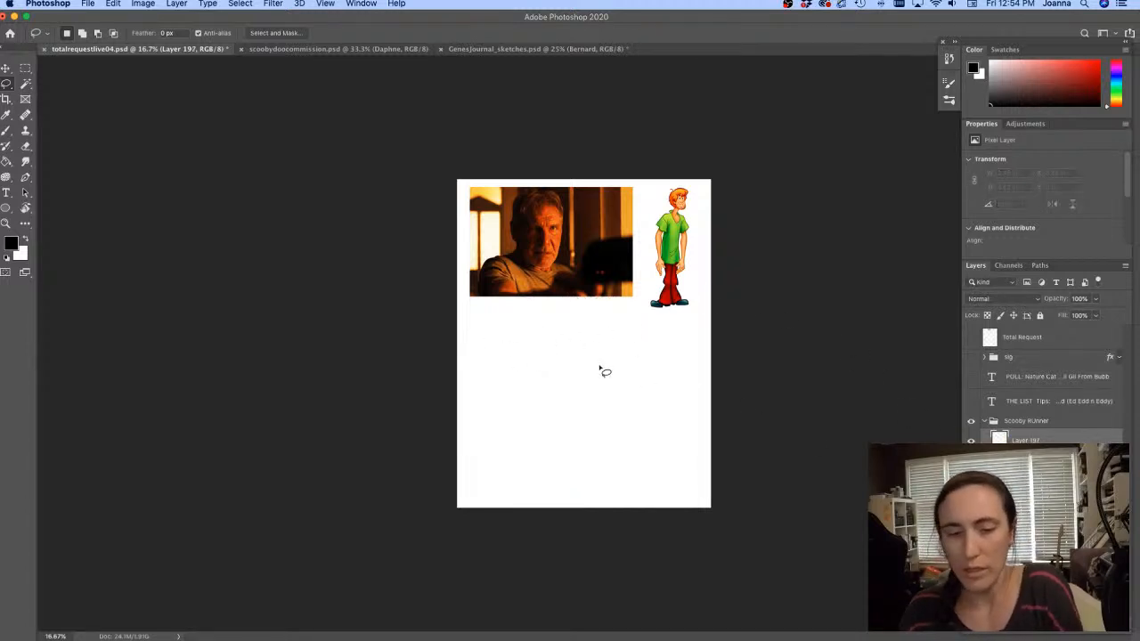
Select the cartoon reference's layer, enlarge the picture to about 167% and rotate it by about -15 degrees beside the photo
key(super+equal)
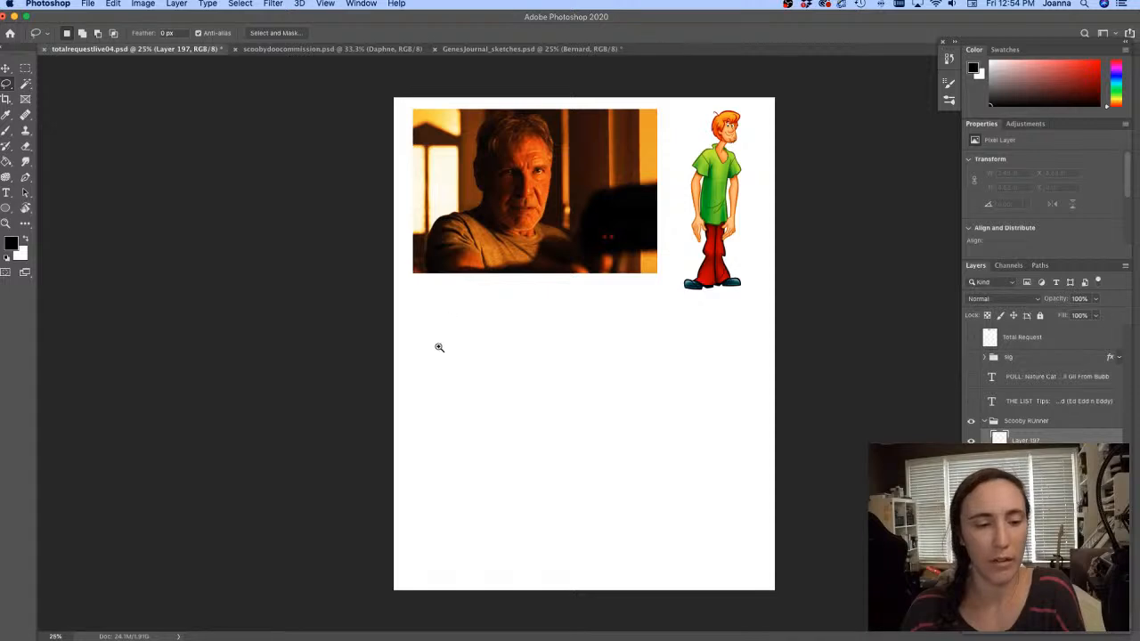
super+click(440, 347)
drag(464, 334, 474, 337)
alt+super+click(475, 337)
key(alt+bracketleft)
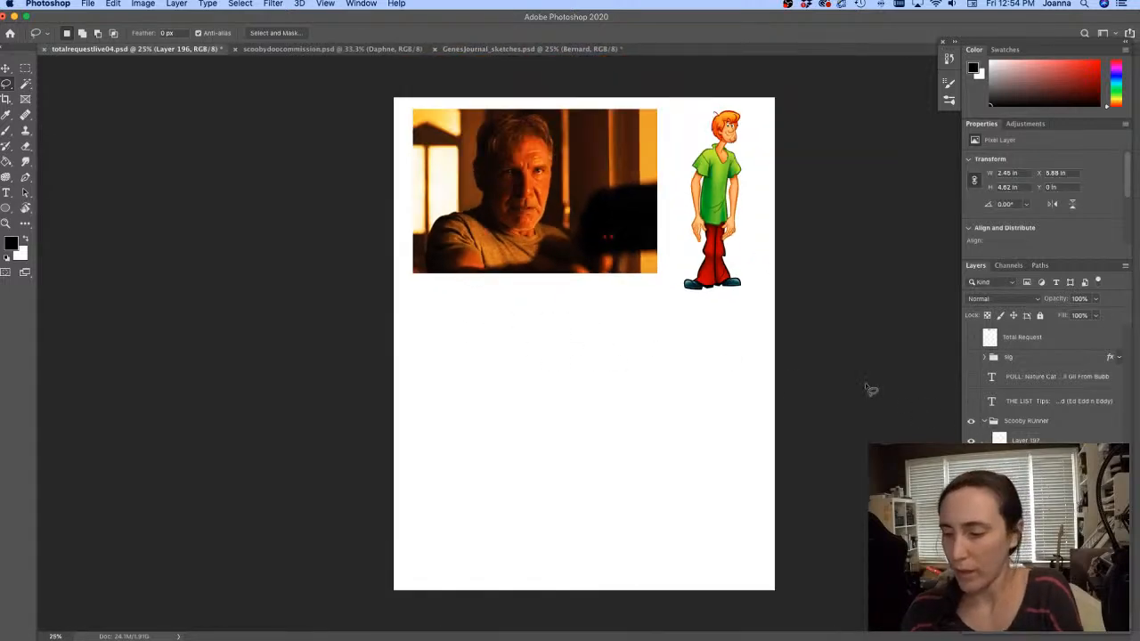
key(super+t)
drag(657, 311, 591, 444)
drag(677, 374, 731, 382)
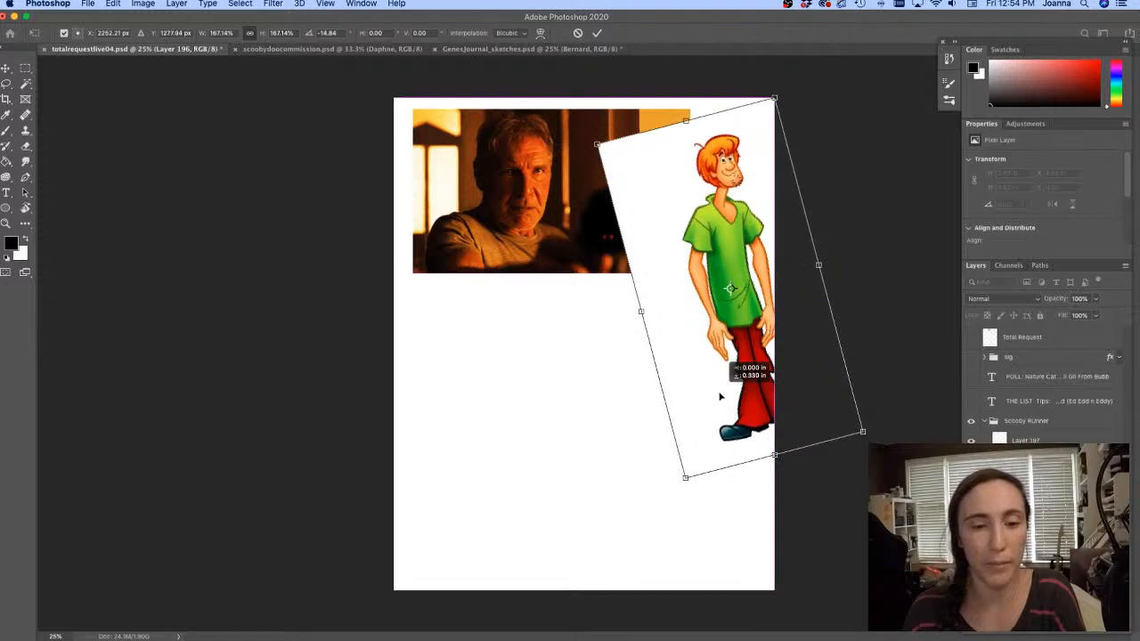
key(Return)
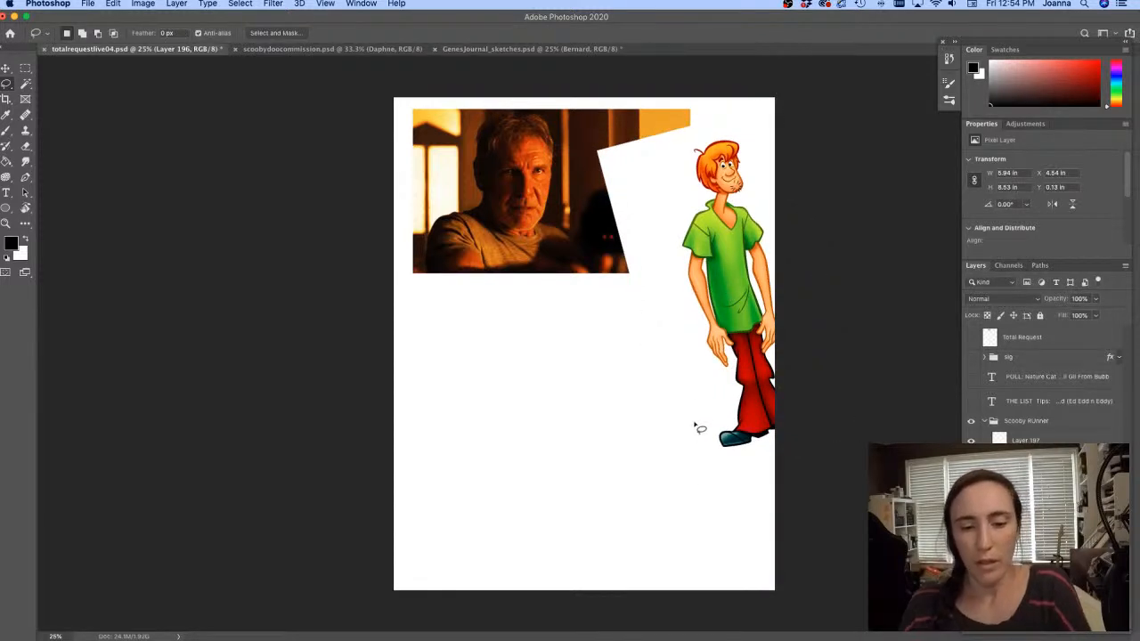
key(m)
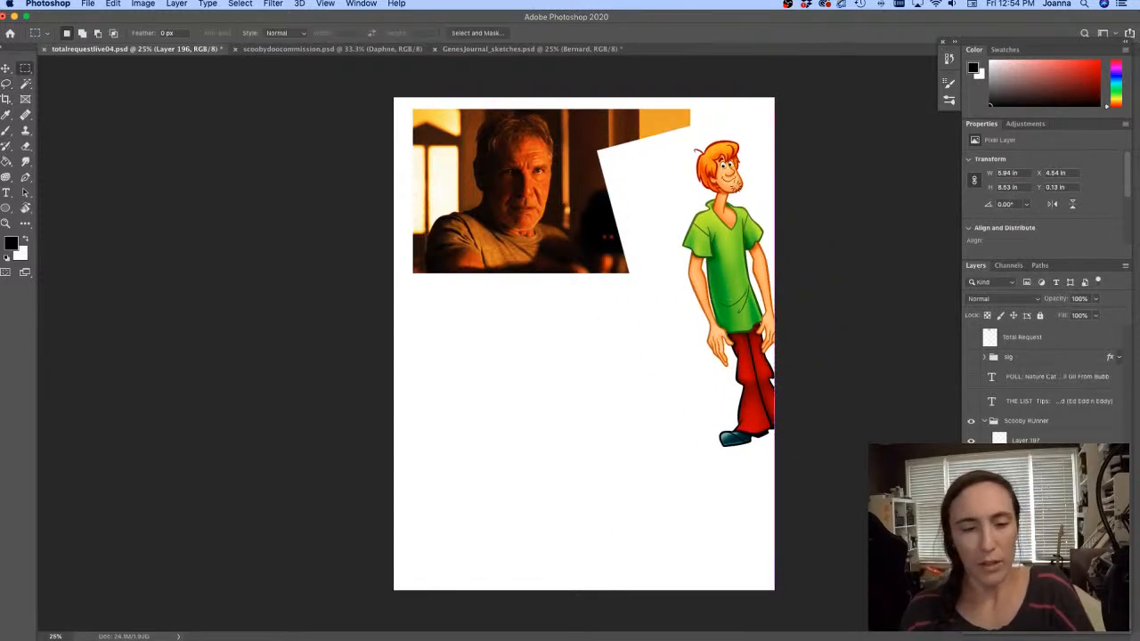
drag(615, 300, 777, 547)
key(Delete)
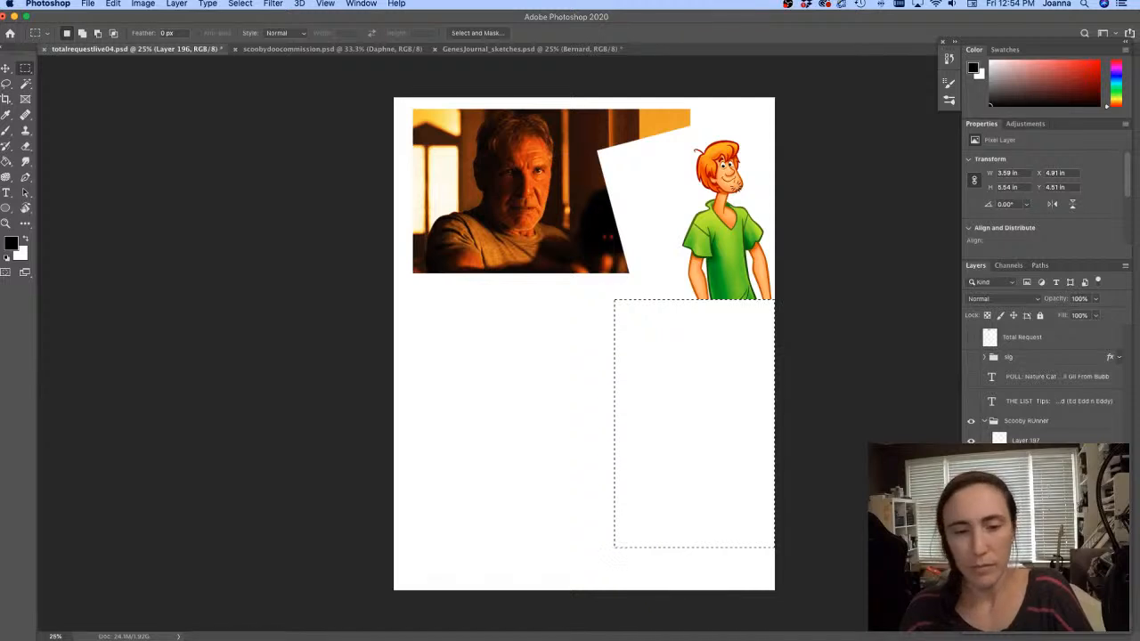
key(super+z)
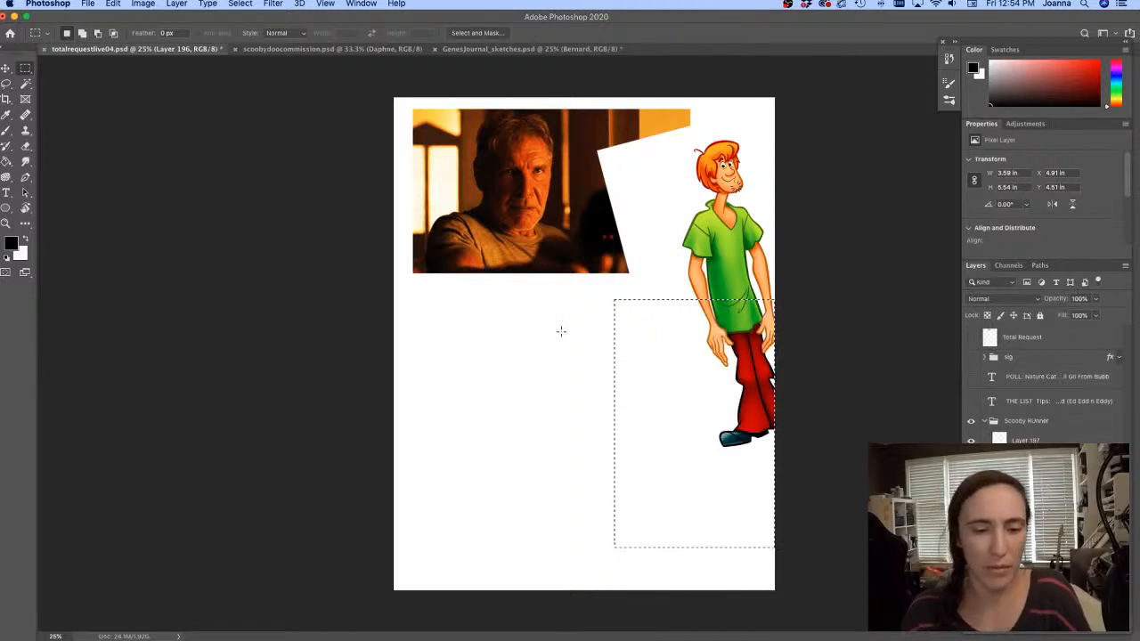
click(555, 366)
Delete the cartoon reference's legs from just below the hands downward with a rectangular selection, and deselect
drag(809, 509, 612, 362)
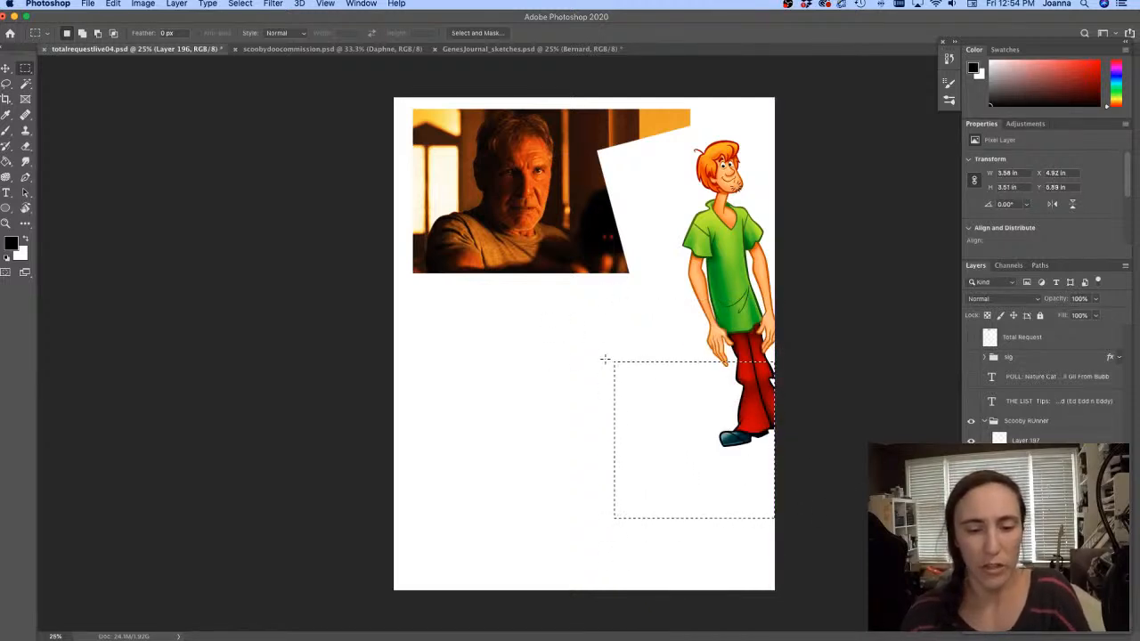
key(Delete)
click(512, 331)
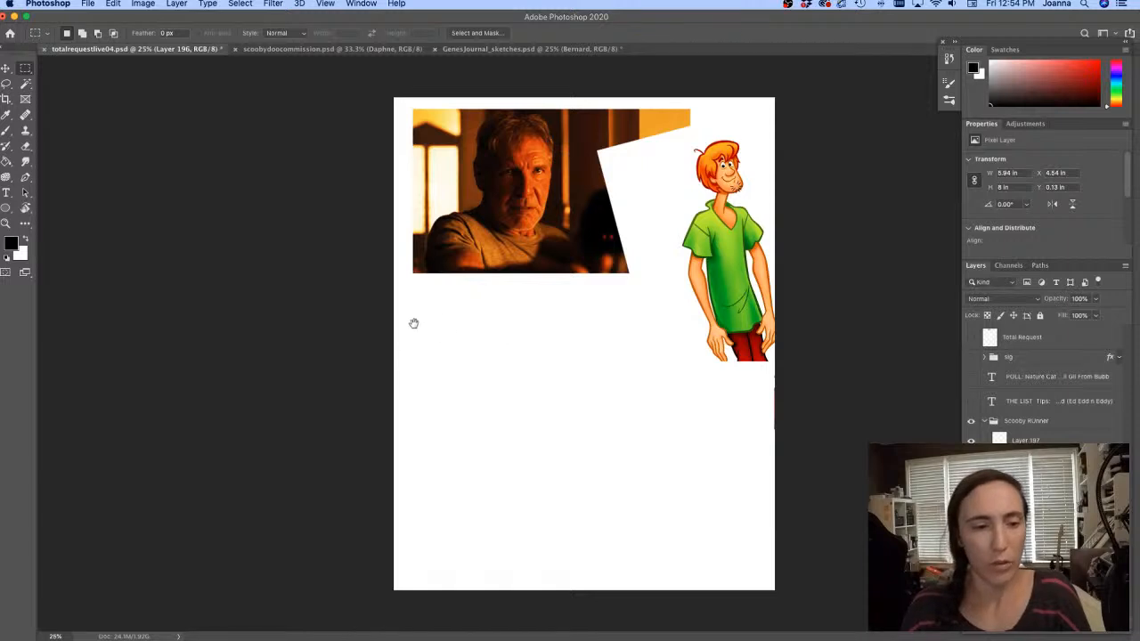
Set the cartoon reference's blend mode to Multiply and move it up level with the photo
click(981, 299)
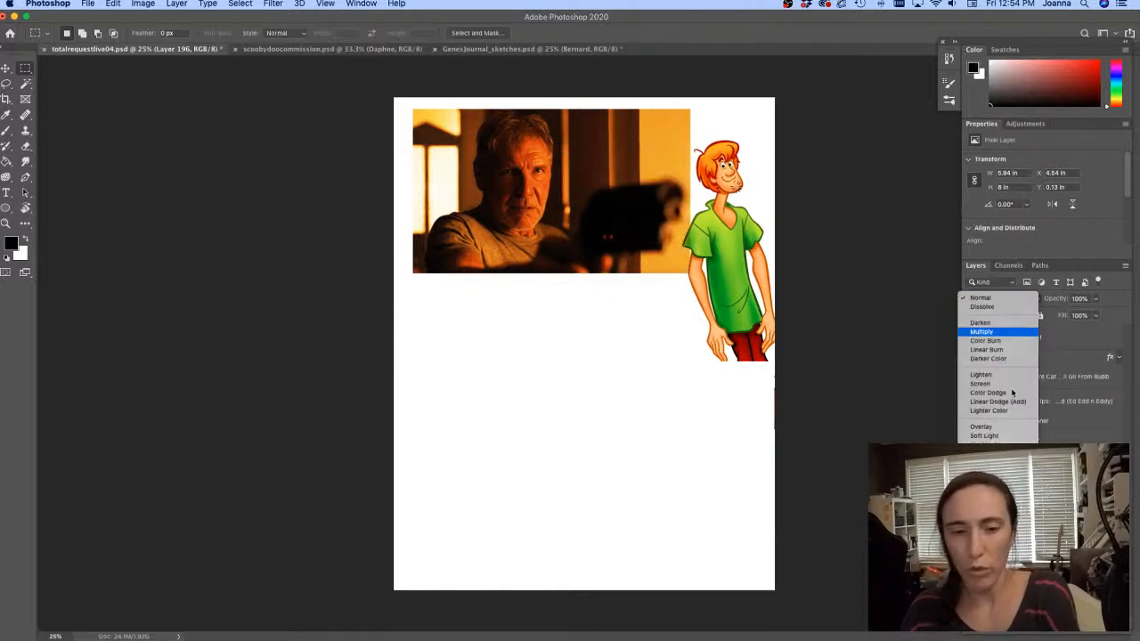
click(980, 332)
key(v)
drag(739, 326, 738, 293)
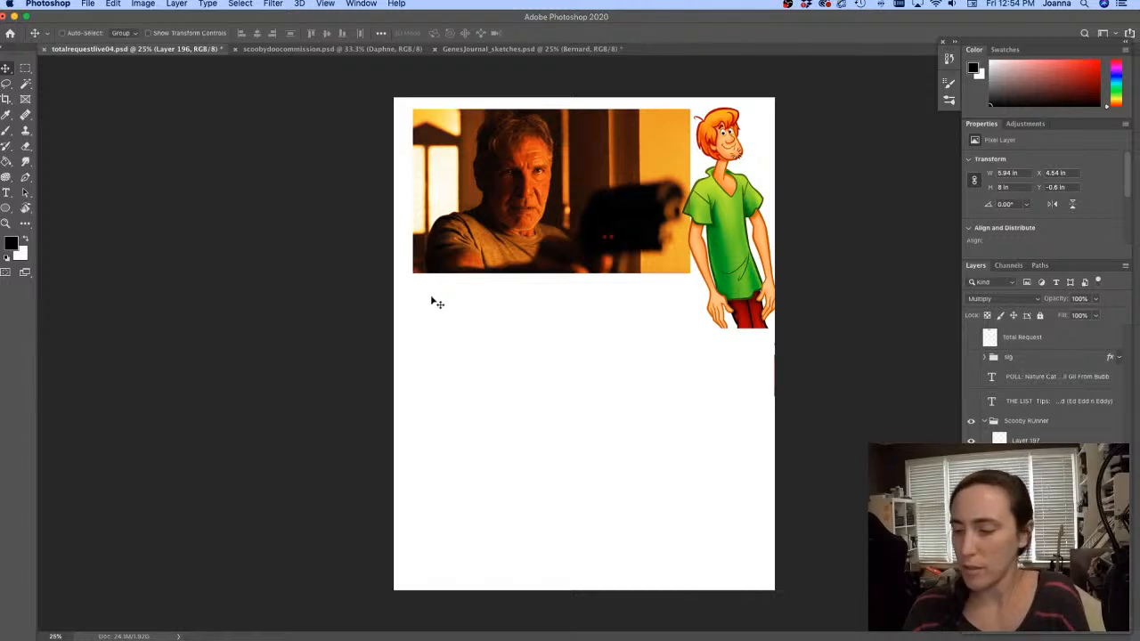
Switch to the full-screen view and rough in the character's round cranium and long jaw on Layer 197 below the photo
key(f)
drag(425, 310, 483, 300)
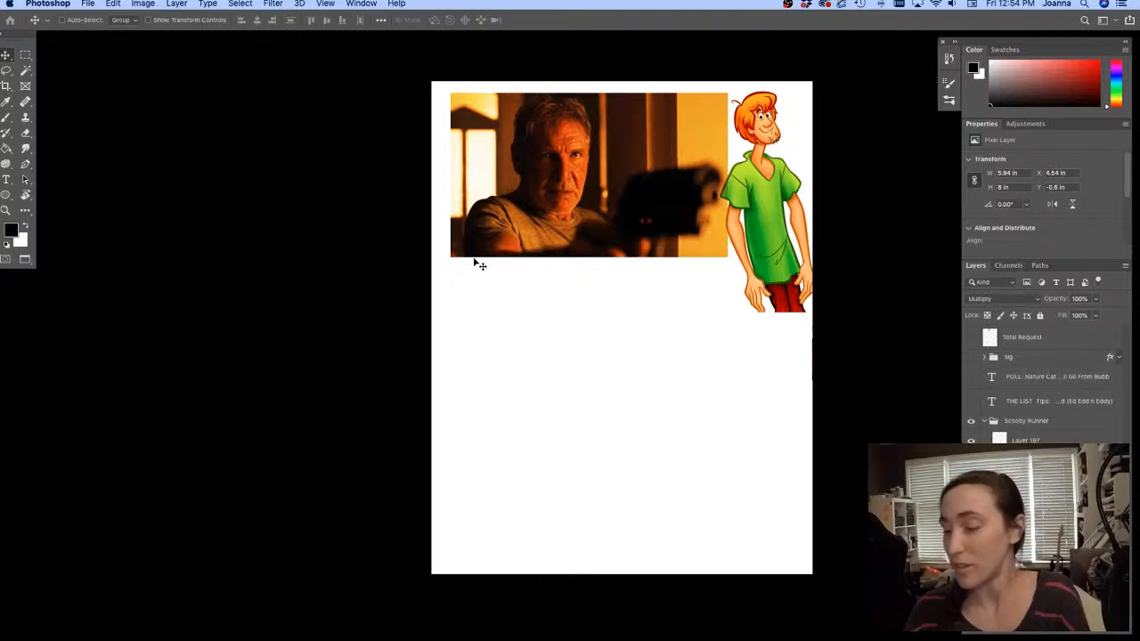
key(b)
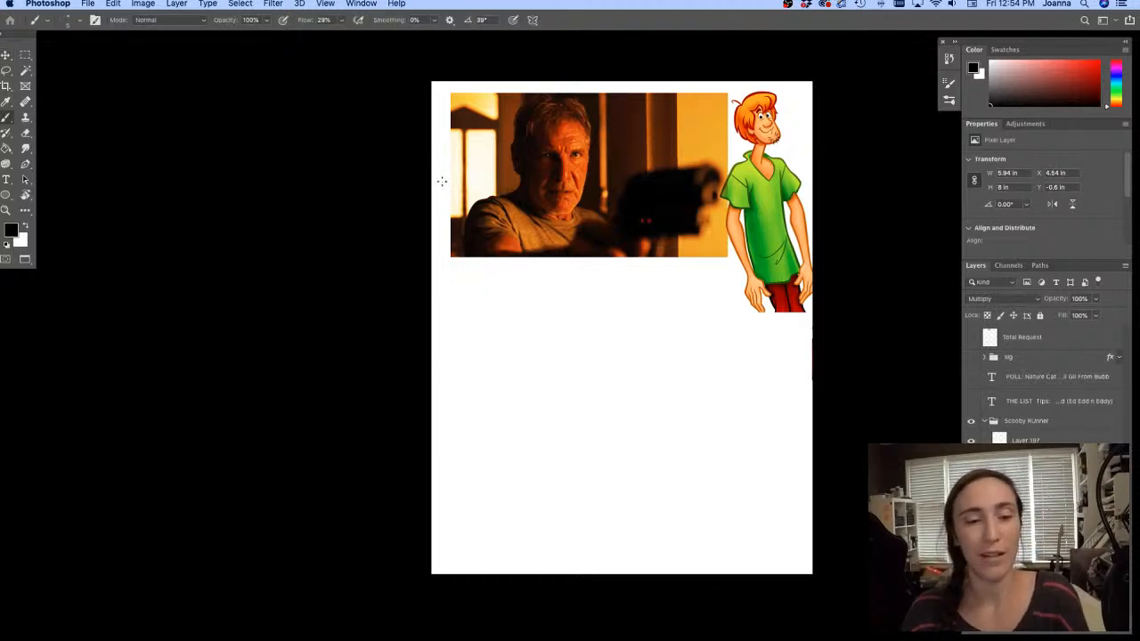
click(1025, 440)
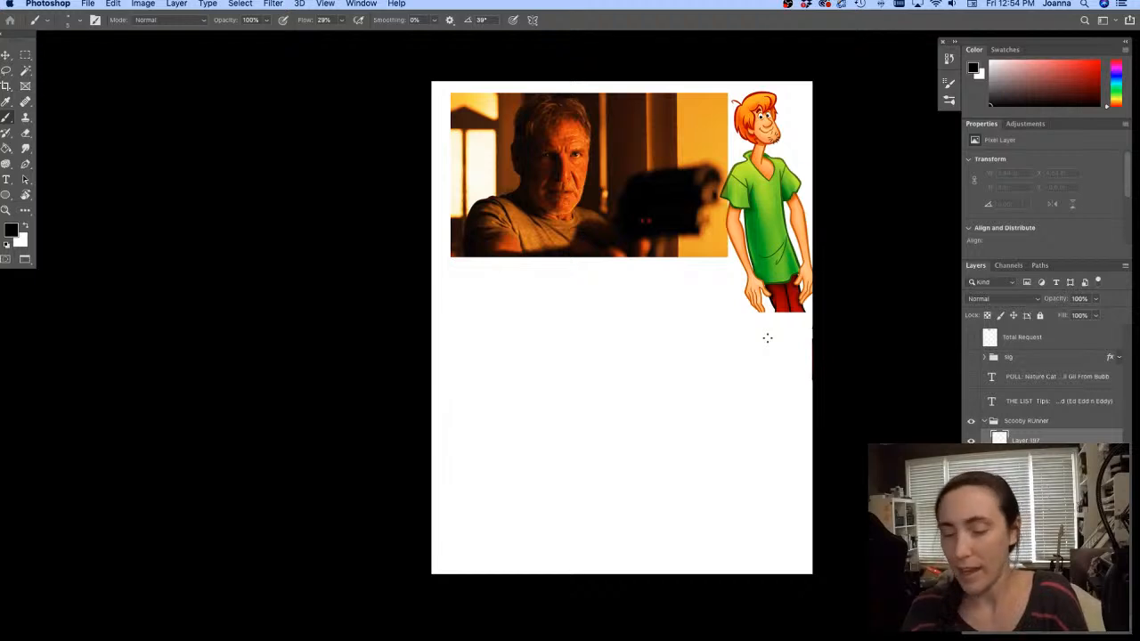
mouse_move(539, 325)
mouse_down()
mouse_move(601, 316)
mouse_move(629, 362)
mouse_move(613, 401)
mouse_up()
mouse_move(534, 350)
mouse_down()
mouse_move(615, 376)
mouse_move(605, 333)
mouse_move(541, 384)
mouse_move(563, 404)
mouse_move(602, 331)
mouse_move(544, 384)
mouse_move(577, 324)
mouse_move(612, 408)
mouse_move(611, 381)
mouse_move(555, 427)
mouse_move(547, 418)
mouse_move(615, 415)
mouse_up()
mouse_move(602, 331)
mouse_down()
mouse_move(602, 439)
mouse_move(619, 407)
mouse_up()
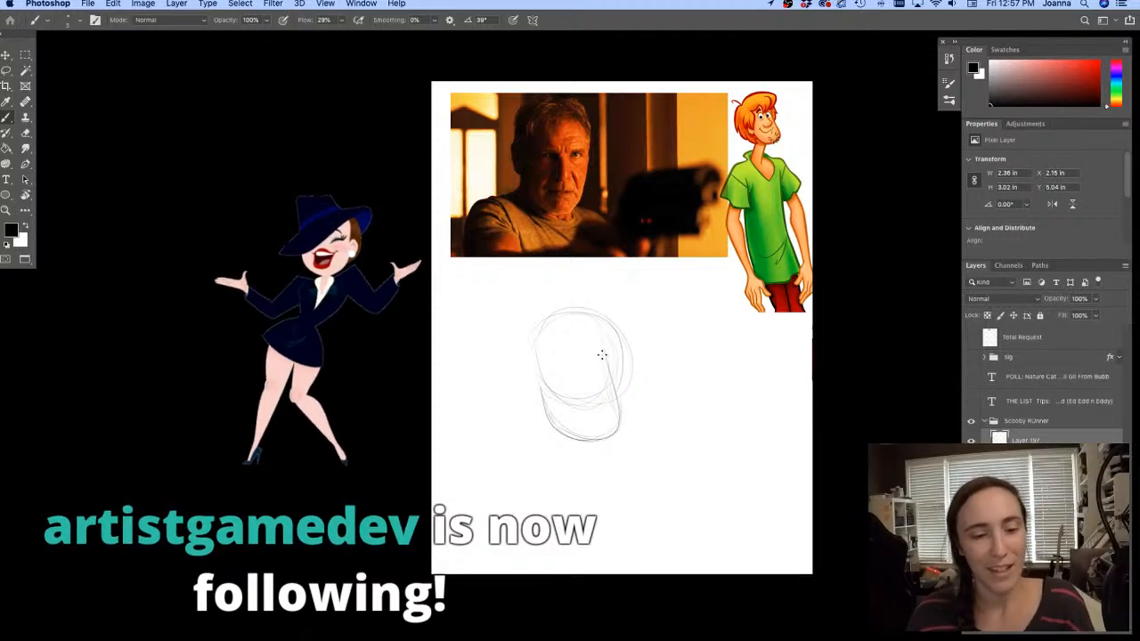
mouse_move(552, 318)
mouse_down()
mouse_move(523, 366)
mouse_move(519, 328)
mouse_move(534, 341)
mouse_move(522, 279)
mouse_move(540, 294)
mouse_move(545, 407)
mouse_move(537, 364)
mouse_move(595, 436)
mouse_move(606, 374)
mouse_move(604, 432)
mouse_move(620, 403)
mouse_move(610, 428)
mouse_move(550, 420)
mouse_move(612, 422)
mouse_move(607, 359)
mouse_move(617, 398)
mouse_up()
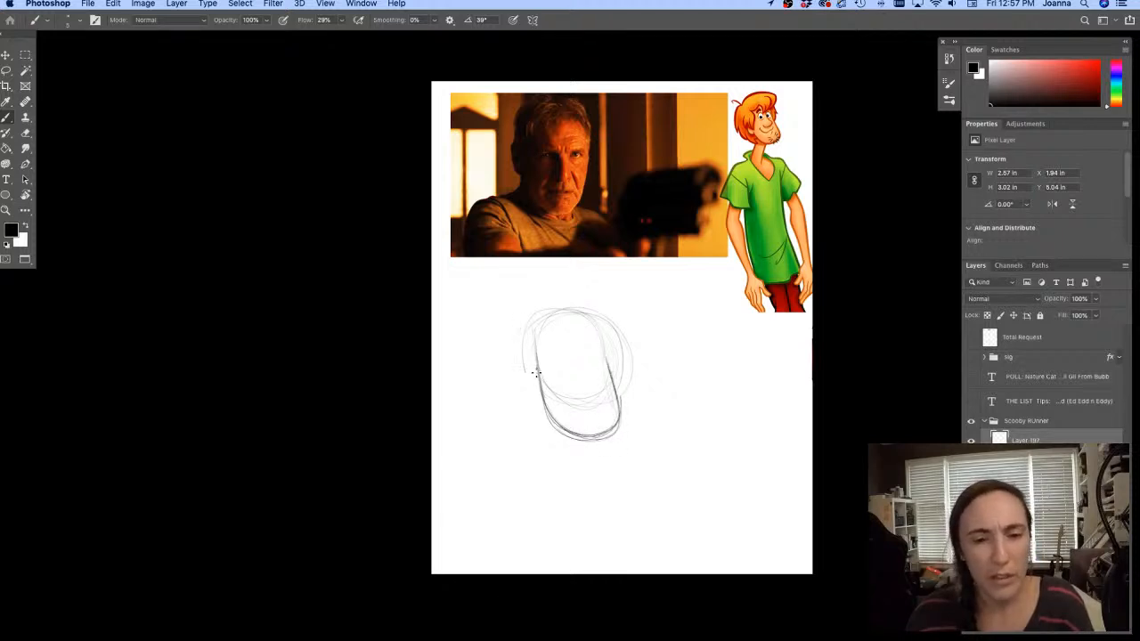
Sketch the ear, the neck and the sloping shoulder lines around the head
mouse_move(536, 372)
mouse_down()
mouse_move(529, 394)
mouse_move(524, 365)
mouse_move(520, 391)
mouse_move(546, 401)
mouse_move(556, 457)
mouse_up()
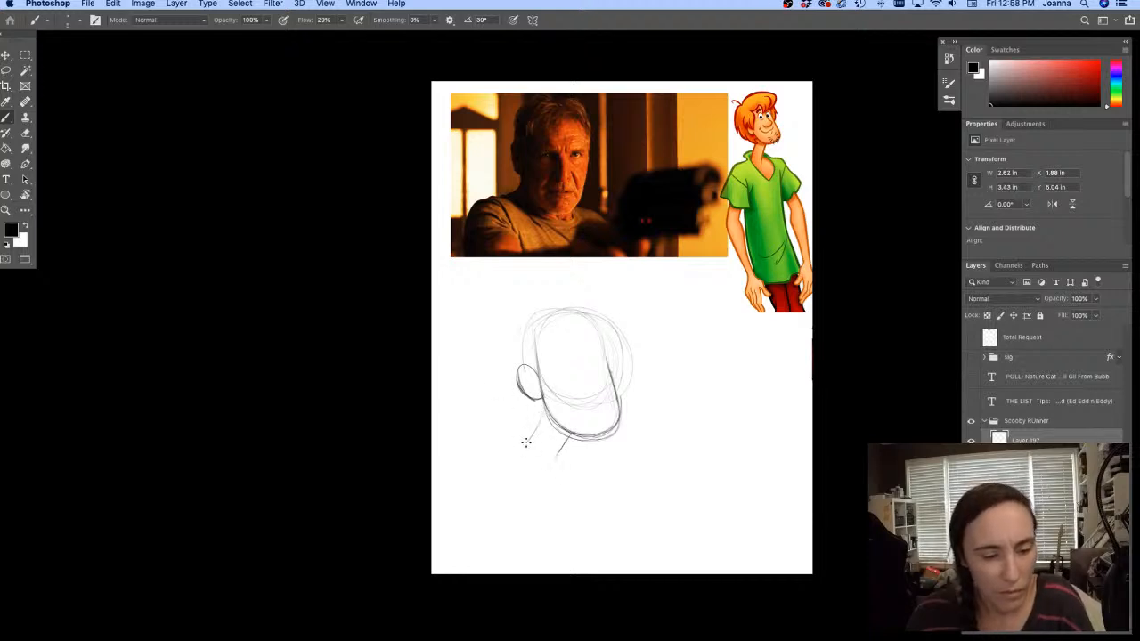
mouse_move(540, 417)
mouse_down()
mouse_move(525, 445)
mouse_move(489, 455)
mouse_move(479, 508)
mouse_up()
drag(615, 444, 636, 467)
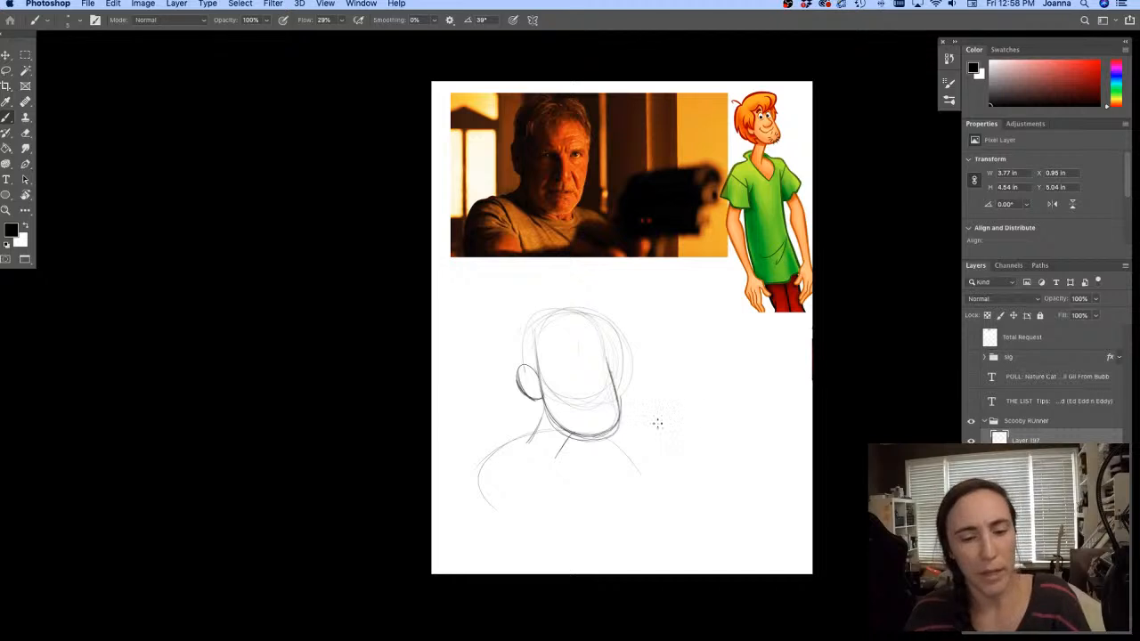
Sketch the foreshortened gun pointing forward beside the figure, with its rounded muzzle, lower barrel, rear edge and underside
mouse_move(663, 417)
mouse_down()
mouse_move(758, 433)
mouse_move(731, 443)
mouse_up()
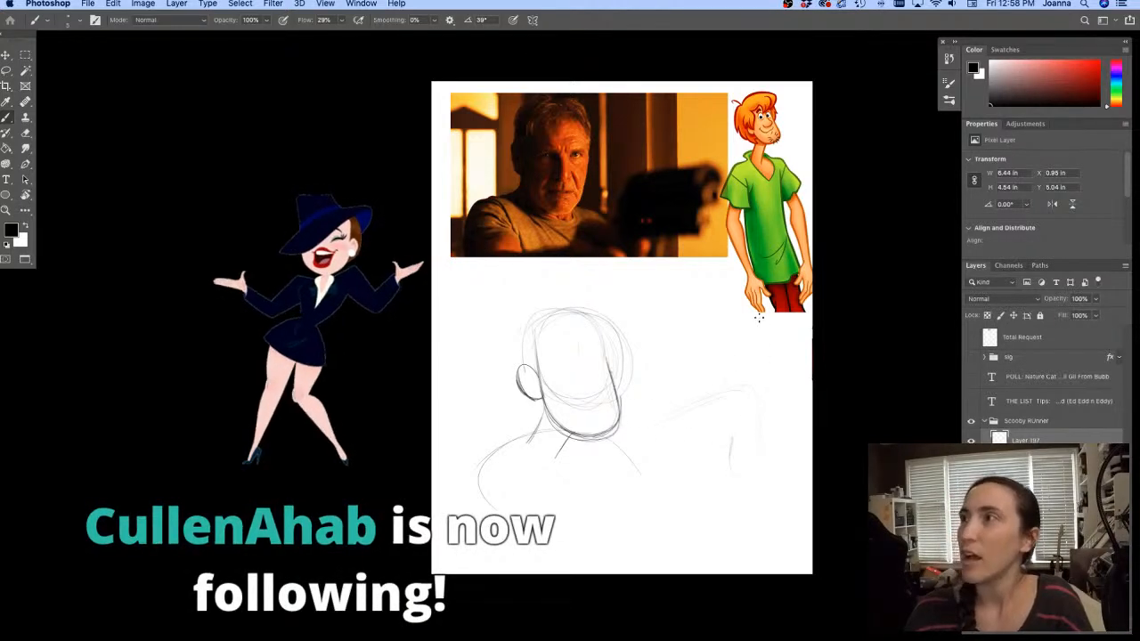
mouse_move(746, 392)
mouse_down()
mouse_move(719, 407)
mouse_move(720, 437)
mouse_move(755, 471)
mouse_move(740, 403)
mouse_move(721, 463)
mouse_move(751, 400)
mouse_move(734, 394)
mouse_move(652, 412)
mouse_move(672, 402)
mouse_move(749, 470)
mouse_move(689, 485)
mouse_up()
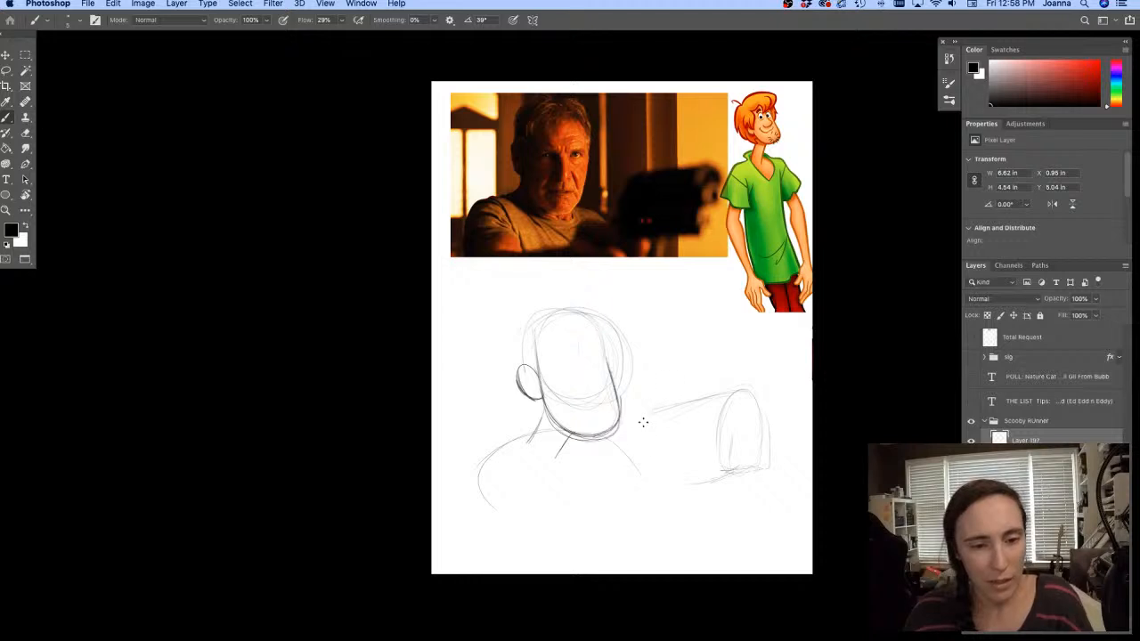
drag(643, 422, 647, 465)
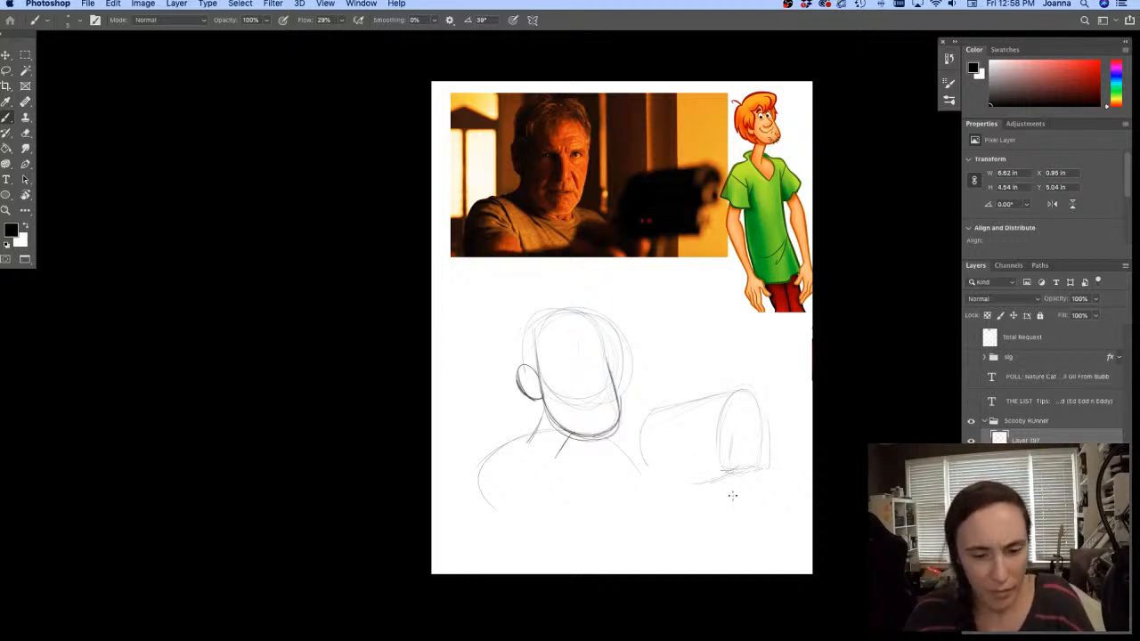
drag(726, 471, 732, 510)
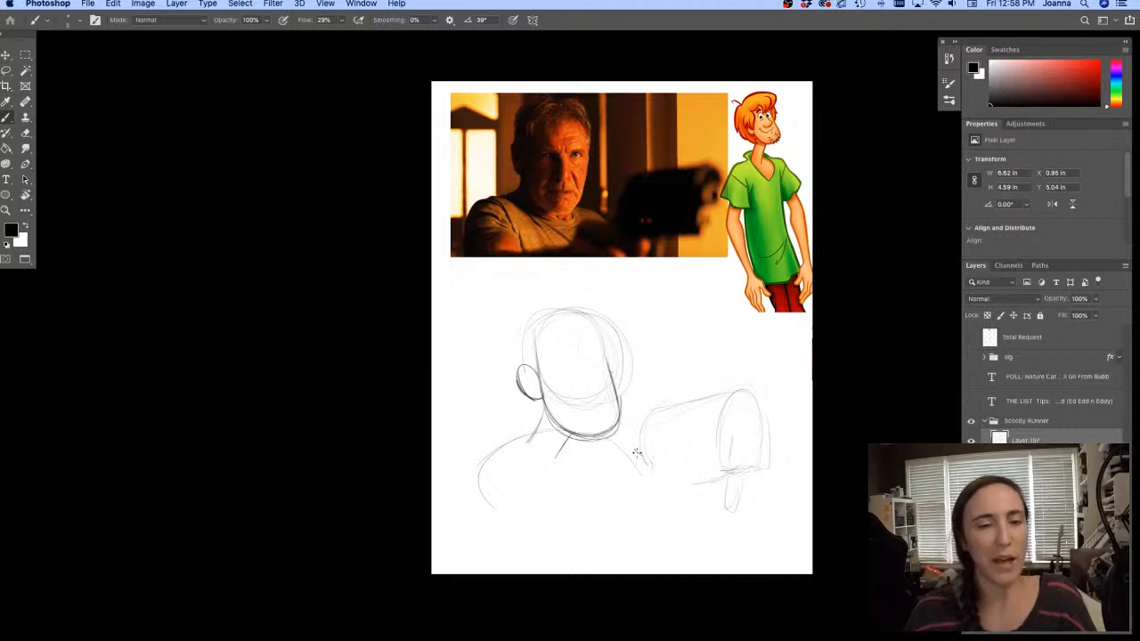
drag(633, 450, 647, 471)
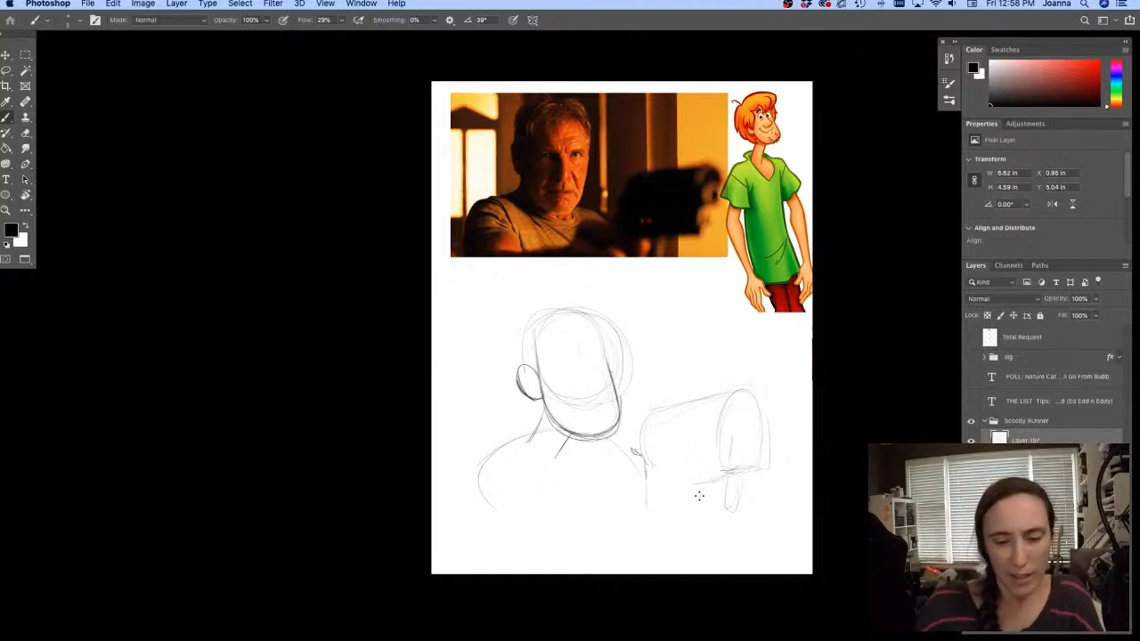
drag(696, 506, 731, 505)
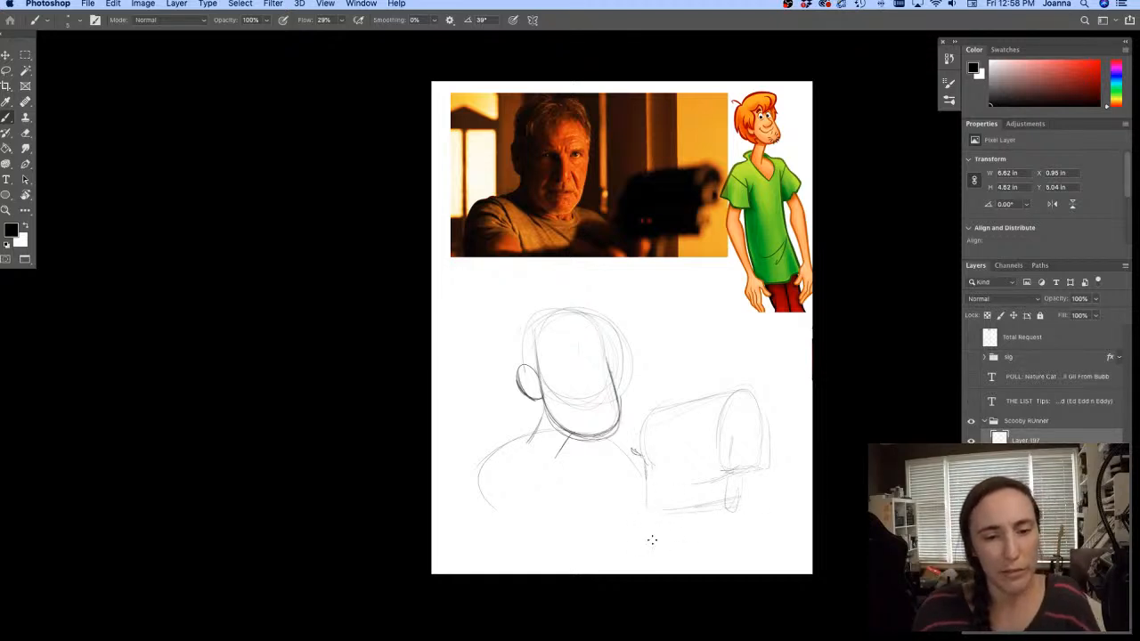
mouse_move(662, 474)
mouse_down()
mouse_move(719, 497)
mouse_move(732, 482)
mouse_move(685, 488)
mouse_move(716, 509)
mouse_up()
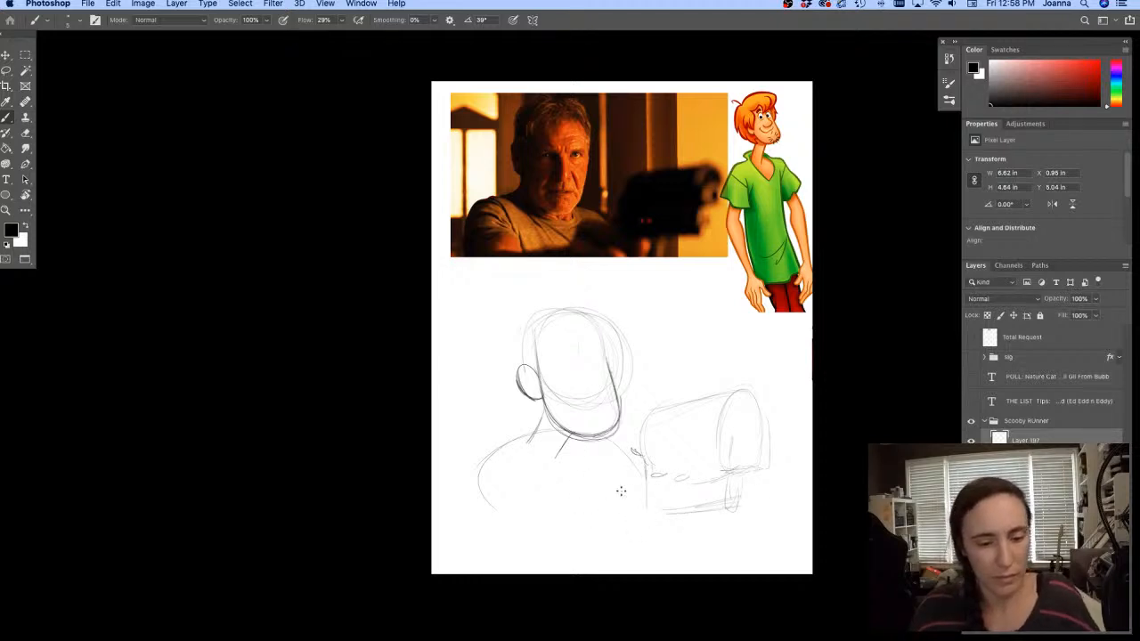
Rough in the hands gripping the gun and the forearm reaching across the chest
mouse_move(621, 491)
mouse_down()
mouse_move(694, 516)
mouse_move(680, 533)
mouse_move(620, 516)
mouse_up()
mouse_move(620, 517)
mouse_down()
mouse_move(695, 508)
mouse_move(647, 547)
mouse_move(676, 548)
mouse_move(627, 568)
mouse_up()
mouse_move(612, 499)
mouse_down()
mouse_move(522, 511)
mouse_move(490, 332)
mouse_move(598, 492)
mouse_move(644, 485)
mouse_move(593, 505)
mouse_move(613, 489)
mouse_move(597, 522)
mouse_move(484, 510)
mouse_move(550, 515)
mouse_move(599, 501)
mouse_move(592, 521)
mouse_move(520, 524)
mouse_up()
mouse_move(544, 512)
mouse_down()
mouse_move(516, 546)
mouse_move(598, 565)
mouse_move(537, 563)
mouse_up()
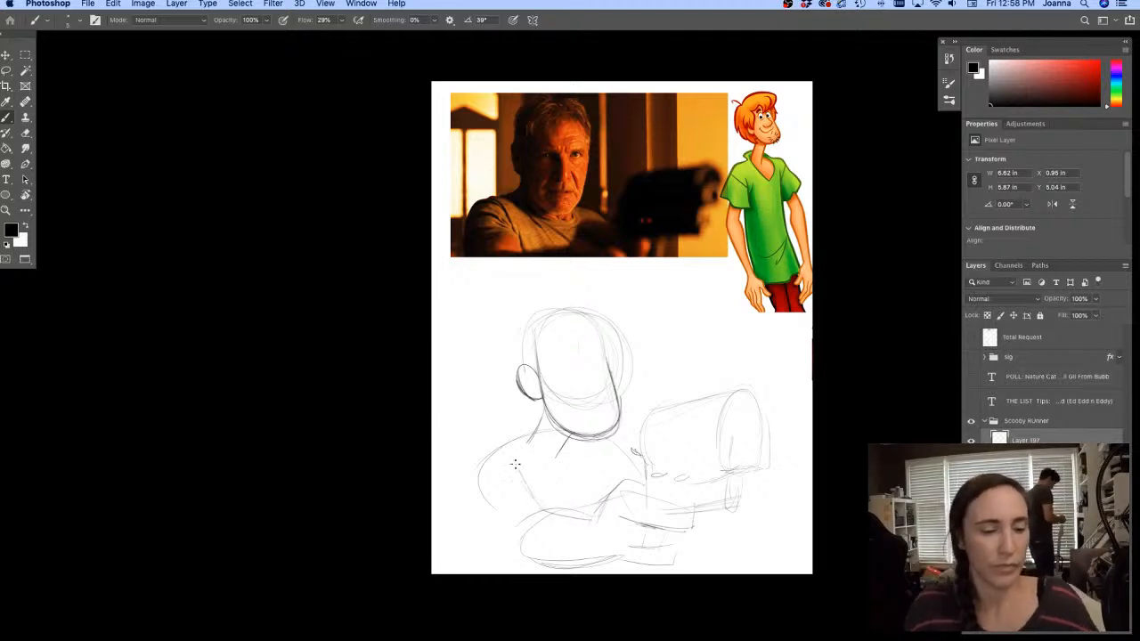
Sketch the near sleeve, its folds and cuff, and the outer edge of the upper arm
mouse_move(496, 451)
mouse_down()
mouse_move(479, 486)
mouse_move(493, 451)
mouse_move(536, 499)
mouse_move(509, 464)
mouse_move(526, 486)
mouse_move(517, 465)
mouse_move(490, 494)
mouse_move(546, 511)
mouse_move(495, 520)
mouse_up()
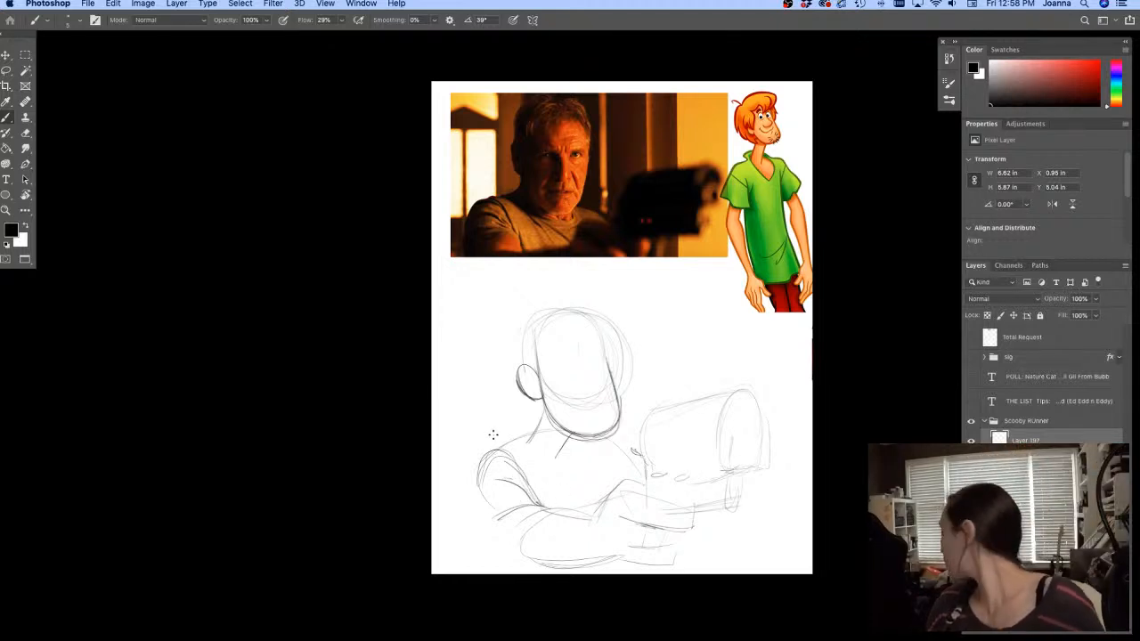
drag(507, 480, 538, 502)
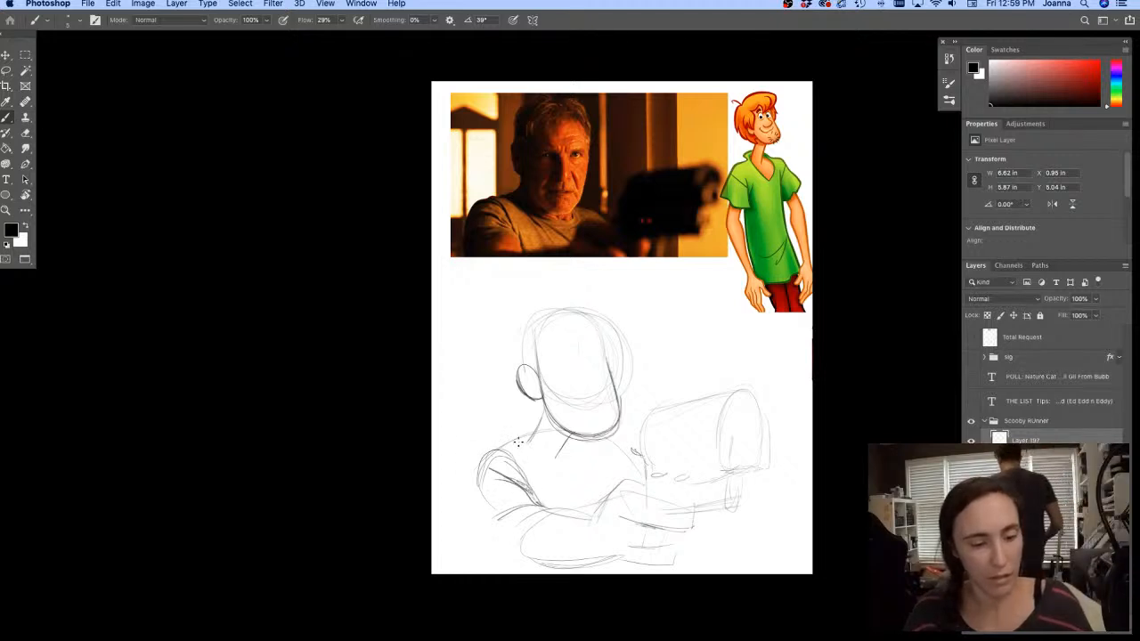
mouse_move(518, 442)
mouse_down()
mouse_move(478, 510)
mouse_move(477, 549)
mouse_up()
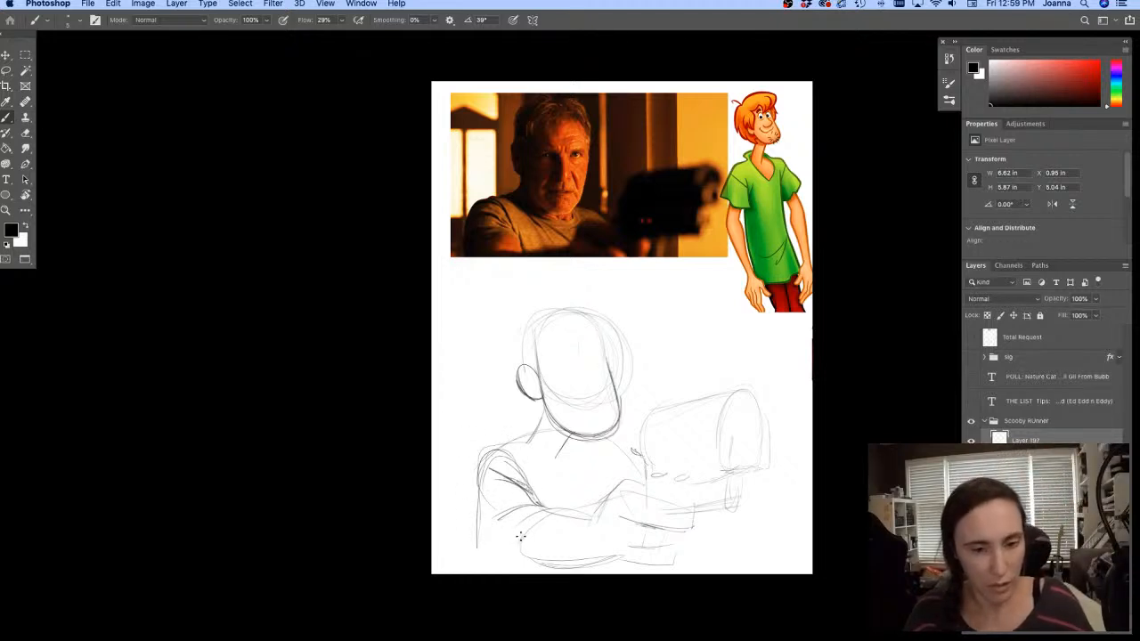
mouse_move(520, 533)
mouse_down()
mouse_move(544, 555)
mouse_move(519, 539)
mouse_move(592, 511)
mouse_move(513, 544)
mouse_up()
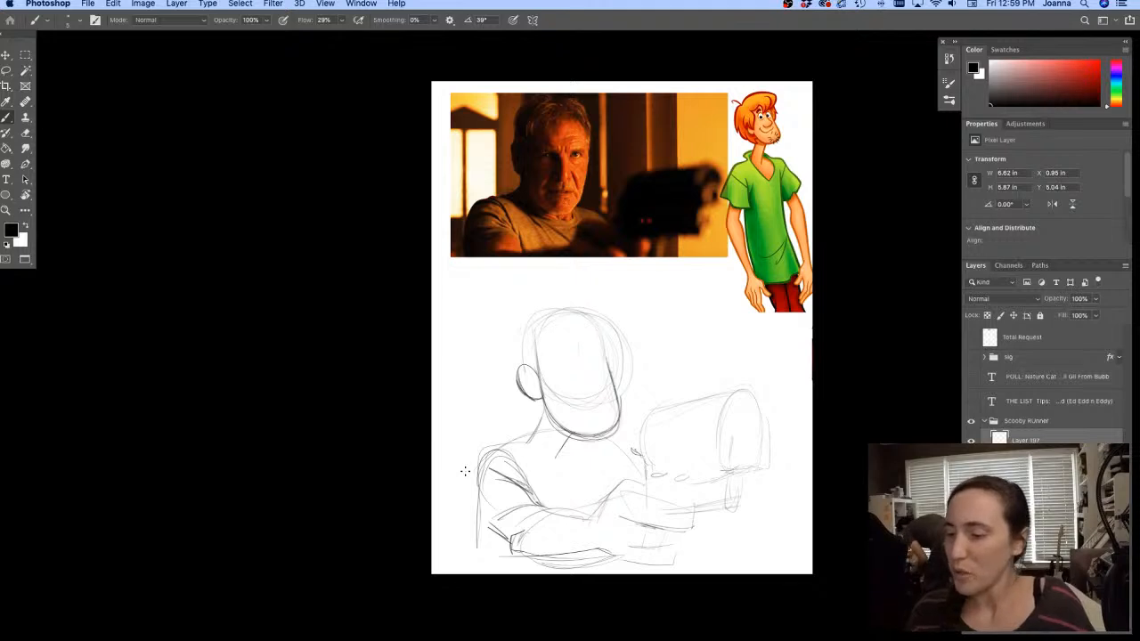
Erase the near shoulder and sleeve lines and the extra cranium curve on the gun side of the head
key(e)
drag(488, 484, 522, 454)
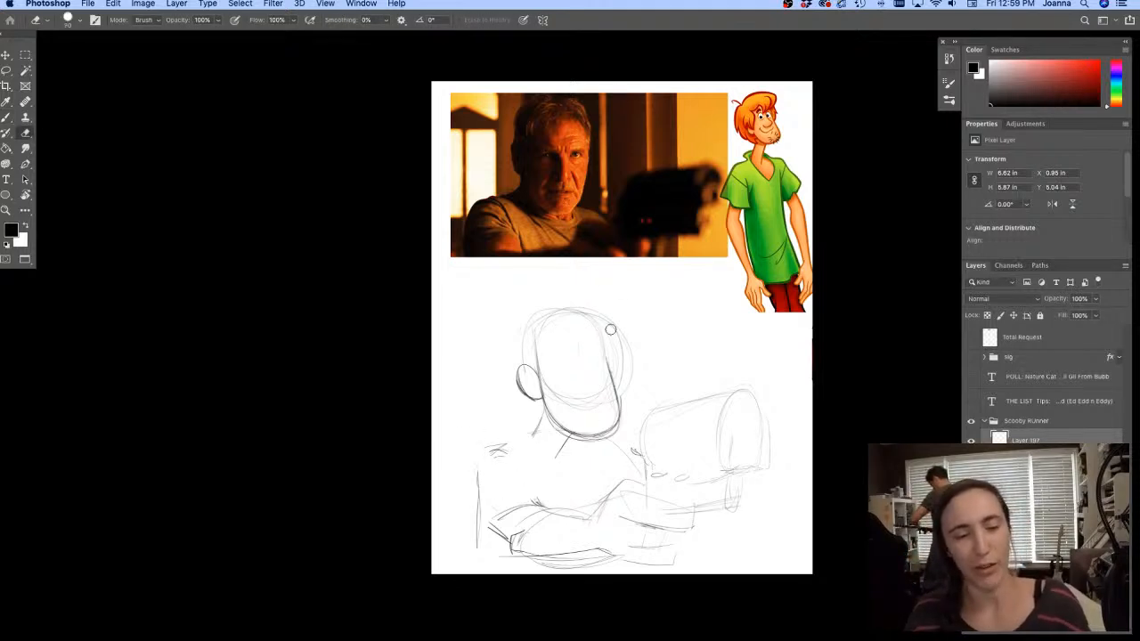
mouse_move(610, 330)
mouse_down()
mouse_move(622, 378)
mouse_move(636, 355)
mouse_move(613, 372)
mouse_up()
Sketch the hairline over the crown, the sideburn in front of the ear and the hair mass behind it
key(b)
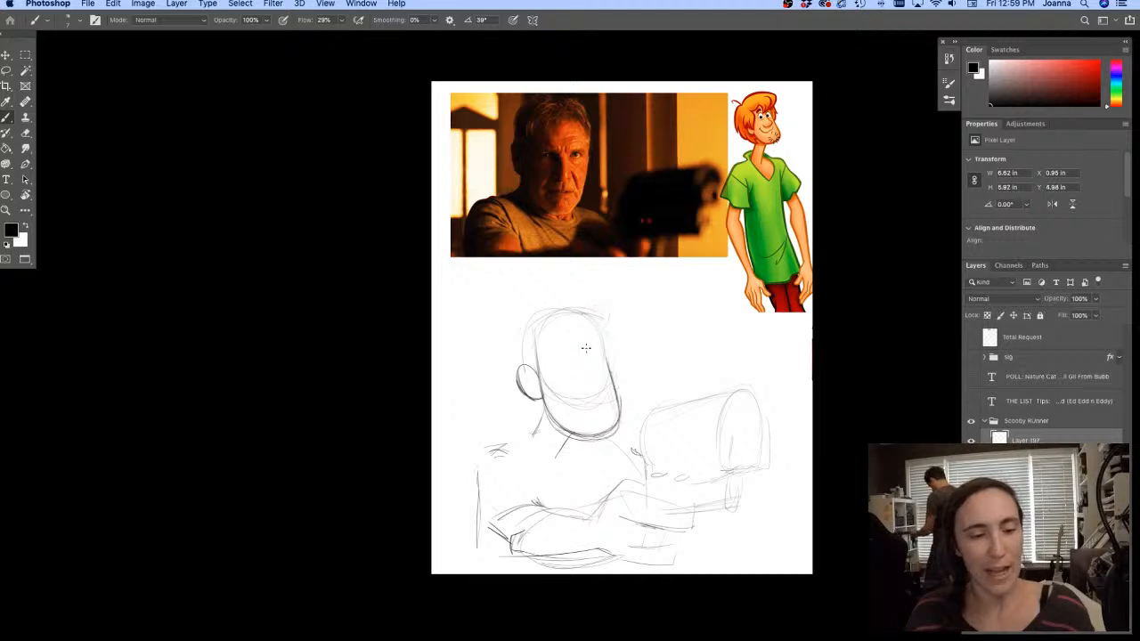
mouse_move(600, 333)
mouse_down()
mouse_move(574, 306)
mouse_move(537, 312)
mouse_move(614, 313)
mouse_up()
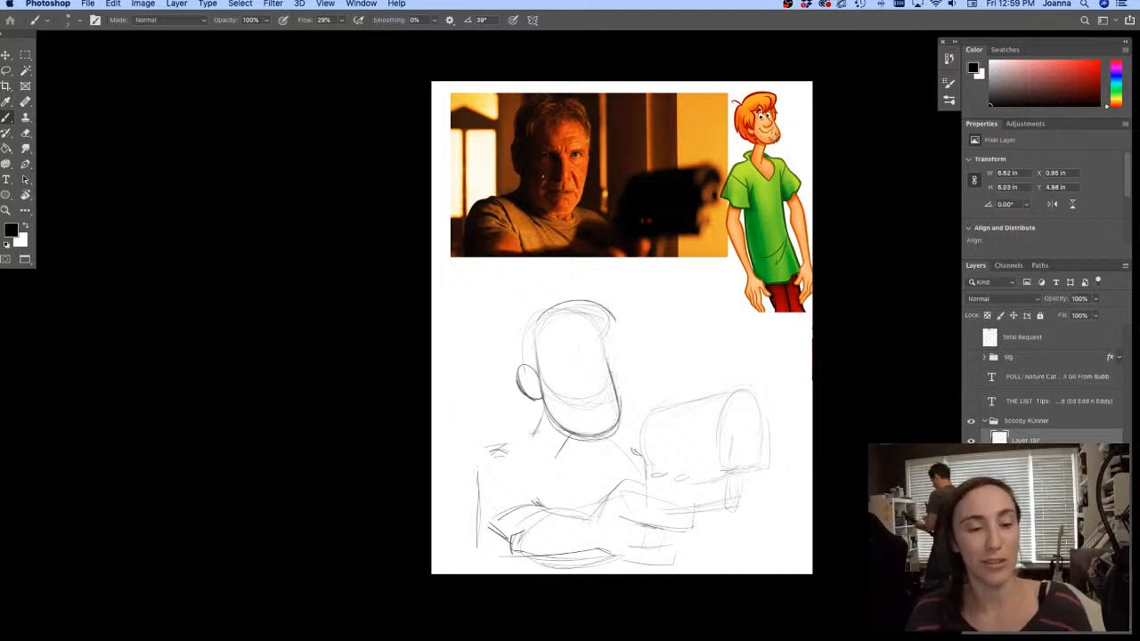
mouse_move(540, 335)
mouse_down()
mouse_move(545, 384)
mouse_move(526, 334)
mouse_move(505, 331)
mouse_move(499, 380)
mouse_move(517, 344)
mouse_move(508, 386)
mouse_up()
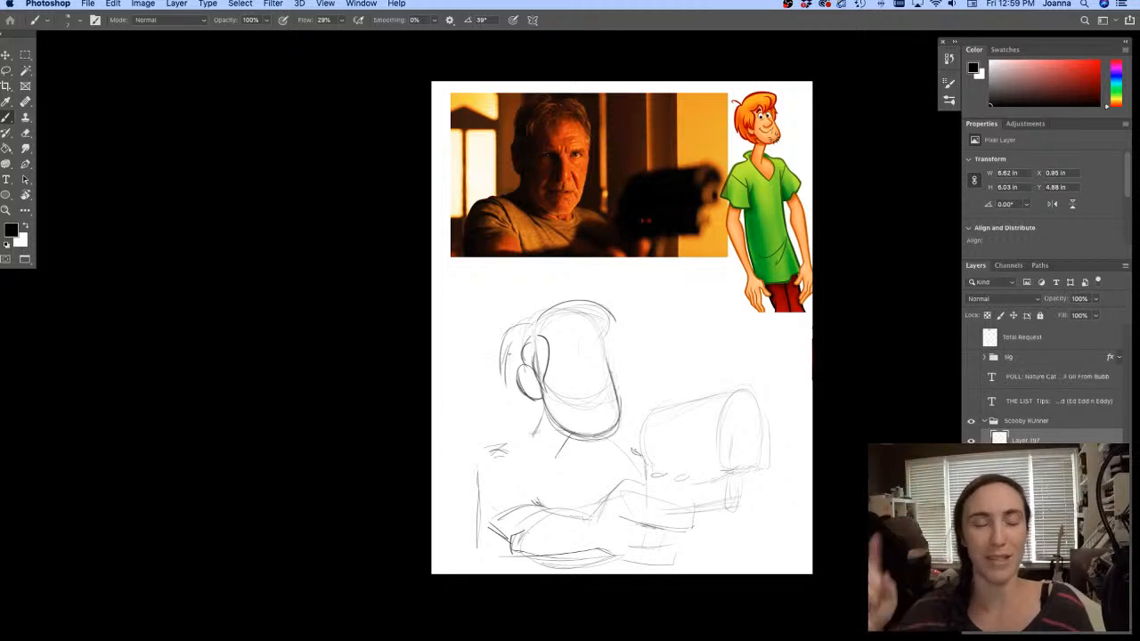
mouse_move(504, 351)
mouse_down()
mouse_move(509, 403)
mouse_move(538, 420)
mouse_up()
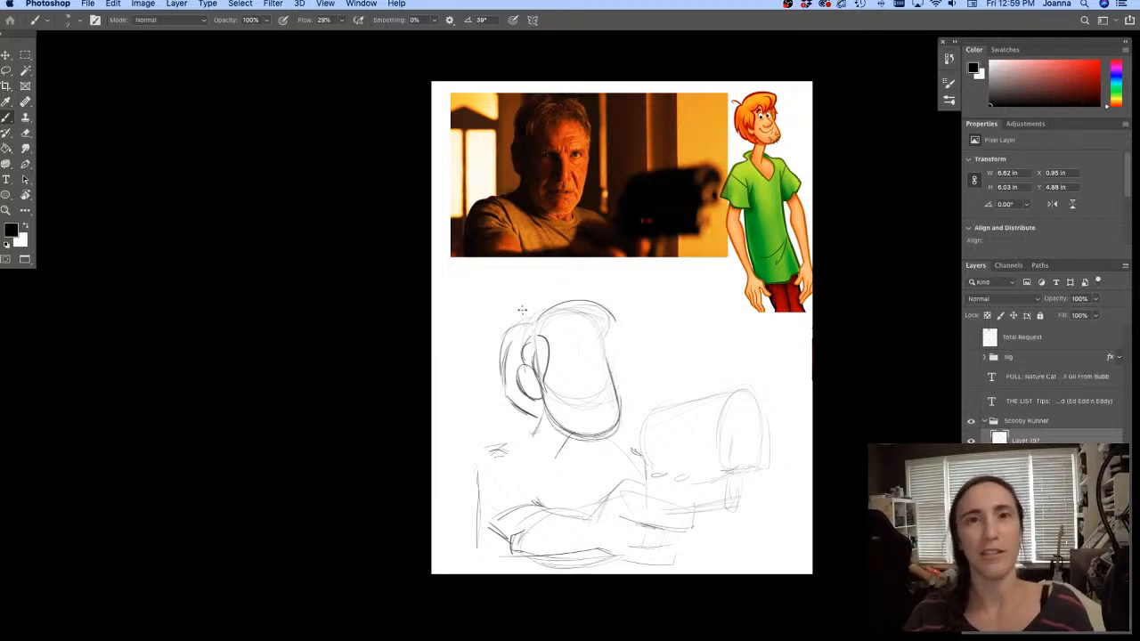
Sketch the swooping fringe over the forehead, its pointed tips and the small tuft behind the crown
mouse_move(534, 328)
mouse_down()
mouse_move(512, 331)
mouse_move(514, 321)
mouse_move(540, 328)
mouse_move(625, 311)
mouse_move(602, 347)
mouse_up()
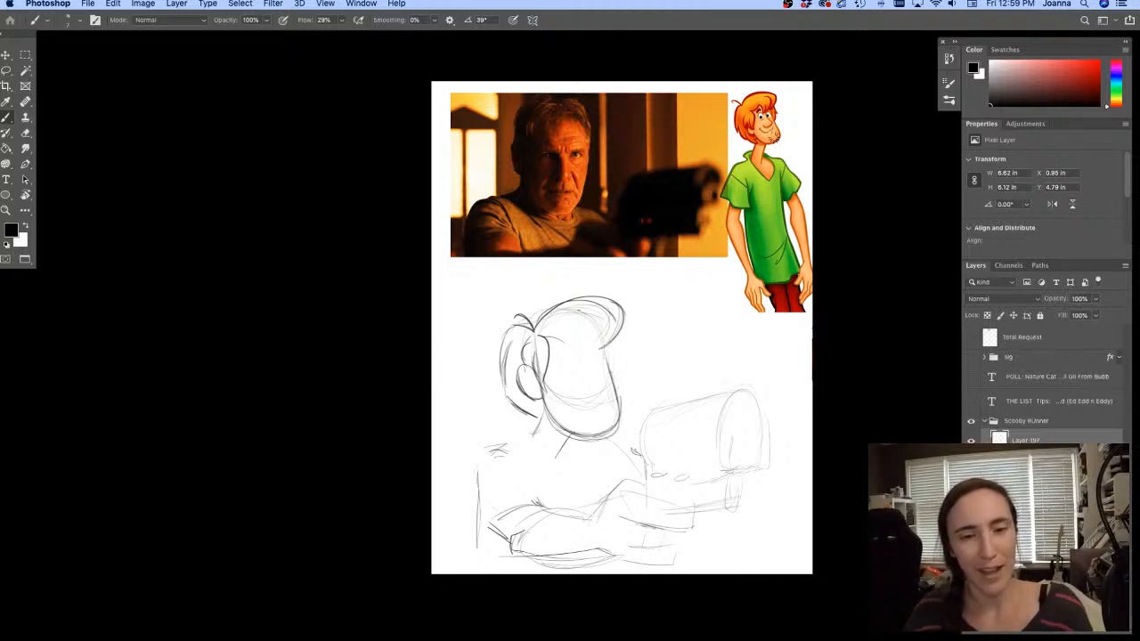
mouse_move(538, 334)
mouse_down()
mouse_move(574, 324)
mouse_move(578, 354)
mouse_up()
drag(603, 307, 591, 353)
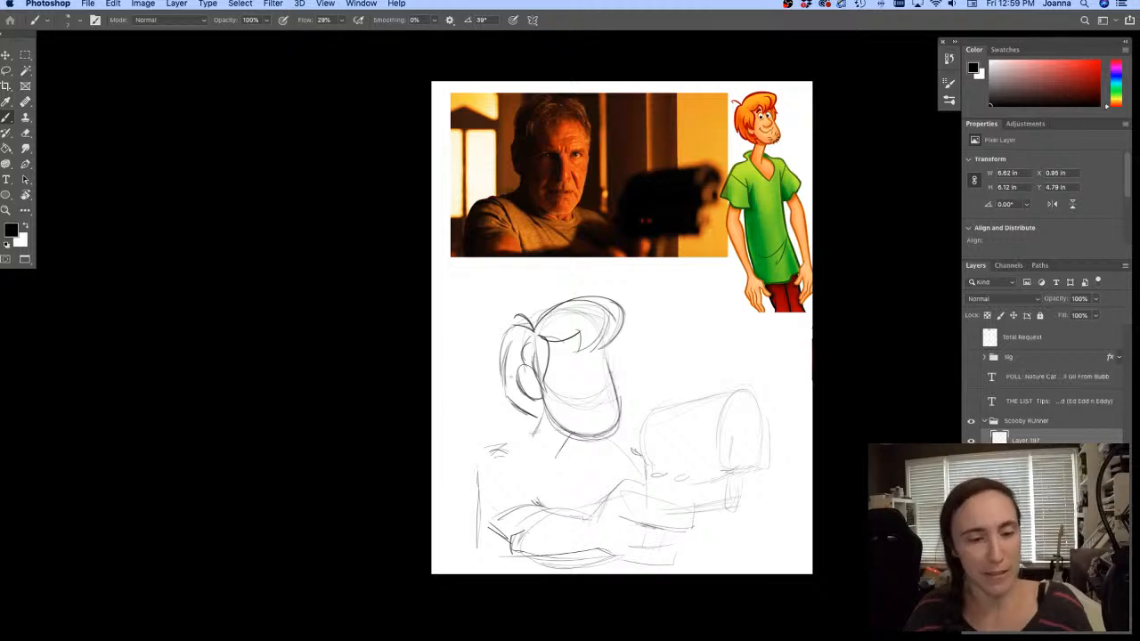
Erase the curved outline of the back hair and redraw it as loose pointed strands behind the ear
drag(518, 335, 499, 397)
drag(515, 359, 498, 390)
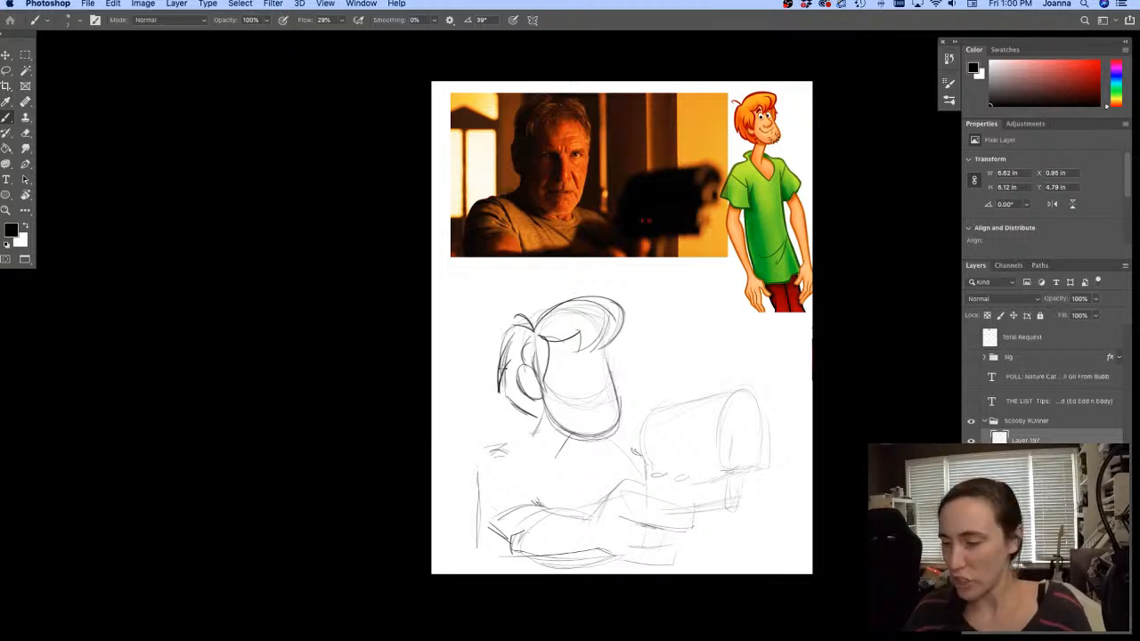
key(e)
drag(508, 341, 504, 391)
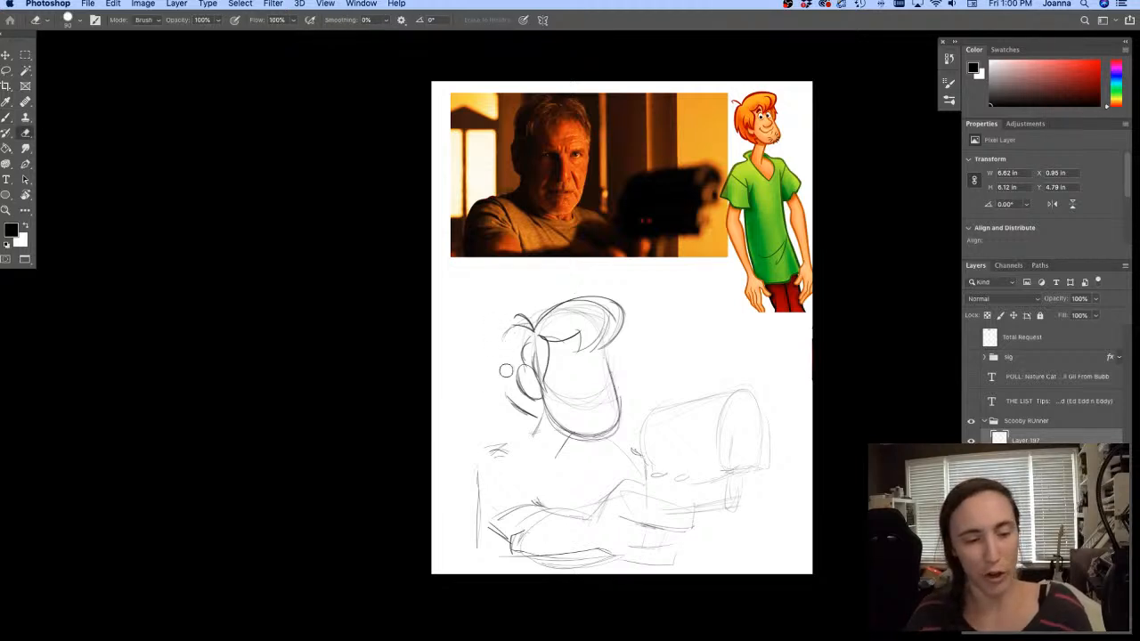
key(b)
drag(521, 324, 495, 381)
Sketch the neck, the V-neck collar, the near shoulder and the shirt's side folds
mouse_move(514, 344)
mouse_down()
mouse_move(501, 403)
mouse_move(542, 426)
mouse_move(563, 501)
mouse_up()
drag(570, 443, 567, 497)
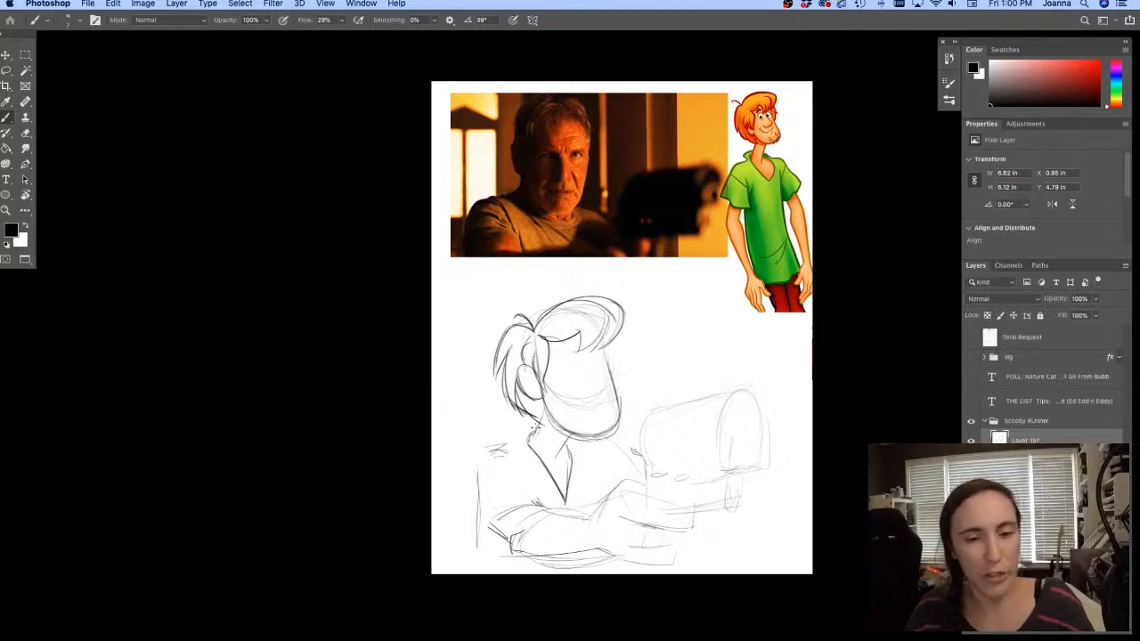
mouse_move(536, 428)
mouse_down()
mouse_move(517, 434)
mouse_move(568, 501)
mouse_move(599, 498)
mouse_up()
drag(629, 436, 601, 458)
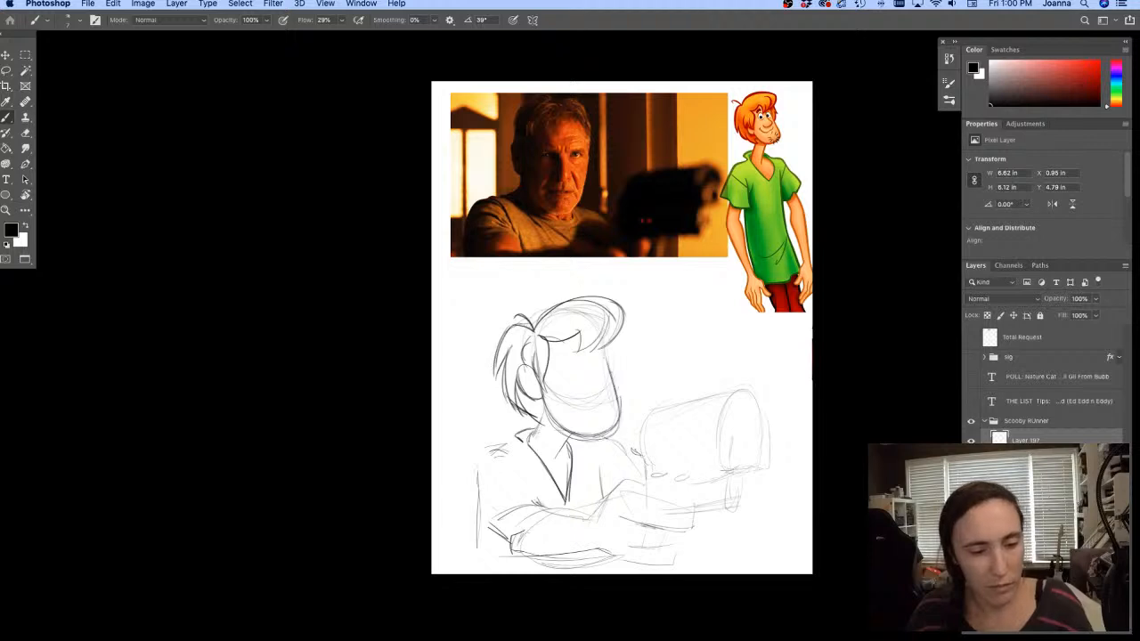
drag(495, 441, 520, 451)
drag(493, 460, 497, 526)
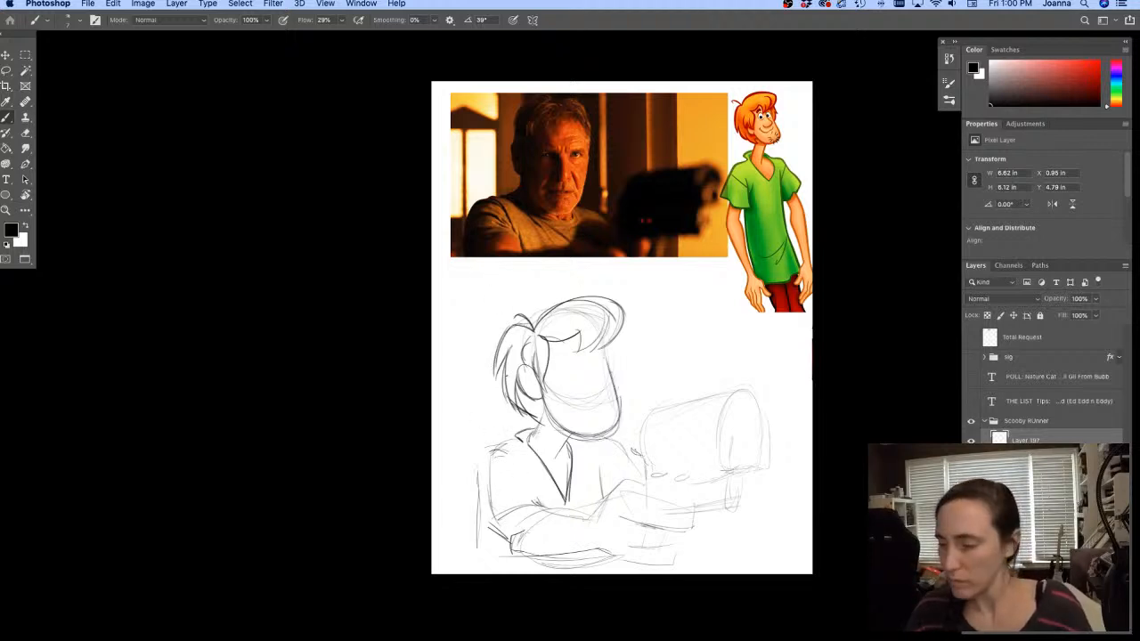
Lasso the whole head and hair, rotate it slightly clockwise with a free transform, and deselect
key(l)
mouse_move(474, 338)
mouse_down()
mouse_move(506, 417)
mouse_move(607, 445)
mouse_move(630, 416)
mouse_move(651, 328)
mouse_move(573, 273)
mouse_move(465, 330)
mouse_up()
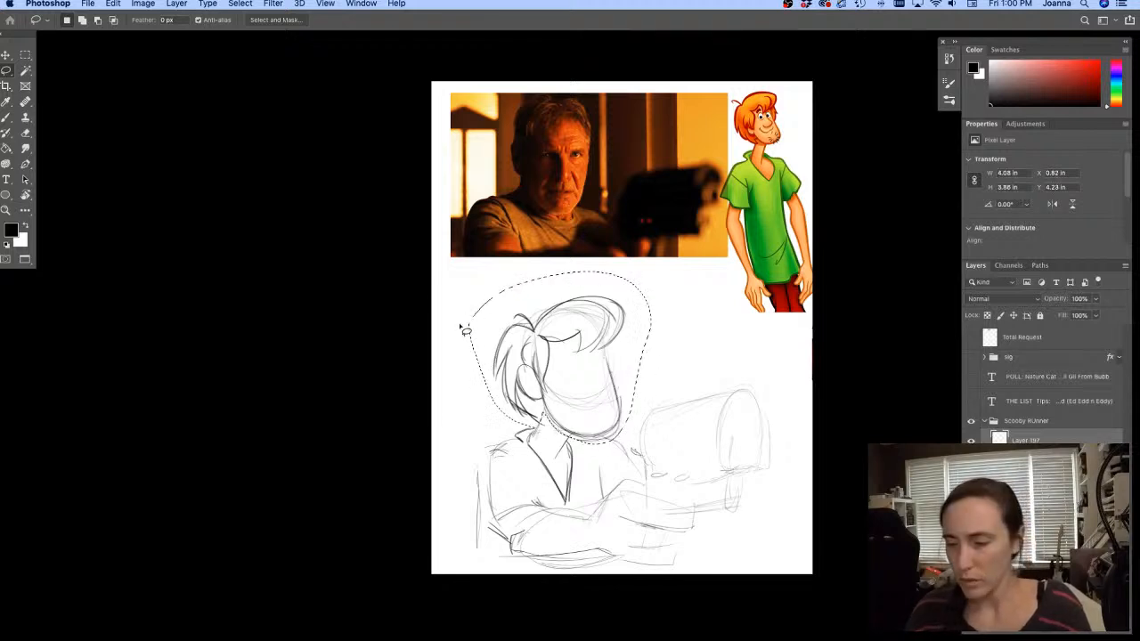
key(ctrl+t)
drag(437, 288, 448, 259)
drag(502, 353, 507, 352)
key(Return)
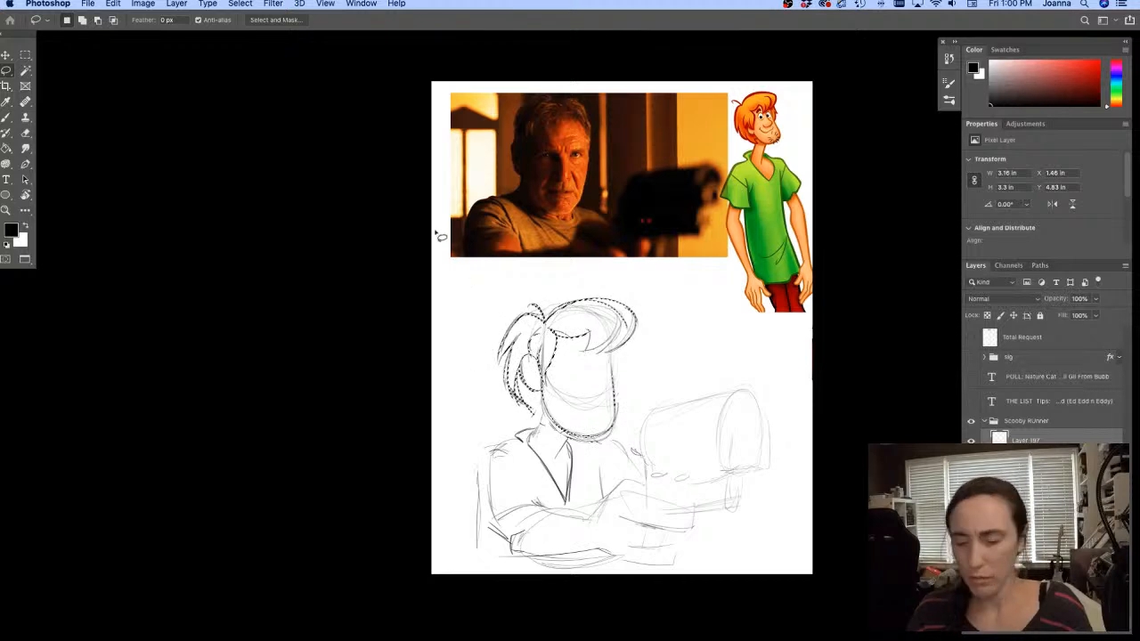
key(ctrl+d)
Sketch the long drooping nose down the face and rough in a short mouth beneath it
key(b)
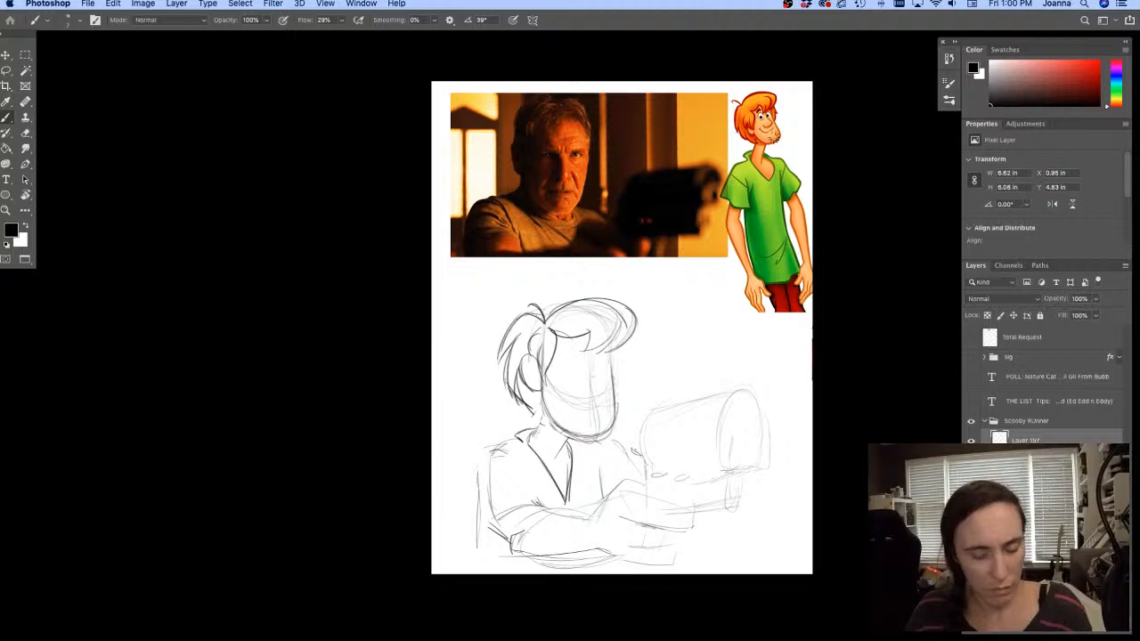
mouse_move(594, 373)
mouse_down()
mouse_move(598, 398)
mouse_move(575, 403)
mouse_move(608, 401)
mouse_up()
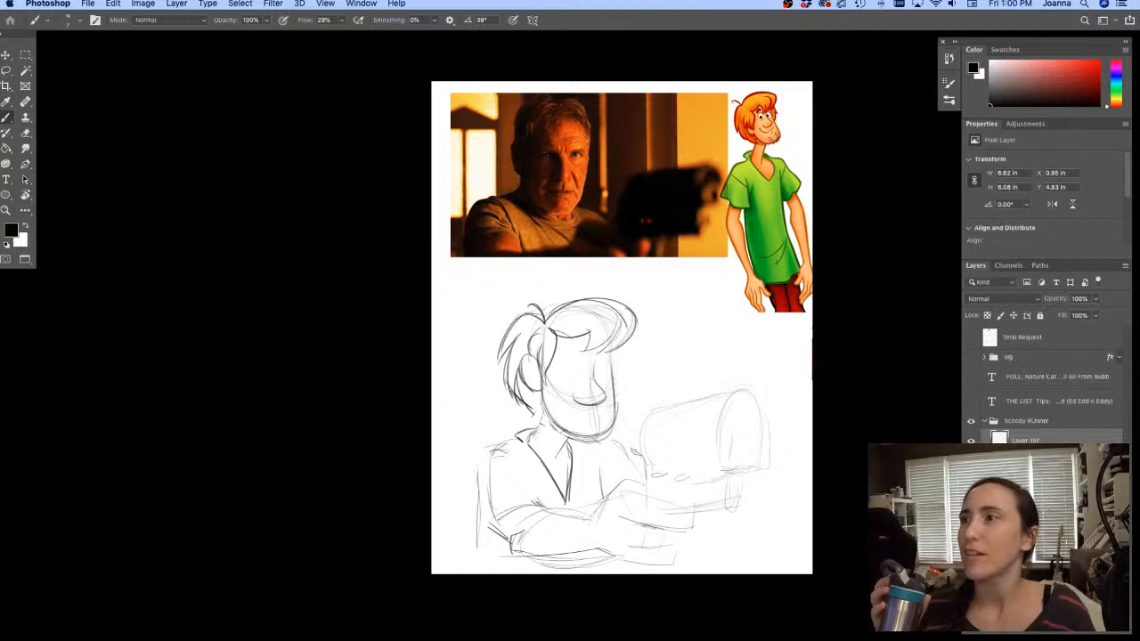
key(f)
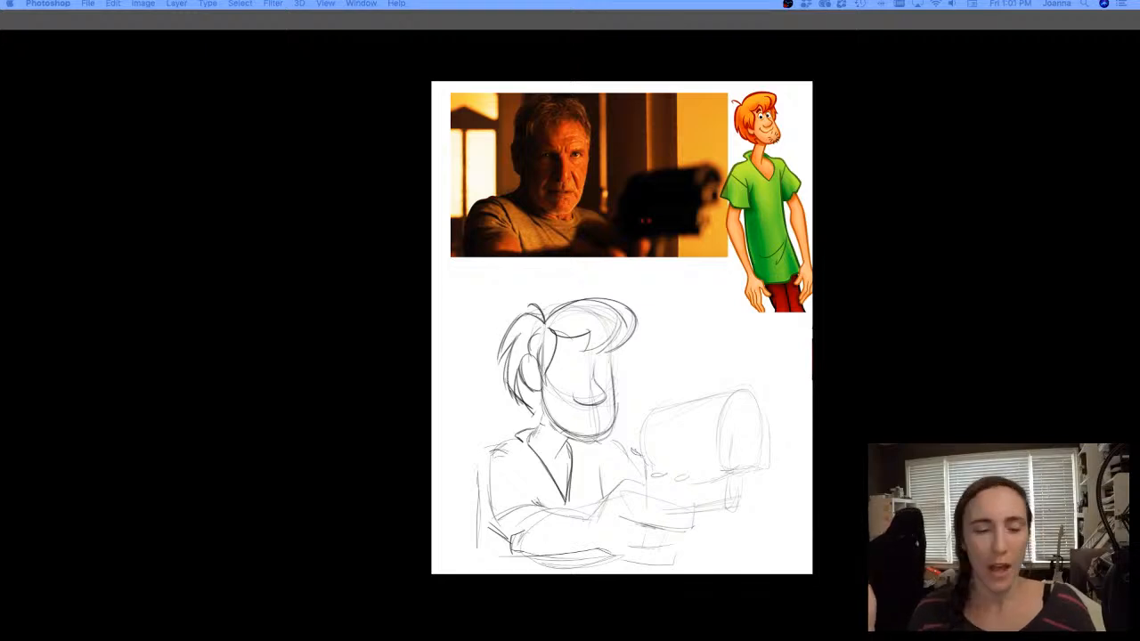
key(Tab)
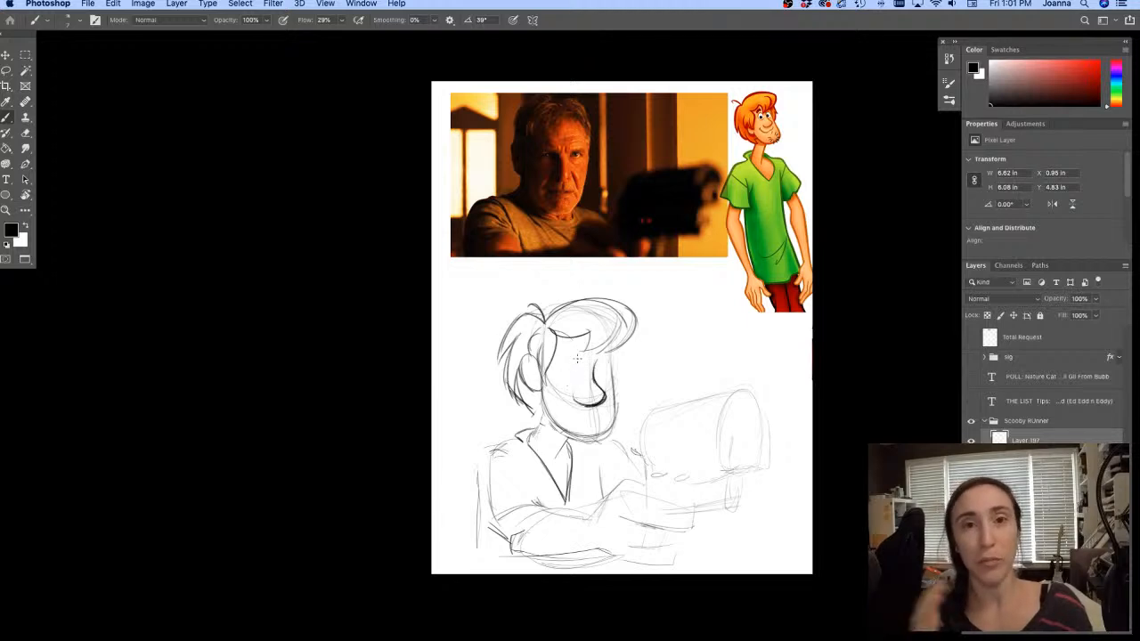
key(e)
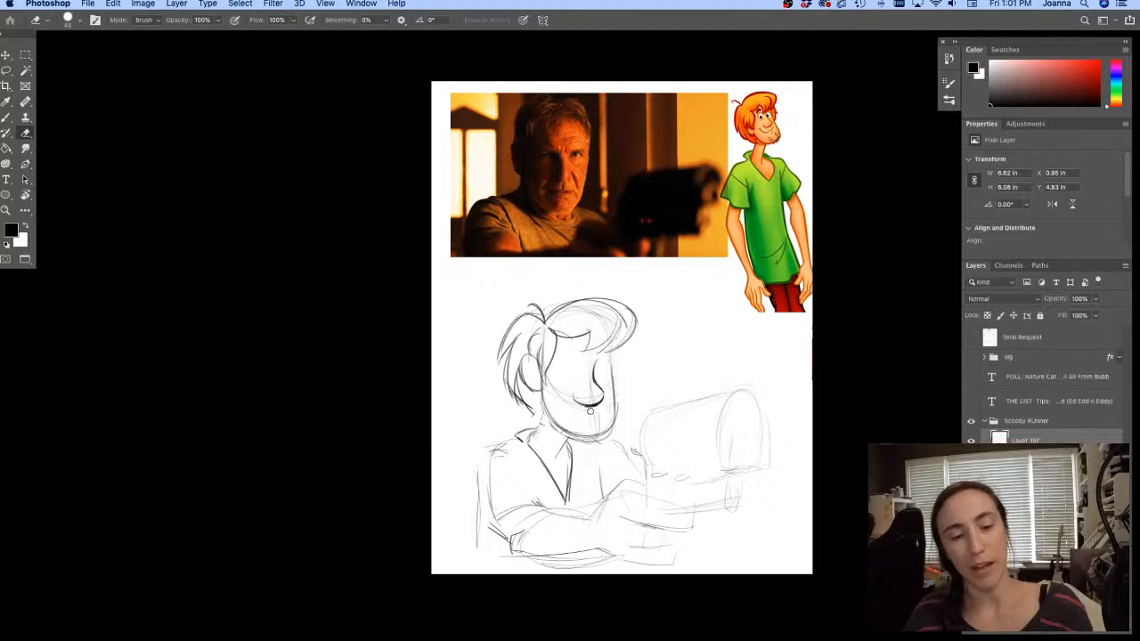
key(b)
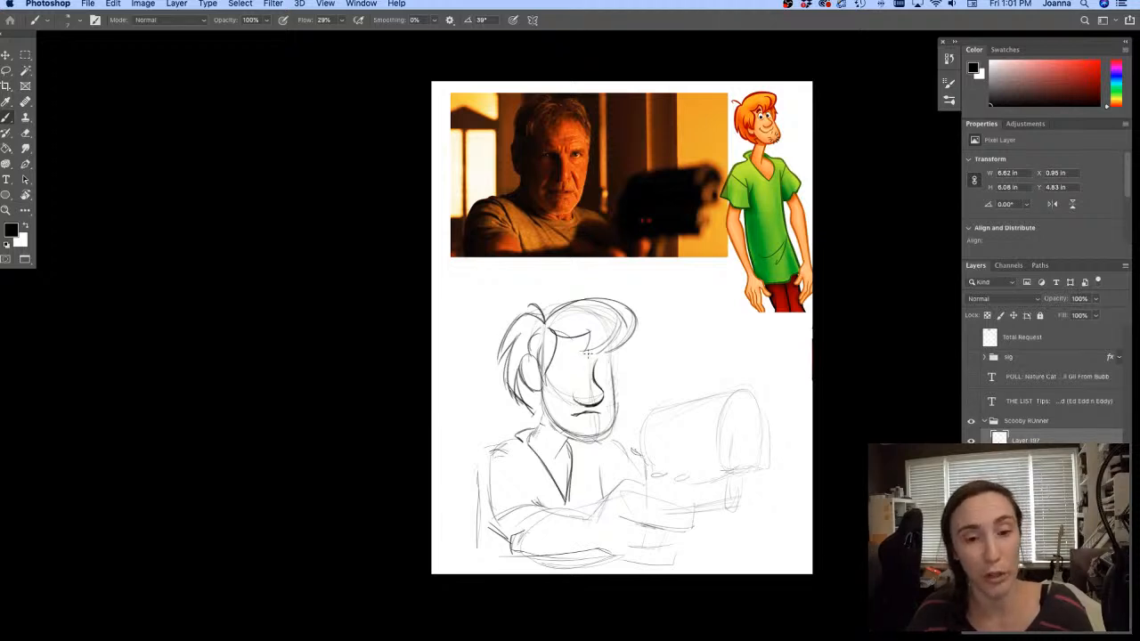
Erase the rough mouth, the heavy chin line and the lower back hair, and redraw the strand at the nape
key(e)
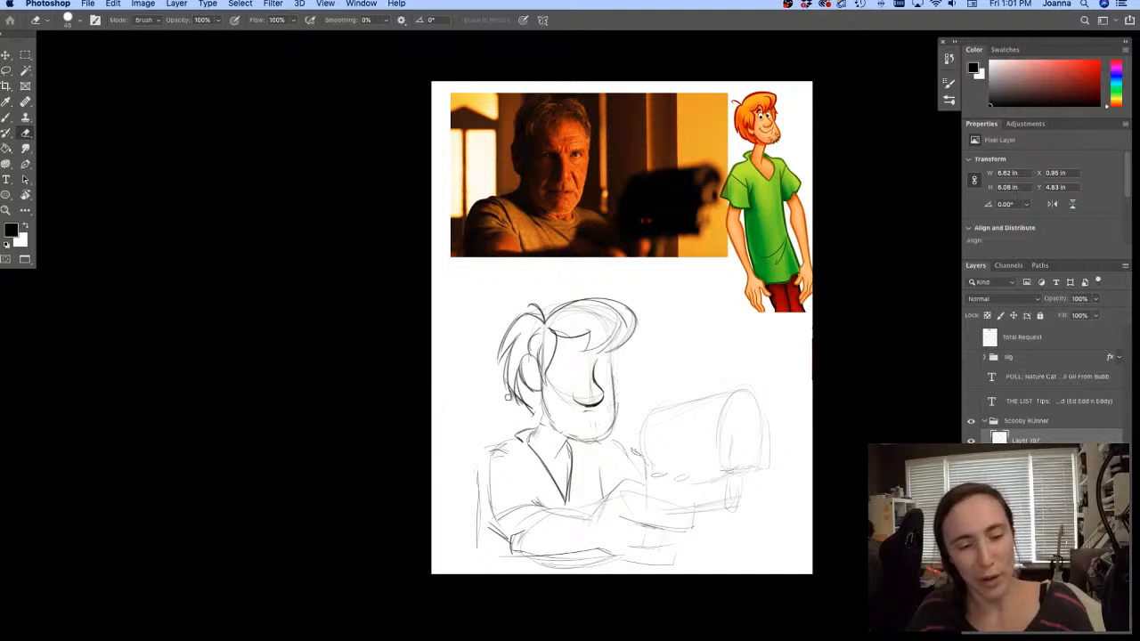
mouse_move(509, 397)
mouse_down()
mouse_move(502, 368)
mouse_move(513, 395)
mouse_move(518, 374)
mouse_move(528, 417)
mouse_up()
key(b)
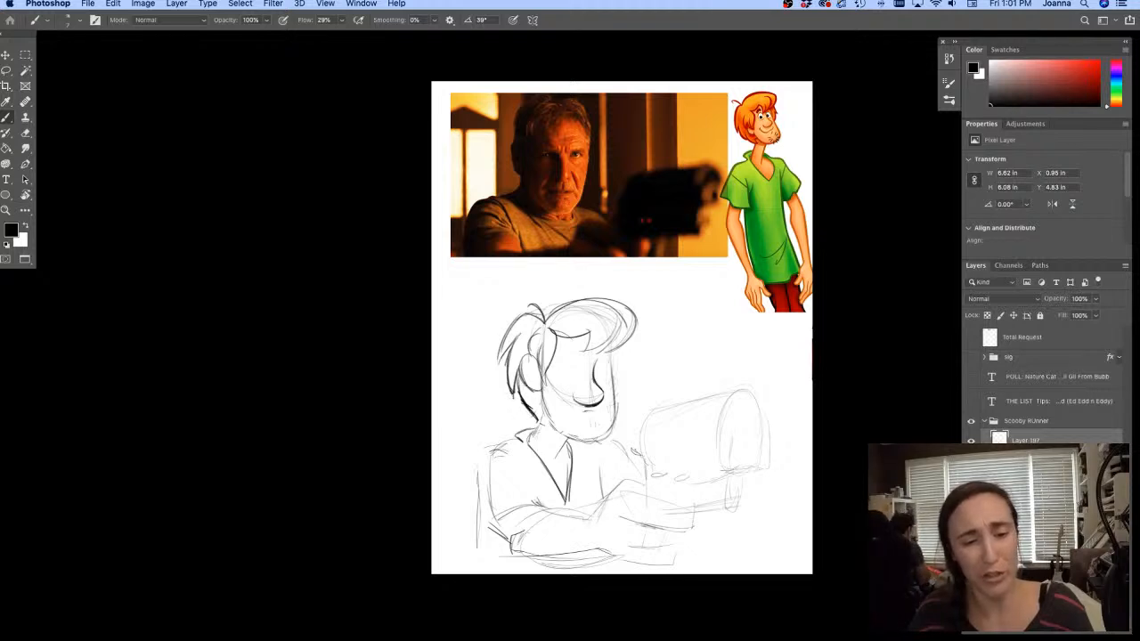
Erase the crown and far face outline and redraw a fuller, rounder hair swoop with a pointed far sideburn
key(e)
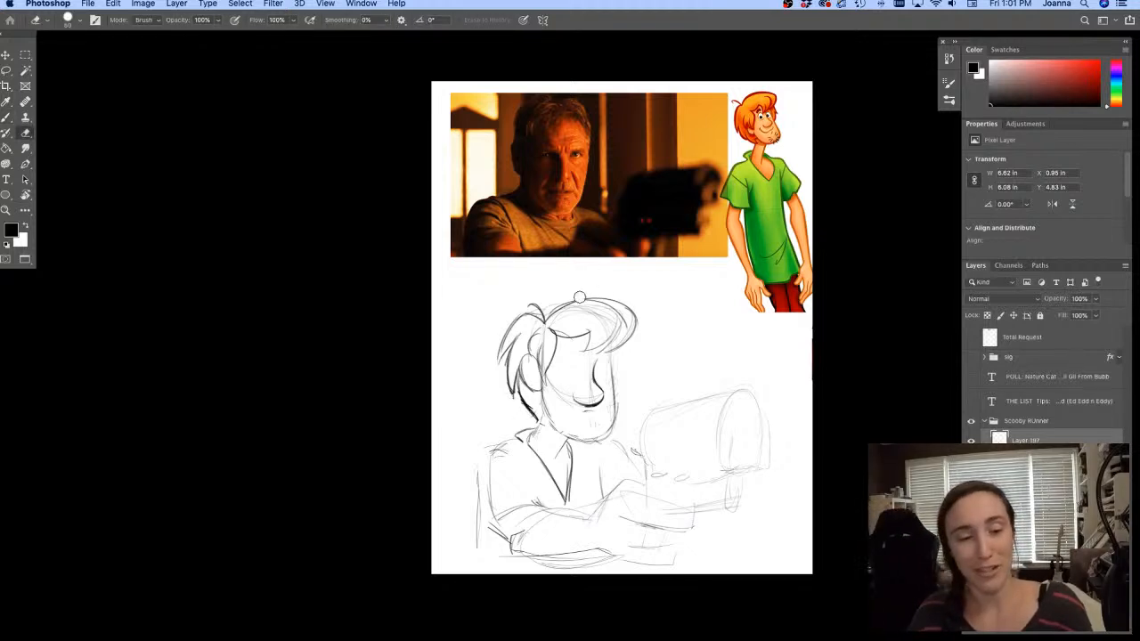
mouse_move(579, 297)
mouse_down()
mouse_move(609, 321)
mouse_move(619, 314)
mouse_move(628, 336)
mouse_move(627, 306)
mouse_move(648, 316)
mouse_move(611, 388)
mouse_up()
key(b)
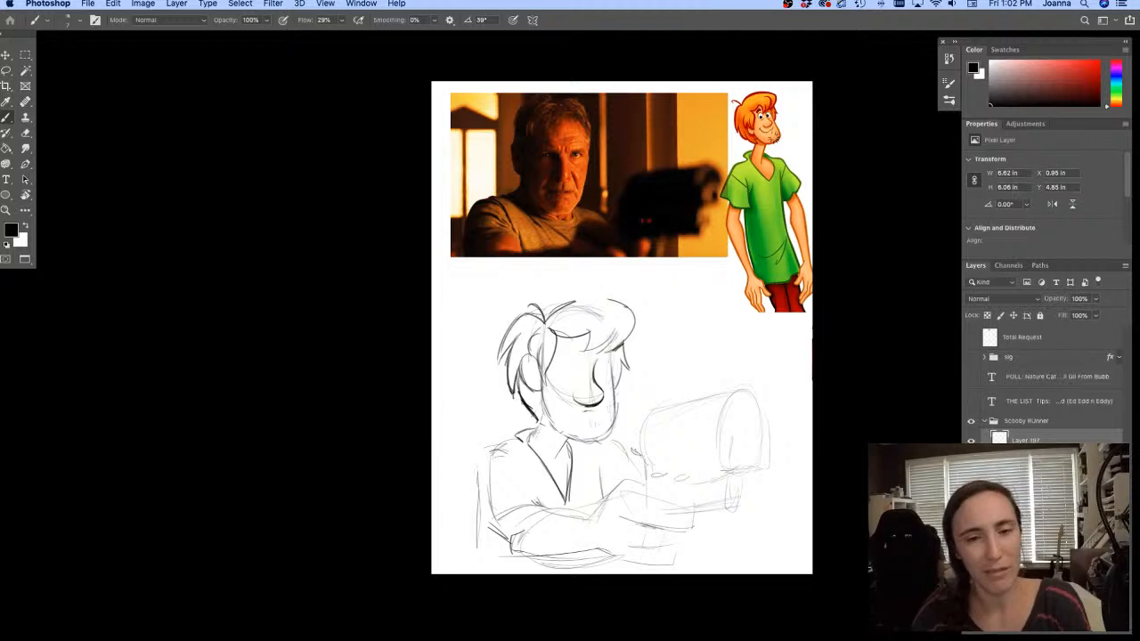
mouse_move(547, 310)
mouse_down()
mouse_move(614, 295)
mouse_move(638, 352)
mouse_up()
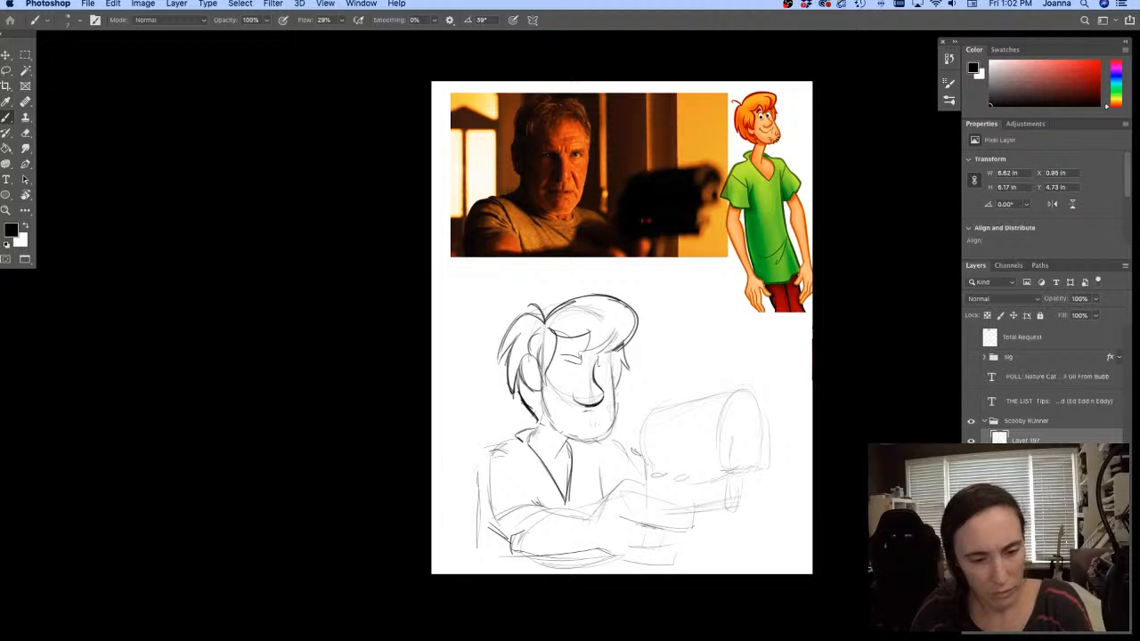
Sketch the angry eyebrows, the round eyes and the frowning mouth
mouse_move(599, 365)
mouse_down()
mouse_move(602, 379)
mouse_move(567, 382)
mouse_move(574, 366)
mouse_up()
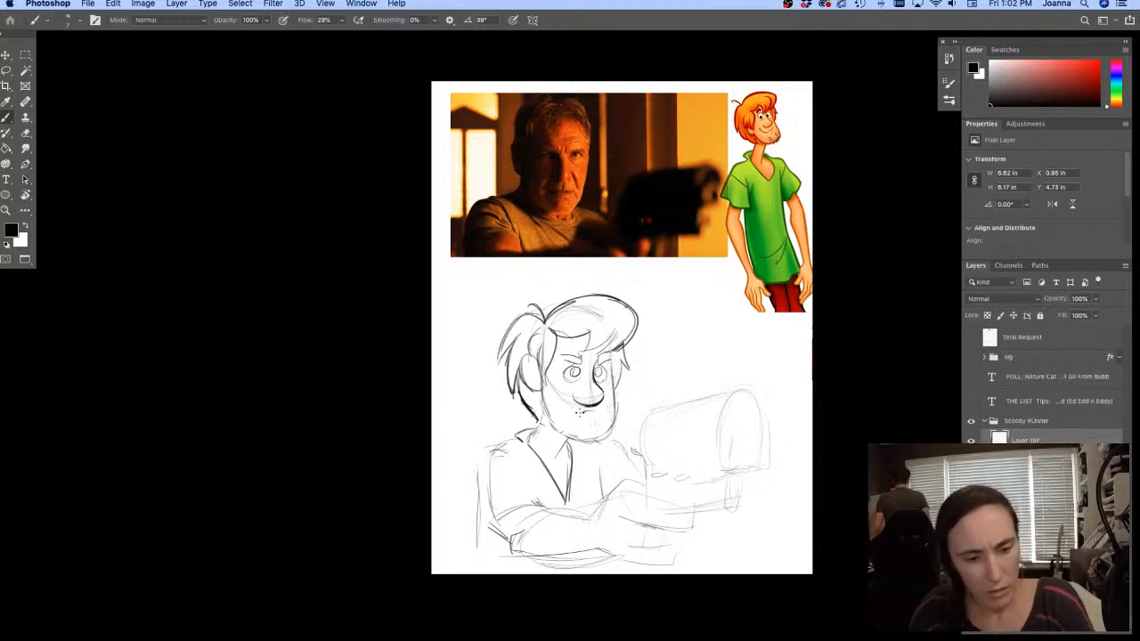
mouse_move(581, 412)
mouse_down()
mouse_move(610, 413)
mouse_move(570, 411)
mouse_up()
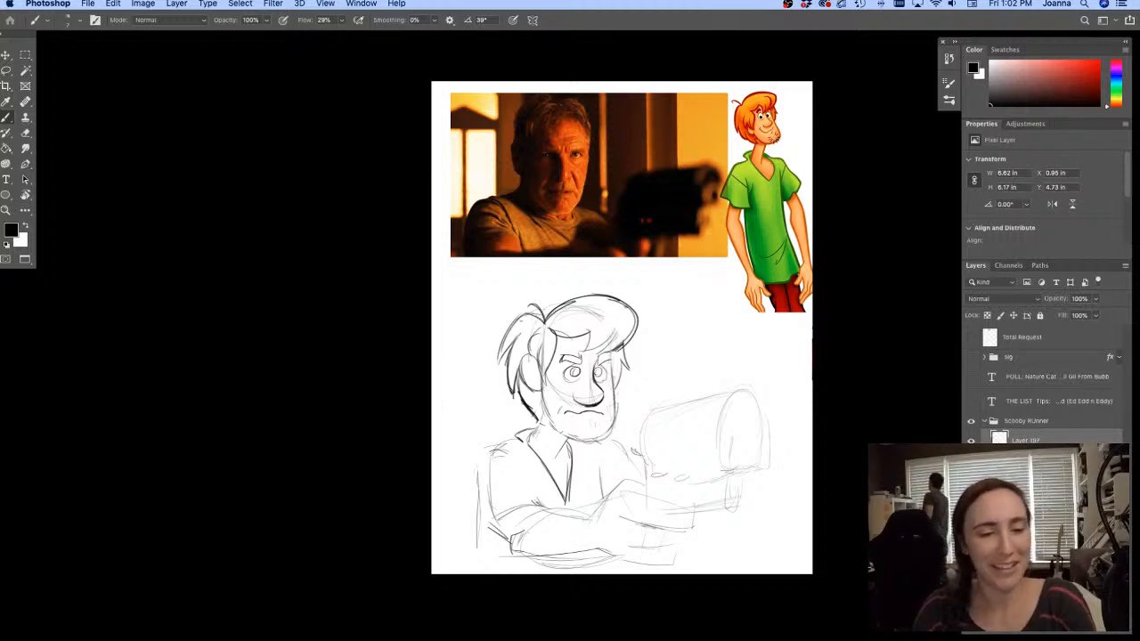
Erase the back hair strands behind the ear and the construction lines inside the crown
key(e)
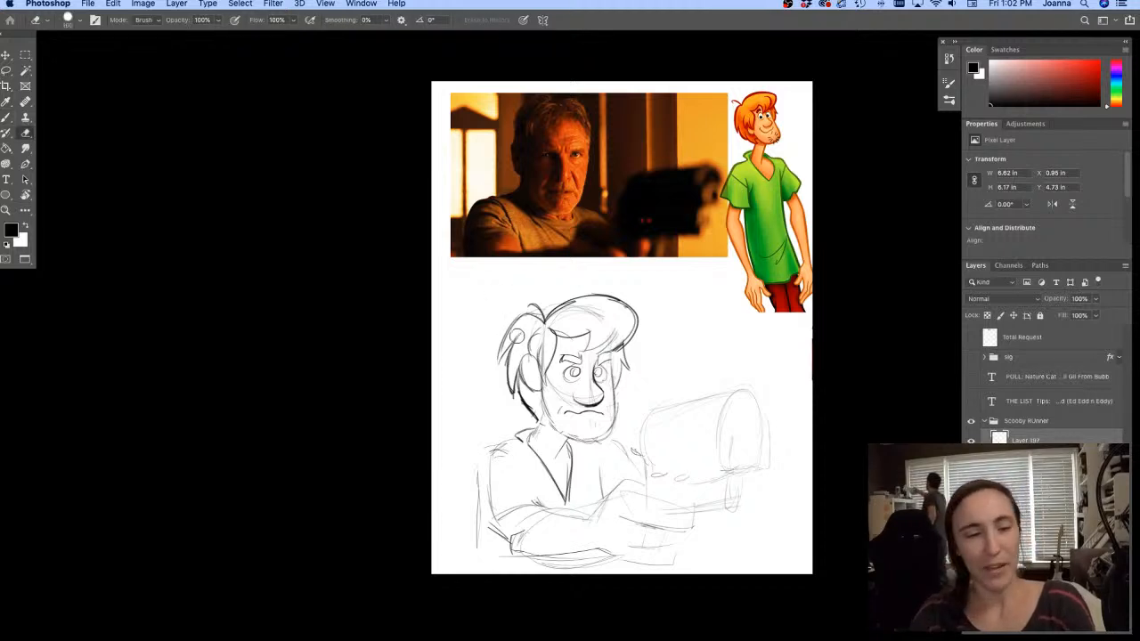
drag(506, 352, 505, 394)
mouse_move(566, 313)
mouse_down()
mouse_move(611, 317)
mouse_move(616, 305)
mouse_up()
drag(513, 358, 520, 400)
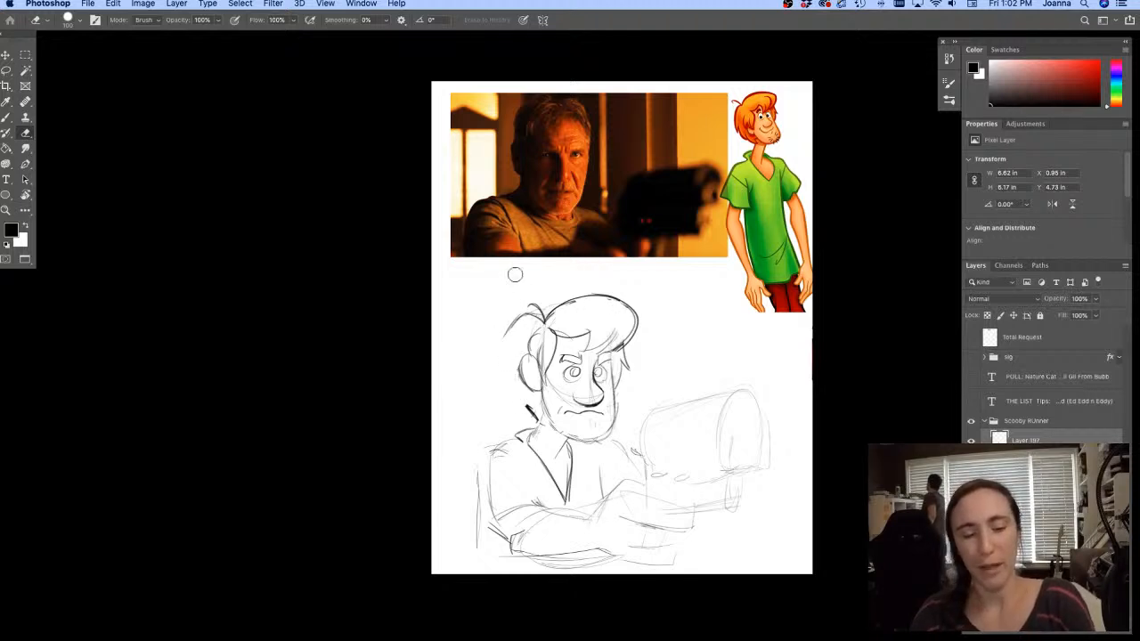
Fill in both pupils in black and redraw the back hair as a pointed mass behind the ear
key(b)
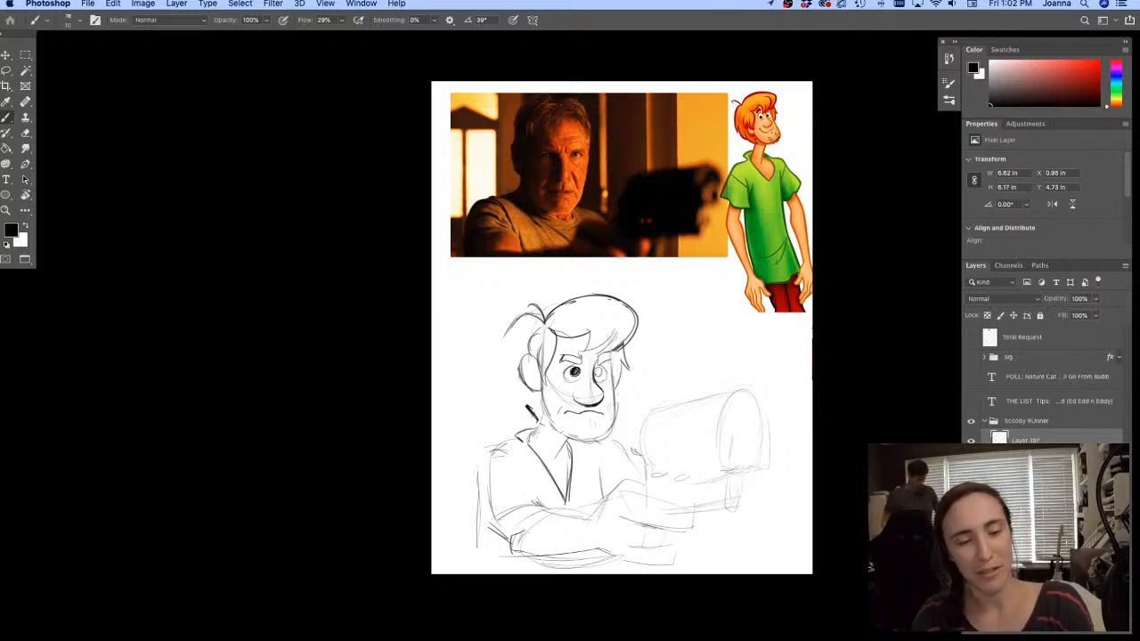
drag(573, 371, 597, 375)
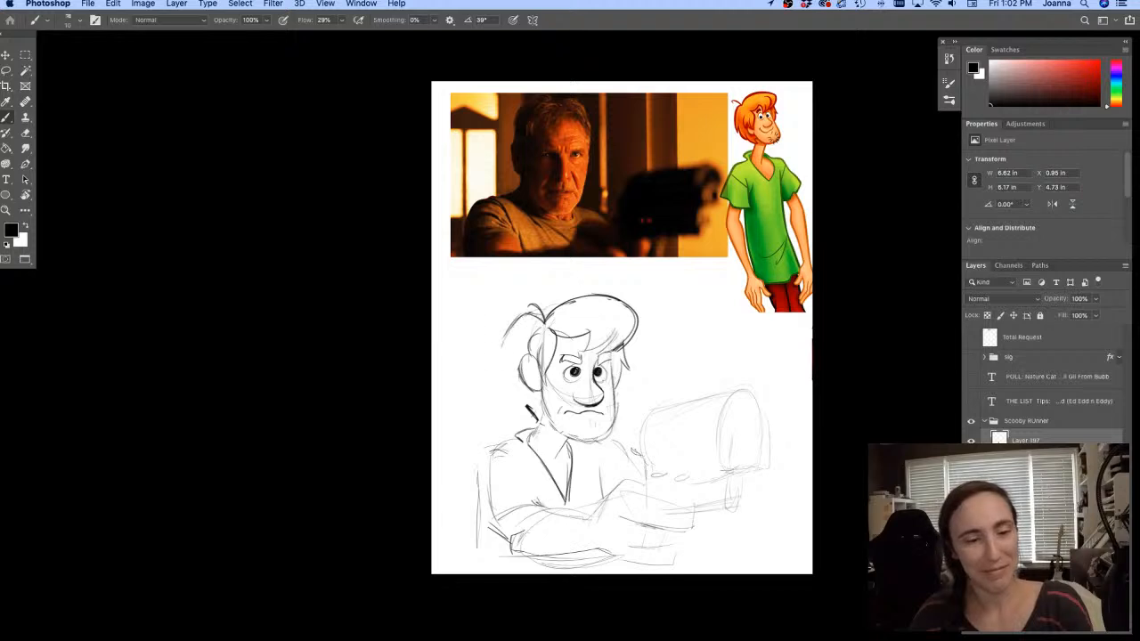
mouse_move(538, 315)
mouse_down()
mouse_move(501, 365)
mouse_move(510, 396)
mouse_move(536, 419)
mouse_up()
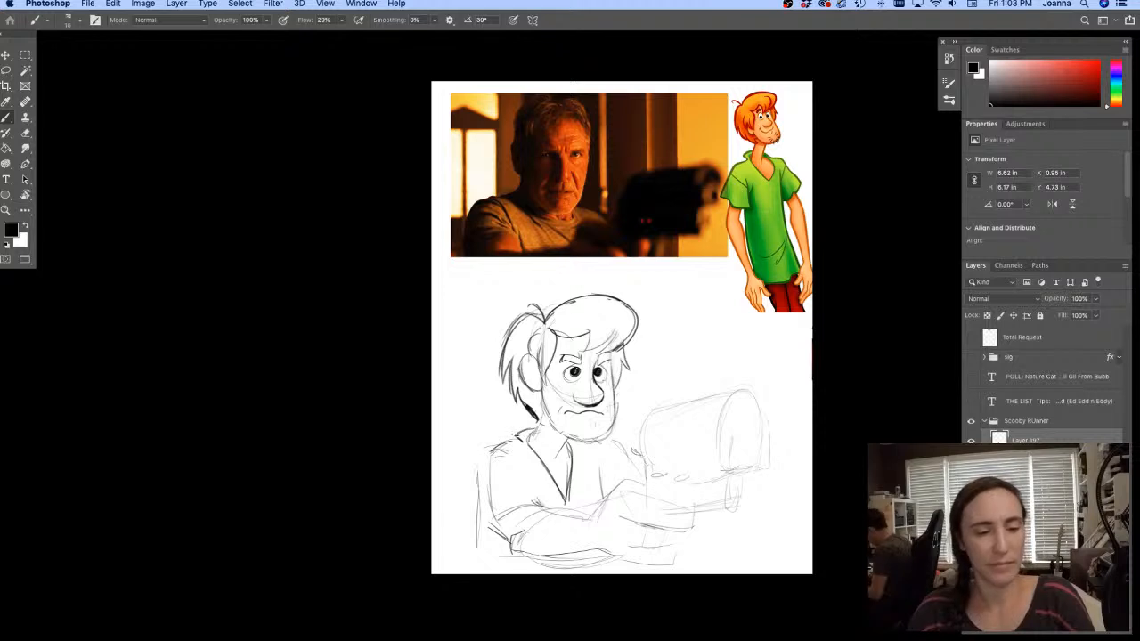
Darken the near shoulder and outer arm, and erase the stray lines beside the arm and below the forearm
mouse_move(518, 436)
mouse_down()
mouse_move(526, 448)
mouse_move(495, 446)
mouse_move(480, 508)
mouse_up()
drag(492, 451, 483, 541)
drag(494, 487, 483, 547)
key(e)
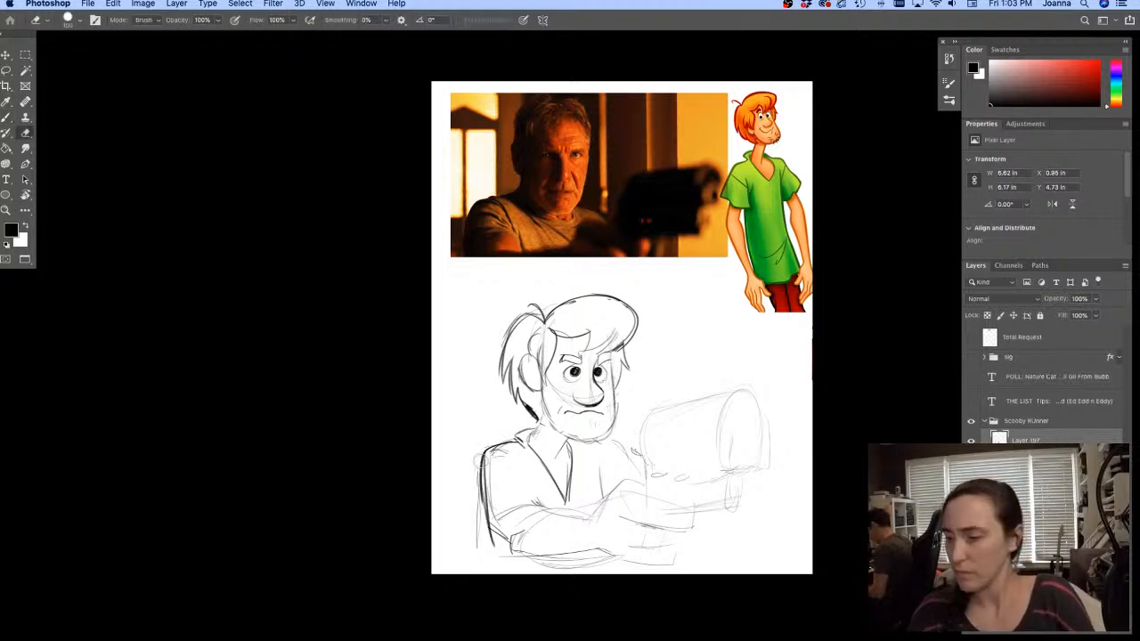
mouse_move(482, 448)
mouse_down()
mouse_move(483, 547)
mouse_move(506, 561)
mouse_move(587, 568)
mouse_move(611, 555)
mouse_move(681, 568)
mouse_up()
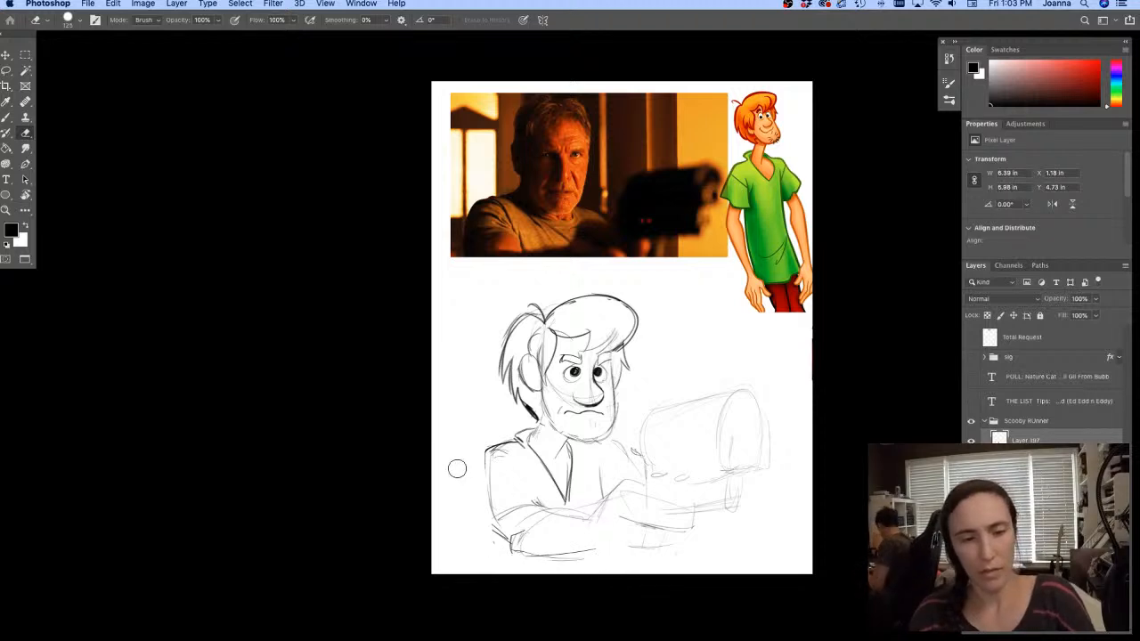
Draw bolder contours for the gripping hand, its wrist and the lower fingers beneath the gun
key(b)
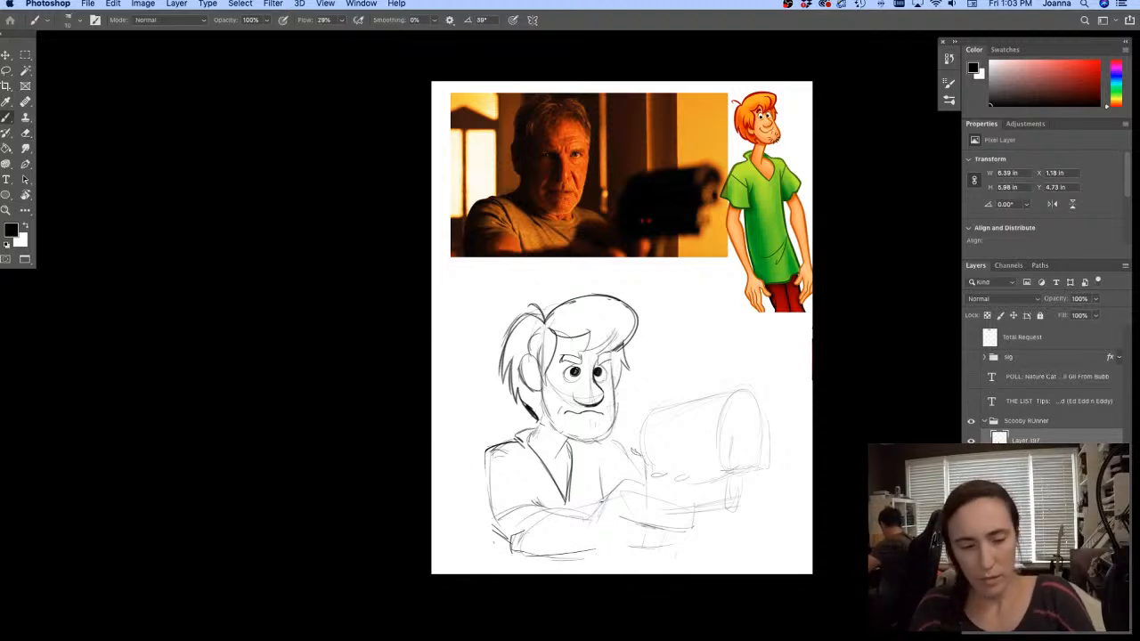
mouse_move(625, 490)
mouse_down()
mouse_move(605, 528)
mouse_move(613, 558)
mouse_up()
mouse_move(677, 537)
mouse_down()
mouse_move(617, 547)
mouse_move(671, 562)
mouse_move(624, 567)
mouse_move(666, 574)
mouse_up()
drag(588, 552, 627, 575)
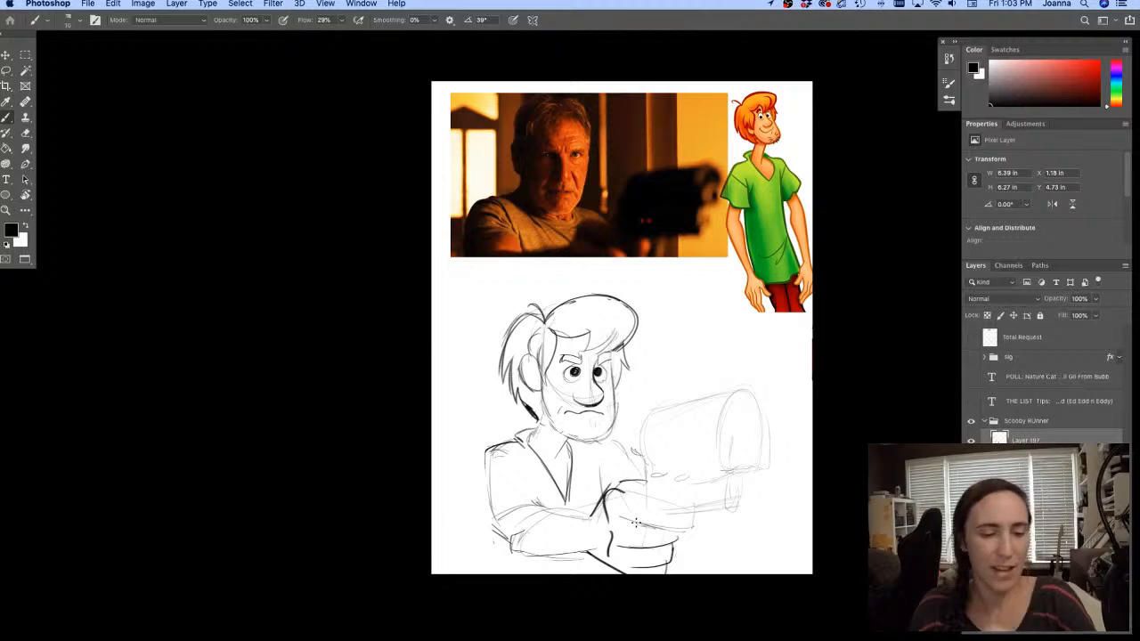
Erase the near sleeve and forearm and redraw them larger, with a curved cuff, bent elbow and bold outer sleeve edge
key(e)
mouse_move(542, 508)
mouse_down()
mouse_move(521, 546)
mouse_move(501, 545)
mouse_move(572, 529)
mouse_move(584, 564)
mouse_up()
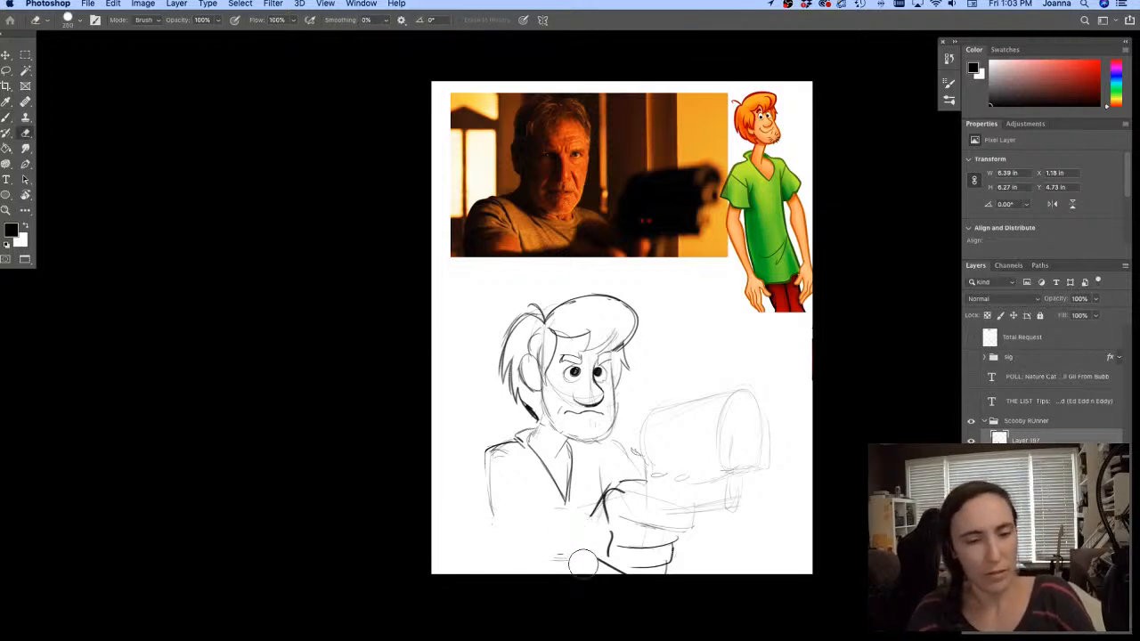
key(b)
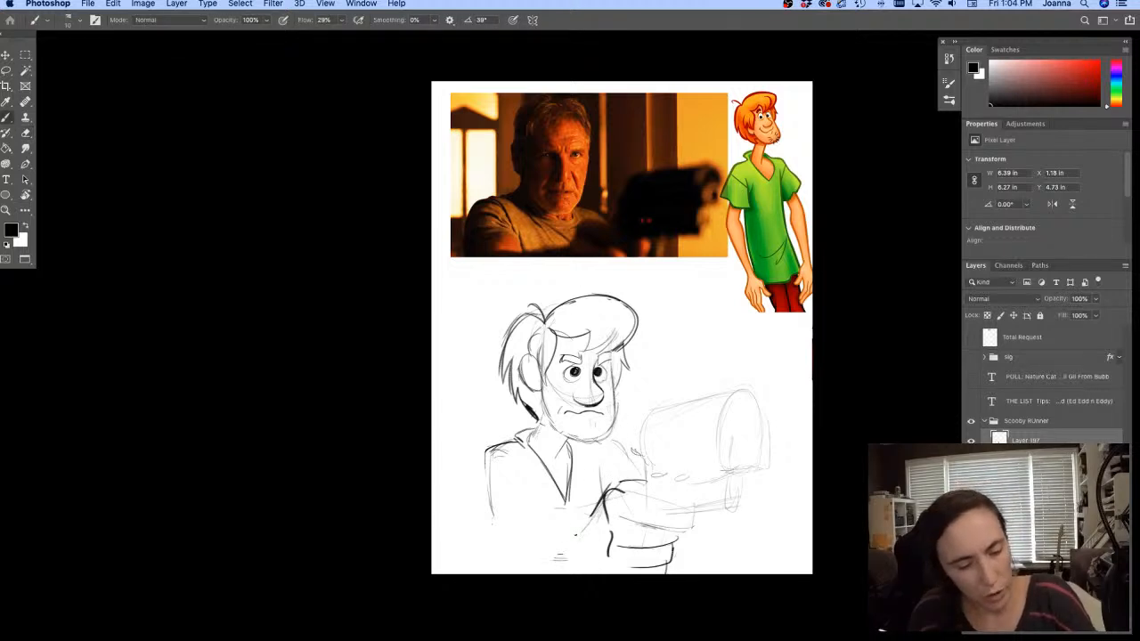
mouse_move(559, 556)
mouse_down()
mouse_move(578, 530)
mouse_move(472, 518)
mouse_move(499, 521)
mouse_move(474, 504)
mouse_up()
mouse_move(481, 463)
mouse_down()
mouse_move(483, 559)
mouse_move(524, 574)
mouse_up()
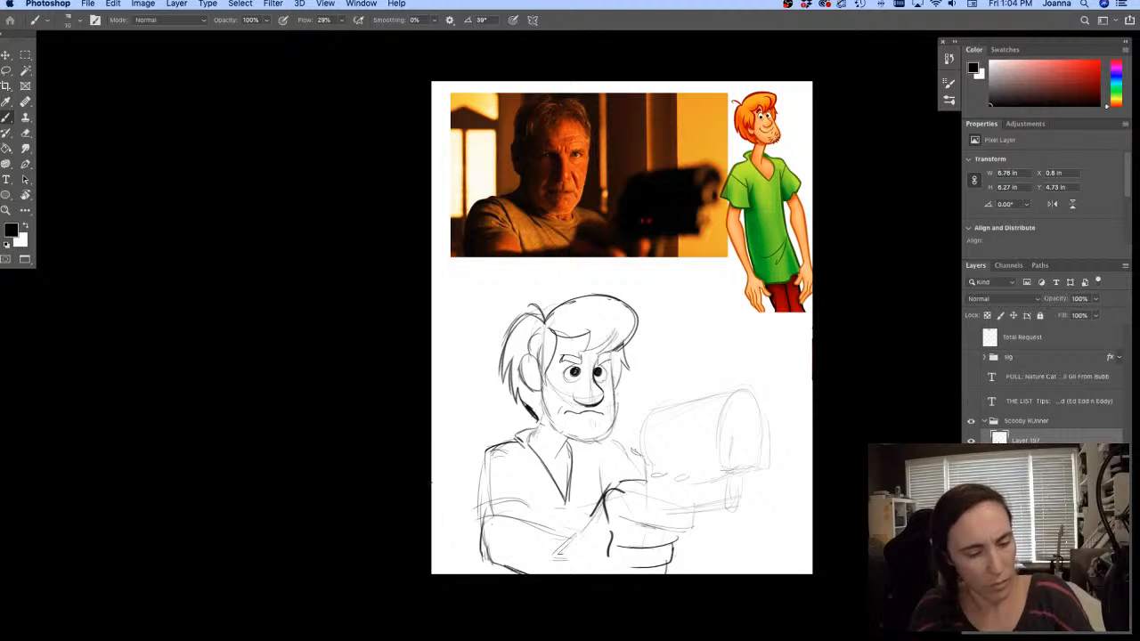
mouse_move(570, 545)
mouse_down()
mouse_move(492, 516)
mouse_move(521, 502)
mouse_move(527, 533)
mouse_move(478, 522)
mouse_up()
mouse_move(487, 449)
mouse_down()
mouse_move(469, 535)
mouse_move(474, 497)
mouse_up()
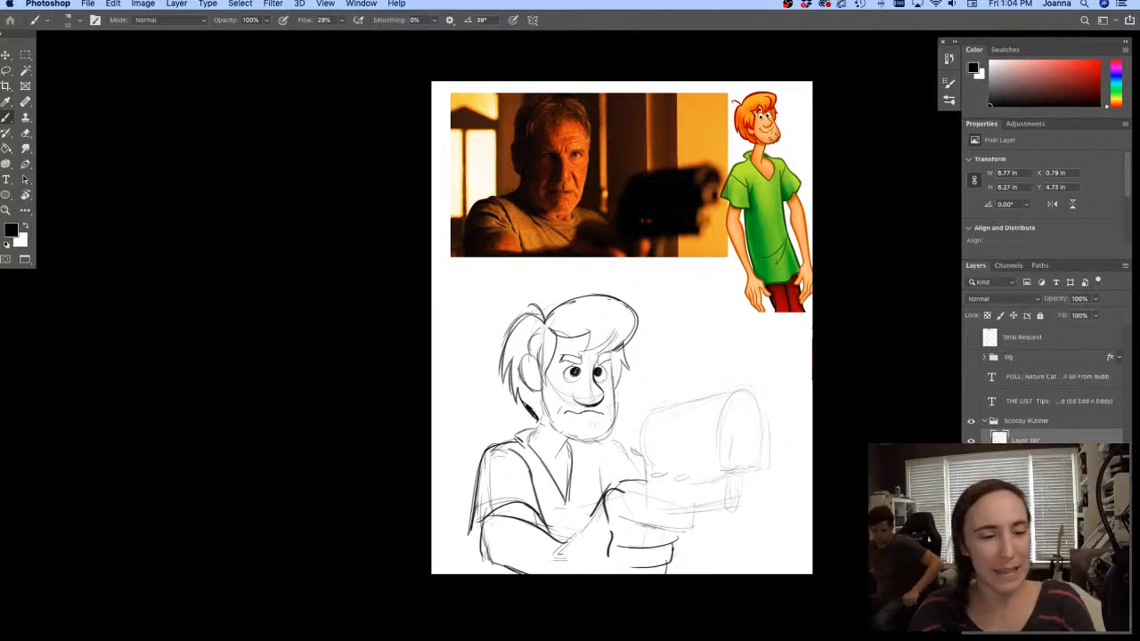
Erase the near shoulder line and the old sleeve cuff above the bent arm
drag(487, 420, 497, 374)
key(e)
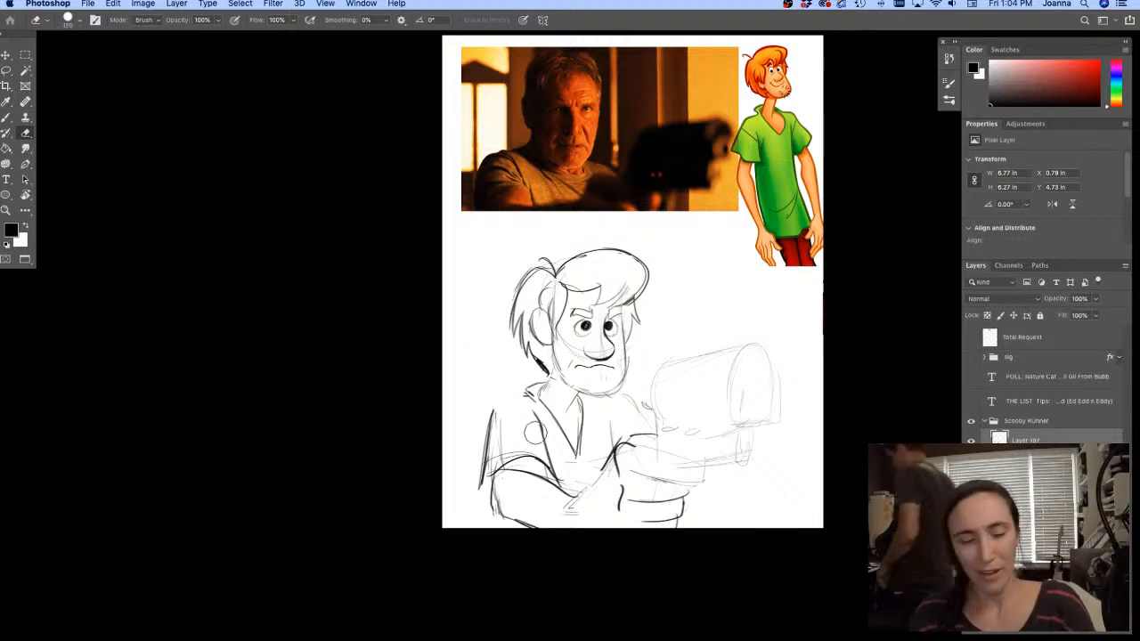
mouse_move(552, 474)
mouse_down()
mouse_move(503, 460)
mouse_move(520, 451)
mouse_move(484, 473)
mouse_move(498, 449)
mouse_up()
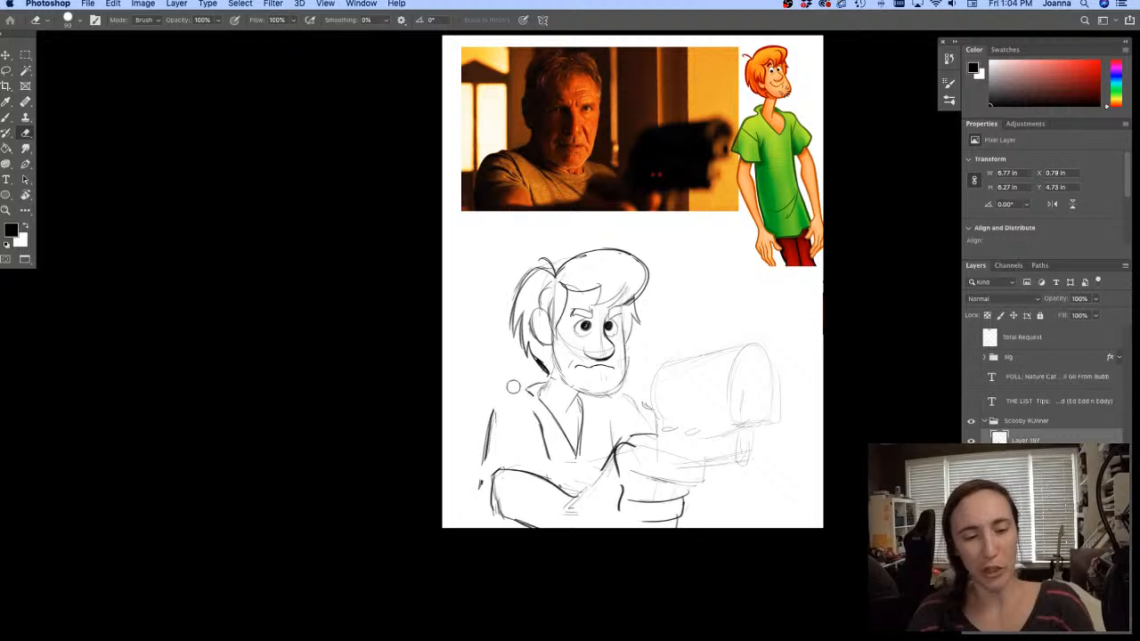
Draw darker neck lines, add short stubble marks along the chin, and clean up the lines around the collar
key(b)
mouse_move(553, 359)
mouse_down()
mouse_move(544, 392)
mouse_move(566, 411)
mouse_up()
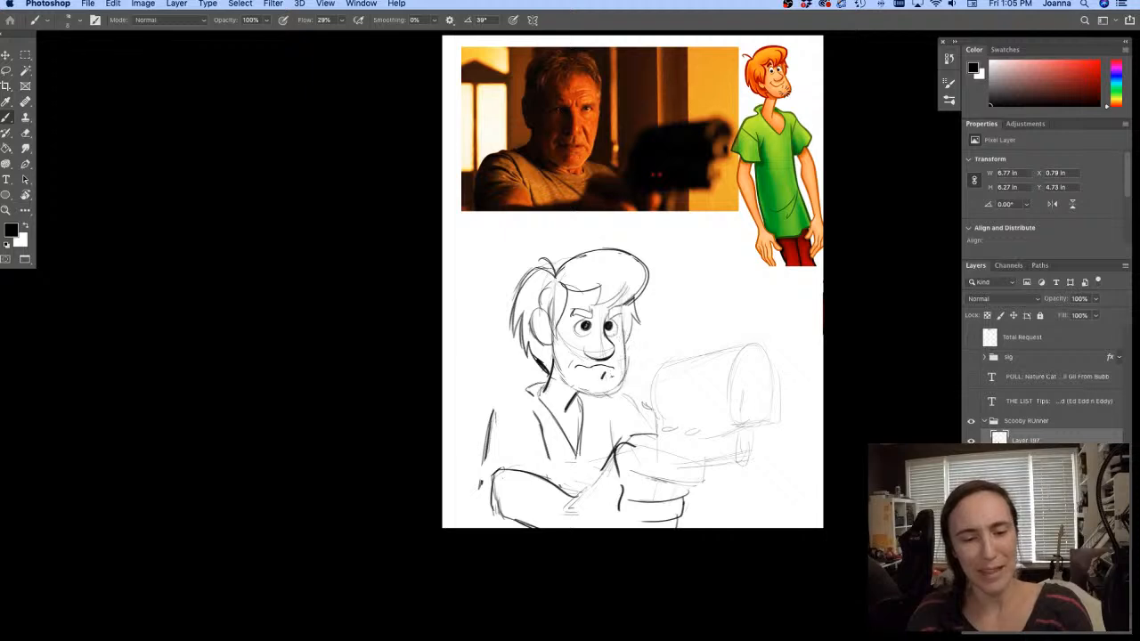
drag(590, 390, 585, 396)
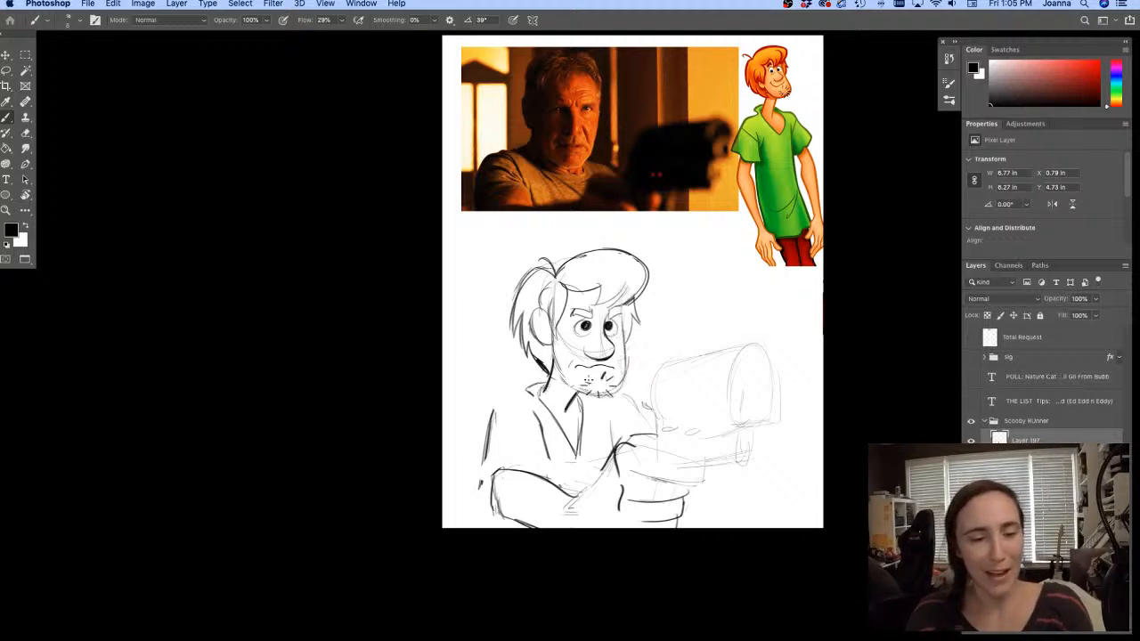
key(e)
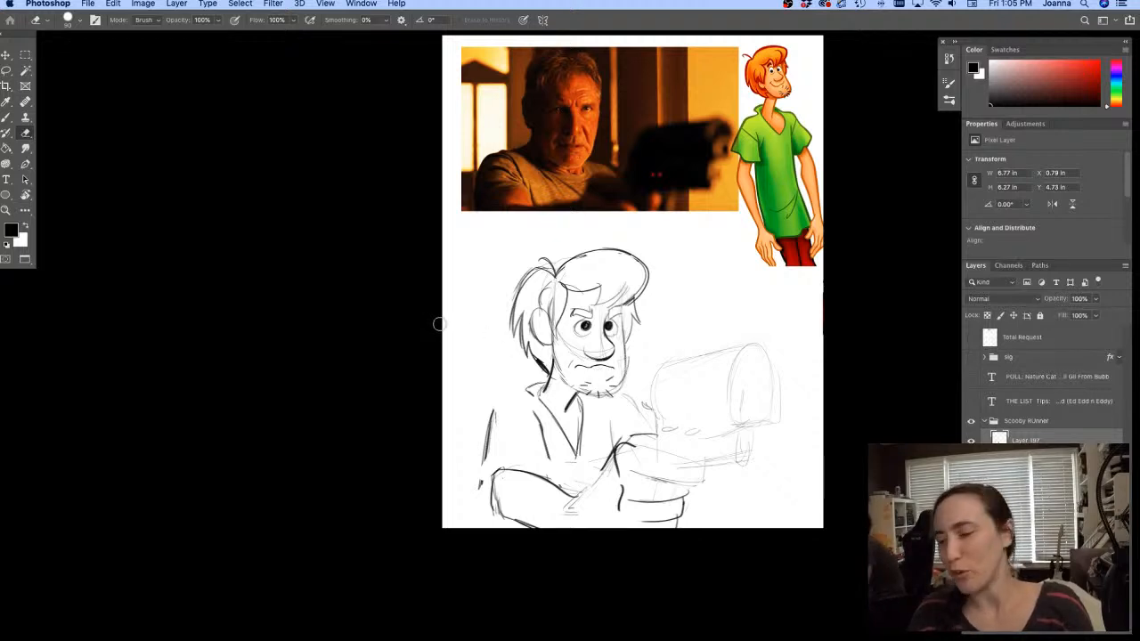
key(b)
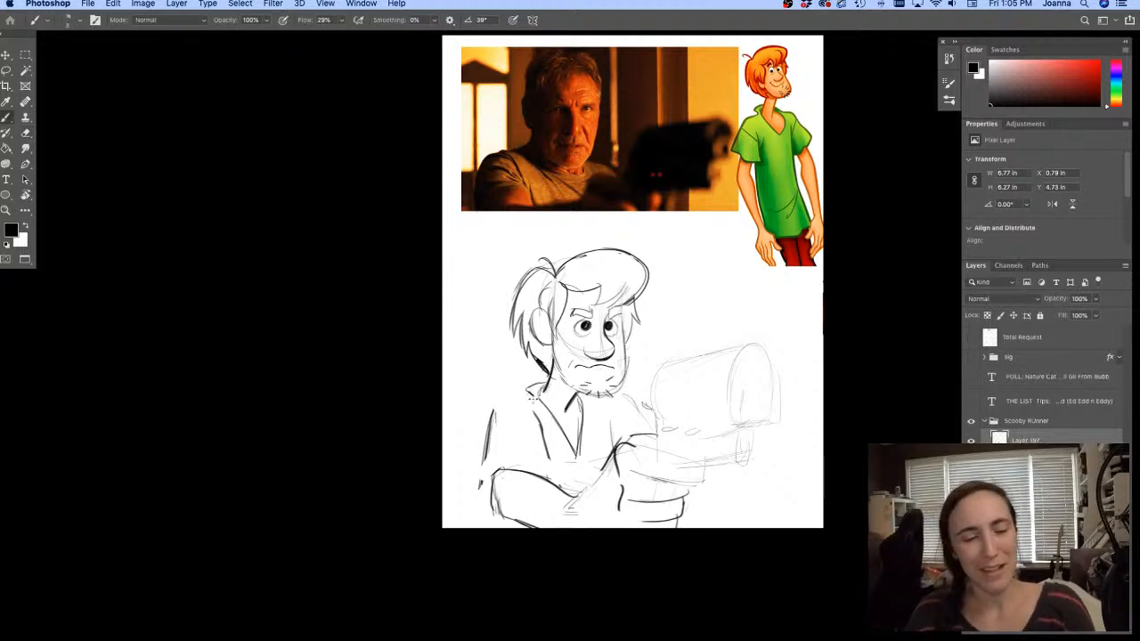
key(e)
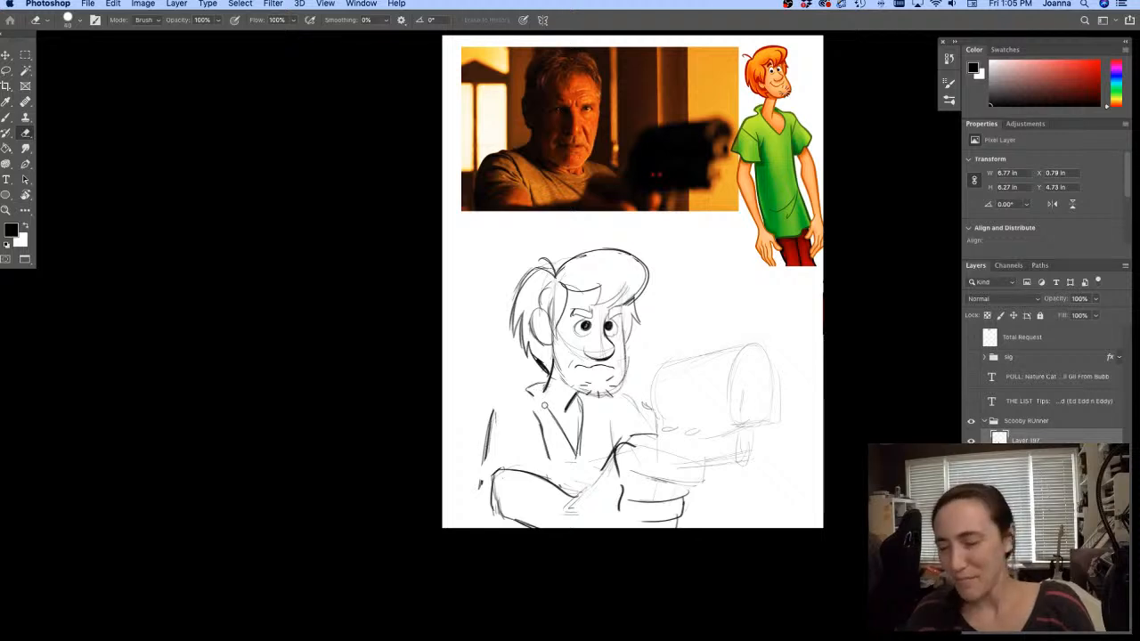
key(b)
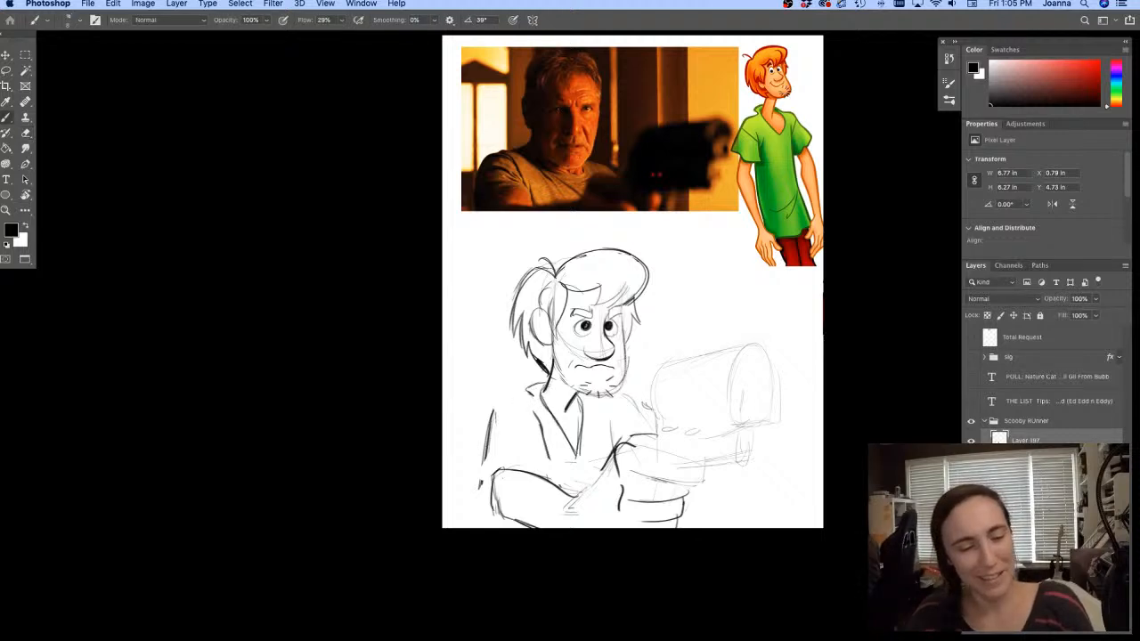
Redraw the near shoulder curve from the collar and darken the outer sleeve edge down to the cuff
mouse_move(531, 394)
mouse_down()
mouse_move(493, 416)
mouse_move(487, 460)
mouse_up()
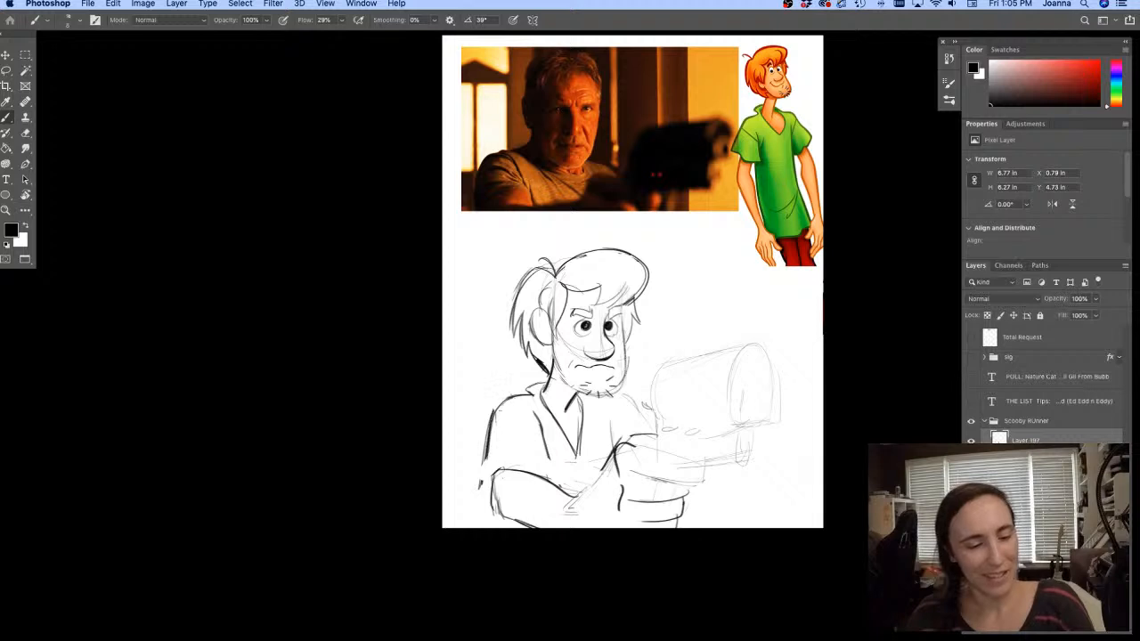
drag(501, 405, 483, 494)
drag(493, 430, 484, 494)
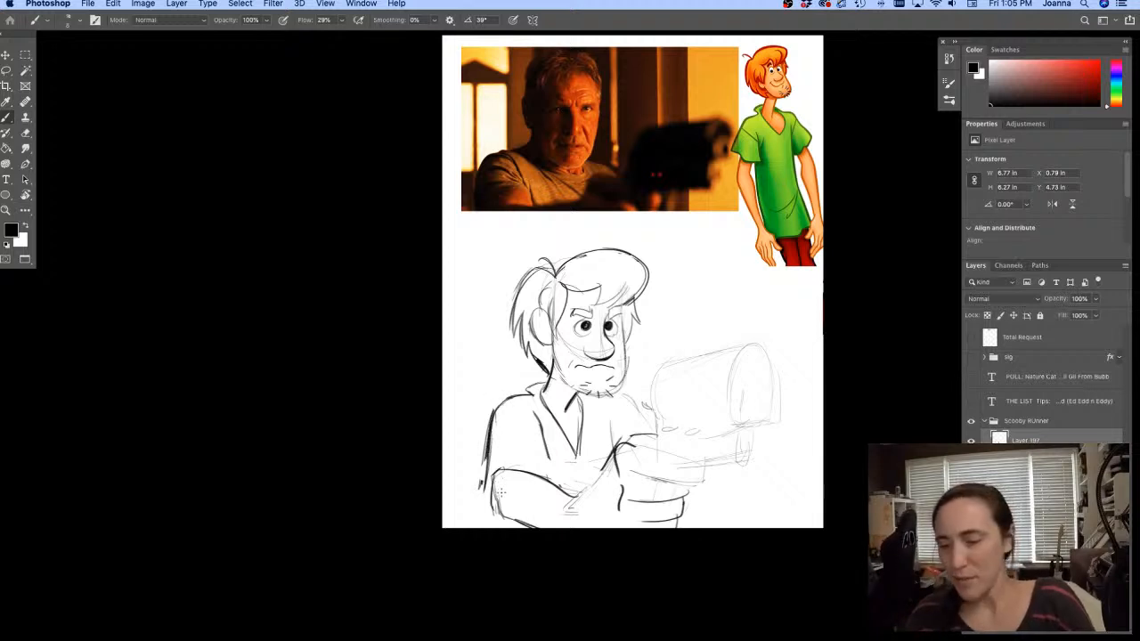
Outline the index finger and back of the gripping hand, and replace the sleeve cuff and elbow lines
key(e)
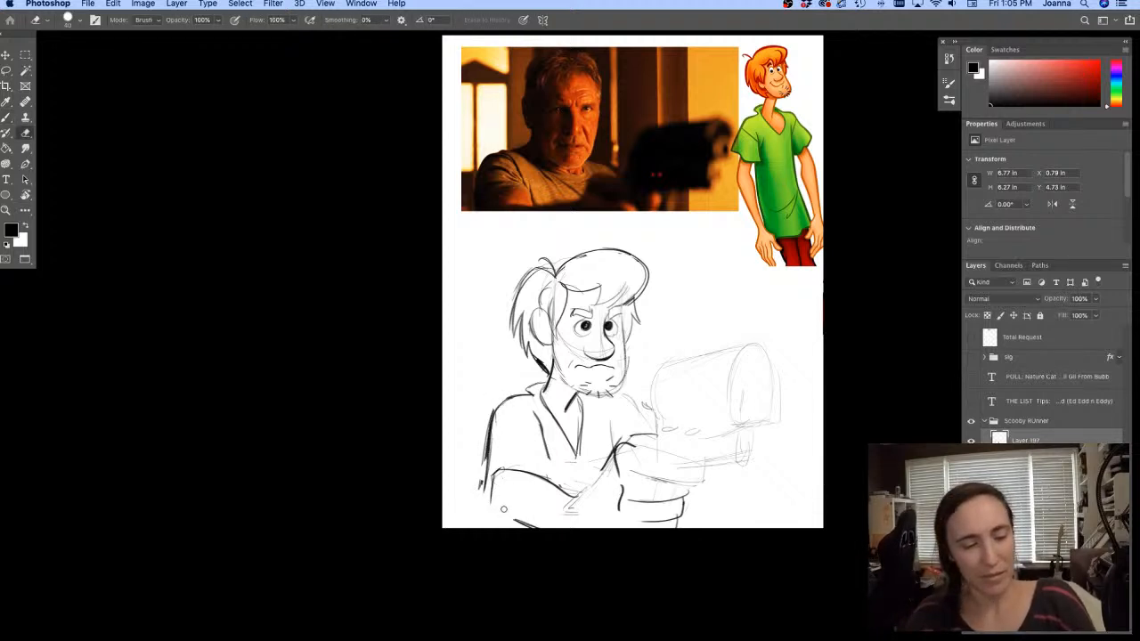
key(b)
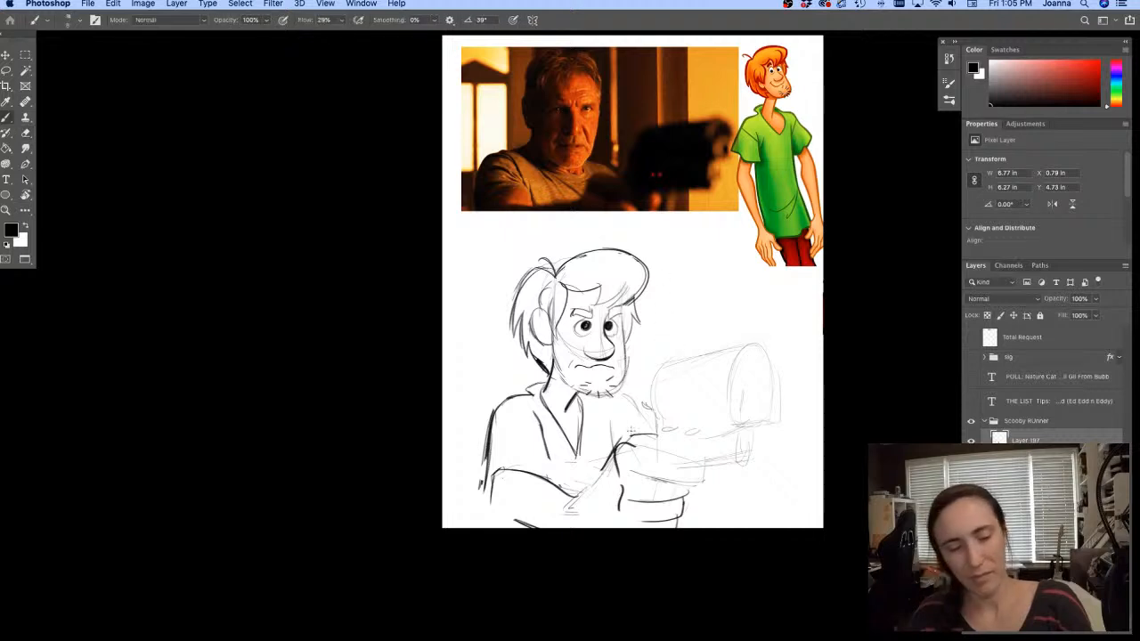
mouse_move(648, 445)
mouse_down()
mouse_move(706, 472)
mouse_move(693, 490)
mouse_move(644, 485)
mouse_move(595, 525)
mouse_up()
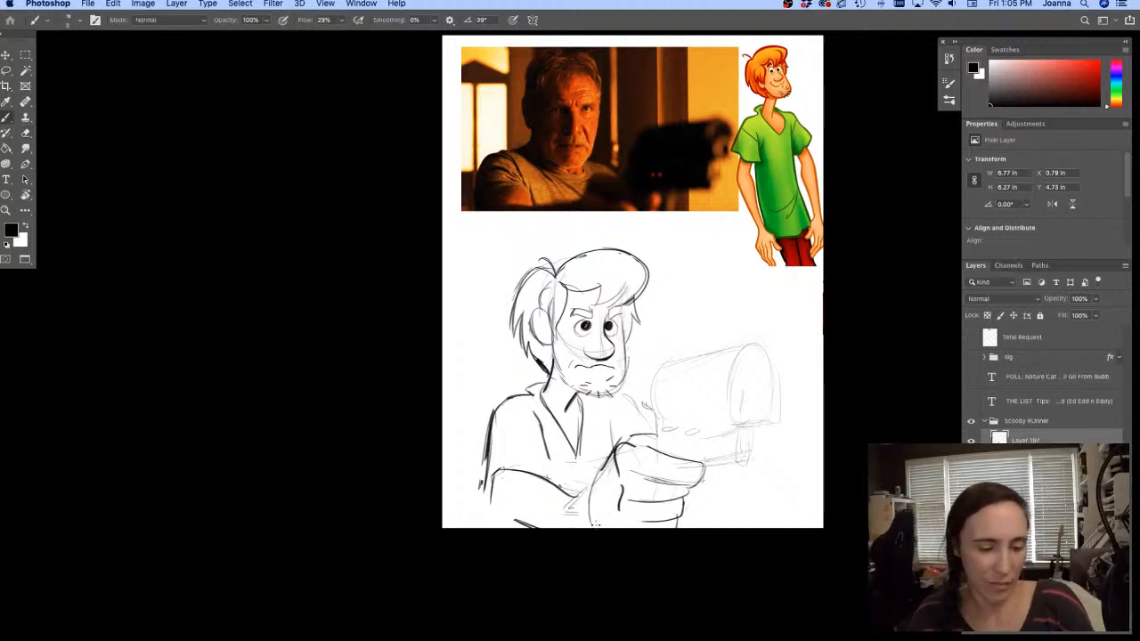
drag(558, 483, 587, 498)
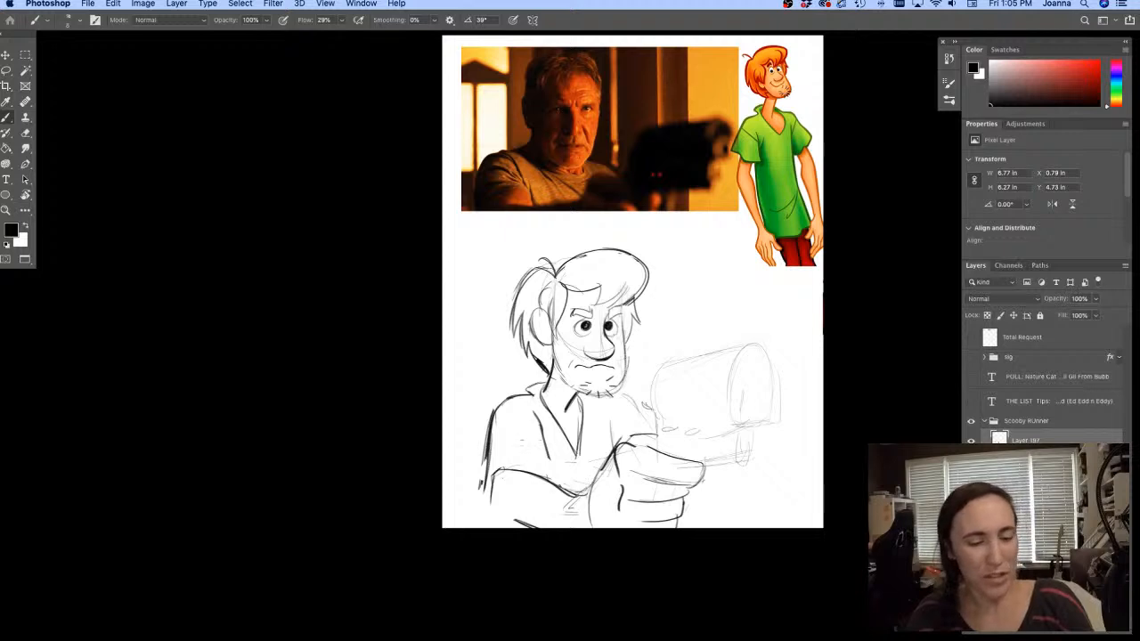
mouse_move(494, 475)
mouse_down()
mouse_move(497, 515)
mouse_move(540, 528)
mouse_up()
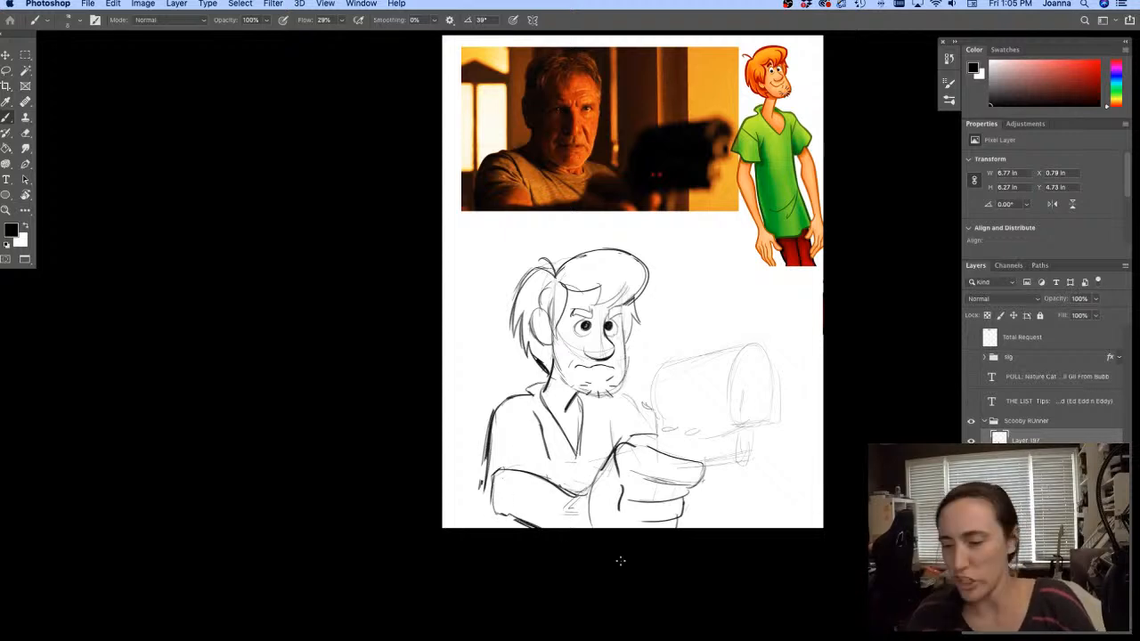
Thin the outer sleeve edge with a larger eraser, and redraw the elbow and lower forearm with a cleaner contour
key(e)
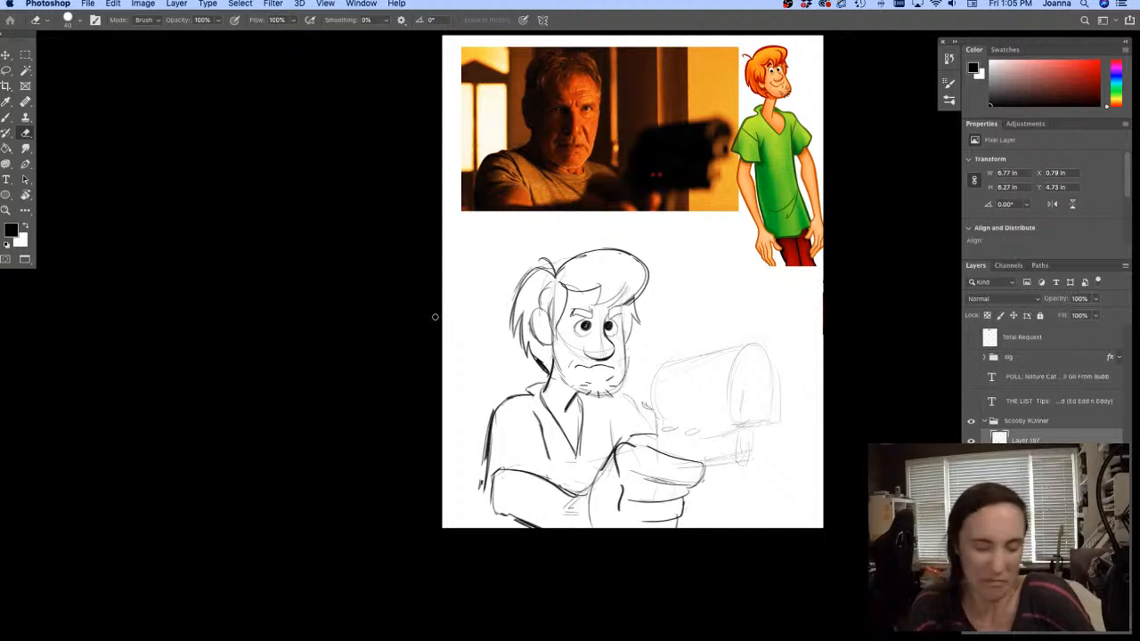
key(bracketright)
key(bracketright)
mouse_move(481, 434)
mouse_down()
mouse_move(484, 514)
mouse_move(536, 532)
mouse_up()
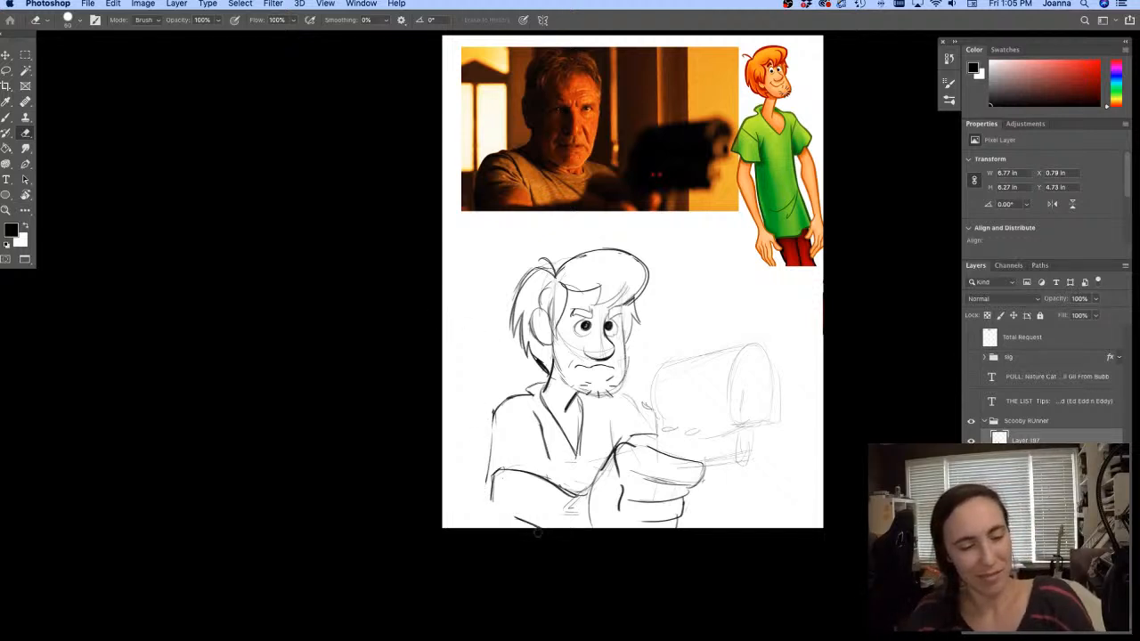
key(b)
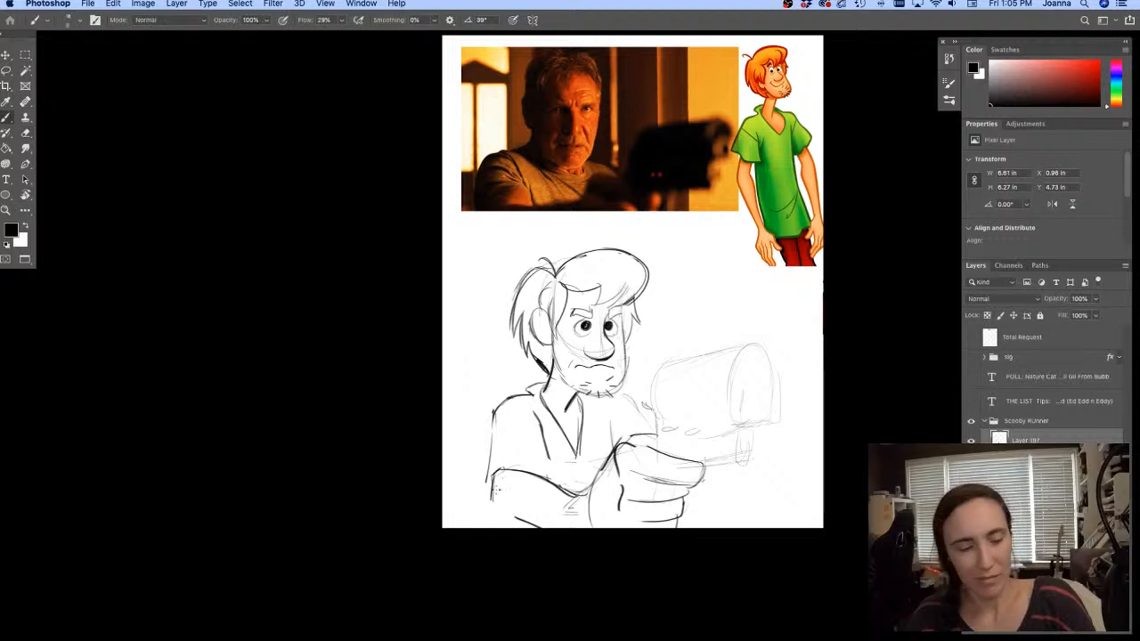
drag(496, 478, 493, 506)
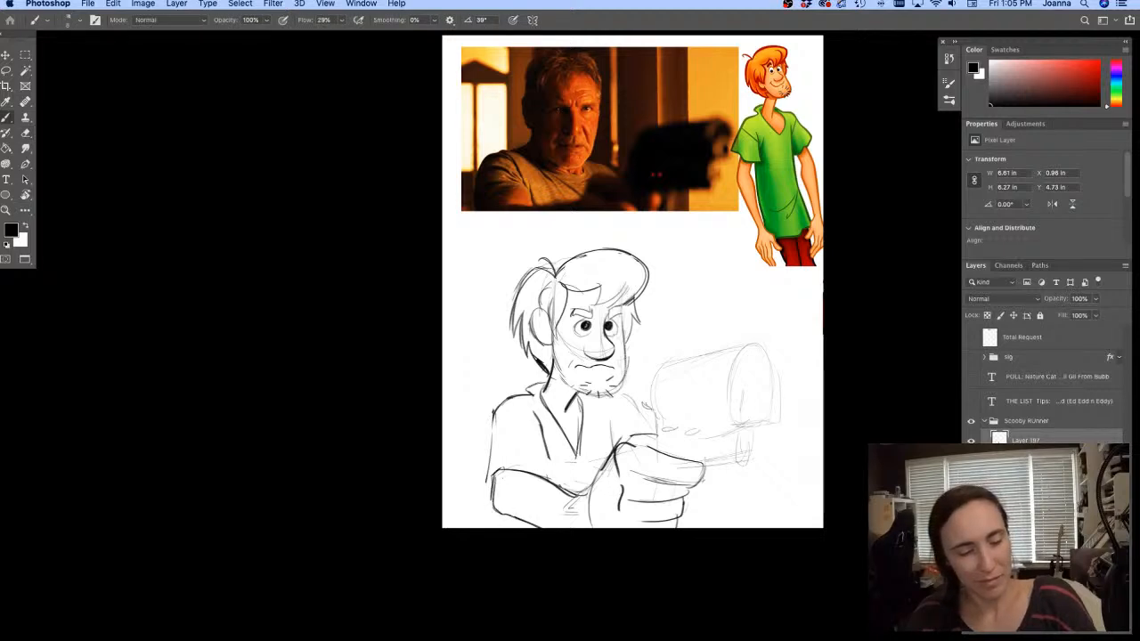
drag(500, 466, 497, 480)
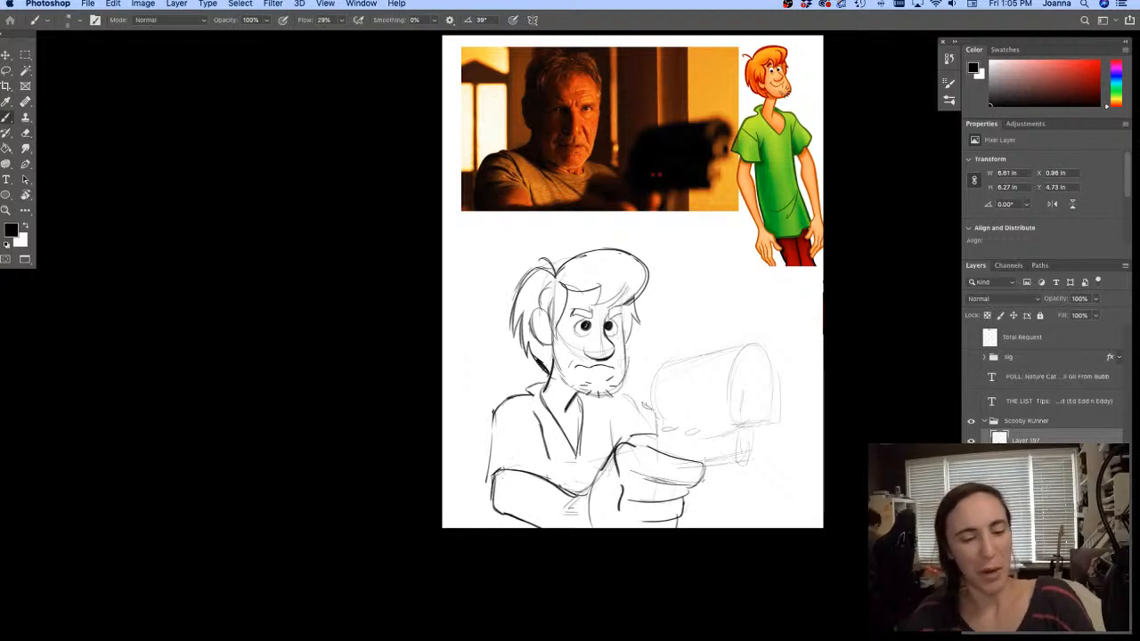
Extend the shirt's front line down to the forearm and erase the stray lines beside the wrist
mouse_move(543, 429)
mouse_down()
mouse_move(553, 483)
mouse_move(591, 468)
mouse_move(573, 479)
mouse_move(579, 498)
mouse_up()
key(e)
key(bracketright)
key(bracketright)
key(bracketright)
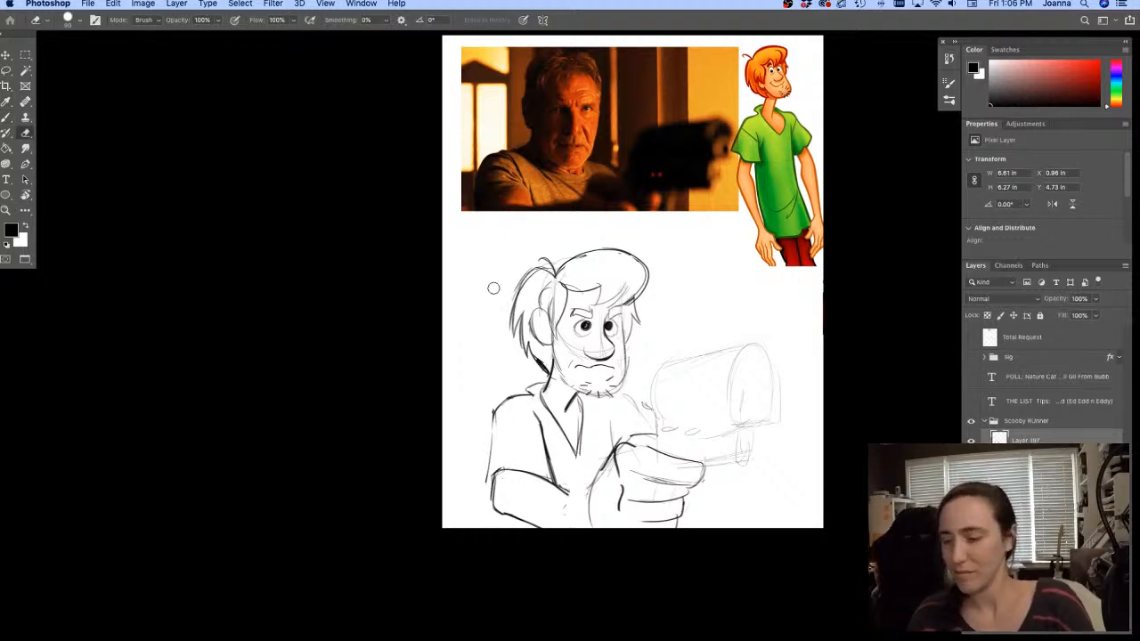
Draw the gun's arched front face, inner muzzle arc, lower barrel block, and top and rear edges in bolder lines
key(b)
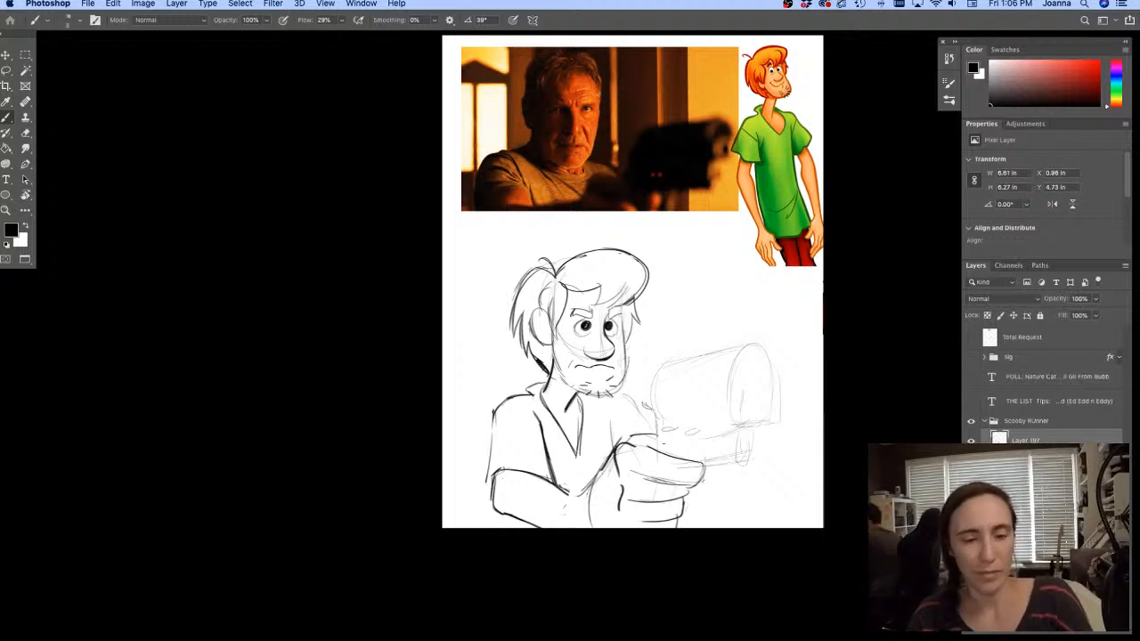
mouse_move(747, 348)
mouse_down()
mouse_move(730, 380)
mouse_move(792, 391)
mouse_move(785, 418)
mouse_move(753, 424)
mouse_move(726, 460)
mouse_up()
mouse_move(742, 388)
mouse_down()
mouse_move(784, 386)
mouse_move(665, 360)
mouse_up()
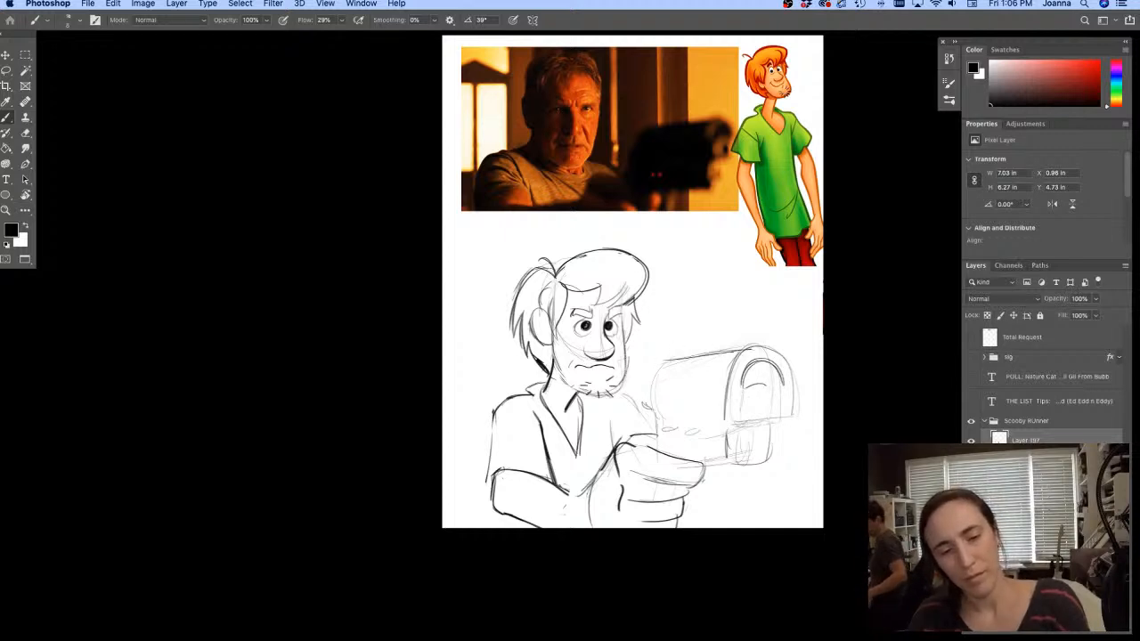
mouse_move(744, 350)
mouse_down()
mouse_move(650, 362)
mouse_move(648, 426)
mouse_up()
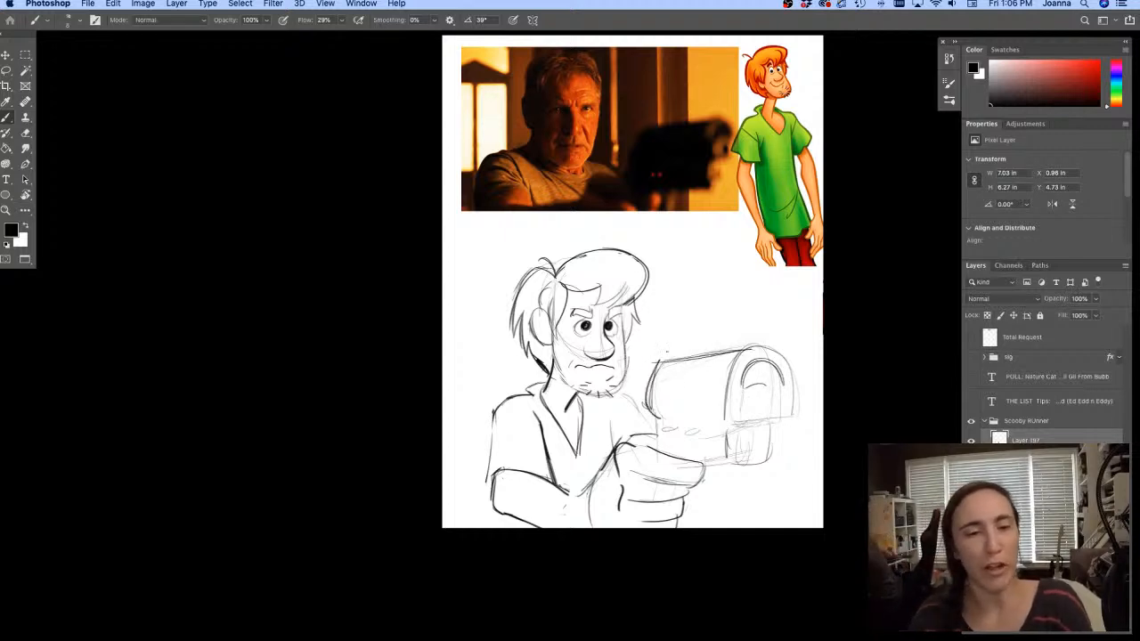
Erase and redraw the gun's top edge, darken its front contour, and add the grip edges beyond the fingers
mouse_move(762, 345)
mouse_down()
mouse_move(663, 358)
mouse_move(745, 341)
mouse_up()
key(e)
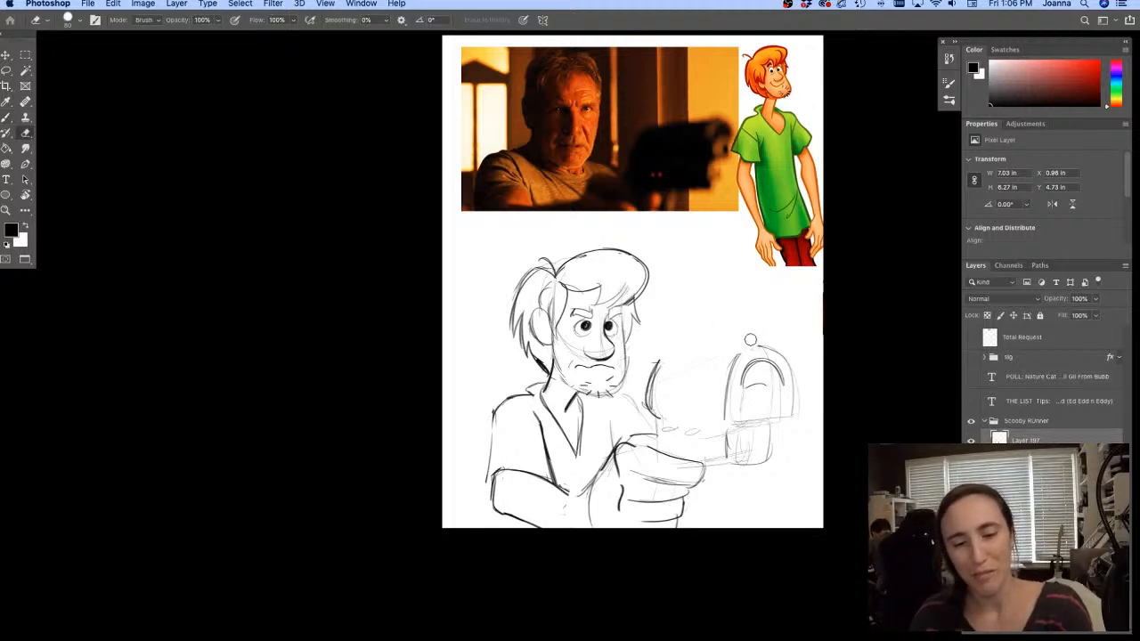
key(b)
drag(658, 360, 754, 347)
drag(739, 351, 725, 419)
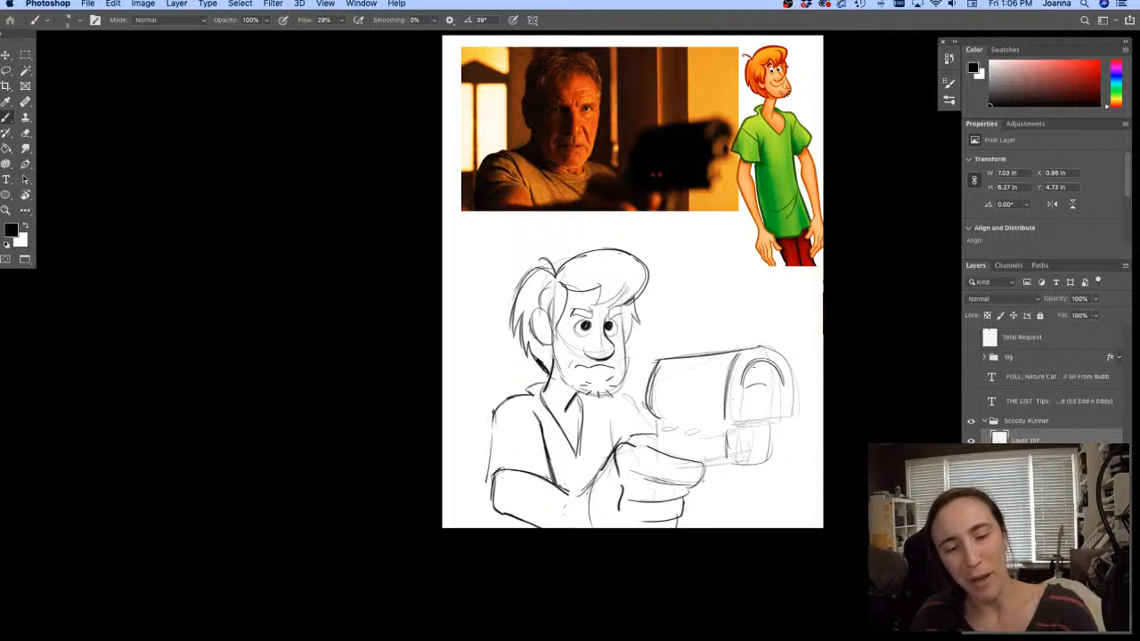
drag(769, 351, 796, 417)
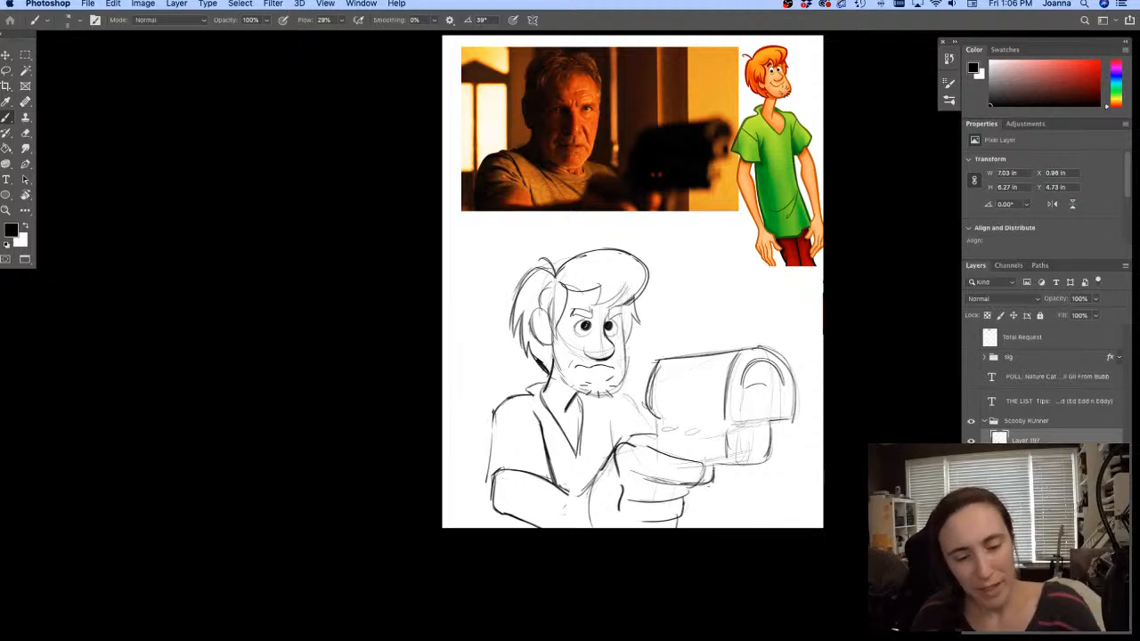
mouse_move(709, 485)
mouse_down()
mouse_move(704, 514)
mouse_move(685, 517)
mouse_up()
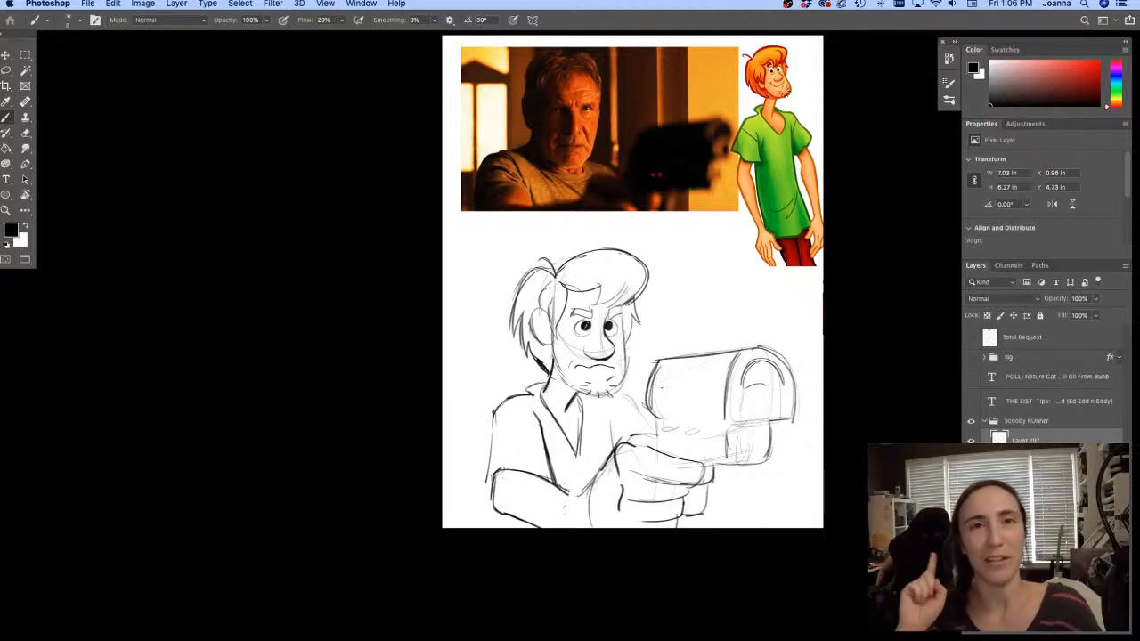
Erase the gun's sharp upper rear corner and redraw it rounded, with the rear edge continuing down to the hand
key(e)
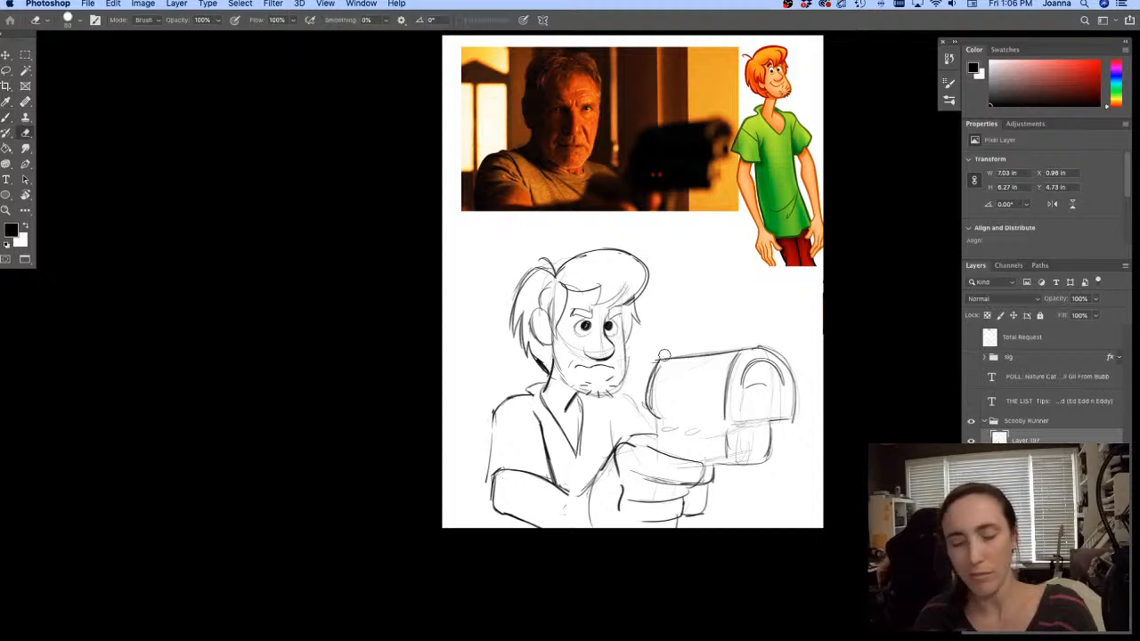
drag(663, 354, 658, 405)
key(b)
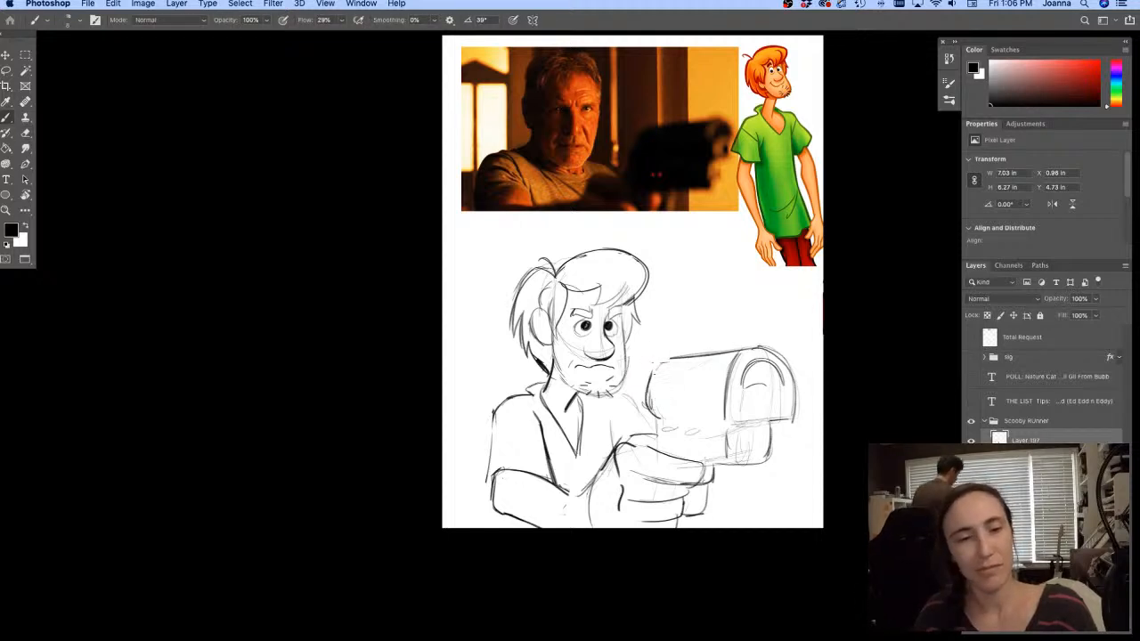
mouse_move(658, 362)
mouse_down()
mouse_move(647, 413)
mouse_move(584, 489)
mouse_up()
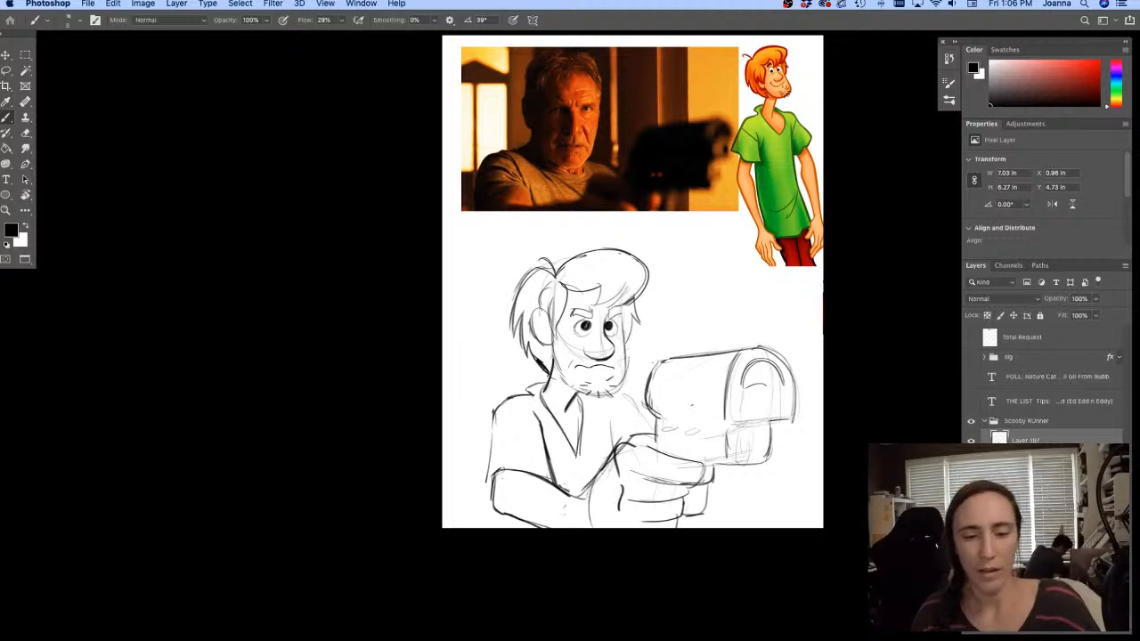
Add a new layer beneath the sketch and select a wide rectangle around the character and gun, ending at the forearm
click(1024, 461)
click(1095, 634)
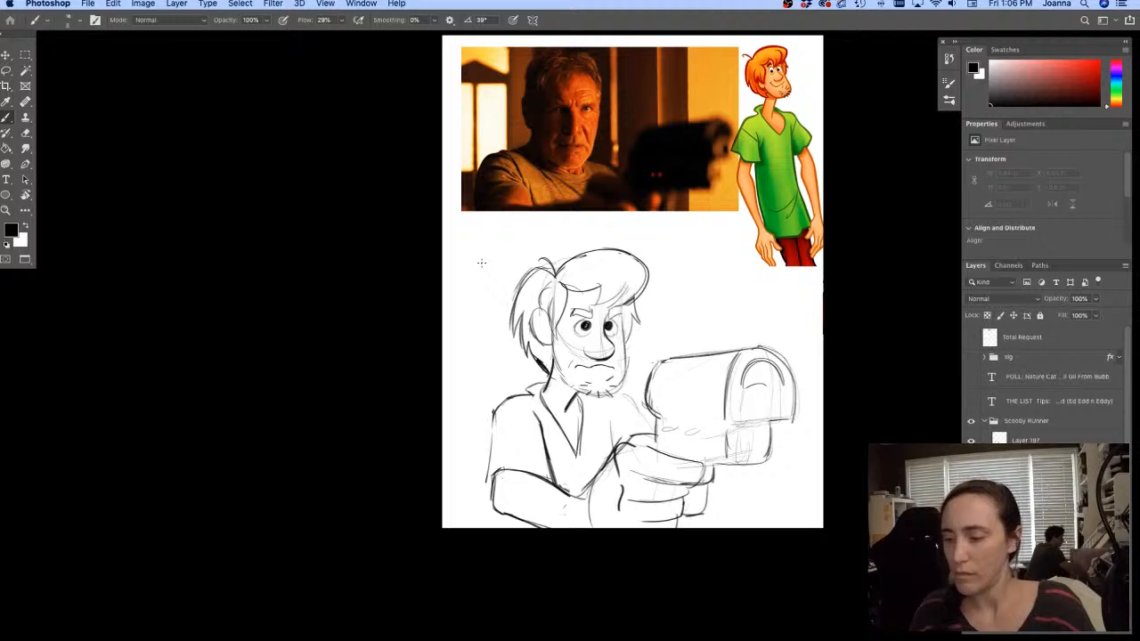
key(m)
drag(458, 233, 813, 486)
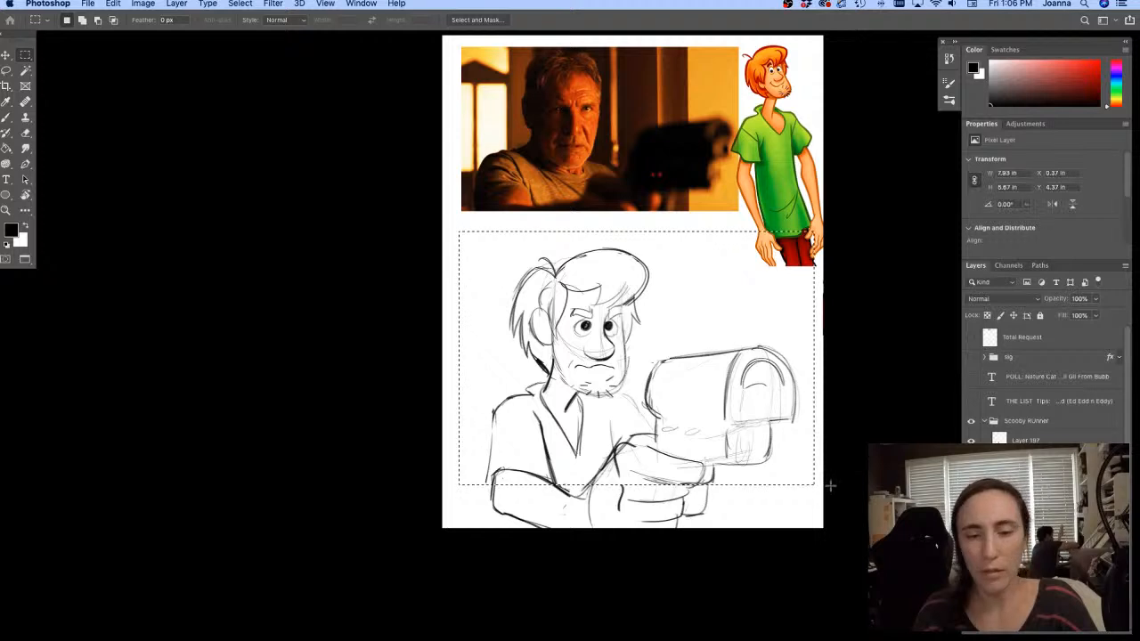
Fill the rectangular selection with the orange sampled from the photo's bright wall, and clear the selection
key(i)
click(715, 95)
key(g)
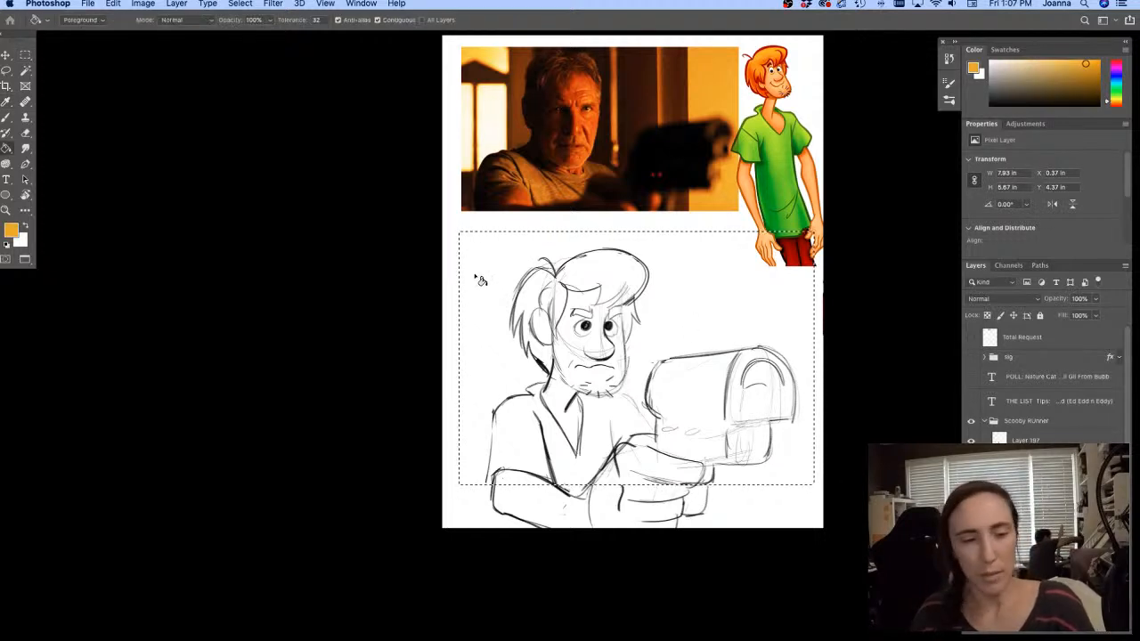
click(462, 272)
key(super+d)
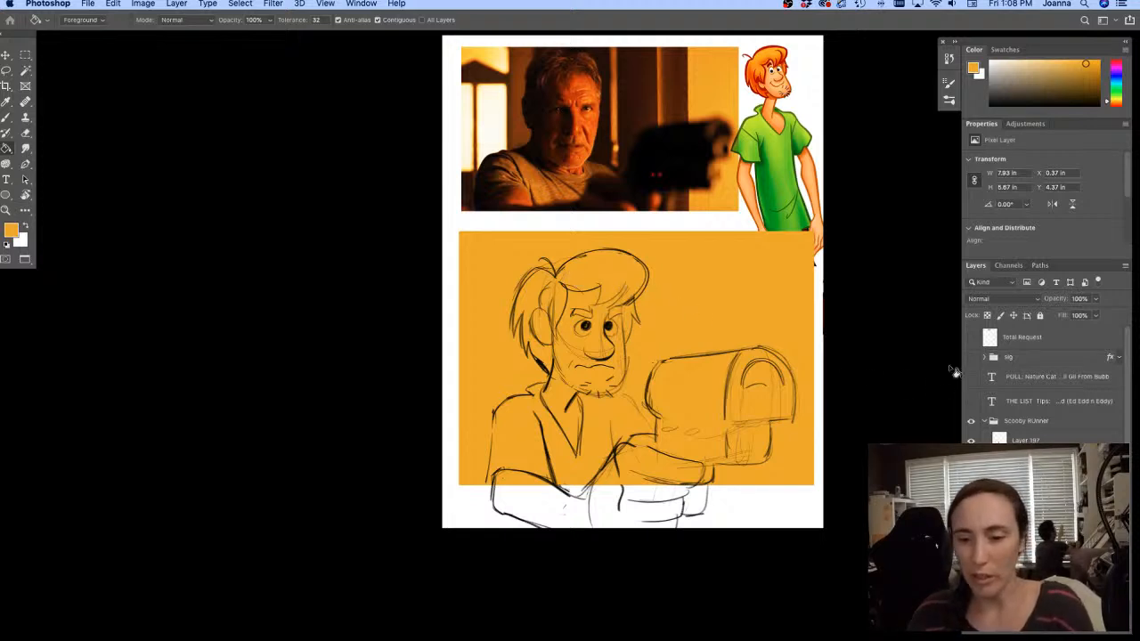
Select a tall vertical band behind the character's head and fill it with the brown sampled from the photo's wall, and clear the selection
key(m)
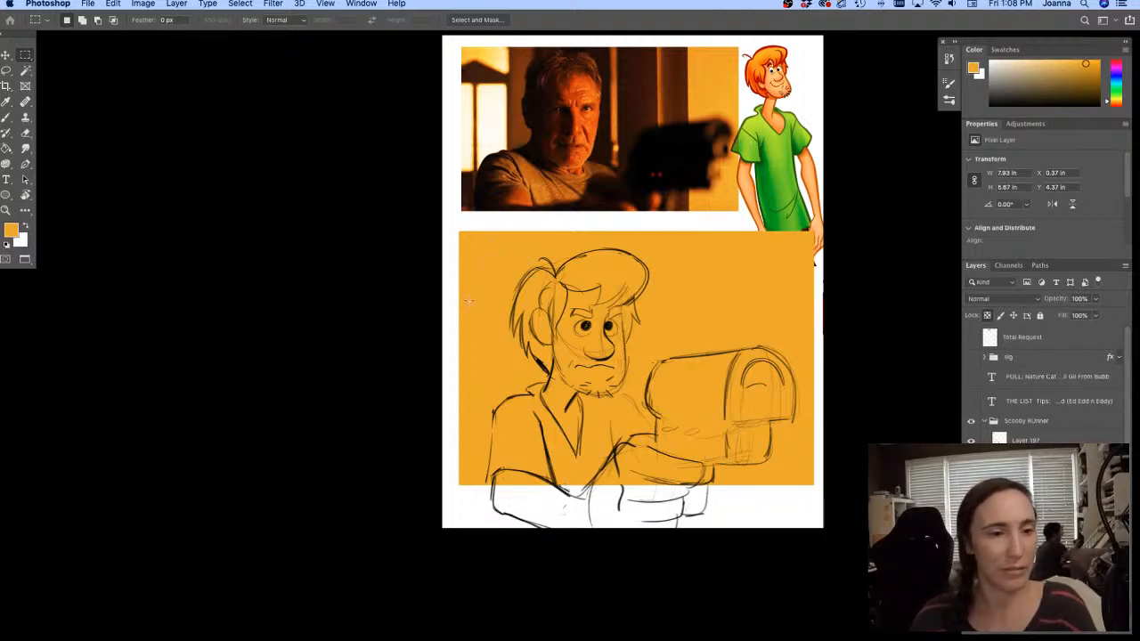
drag(515, 227, 615, 504)
key(i)
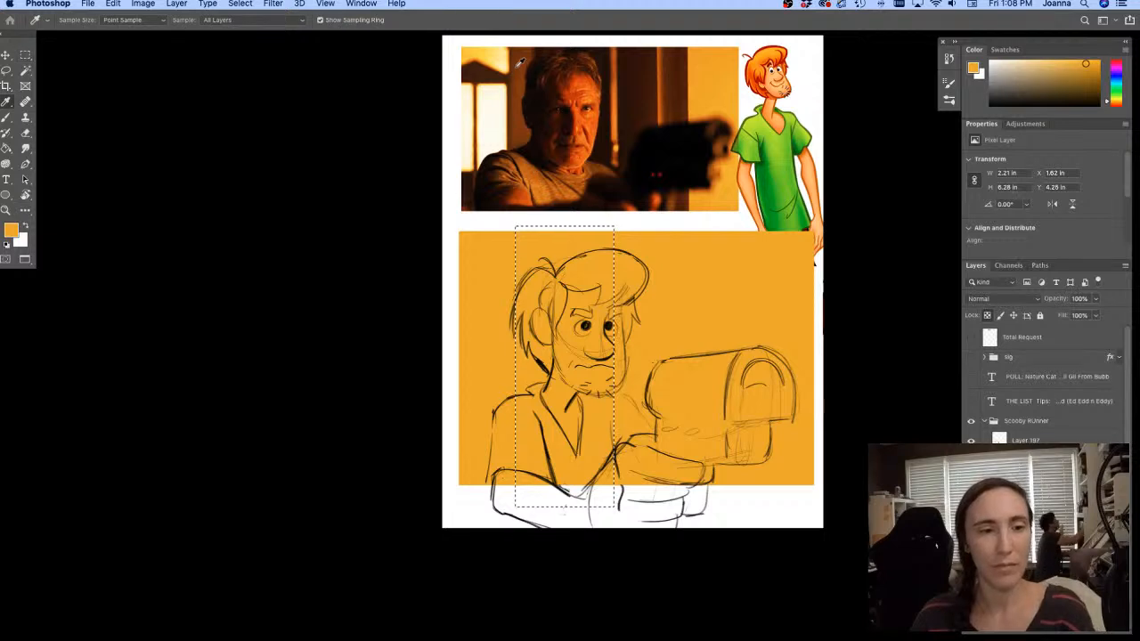
click(519, 66)
key(g)
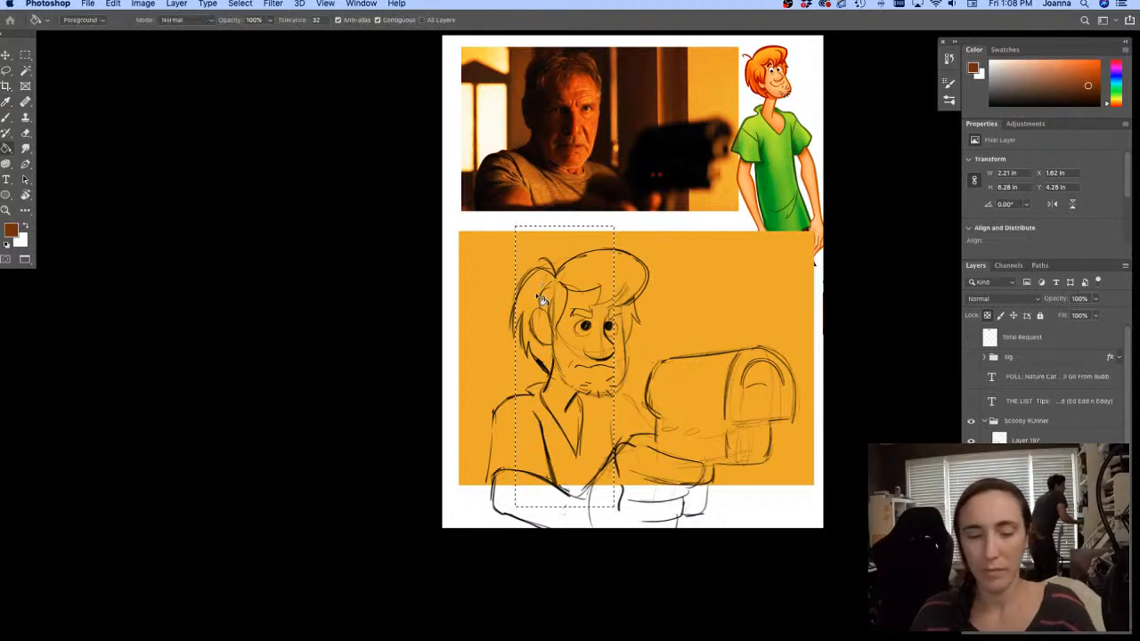
click(535, 301)
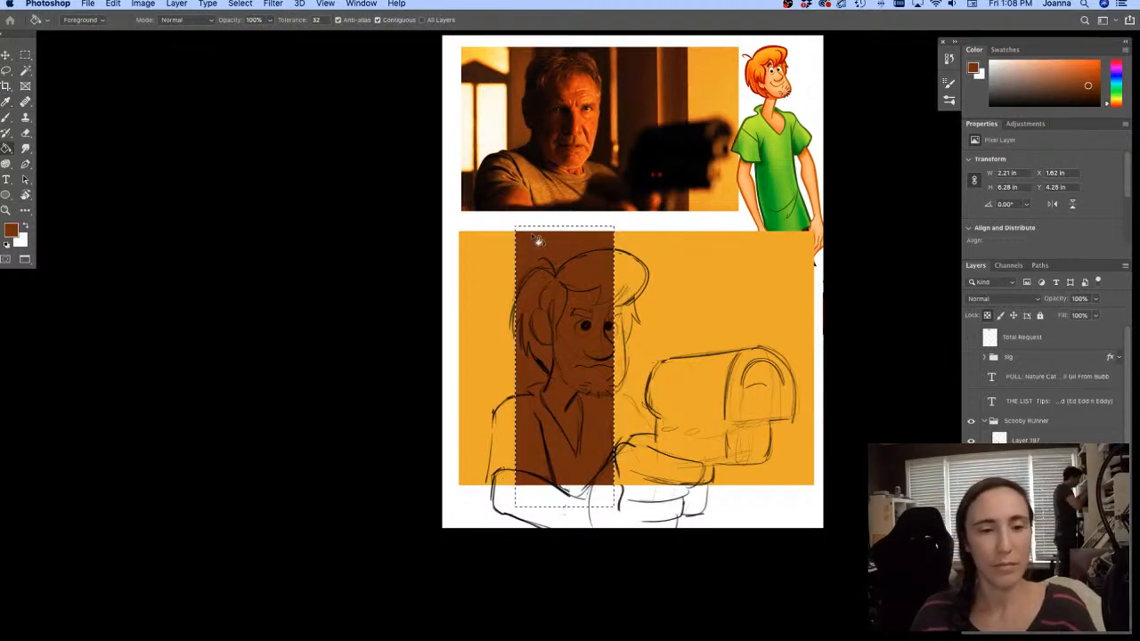
key(m)
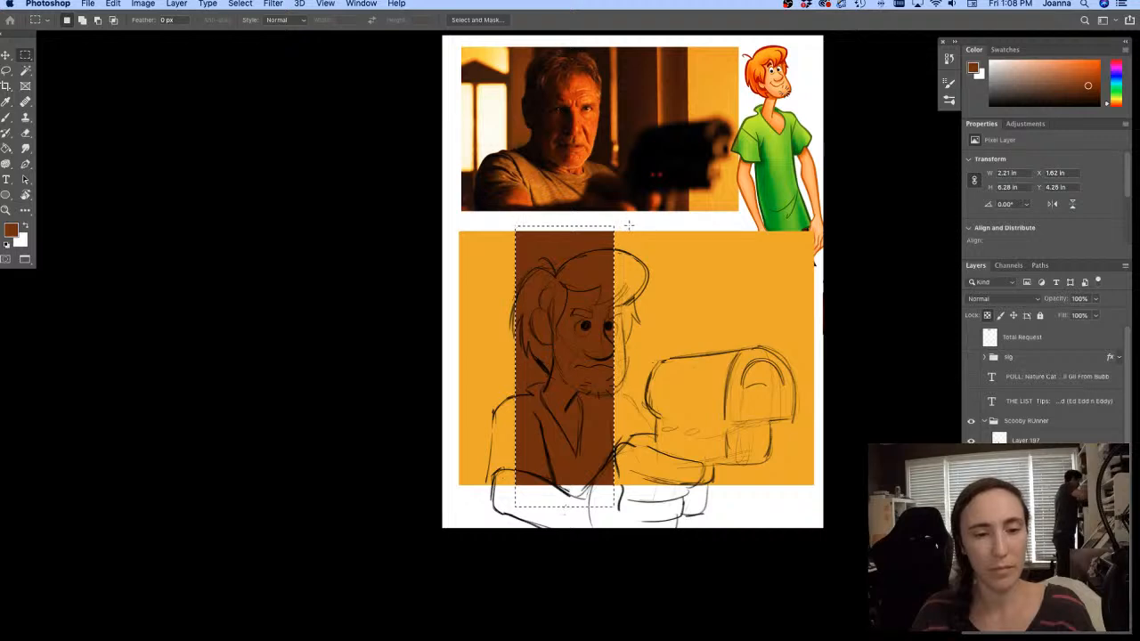
key(super+d)
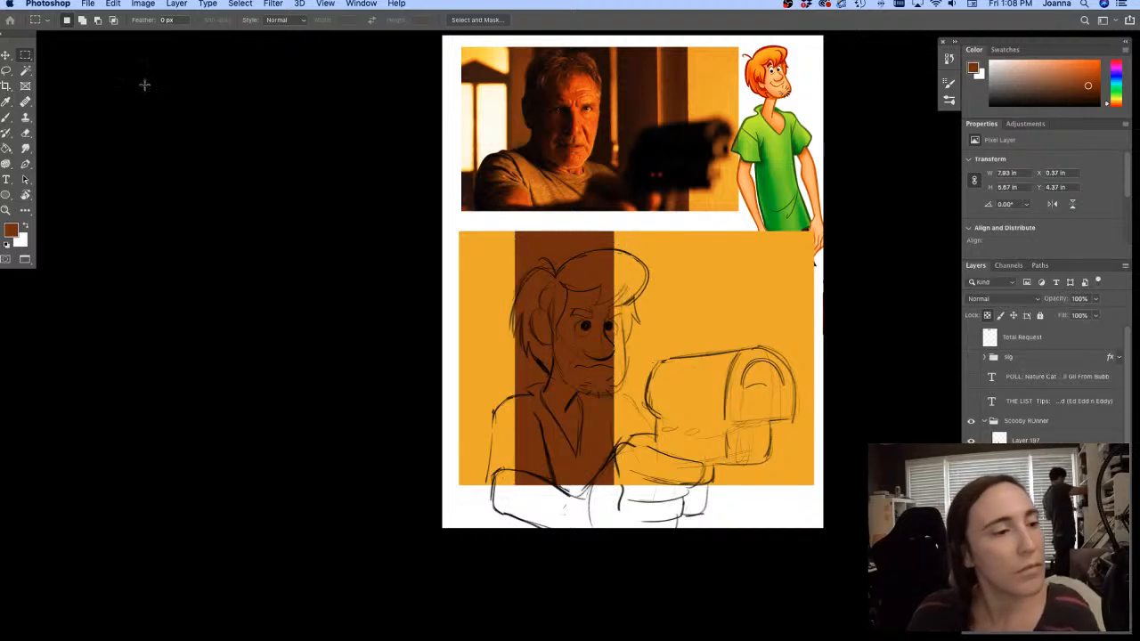
Set the selection feather to 50 px and fill a soft-edged vertical band across the face with very dark brown, then clear the selection
click(139, 19)
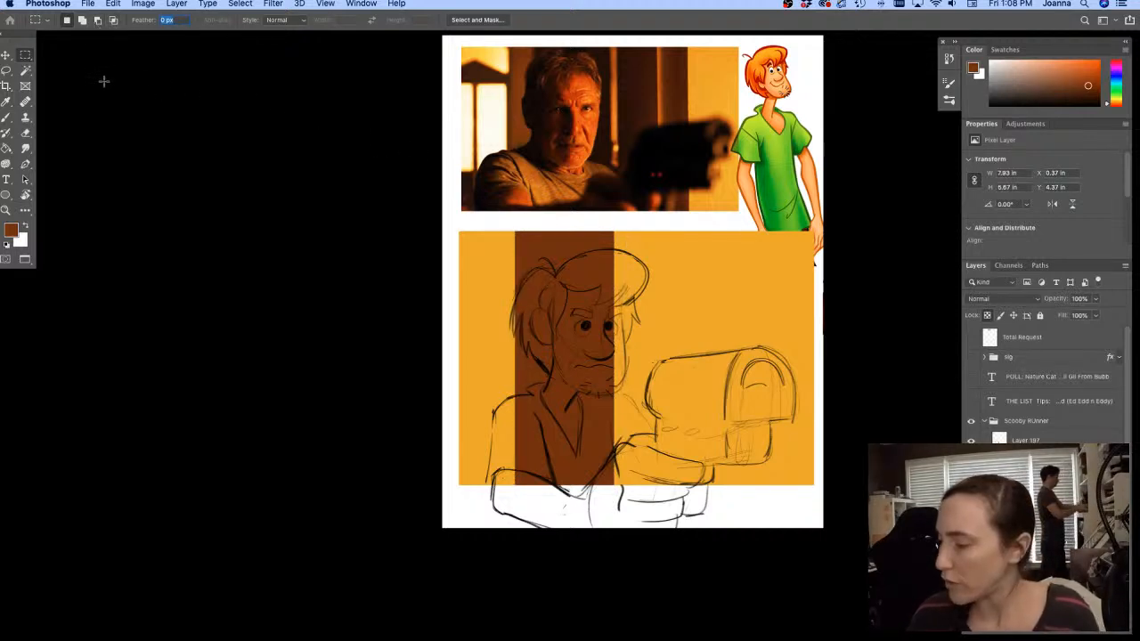
text(50)
key(Return)
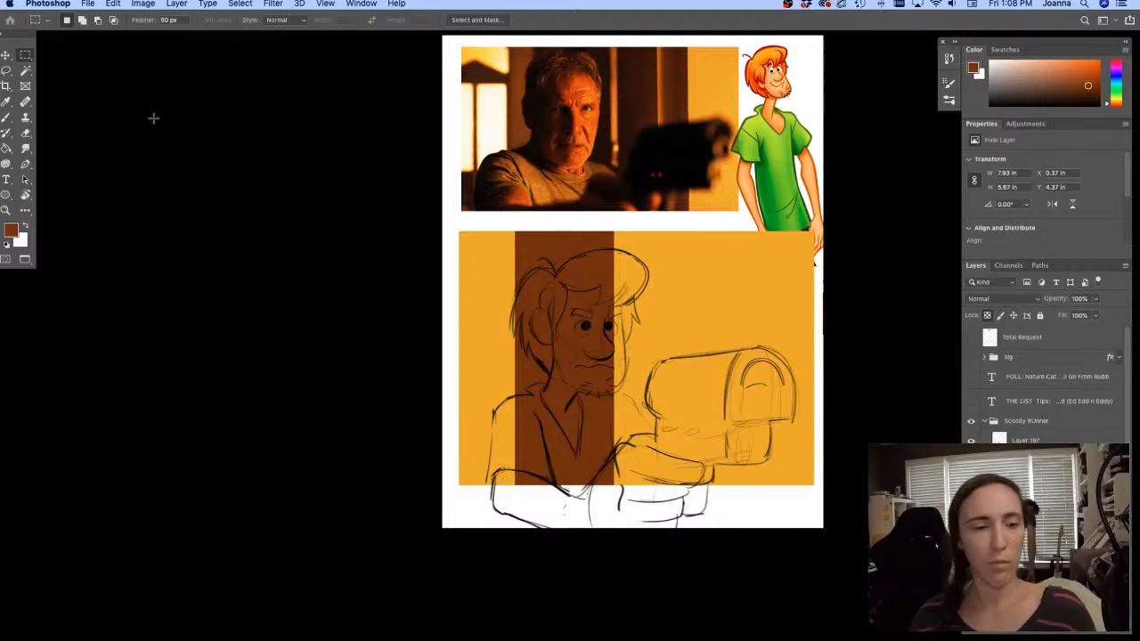
key(f)
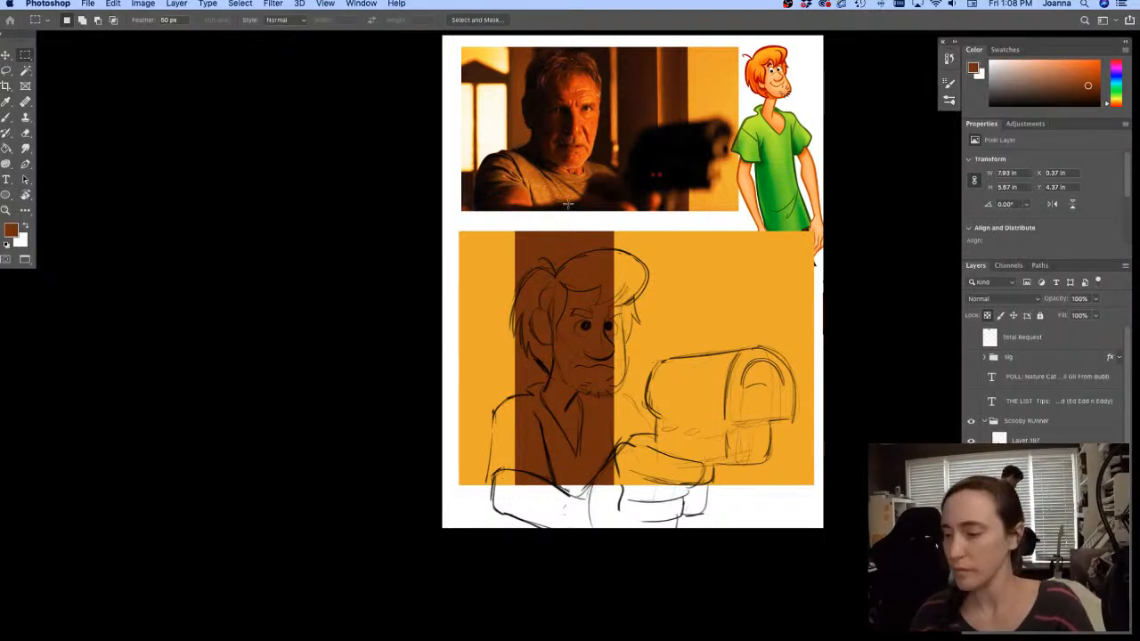
key(b)
key(d)
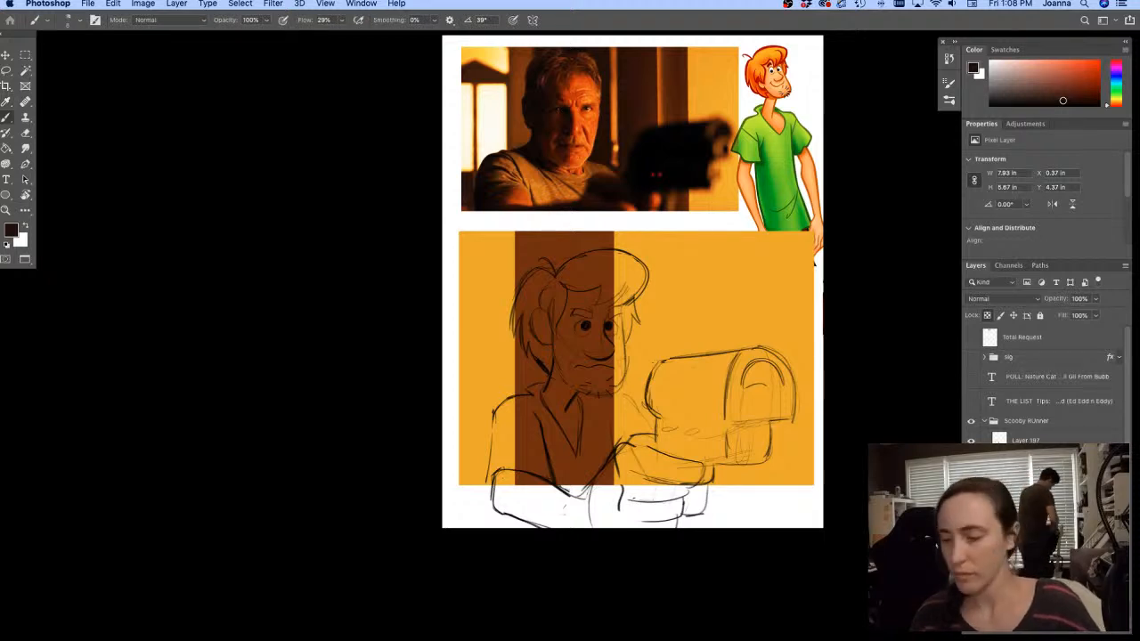
key(m)
mouse_move(654, 226)
mouse_down()
mouse_move(599, 438)
mouse_move(559, 514)
mouse_move(571, 479)
mouse_up()
key(g)
click(584, 432)
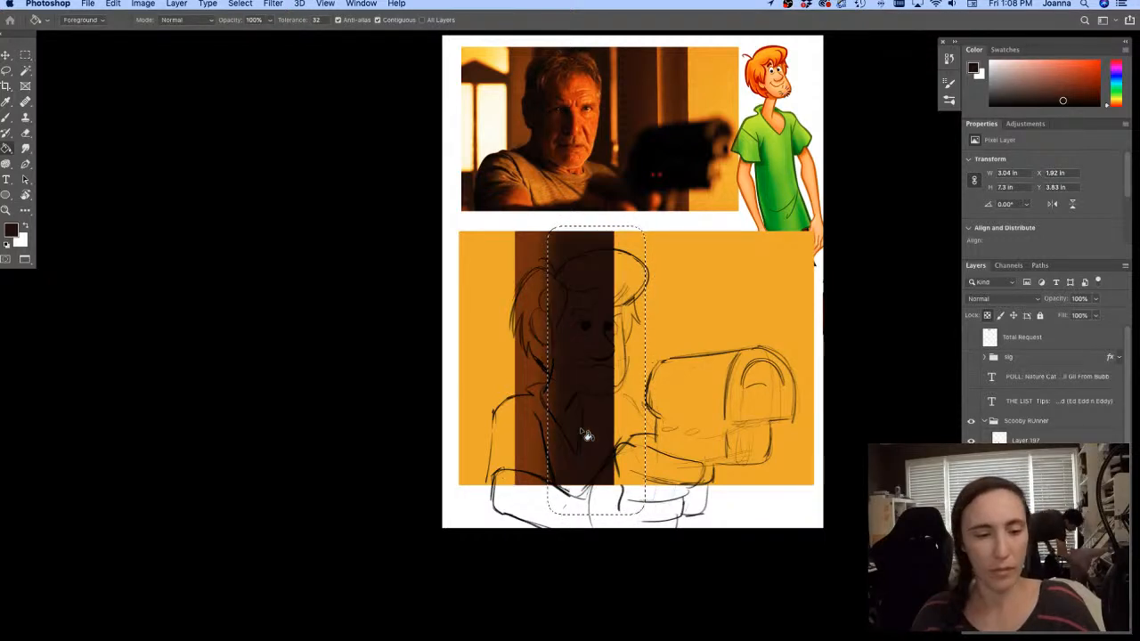
click(627, 438)
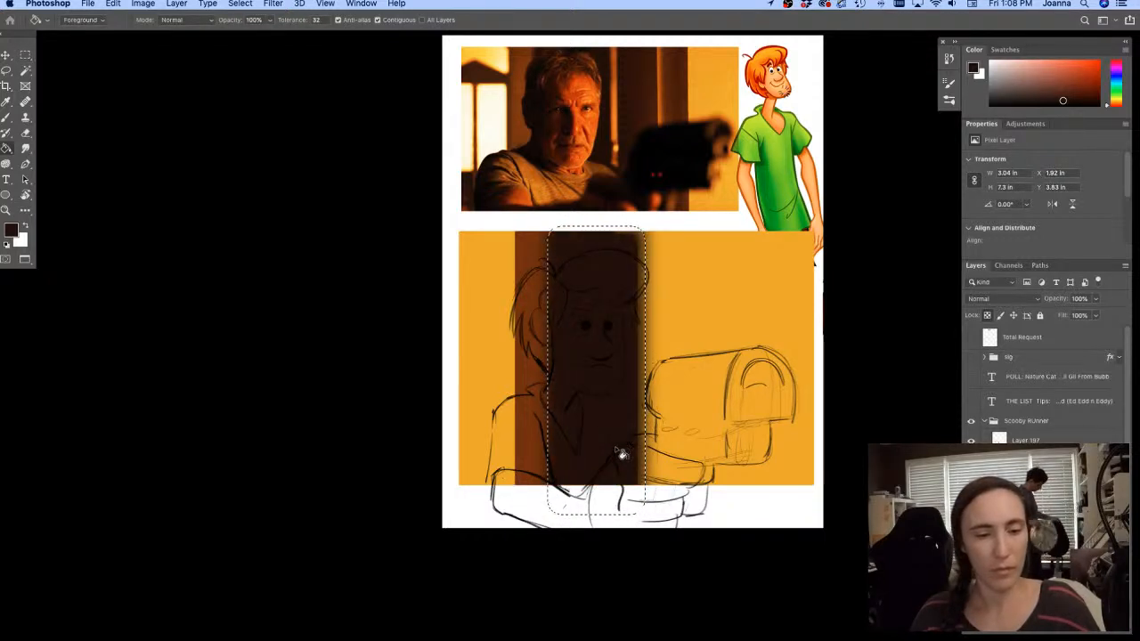
key(ctrl+d)
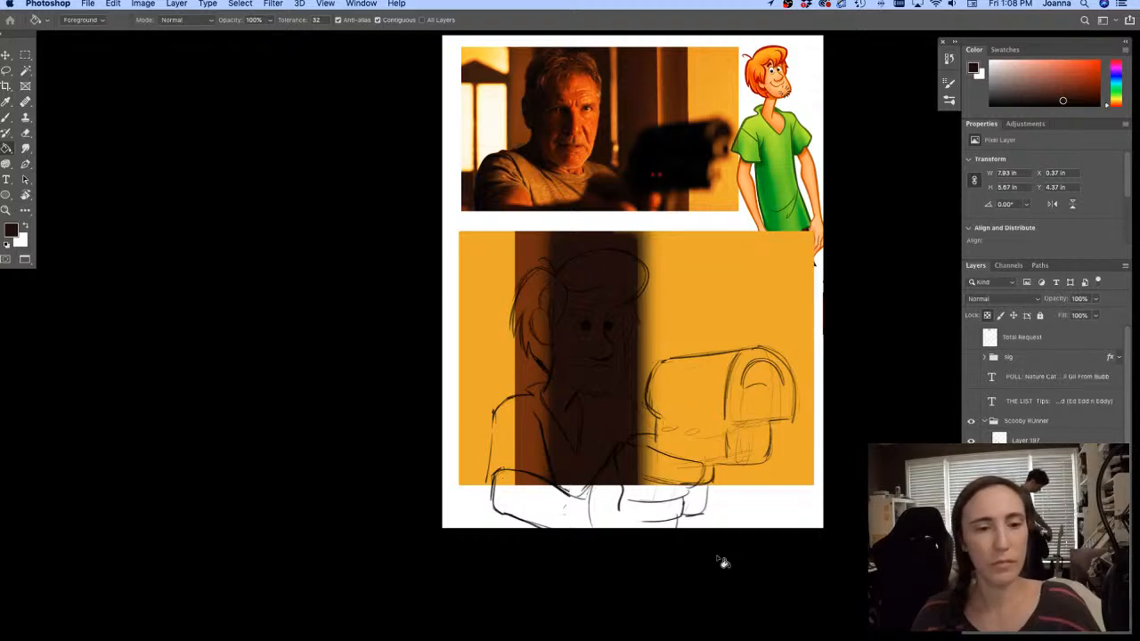
Fill a second feathered dark brown vertical band over the rear of the gun, leaving a thin orange gap beside the first band
key(m)
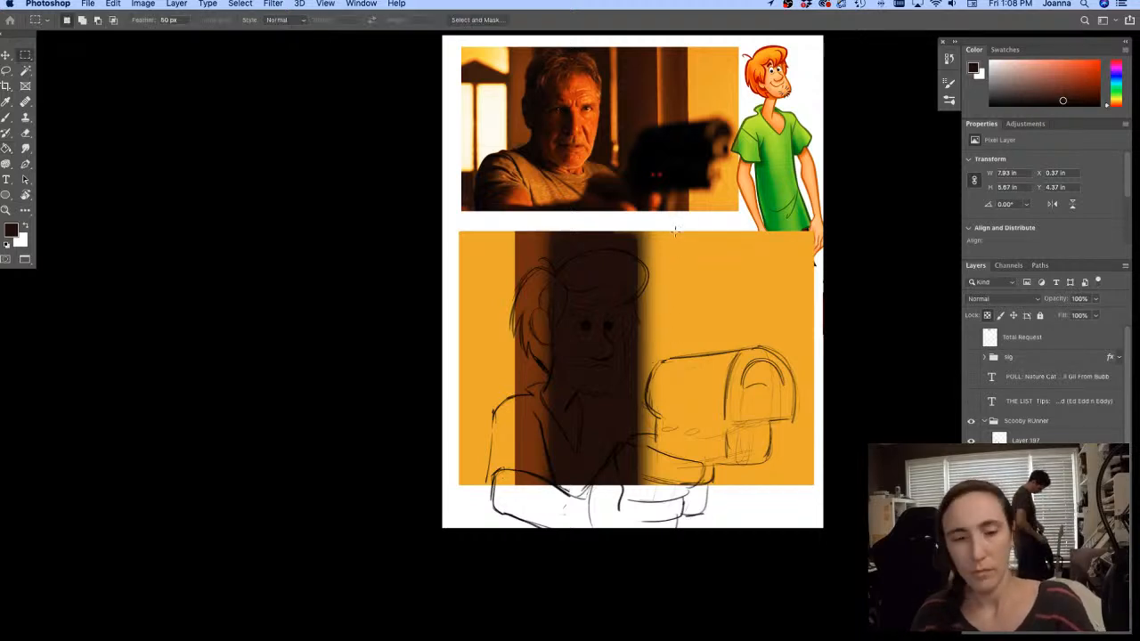
mouse_move(661, 223)
mouse_down()
mouse_move(710, 526)
mouse_move(693, 486)
mouse_up()
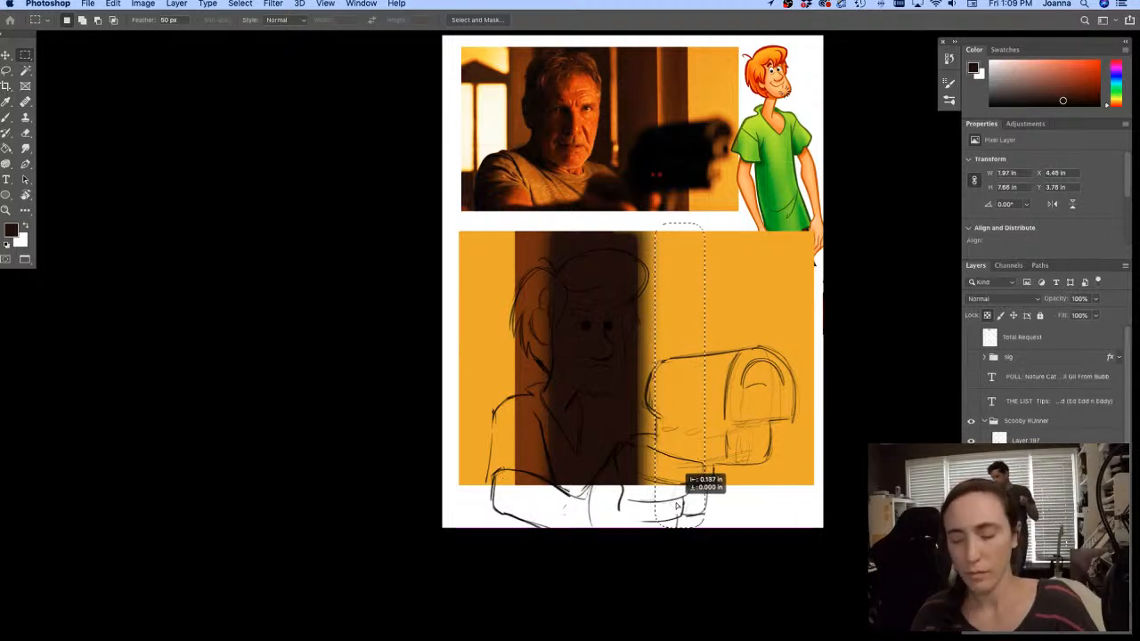
key(g)
click(685, 406)
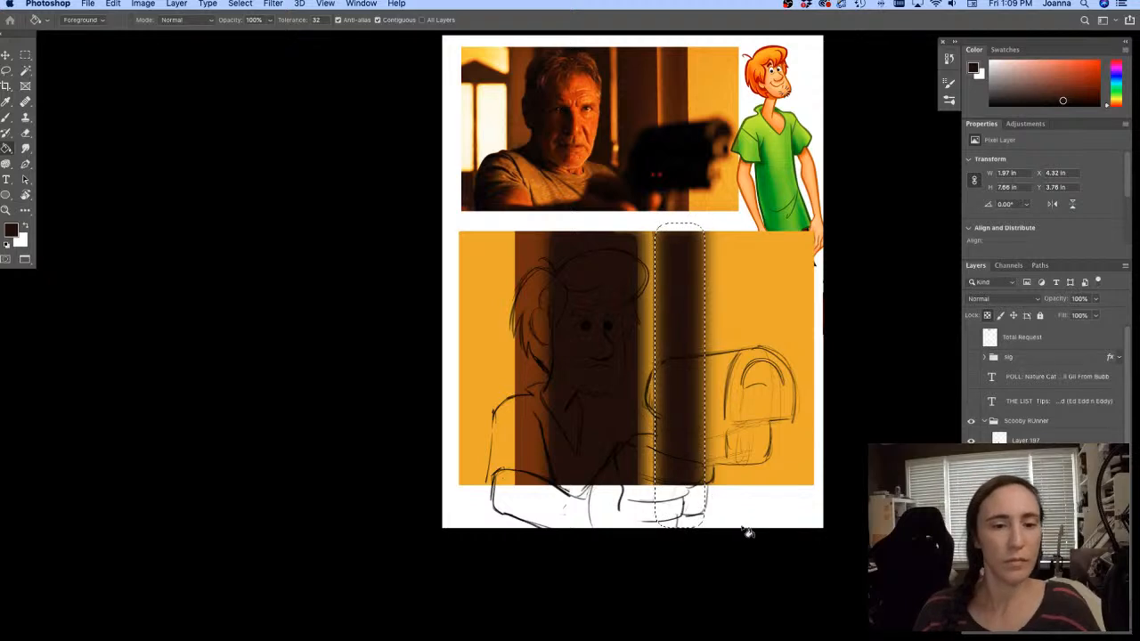
key(ctrl+d)
Add a narrow vertical stripe with 25 px feather beside the dark band, filled with the medium brown sampled from the band behind the head
key(m)
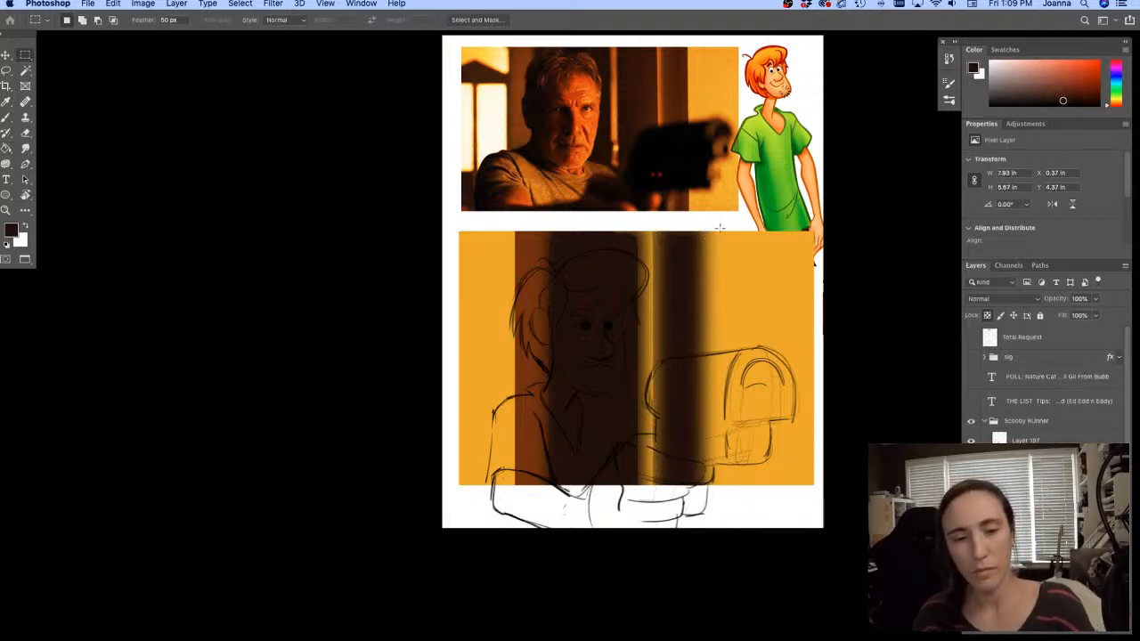
mouse_move(724, 230)
mouse_down()
mouse_move(731, 486)
mouse_move(731, 474)
mouse_up()
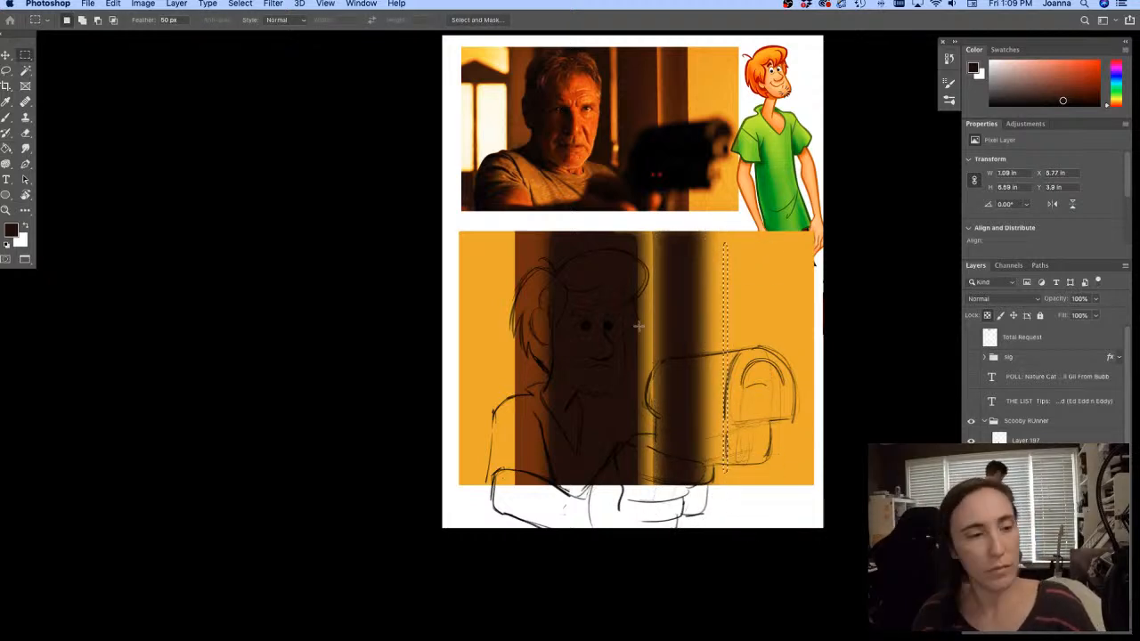
click(169, 19)
text(25)
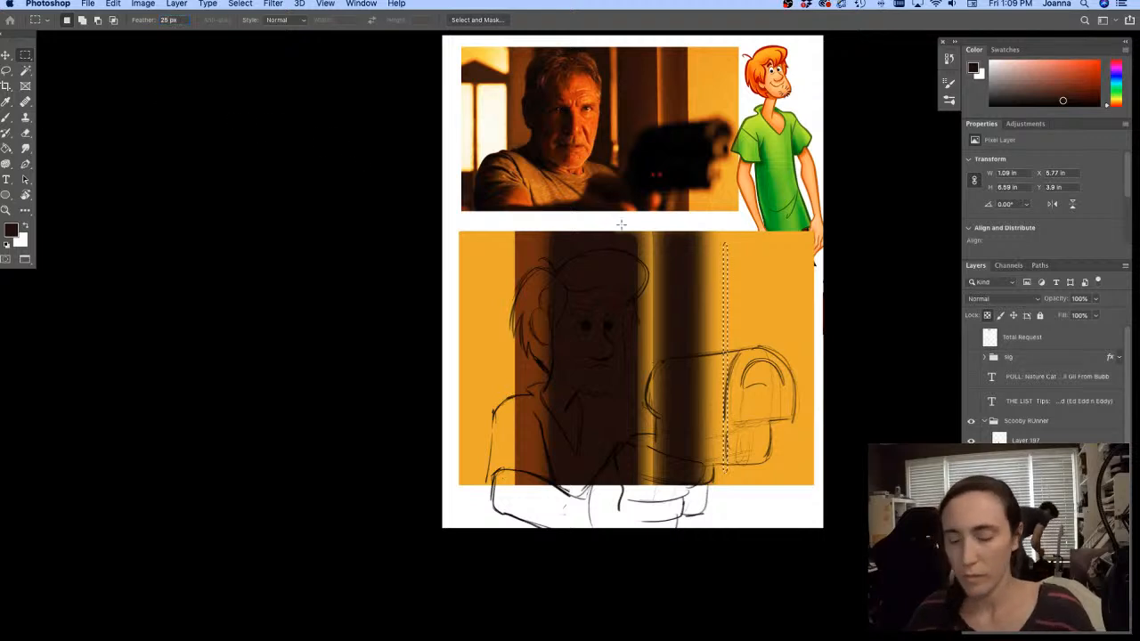
click(688, 240)
drag(721, 227, 731, 498)
key(g)
alt+click(527, 237)
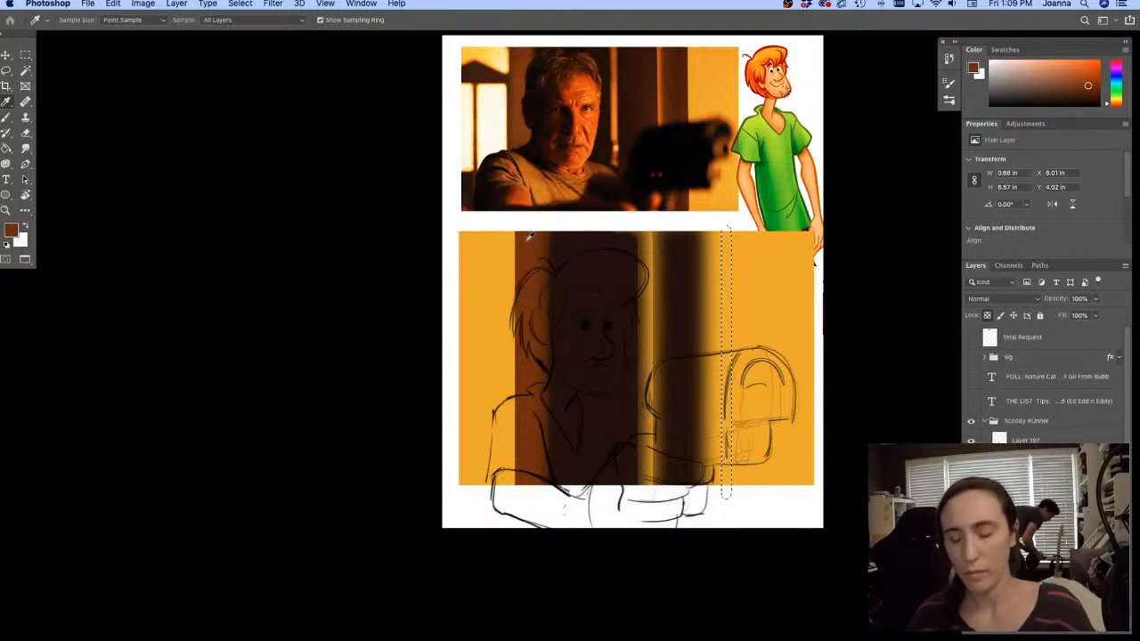
click(730, 283)
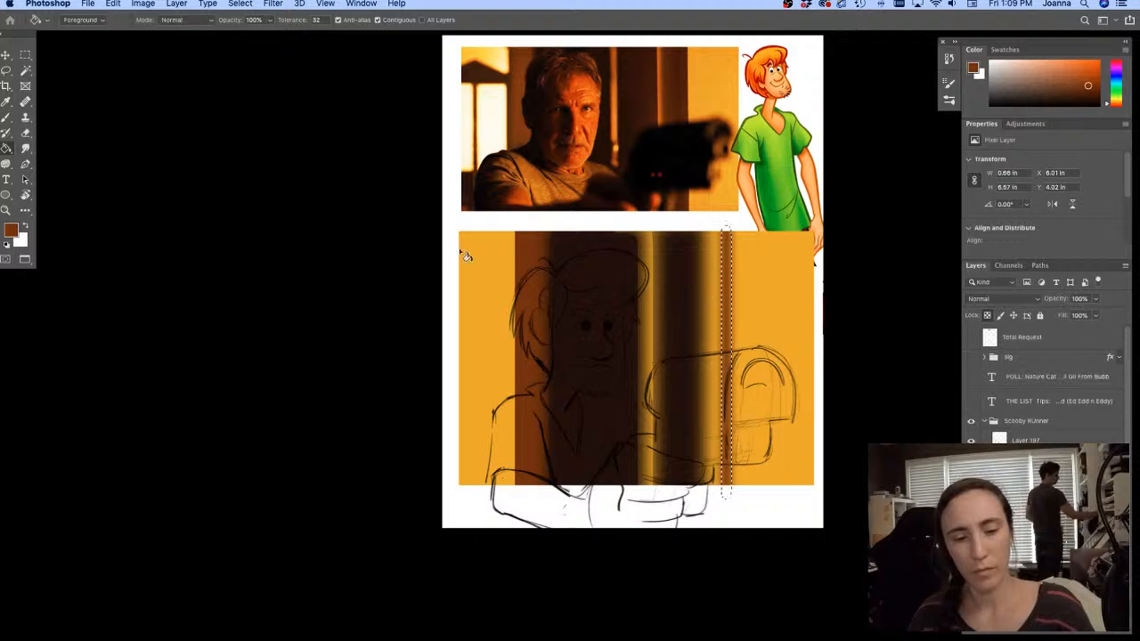
key(super+d)
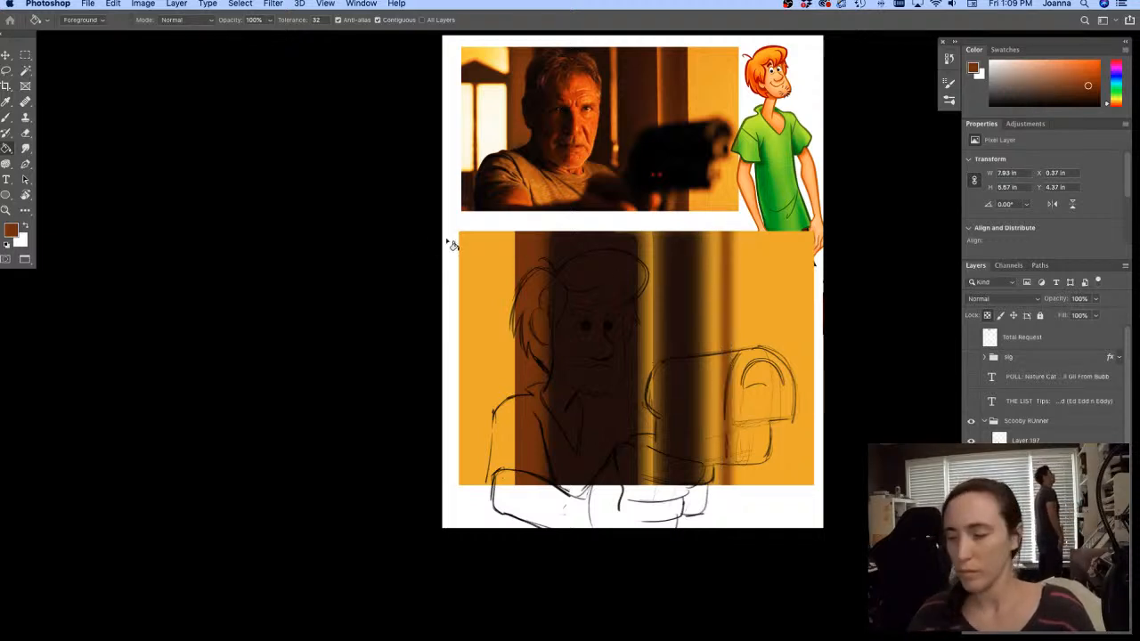
Outline the photo's window frame with the Polygonal Lasso beside the character: a peaked top bar, a thin vertical post and a wide base block
key(l)
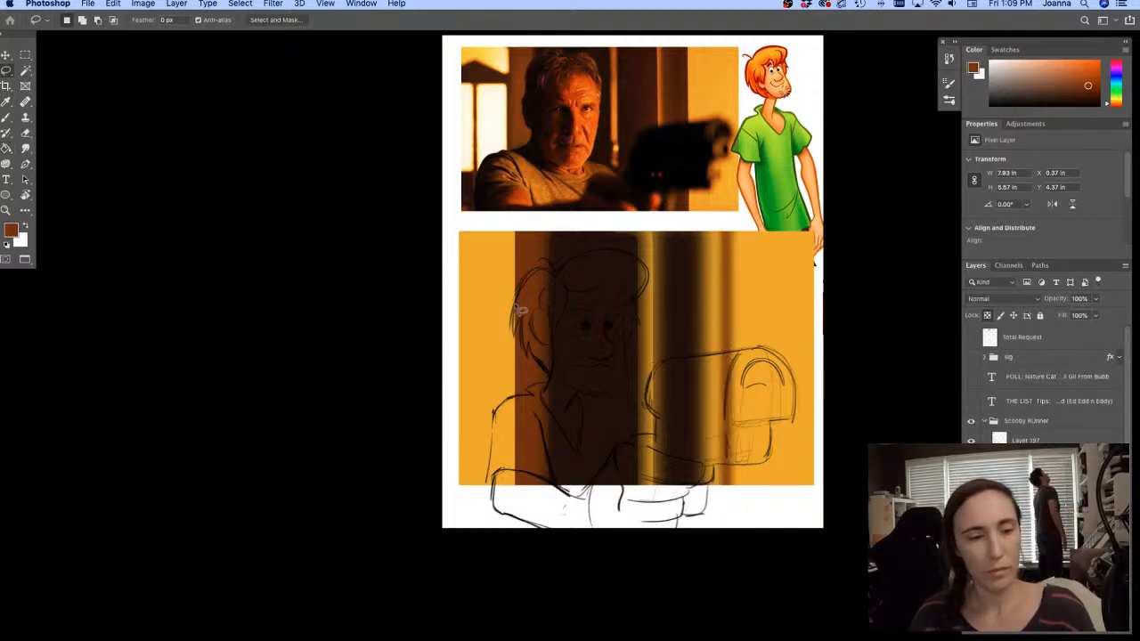
click(6, 72)
click(31, 81)
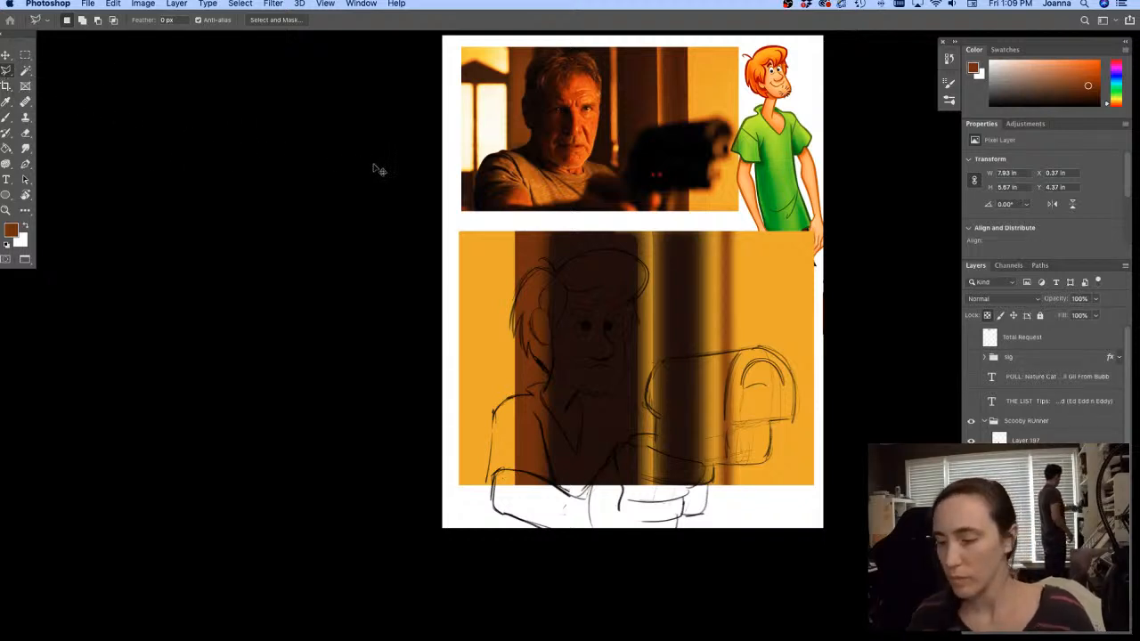
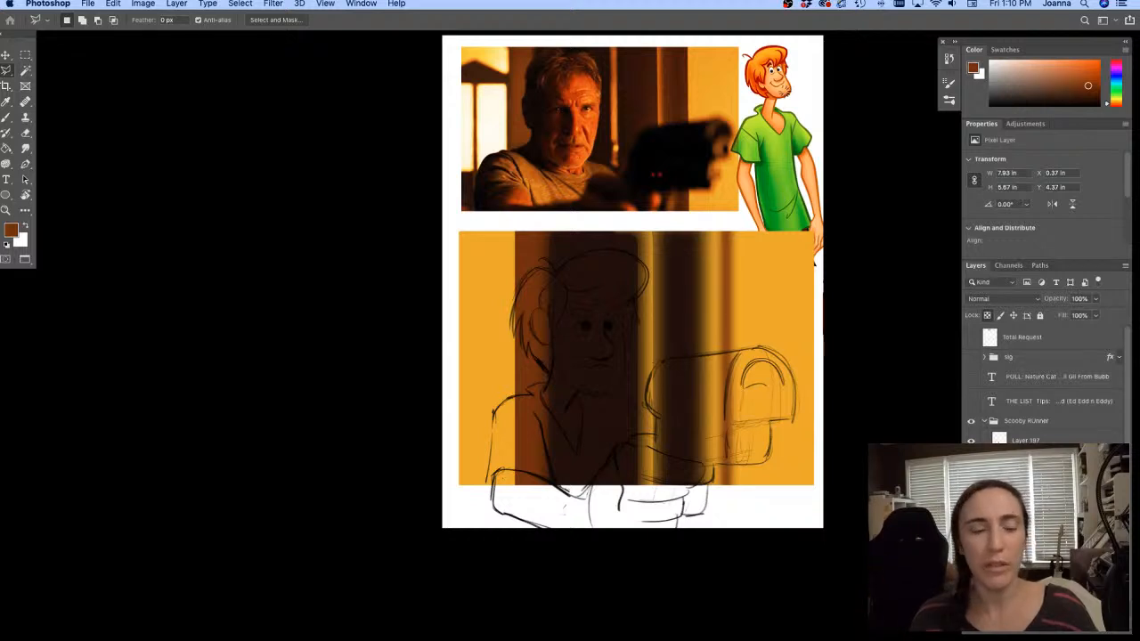
click(518, 290)
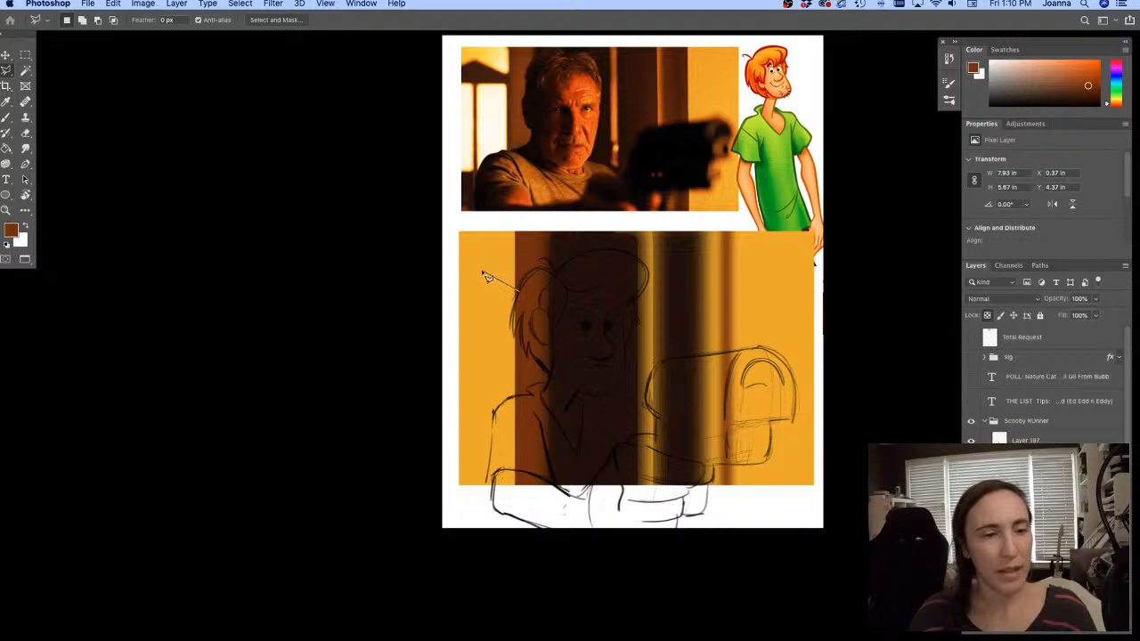
click(481, 269)
click(447, 293)
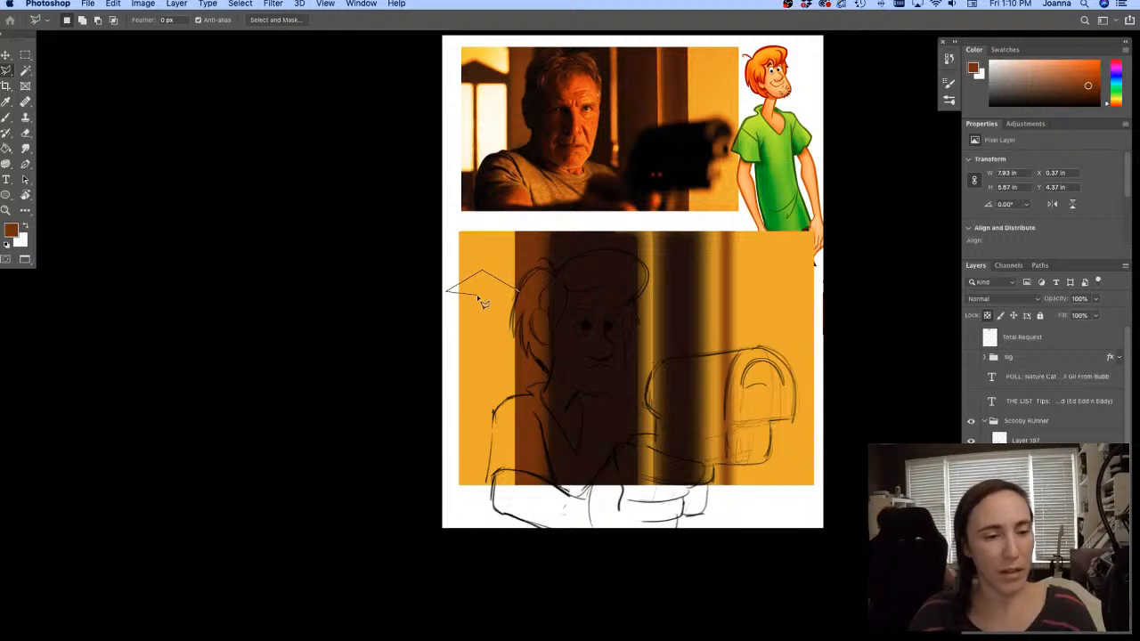
click(479, 295)
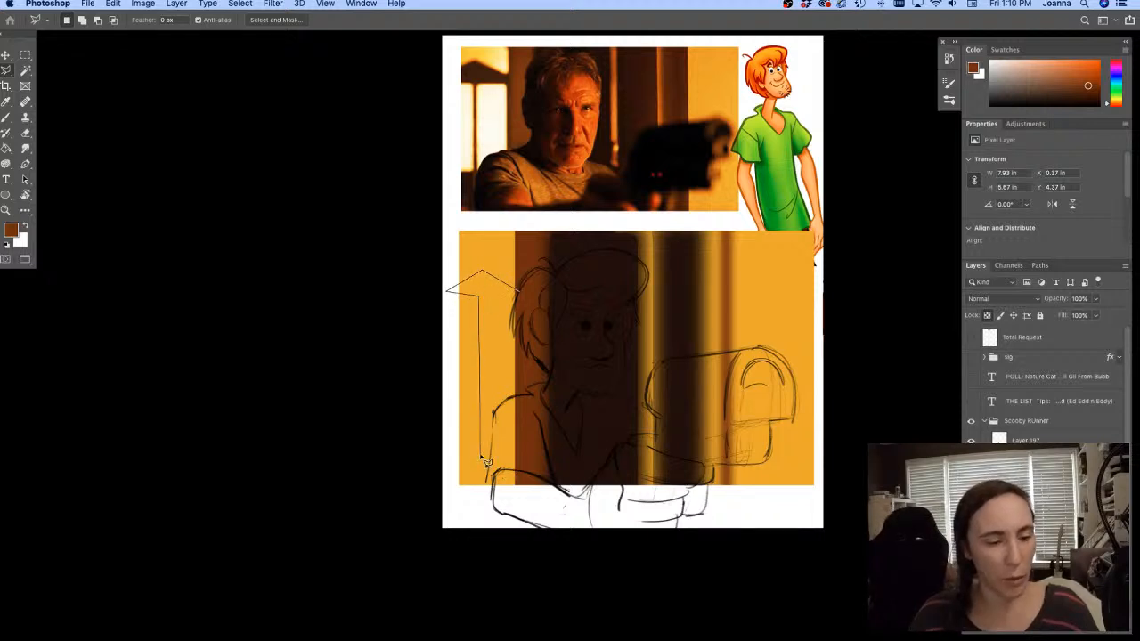
click(480, 453)
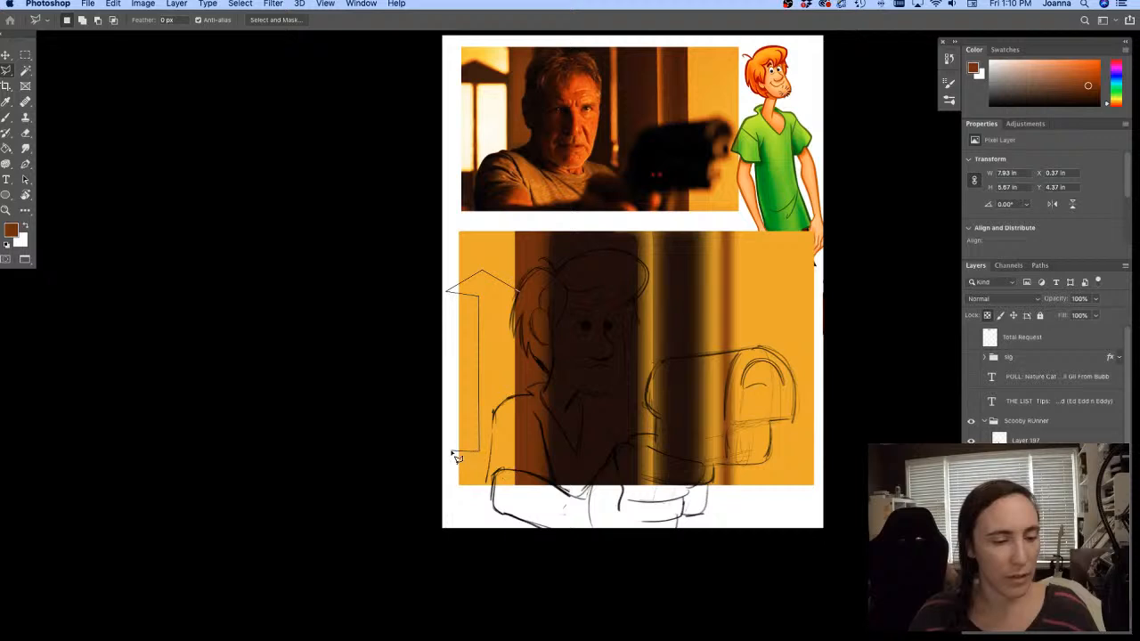
click(450, 452)
click(450, 497)
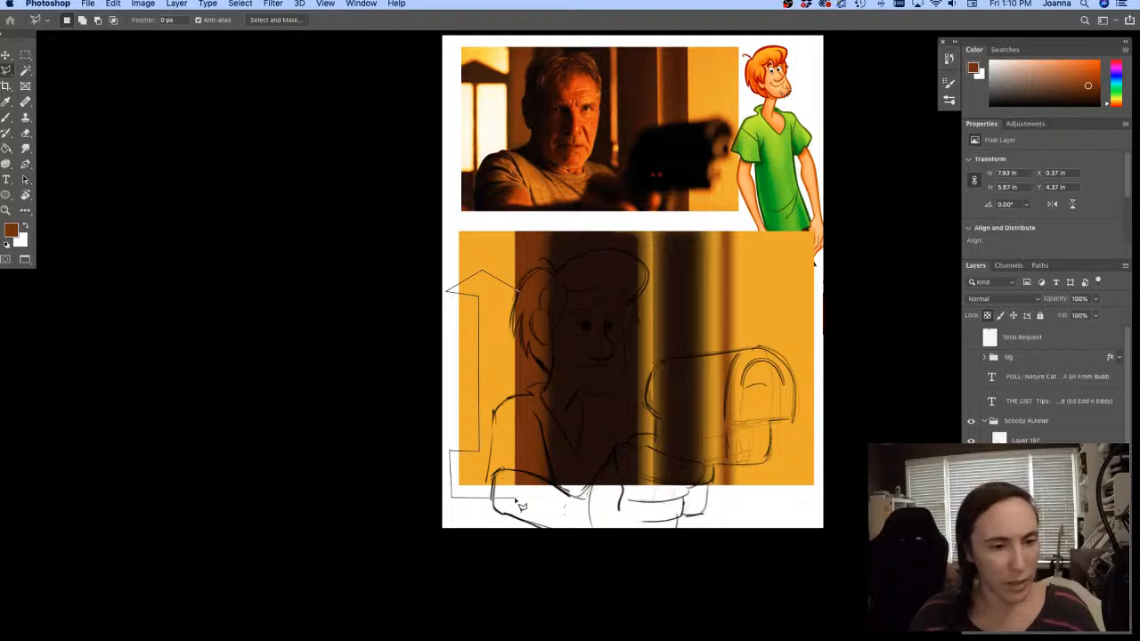
click(518, 497)
click(519, 454)
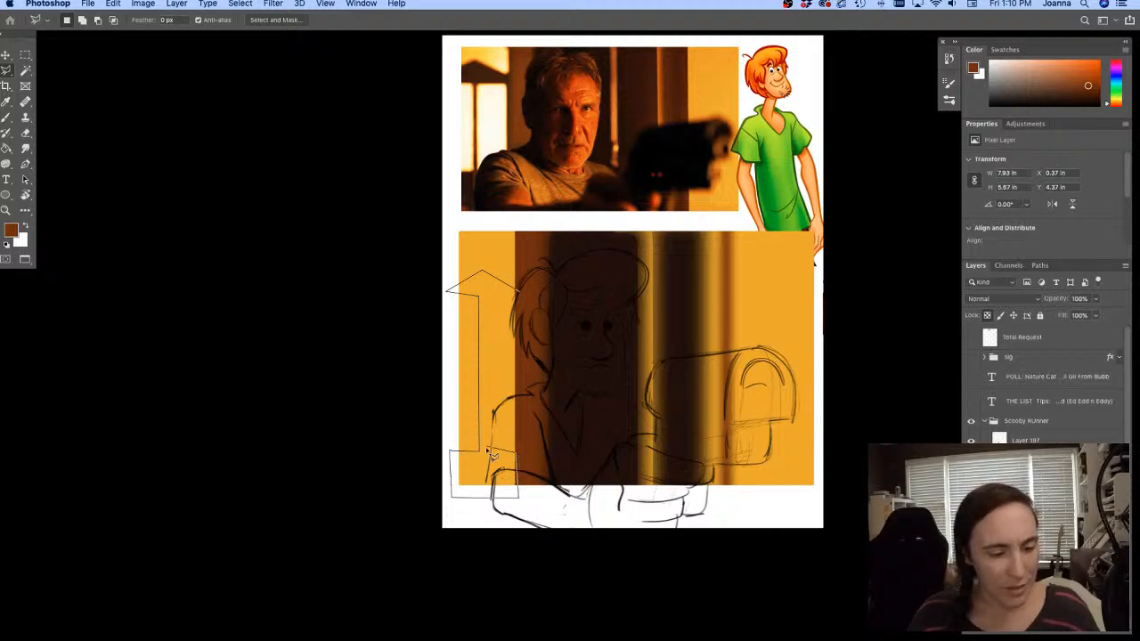
click(488, 454)
click(489, 294)
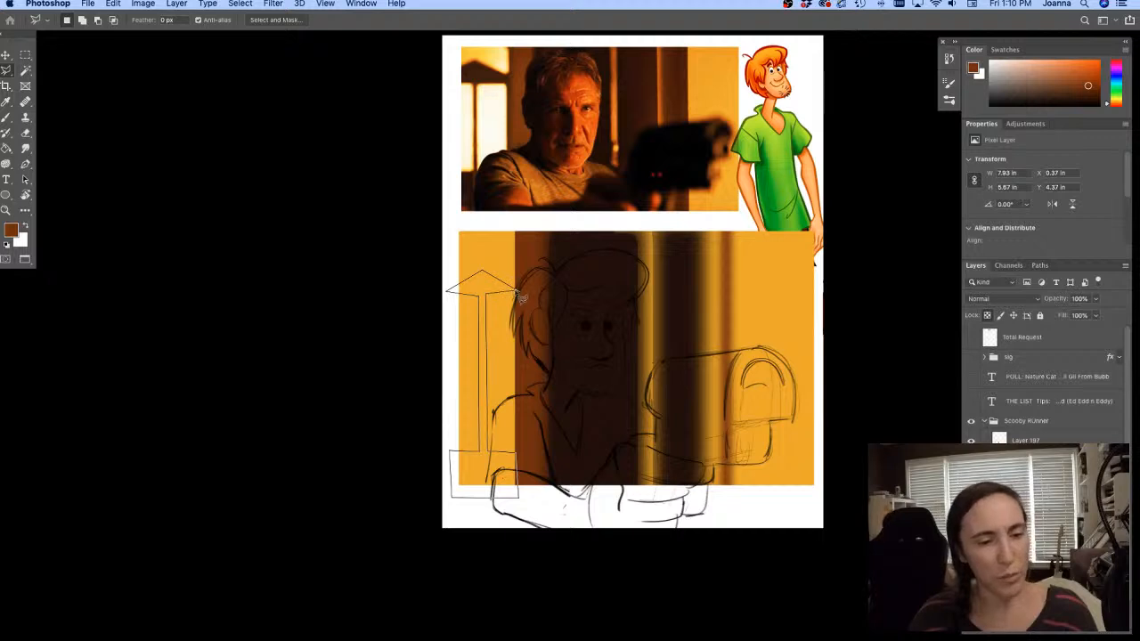
click(522, 292)
Fill the window frame selection with the medium brown and clear the selection
key(g)
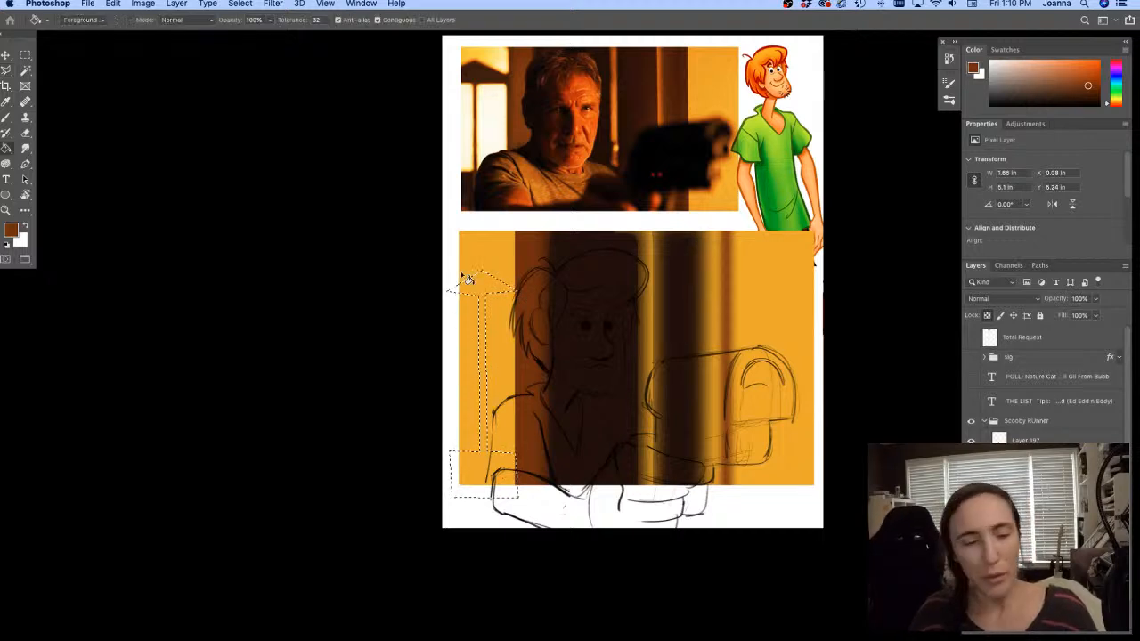
click(479, 287)
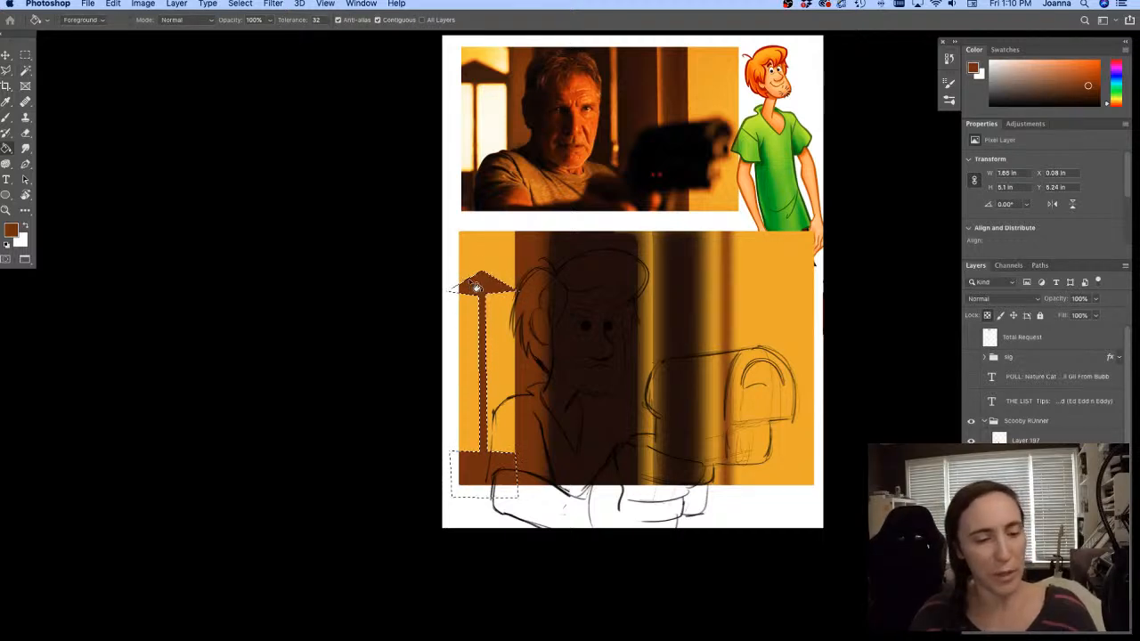
key(super+d)
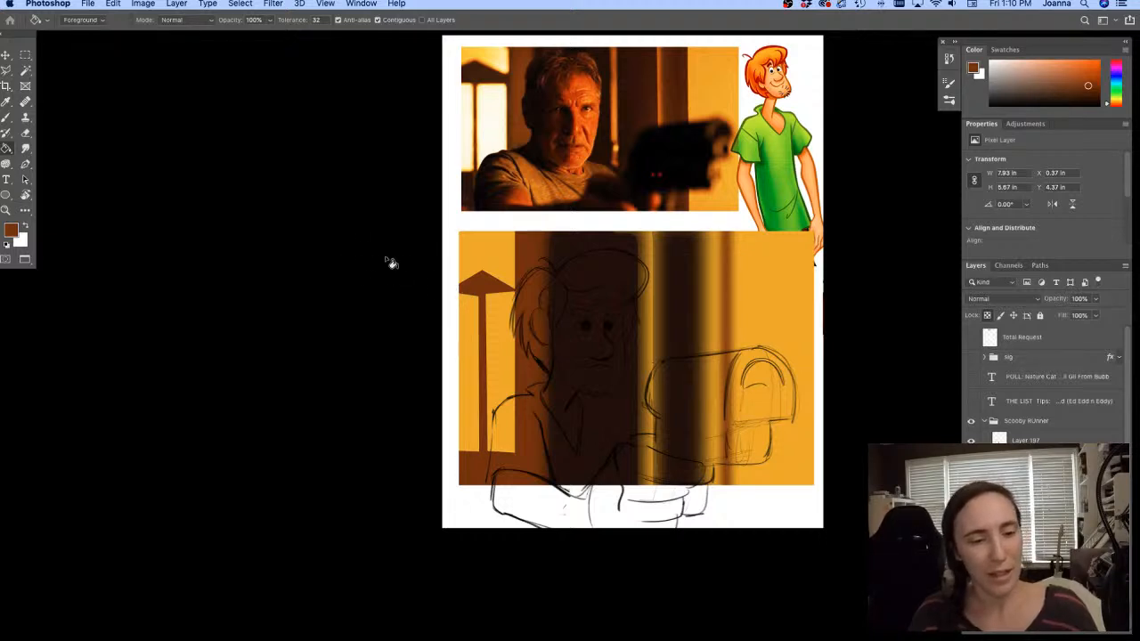
Select the peaked top bar of the window frame with the Lasso, fill it with the medium brown and clear the selection
key(m)
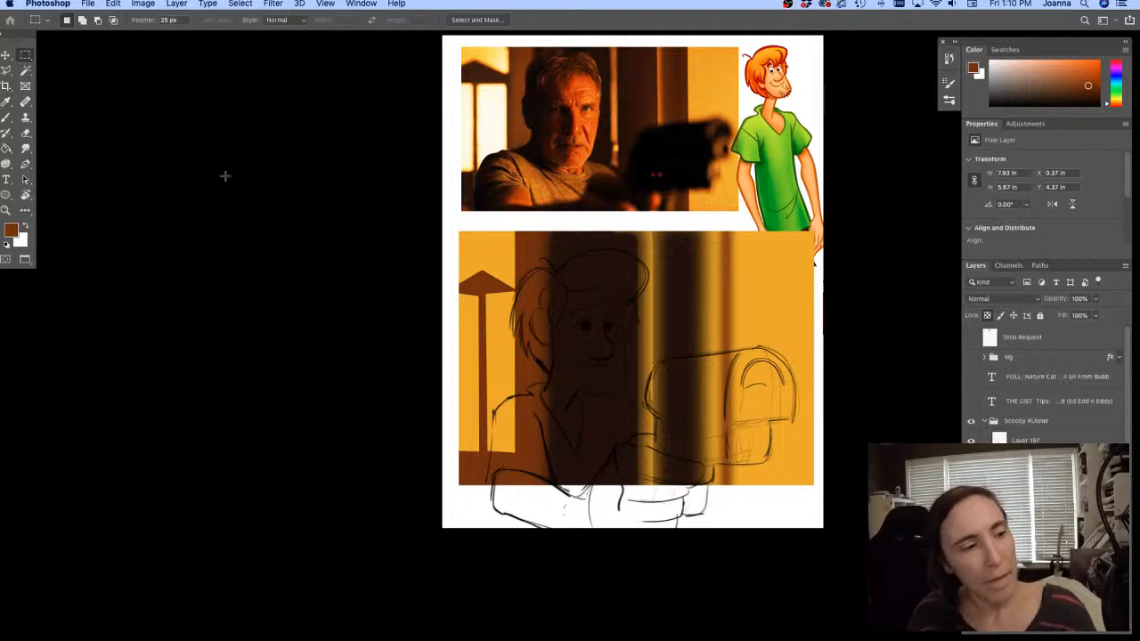
click(6, 69)
mouse_move(519, 296)
mouse_down()
mouse_move(483, 272)
mouse_move(436, 297)
mouse_move(532, 305)
mouse_up()
key(g)
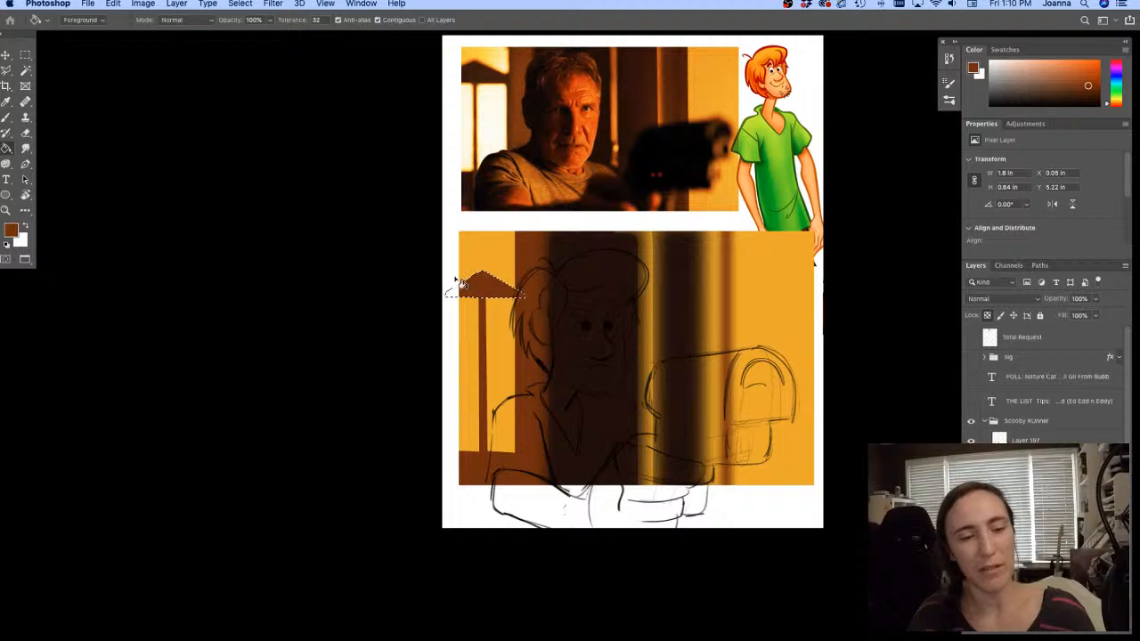
key(super+d)
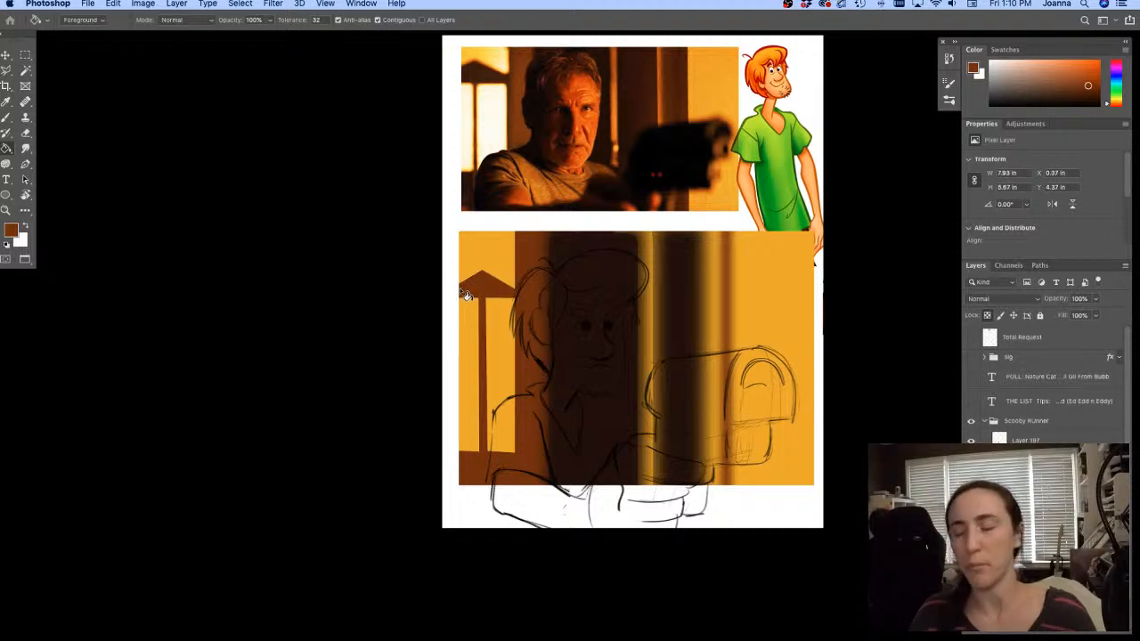
Fill the window pane nearest the character with the near-white sampled from the photo's window, using a rectangular selection with 50 px feather
key(b)
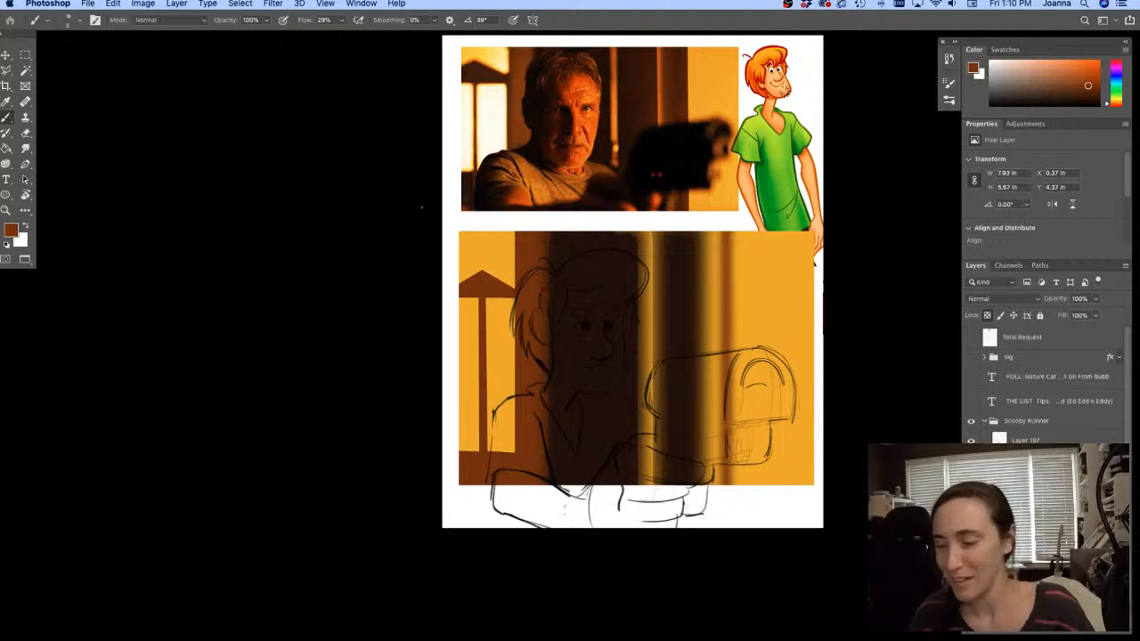
key(i)
click(489, 133)
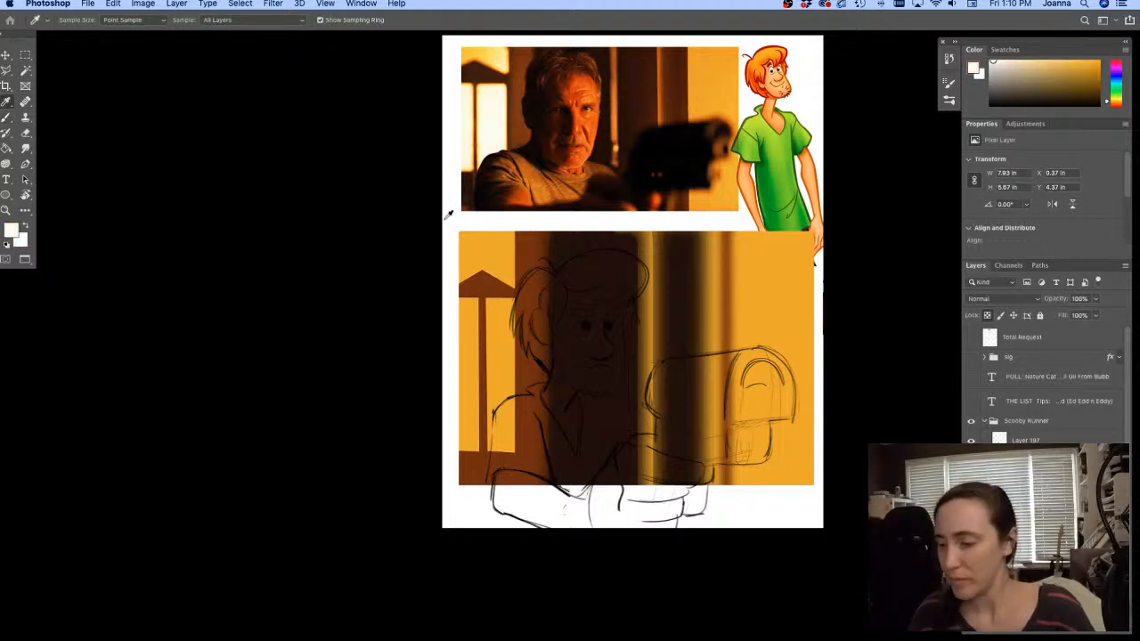
key(m)
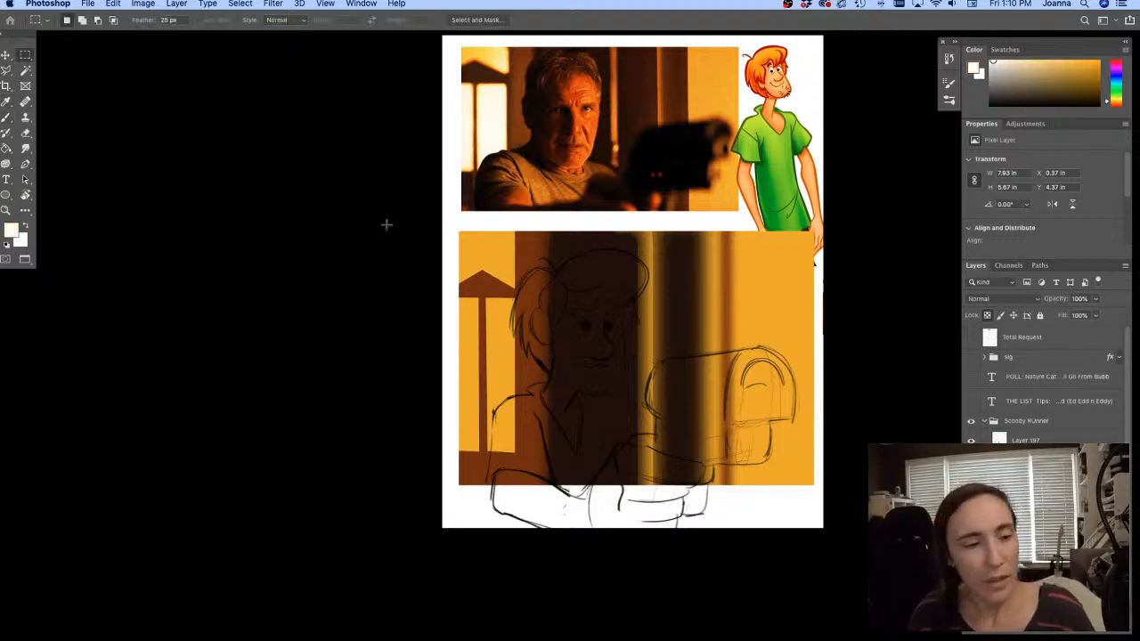
double_click(169, 20)
text(50)
key(Return)
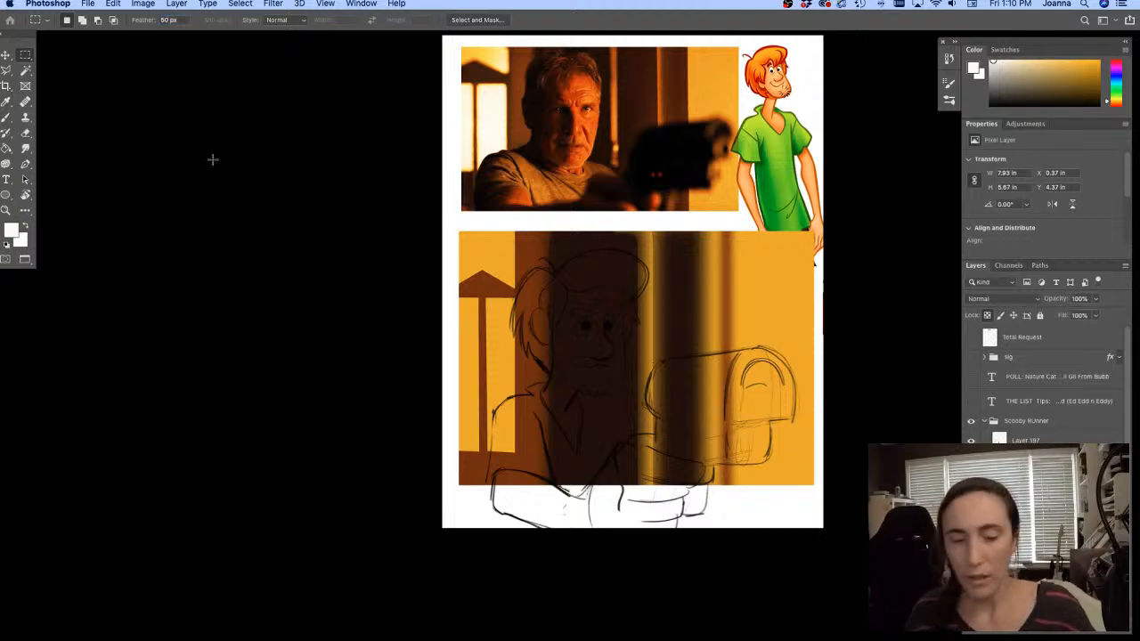
drag(485, 299, 516, 452)
key(g)
click(505, 427)
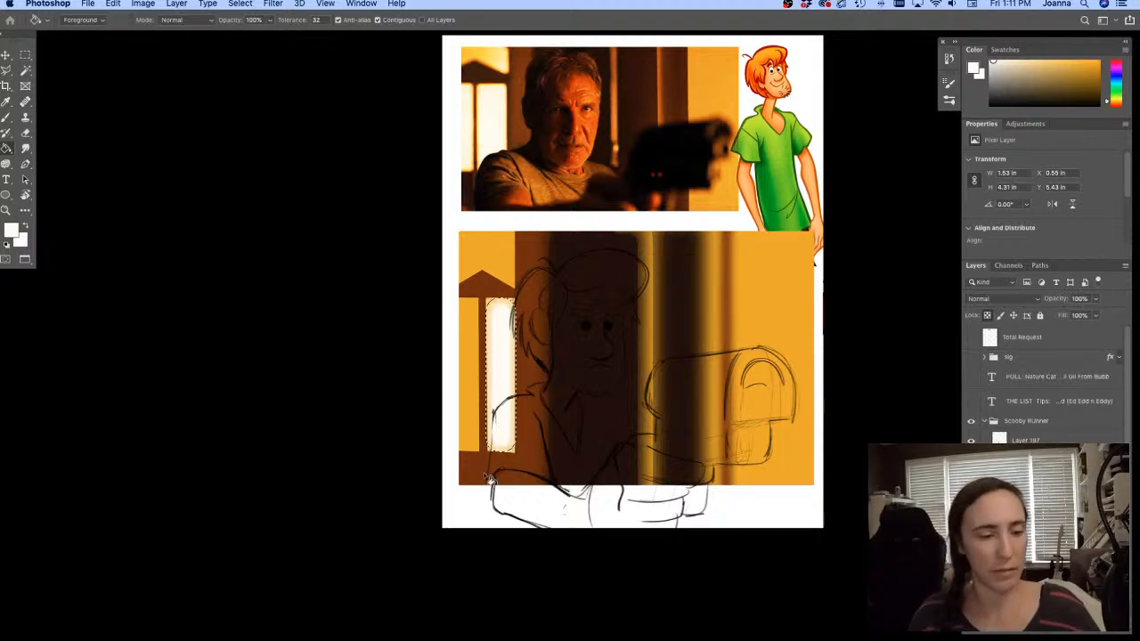
key(super+z)
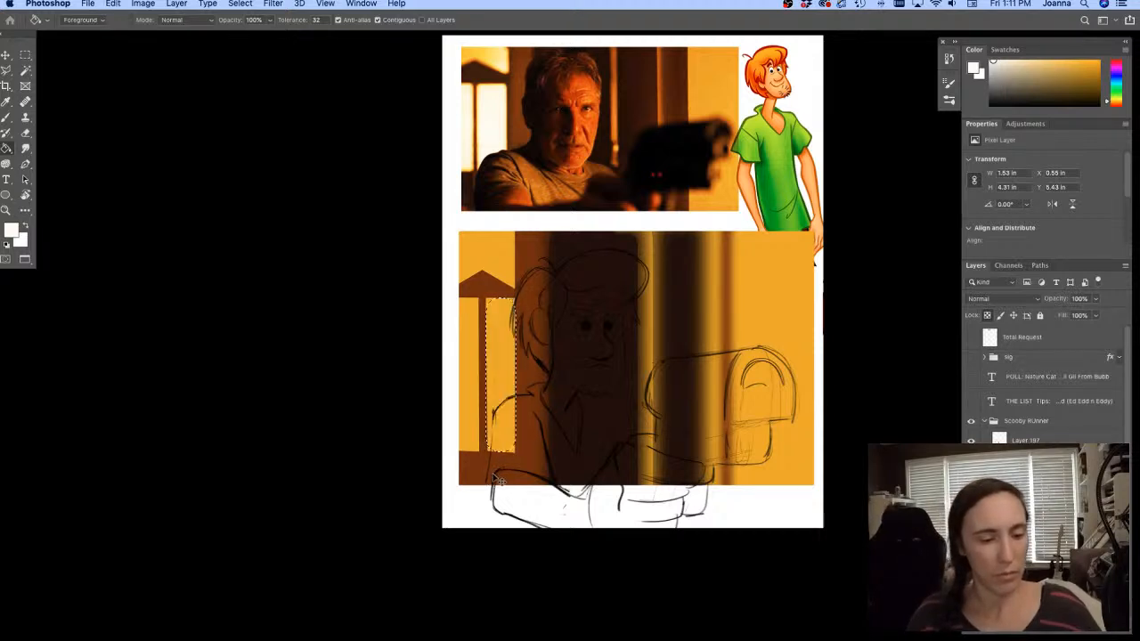
key(super+shift+z)
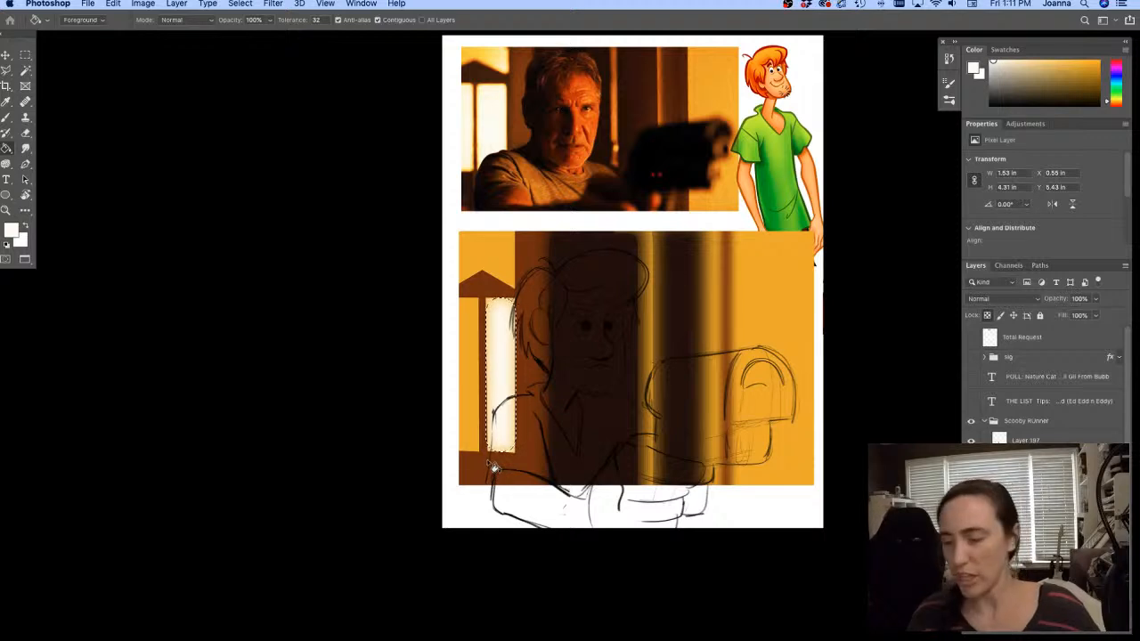
Fill the pane on the far side of the window post with the same feathered near-white, clear the selection and reset the colours
key(m)
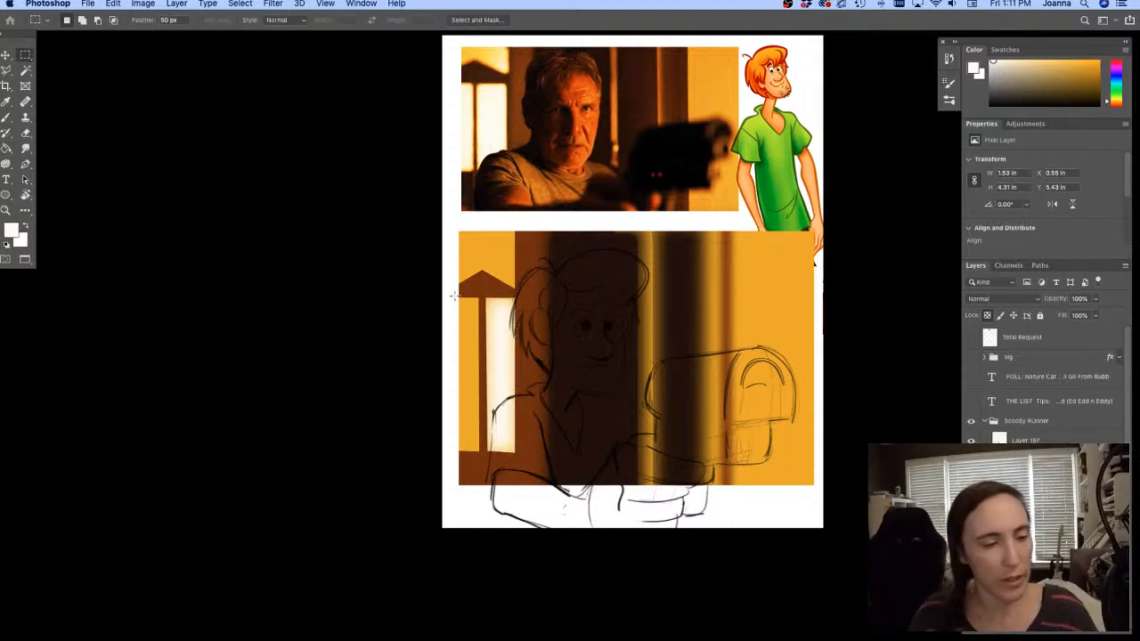
drag(452, 295, 476, 448)
key(g)
click(464, 427)
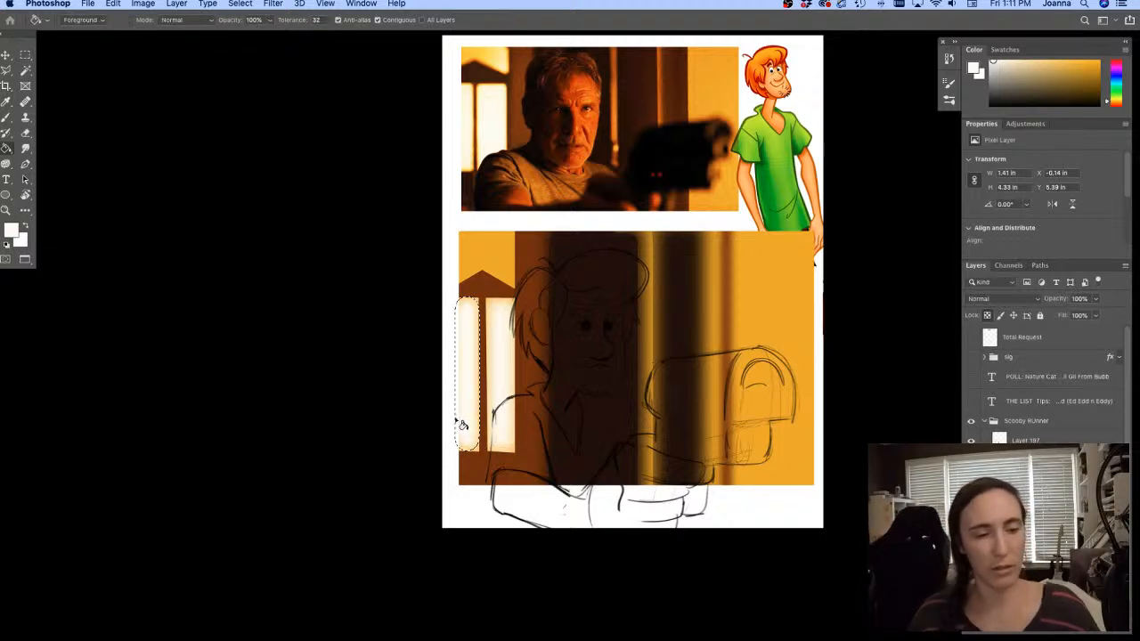
key(d)
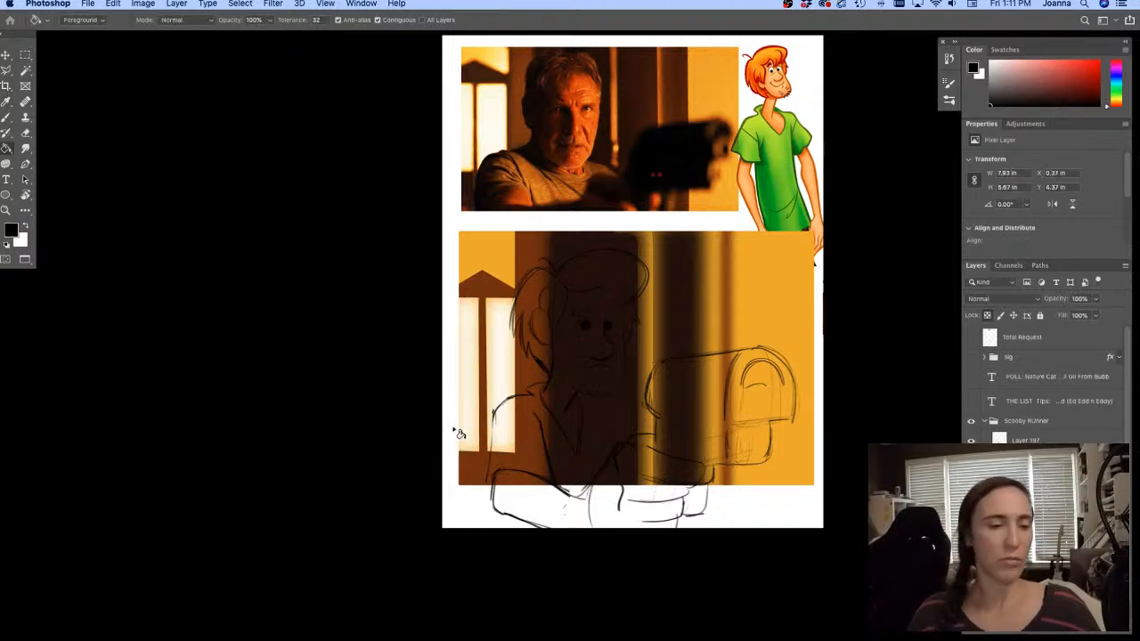
key(super+d)
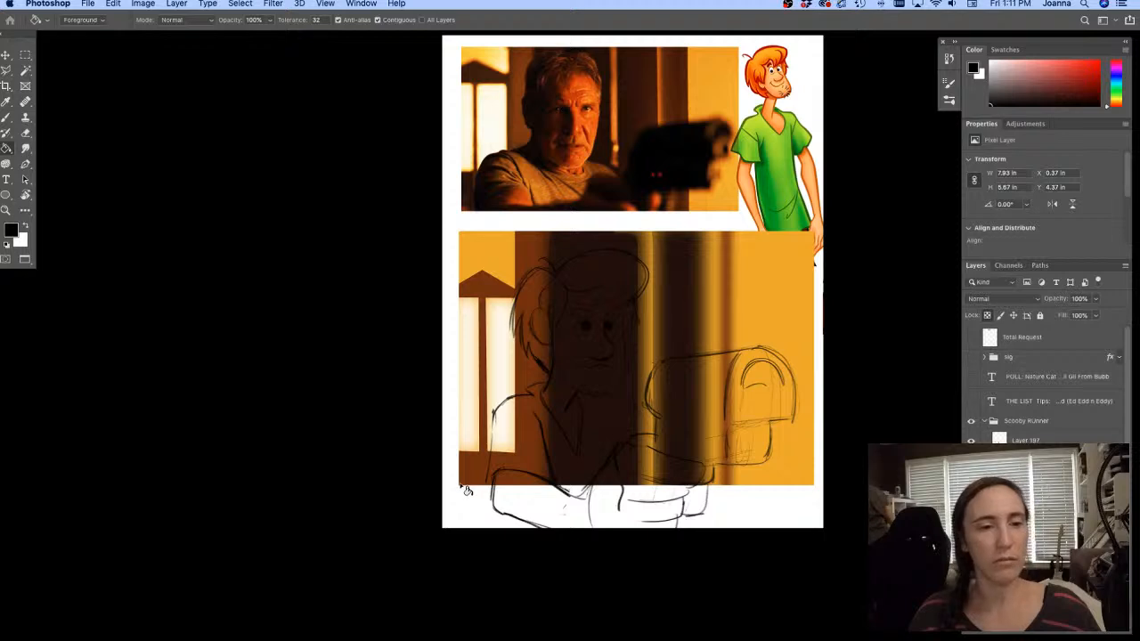
Sample the orange from the background behind the gun and shift its hue to yellow as the foreground colour
key(i)
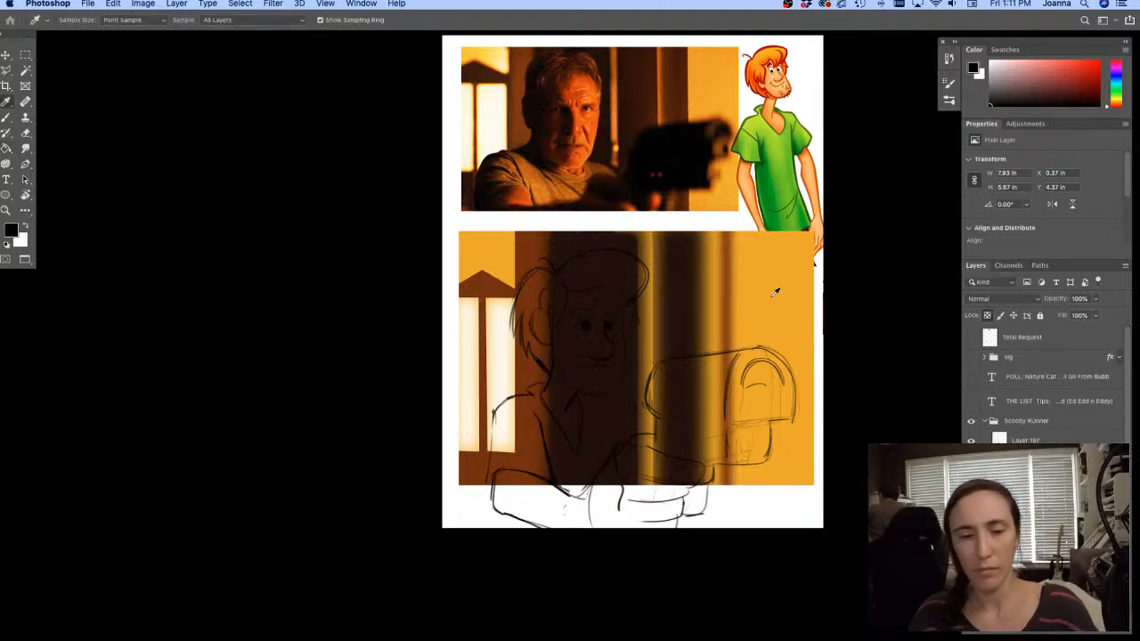
click(775, 292)
click(11, 229)
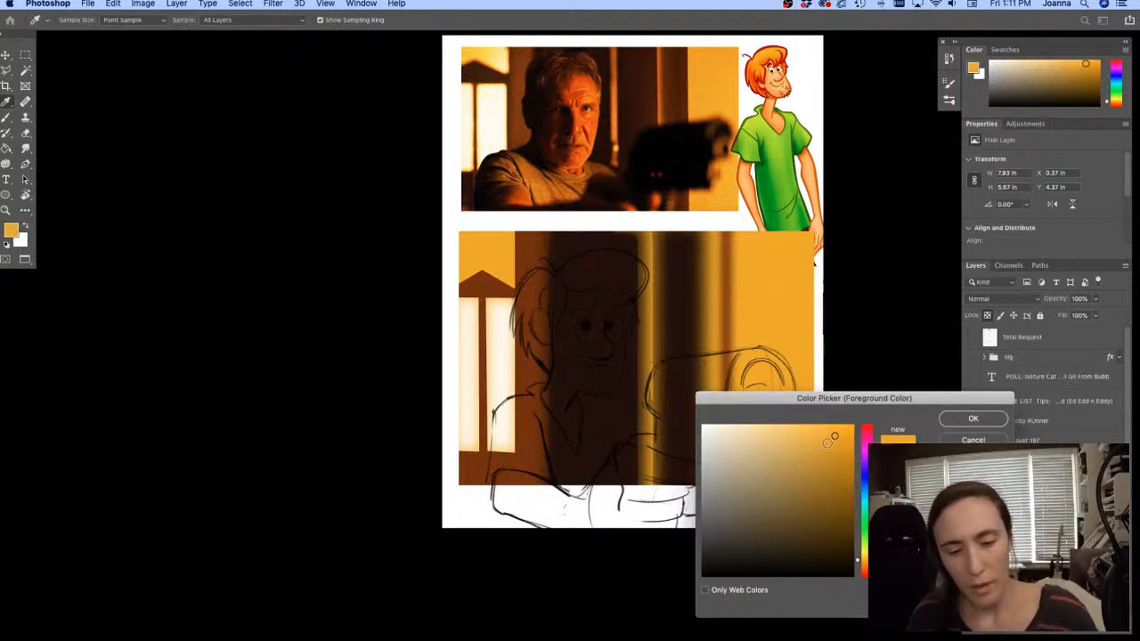
drag(857, 562, 858, 554)
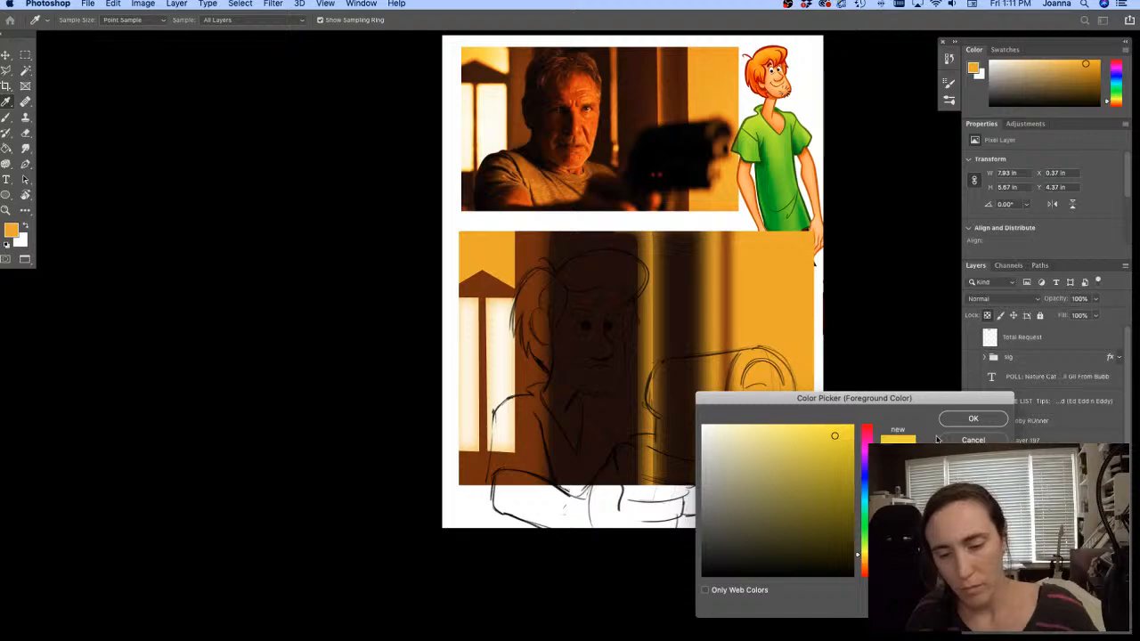
click(973, 419)
Fill a narrow full-height yellow strip with 50 px feather along the edge between the window and the brown band, and clear the selection
key(m)
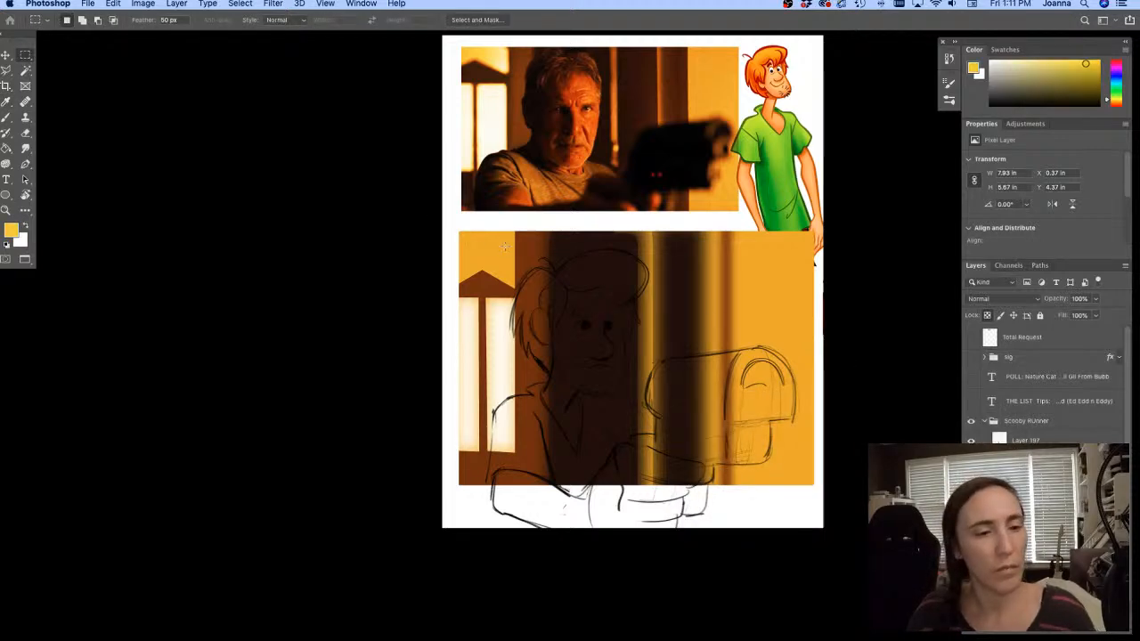
drag(511, 231, 515, 500)
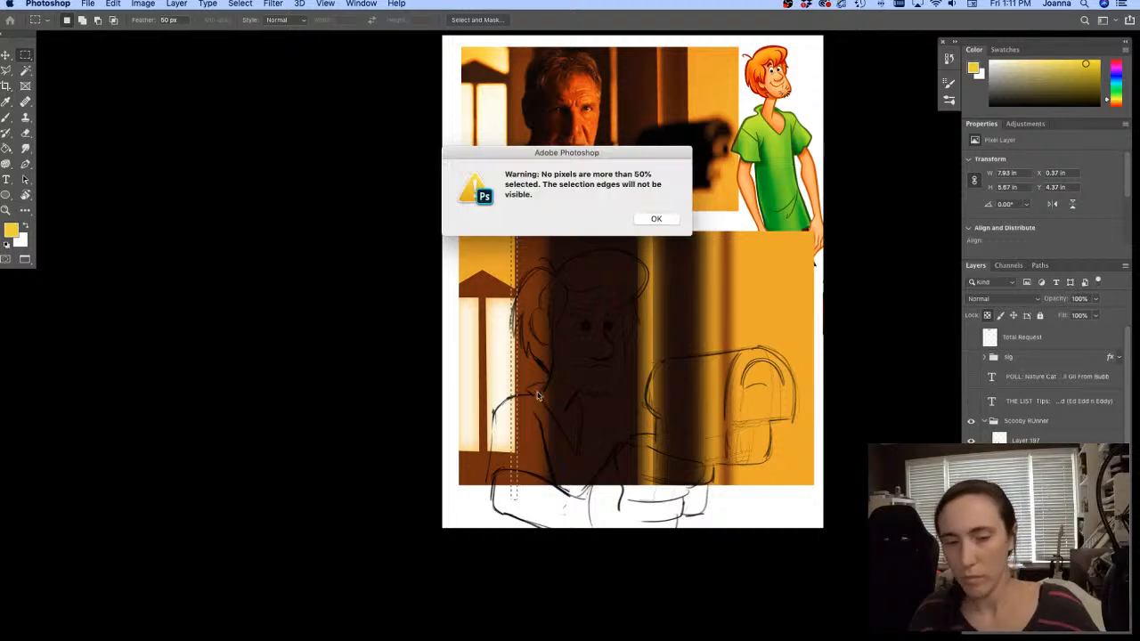
click(653, 220)
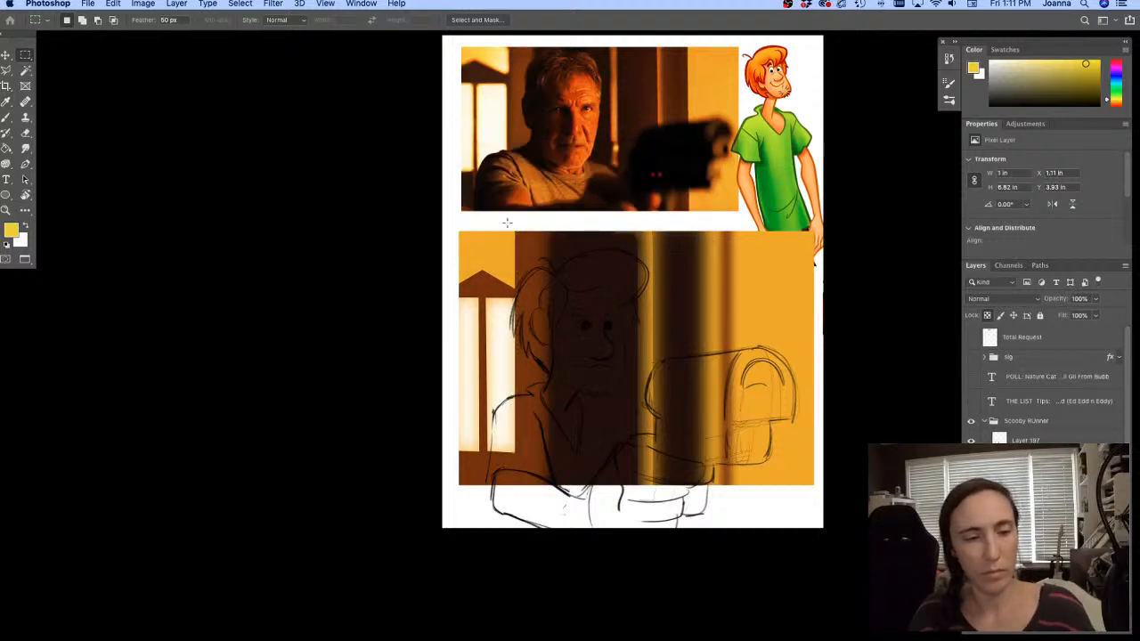
drag(511, 230, 519, 486)
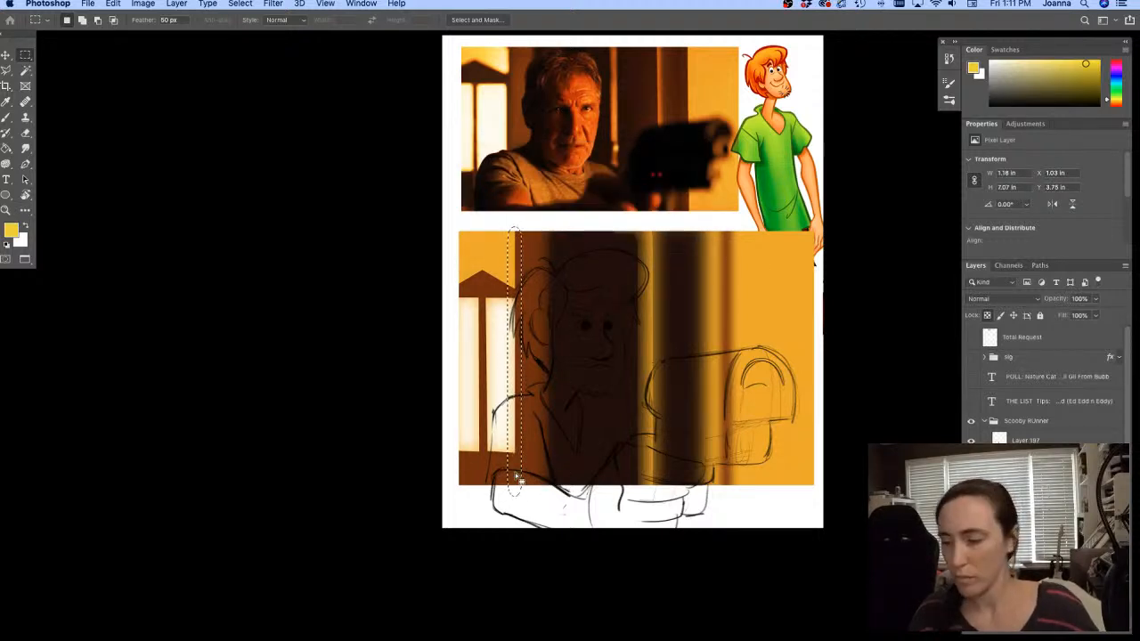
key(g)
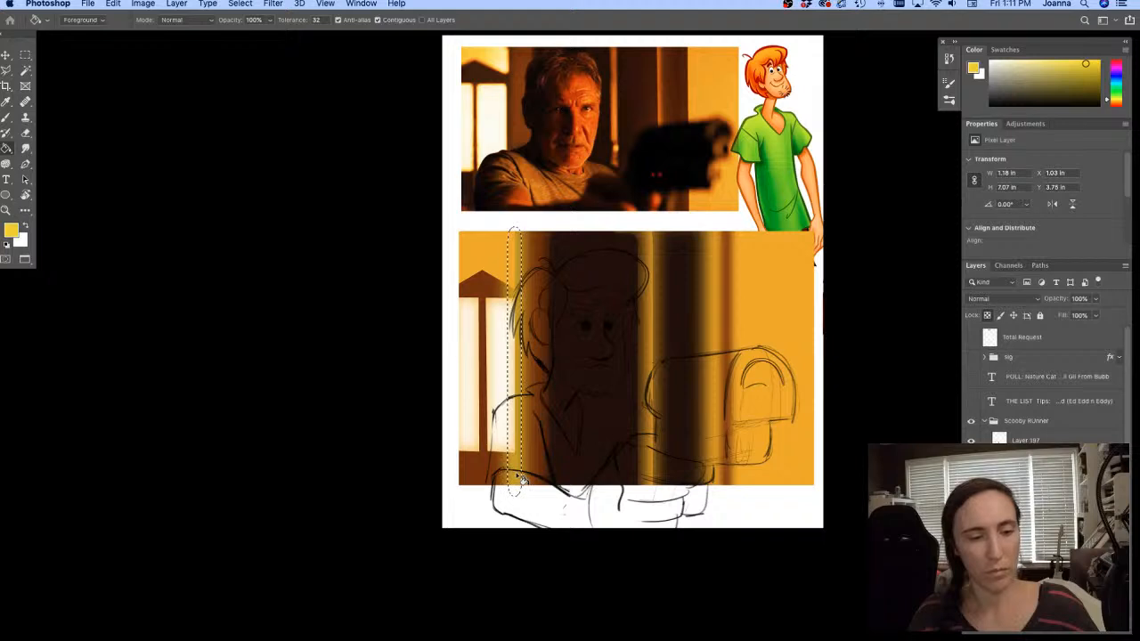
key(ctrl+d)
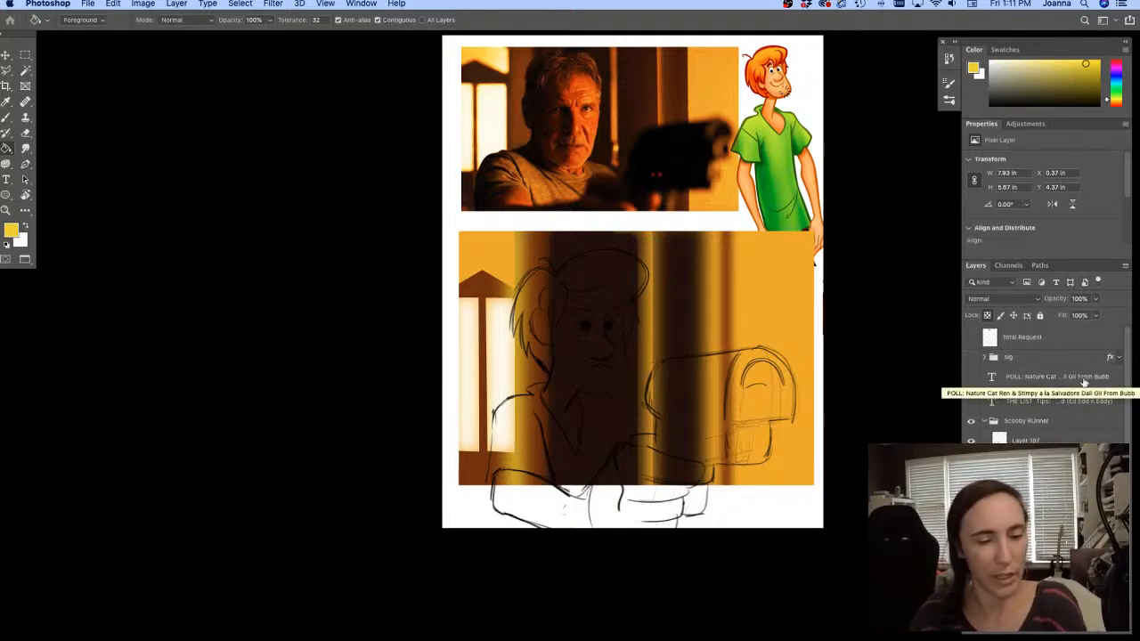
Hide the painted background layer and make the sketch layer, Layer 197, active for brushing
click(971, 481)
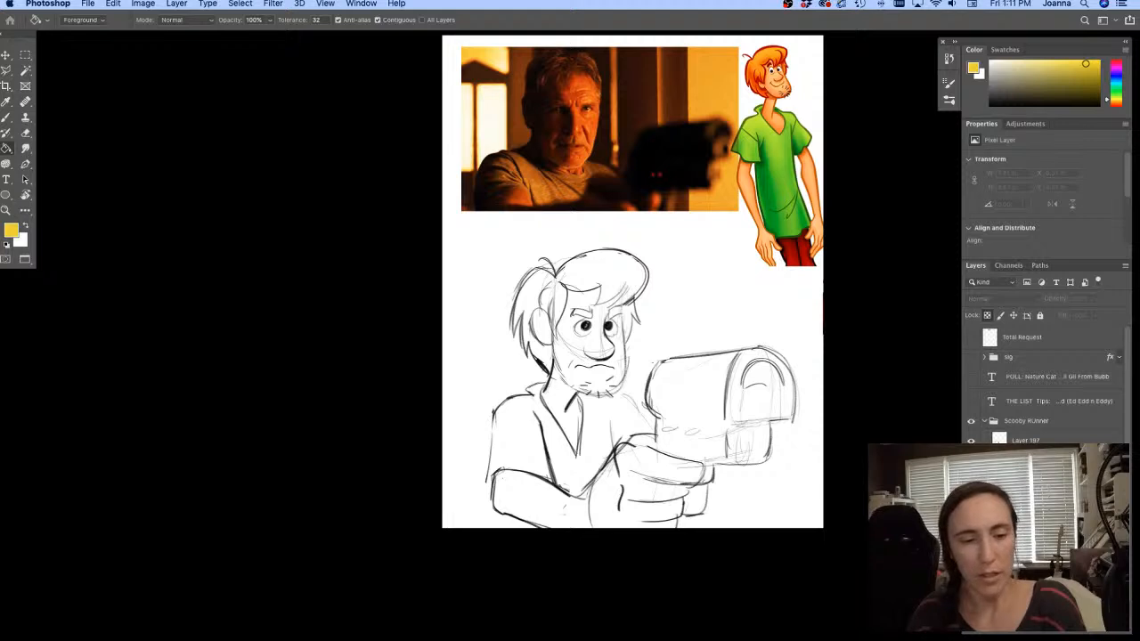
click(1026, 441)
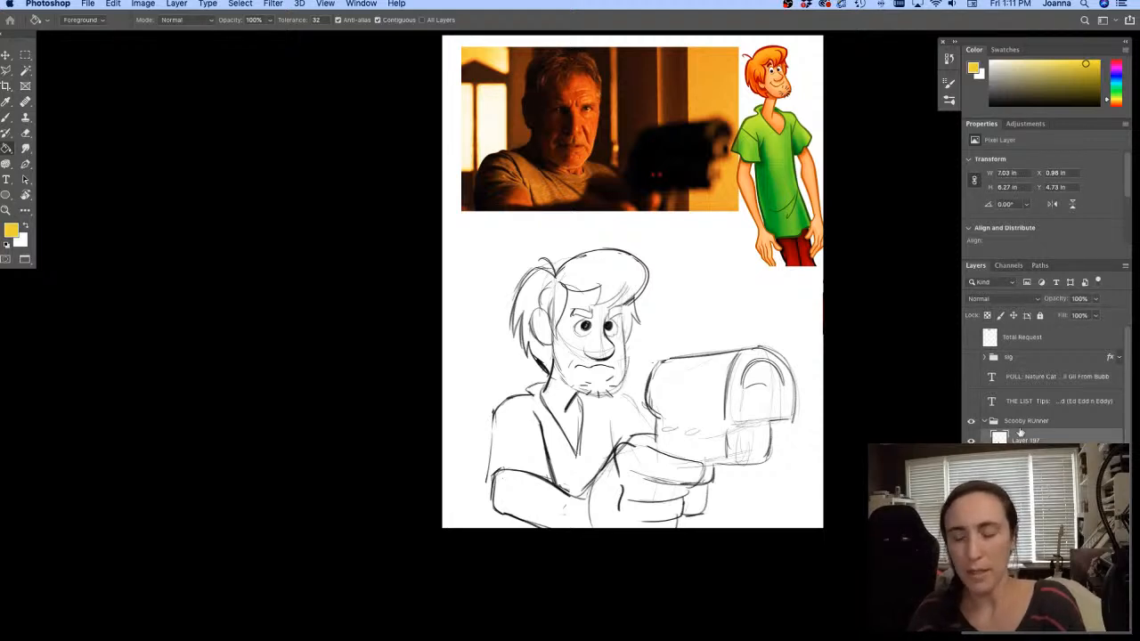
key(b)
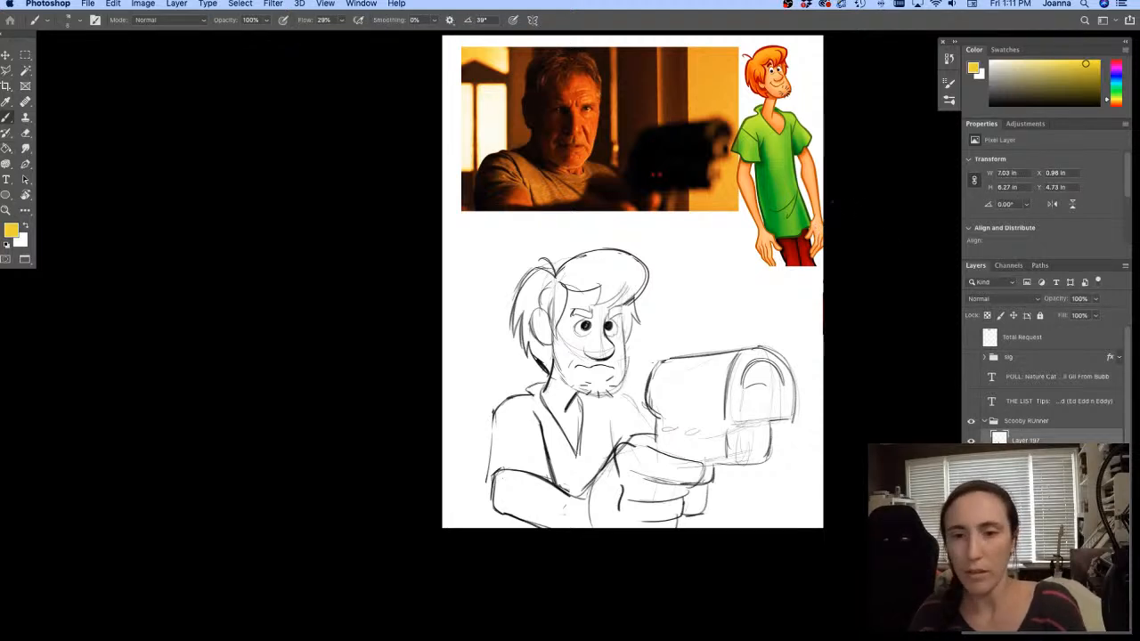
Choose the Fat Fun Spongy brush from the Paintbox set of the megapack brushes and reselect Layer 197
click(948, 100)
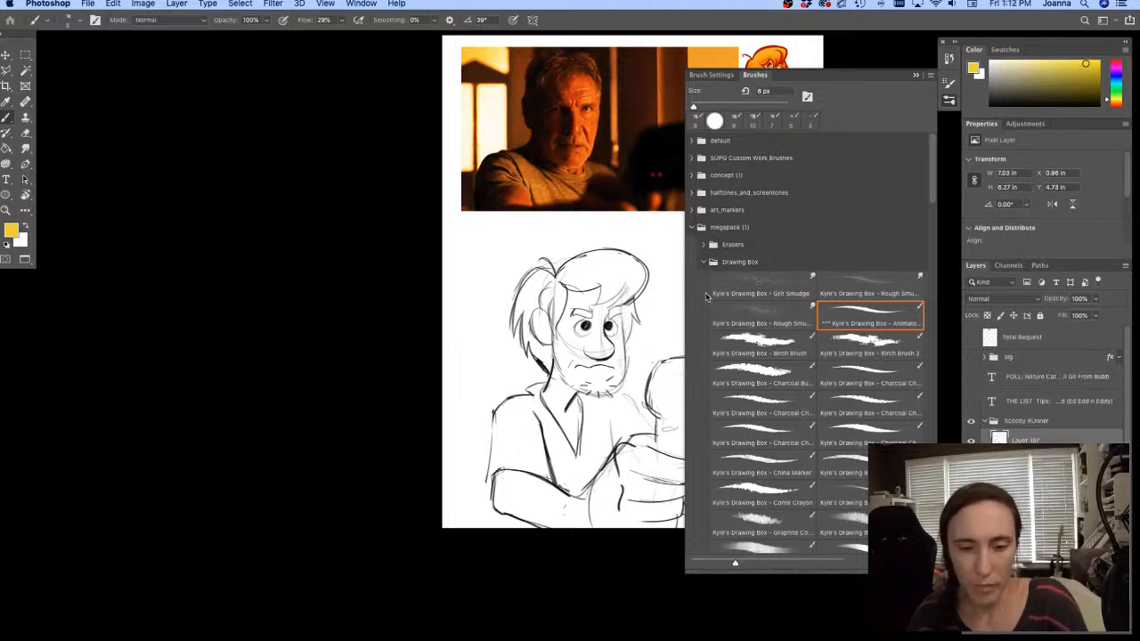
click(704, 262)
click(703, 314)
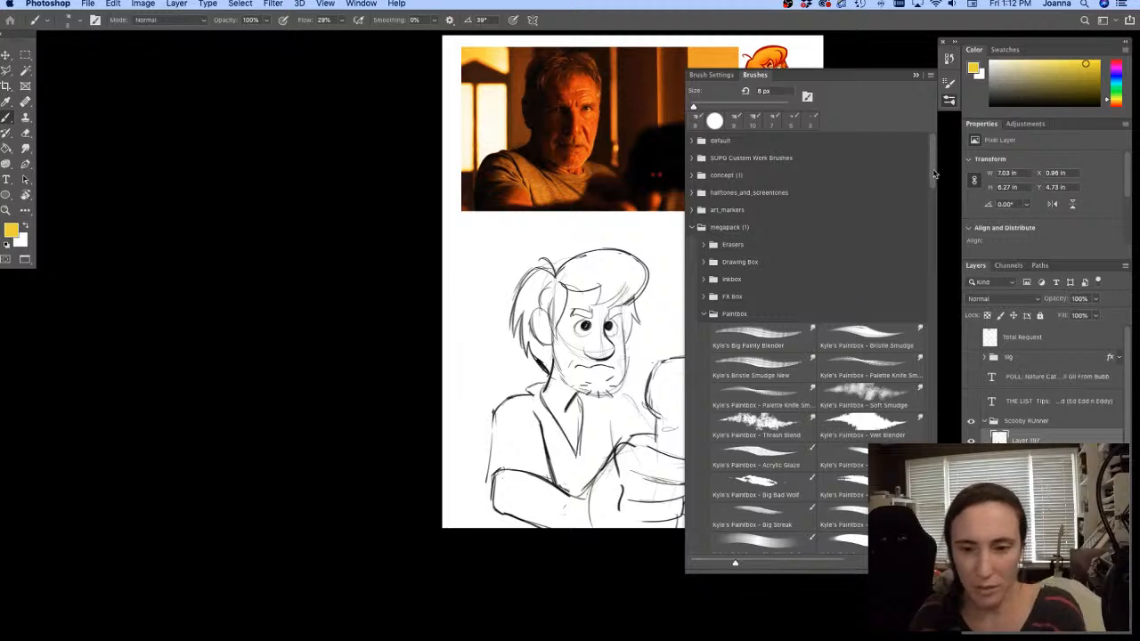
scroll(883, 191, down, 10)
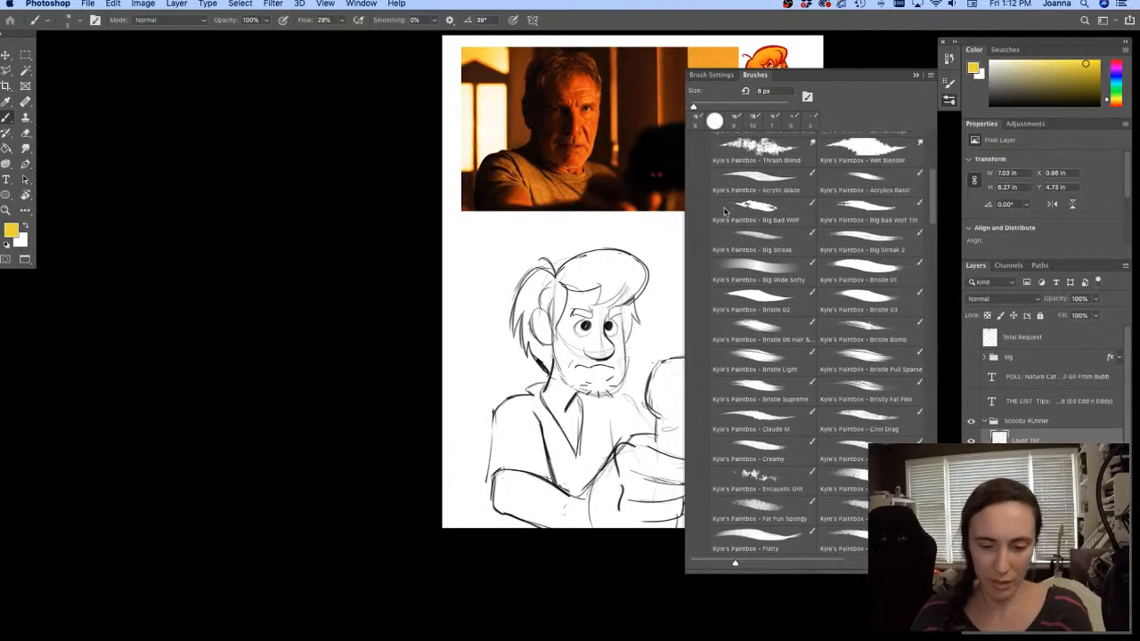
scroll(725, 211, down, 5)
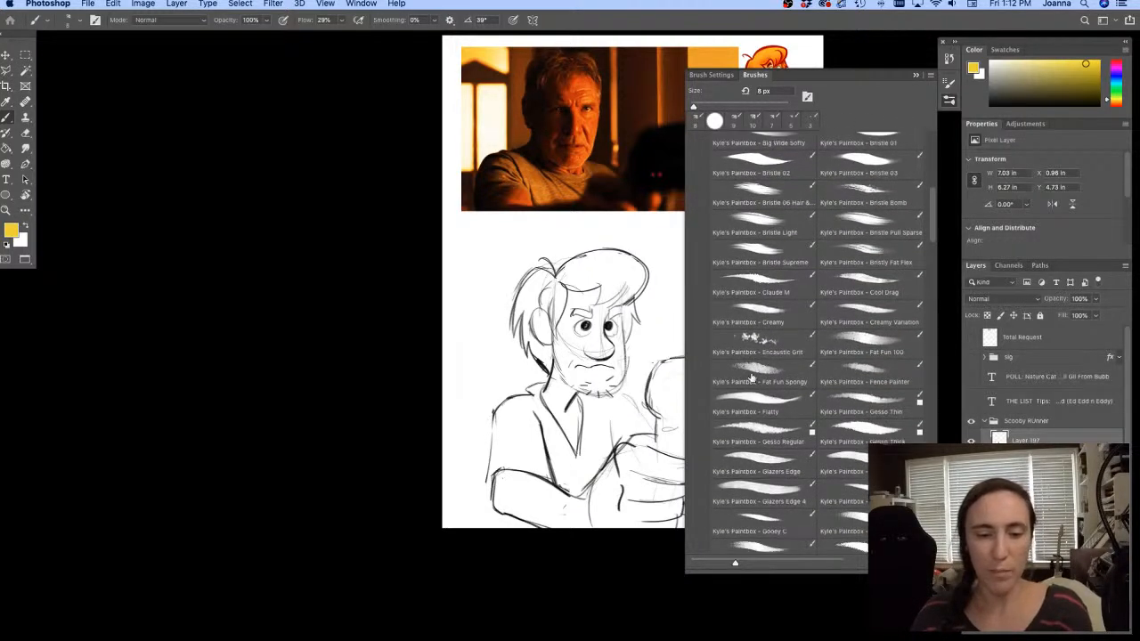
click(752, 378)
click(950, 100)
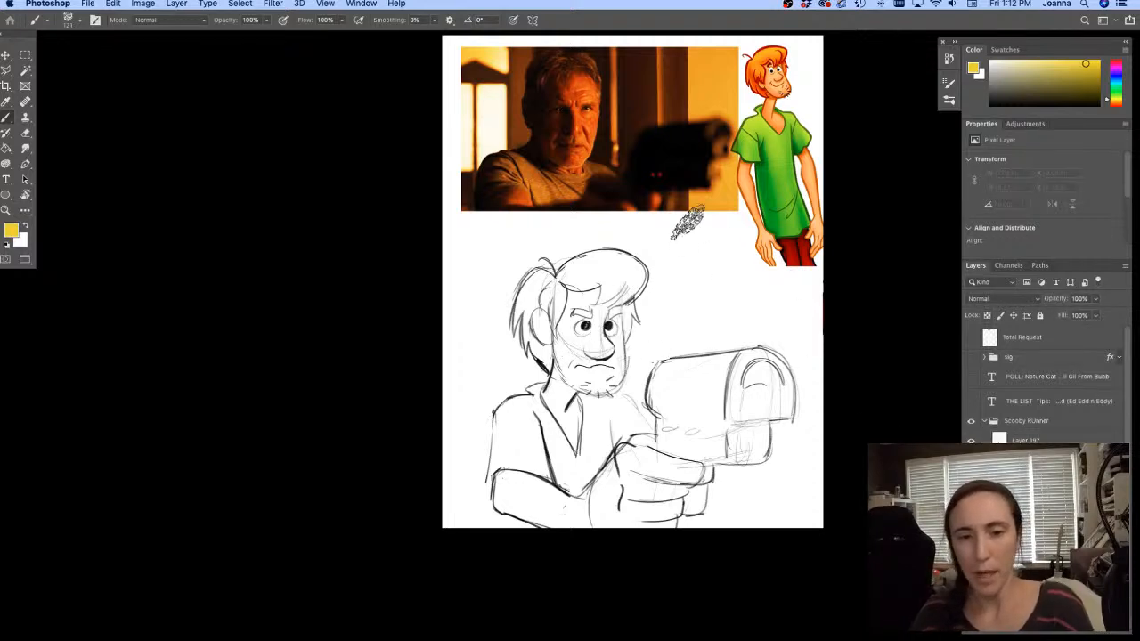
click(1023, 437)
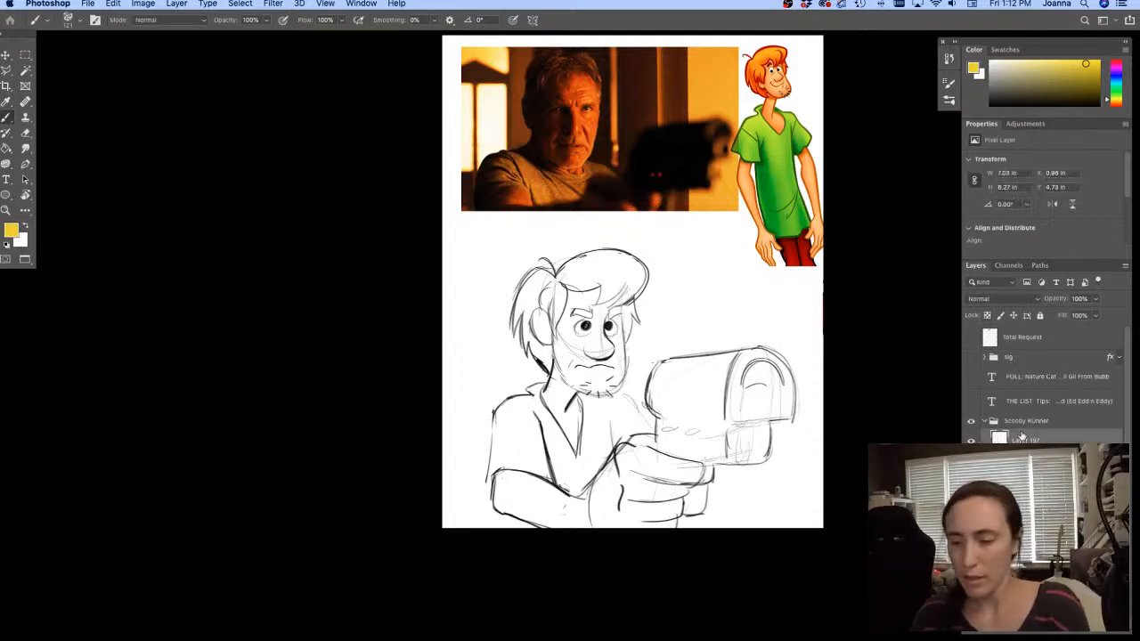
key(w)
click(490, 353)
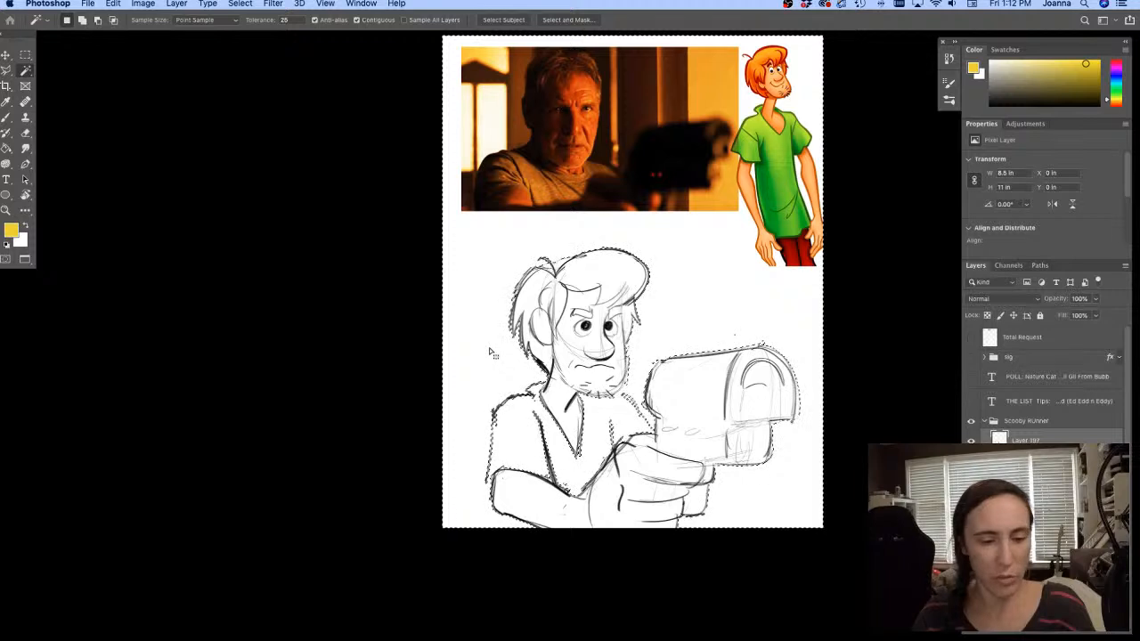
key(super+d)
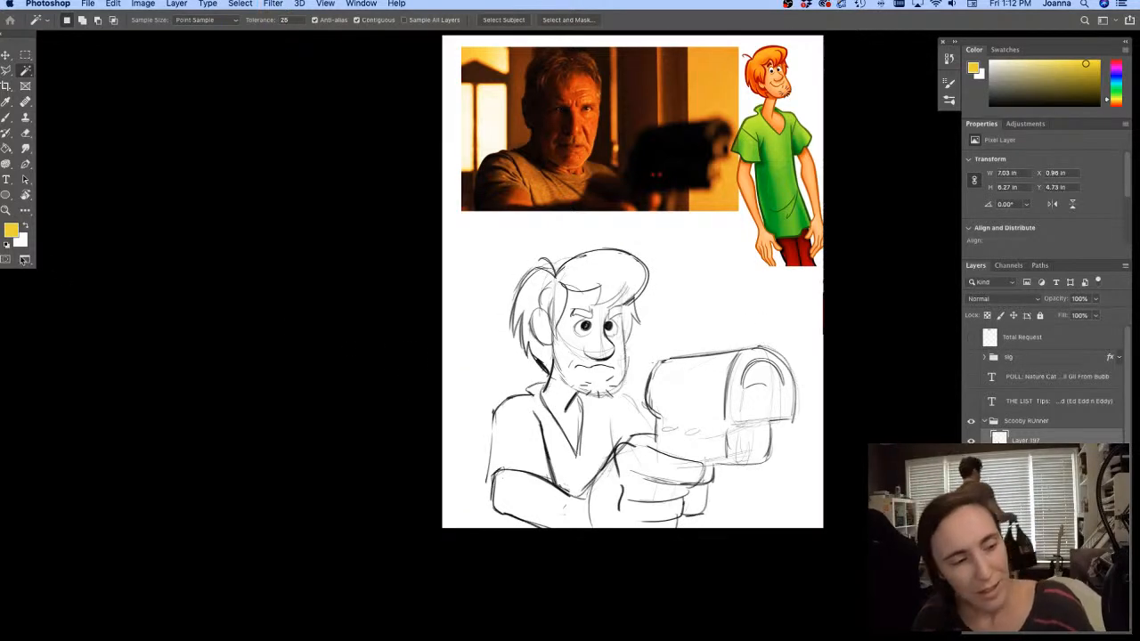
Reset the colours to default black and strengthen the sketch outline at the near sleeve and far shoulder to close its gaps
click(7, 246)
key(b)
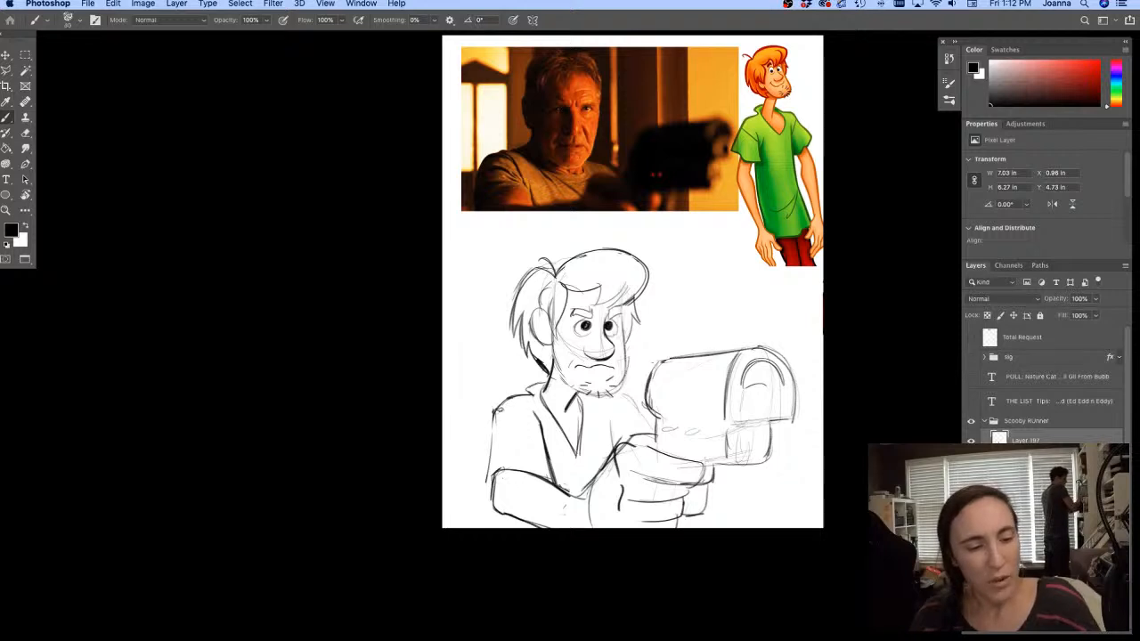
drag(495, 424, 488, 469)
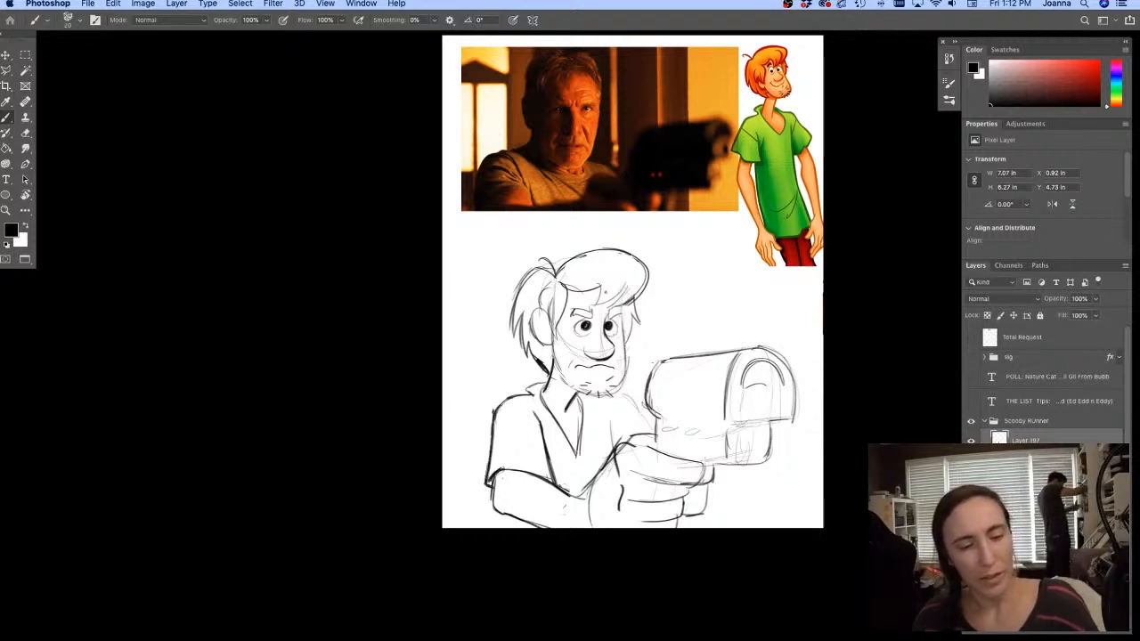
drag(612, 395, 649, 431)
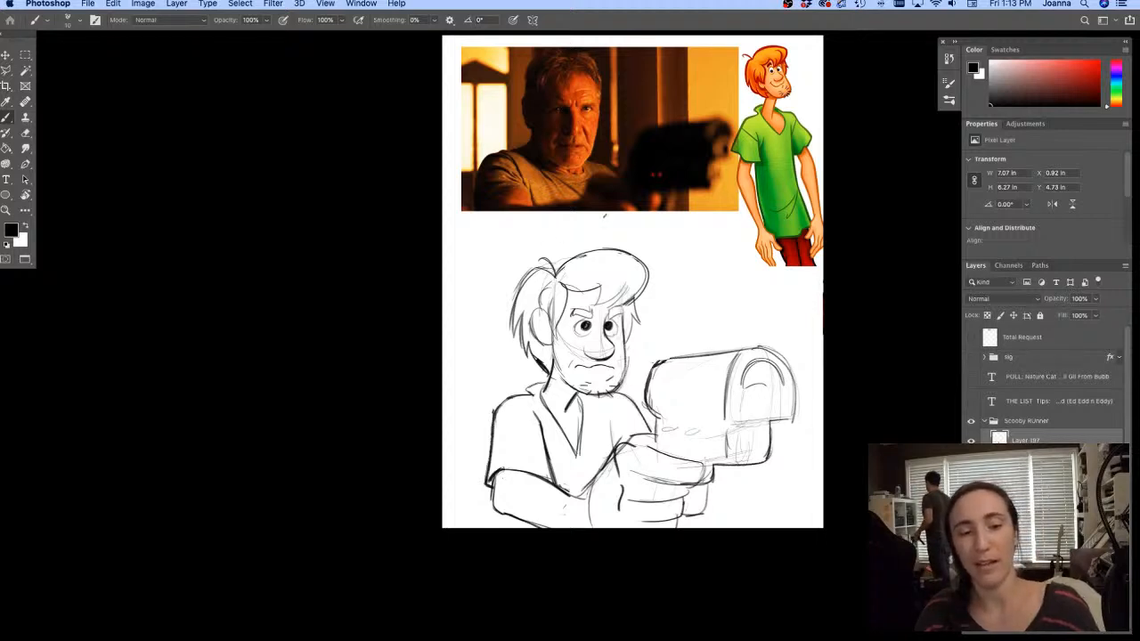
Select the figure's silhouette by picking the white area around it on Layer 197 with the Magic Wand and inverting the selection
click(1027, 461)
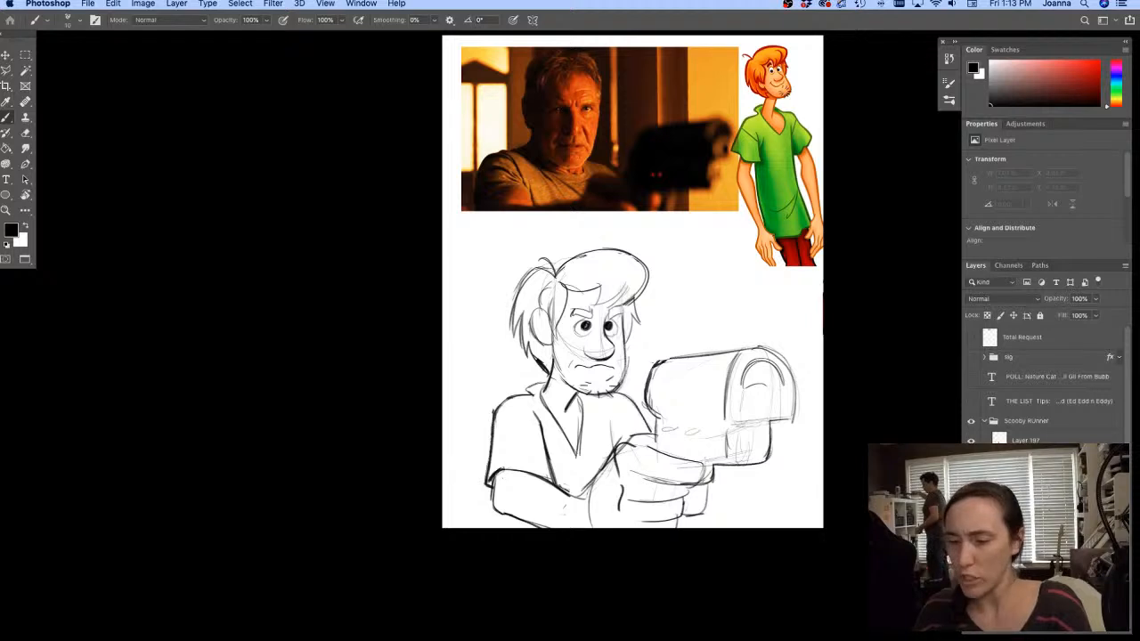
click(1026, 440)
key(w)
click(496, 265)
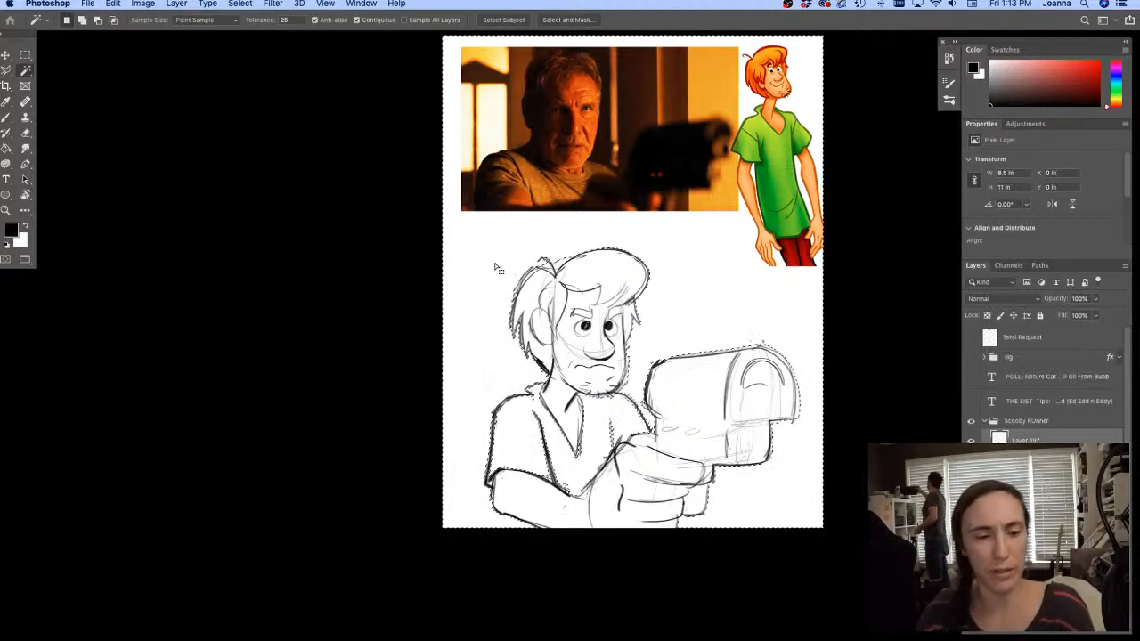
key(super+shift+i)
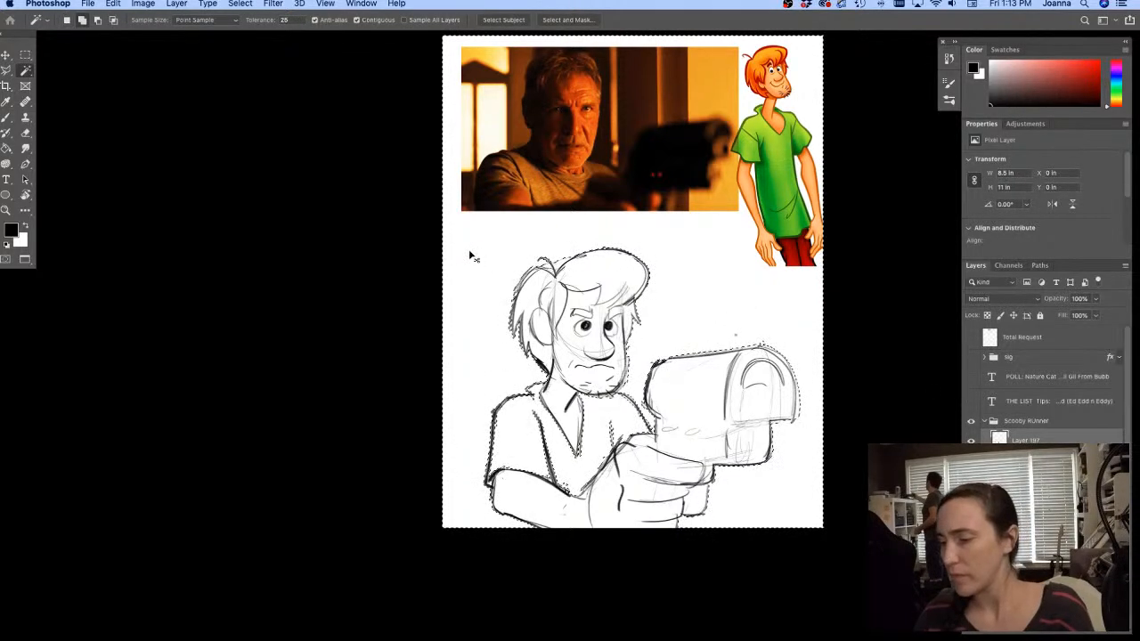
Fill the selected figure with the skin tone sampled from the reference character, clear the selection, and erase the stray edges around the gun
key(i)
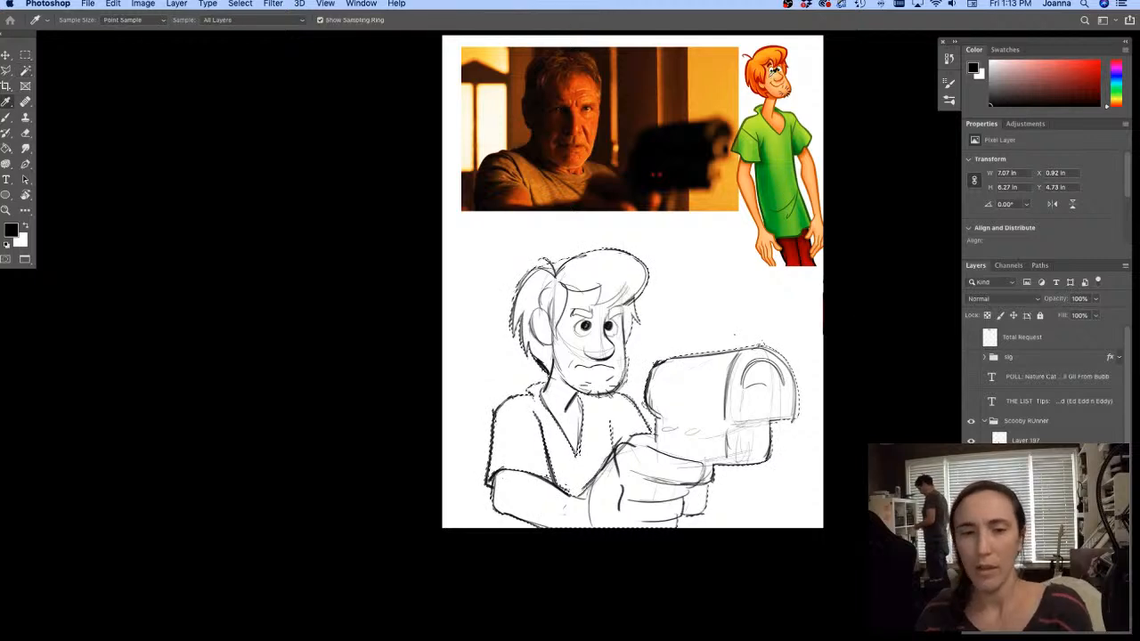
click(773, 71)
key(g)
click(563, 347)
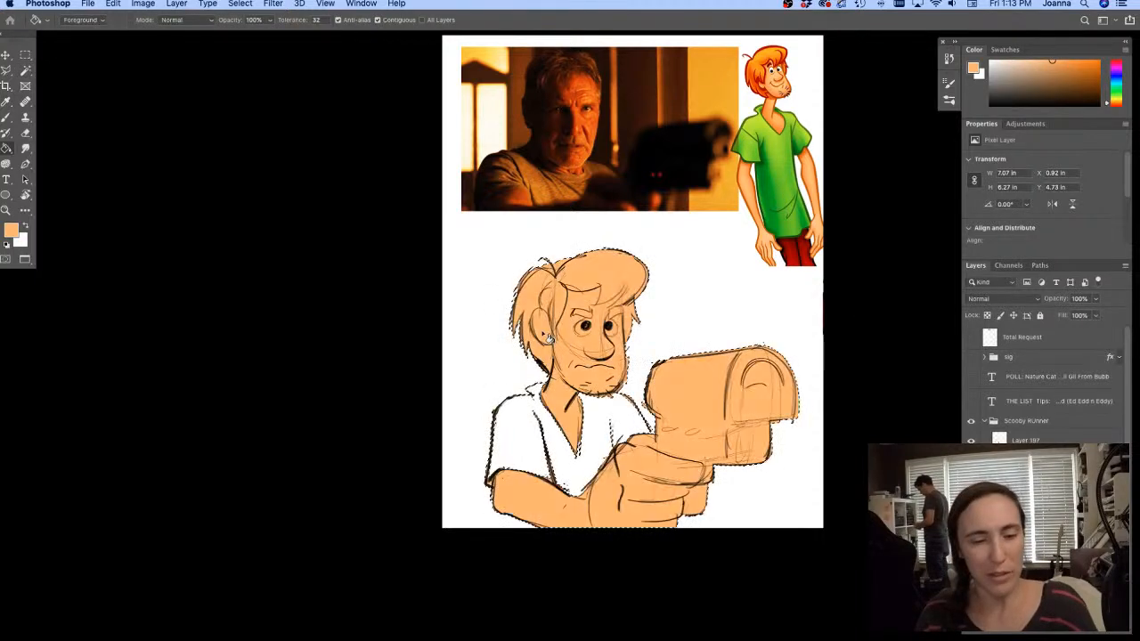
key(super+d)
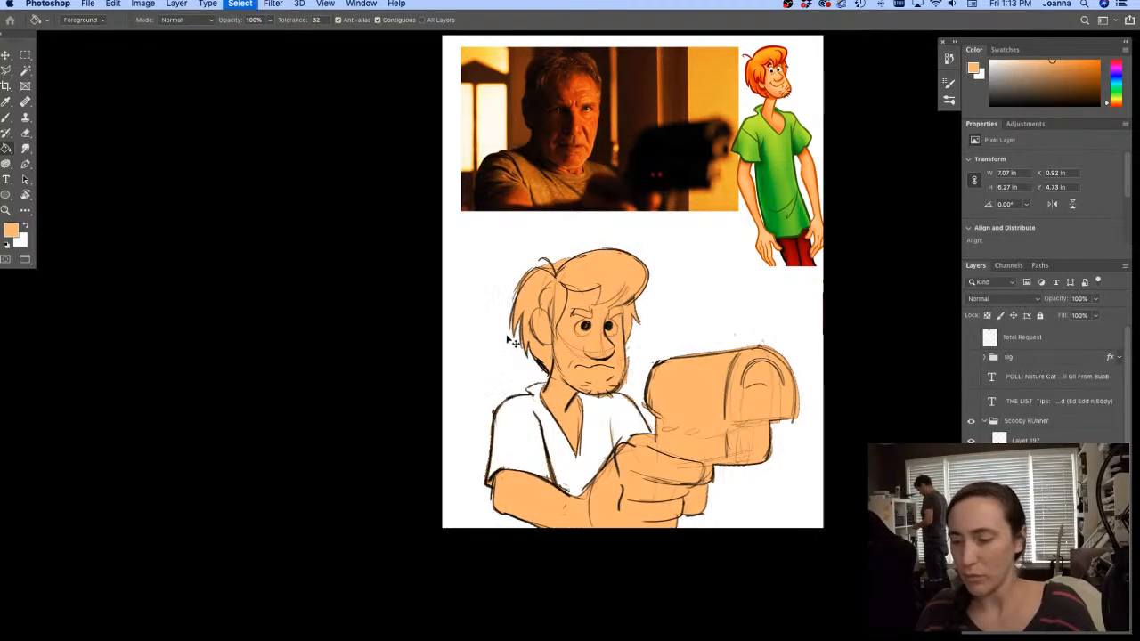
key(e)
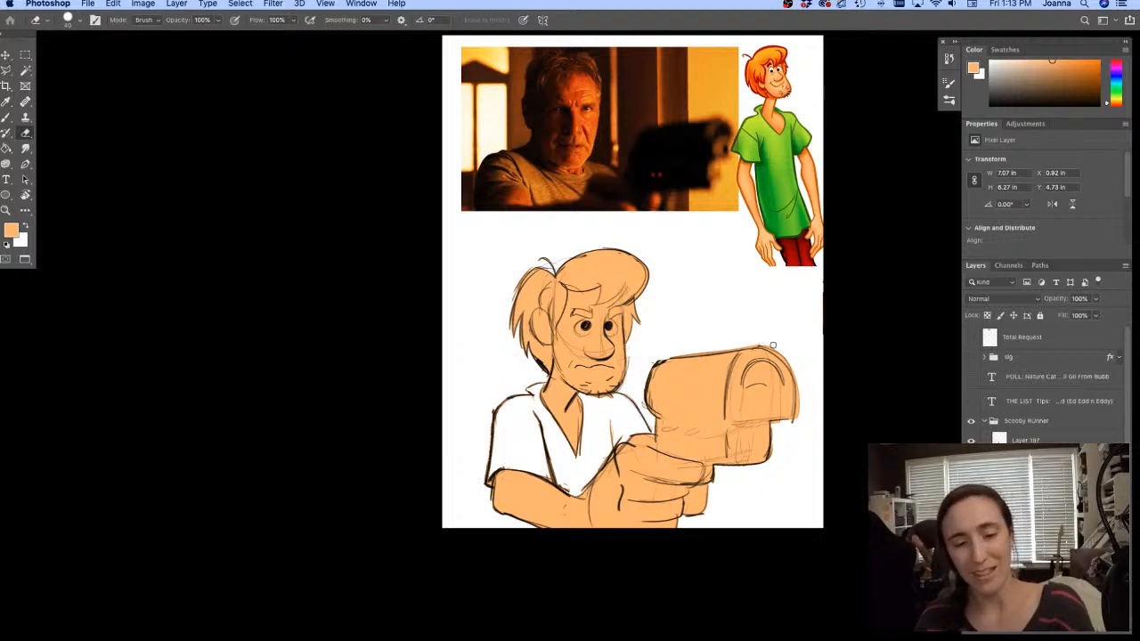
mouse_move(773, 345)
mouse_down()
mouse_move(796, 434)
mouse_move(801, 393)
mouse_move(797, 420)
mouse_move(776, 423)
mouse_move(764, 471)
mouse_up()
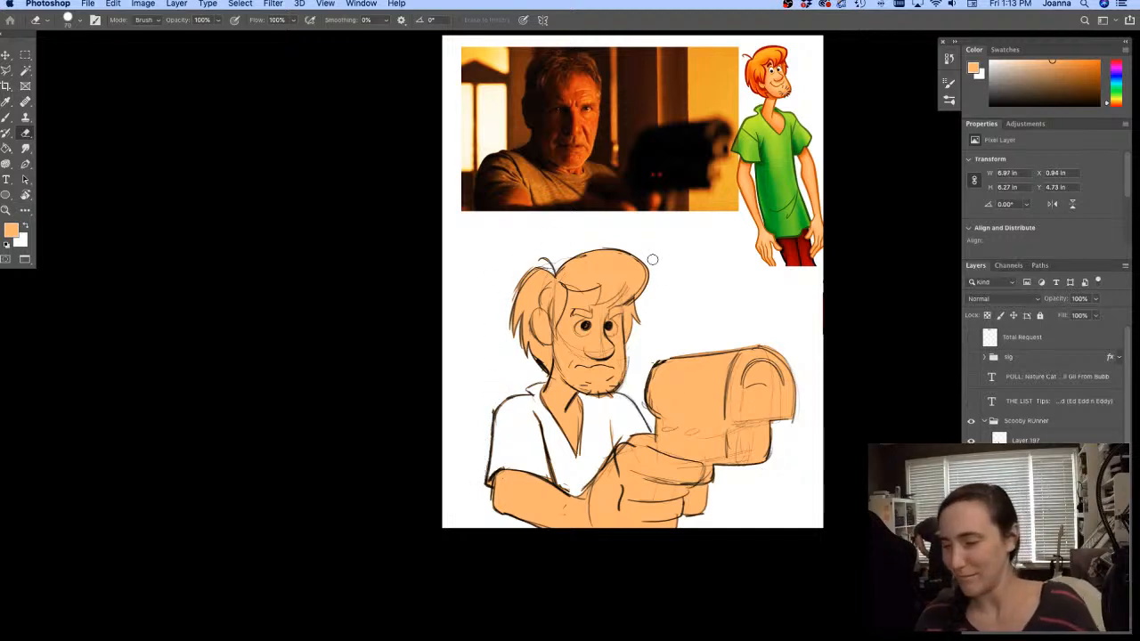
Paint the whole shirt, including collar and sleeves, with the green sampled from the reference character's shirt
key(b)
alt+click(775, 146)
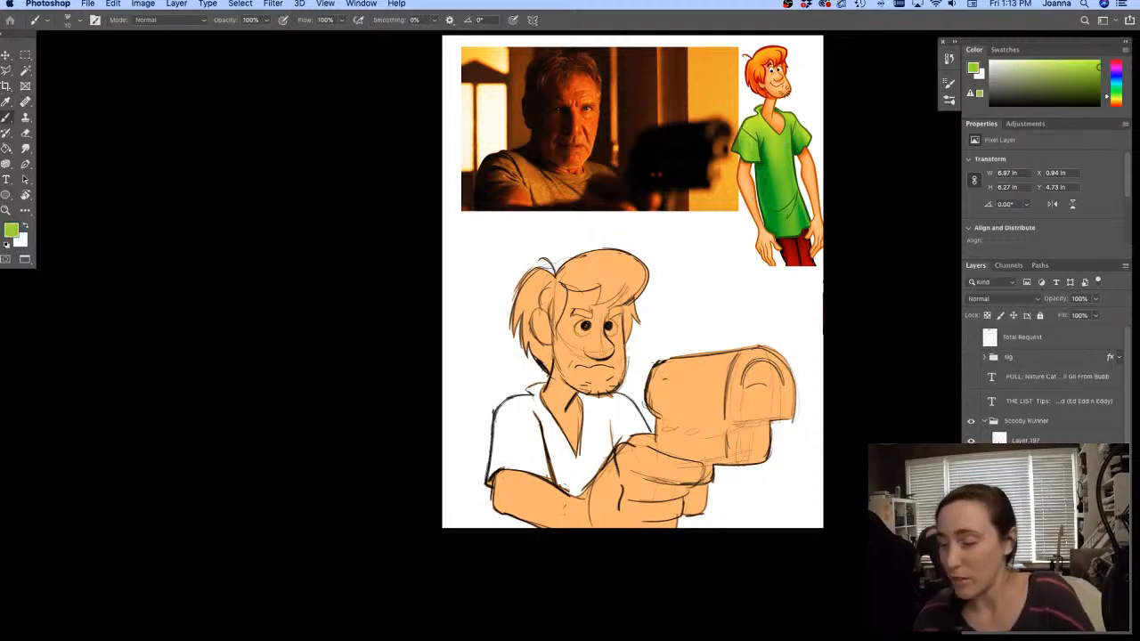
mouse_move(590, 395)
mouse_down()
mouse_move(583, 468)
mouse_move(580, 446)
mouse_move(597, 462)
mouse_move(583, 480)
mouse_move(570, 470)
mouse_move(575, 479)
mouse_up()
key(e)
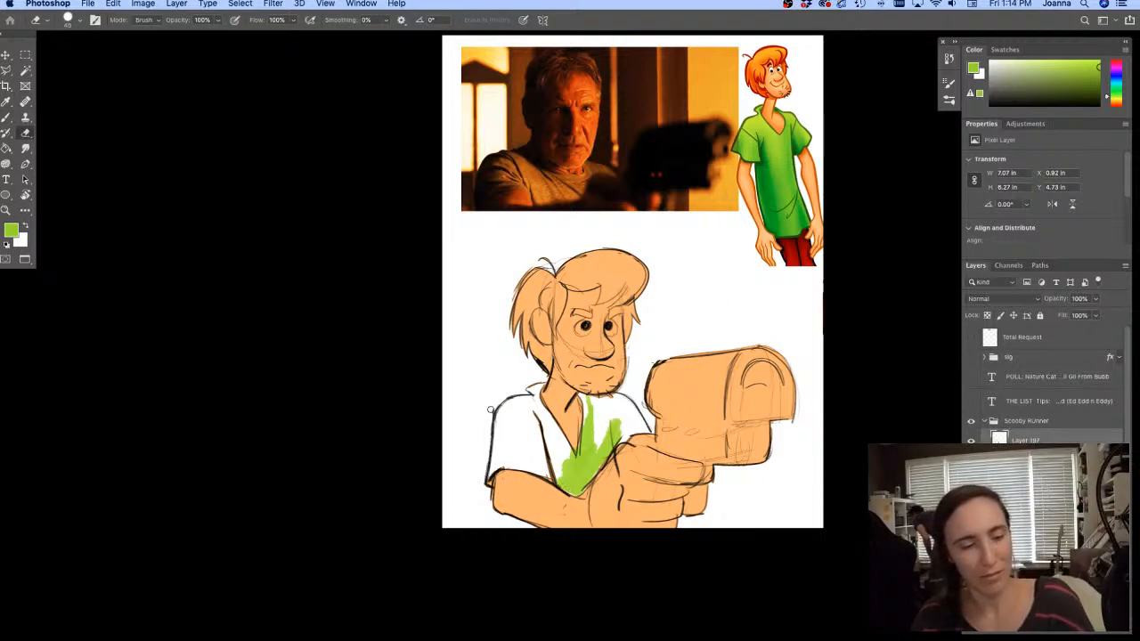
click(484, 393)
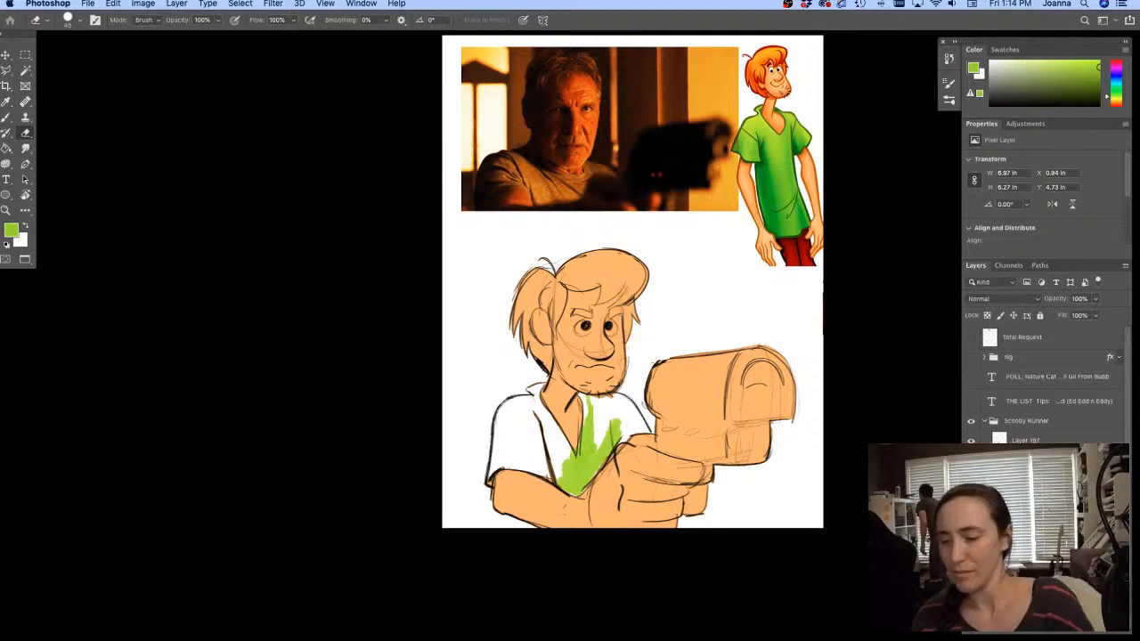
key(b)
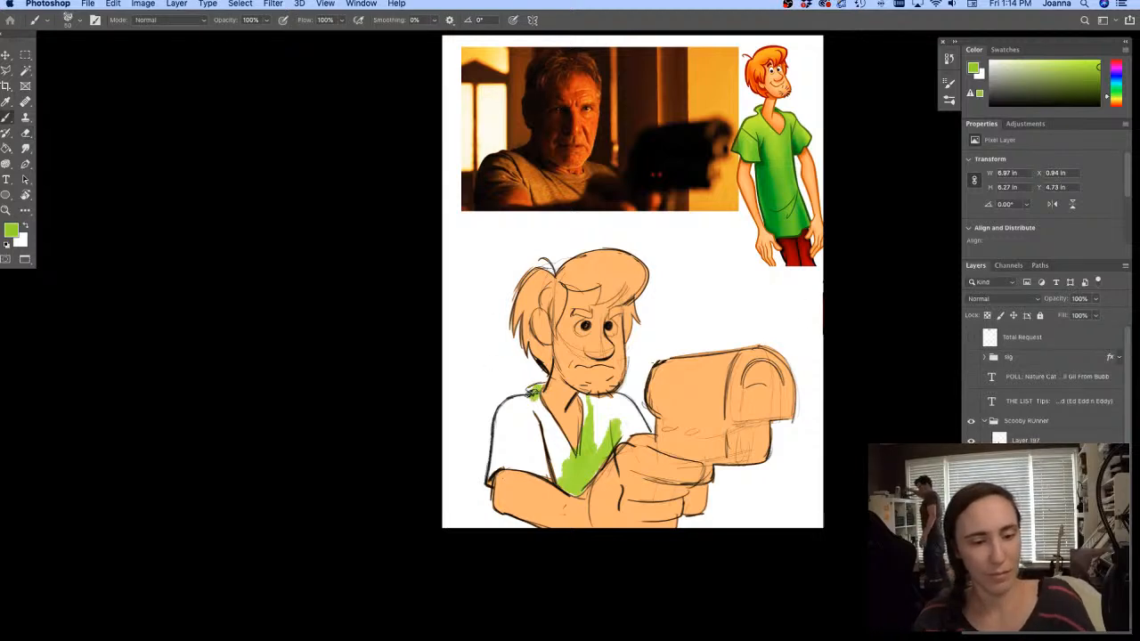
mouse_move(531, 392)
mouse_down()
mouse_move(575, 466)
mouse_move(574, 456)
mouse_move(559, 467)
mouse_move(566, 483)
mouse_move(519, 451)
mouse_move(523, 409)
mouse_move(491, 459)
mouse_move(541, 469)
mouse_move(497, 464)
mouse_up()
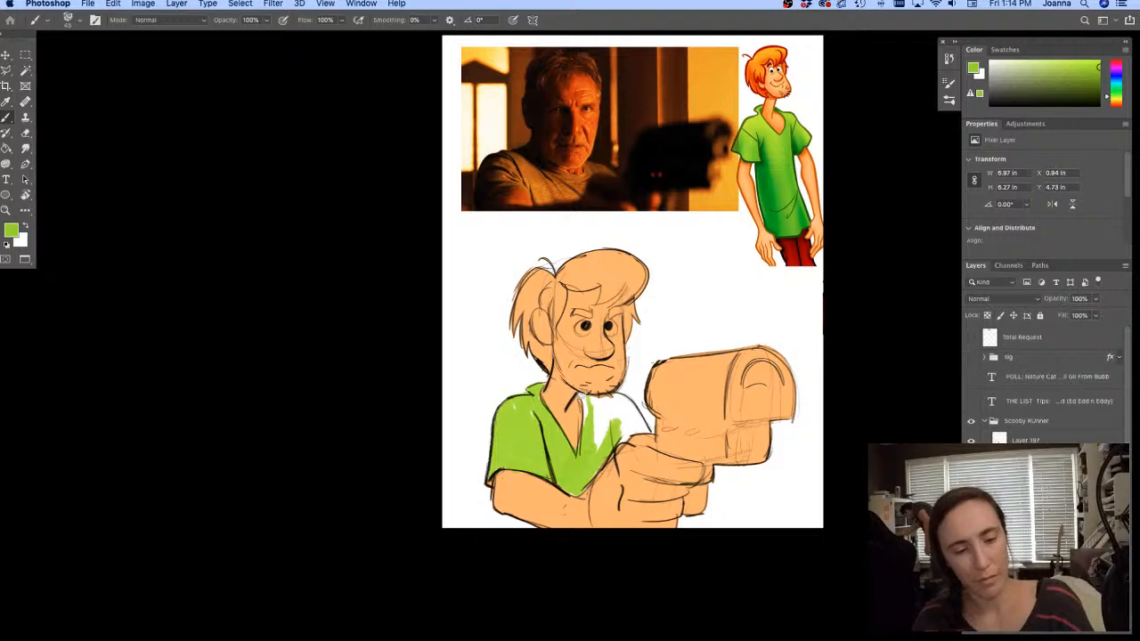
mouse_move(611, 401)
mouse_down()
mouse_move(636, 421)
mouse_move(624, 412)
mouse_move(595, 436)
mouse_move(590, 403)
mouse_up()
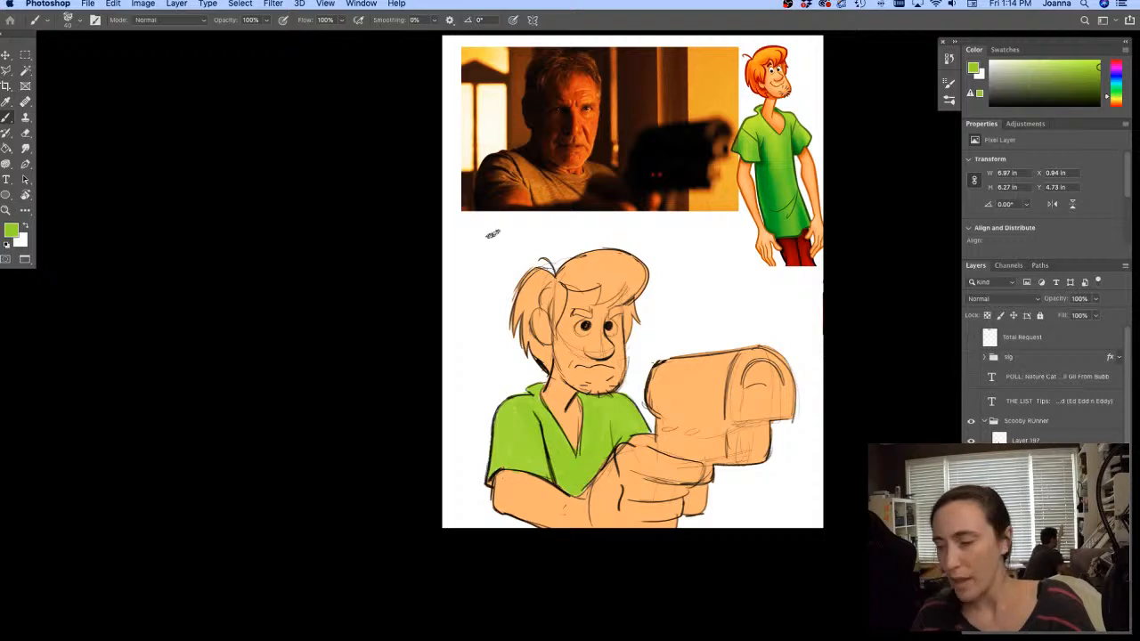
Sample white from the page and paint the whites of both eyes
key(i)
click(477, 281)
key(b)
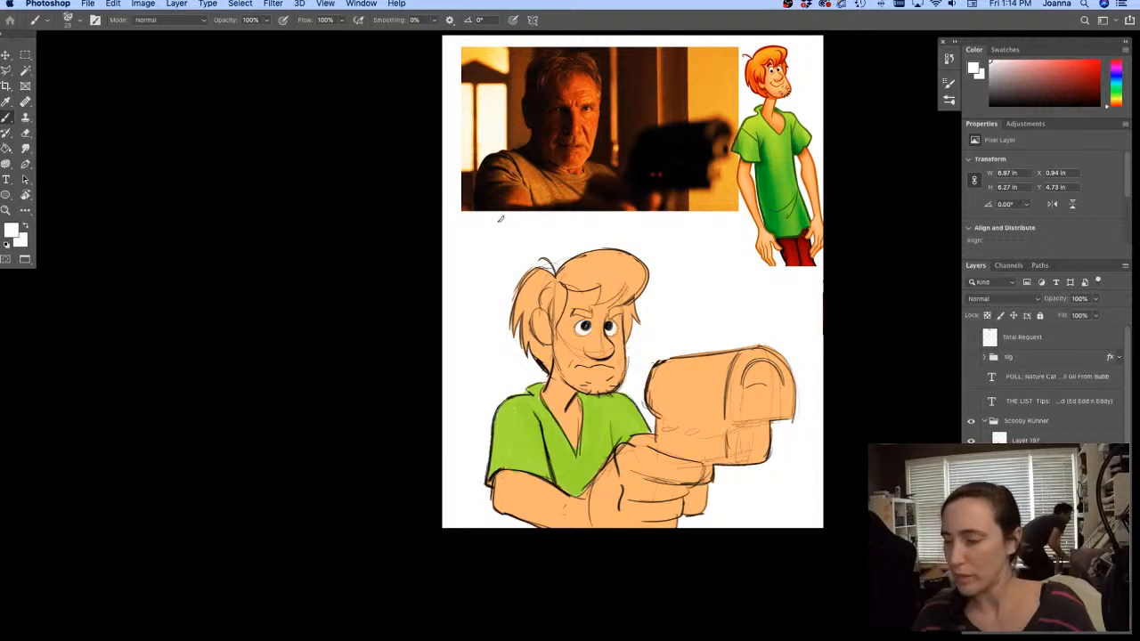
Lighten the skin colour with a Hue/Saturation adjustment, setting the Reds lightness to +58
key(super+u)
drag(281, 353, 821, 360)
click(735, 408)
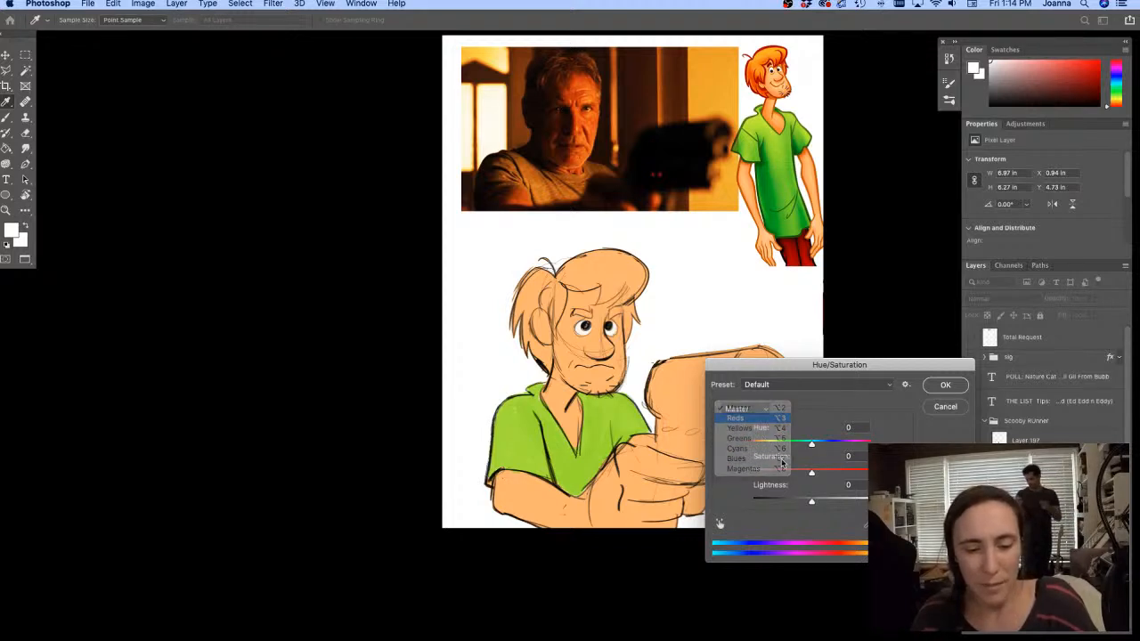
click(735, 418)
drag(811, 501, 847, 501)
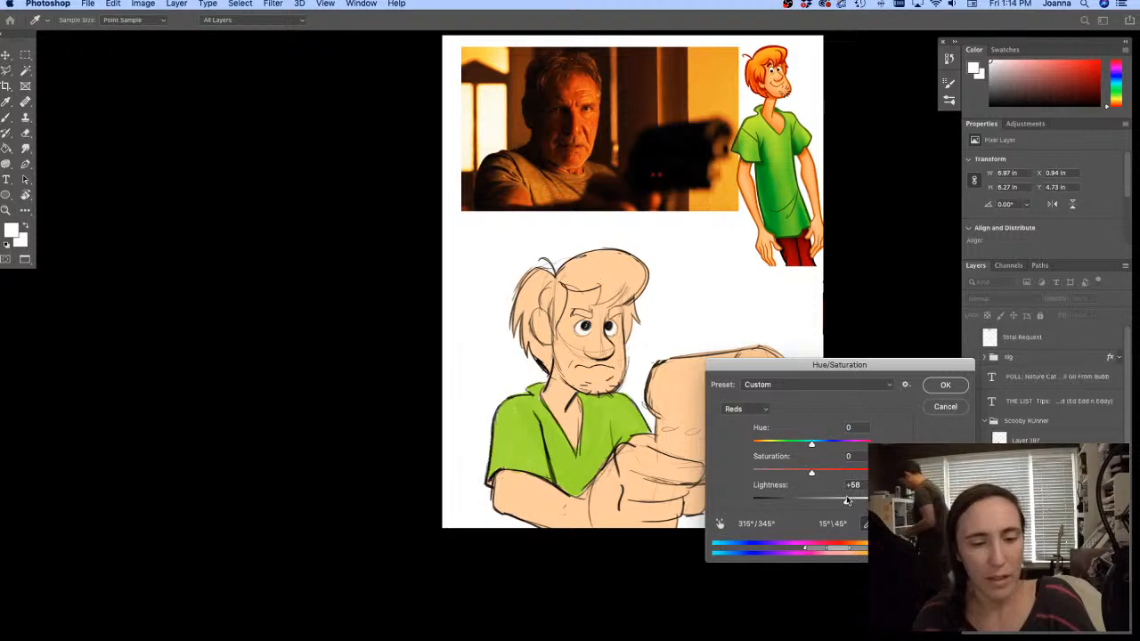
click(935, 389)
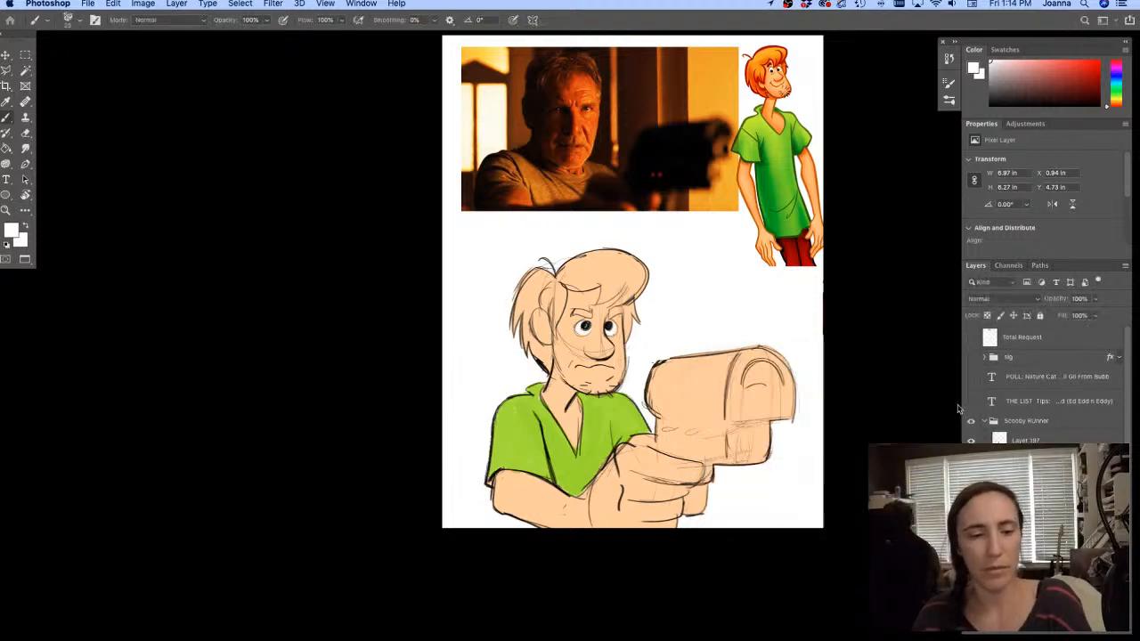
Sample the yellow-orange from the reference character's hair and paint the eyebrows, side hair and front of the fringe
key(i)
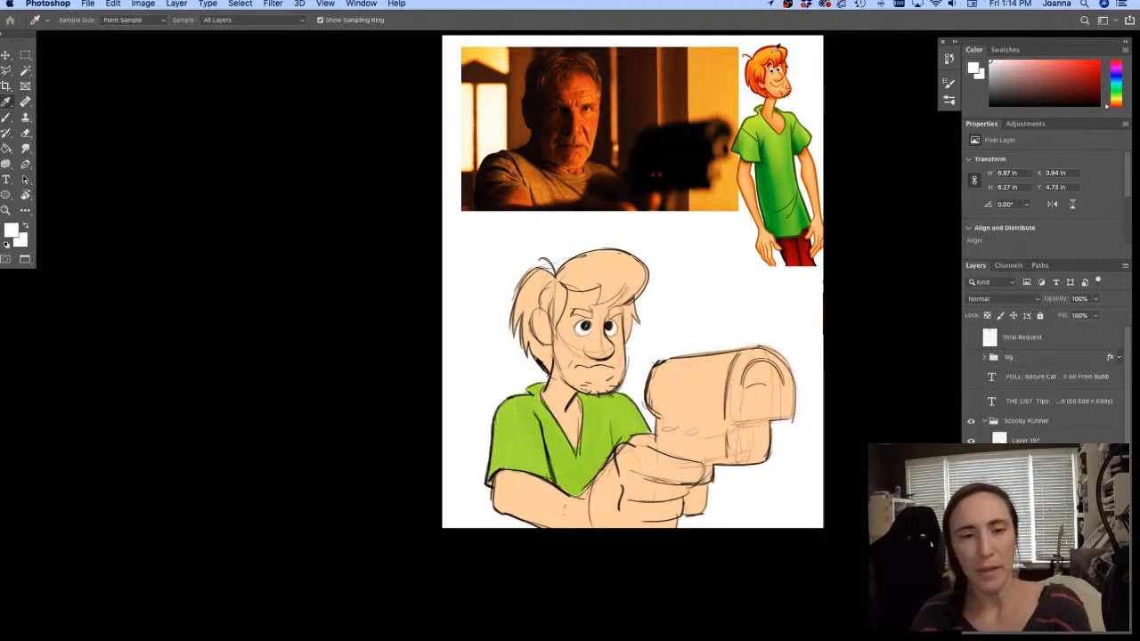
click(769, 50)
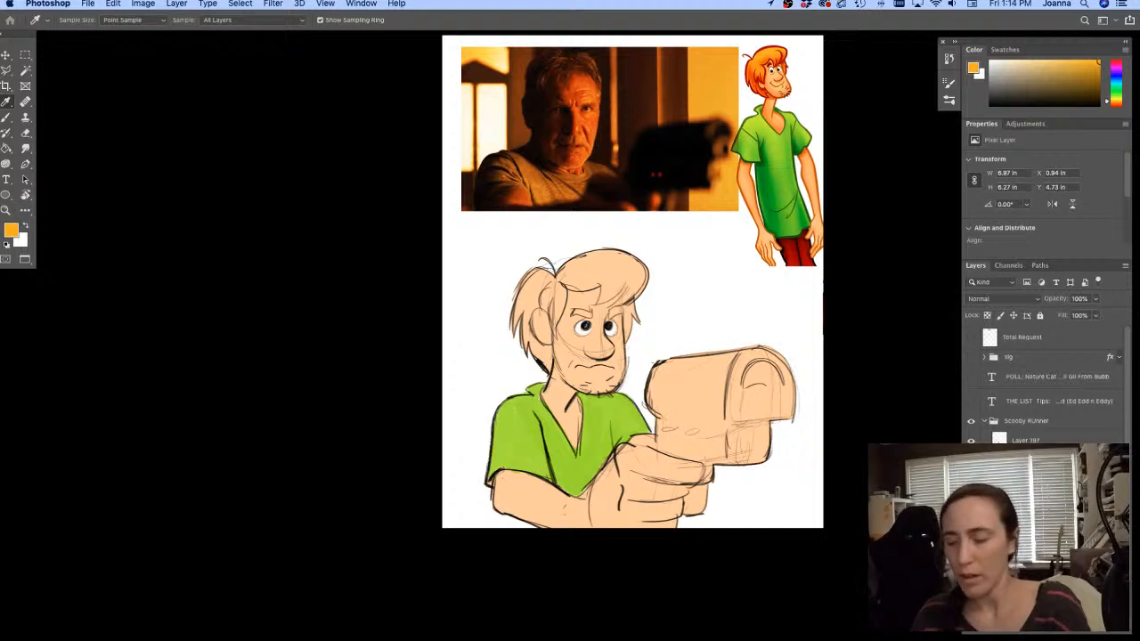
key(b)
mouse_move(534, 281)
mouse_down()
mouse_move(526, 316)
mouse_move(590, 315)
mouse_up()
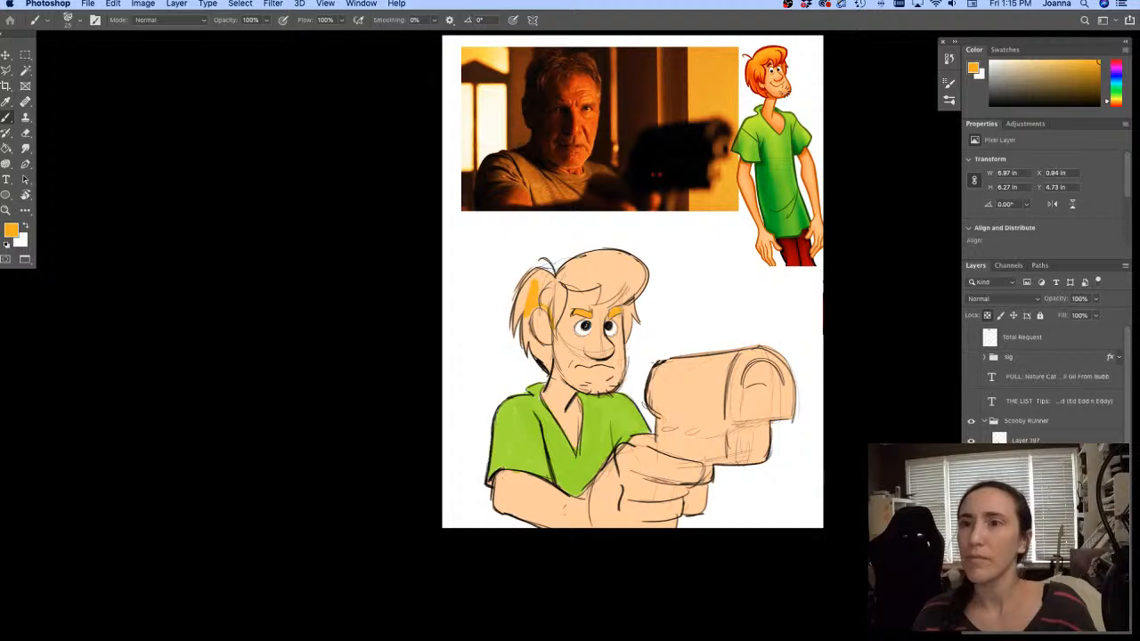
drag(631, 294, 628, 338)
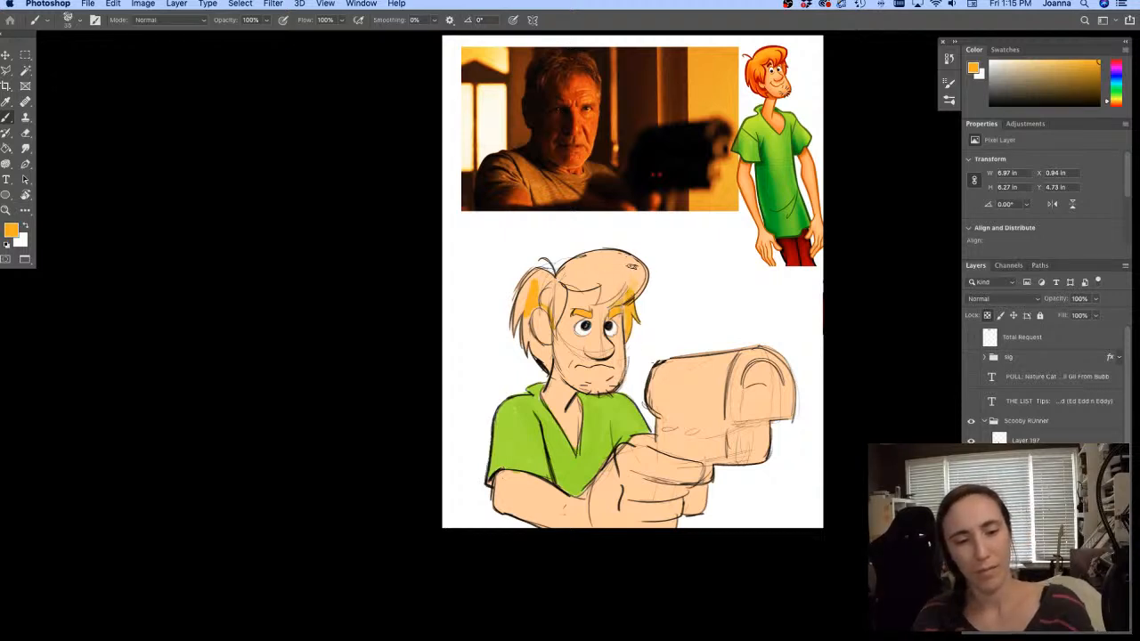
mouse_move(631, 266)
mouse_down()
mouse_move(597, 299)
mouse_move(616, 258)
mouse_move(629, 296)
mouse_move(634, 255)
mouse_up()
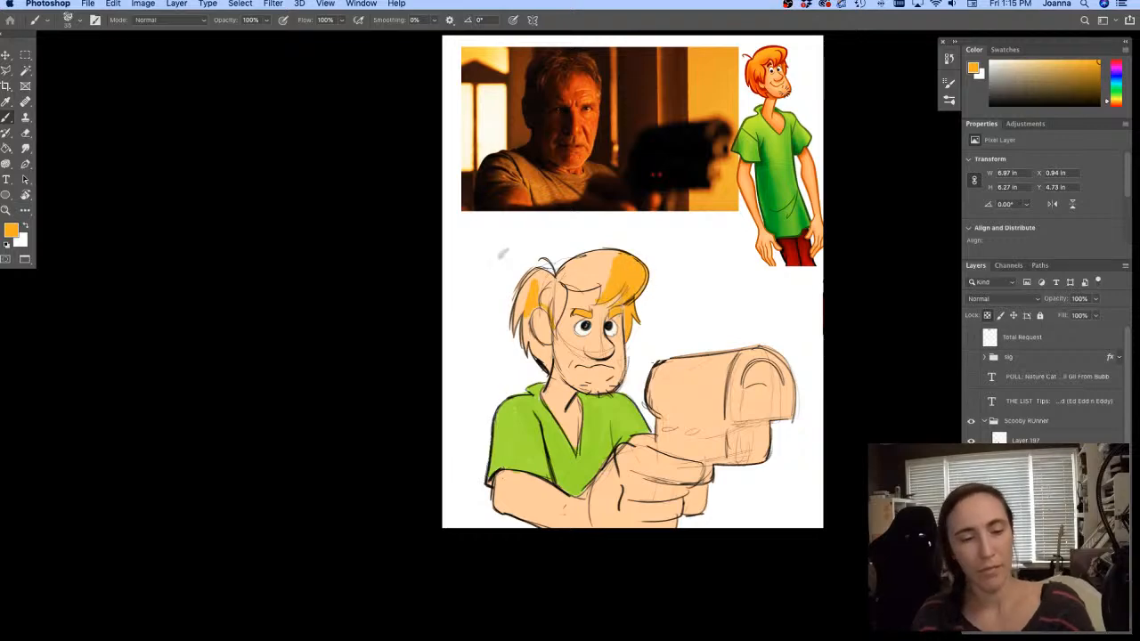
Paint the remaining hair on the crown and around the ear in the same yellow-orange
scroll(570, 284, up, 5)
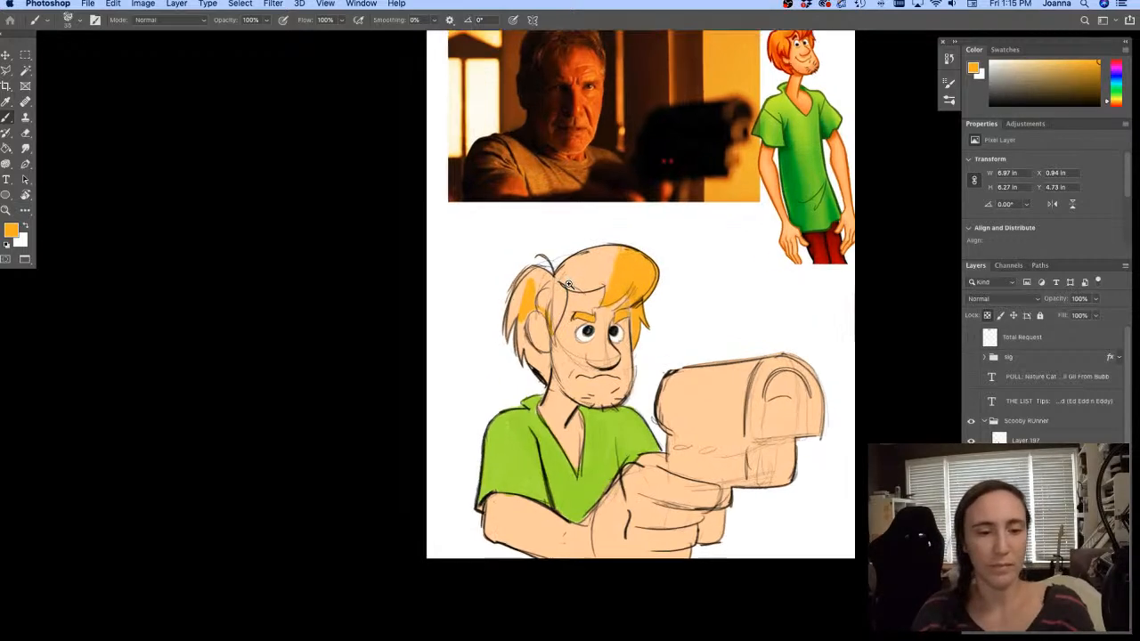
drag(550, 271, 501, 209)
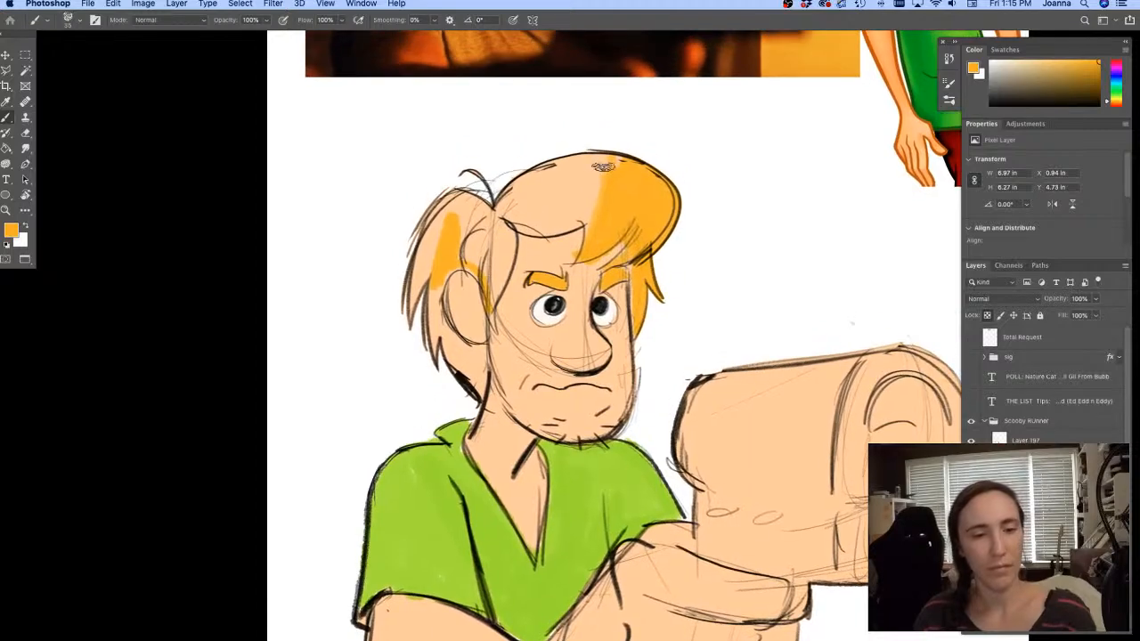
mouse_move(610, 155)
mouse_down()
mouse_move(601, 183)
mouse_move(516, 227)
mouse_move(561, 223)
mouse_move(592, 174)
mouse_move(547, 208)
mouse_move(575, 113)
mouse_move(505, 135)
mouse_move(402, 143)
mouse_up()
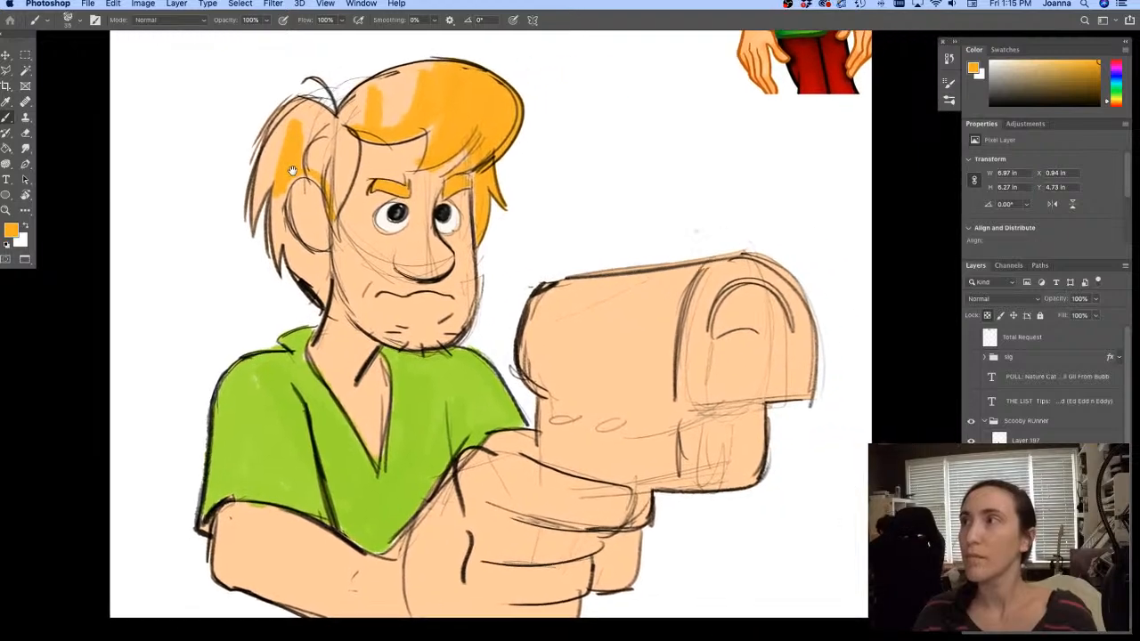
drag(293, 170, 296, 168)
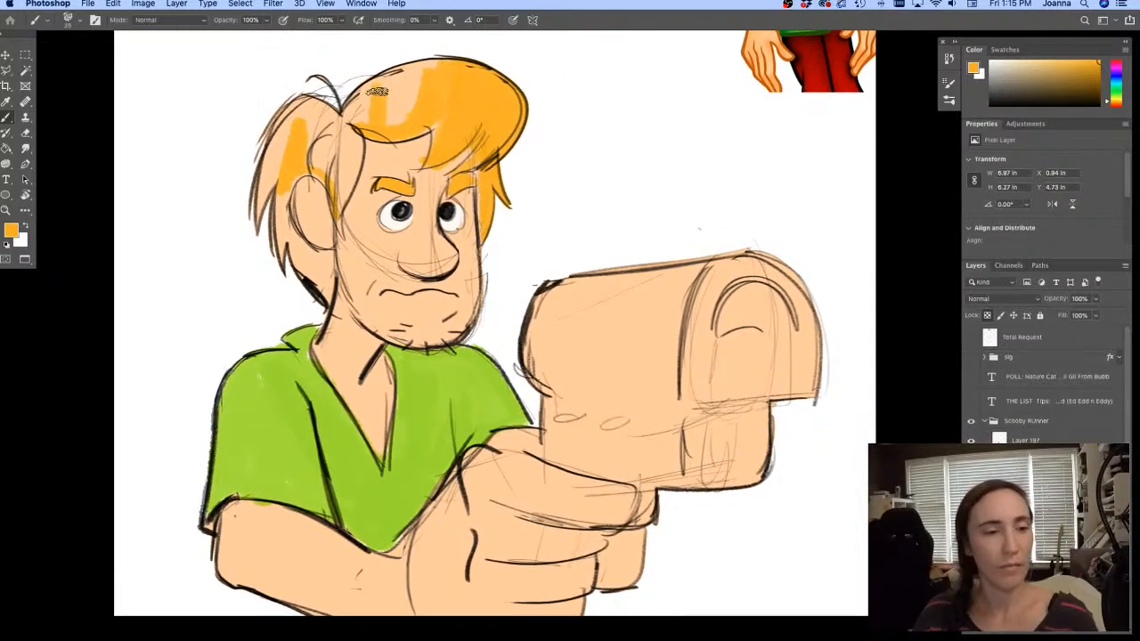
mouse_move(379, 91)
mouse_down()
mouse_move(365, 115)
mouse_move(384, 93)
mouse_move(411, 107)
mouse_move(426, 65)
mouse_move(443, 126)
mouse_up()
mouse_move(319, 116)
mouse_down()
mouse_move(341, 176)
mouse_move(358, 121)
mouse_move(307, 105)
mouse_move(275, 176)
mouse_move(282, 126)
mouse_move(268, 144)
mouse_move(257, 219)
mouse_move(271, 208)
mouse_move(278, 226)
mouse_move(287, 204)
mouse_move(289, 242)
mouse_move(329, 252)
mouse_move(323, 273)
mouse_move(286, 242)
mouse_up()
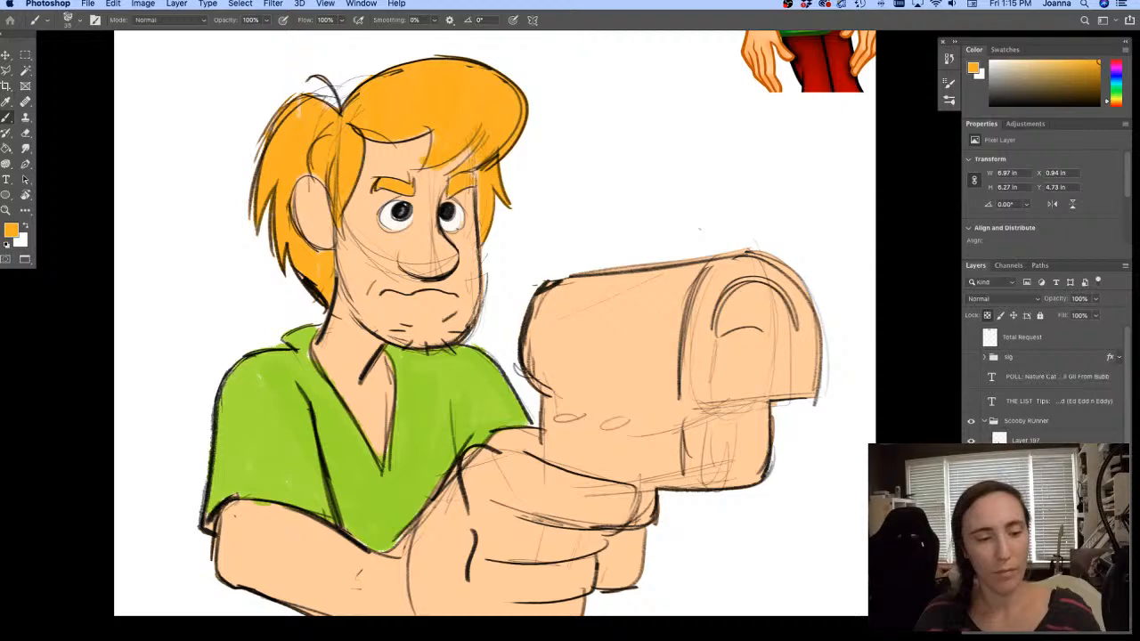
Choose a dark grey-brown foreground colour and paint the gun's front face, barrel and underside with it
click(12, 234)
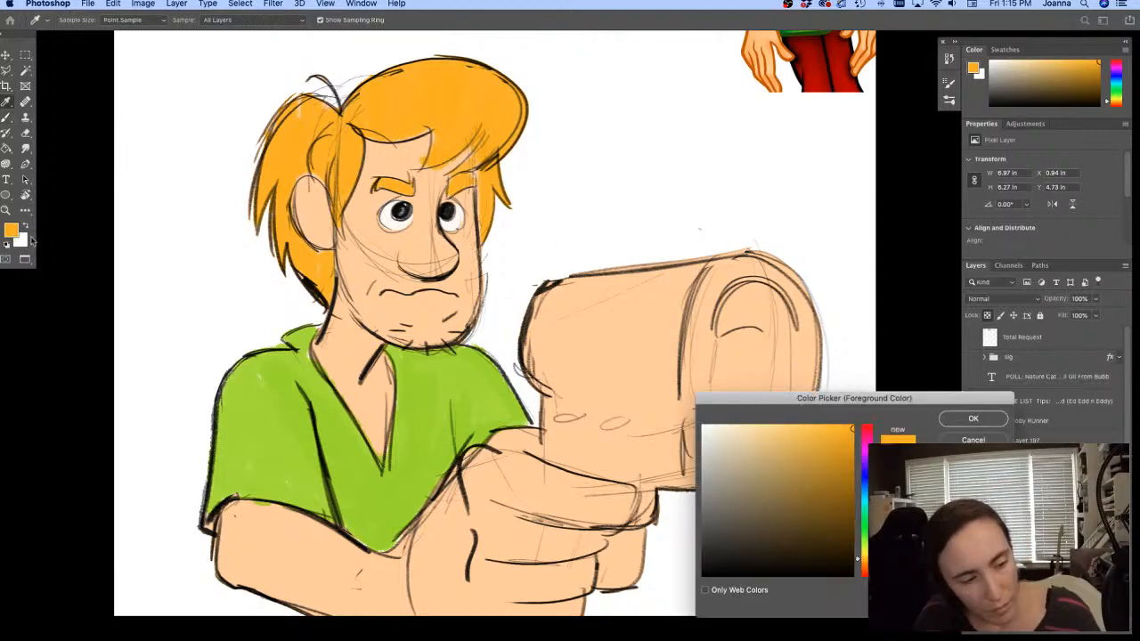
drag(718, 503, 742, 548)
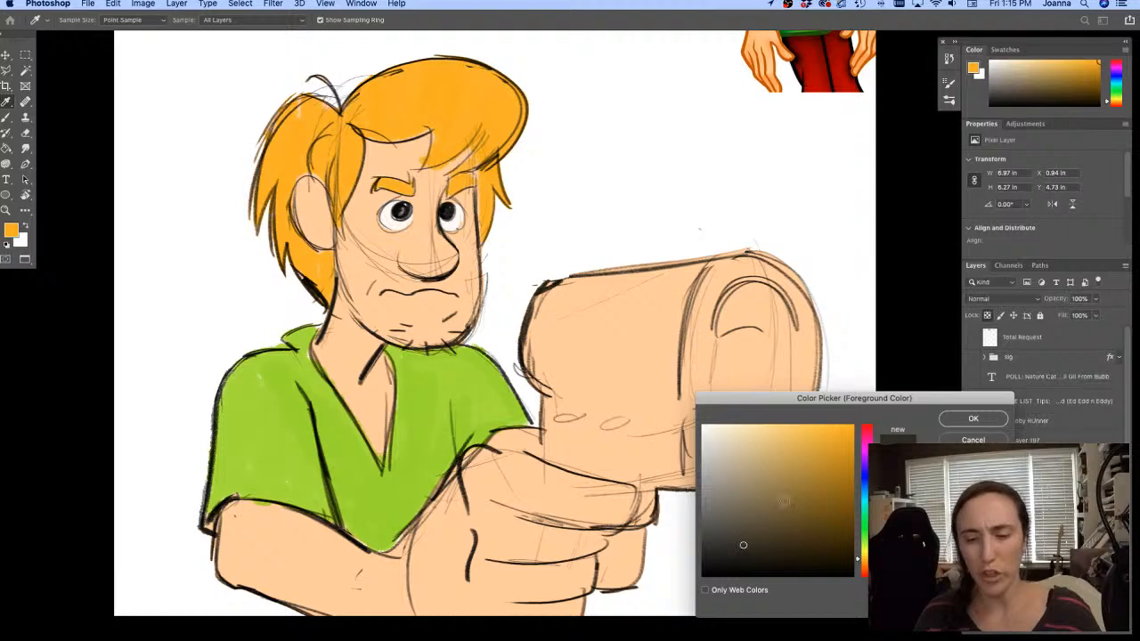
click(973, 418)
mouse_move(686, 262)
mouse_down()
mouse_move(700, 482)
mouse_move(702, 260)
mouse_up()
mouse_move(713, 490)
mouse_down()
mouse_move(703, 265)
mouse_move(751, 499)
mouse_move(744, 254)
mouse_move(784, 392)
mouse_move(815, 268)
mouse_move(802, 392)
mouse_move(784, 397)
mouse_up()
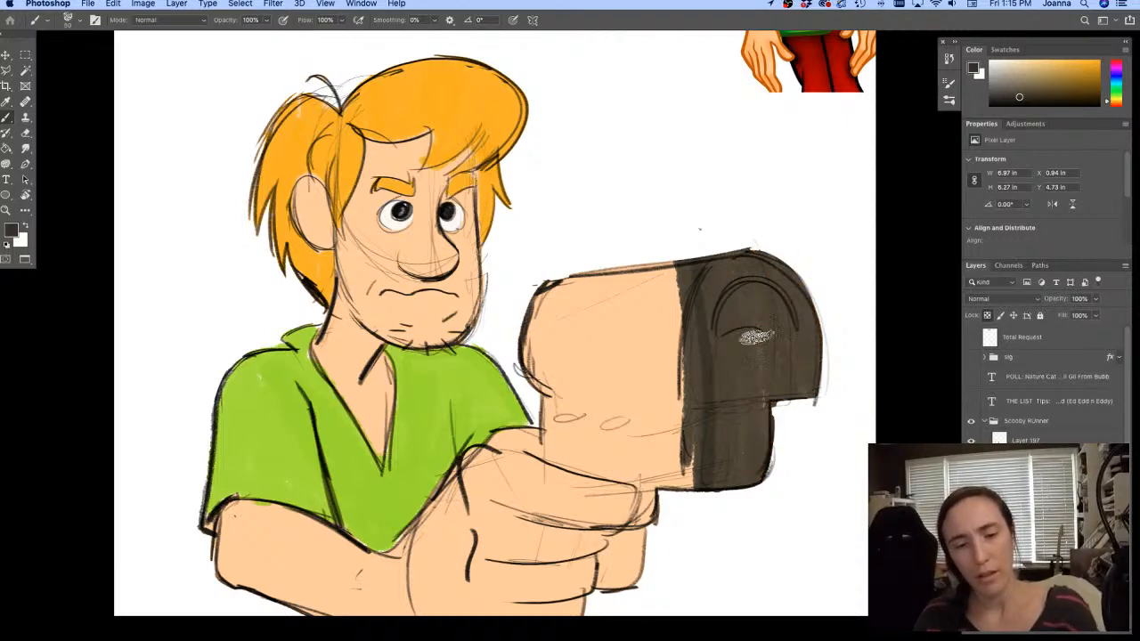
mouse_move(755, 336)
mouse_down()
mouse_move(726, 392)
mouse_move(677, 357)
mouse_move(632, 267)
mouse_move(552, 290)
mouse_move(539, 379)
mouse_move(570, 267)
mouse_move(597, 419)
mouse_move(619, 394)
mouse_move(642, 415)
mouse_move(659, 285)
mouse_up()
mouse_move(713, 419)
mouse_down()
mouse_move(623, 454)
mouse_move(717, 471)
mouse_move(653, 452)
mouse_move(619, 468)
mouse_move(710, 475)
mouse_move(630, 461)
mouse_move(643, 449)
mouse_move(605, 434)
mouse_move(614, 454)
mouse_move(550, 393)
mouse_move(552, 447)
mouse_move(611, 472)
mouse_move(554, 456)
mouse_move(598, 467)
mouse_move(547, 328)
mouse_move(533, 366)
mouse_move(528, 337)
mouse_move(545, 317)
mouse_move(612, 351)
mouse_move(694, 303)
mouse_move(669, 331)
mouse_move(691, 304)
mouse_up()
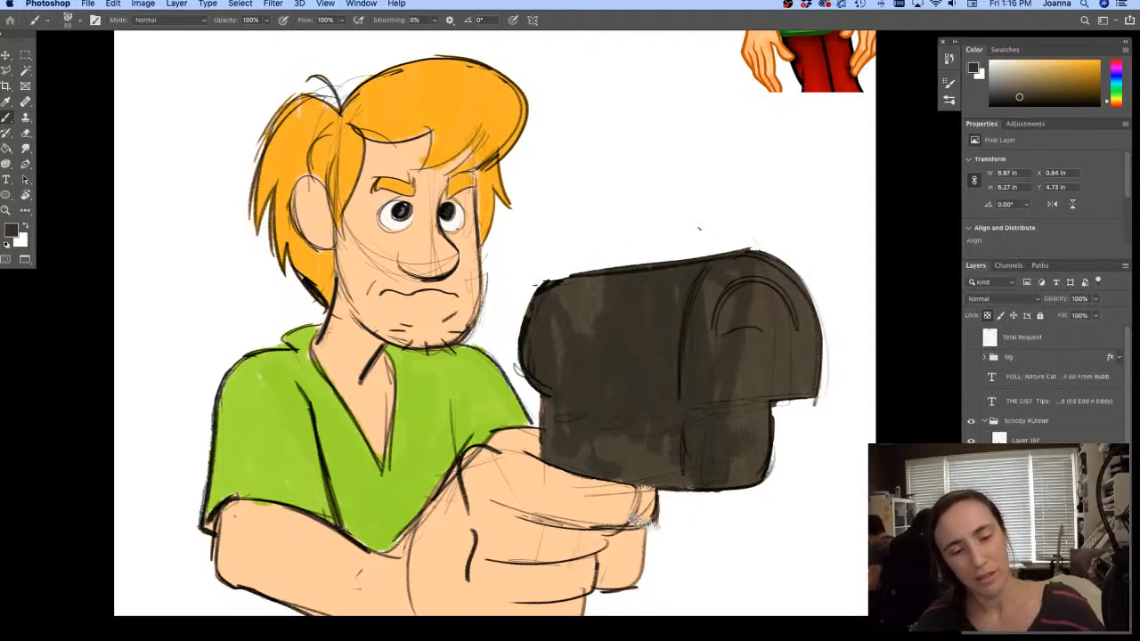
Paint the gun's grip below the hand in the same dark grey-brown
mouse_move(641, 524)
mouse_down()
mouse_move(604, 559)
mouse_move(623, 579)
mouse_move(637, 561)
mouse_move(646, 570)
mouse_move(614, 575)
mouse_up()
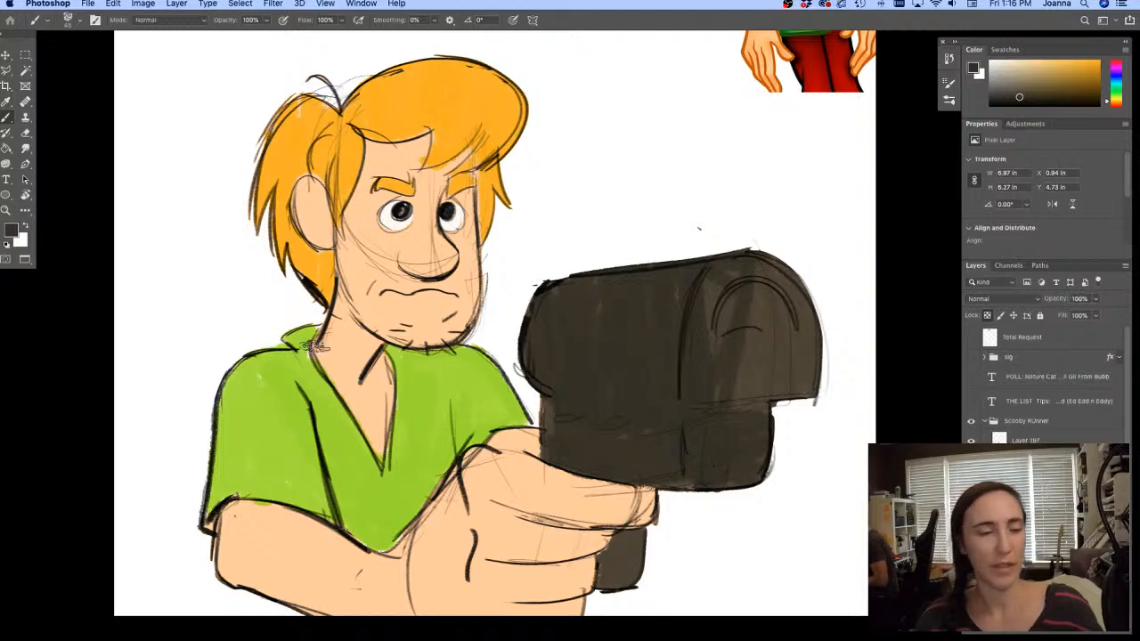
scroll(313, 344, down, 1)
drag(260, 311, 387, 369)
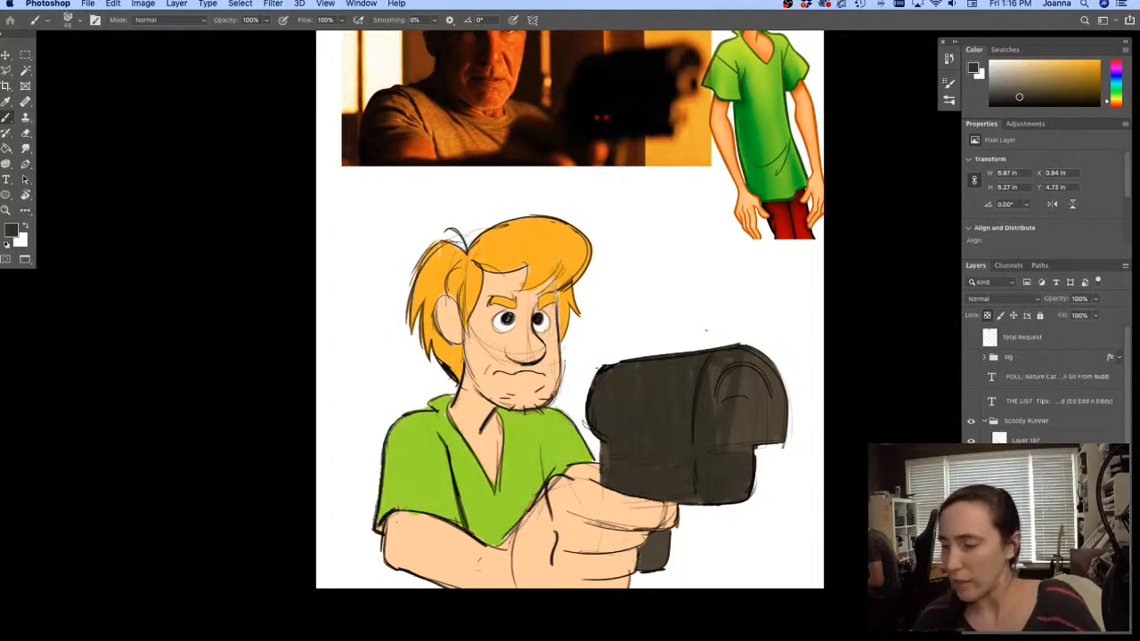
Darken the duplicated colour layer to black with Hue/Saturation, reduce its opacity to 49% and unlock its transparent pixels
key(super+u)
mouse_move(811, 501)
mouse_down()
mouse_move(780, 501)
mouse_move(695, 554)
mouse_up()
click(945, 384)
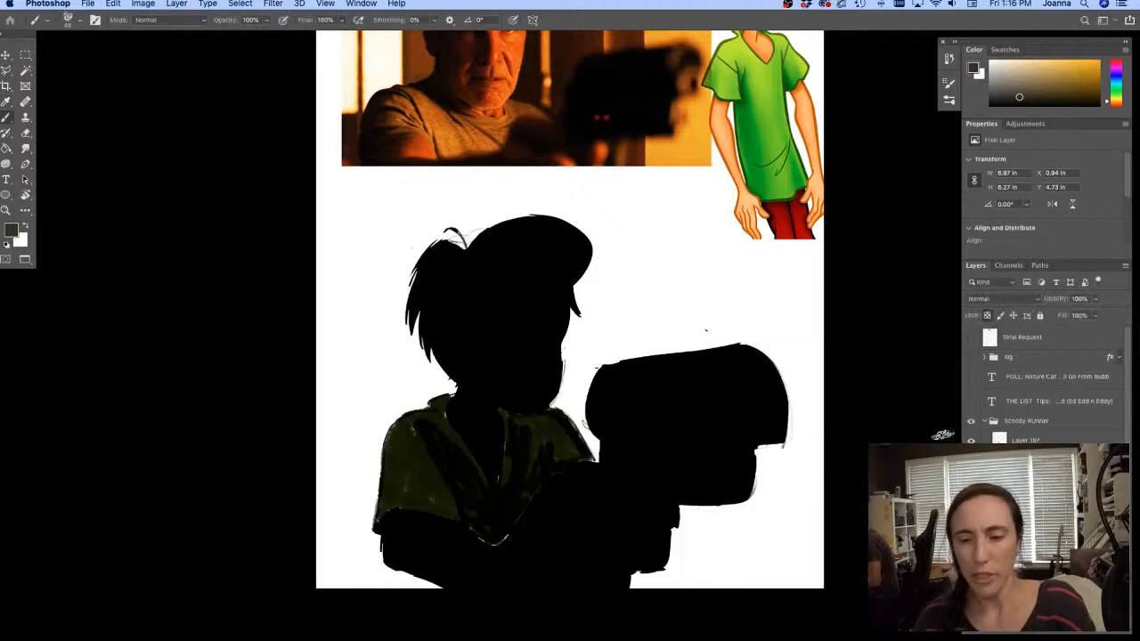
click(1096, 298)
drag(1099, 315, 1075, 315)
click(996, 372)
click(988, 315)
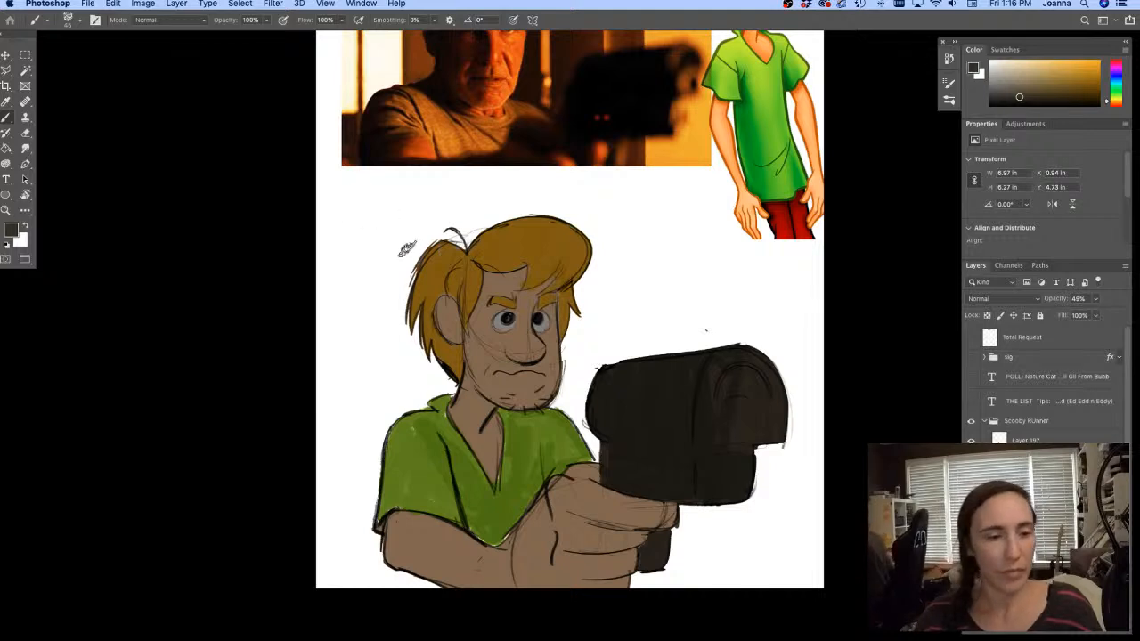
Switch the brush mode to Clear and erase the shadow from the nose, eyes, cheek and chin on the lit side of the face
click(137, 22)
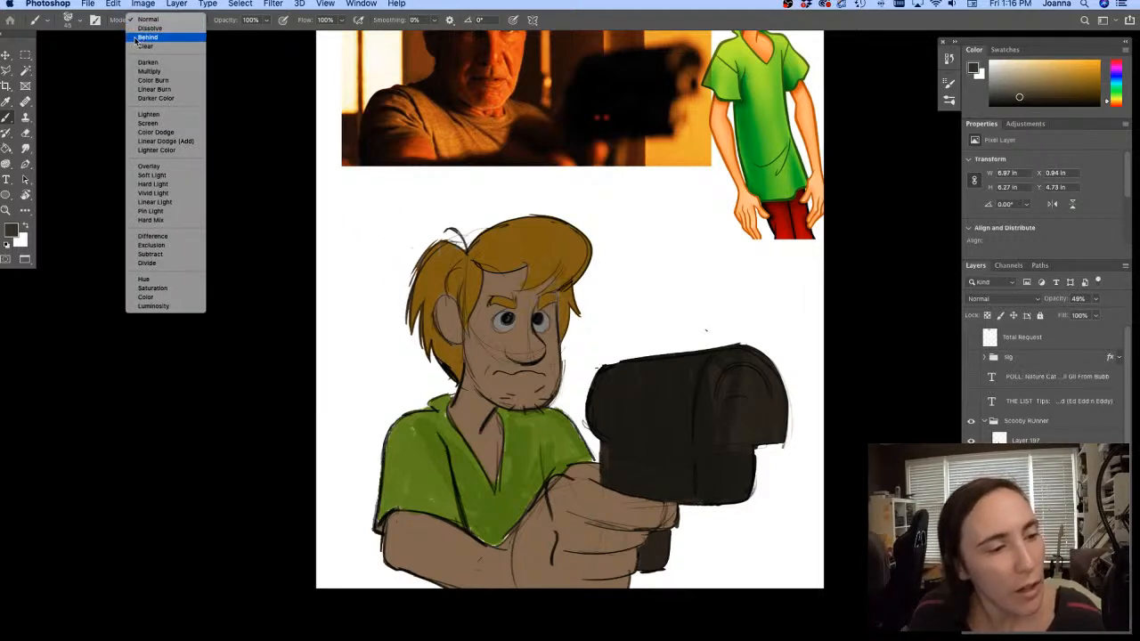
click(141, 45)
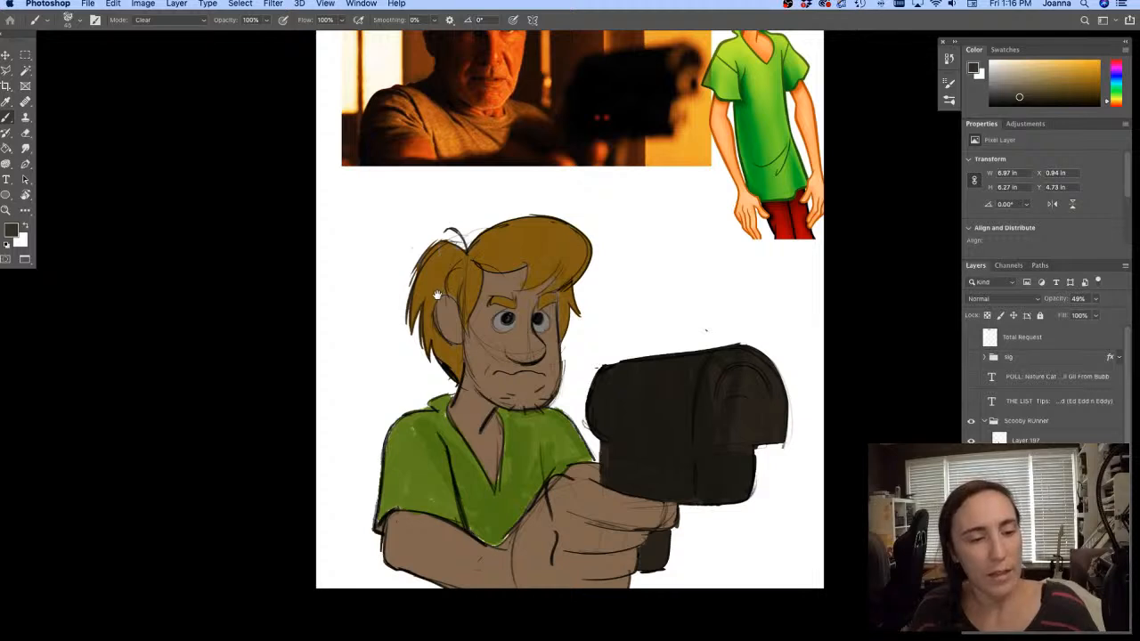
drag(436, 294, 447, 346)
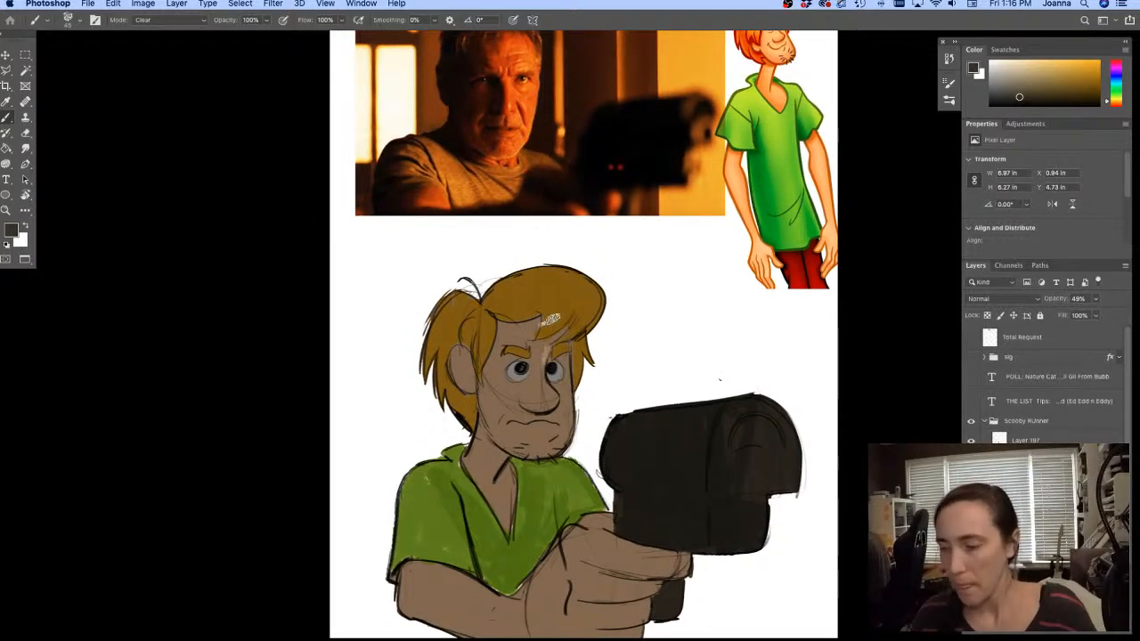
drag(540, 356, 538, 376)
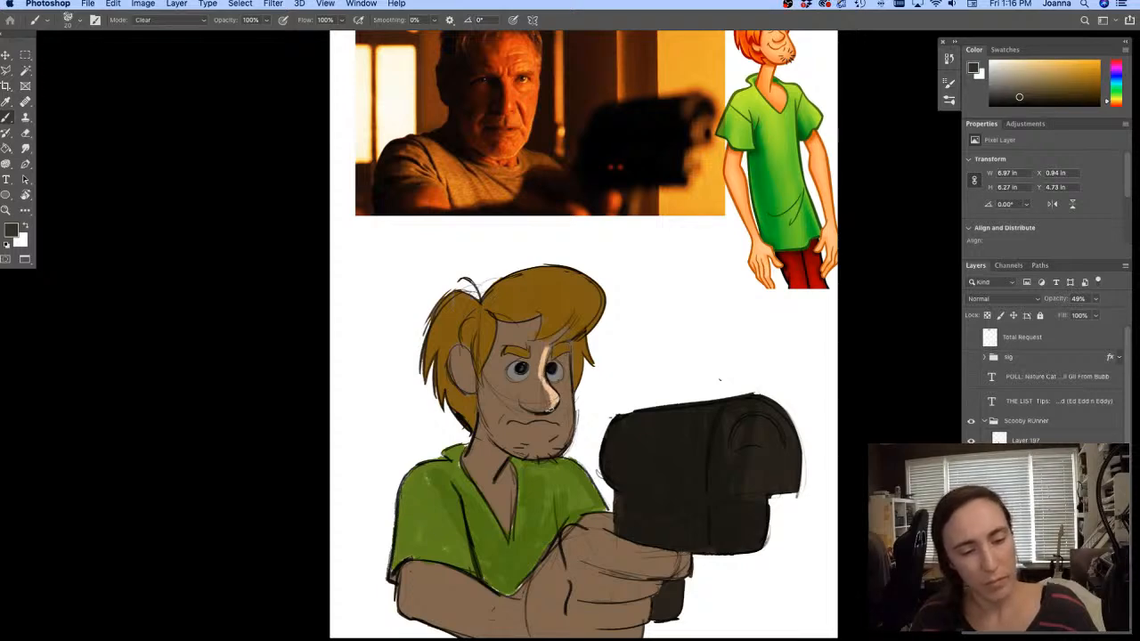
drag(543, 396, 541, 409)
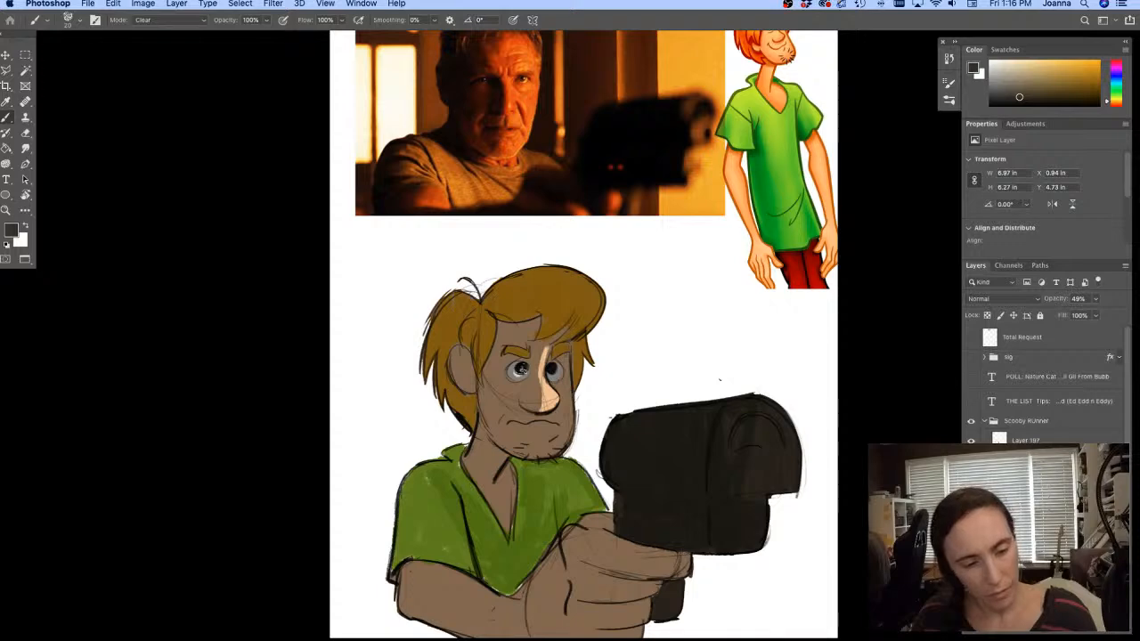
drag(522, 376, 515, 375)
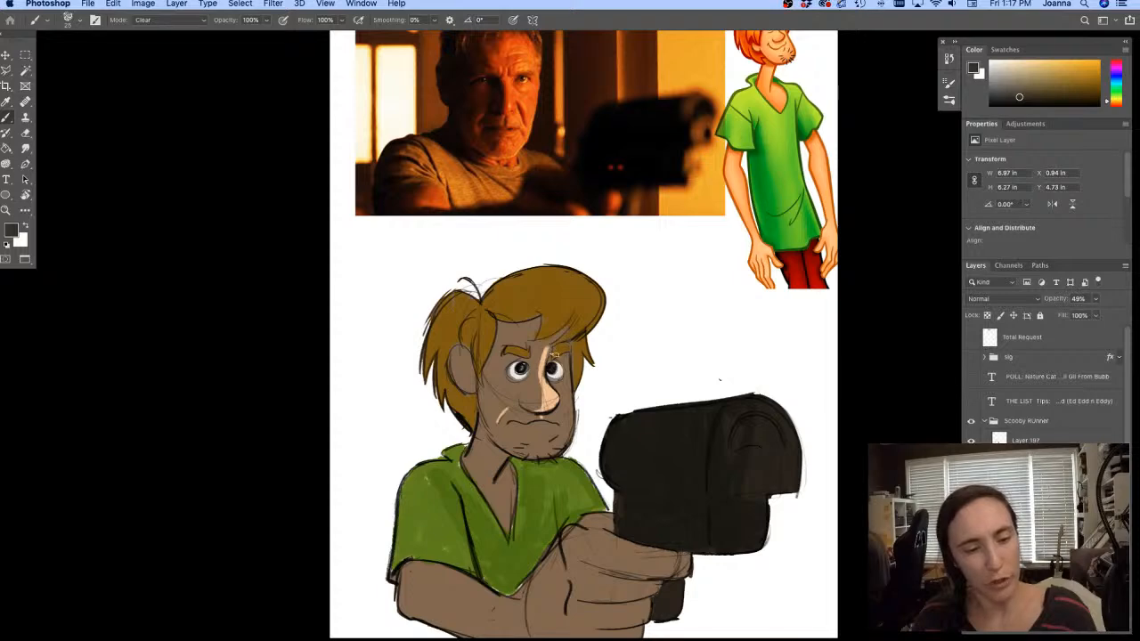
drag(554, 356, 559, 352)
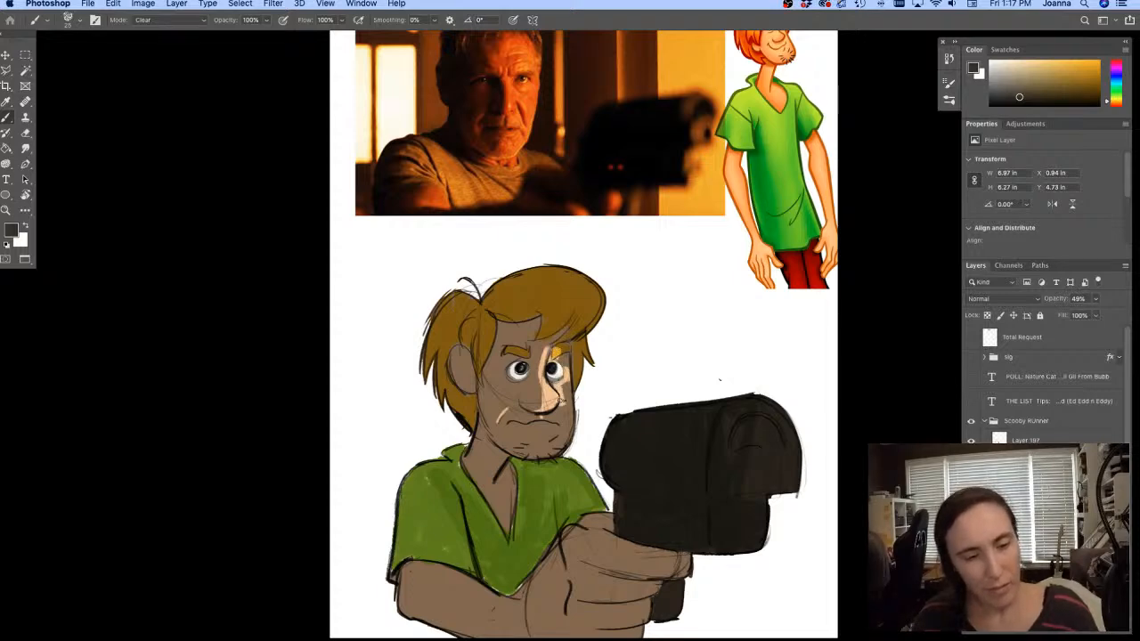
mouse_move(539, 419)
mouse_down()
mouse_move(533, 457)
mouse_move(559, 421)
mouse_move(570, 449)
mouse_move(566, 388)
mouse_move(540, 453)
mouse_move(545, 418)
mouse_up()
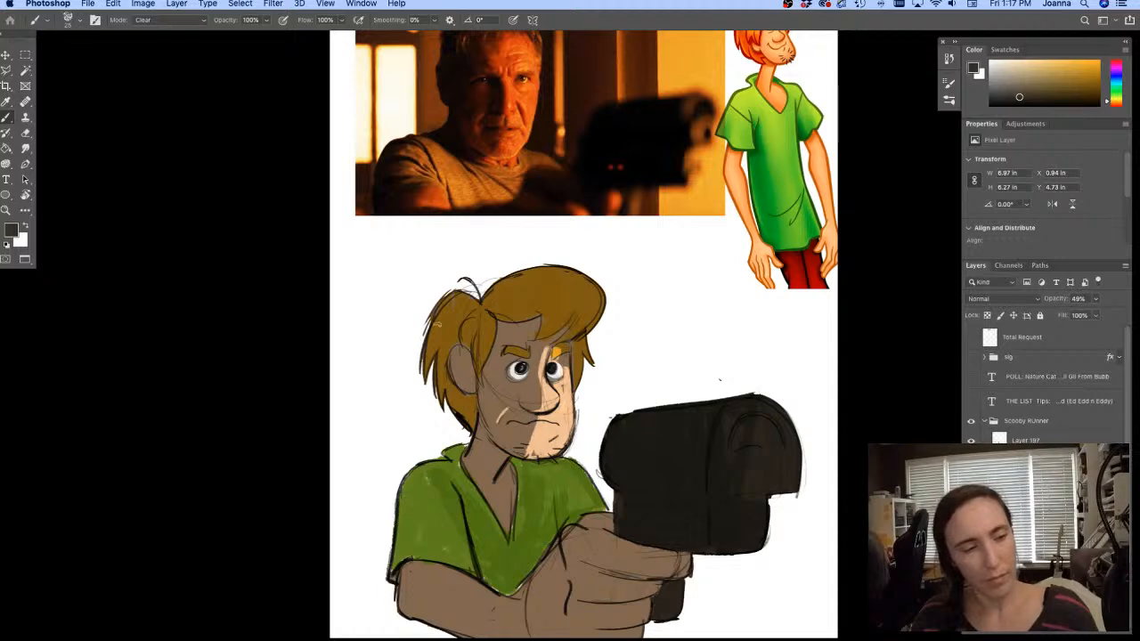
Set the foreground colour to pure black
click(11, 230)
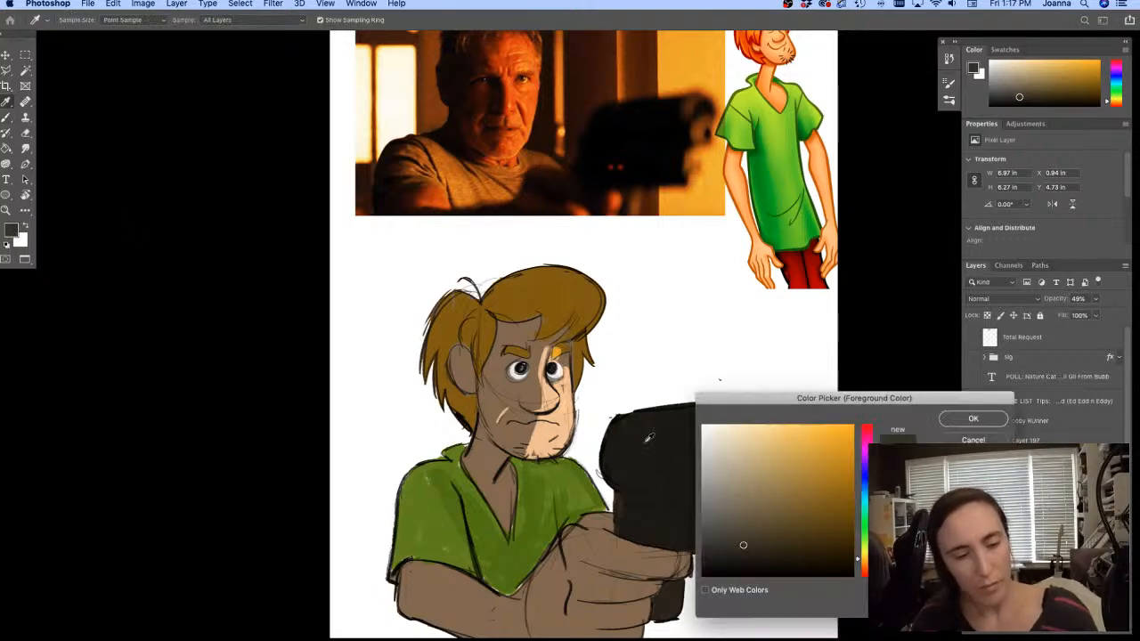
click(713, 590)
click(974, 418)
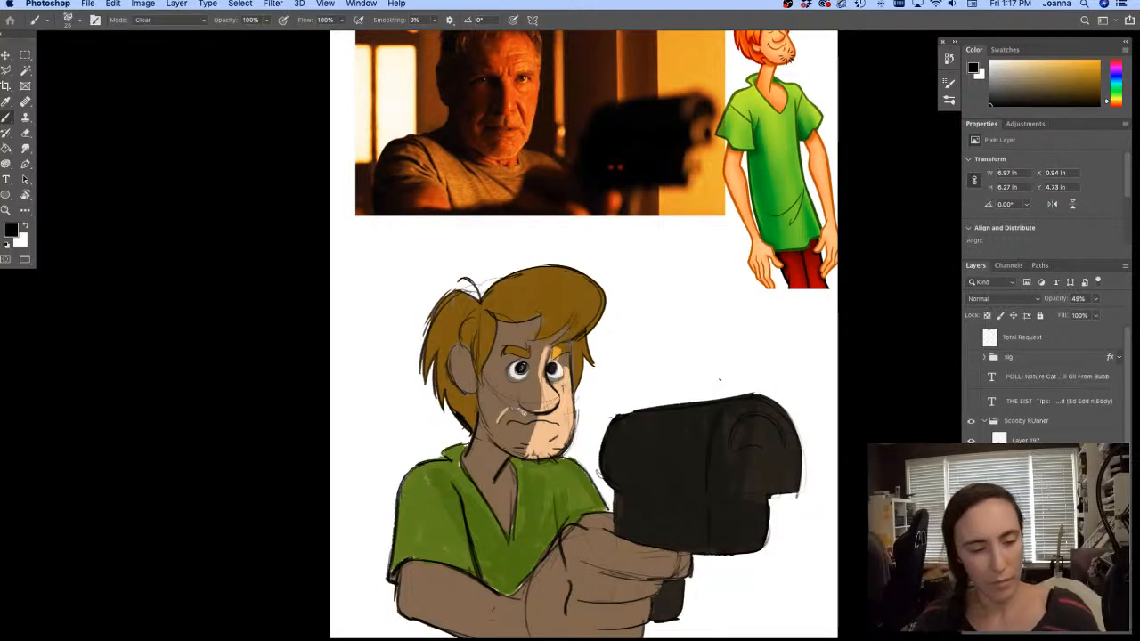
click(147, 20)
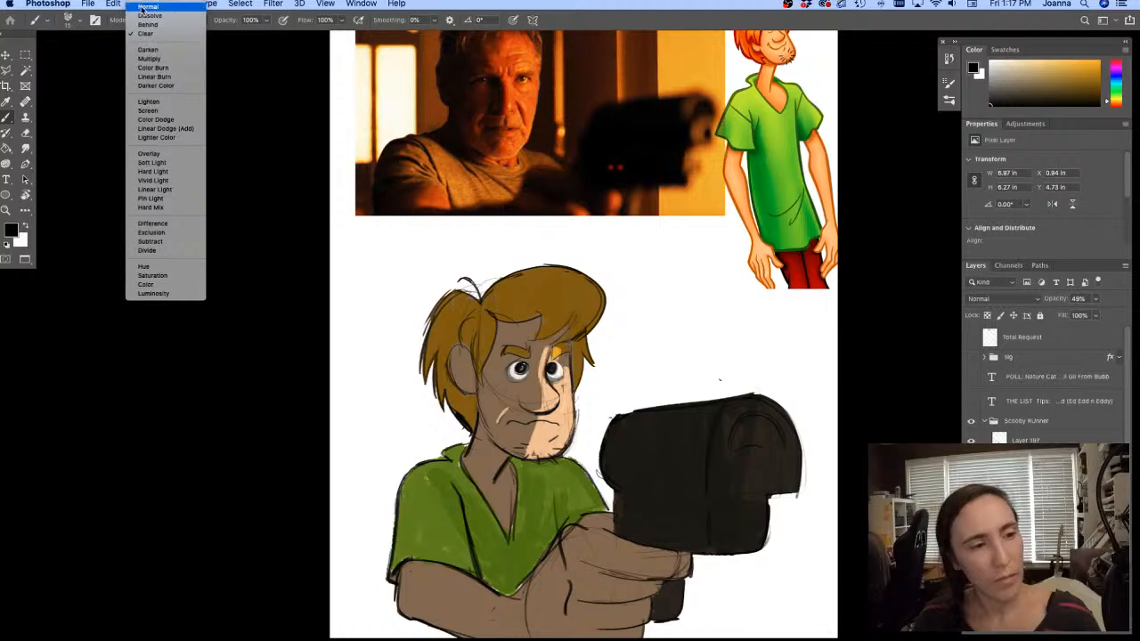
click(156, 14)
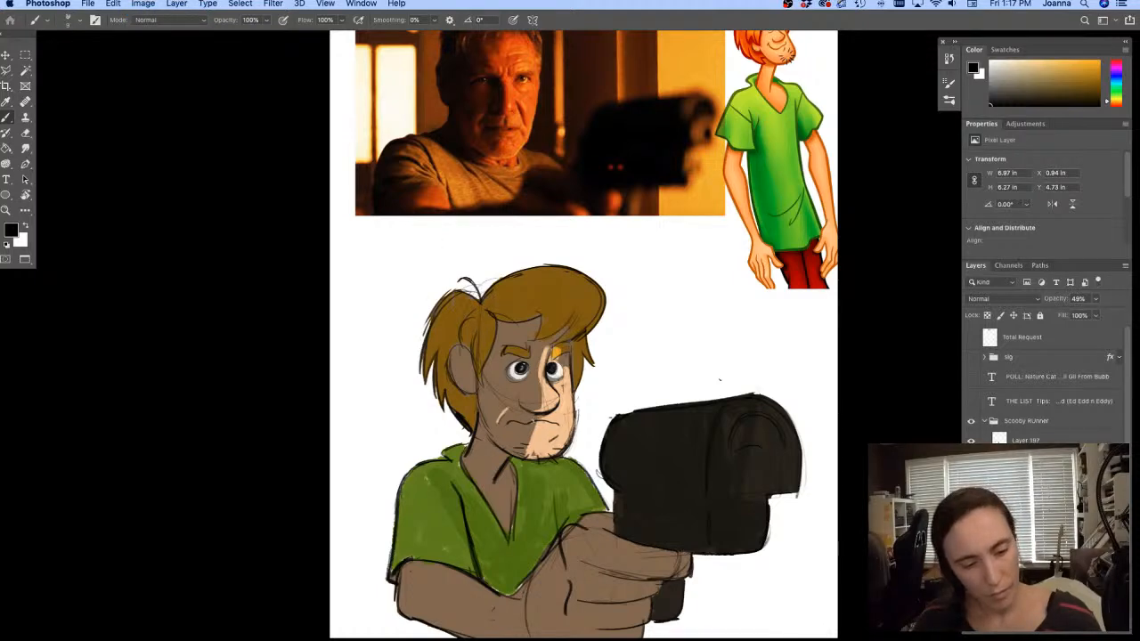
click(147, 20)
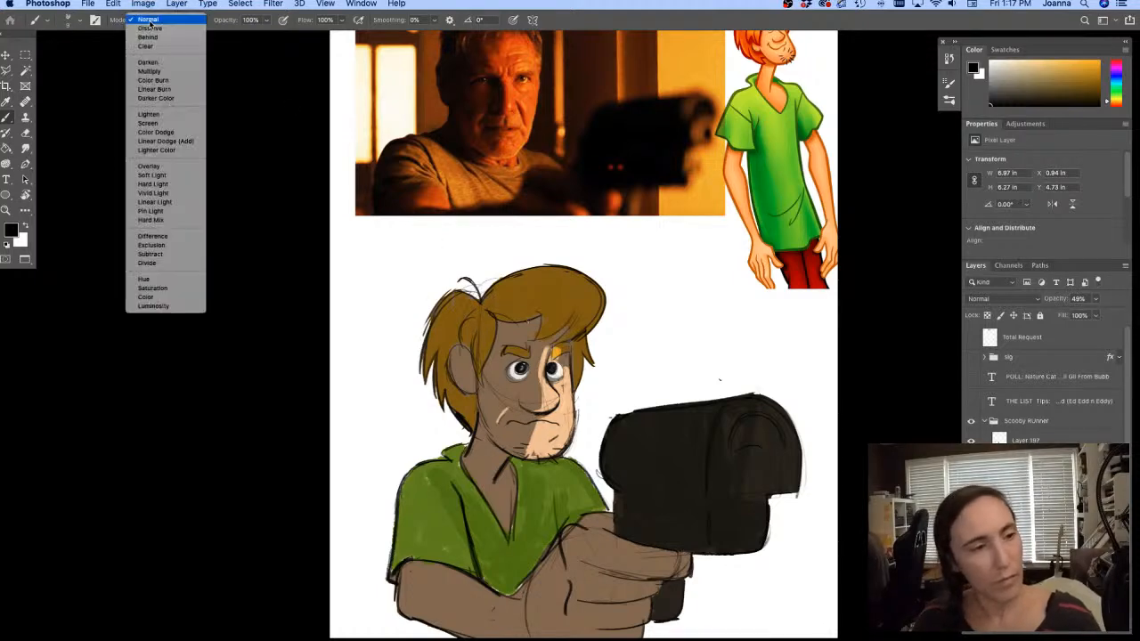
click(147, 42)
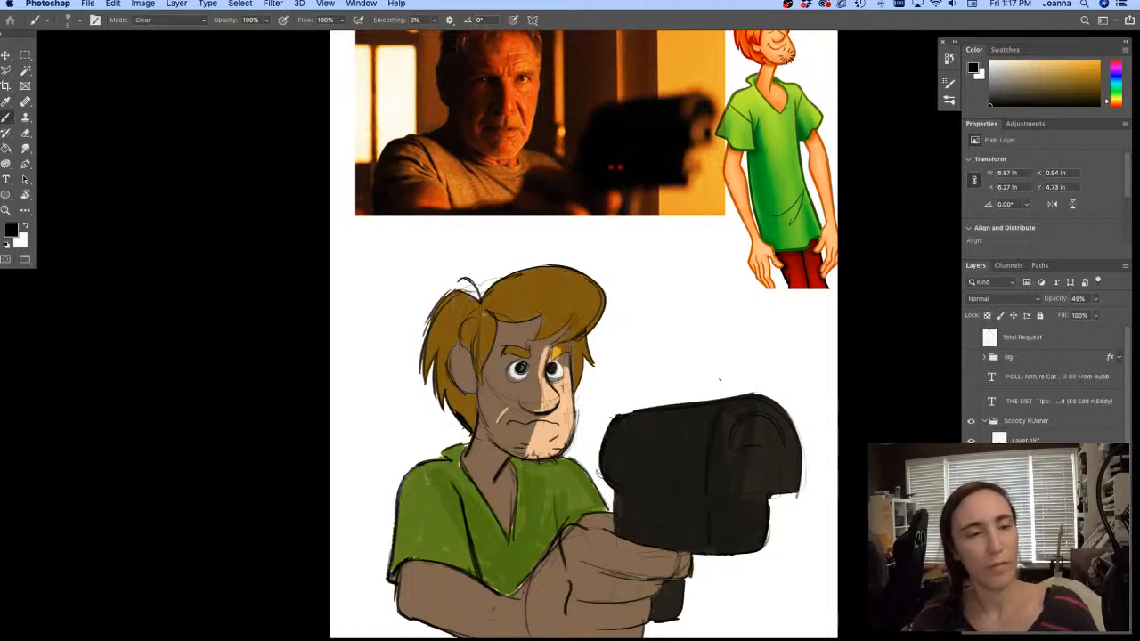
Erase the shadow from the top of the swept fringe with a larger brush to make a highlight
mouse_move(434, 320)
mouse_down()
mouse_move(433, 403)
mouse_move(442, 324)
mouse_up()
key(bracketright)
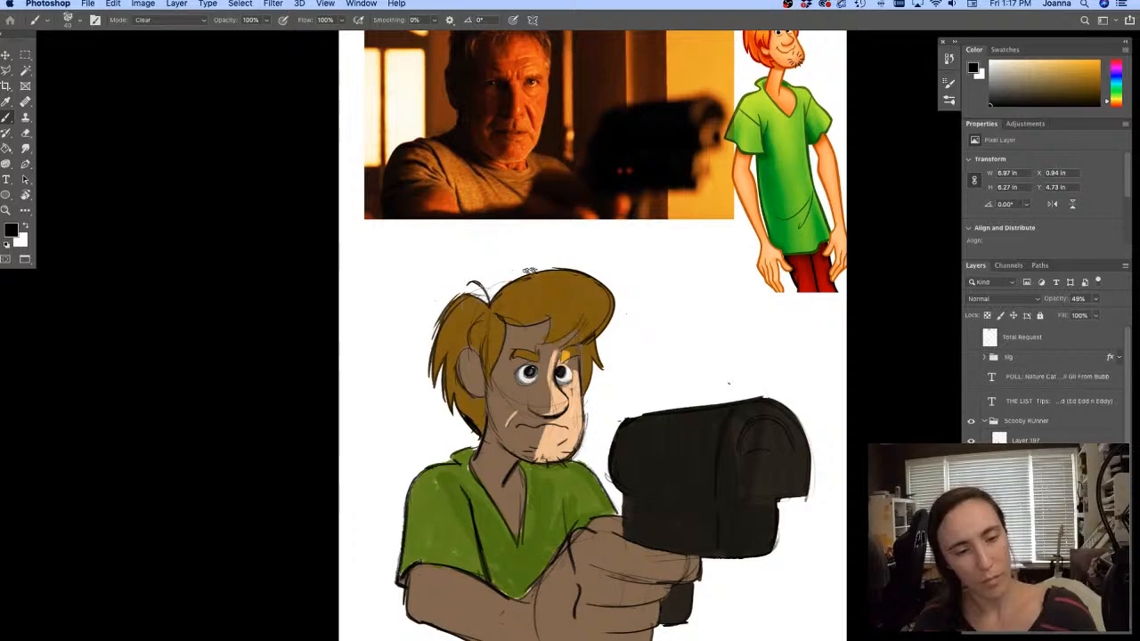
drag(505, 292, 613, 305)
drag(610, 289, 539, 282)
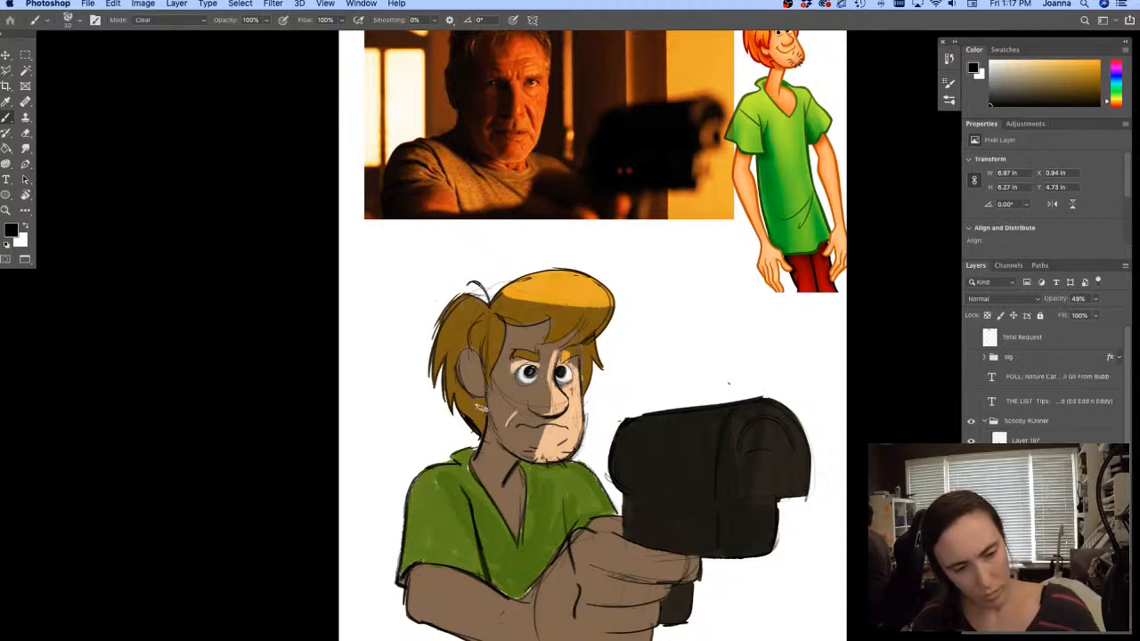
Extend the lit areas of the face by erasing more shadow along the chin, jaw and beside the eye
mouse_move(543, 447)
mouse_down()
mouse_move(517, 452)
mouse_move(537, 447)
mouse_move(501, 439)
mouse_move(534, 462)
mouse_move(541, 448)
mouse_up()
key(super+z)
key(super+z)
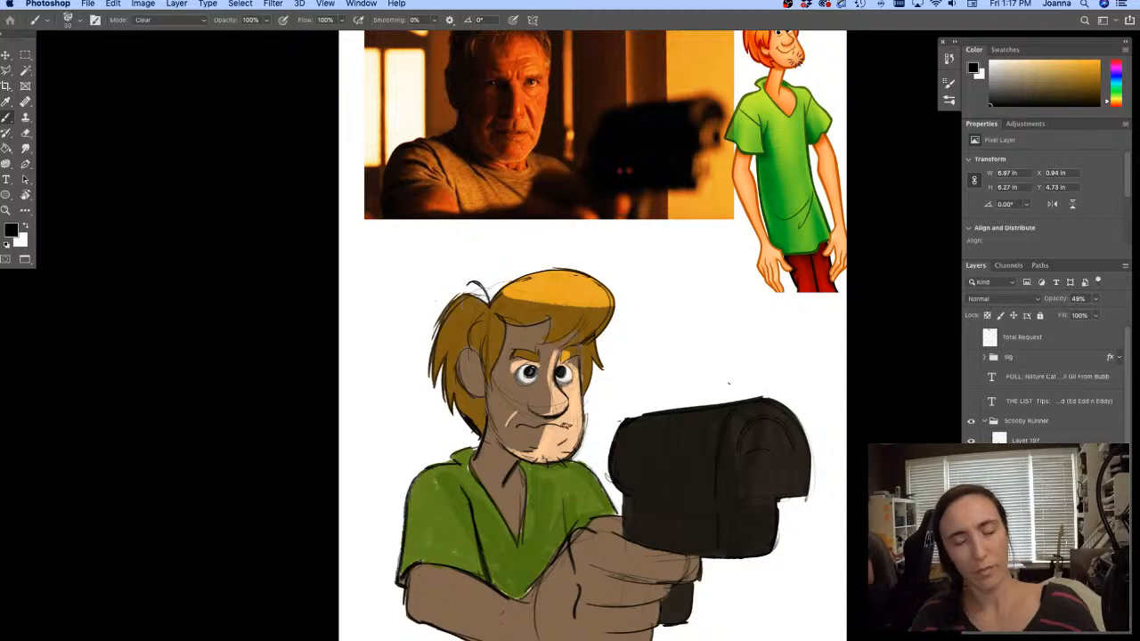
drag(412, 422, 369, 326)
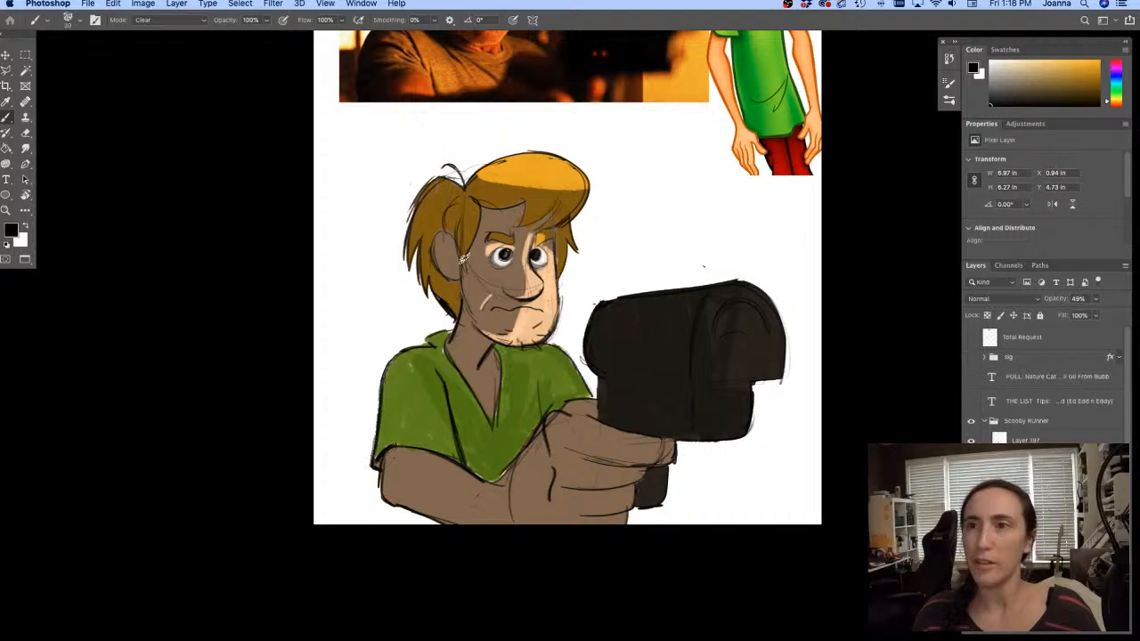
drag(421, 362, 433, 477)
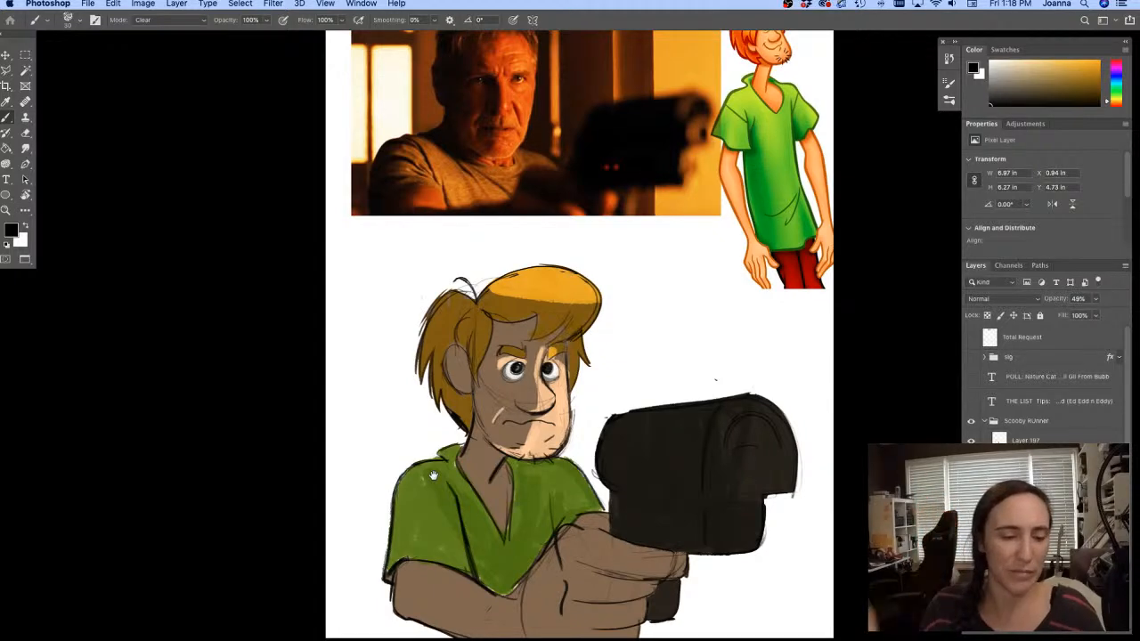
mouse_move(433, 477)
mouse_down()
mouse_move(451, 403)
mouse_move(423, 472)
mouse_move(431, 461)
mouse_up()
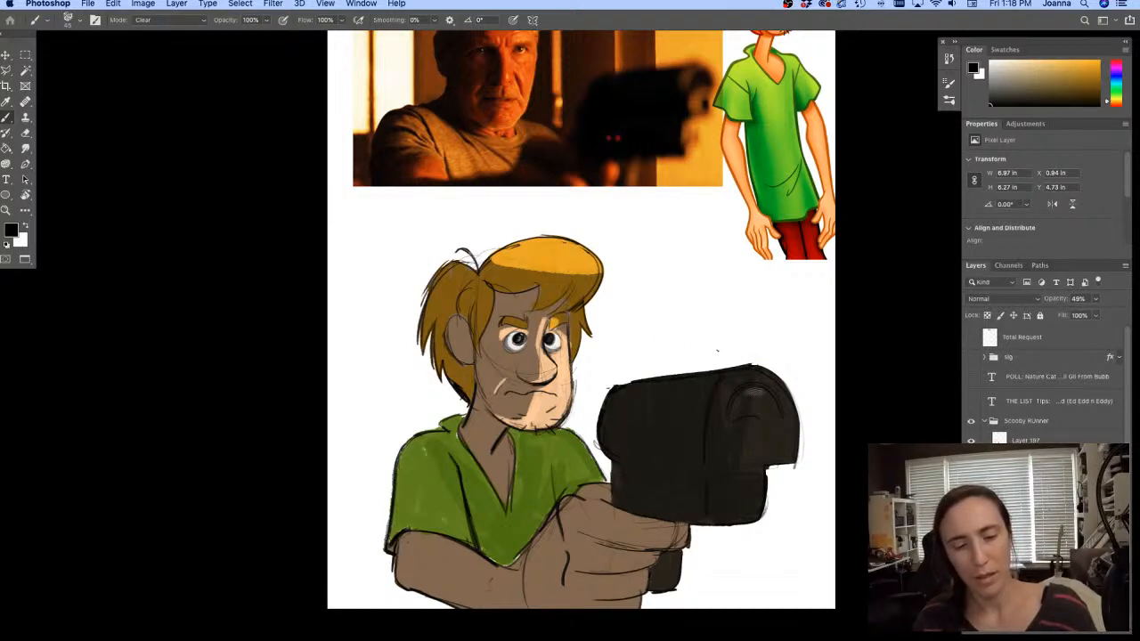
Erase the shadow from the gun's rounded front face and the front edge of its underside
mouse_move(755, 392)
mouse_down()
mouse_move(759, 424)
mouse_move(775, 404)
mouse_move(792, 459)
mouse_move(745, 406)
mouse_move(728, 438)
mouse_up()
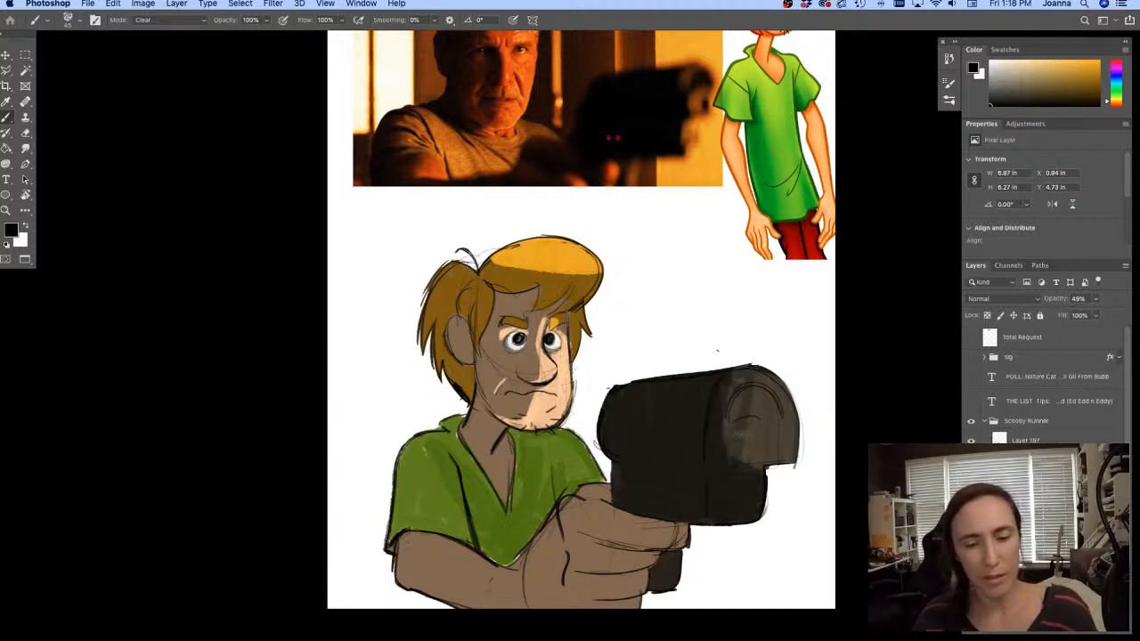
drag(766, 474, 767, 472)
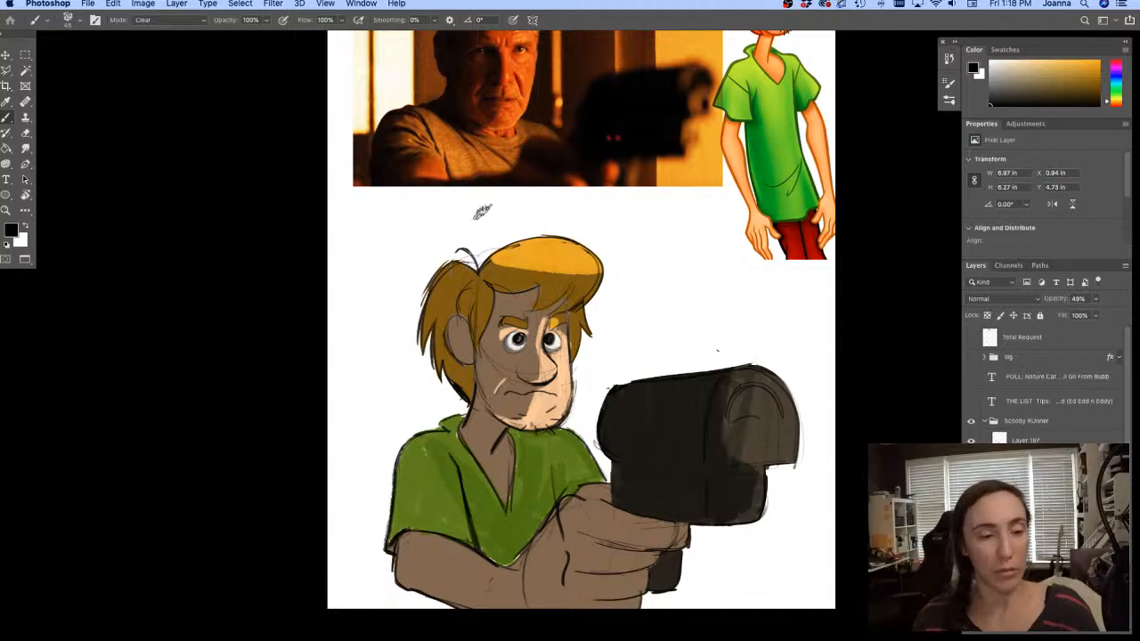
Erase the shadow from the shirt's chest, collar edge and far shoulder, leaving streaked fold highlights on the near shoulder
mouse_move(403, 392)
mouse_down()
mouse_move(407, 384)
mouse_move(416, 410)
mouse_move(423, 385)
mouse_up()
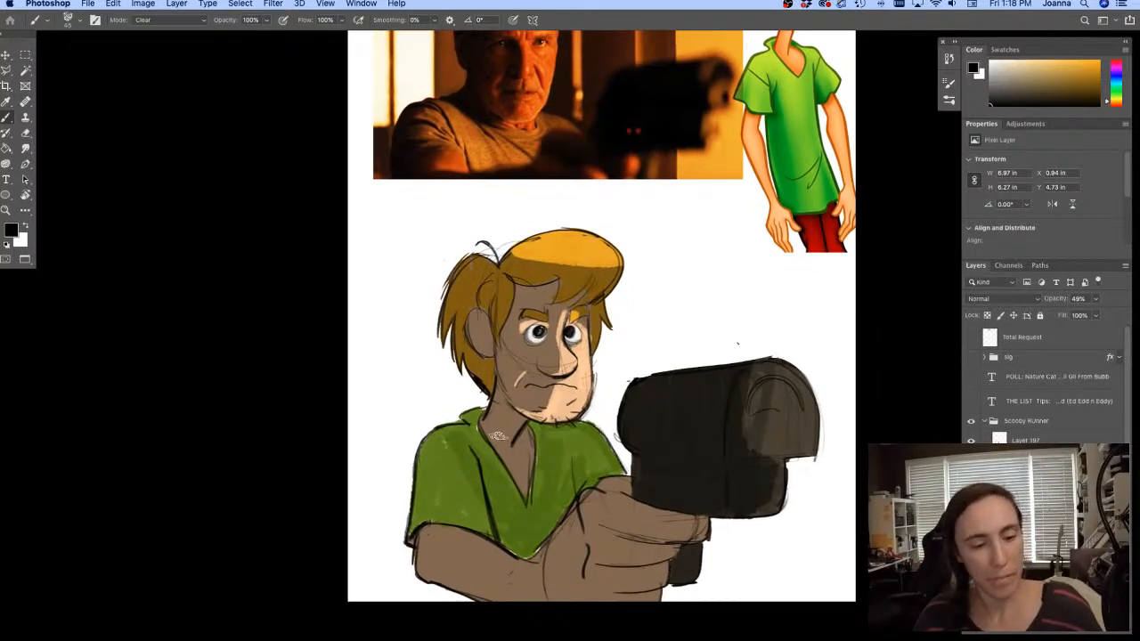
mouse_move(462, 427)
mouse_down()
mouse_move(488, 474)
mouse_move(468, 451)
mouse_move(484, 492)
mouse_move(463, 458)
mouse_move(478, 485)
mouse_move(458, 474)
mouse_move(487, 505)
mouse_move(462, 480)
mouse_move(466, 494)
mouse_move(452, 497)
mouse_move(482, 521)
mouse_move(495, 504)
mouse_move(476, 441)
mouse_up()
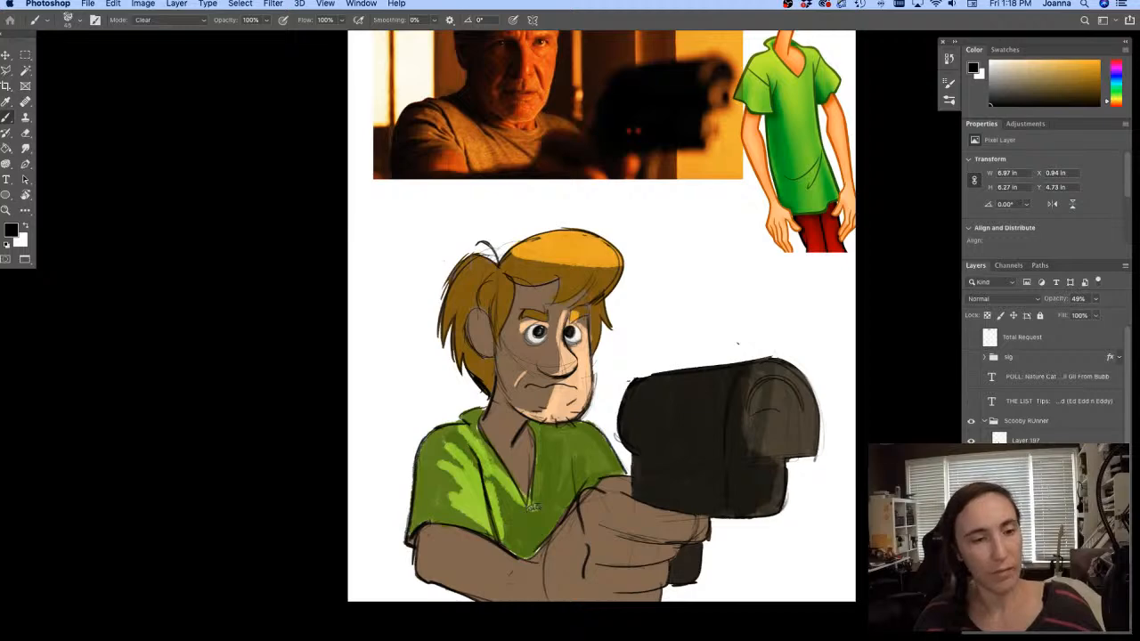
mouse_move(538, 501)
mouse_down()
mouse_move(541, 432)
mouse_move(615, 450)
mouse_up()
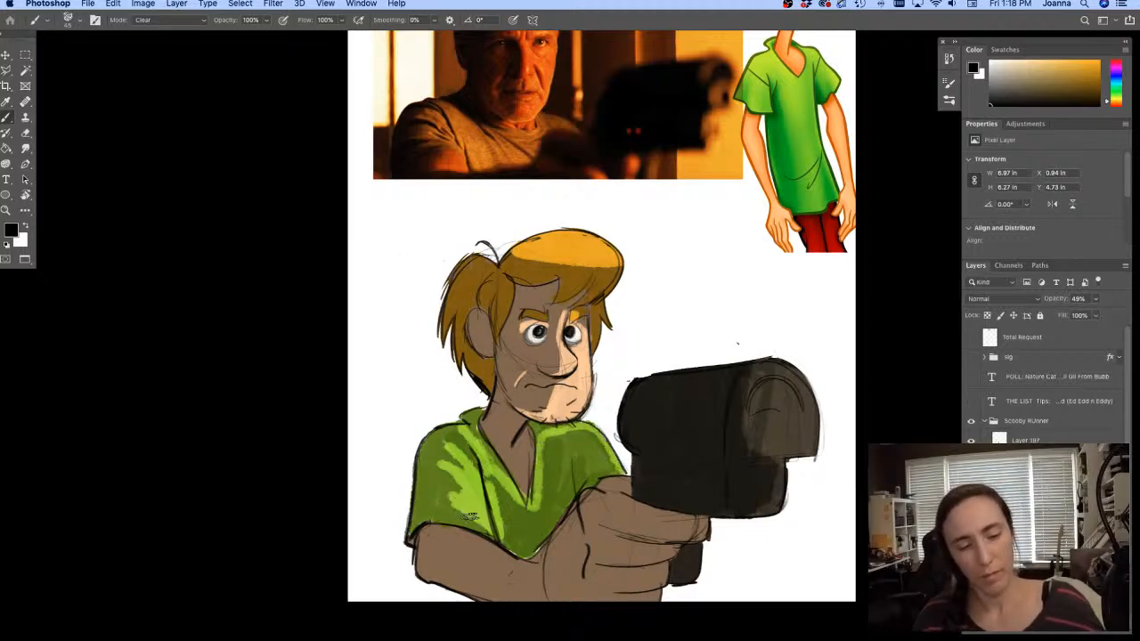
key(bracketright)
key(bracketright)
mouse_move(505, 532)
mouse_down()
mouse_move(531, 546)
mouse_move(557, 500)
mouse_move(537, 532)
mouse_move(536, 514)
mouse_move(554, 498)
mouse_move(554, 513)
mouse_move(601, 461)
mouse_up()
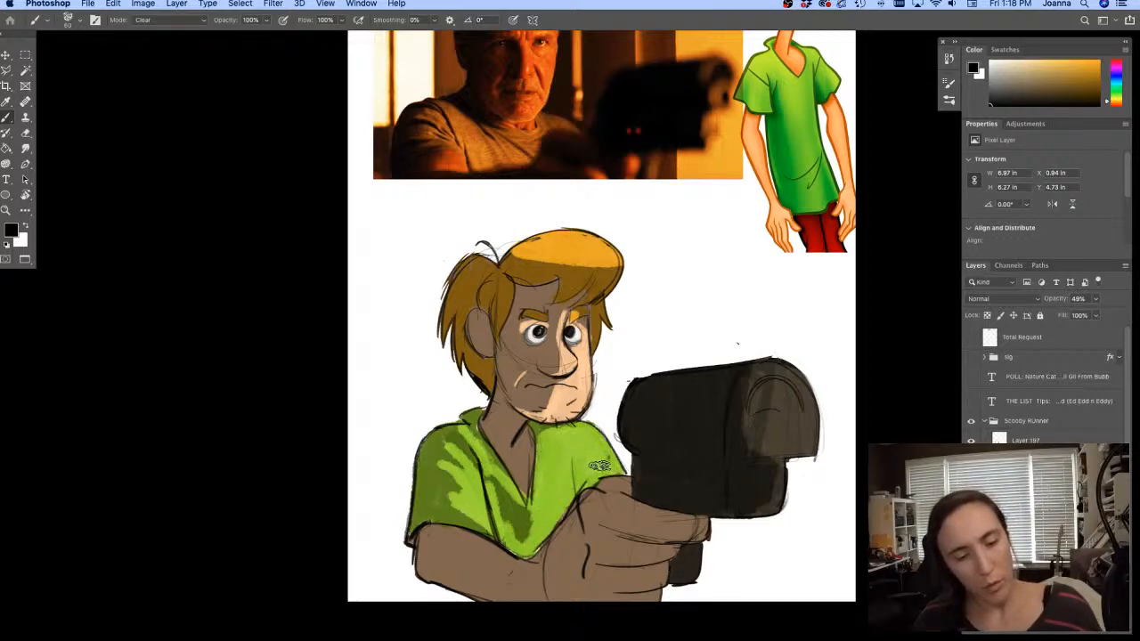
mouse_move(494, 464)
mouse_down()
mouse_move(505, 526)
mouse_move(522, 537)
mouse_move(519, 518)
mouse_up()
Return the brush mode to Normal and paint thin black shadow strokes into the highlights on the shirt's near shoulder and sleeve
click(138, 20)
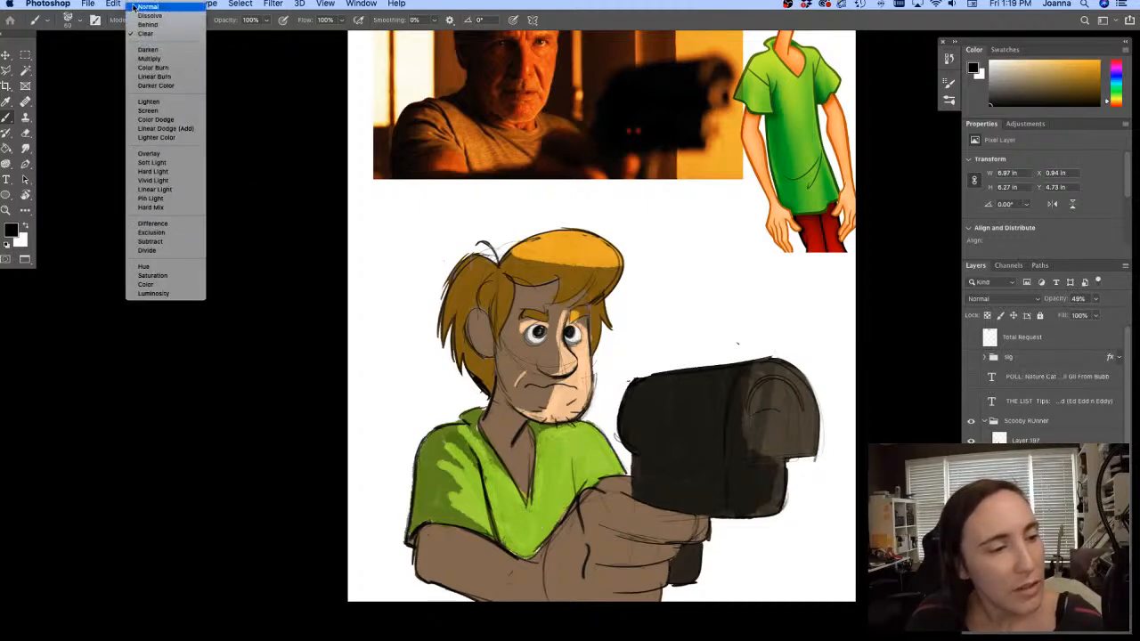
click(128, 8)
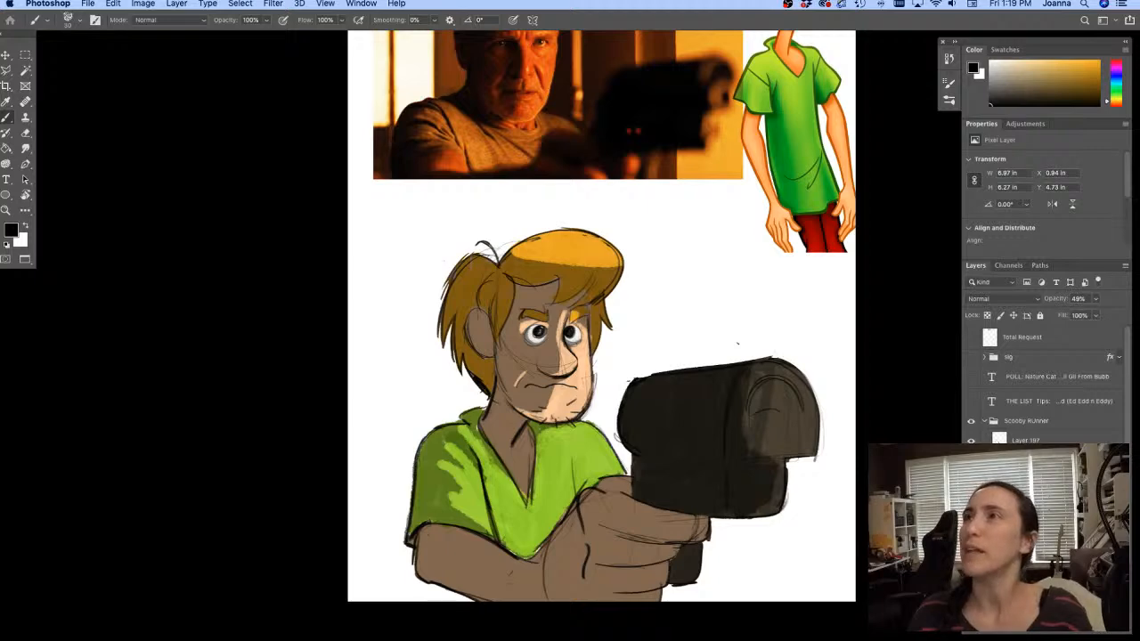
key(Tab)
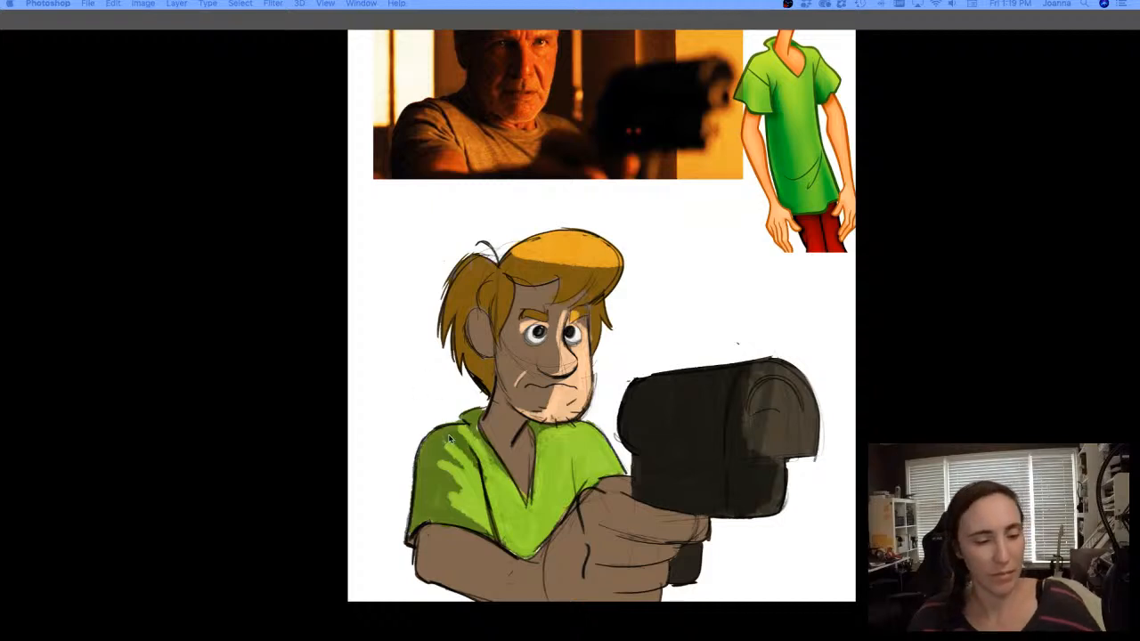
key(Tab)
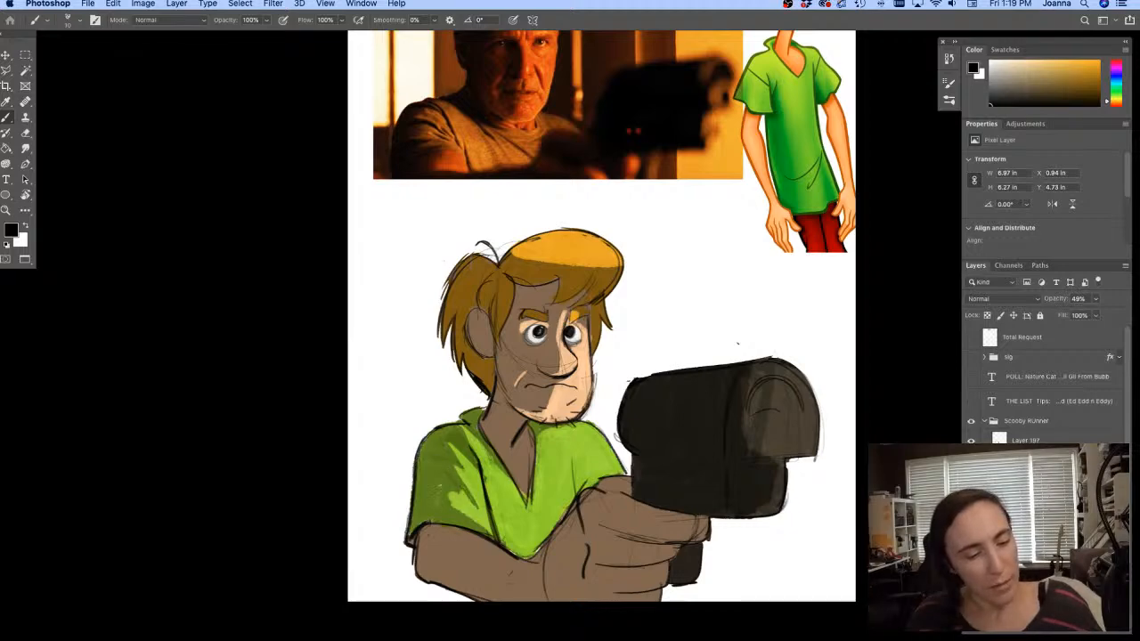
drag(447, 494, 489, 526)
drag(454, 496, 490, 531)
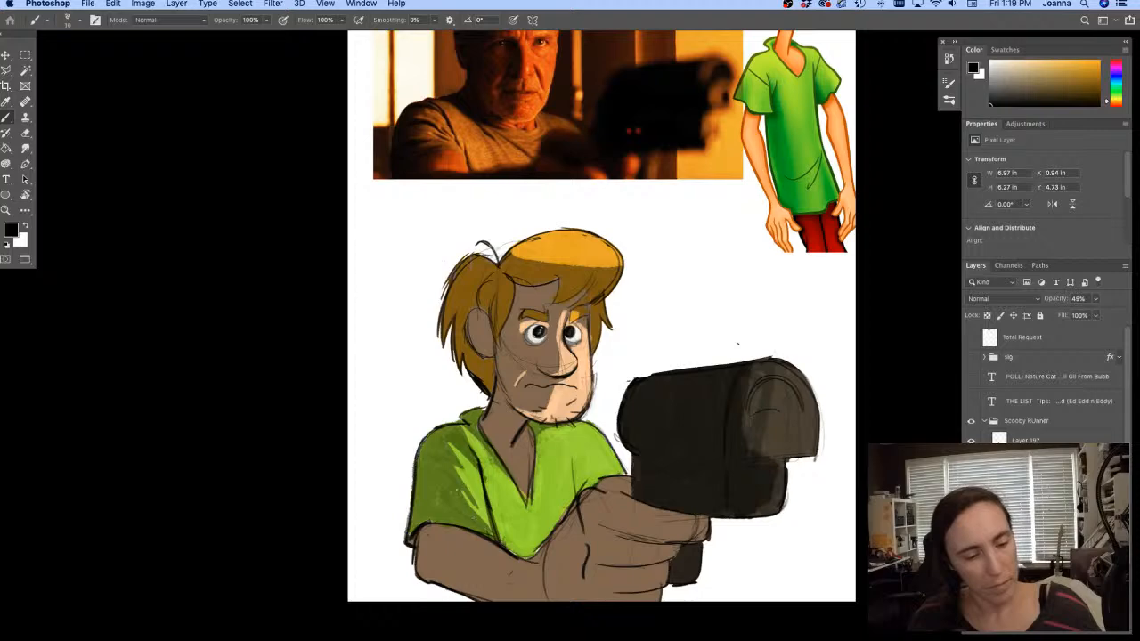
Paint more black shadow strokes into the highlights on the shirt's front, just below the near side of the collar
drag(482, 473, 504, 546)
drag(490, 492, 517, 545)
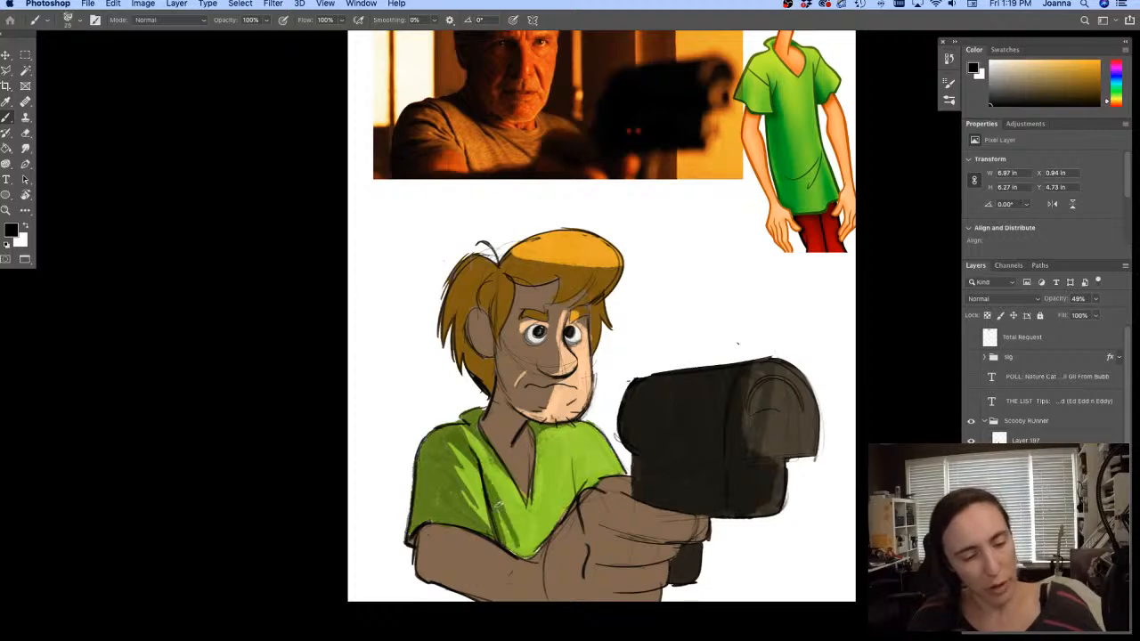
Keep the shadow layer's blend mode at Normal and set its opacity to 100%
drag(391, 423, 324, 378)
click(1099, 299)
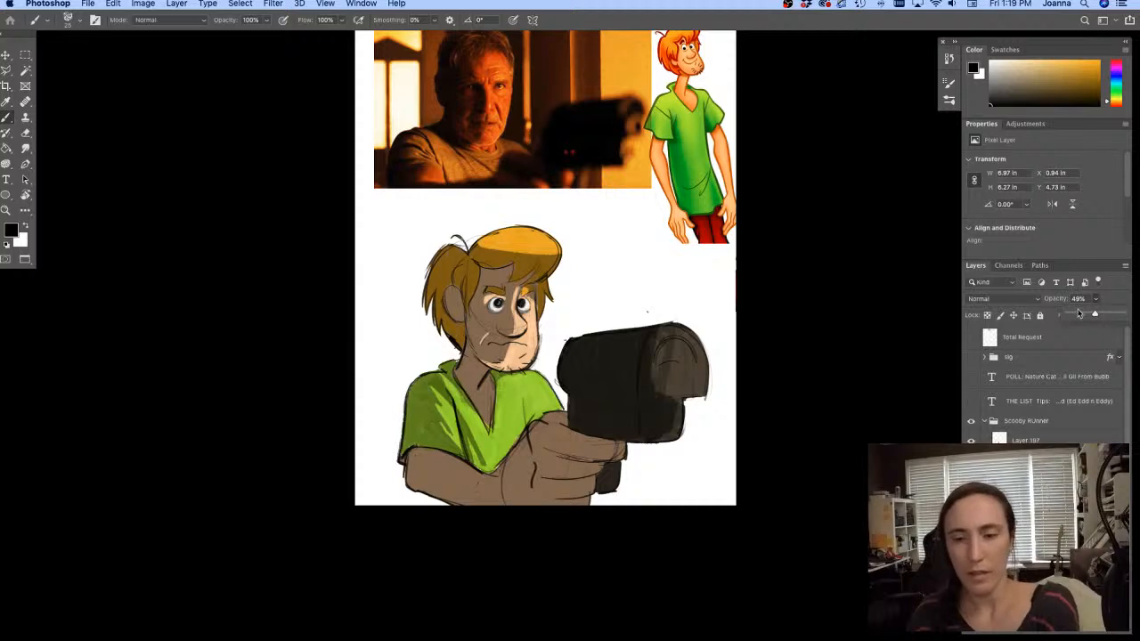
drag(1087, 317, 1093, 316)
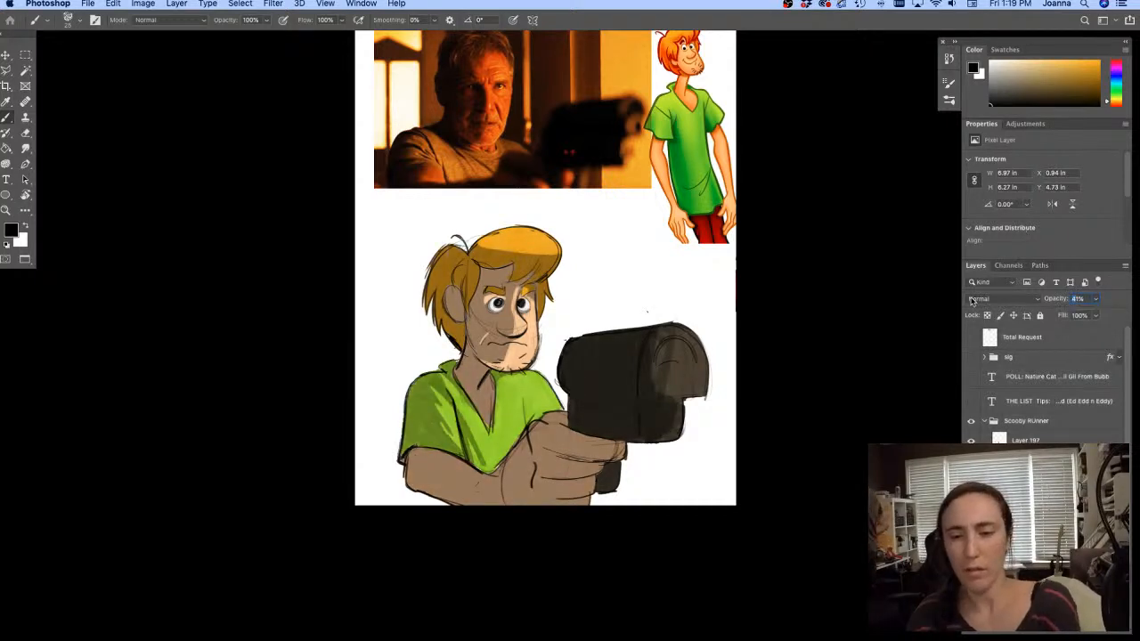
click(976, 299)
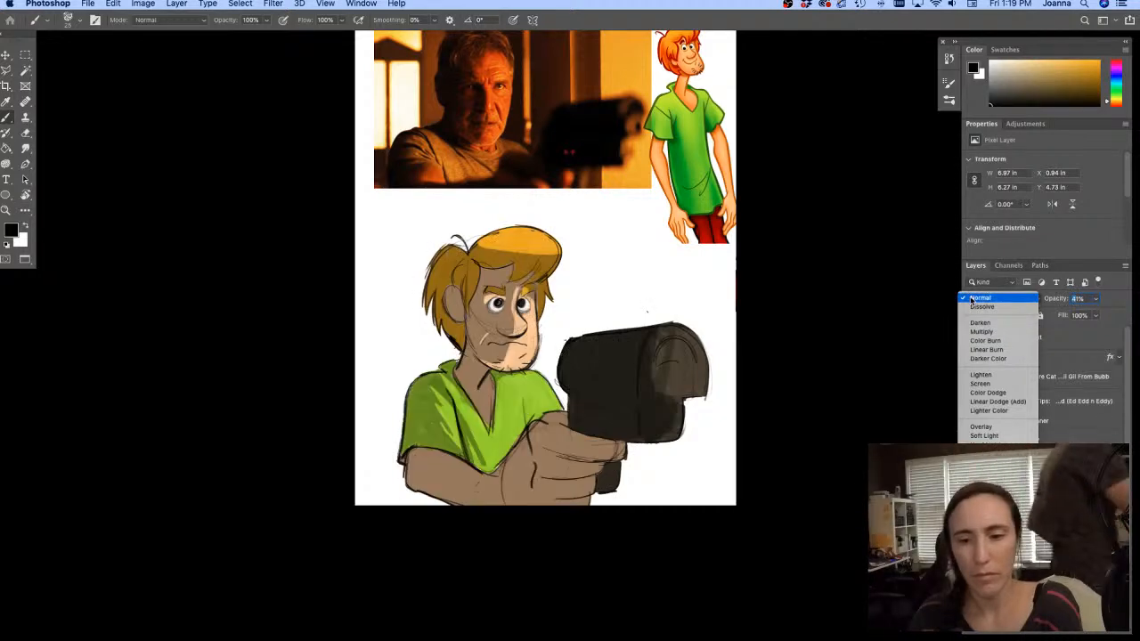
click(980, 297)
text(100)
key(Return)
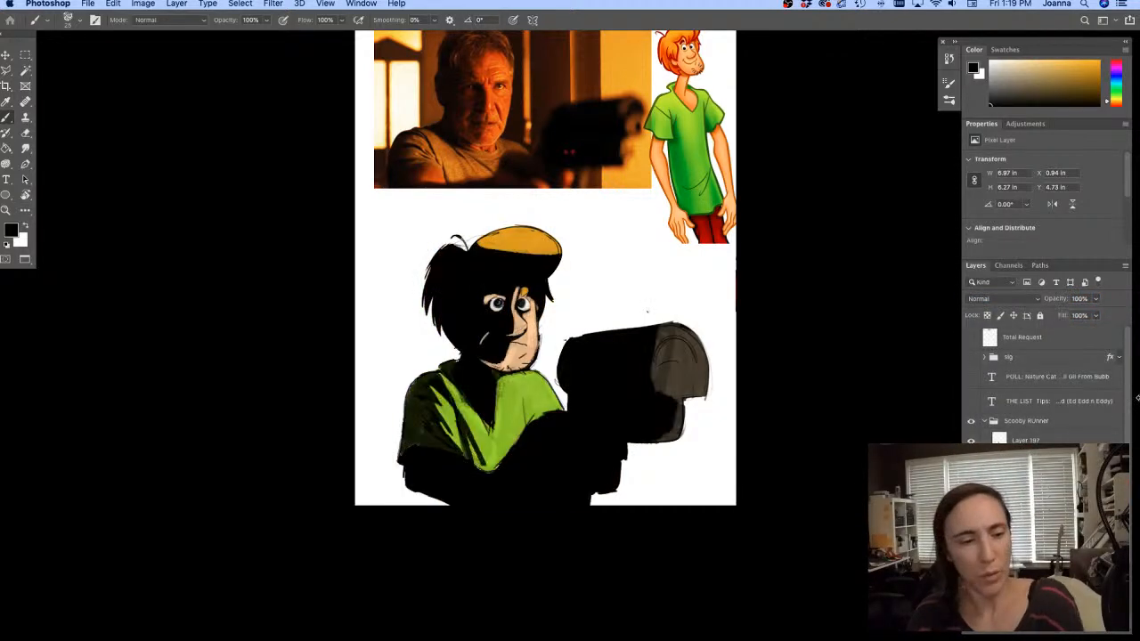
Change the foreground colour from black to a dark, saturated reddish brown for the shadows
click(11, 231)
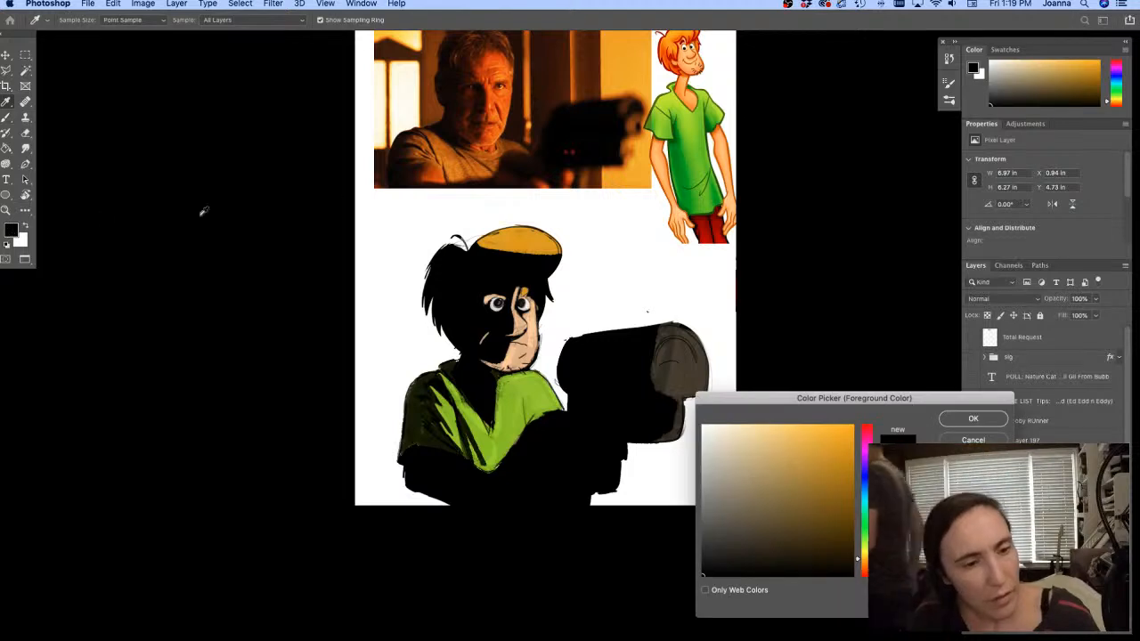
drag(857, 563, 859, 575)
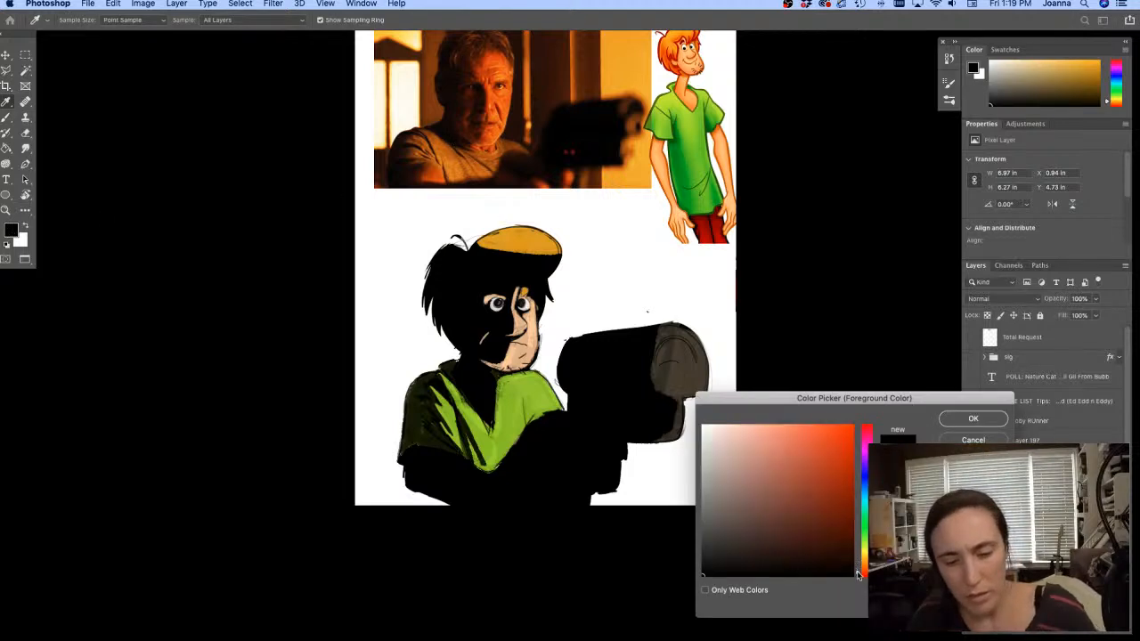
drag(828, 525, 832, 512)
click(974, 419)
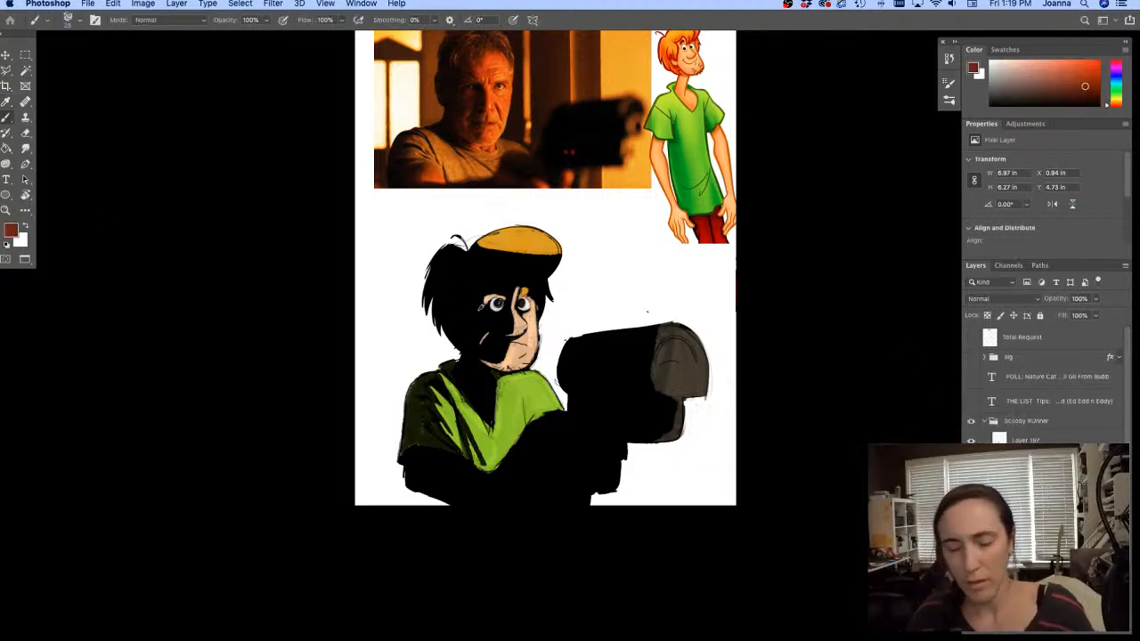
key(g)
click(465, 321)
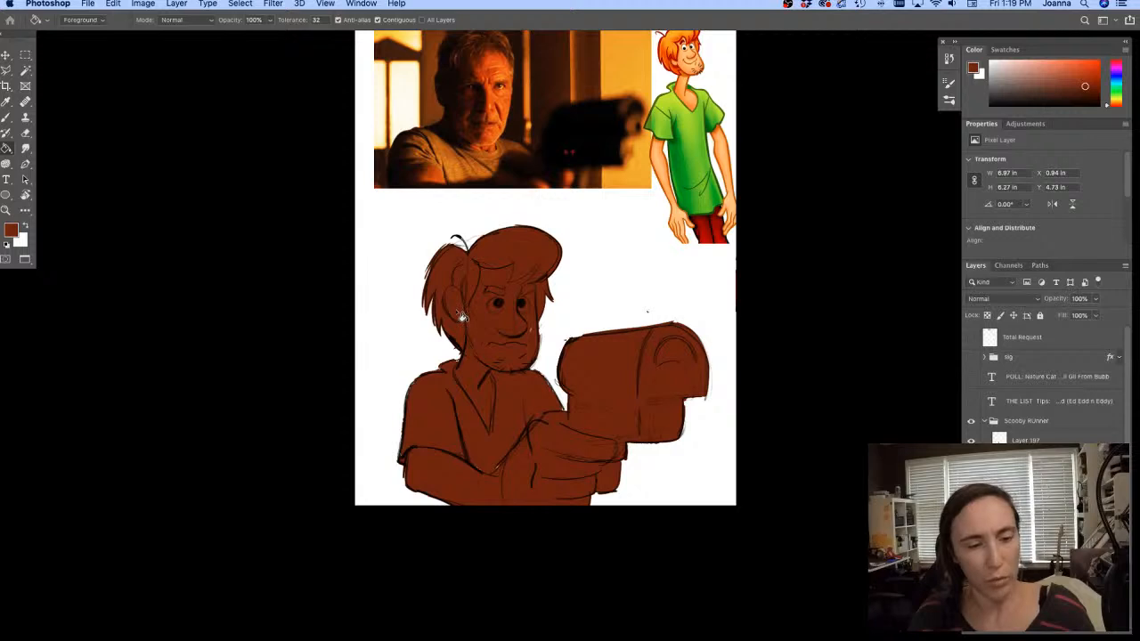
key(super+z)
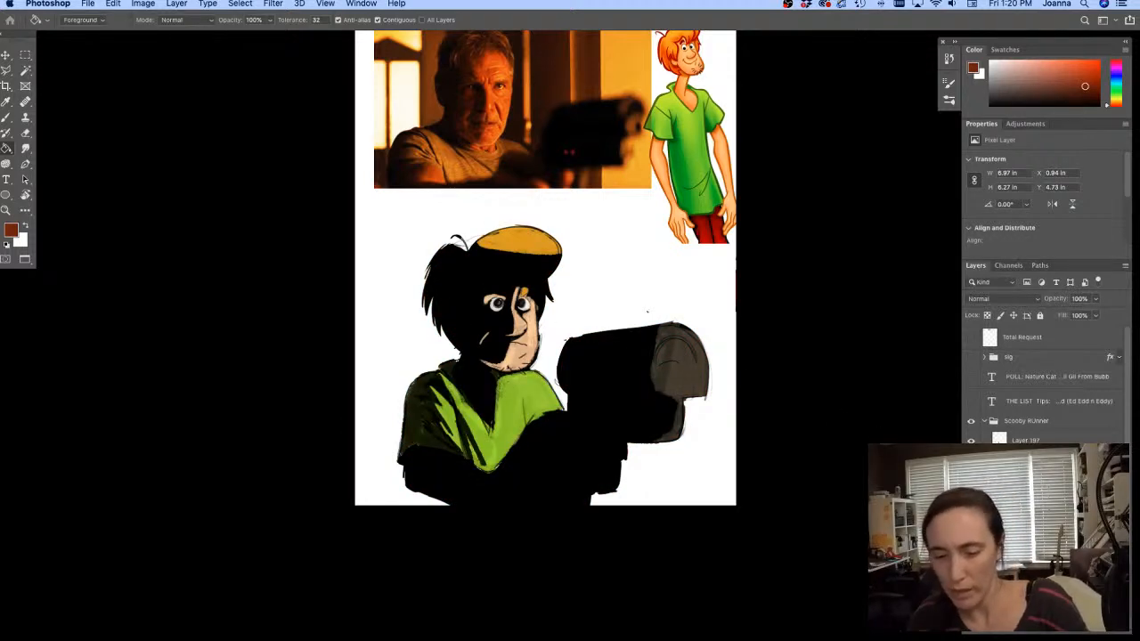
Change the shadow layer's Color Overlay to a reddish brown sampled from the man's shaded face in the photo and slightly brightened
click(1016, 570)
click(820, 326)
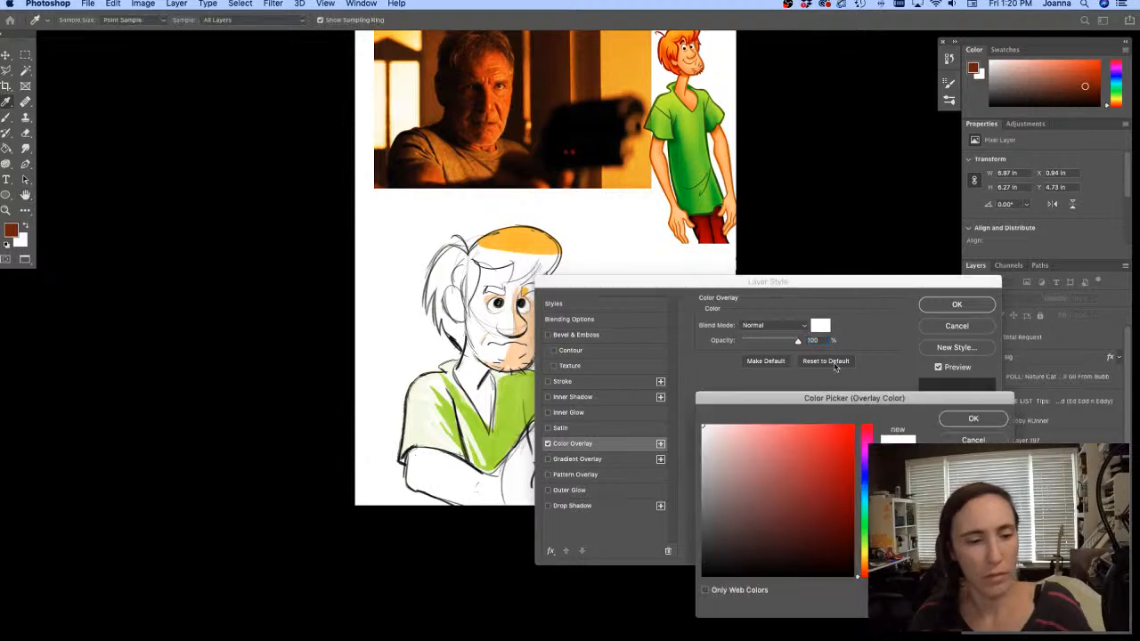
click(474, 123)
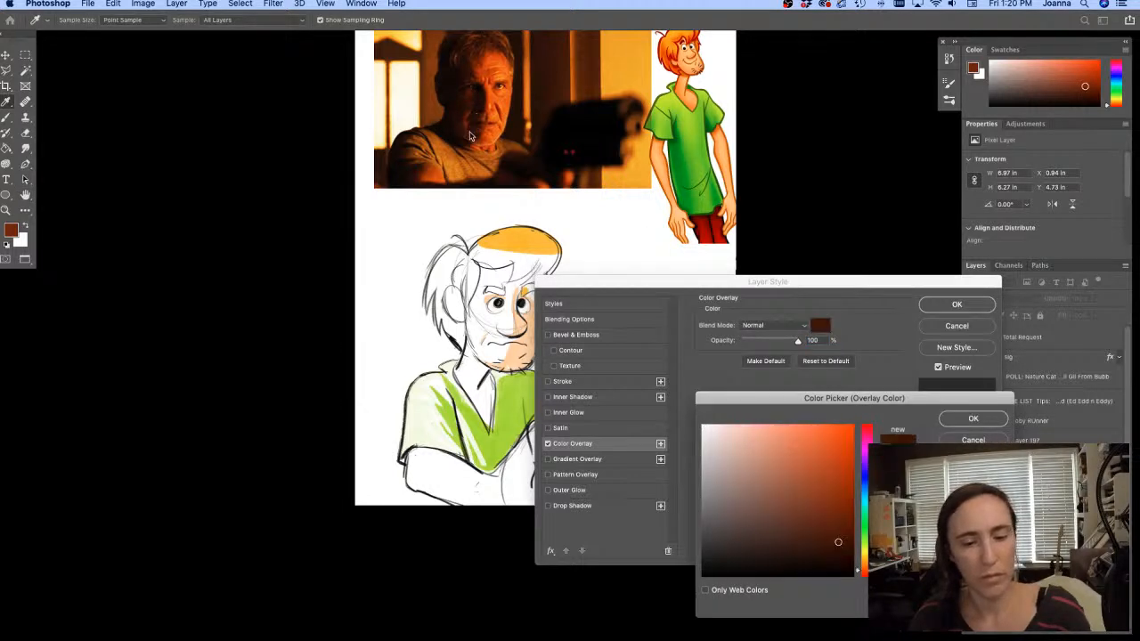
drag(841, 535, 847, 518)
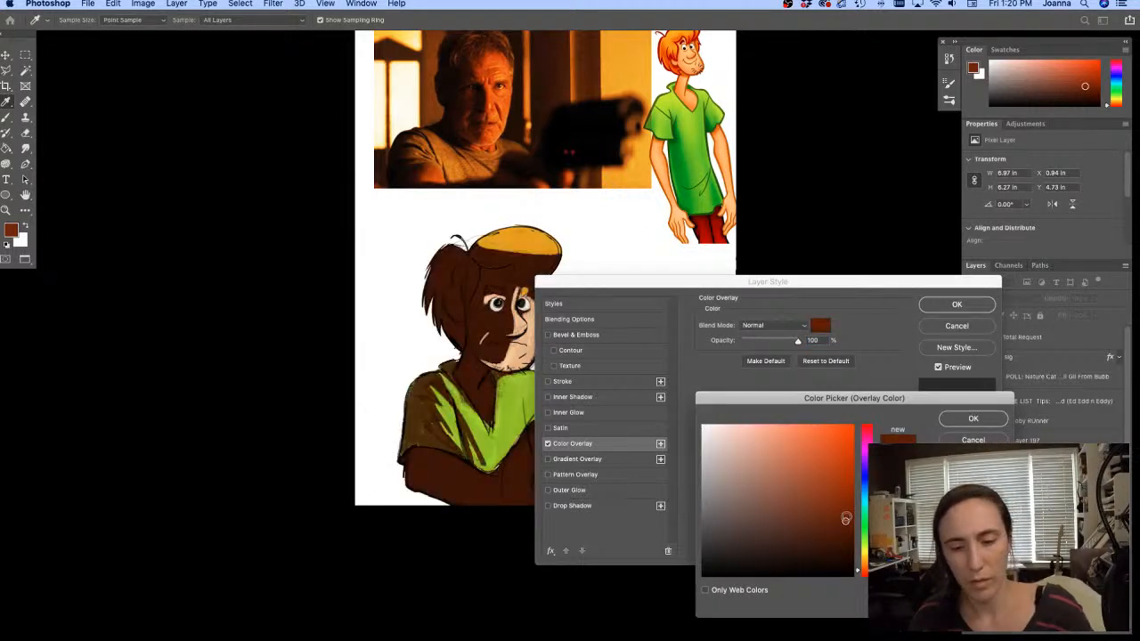
click(971, 420)
click(951, 304)
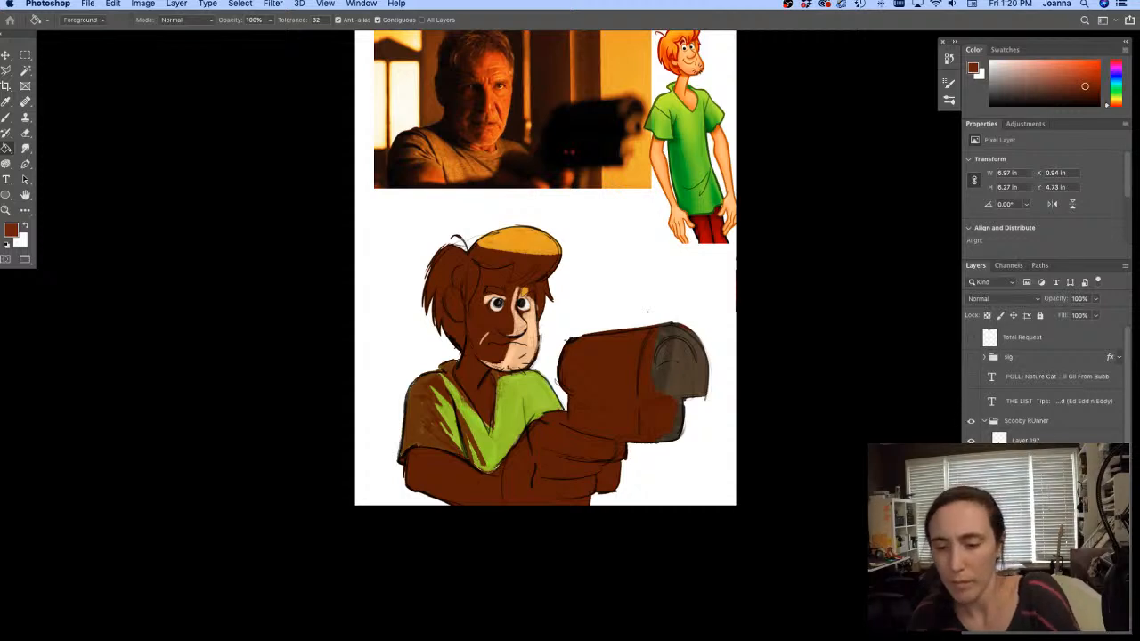
Rasterize the shadow layer's style and set the layer's blend mode to Multiply
right_click(1028, 481)
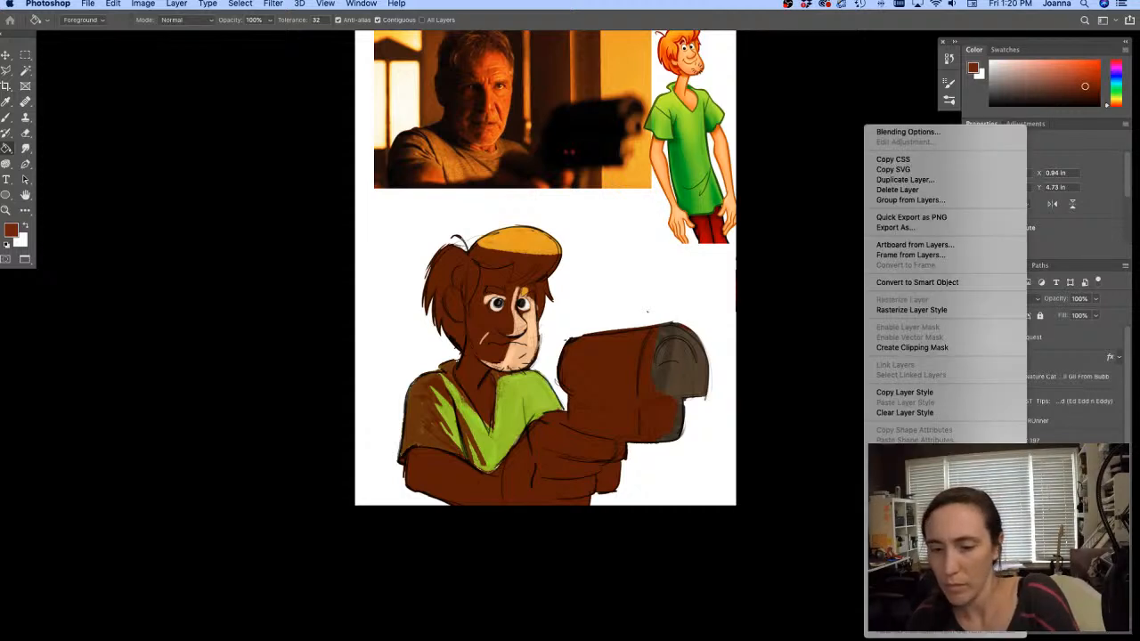
click(880, 311)
click(980, 299)
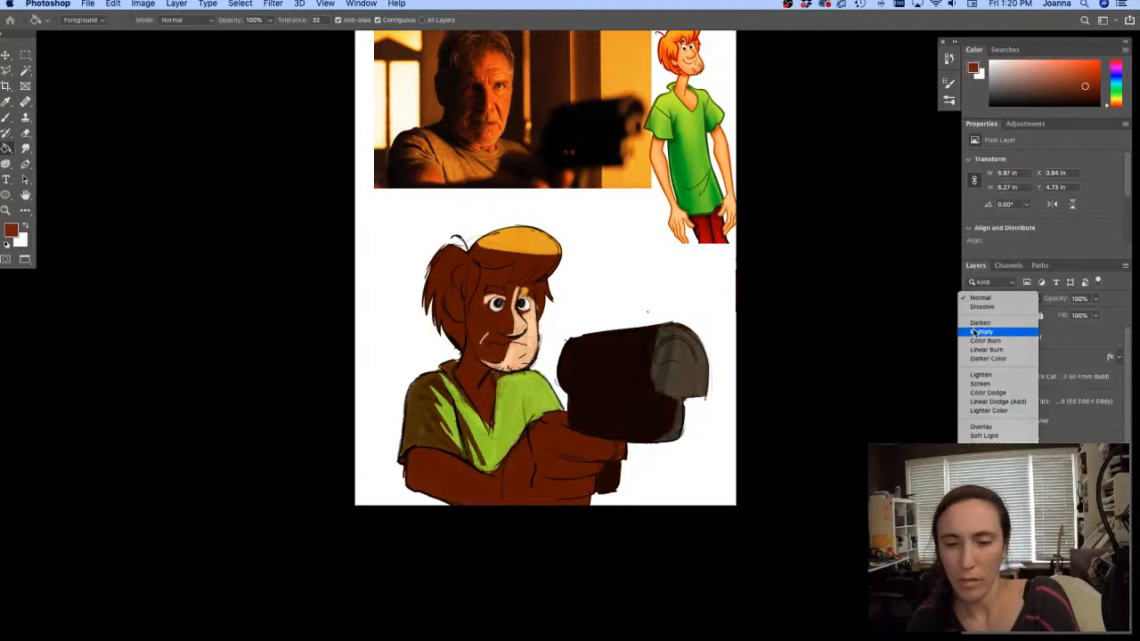
click(982, 331)
click(1096, 298)
drag(1098, 316, 1059, 316)
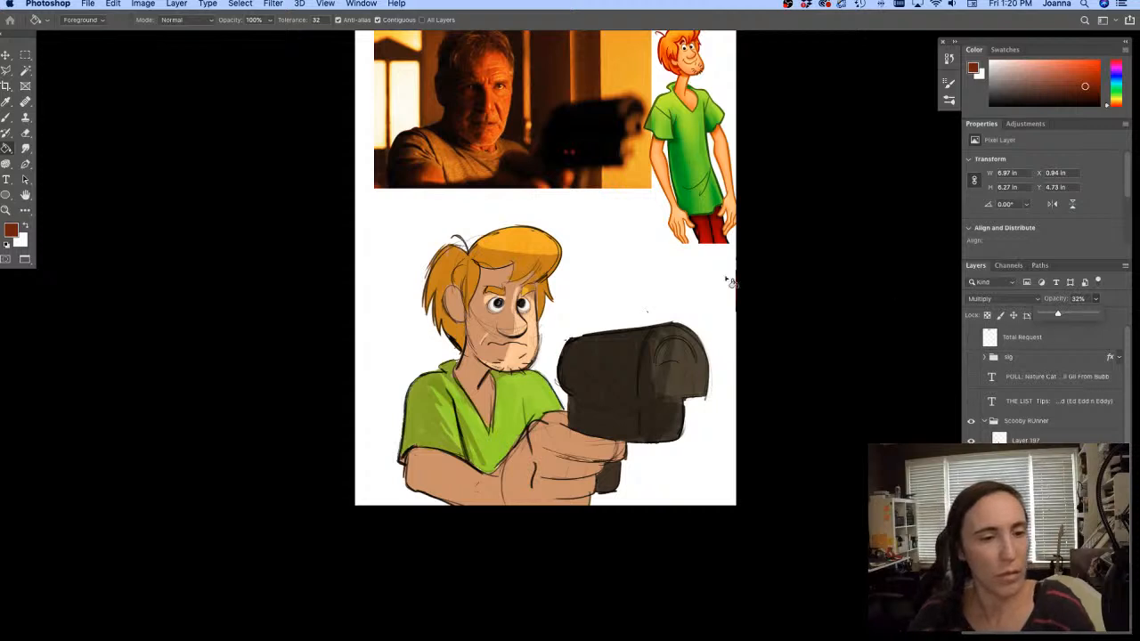
click(495, 348)
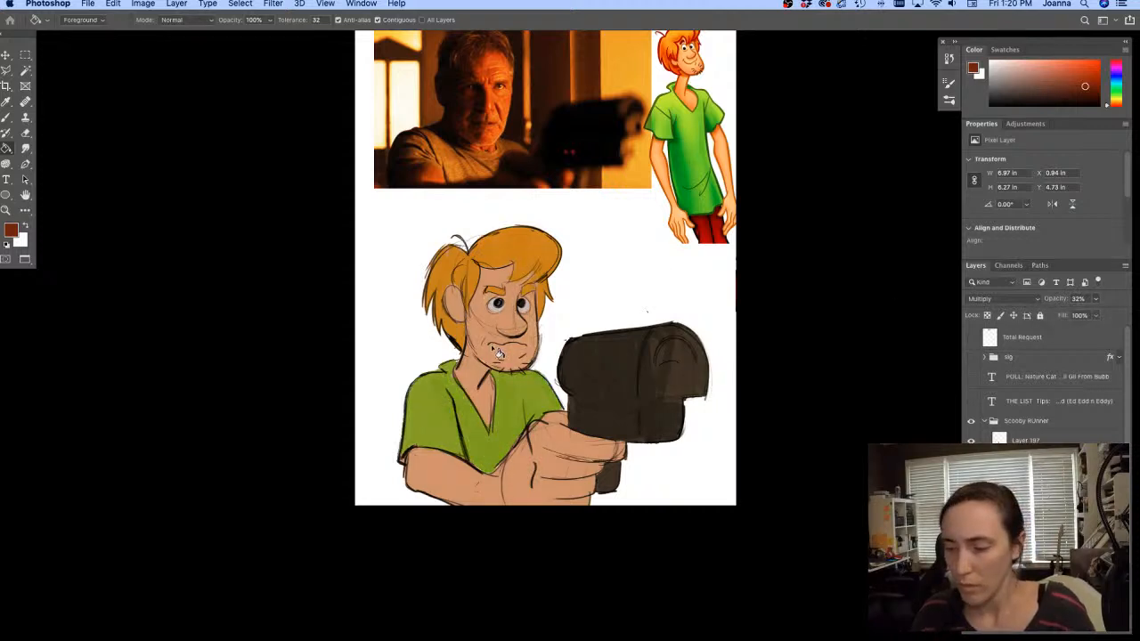
key(b)
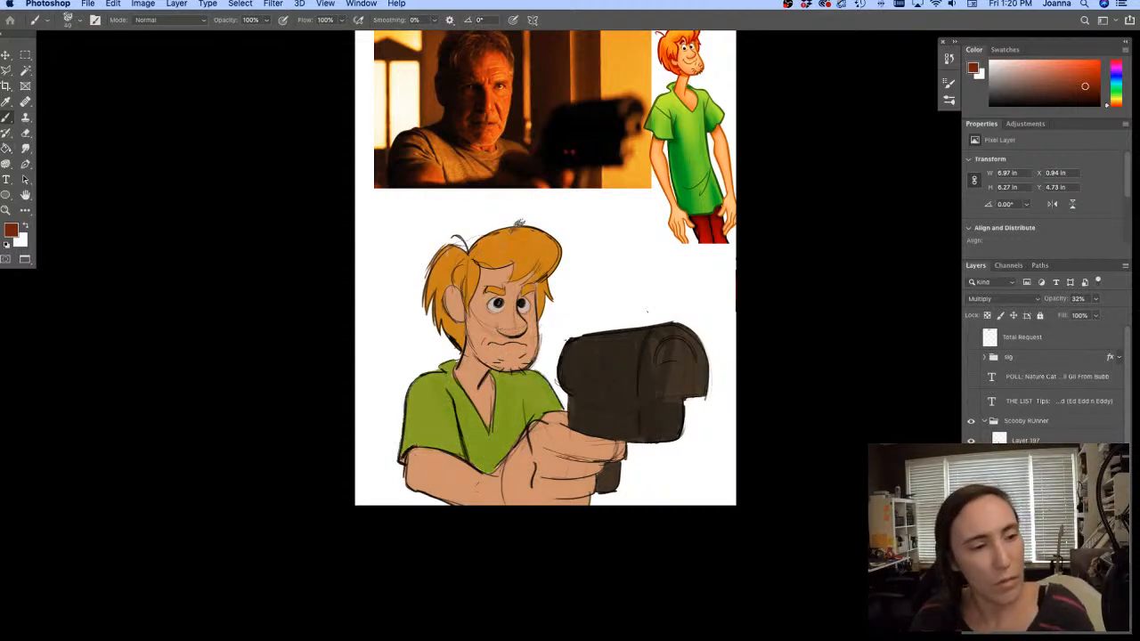
click(147, 20)
click(146, 46)
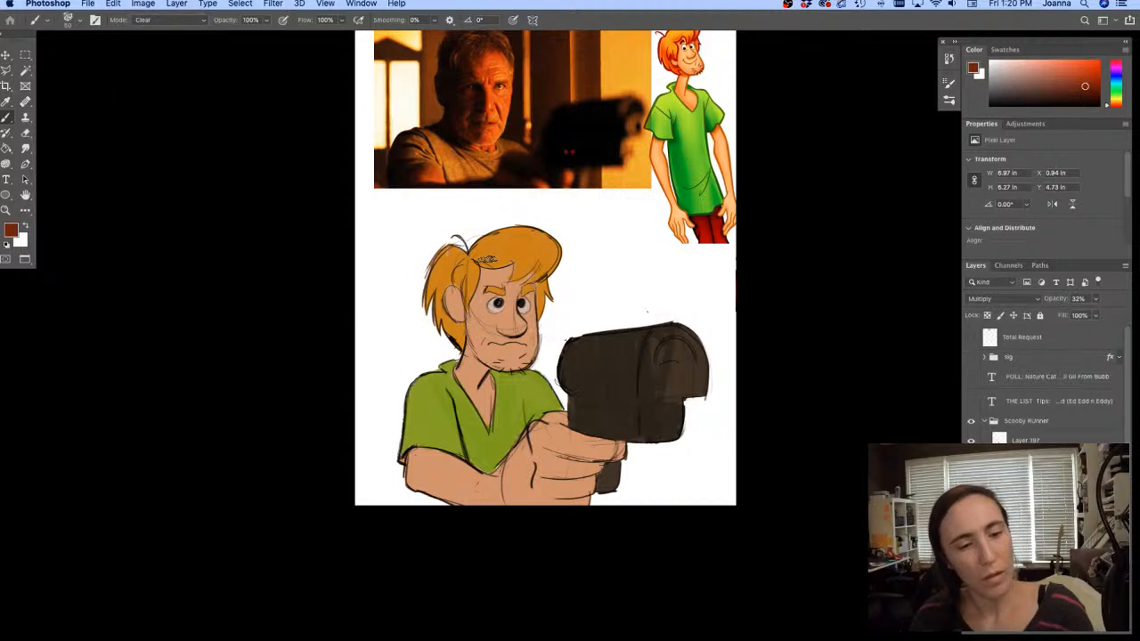
click(989, 299)
click(987, 298)
click(1096, 316)
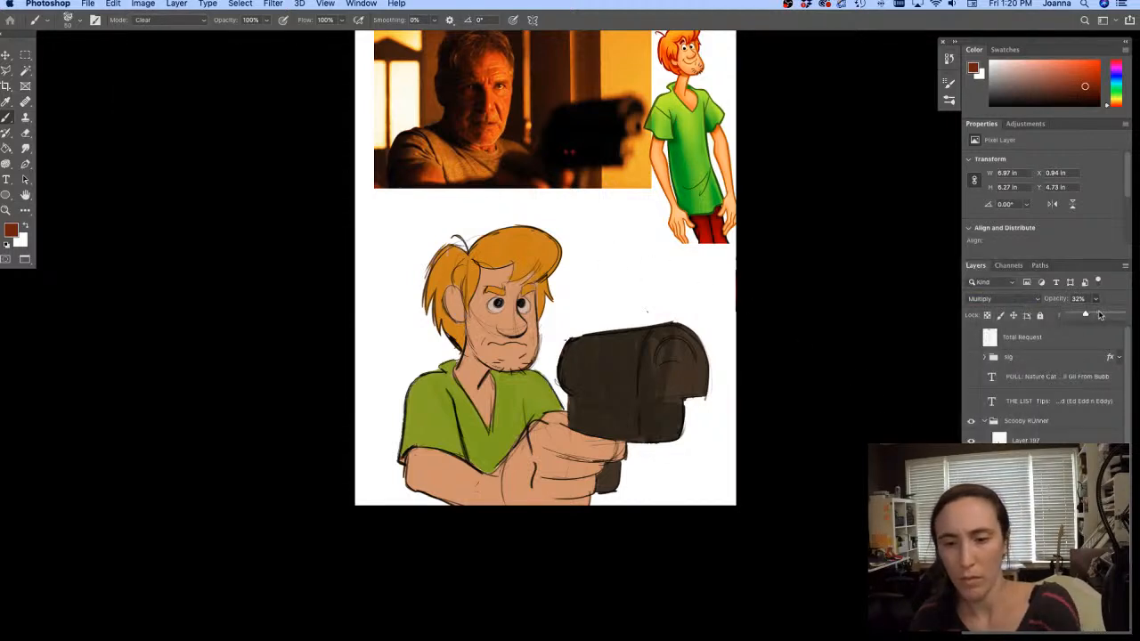
drag(1100, 316, 1120, 314)
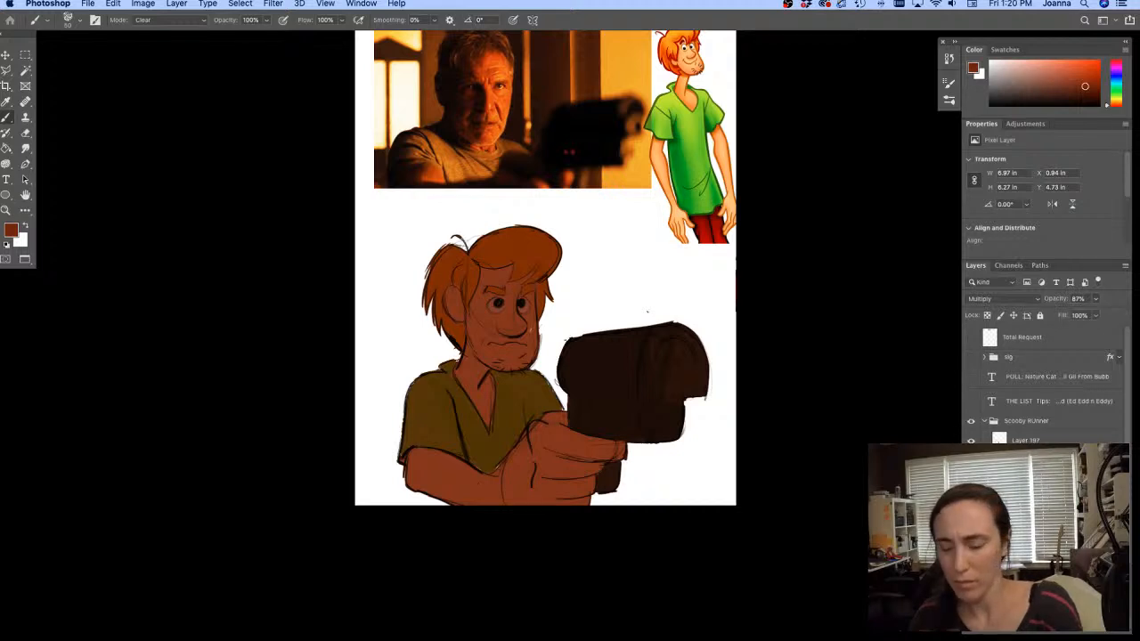
key(super+z)
key(super+z)
key(super+z)
key(super+z)
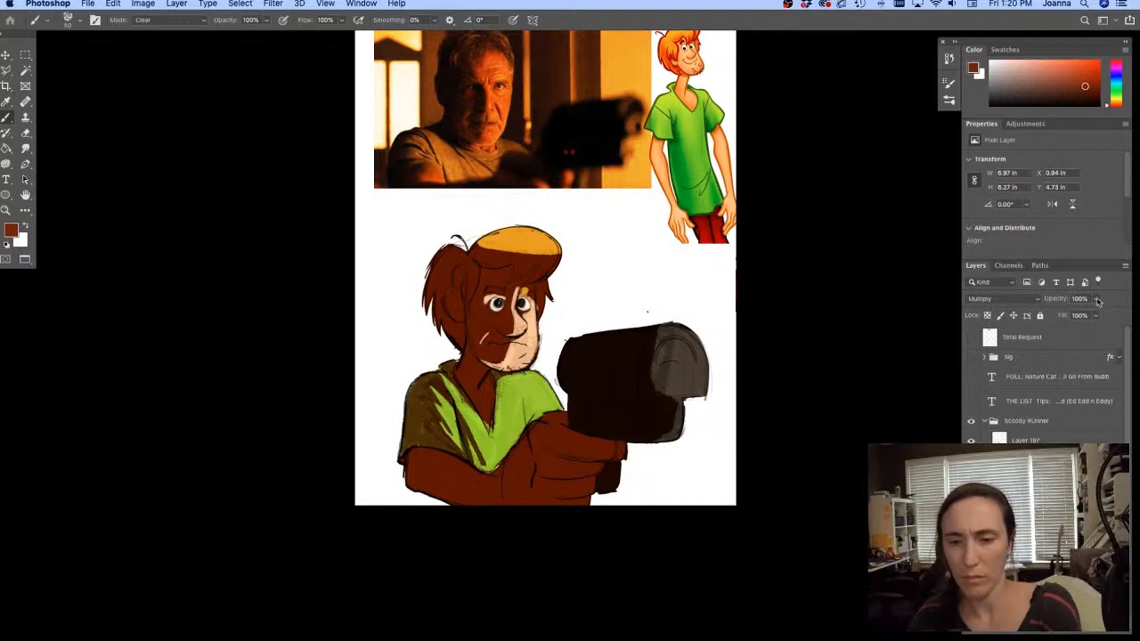
Reduce the Multiply shadow layer's opacity to 45% and select the layer below it
mouse_move(1098, 301)
mouse_down()
mouse_move(1055, 315)
mouse_move(1067, 316)
mouse_up()
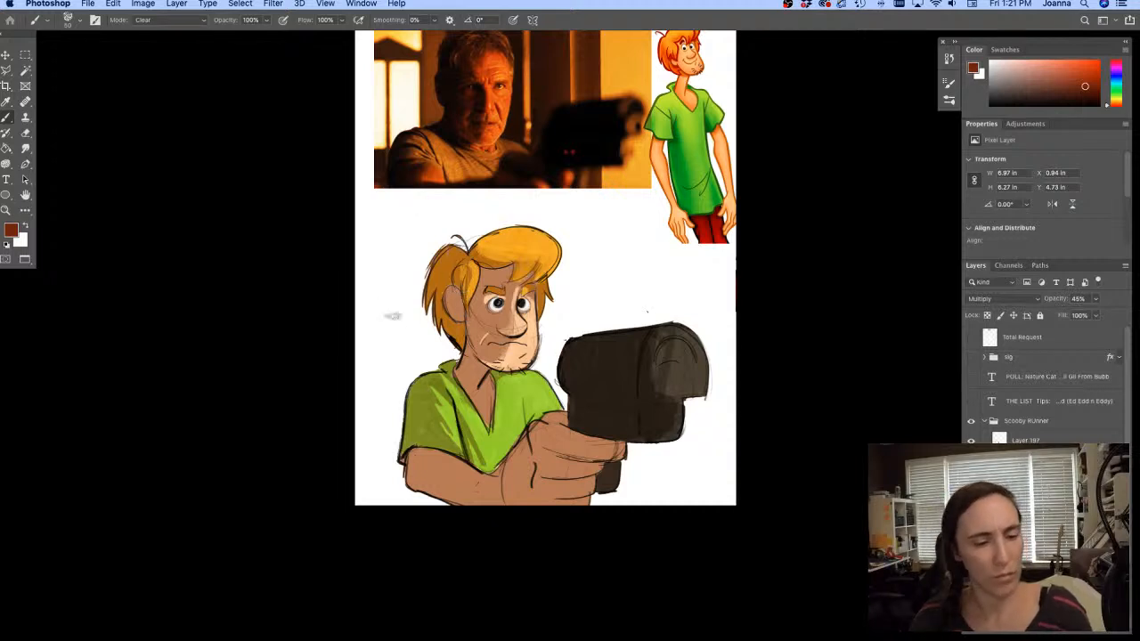
scroll(379, 330, down, 2)
drag(318, 270, 365, 261)
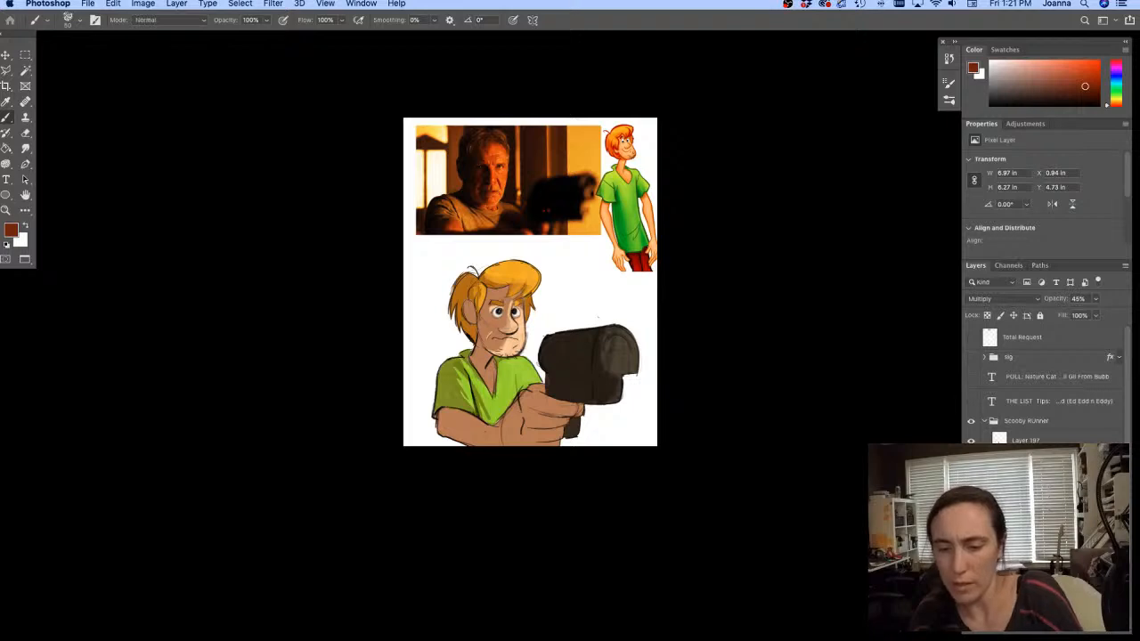
drag(463, 359, 443, 404)
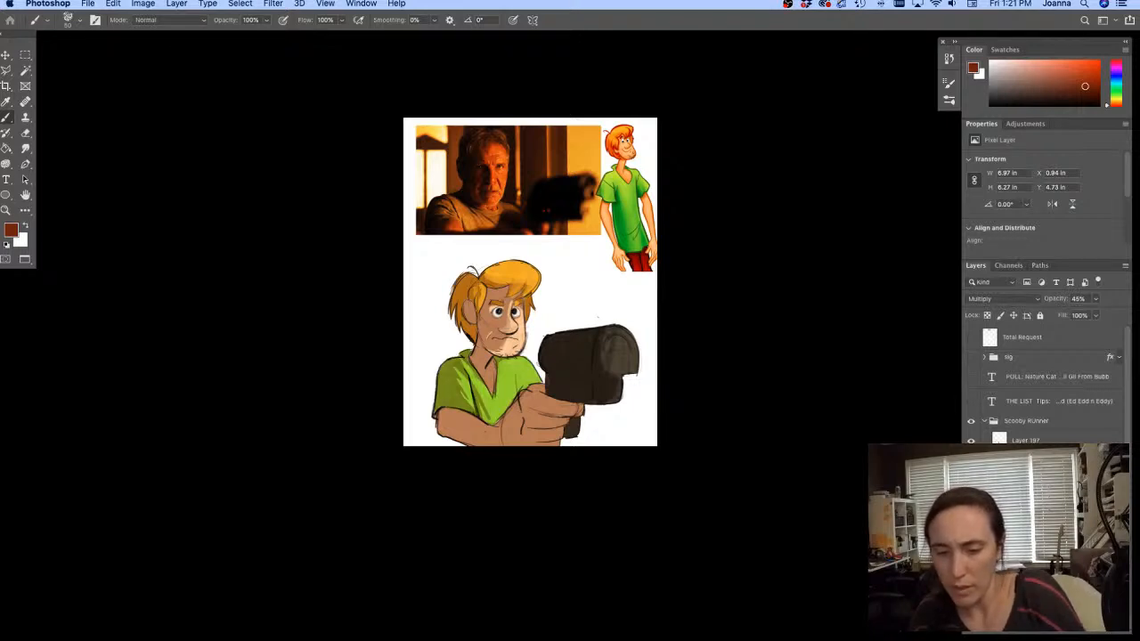
key(alt+[)
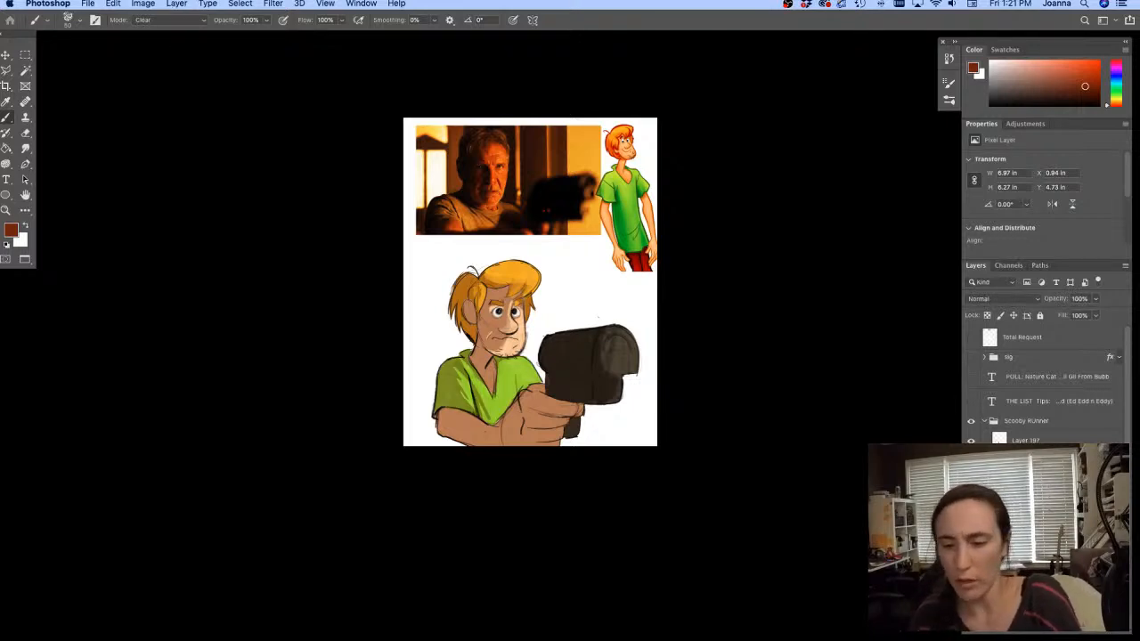
Outline the character's gun, hands and forearms with a freehand Lasso selection
key(l)
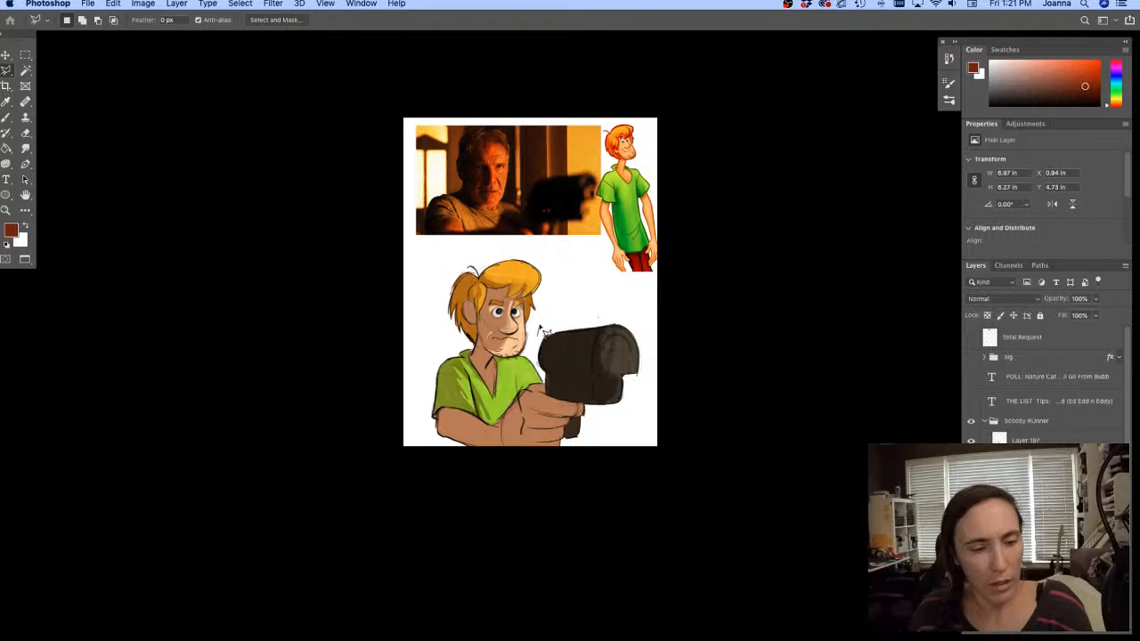
click(6, 70)
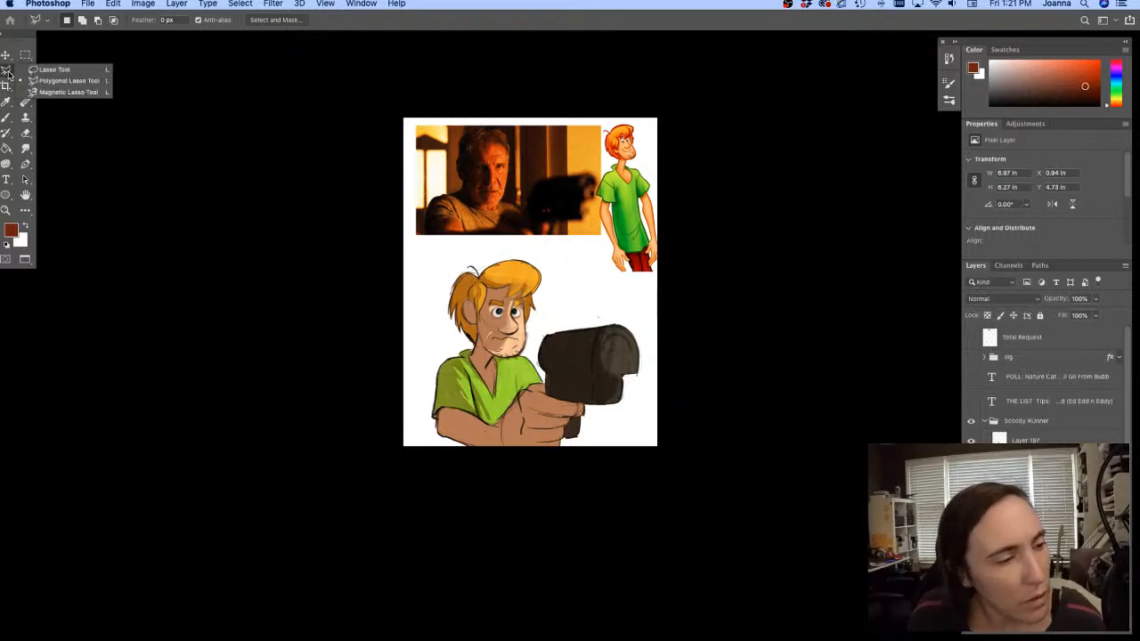
click(36, 70)
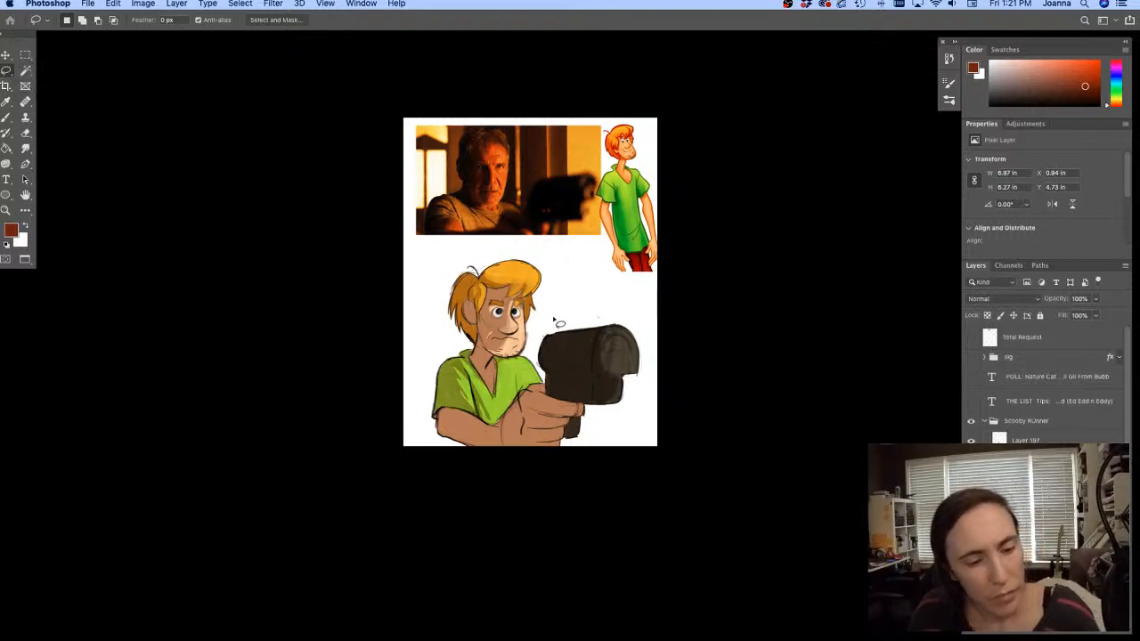
mouse_move(555, 317)
mouse_down()
mouse_move(549, 389)
mouse_move(502, 425)
mouse_up()
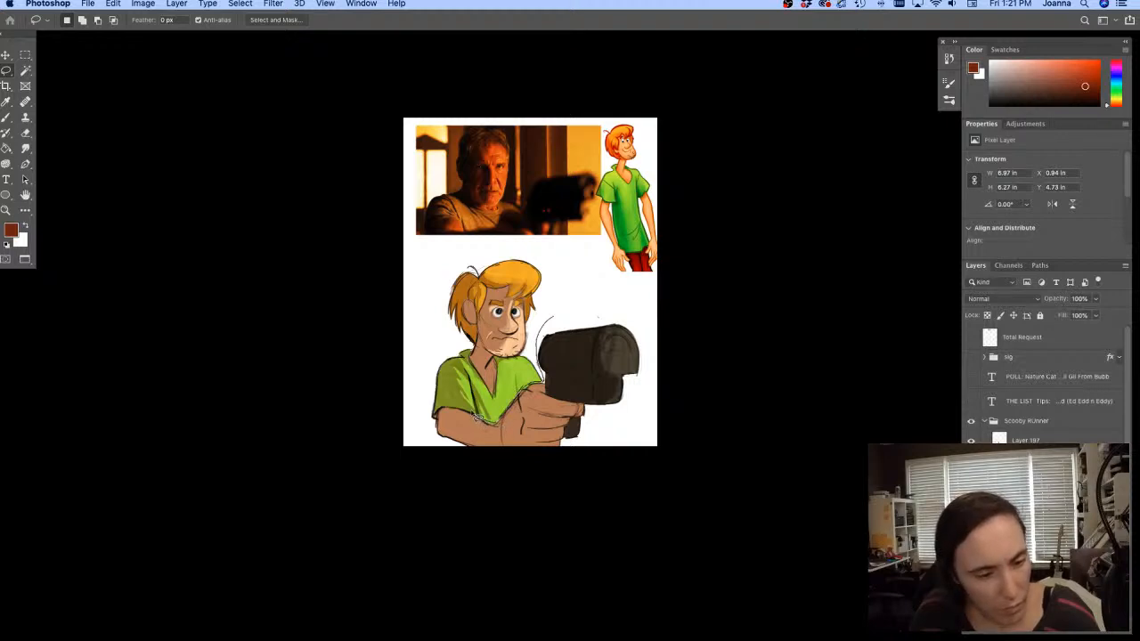
mouse_move(446, 402)
mouse_down()
mouse_move(541, 489)
mouse_move(655, 348)
mouse_move(623, 294)
mouse_move(563, 290)
mouse_up()
key(Delete)
key(super+z)
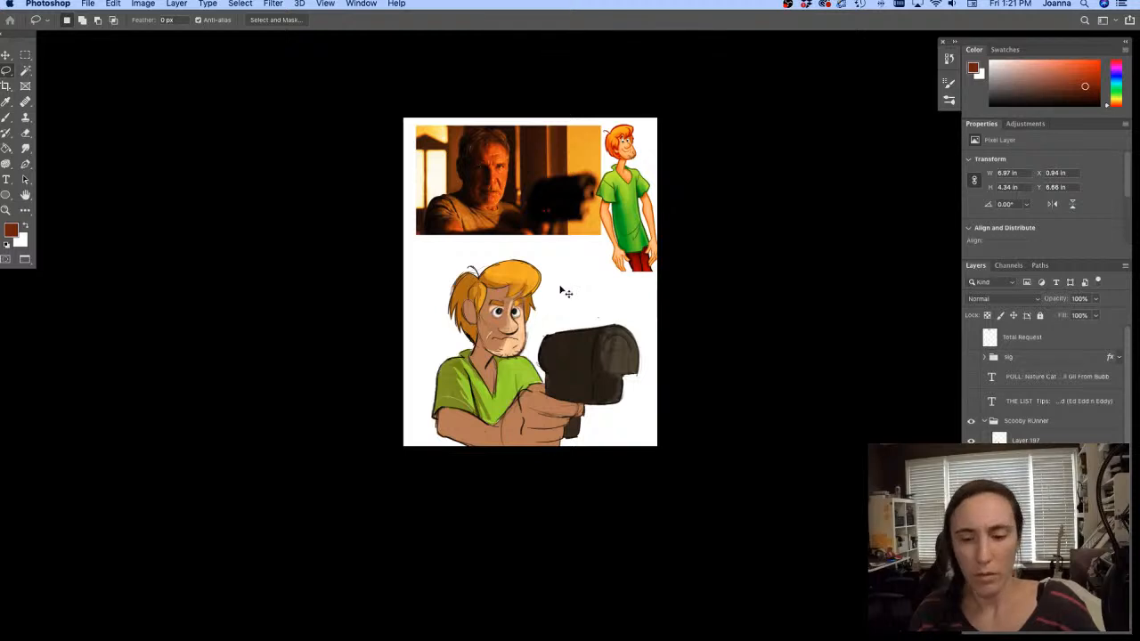
key(shift+super+z)
key(super+z)
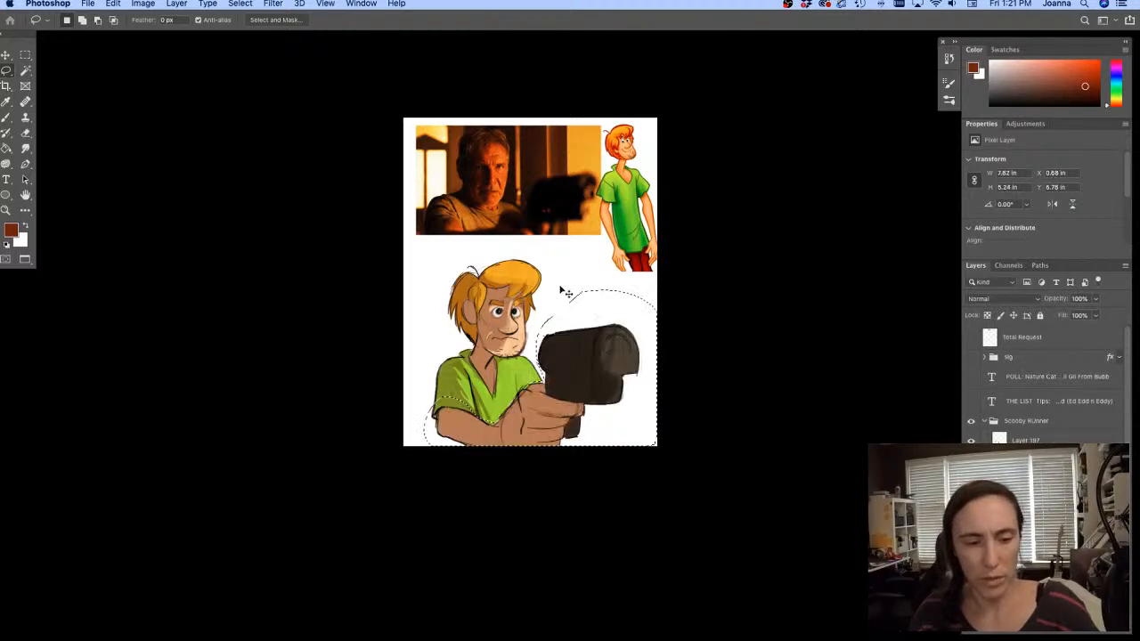
click(1026, 440)
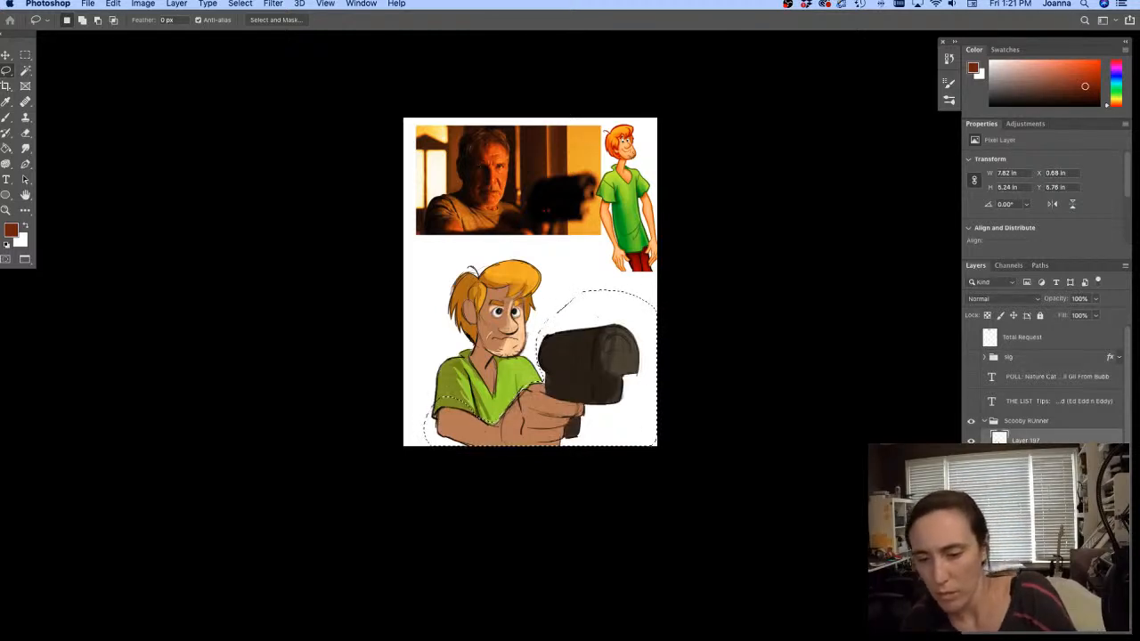
drag(1026, 440, 1103, 627)
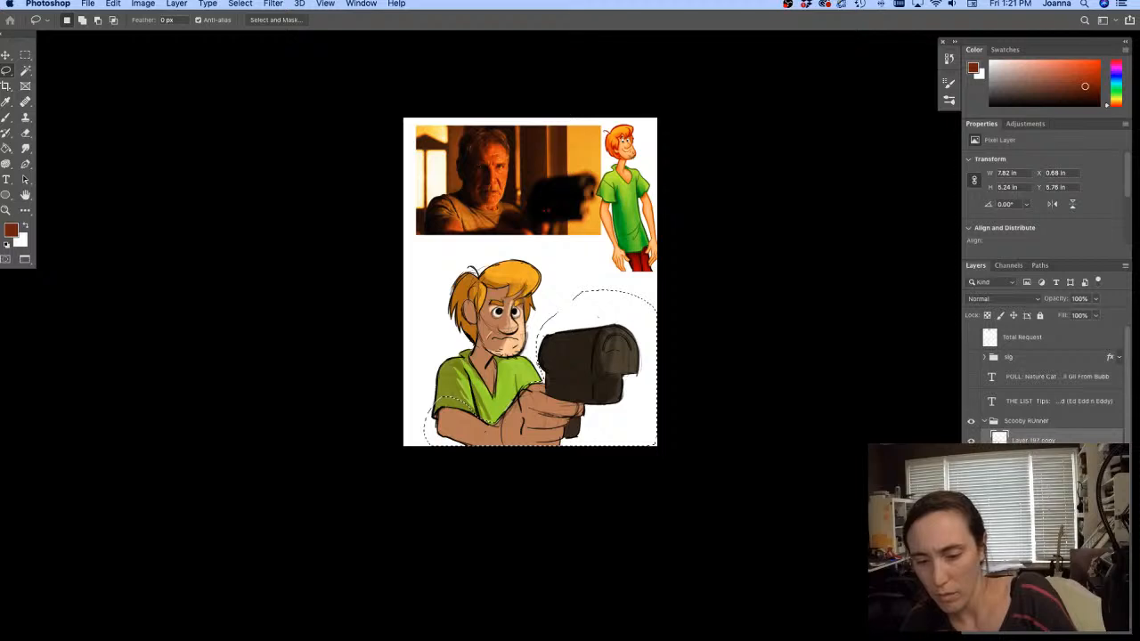
key(super+z)
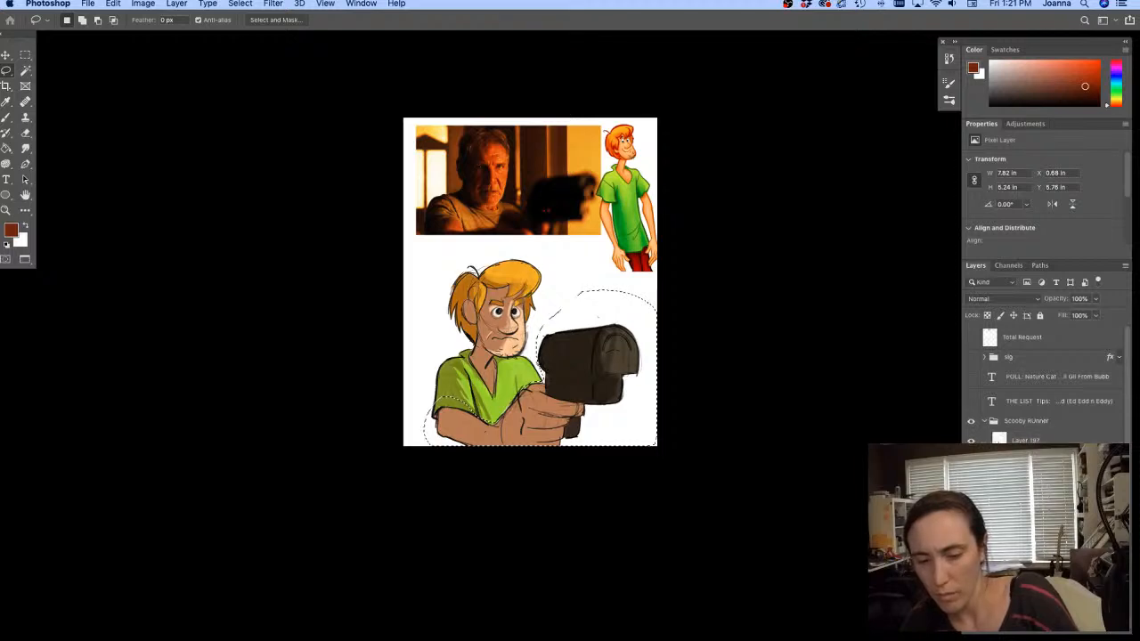
Merge the character drawing's layers into one, and cut the selected gun and arms from it onto a new layer
click(1026, 481)
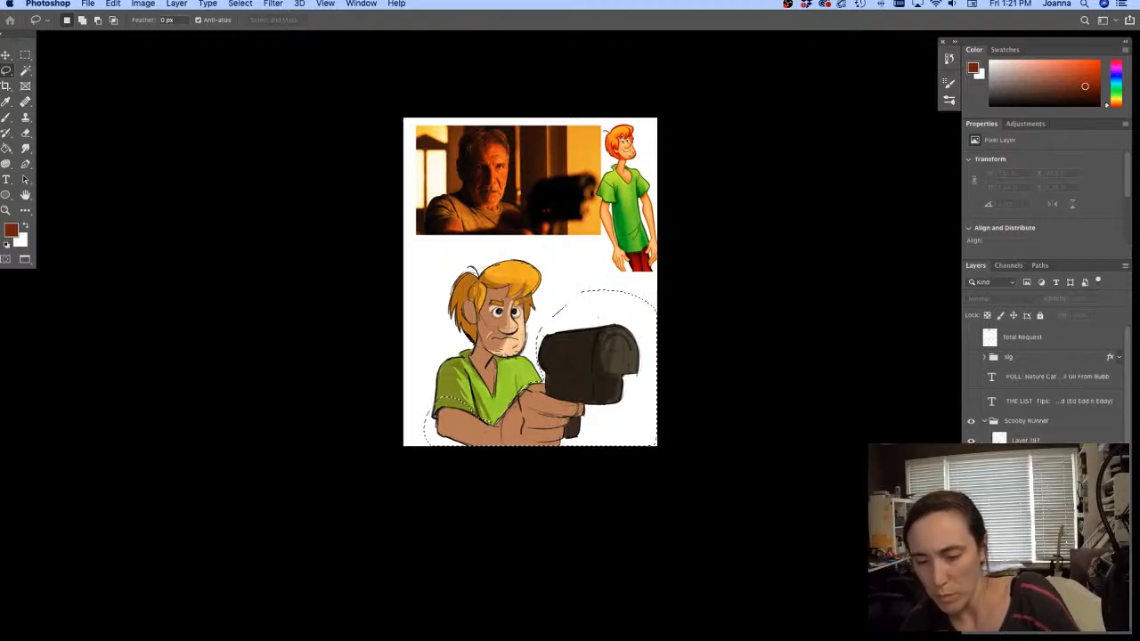
click(1026, 521)
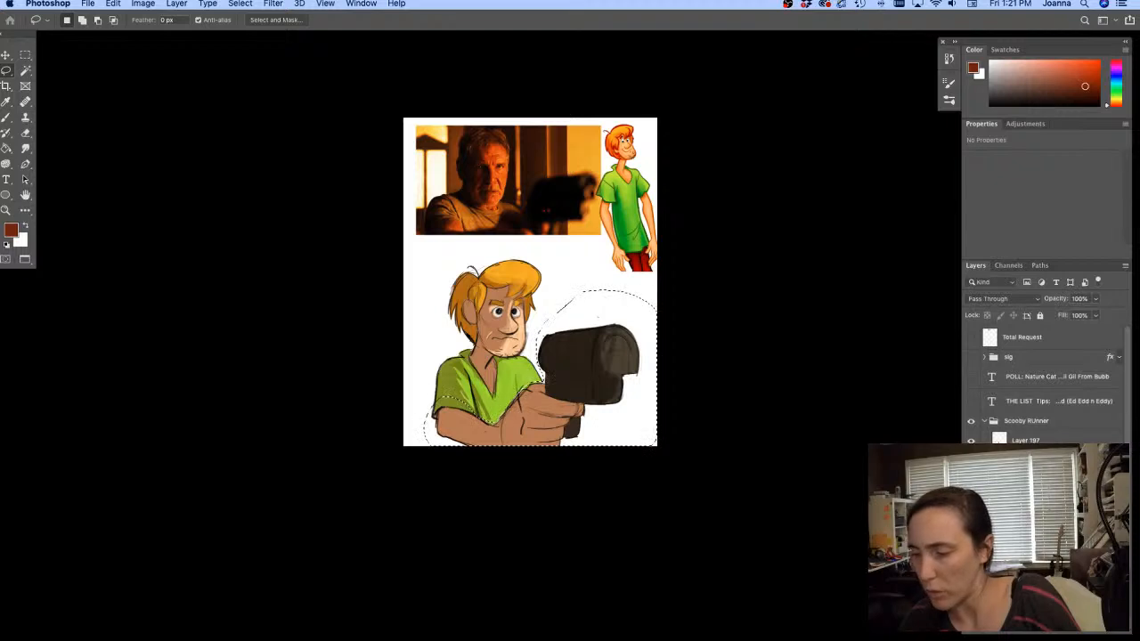
click(1026, 501)
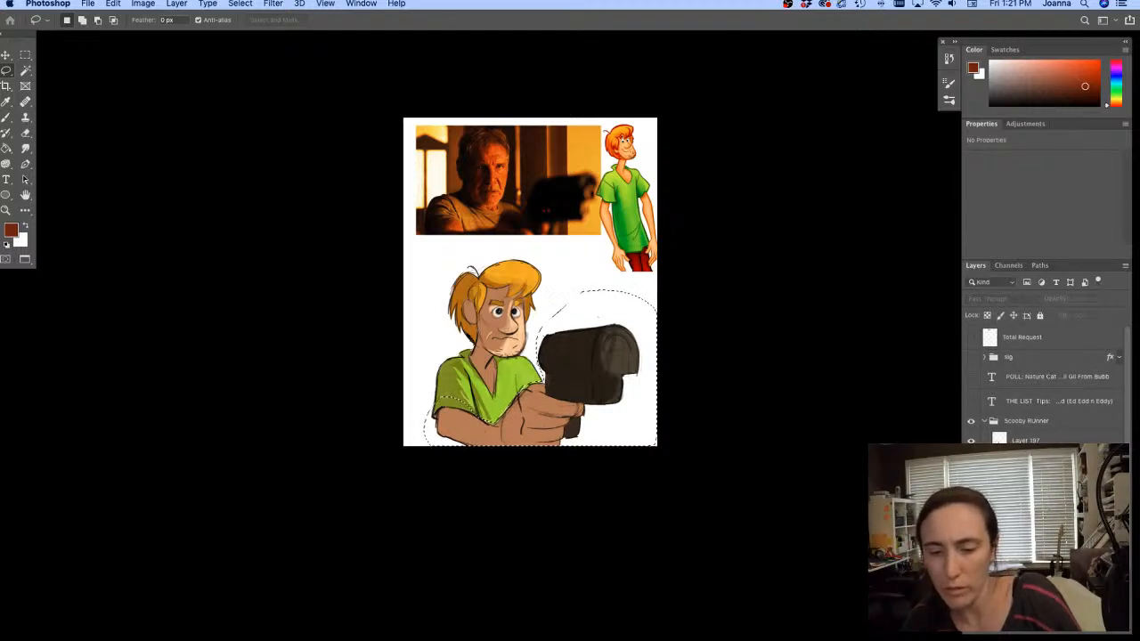
click(1026, 461)
click(1026, 440)
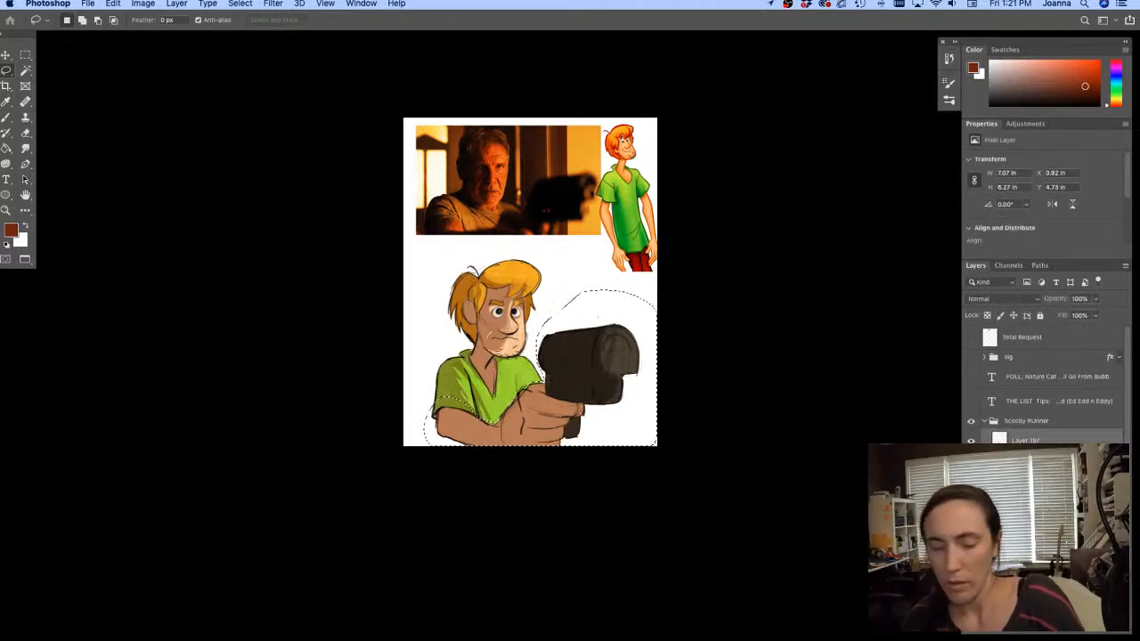
key(super+e)
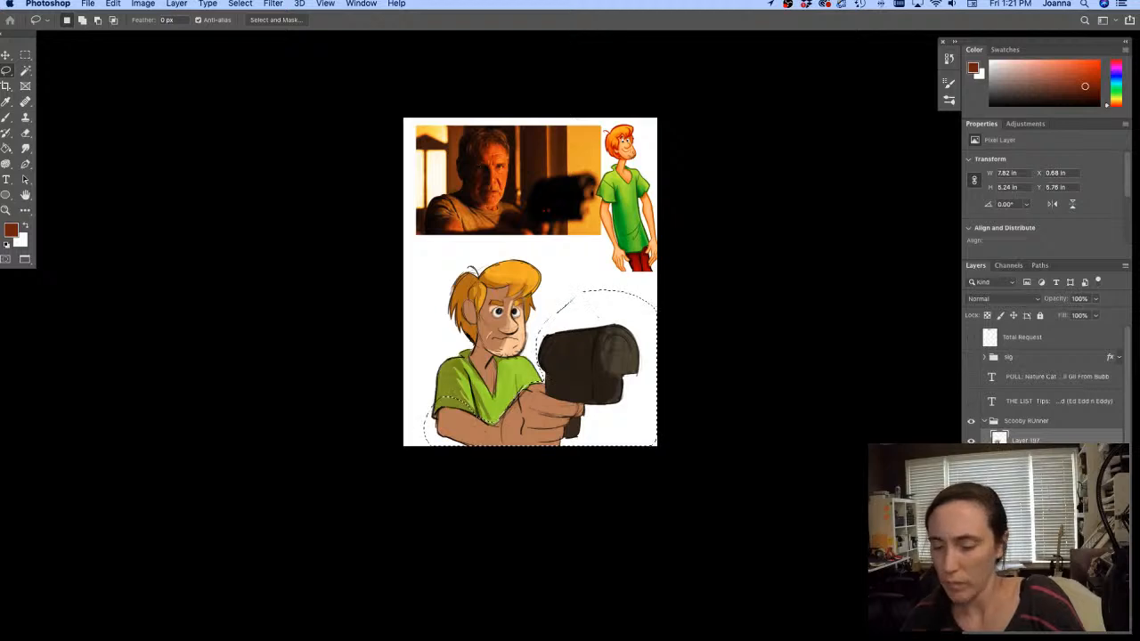
key(Delete)
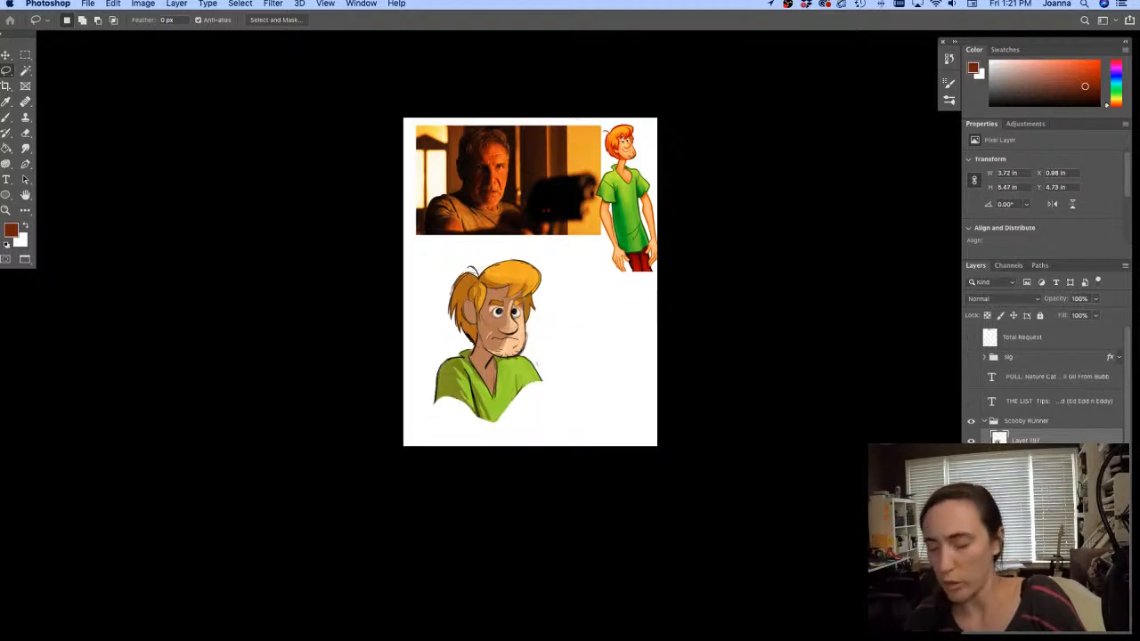
key(super+v)
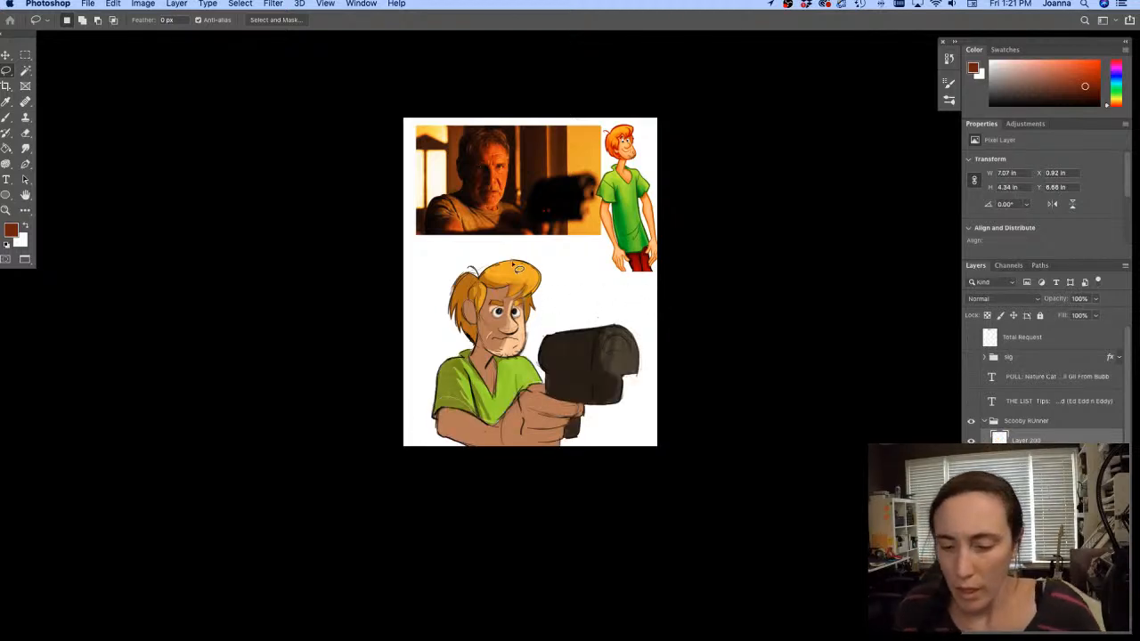
click(264, 3)
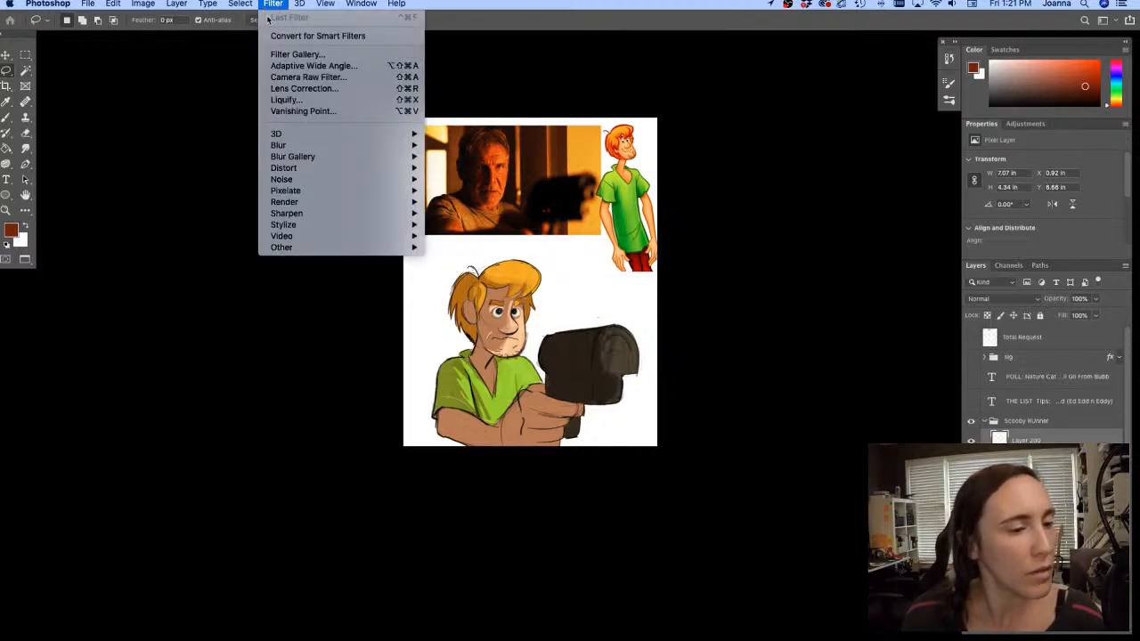
mouse_move(282, 158)
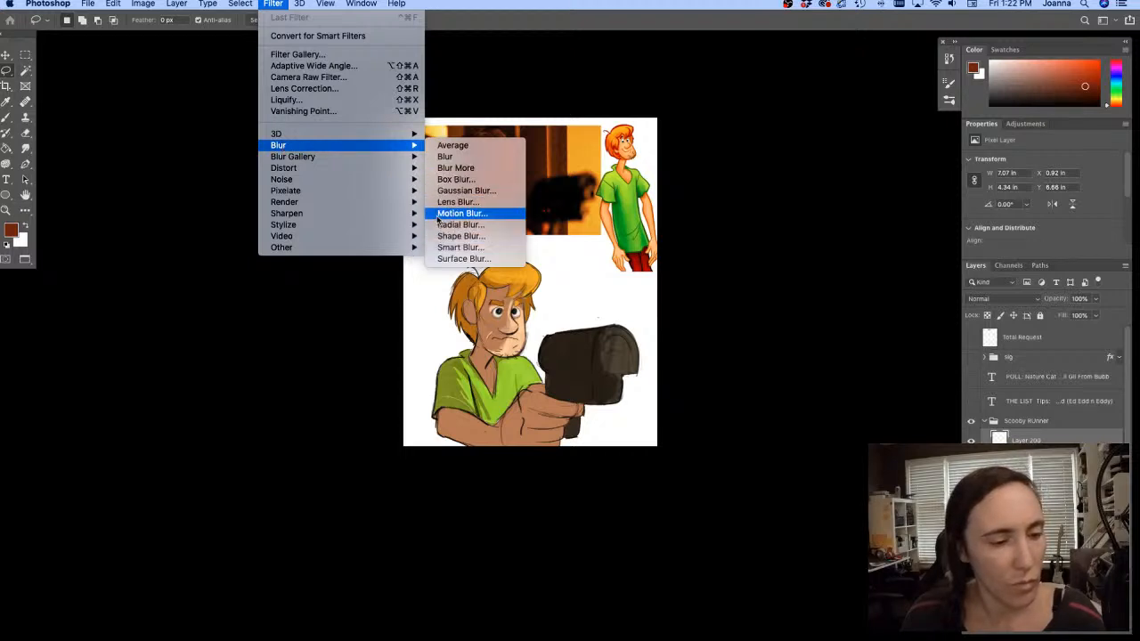
click(446, 190)
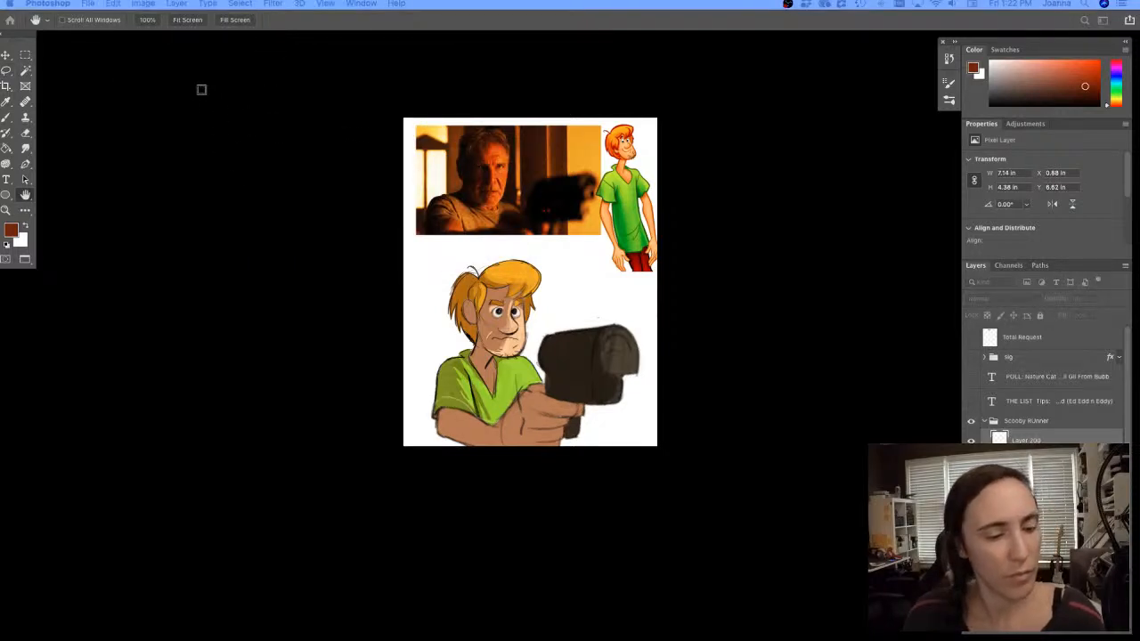
click(241, 5)
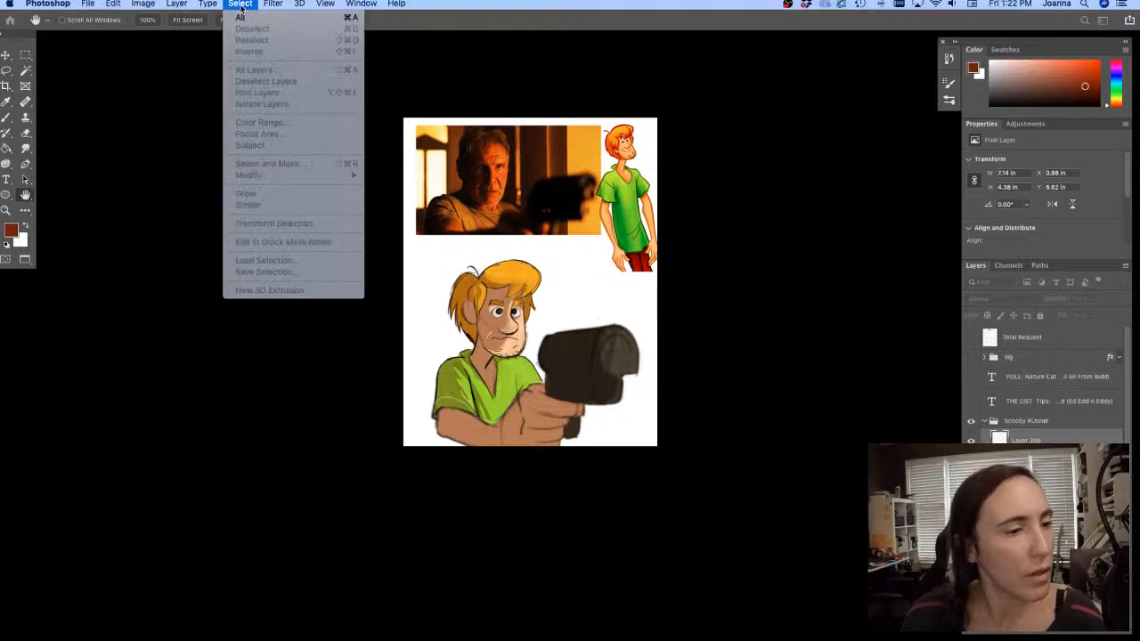
mouse_move(274, 8)
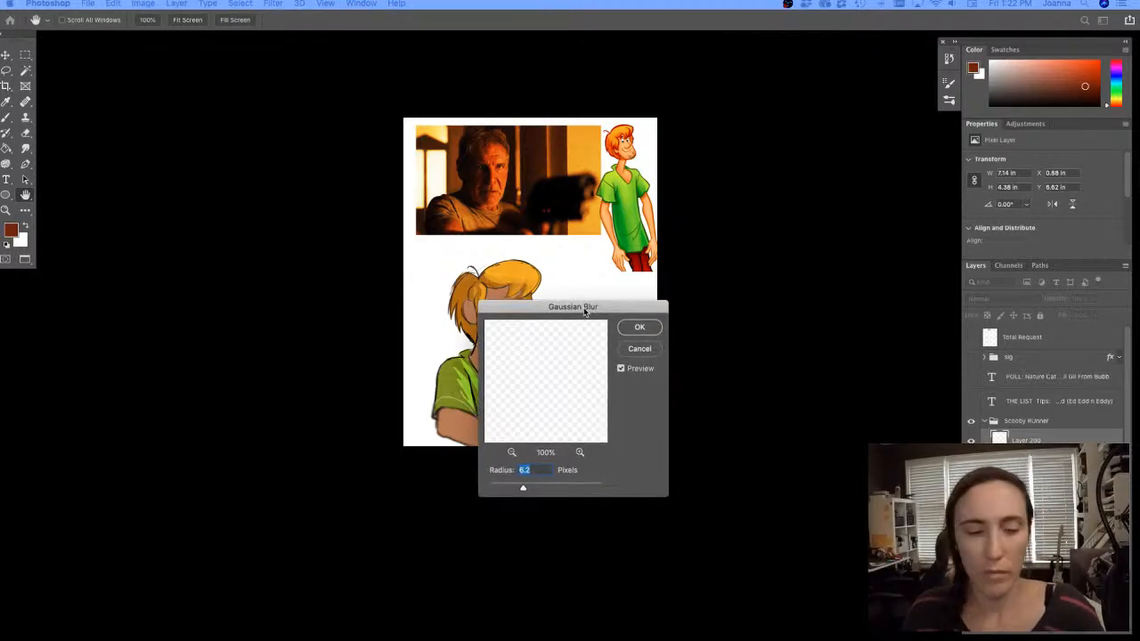
drag(586, 300, 841, 229)
scroll(512, 321, up, 3)
drag(452, 316, 367, 222)
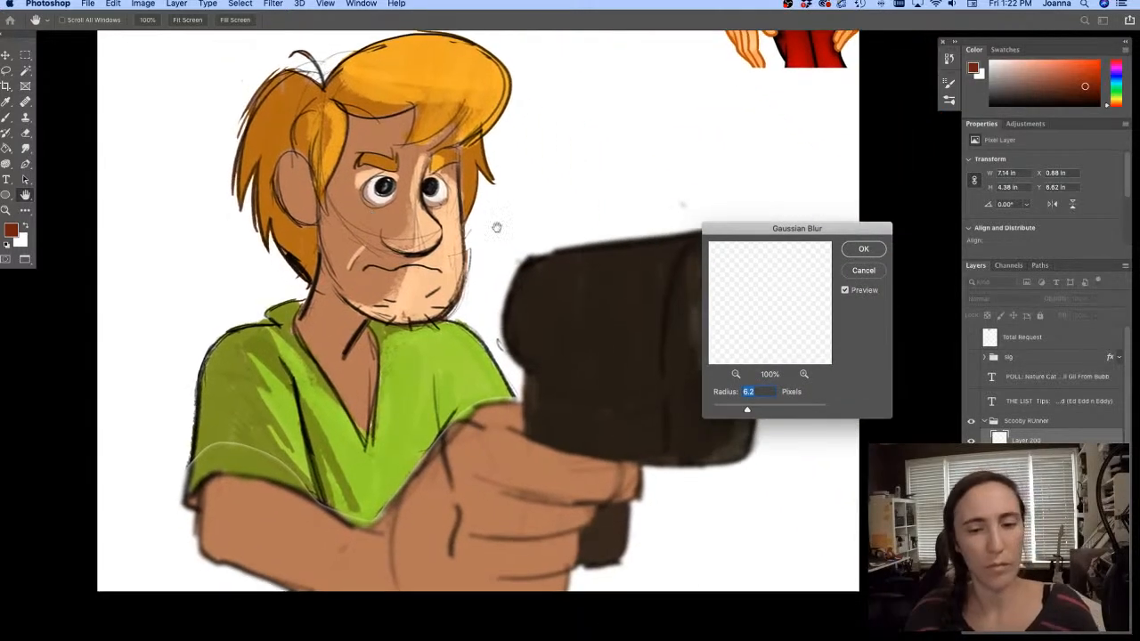
drag(780, 228, 927, 244)
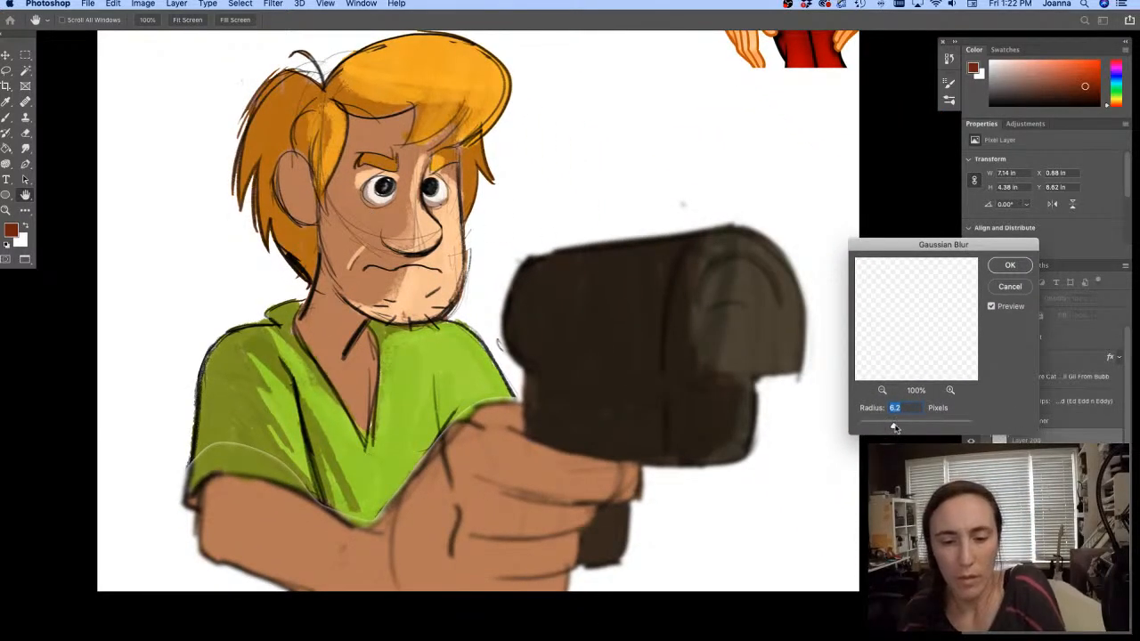
drag(895, 428, 907, 427)
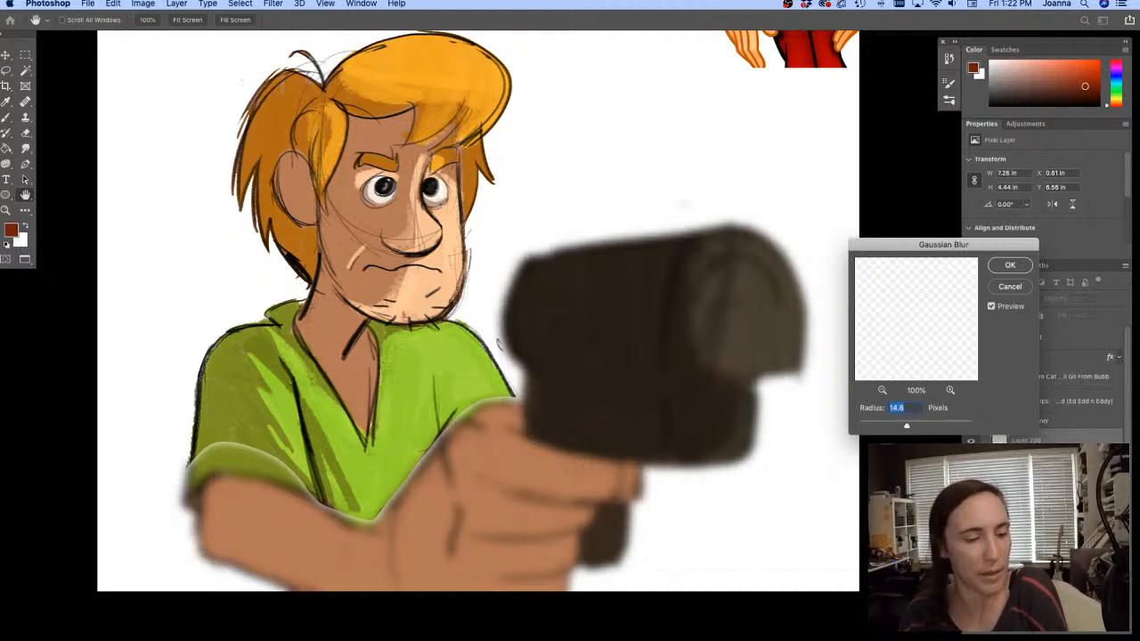
click(1009, 287)
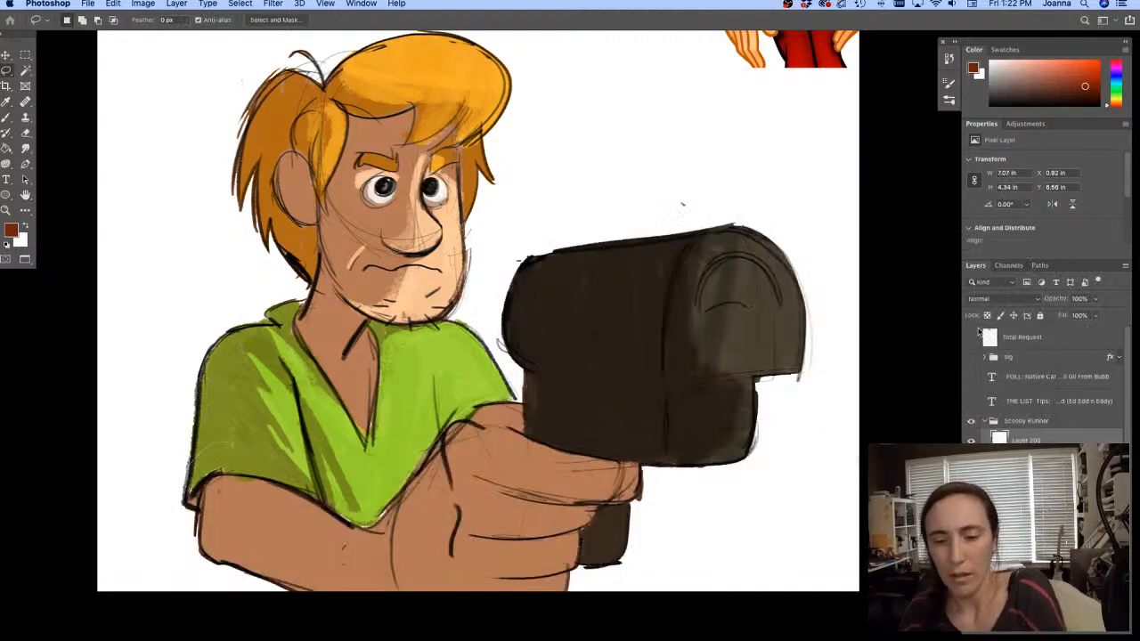
Undo the cut of the gun and arms, and copy the selected area onto a new layer instead
click(970, 357)
click(970, 356)
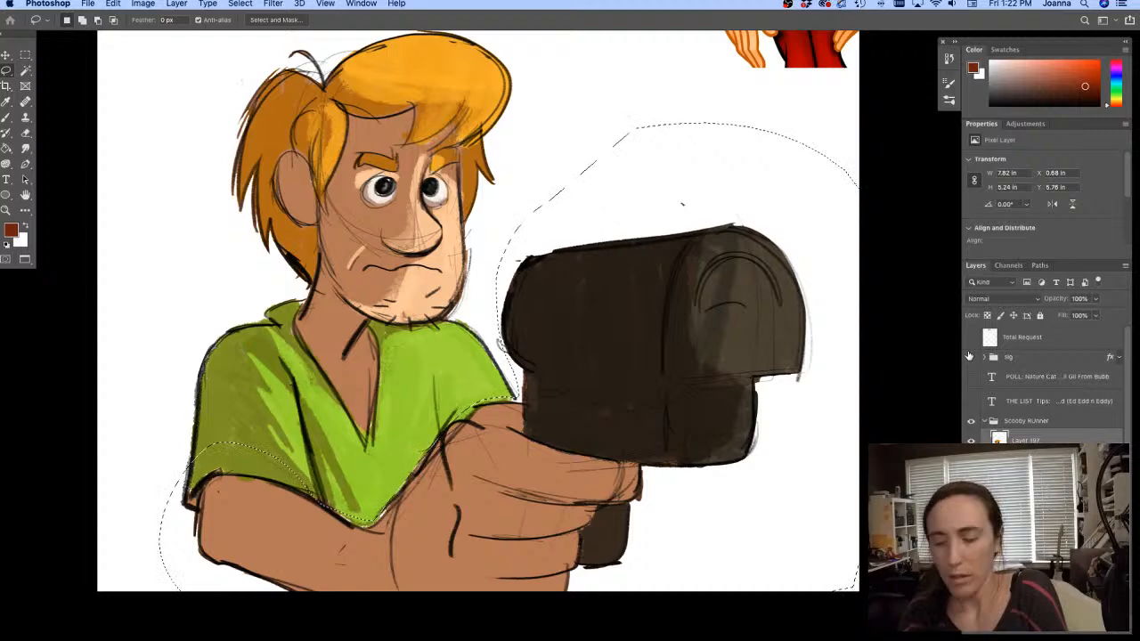
key(super+c)
key(super+v)
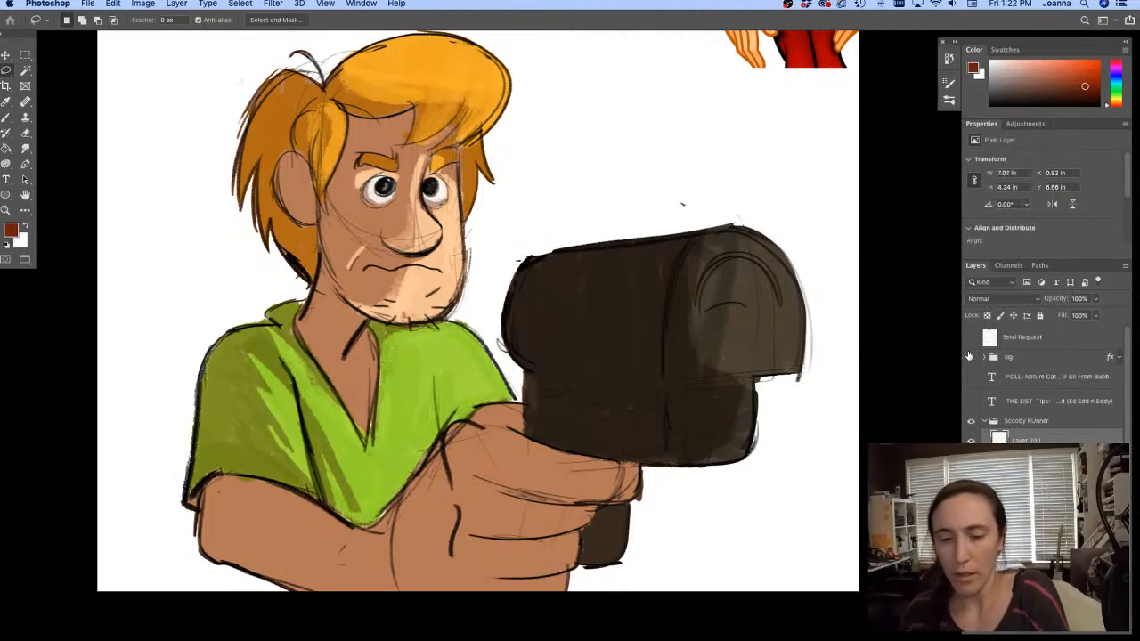
Apply a Gaussian Blur with a 17.6-pixel radius to the copied gun and arms layer
click(273, 5)
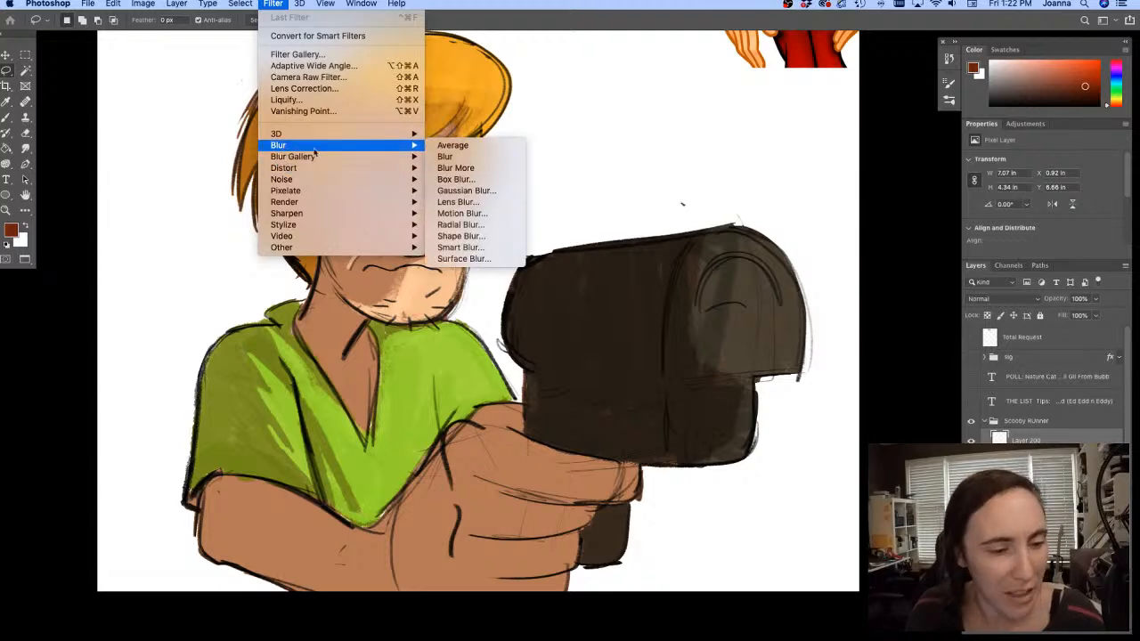
click(465, 191)
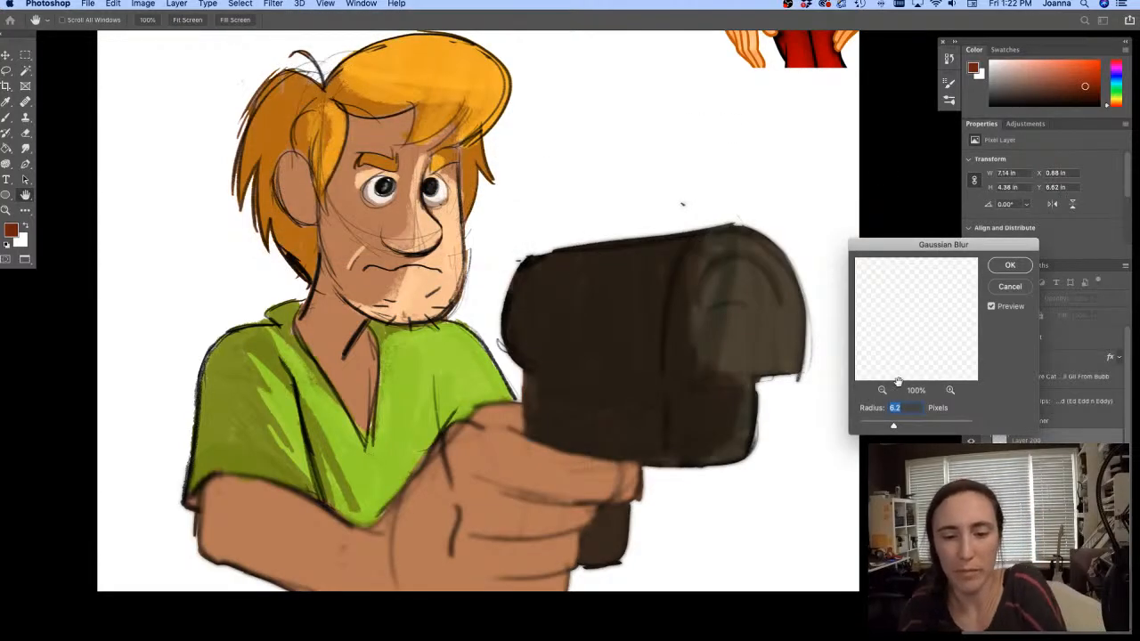
drag(895, 428, 910, 428)
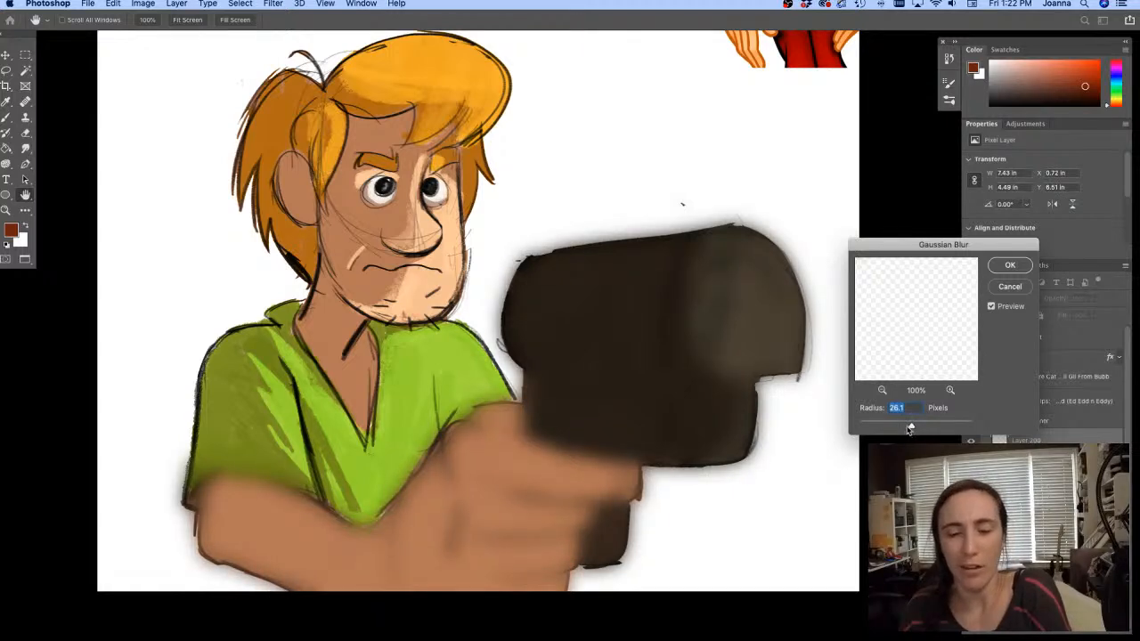
drag(911, 428, 908, 428)
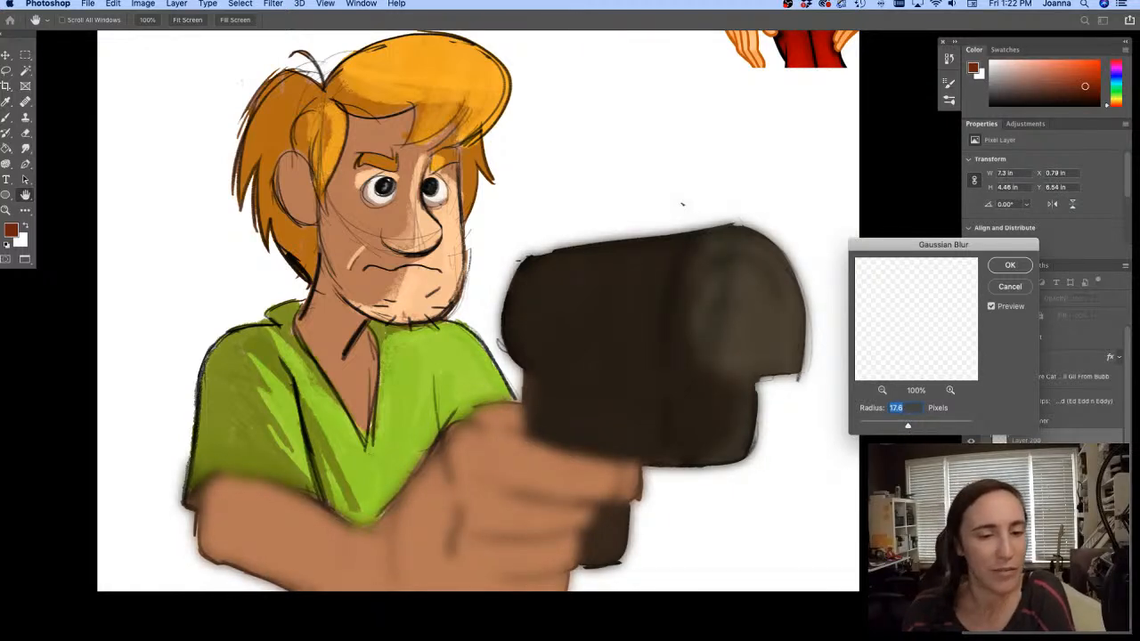
key(Return)
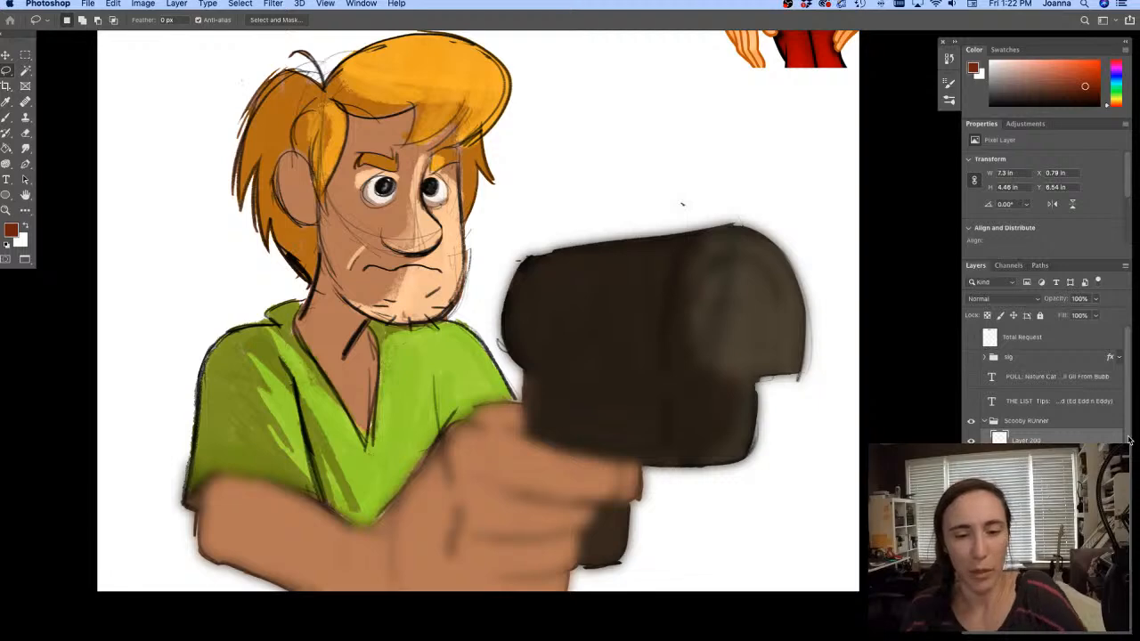
Delete the sharp gun and hand beneath the blurred copy on the character layer, using freehand selections around the gun's front and rear
alt+click(298, 378)
drag(242, 397, 308, 384)
click(972, 460)
click(972, 461)
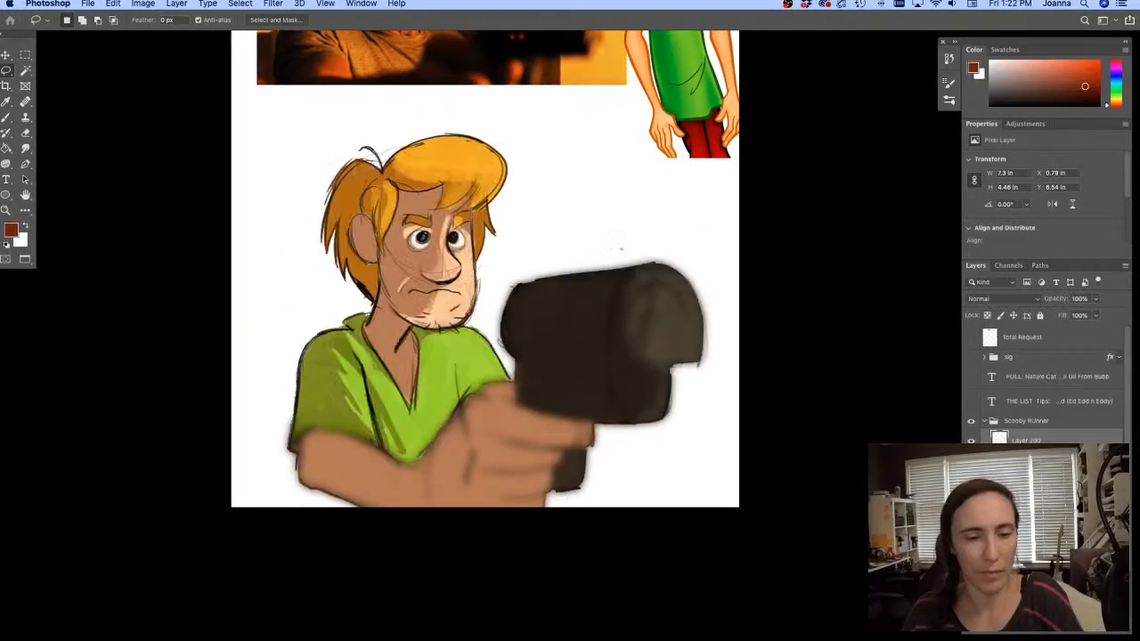
click(1026, 460)
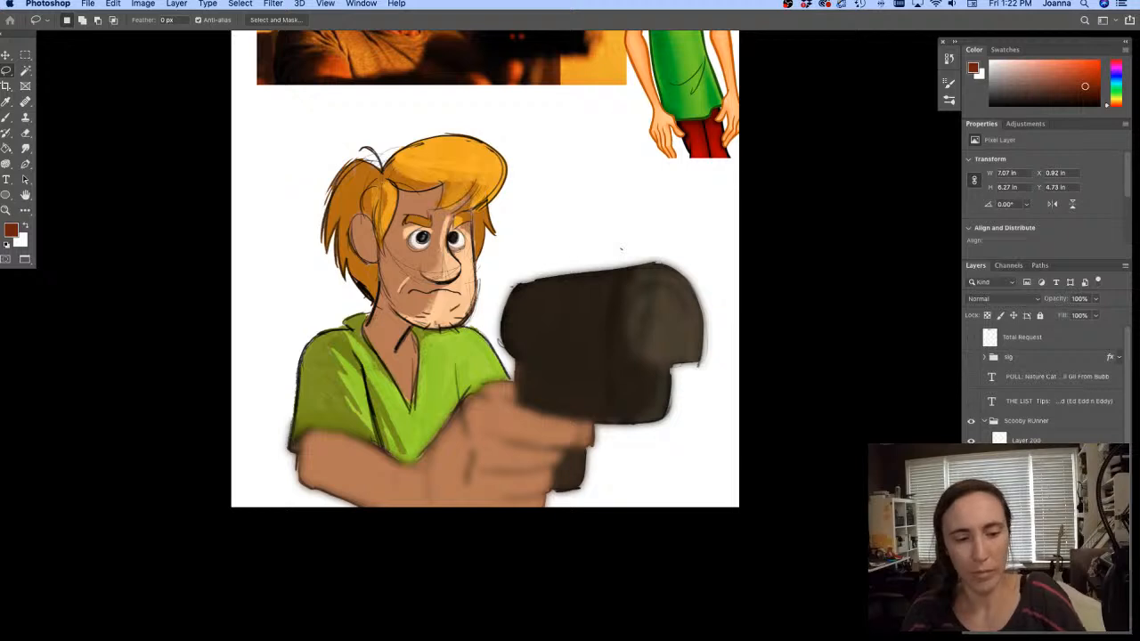
mouse_move(643, 239)
mouse_down()
mouse_move(524, 467)
mouse_move(678, 505)
mouse_move(606, 217)
mouse_up()
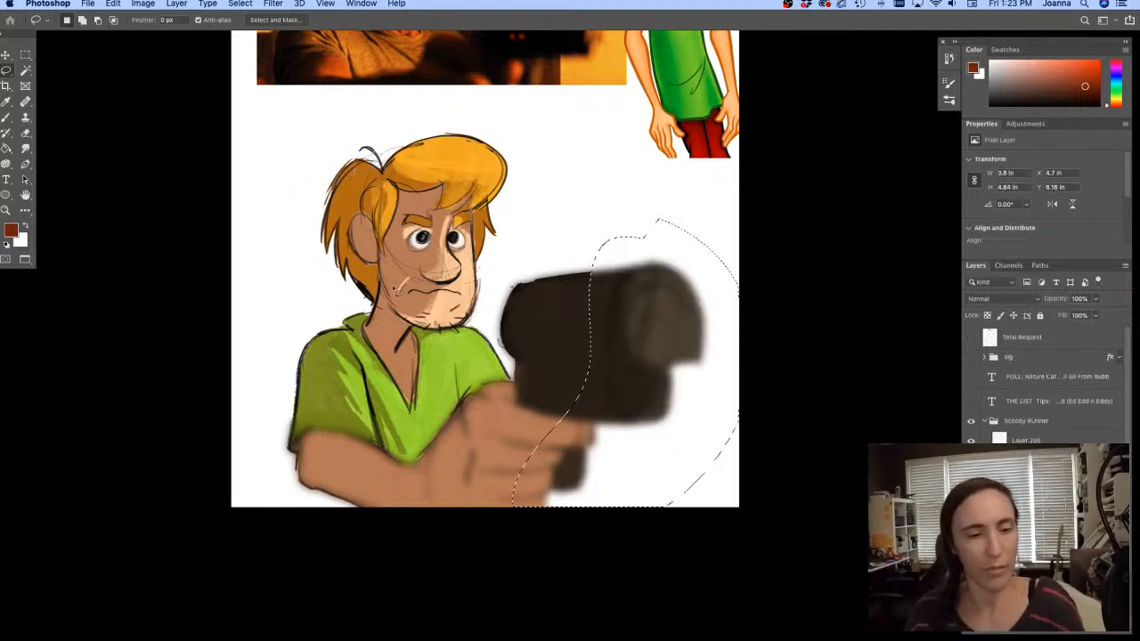
mouse_move(521, 246)
mouse_down()
mouse_move(503, 310)
mouse_move(522, 405)
mouse_move(530, 247)
mouse_up()
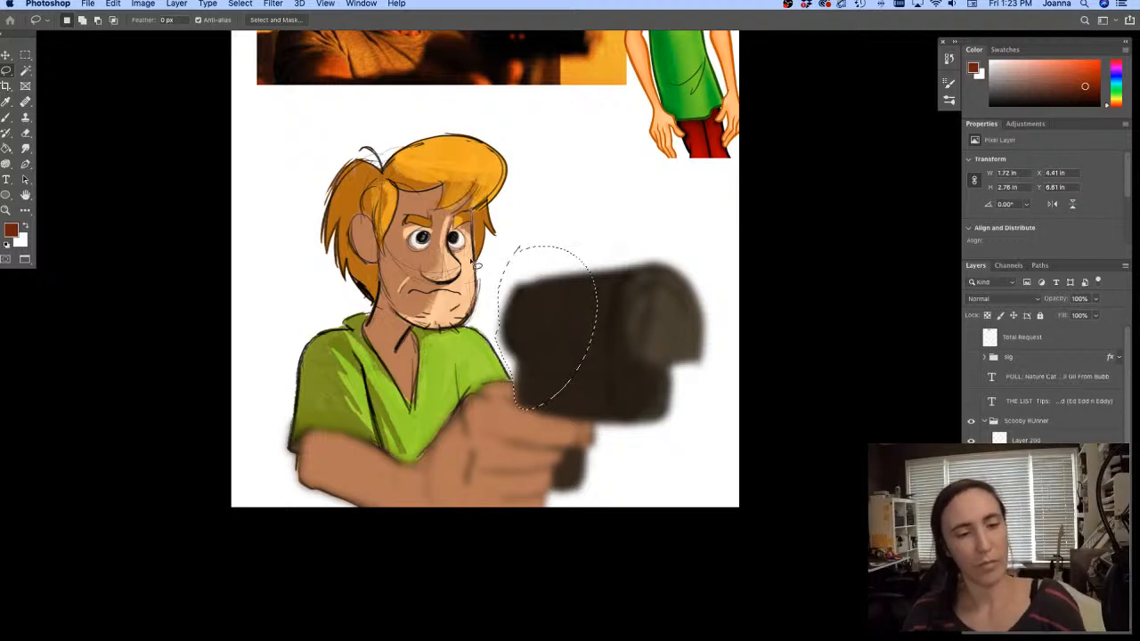
key(super+d)
Show the painted orange and brown film-still background behind the character
alt+click(320, 288)
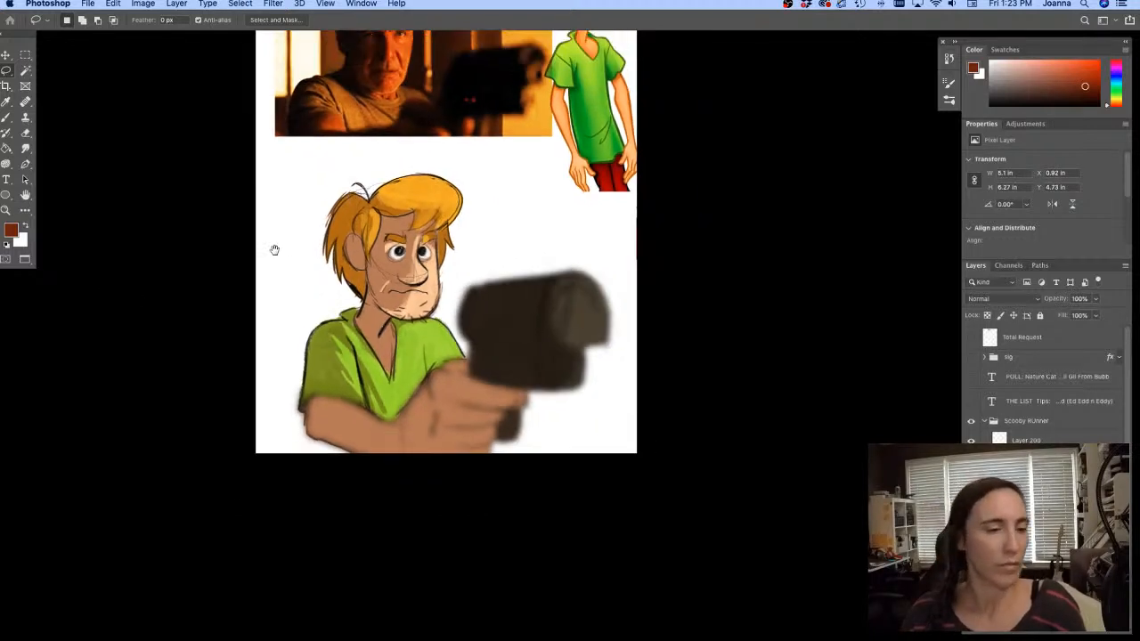
drag(273, 247, 394, 326)
scroll(725, 326, down, 1)
scroll(726, 326, right, 1)
key(super+v)
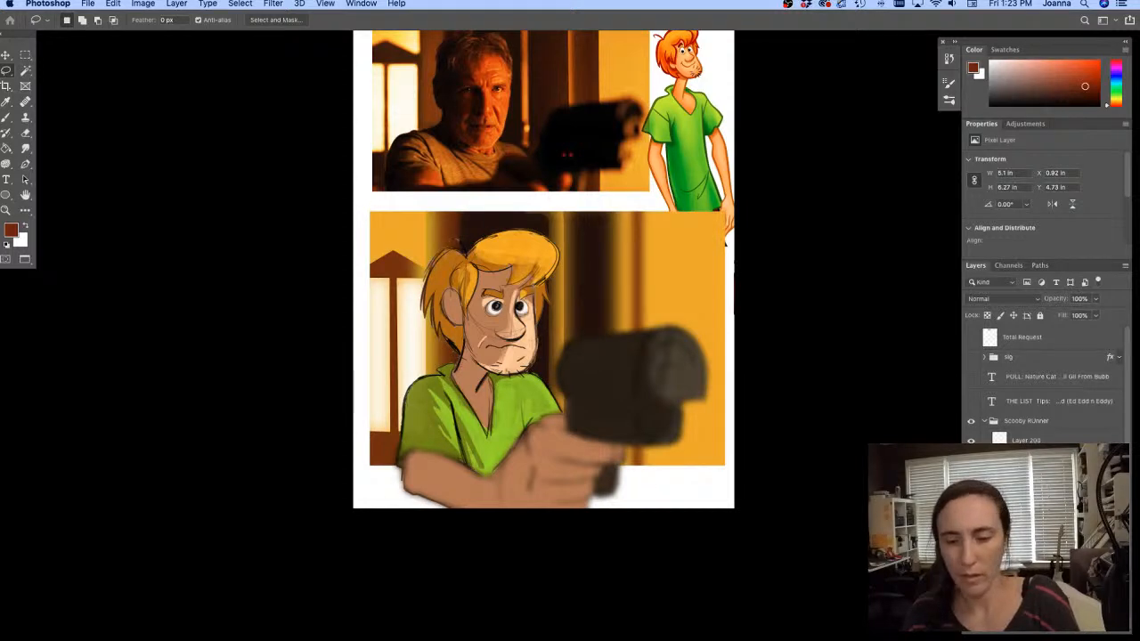
scroll(360, 247, up, 3)
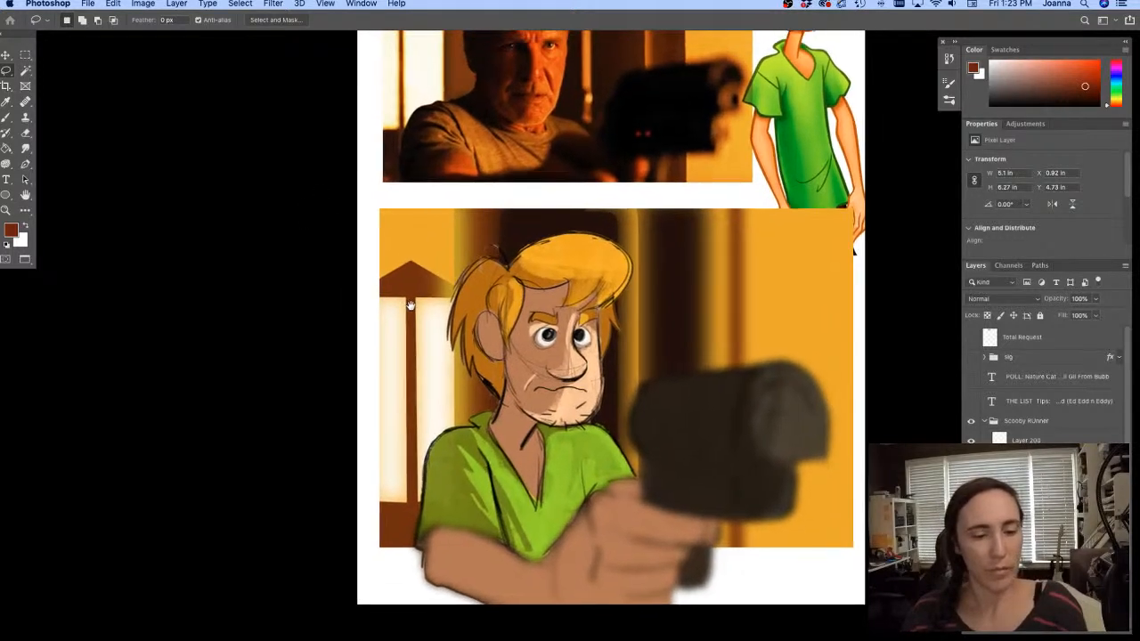
drag(414, 317, 413, 330)
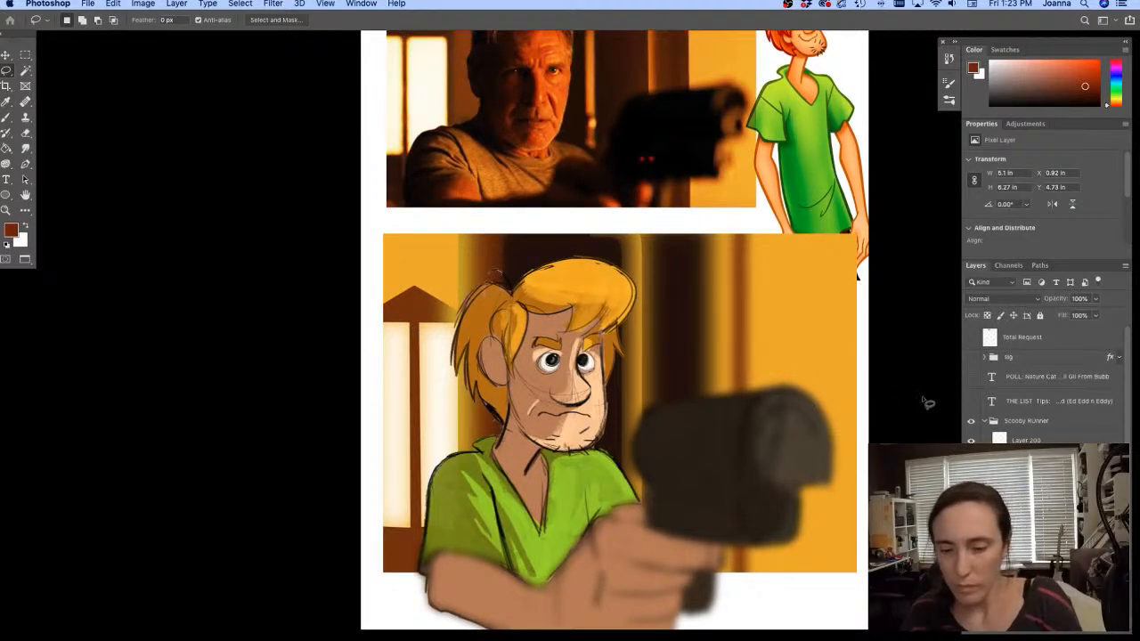
Set up the Brush tool with the default black foreground colour, a 10 px size and Normal mode
key(b)
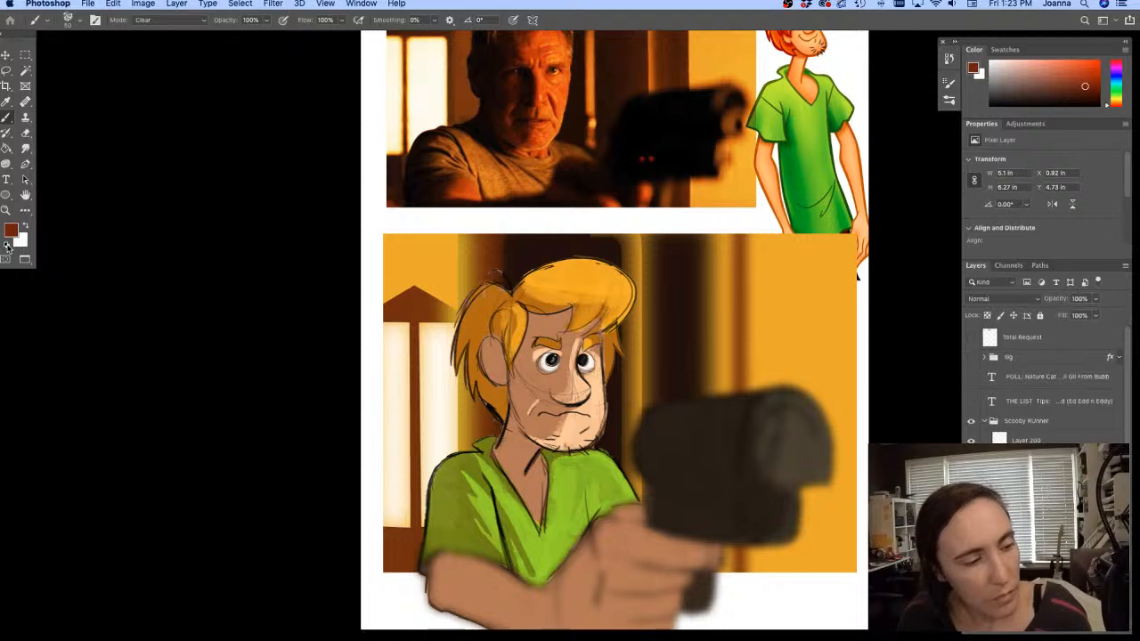
click(8, 246)
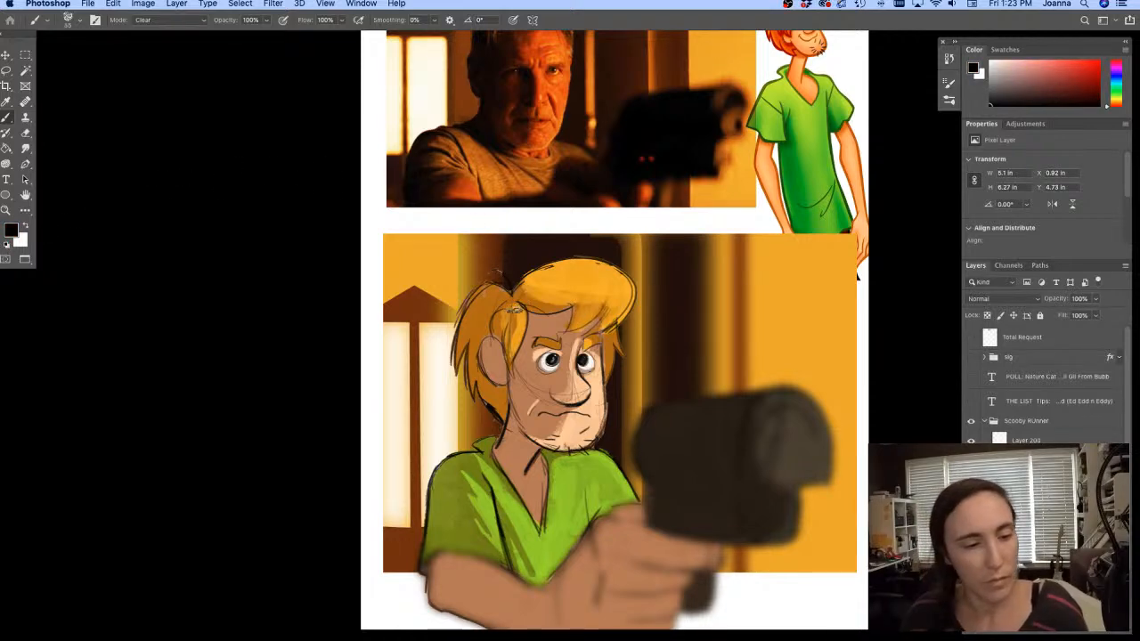
key(bracketleft)
key(bracketleft)
key(bracketleft)
key(bracketleft)
click(141, 20)
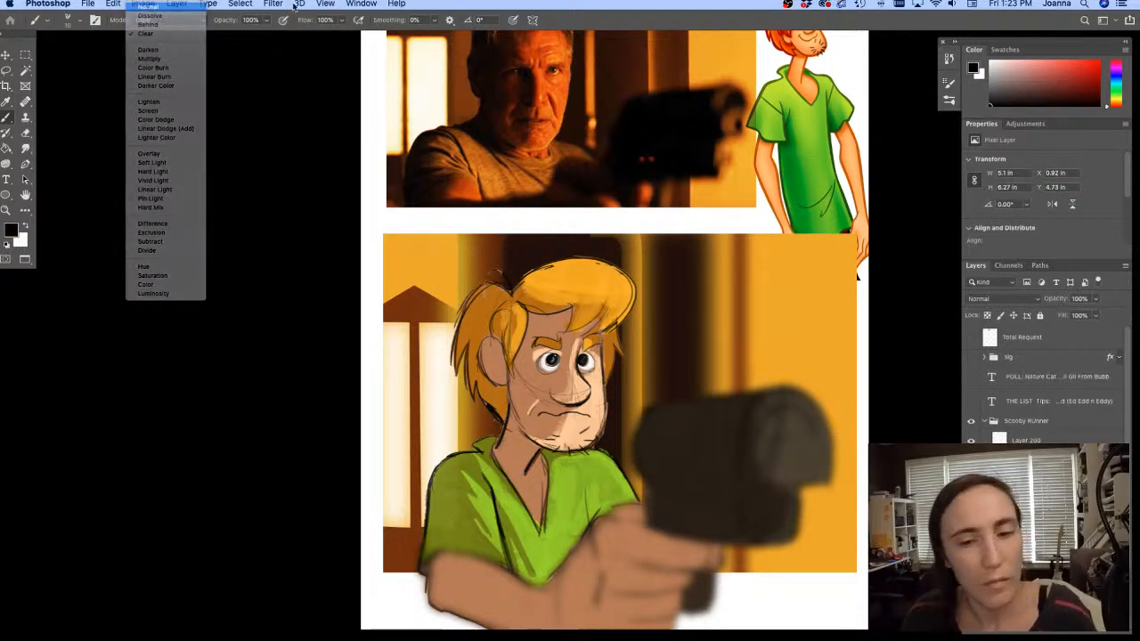
click(147, 7)
Choose the Kyle's Drawing Box animator brush from the Drawing Box set of the megapack brushes
click(948, 98)
scroll(820, 207, up, 10)
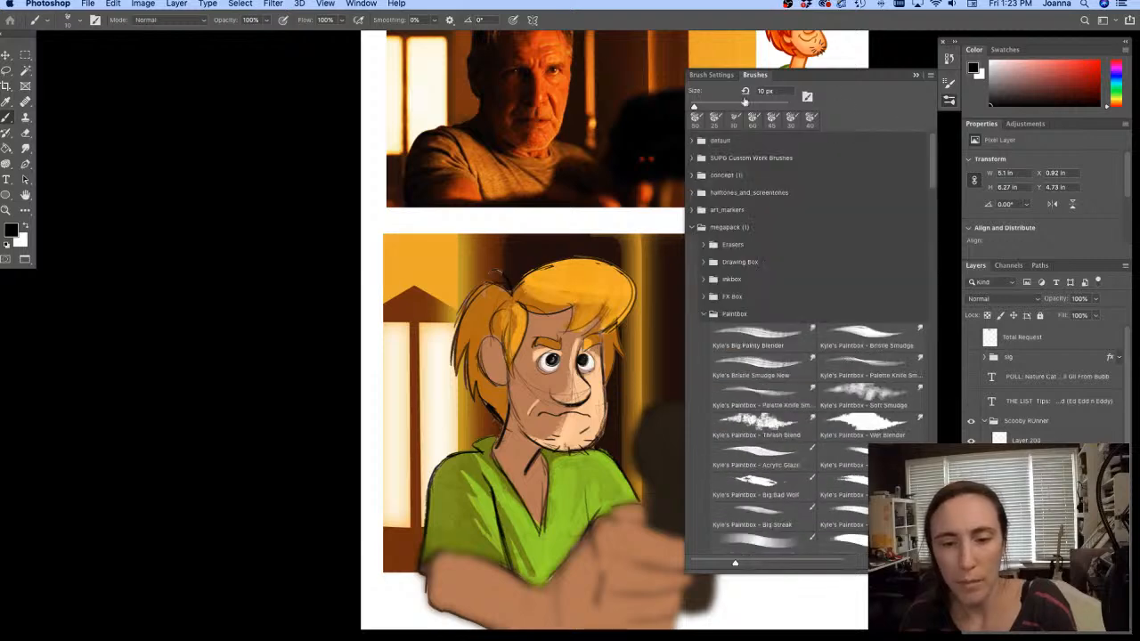
click(703, 315)
click(704, 263)
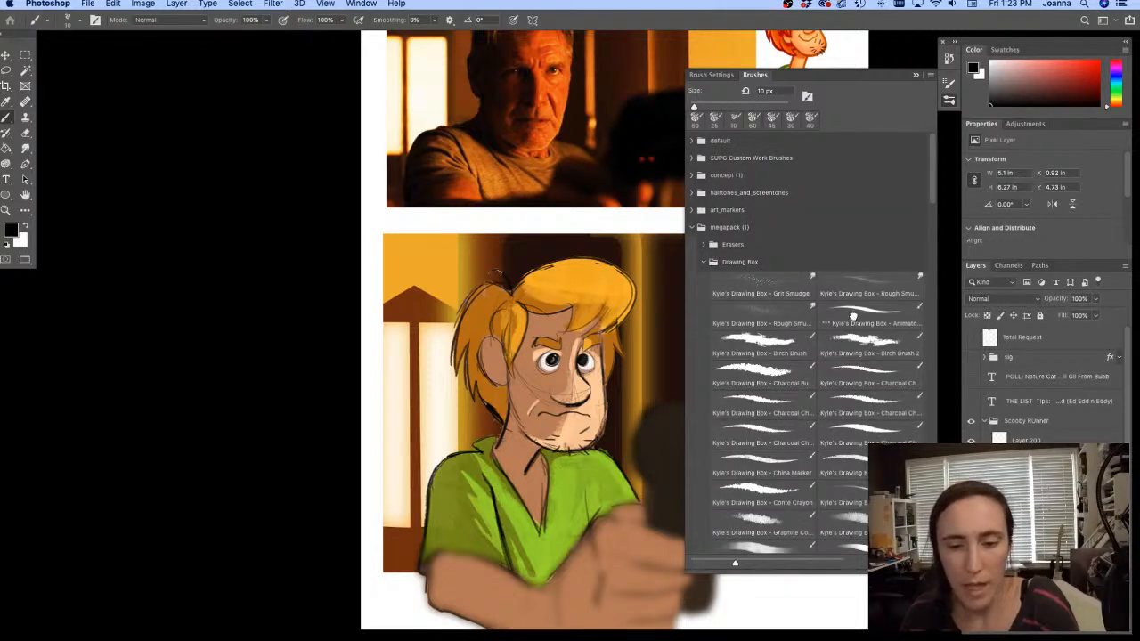
click(854, 316)
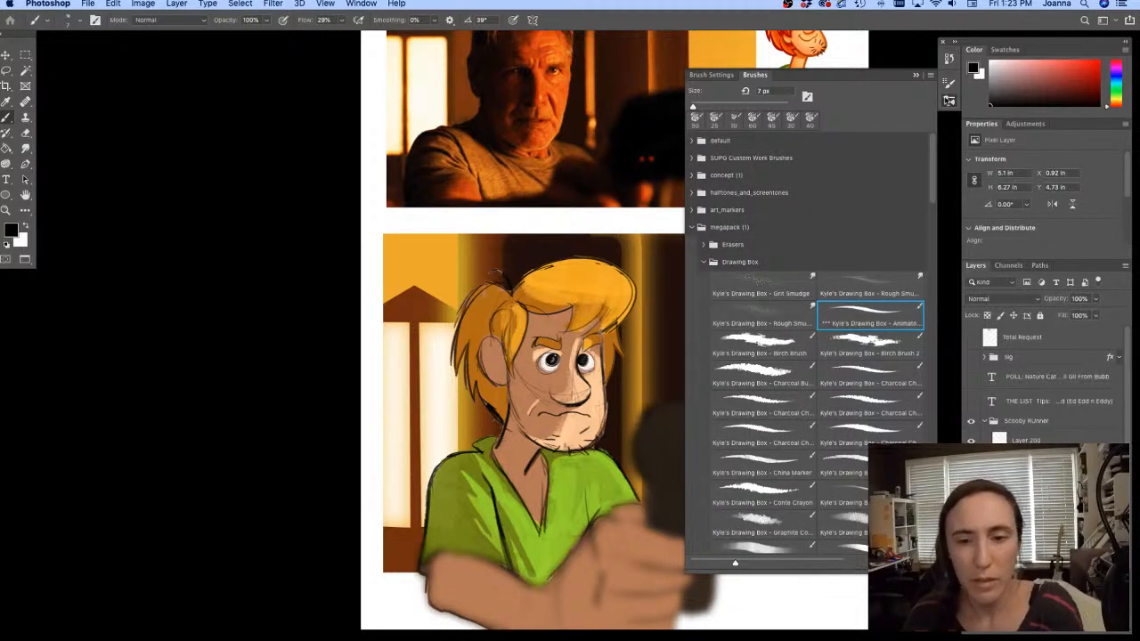
click(948, 98)
Ink the stray hair tuft on the back of the character's head in black and colour it with a sampled orange
scroll(490, 279, up, 3)
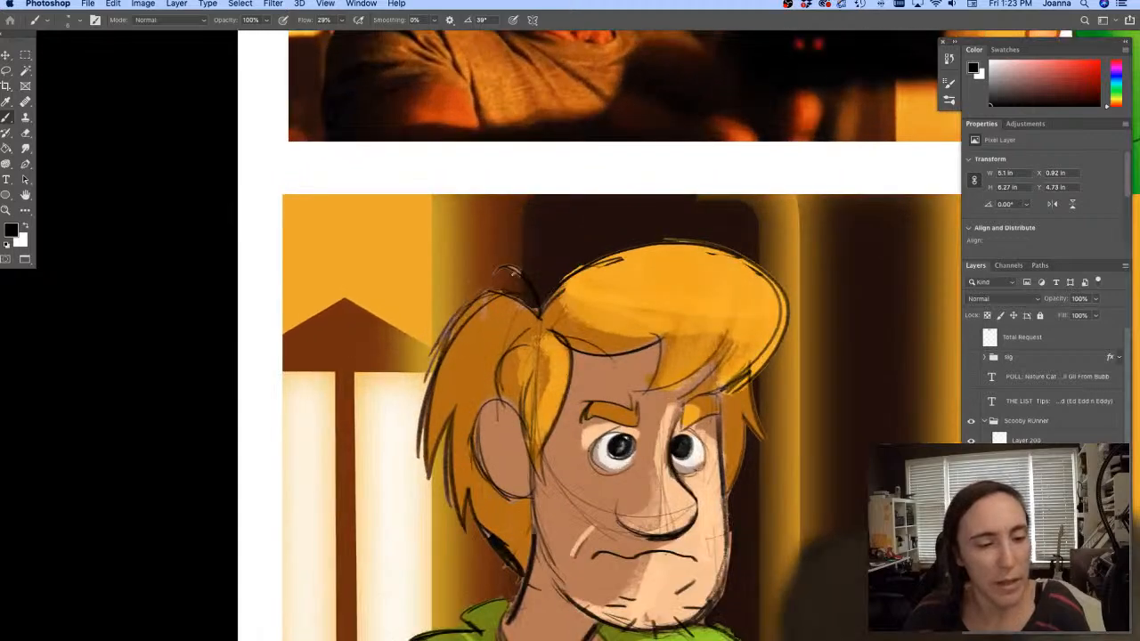
mouse_move(535, 308)
mouse_down()
mouse_move(497, 269)
mouse_move(522, 271)
mouse_up()
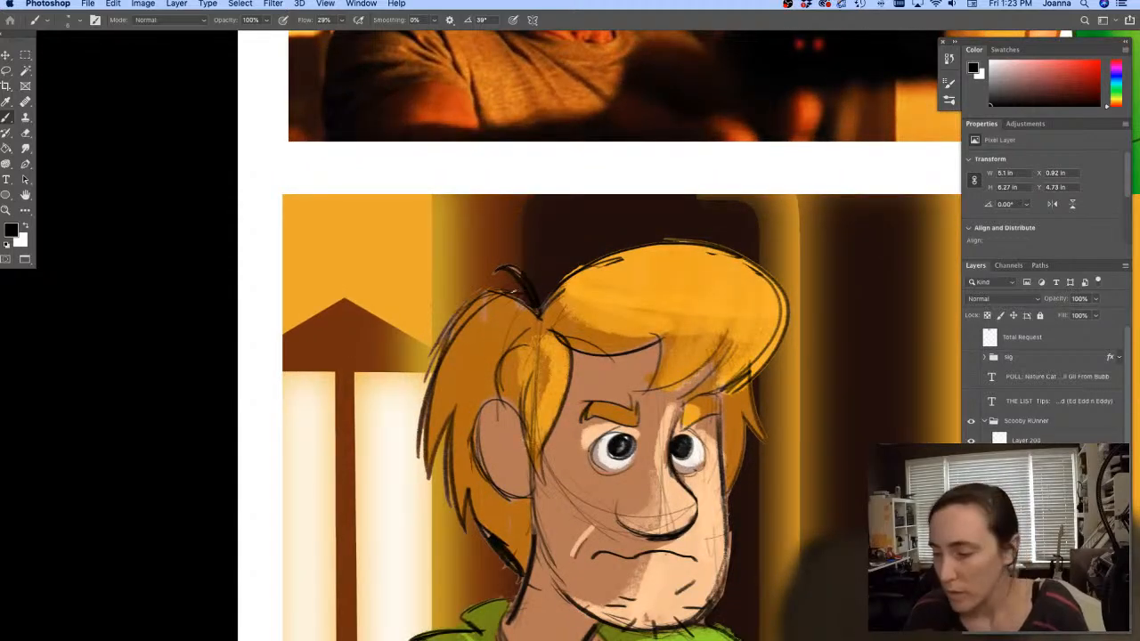
alt+click(560, 247)
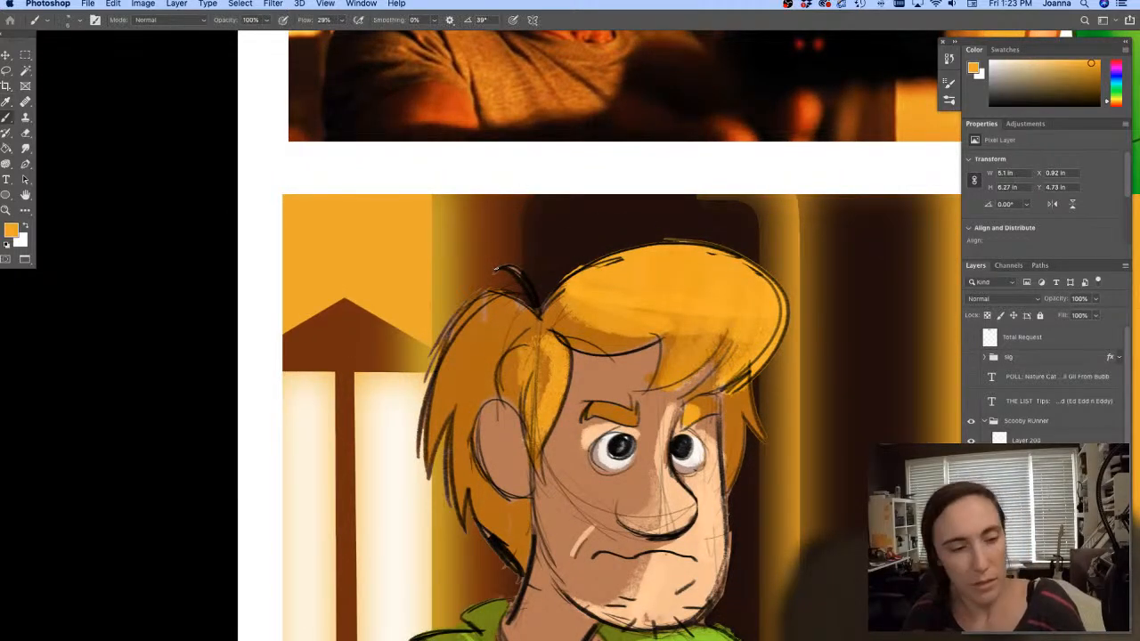
drag(534, 312, 510, 269)
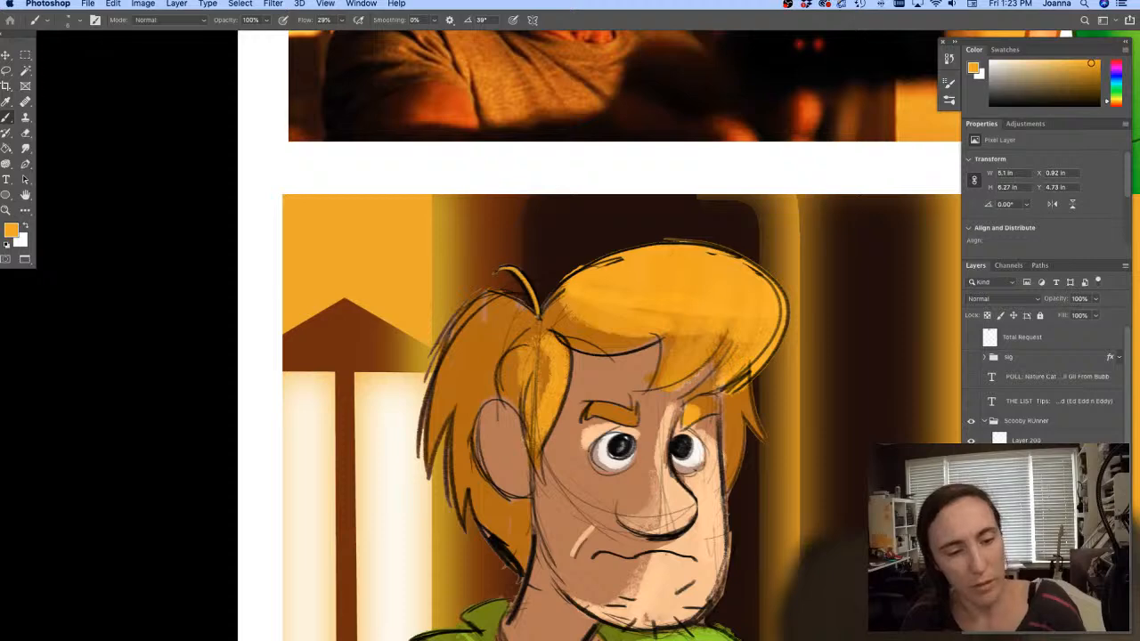
drag(408, 390, 445, 314)
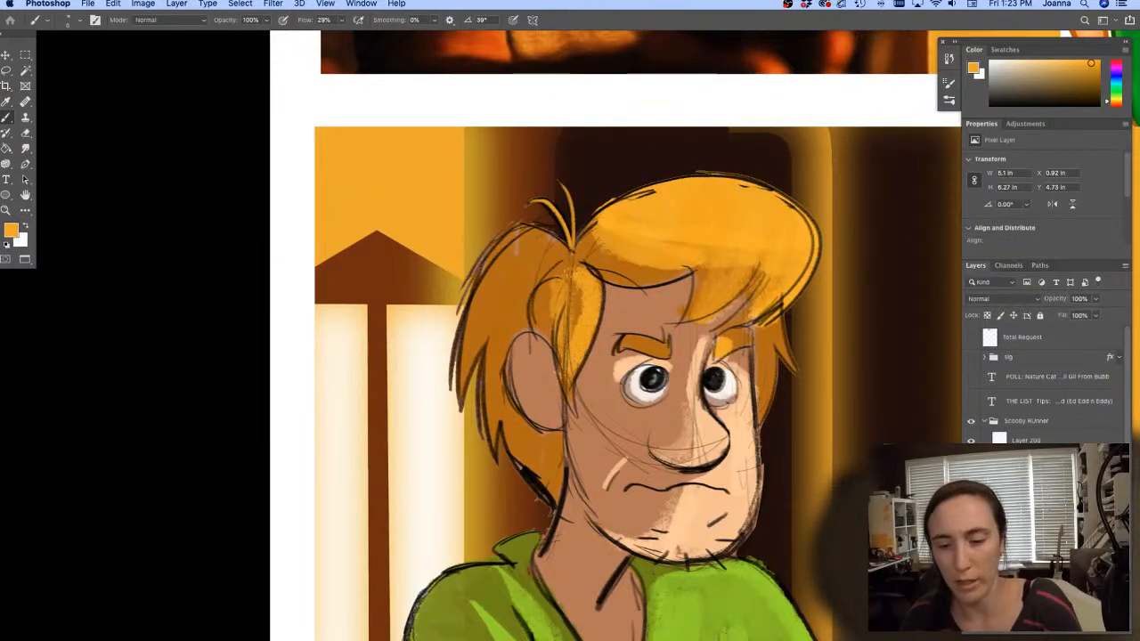
Paint lighter orange strand strokes through the darker hair at the back of the character's head and behind the ear
mouse_move(479, 301)
mouse_down()
mouse_move(514, 261)
mouse_move(489, 364)
mouse_up()
drag(519, 303, 529, 412)
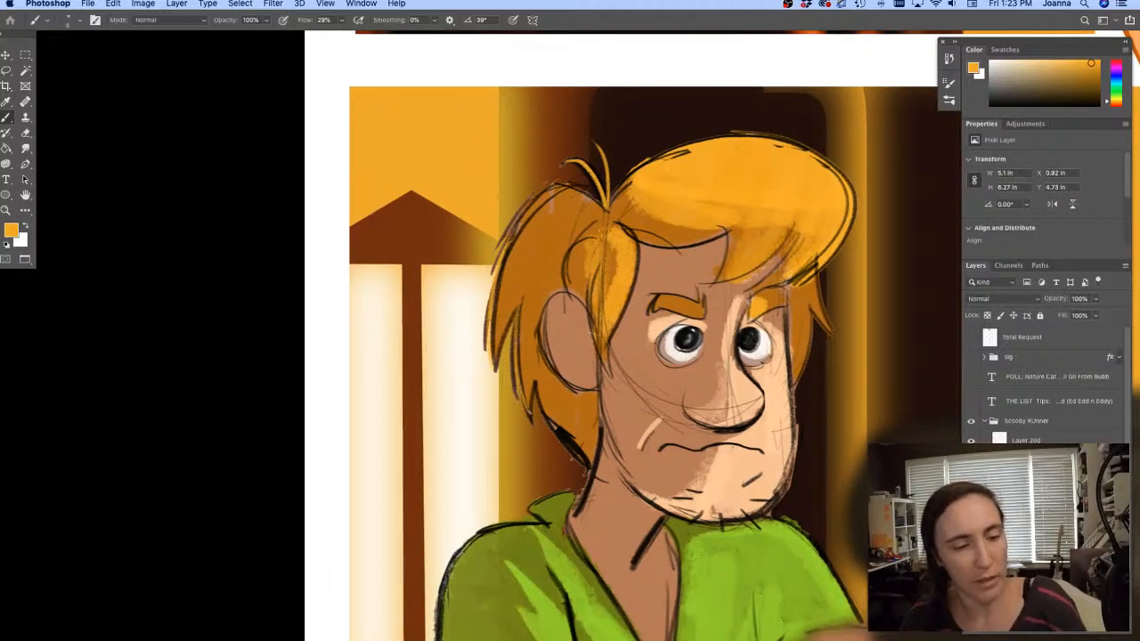
mouse_move(516, 323)
mouse_down()
mouse_move(533, 422)
mouse_move(533, 412)
mouse_up()
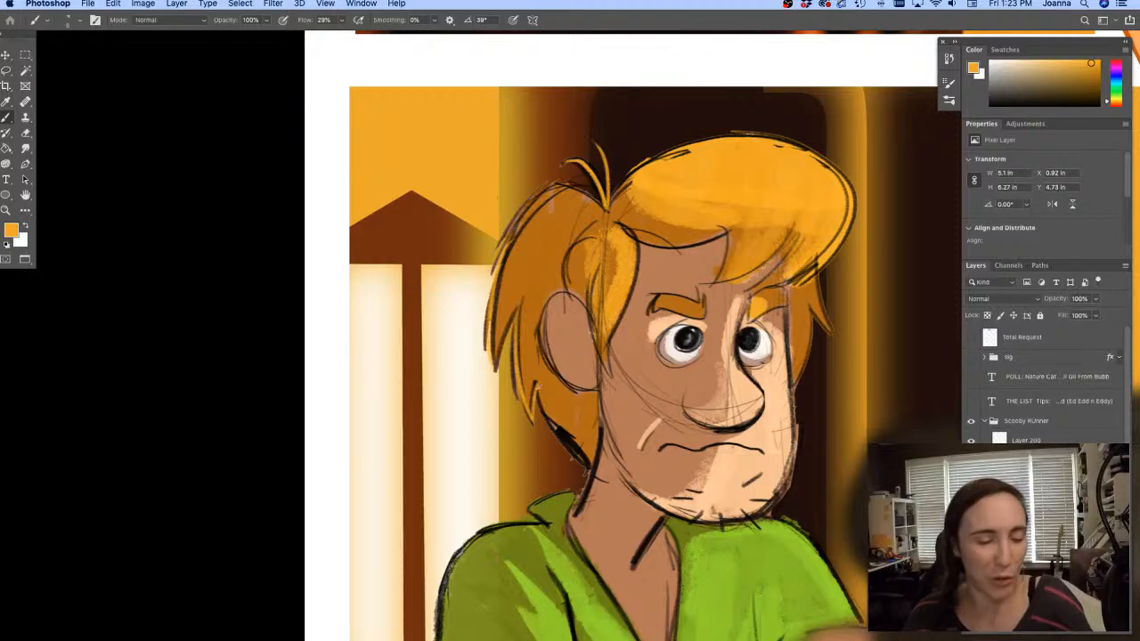
drag(539, 388, 561, 440)
drag(541, 408, 560, 436)
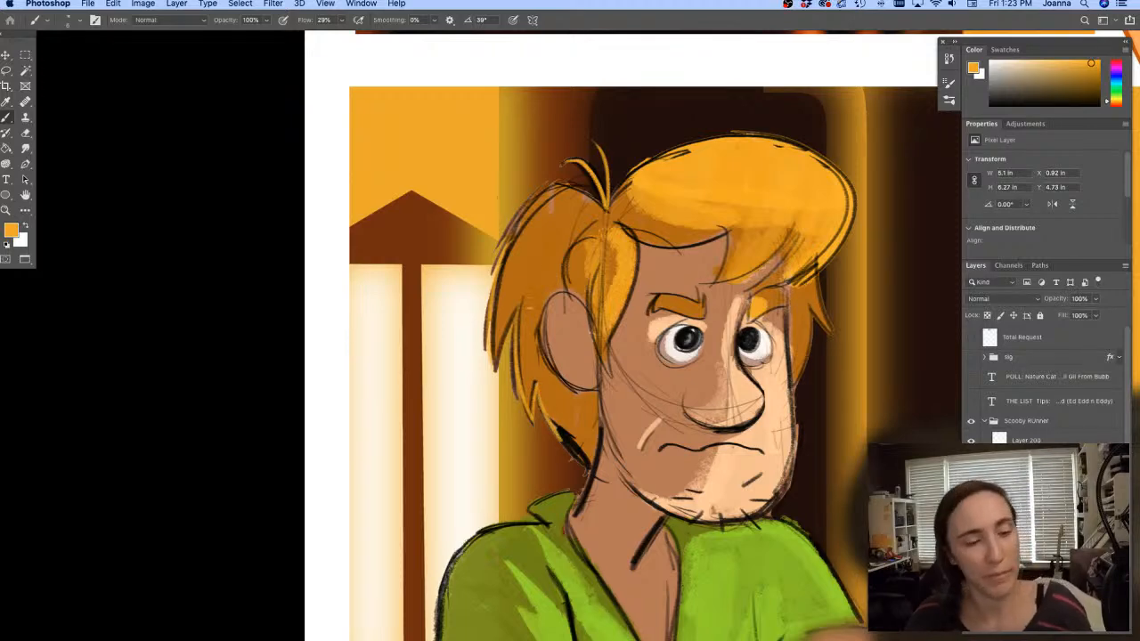
mouse_move(556, 237)
mouse_down()
mouse_move(508, 314)
mouse_move(500, 350)
mouse_up()
drag(538, 303, 530, 384)
drag(553, 378, 571, 439)
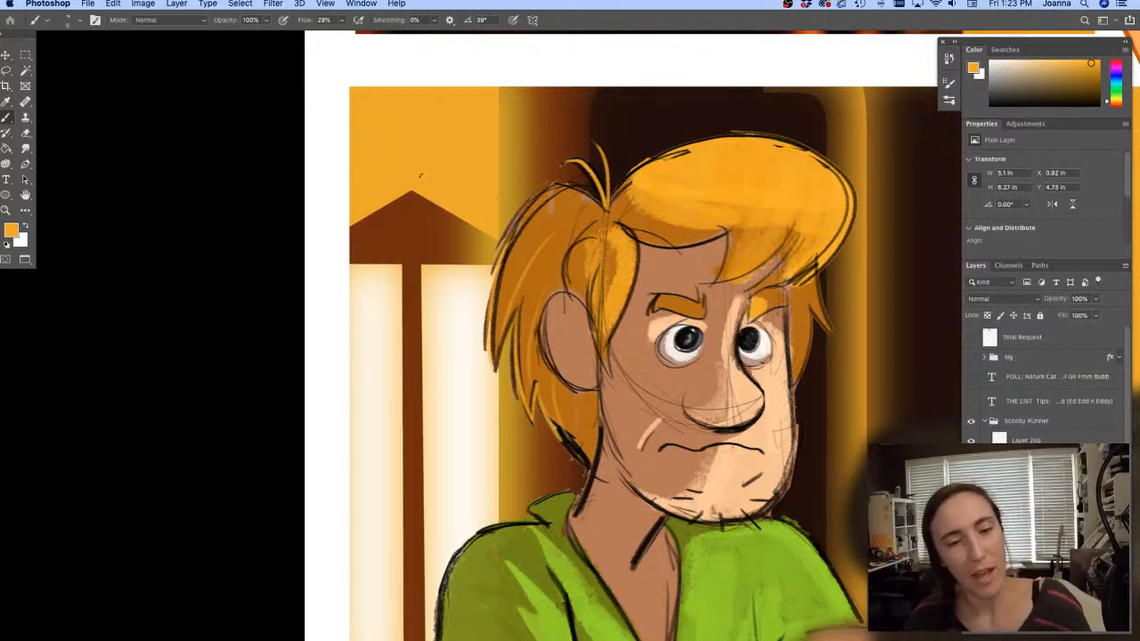
Select the rectangle of the painted background panel by picking the empty area around it with the Magic Wand and inverting the selection
alt+click(475, 303)
alt+click(424, 349)
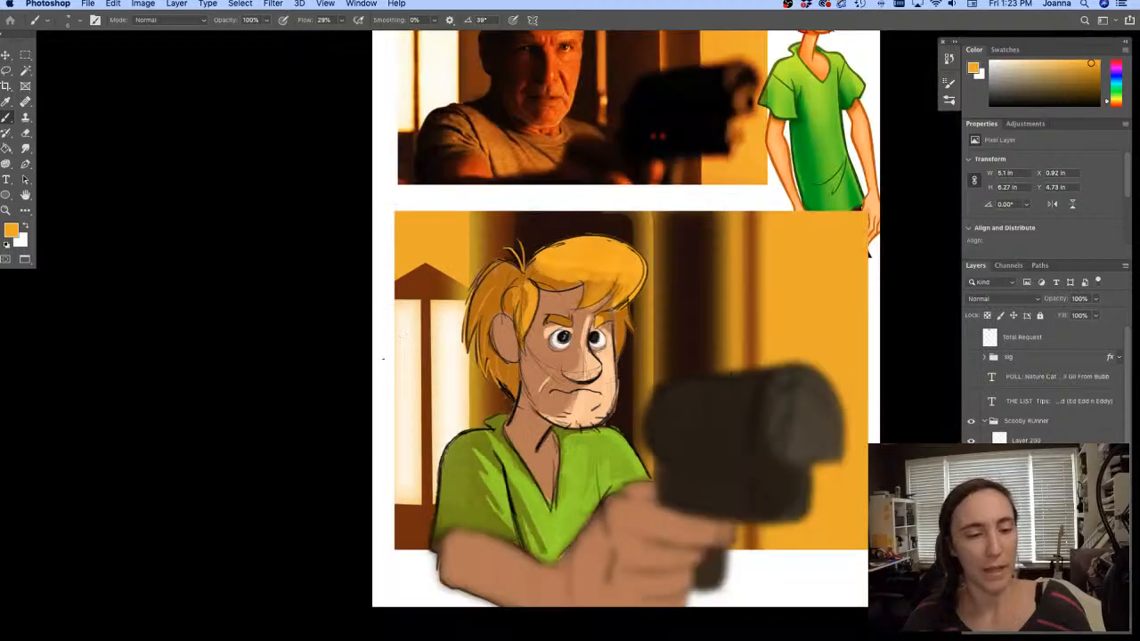
alt+click(384, 298)
alt+click(367, 305)
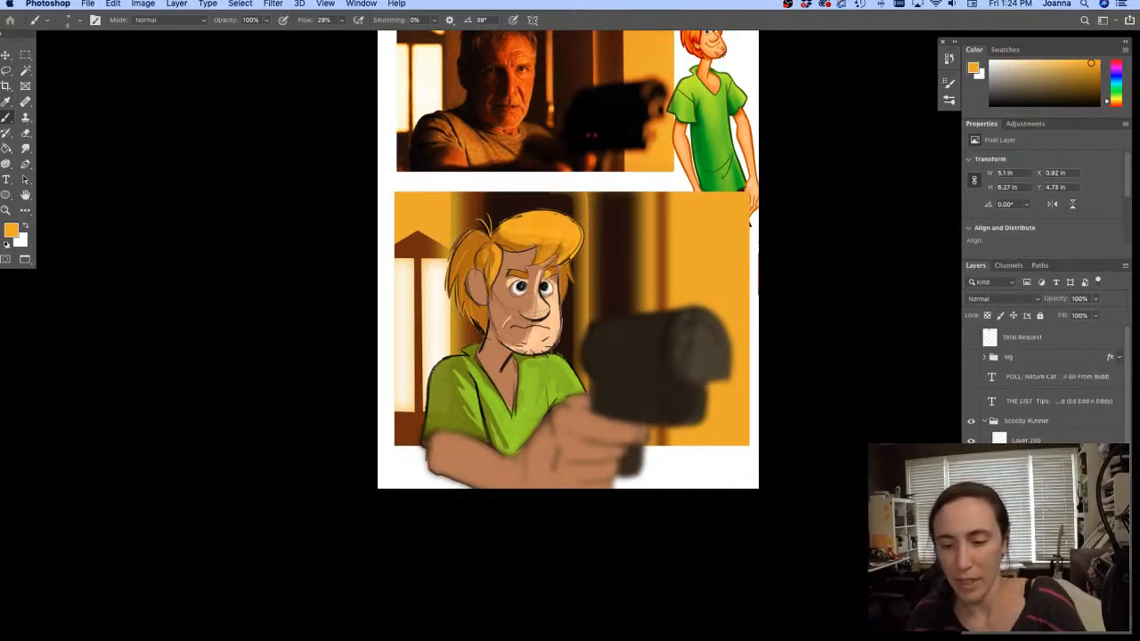
click(1015, 526)
click(988, 316)
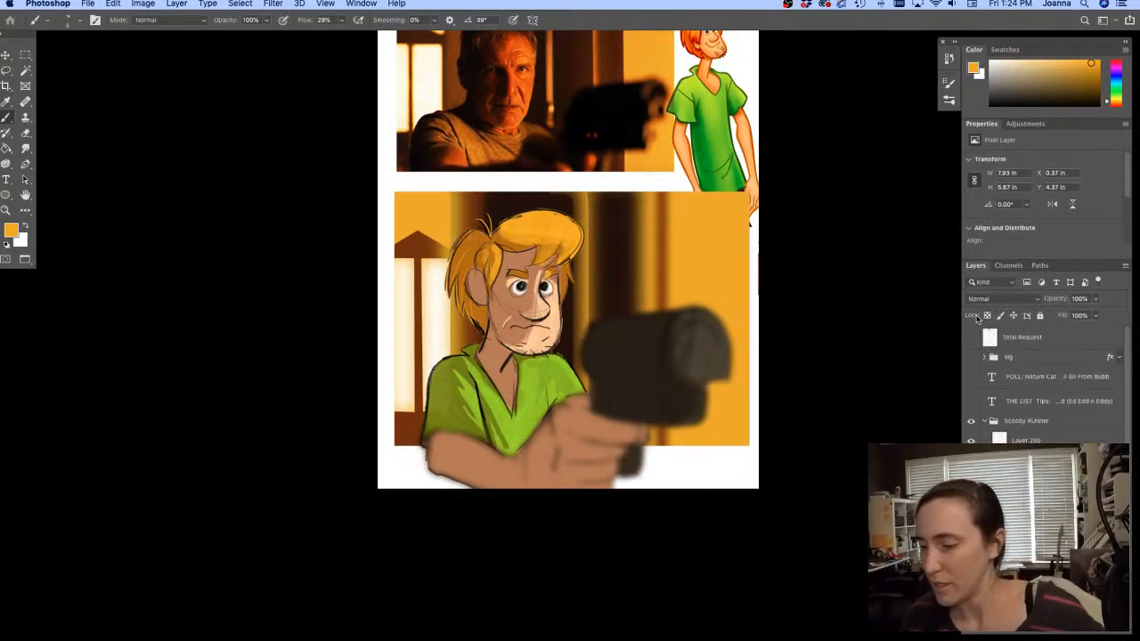
key(w)
click(447, 477)
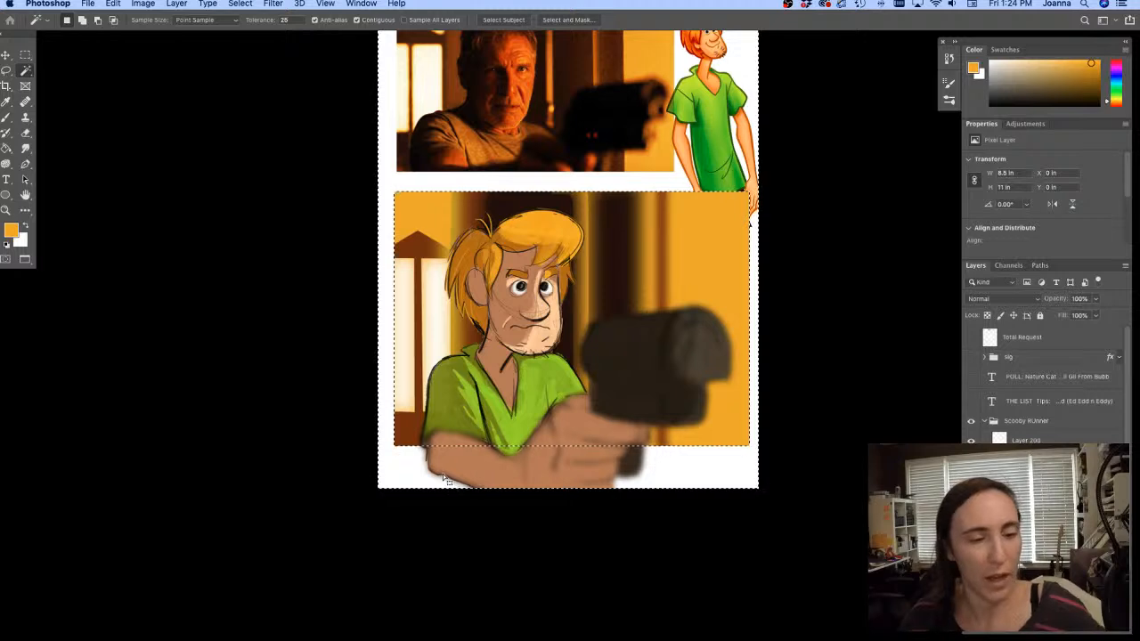
key(super+shift+i)
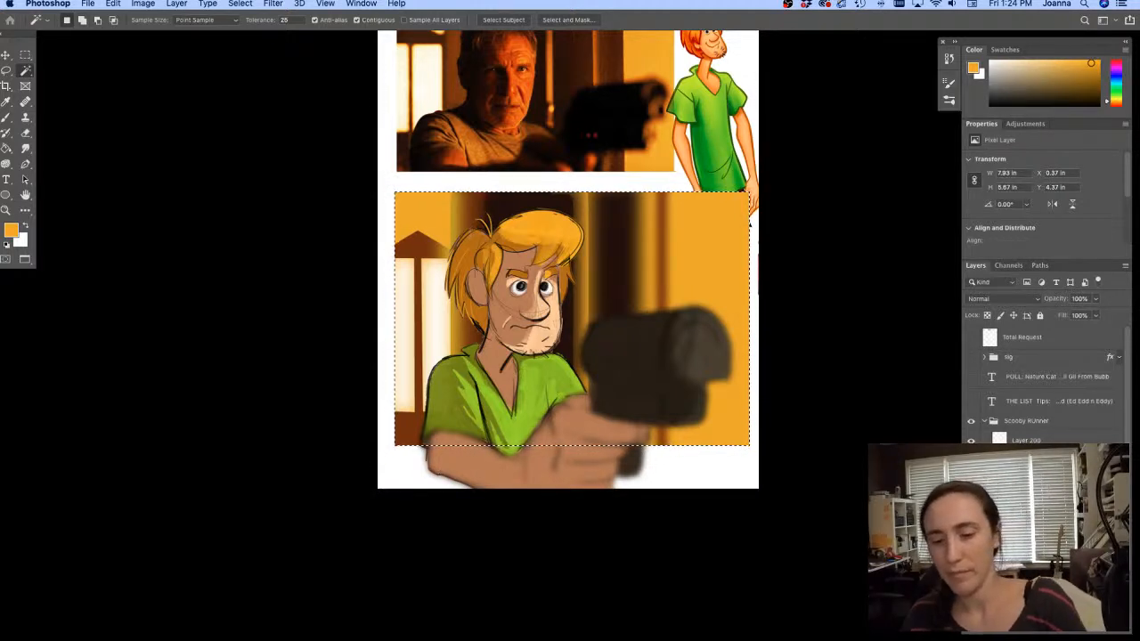
Merge the character and foreground gun layers, delete the artwork extending beyond the background panel, and deselect
shift+click(1021, 443)
key(super+e)
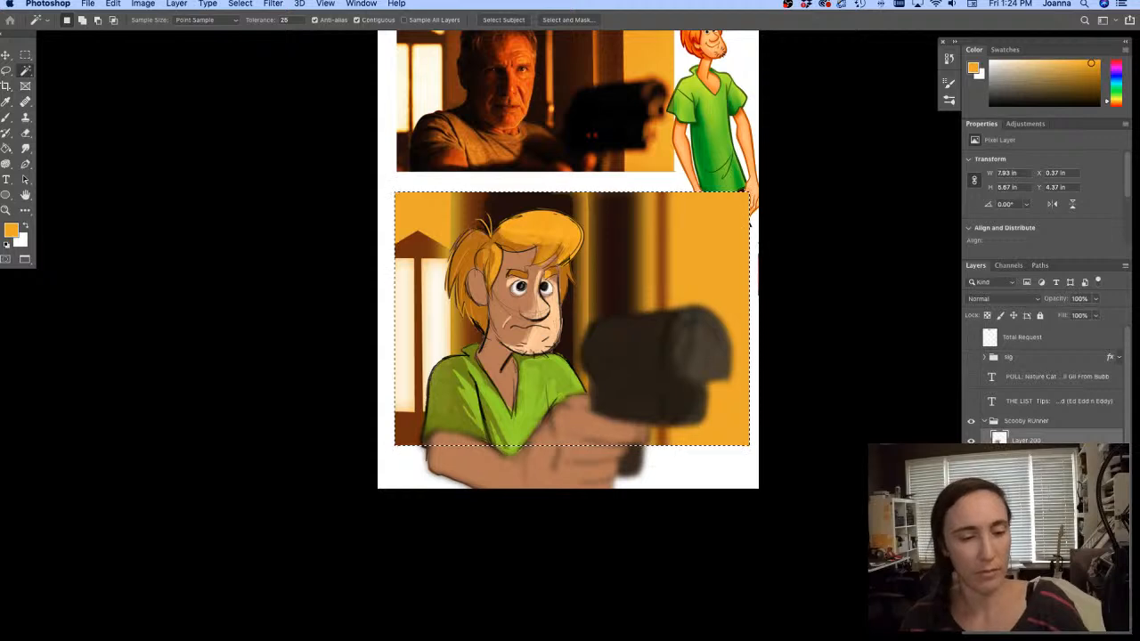
key(Delete)
key(super+z)
key(super+shift+i)
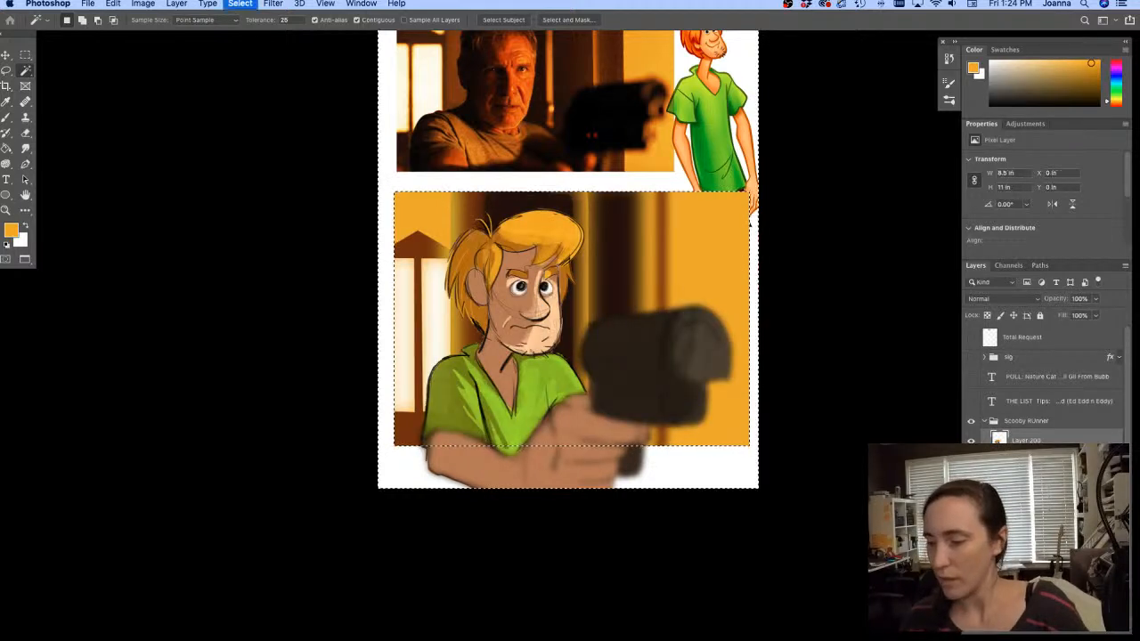
key(Delete)
key(super+d)
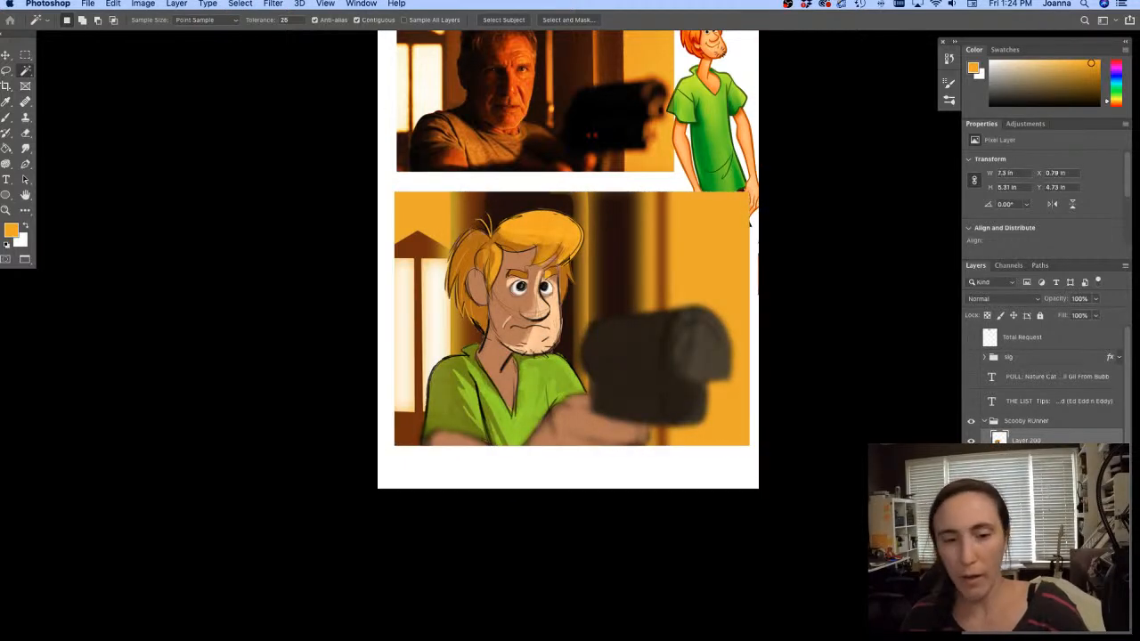
Hide the green-shirted cartoon reference and the film still so only the finished painting remains on the page
click(971, 464)
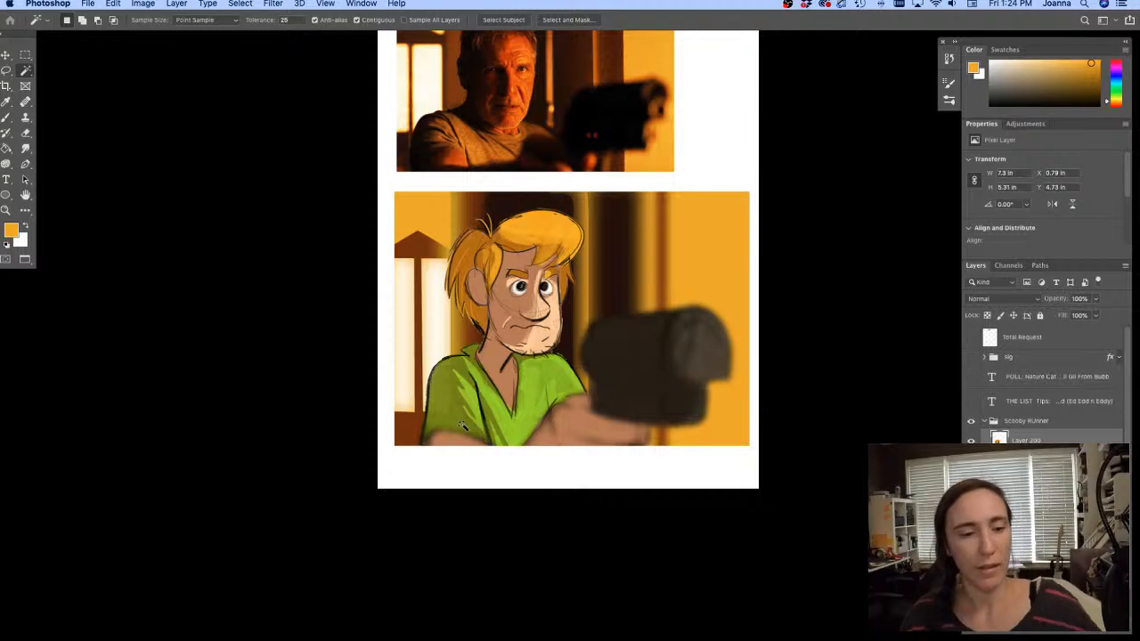
alt+click(386, 367)
drag(363, 372, 305, 387)
super+click(414, 411)
super+click(414, 411)
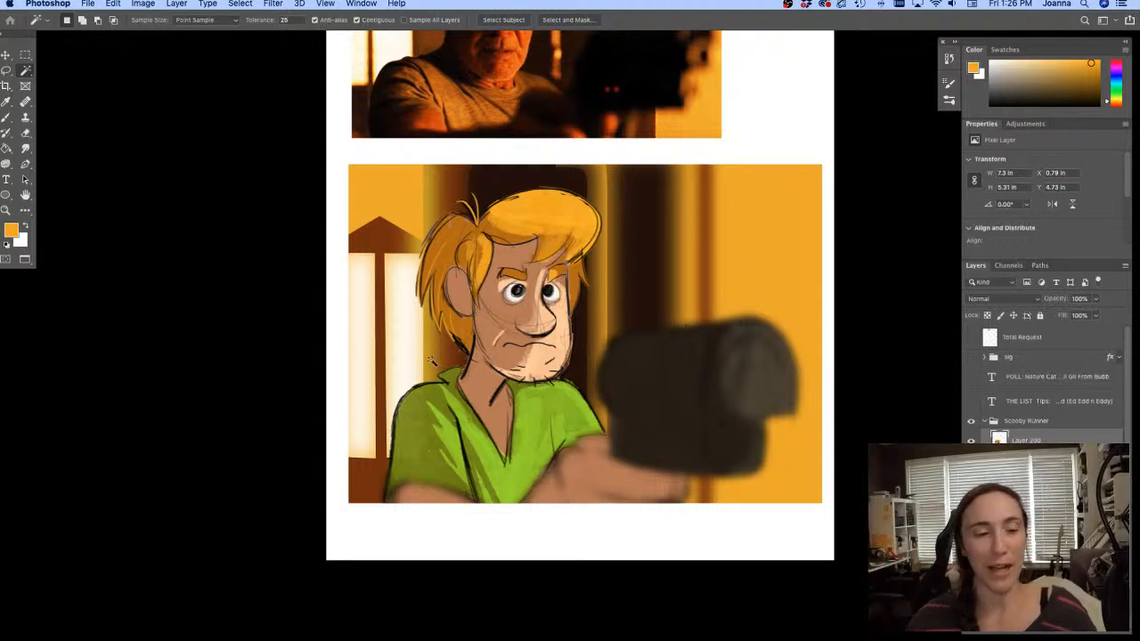
click(7, 55)
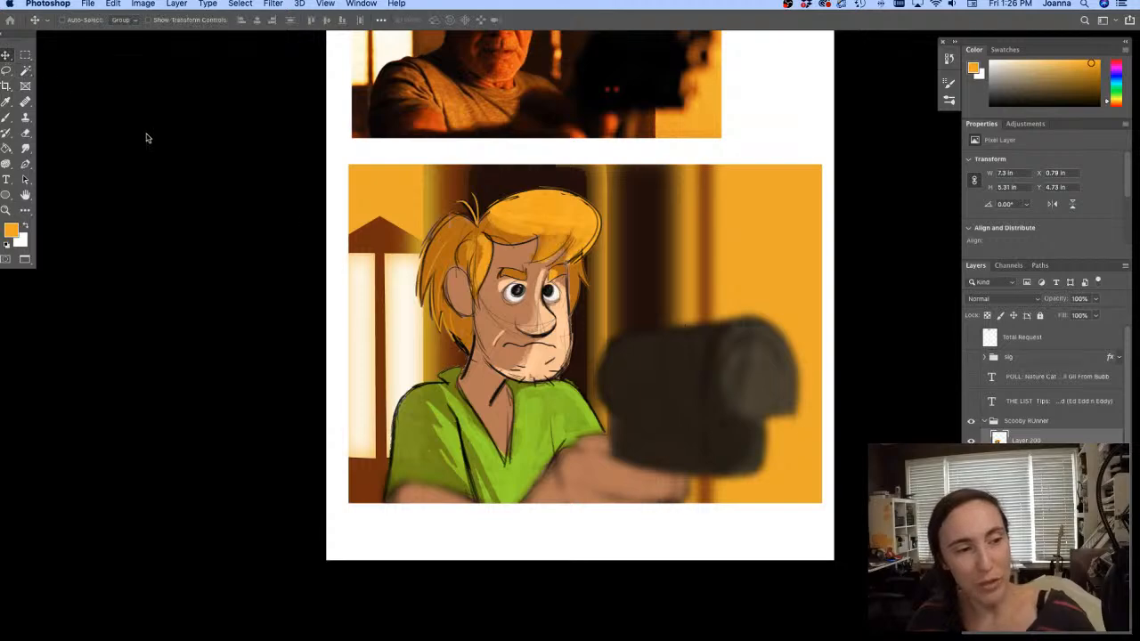
alt+click(436, 312)
drag(348, 303, 422, 379)
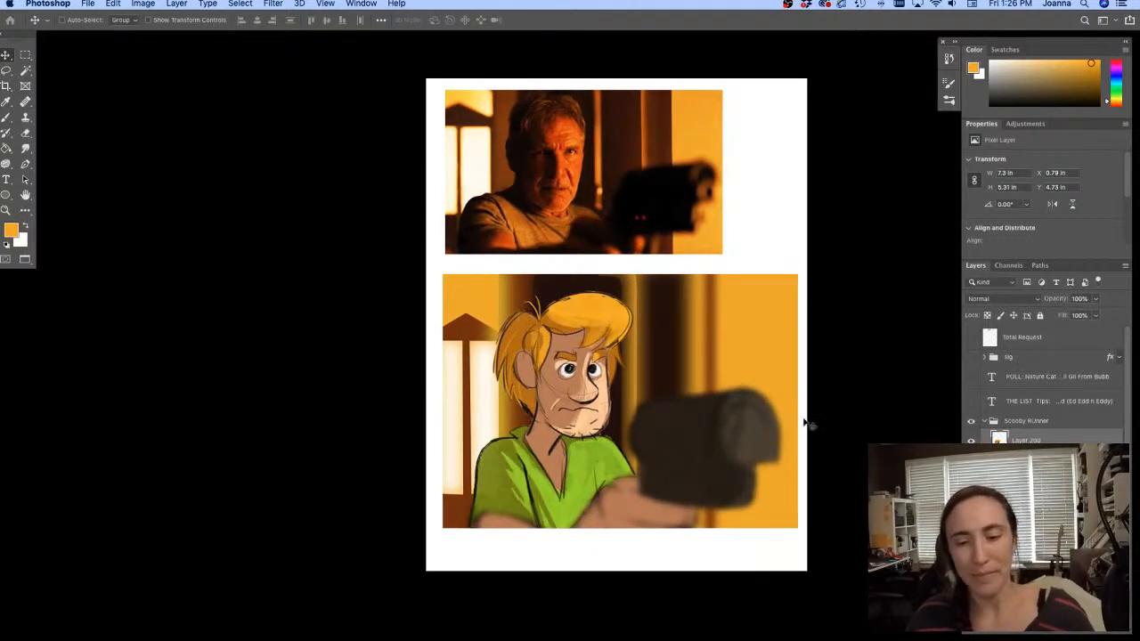
click(88, 4)
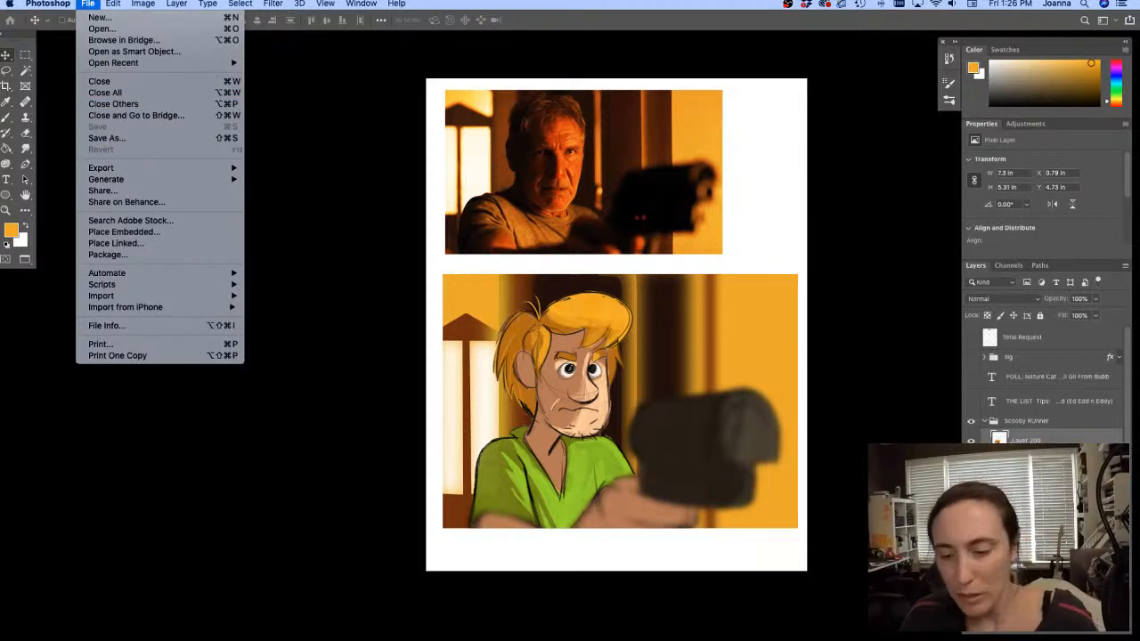
click(963, 414)
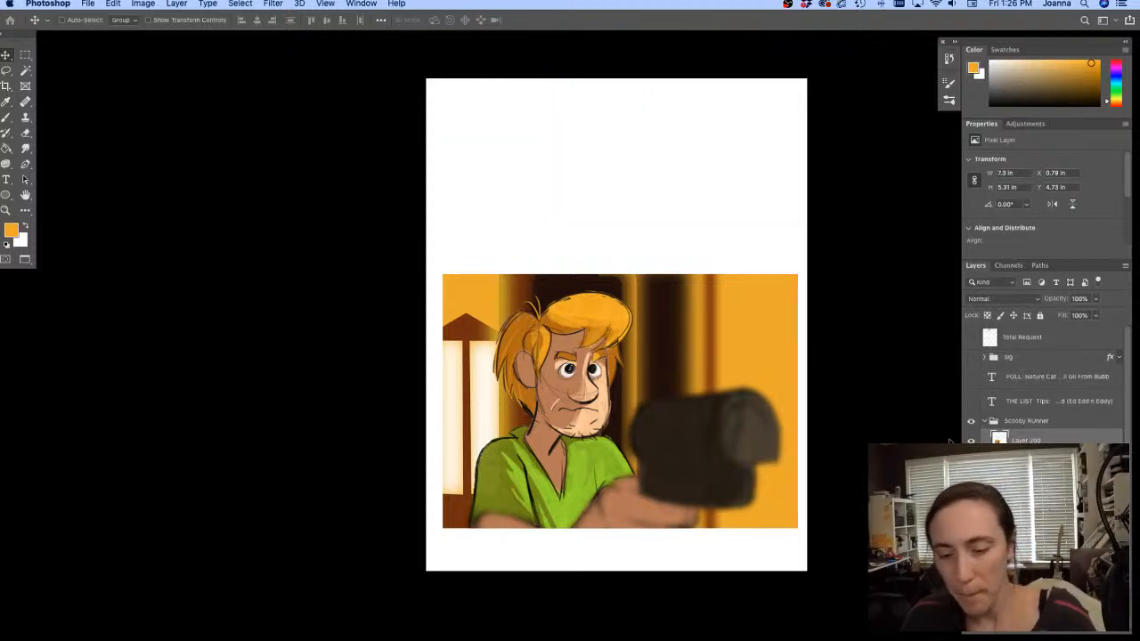
Duplicate the Scooby RUnner group into a new document
right_click(1016, 422)
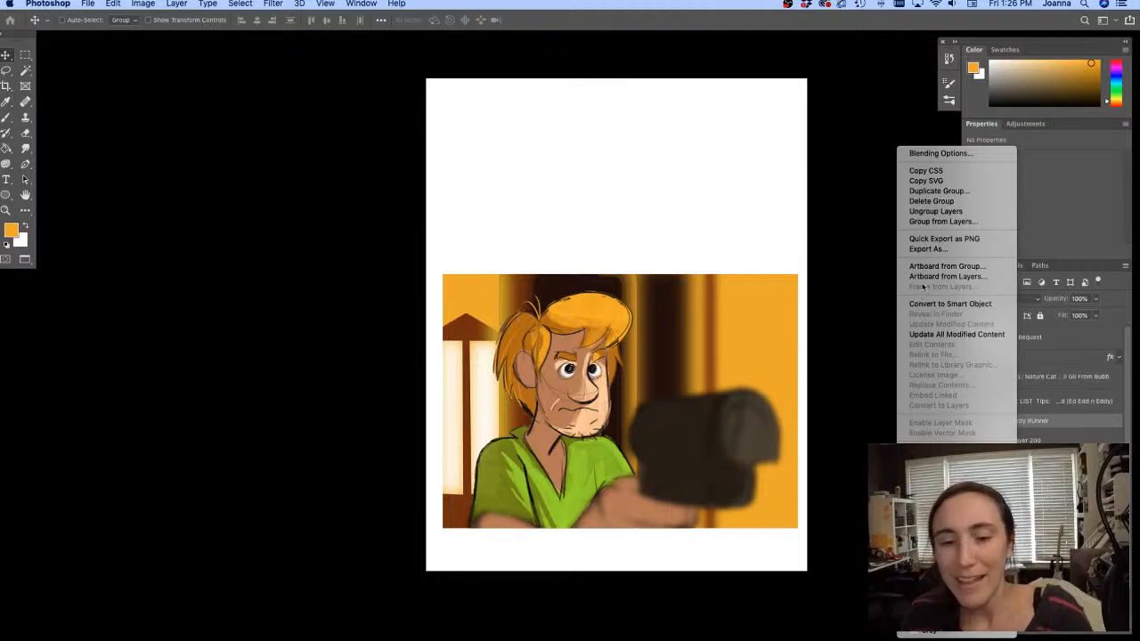
click(919, 192)
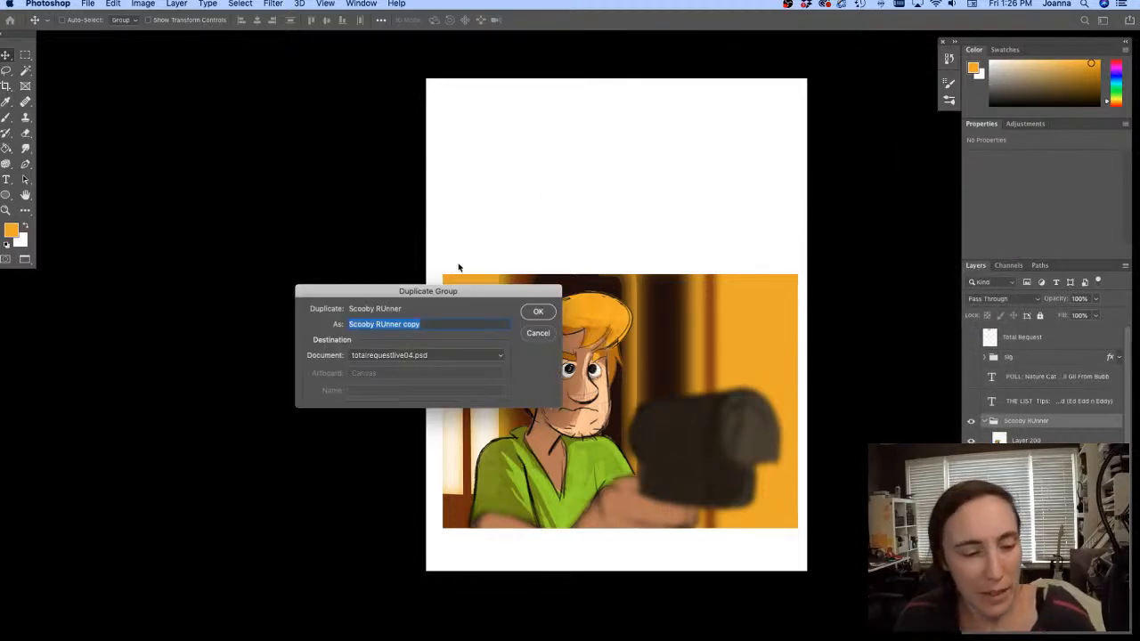
click(426, 354)
click(384, 387)
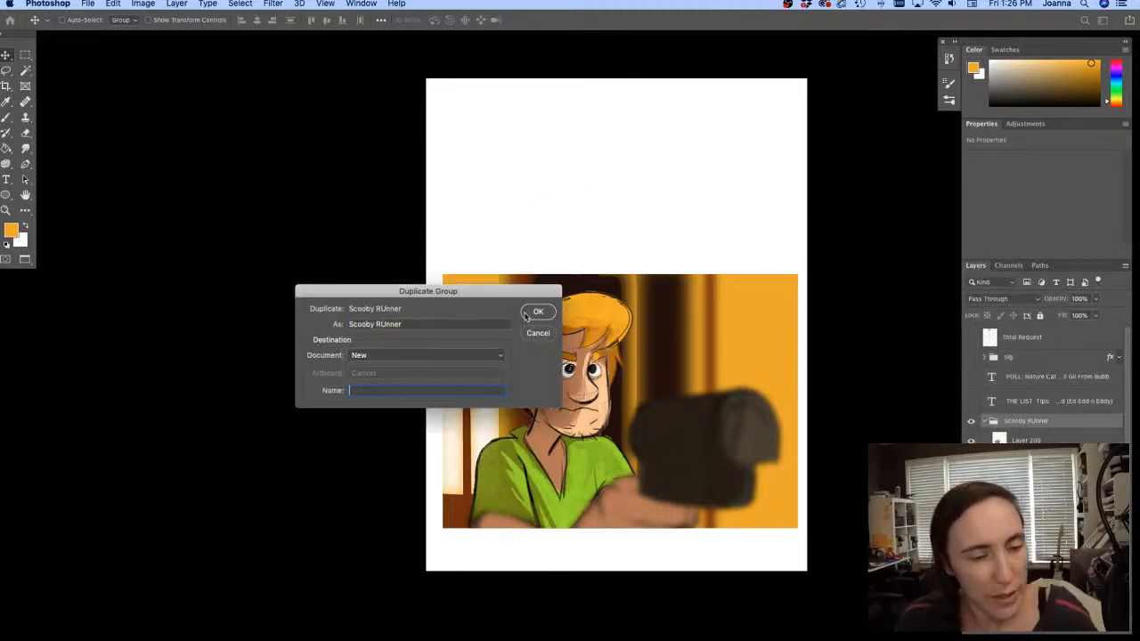
click(525, 318)
Crop the new document on all sides to the painting, leaving a thin transparent margin around it
click(8, 86)
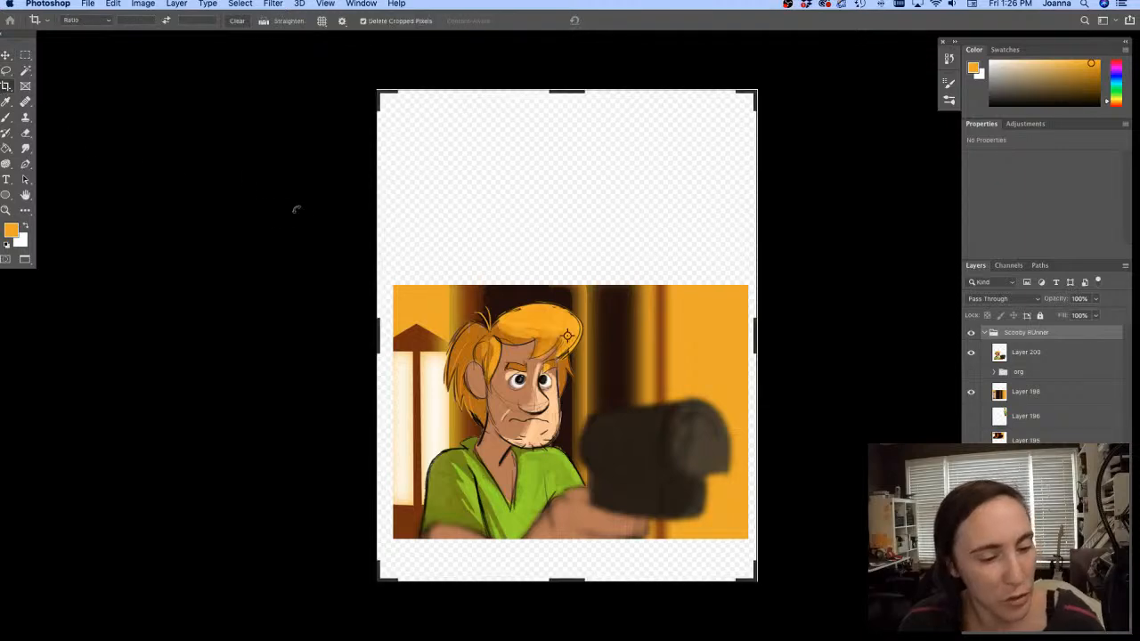
drag(556, 93, 563, 2)
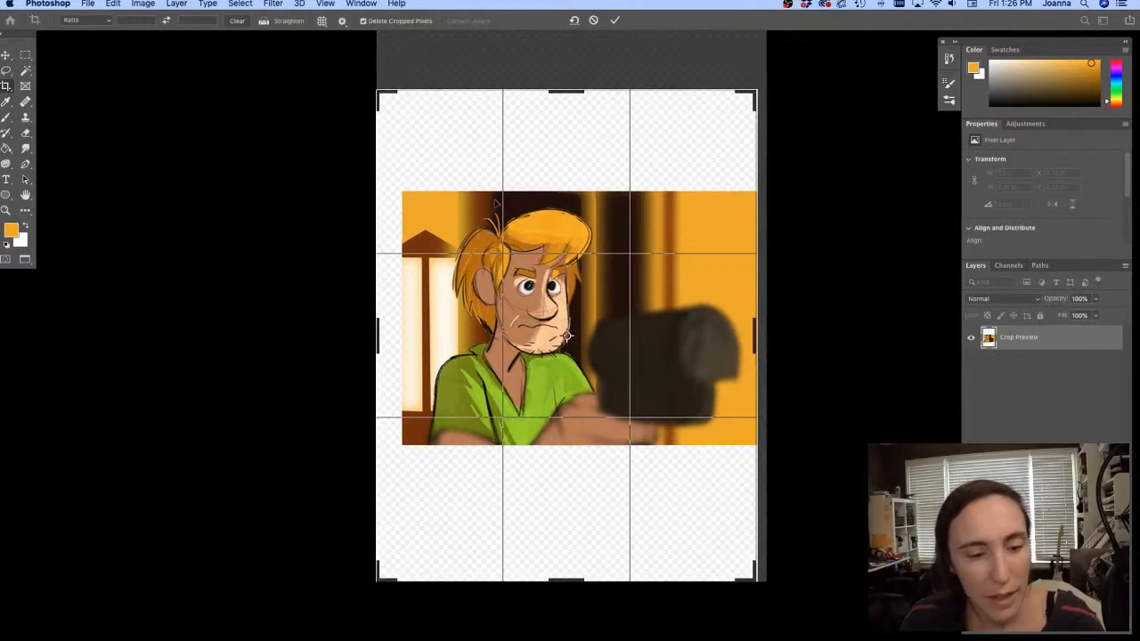
drag(481, 322, 463, 231)
drag(566, 579, 558, 470)
drag(756, 335, 753, 333)
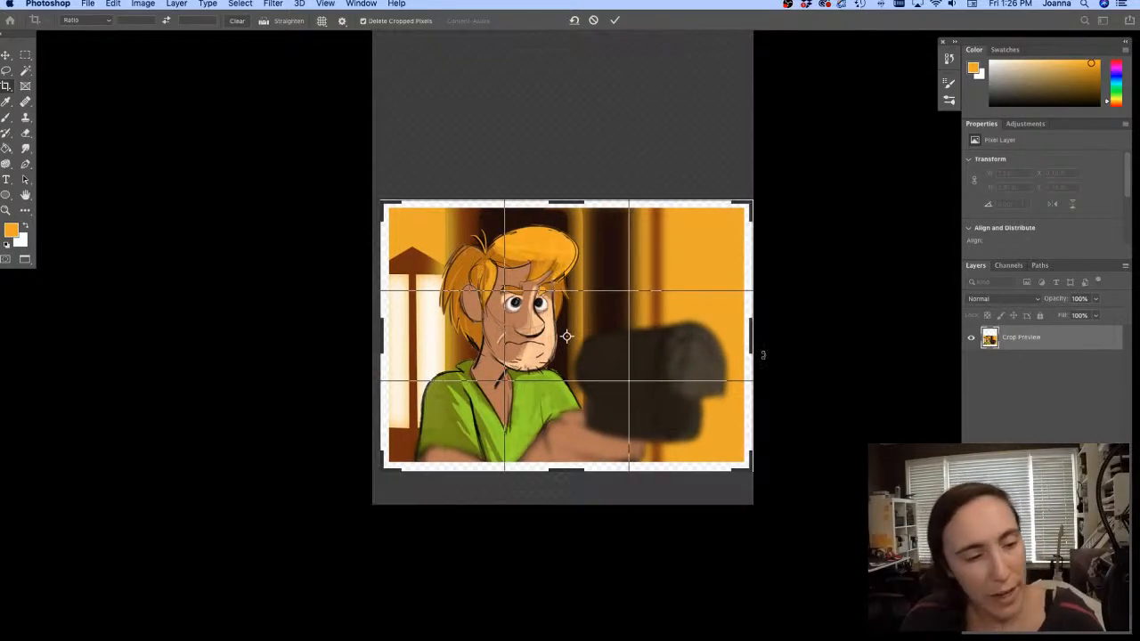
key(Return)
Start a quick PNG export of the cropped painting and choose the DailyCrapbook folder as its destination
click(88, 4)
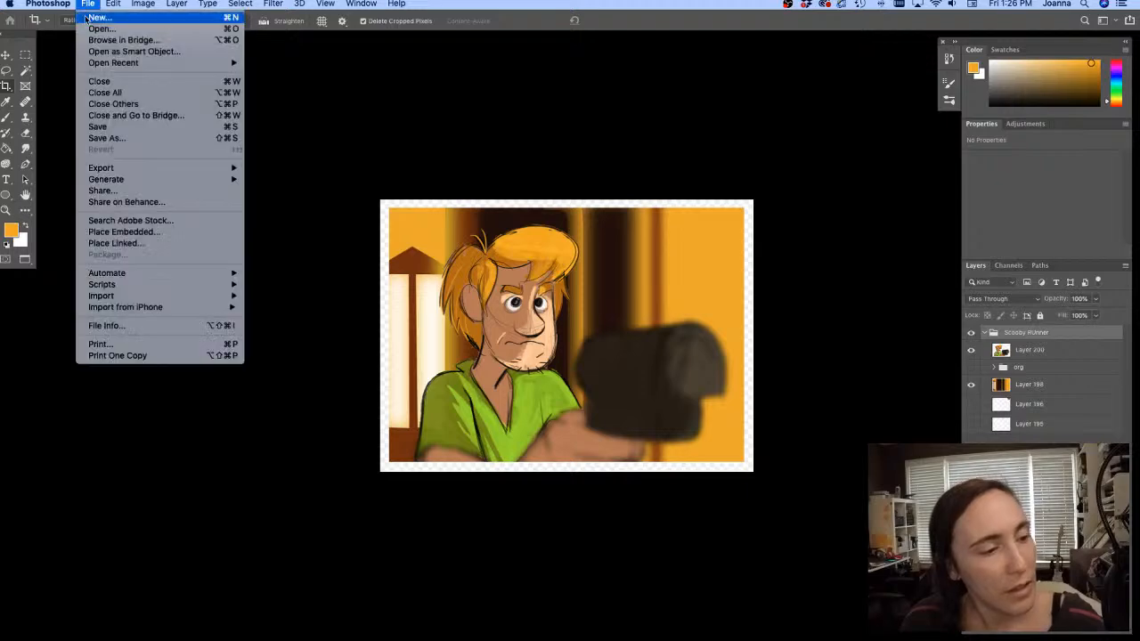
mouse_move(107, 169)
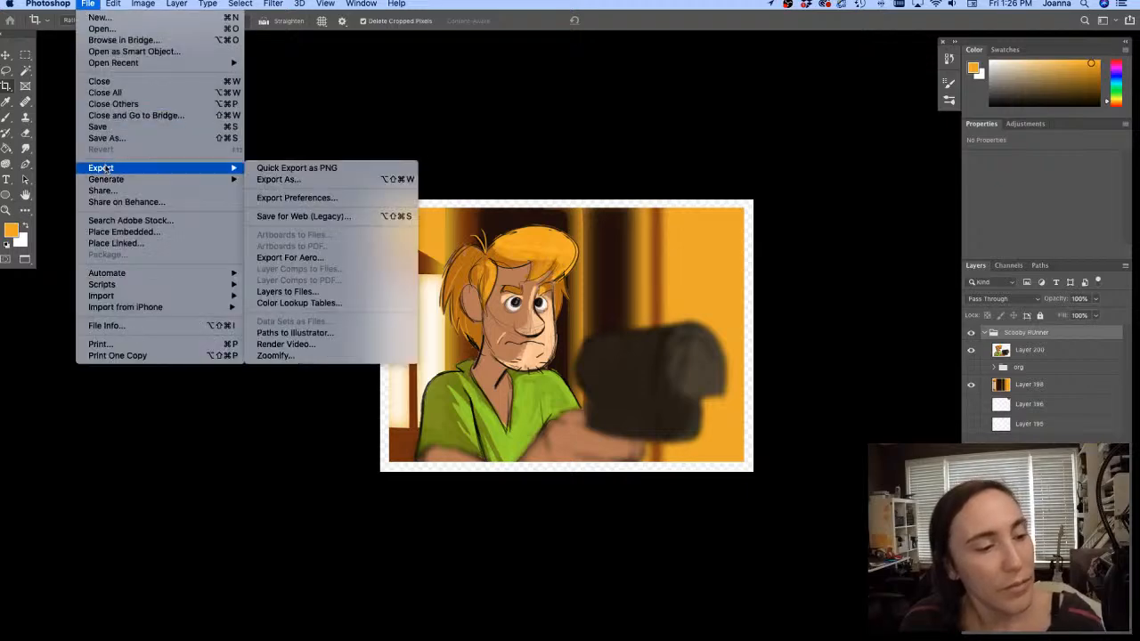
click(271, 169)
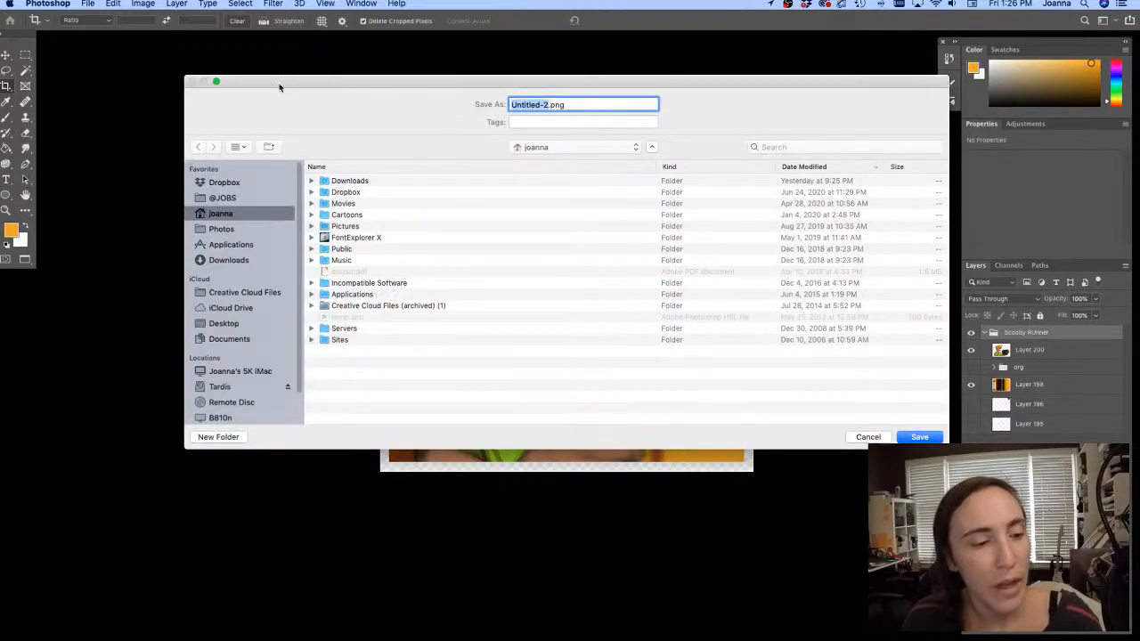
double_click(339, 217)
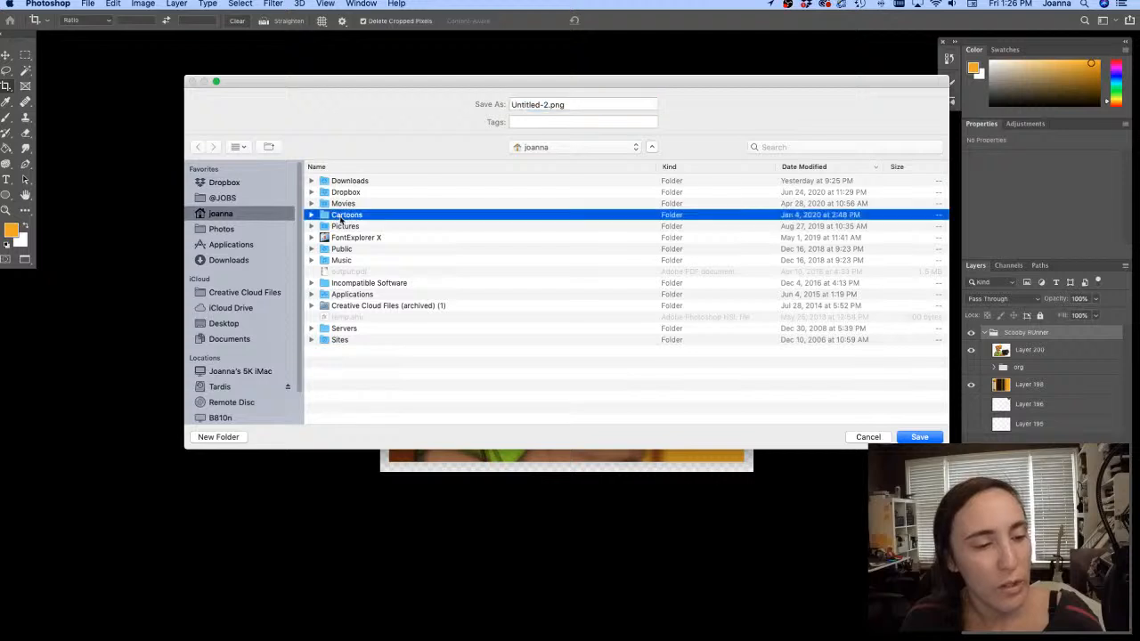
double_click(342, 182)
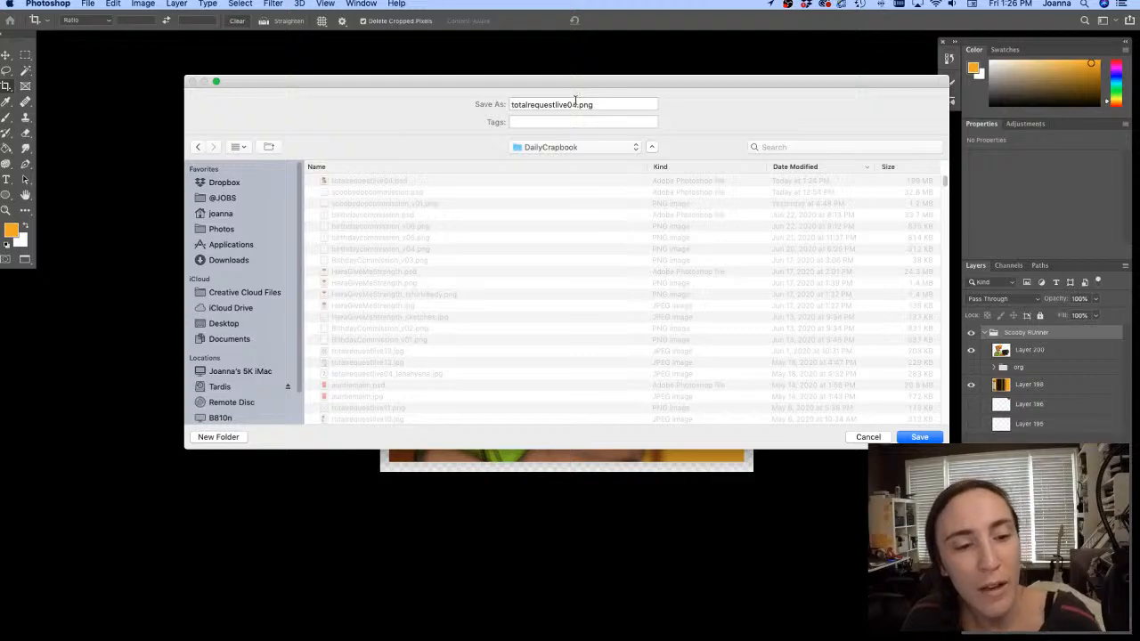
Name the exported image scoobydoorunner_04.png and save it
drag(577, 104, 417, 83)
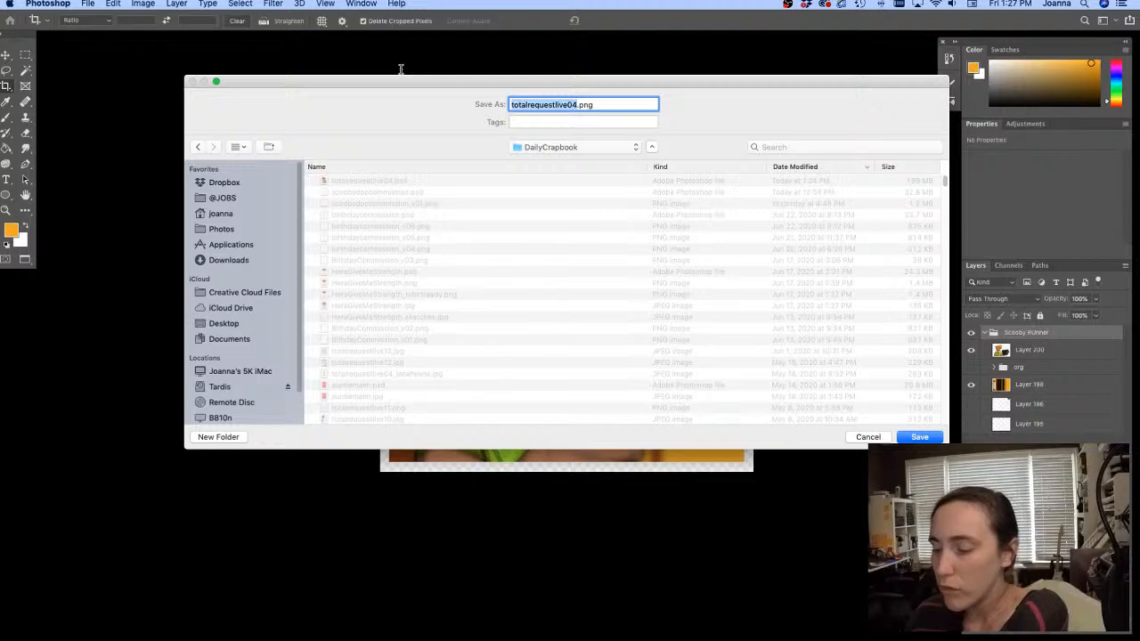
text(scooby)
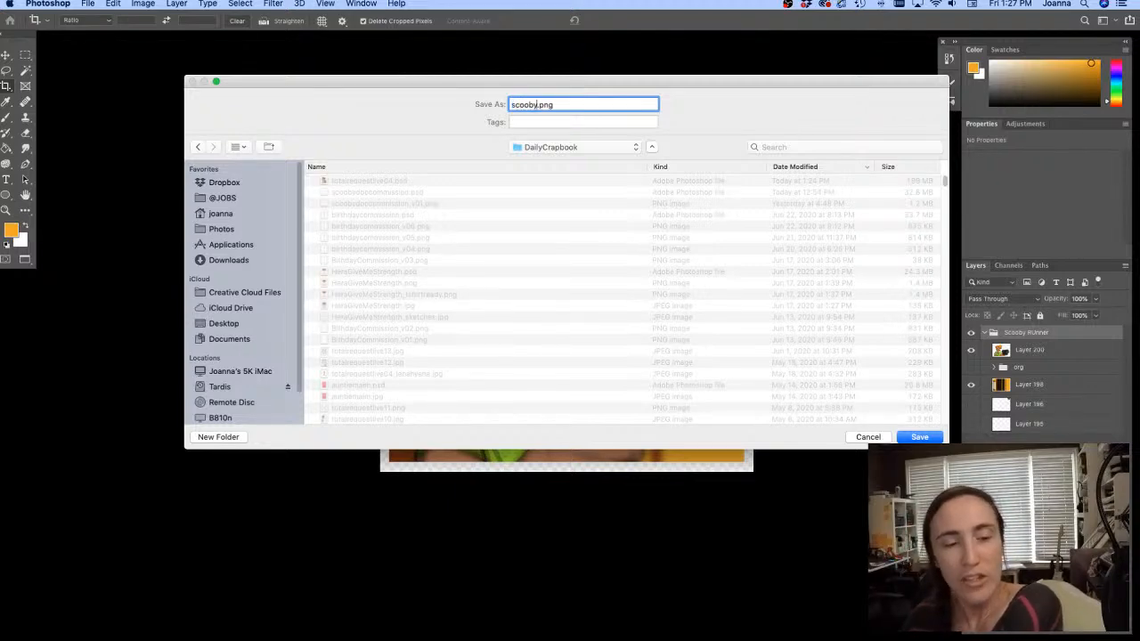
text(doo)
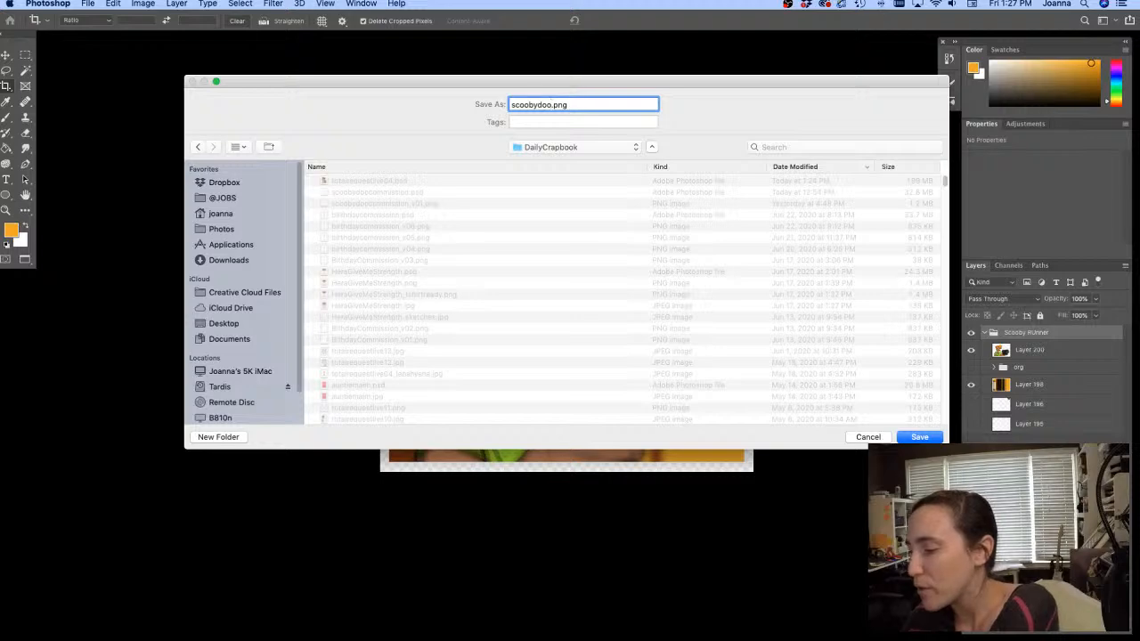
text(runner)
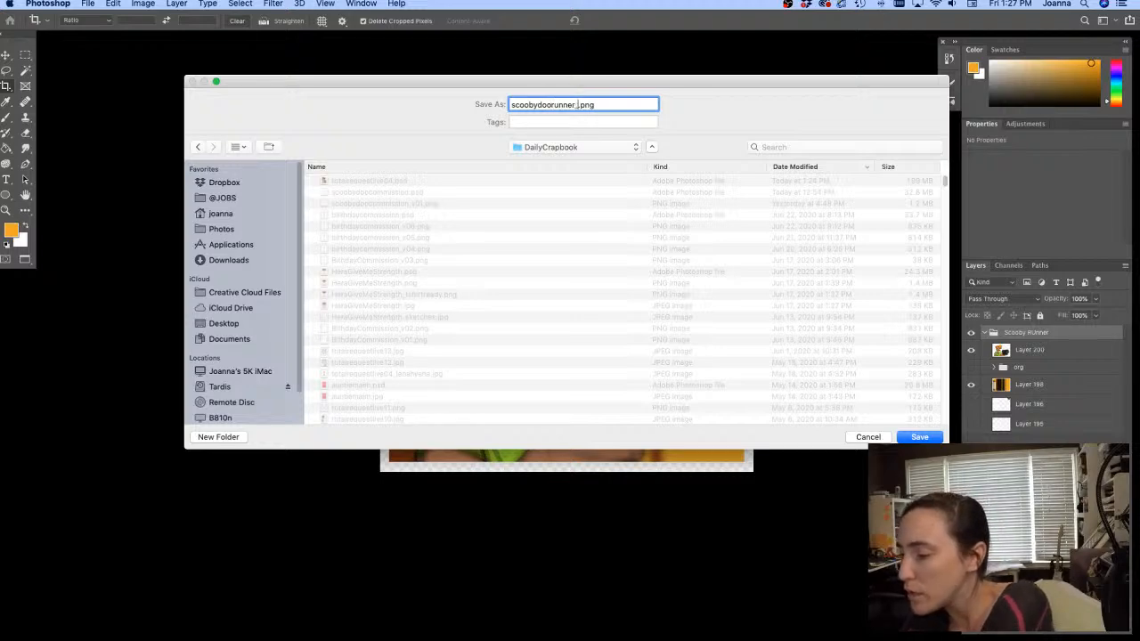
text(_04)
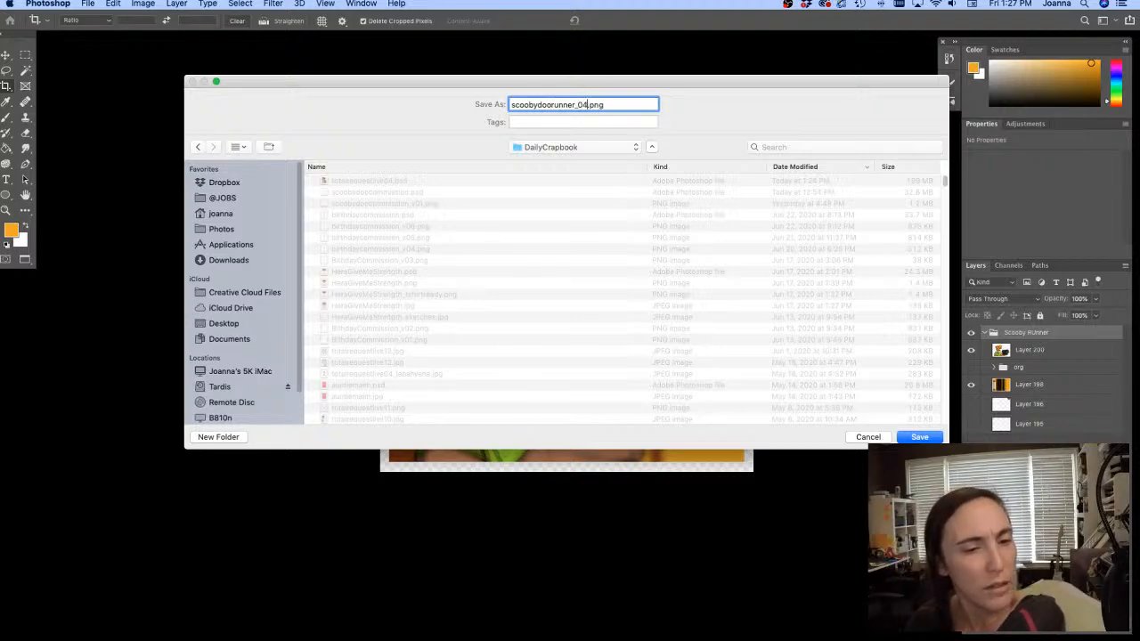
key(Return)
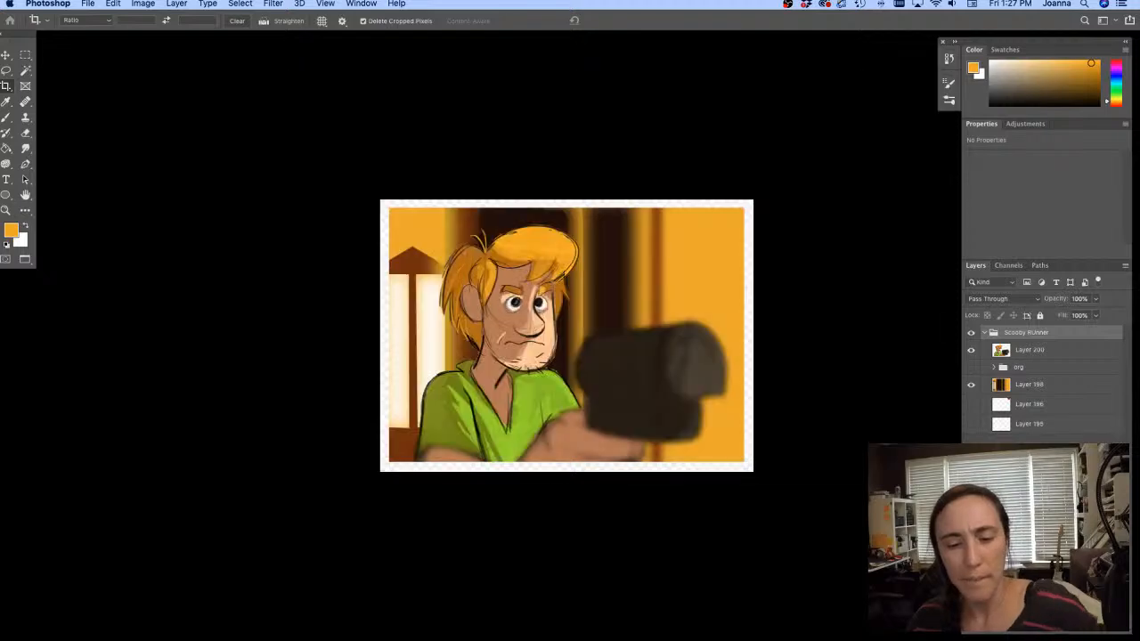
View the cropped copy of the painting full screen and close its document without saving
key(f)
key(f)
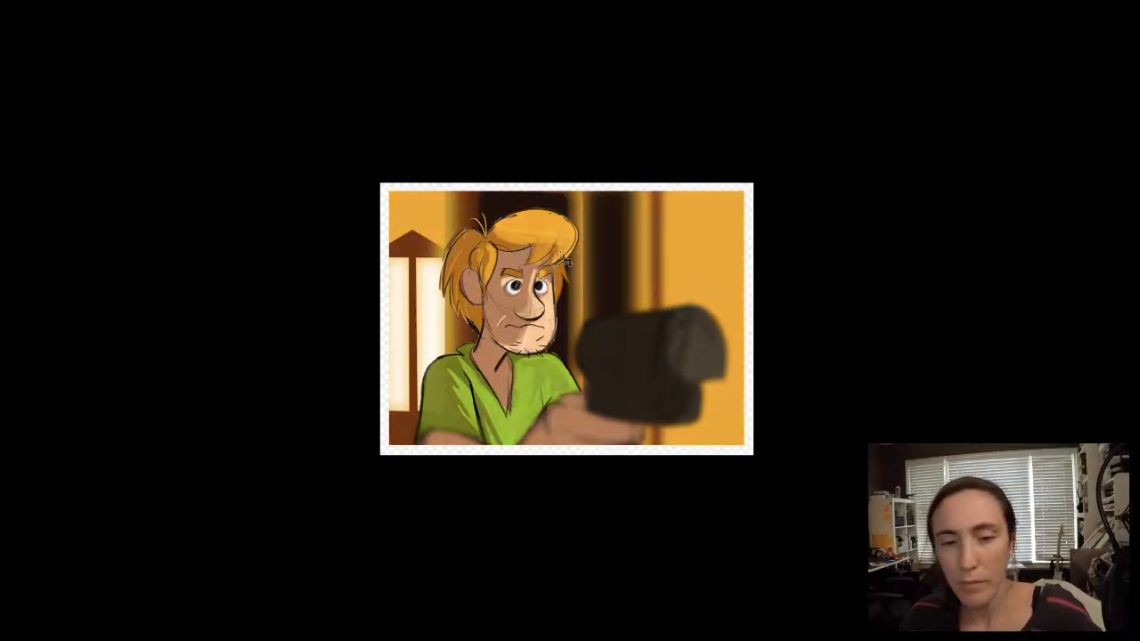
click(652, 49)
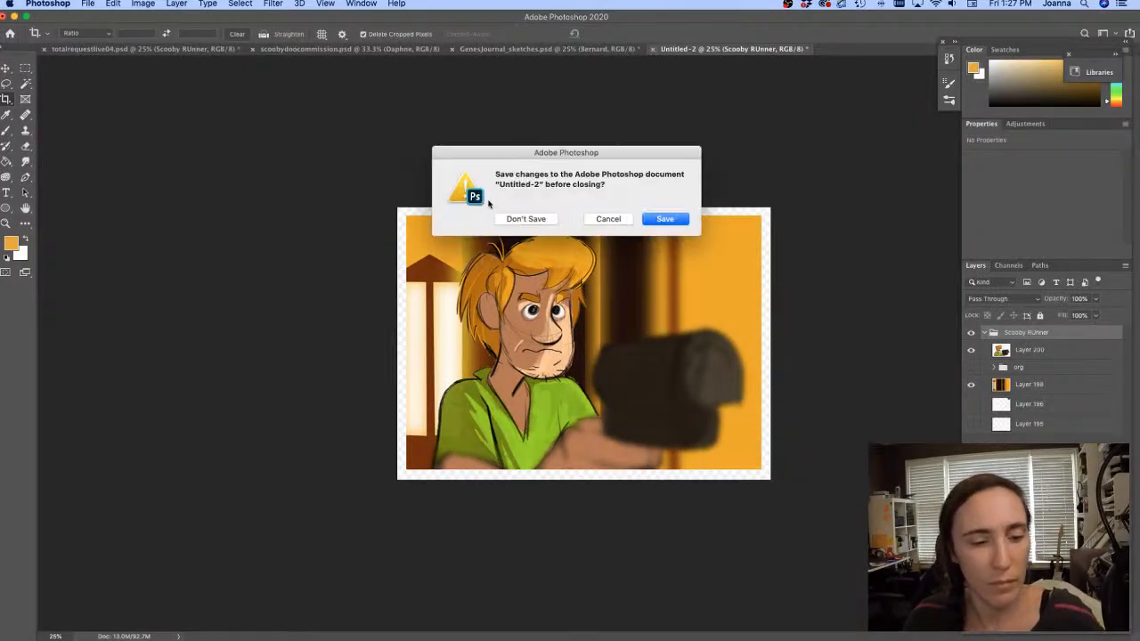
click(523, 219)
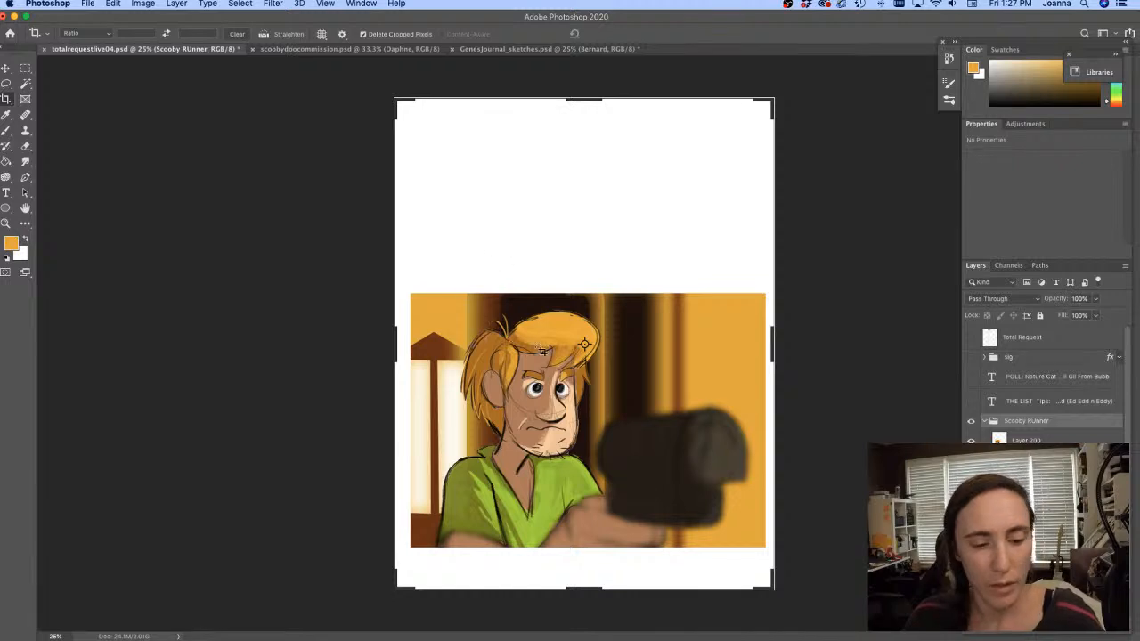
Hide the painted character layer, then collapse and hide the Scooby RUnner group
click(6, 69)
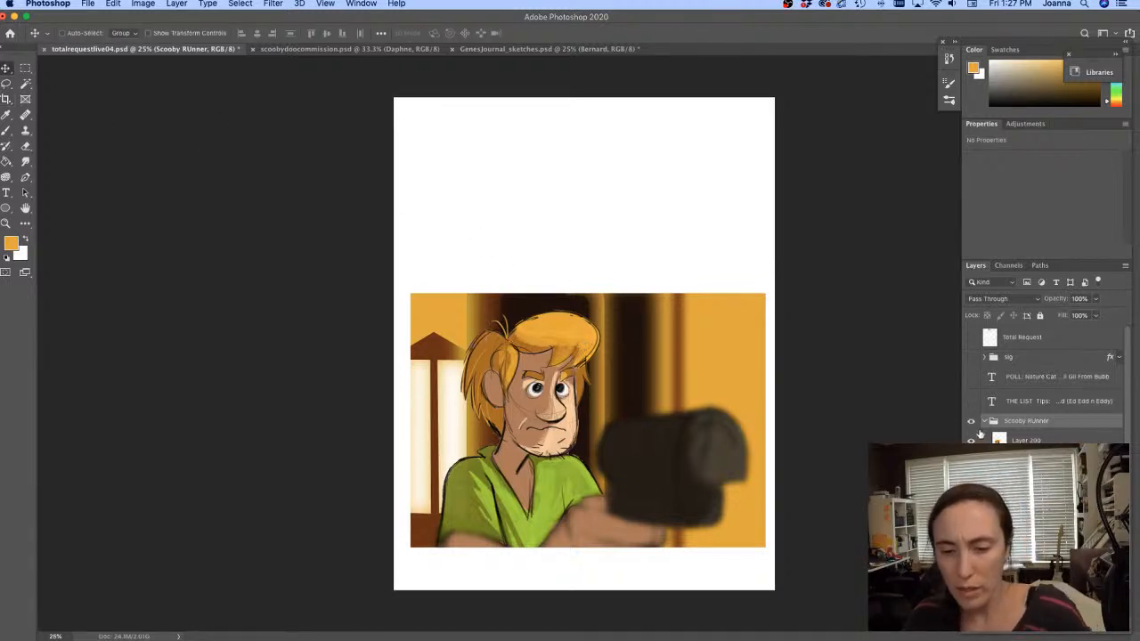
click(971, 441)
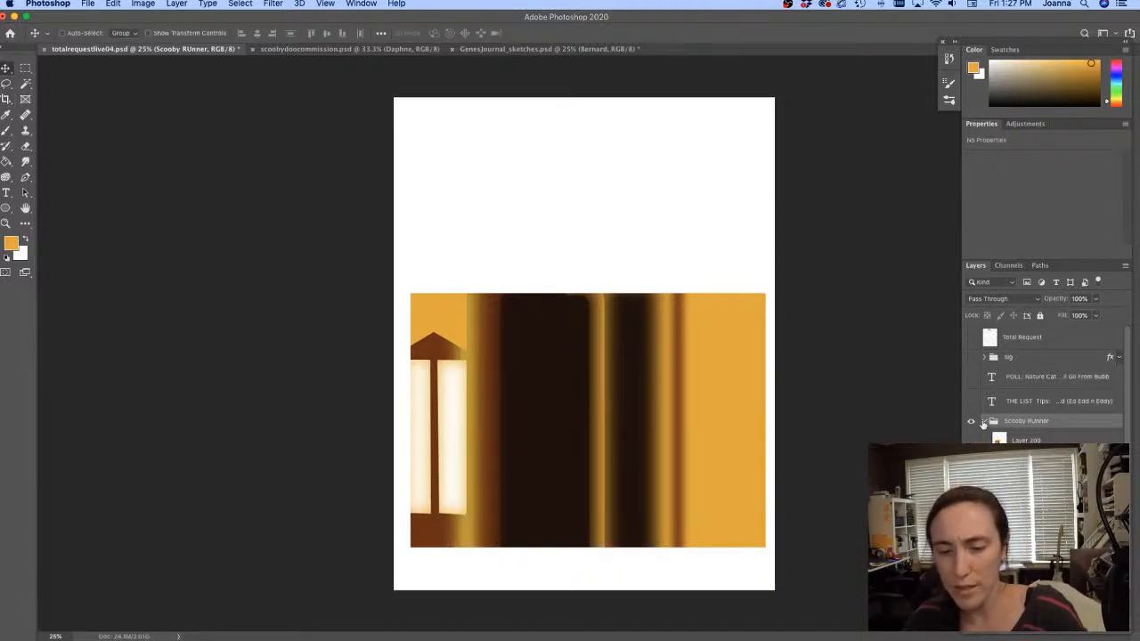
click(984, 421)
click(971, 422)
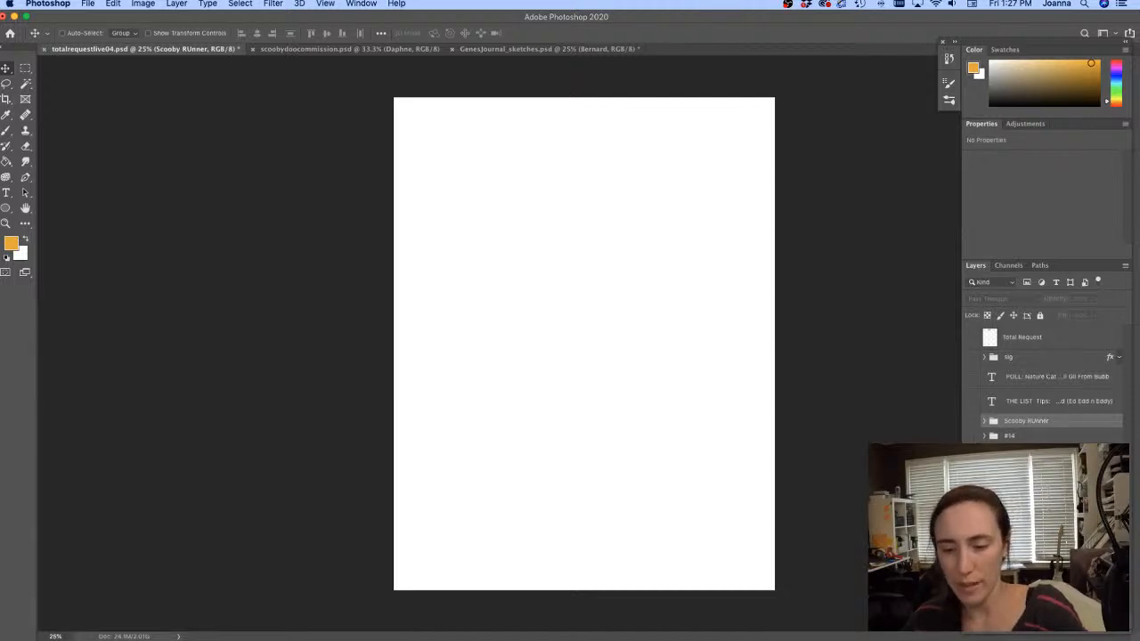
Look through the character drawings in groups #13 and #12 by showing and hiding them
click(971, 451)
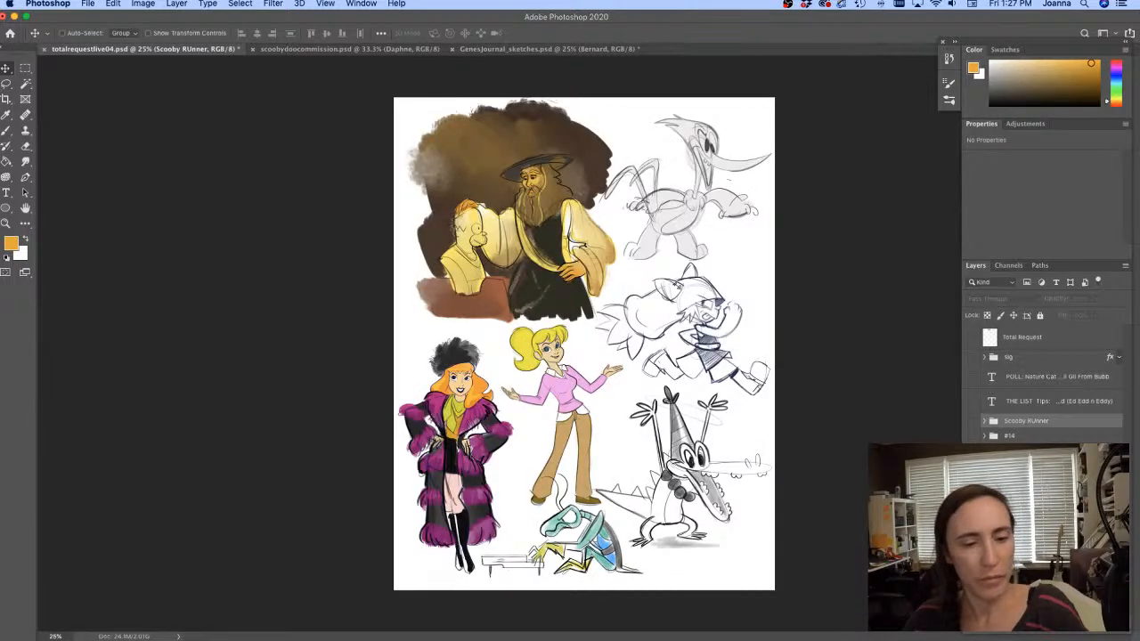
click(971, 465)
click(971, 465)
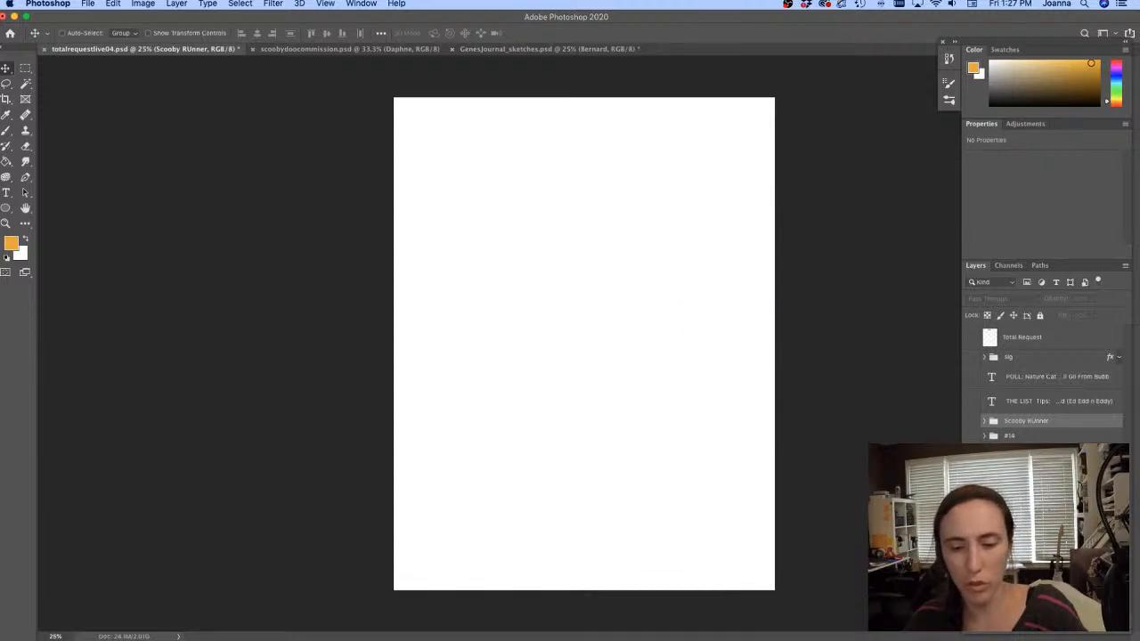
click(971, 465)
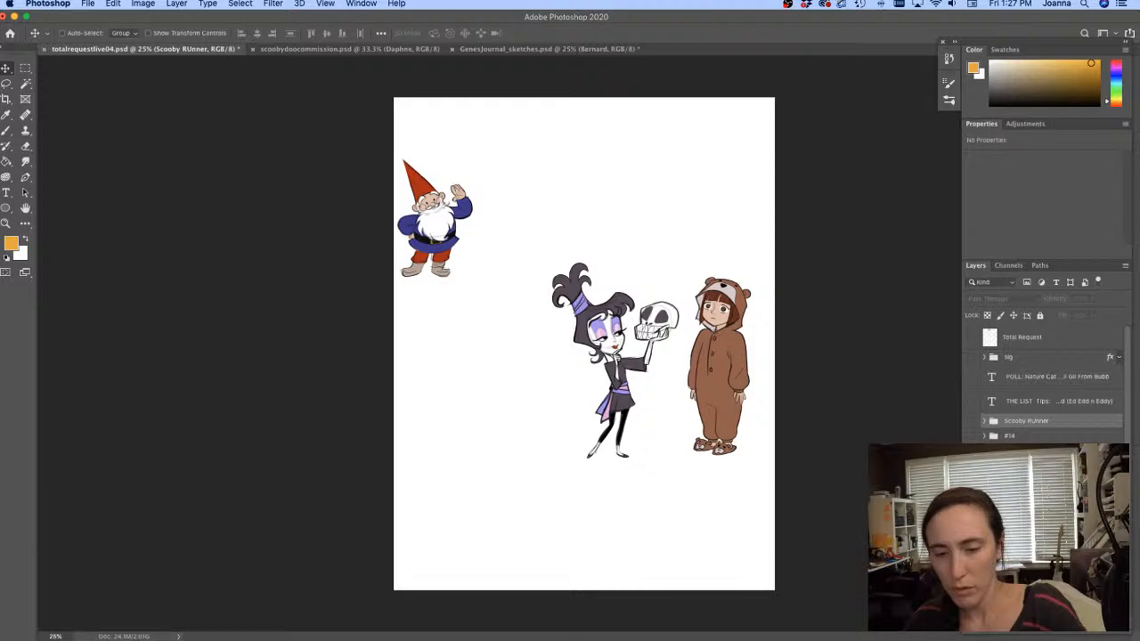
scroll(1047, 383, down, 3)
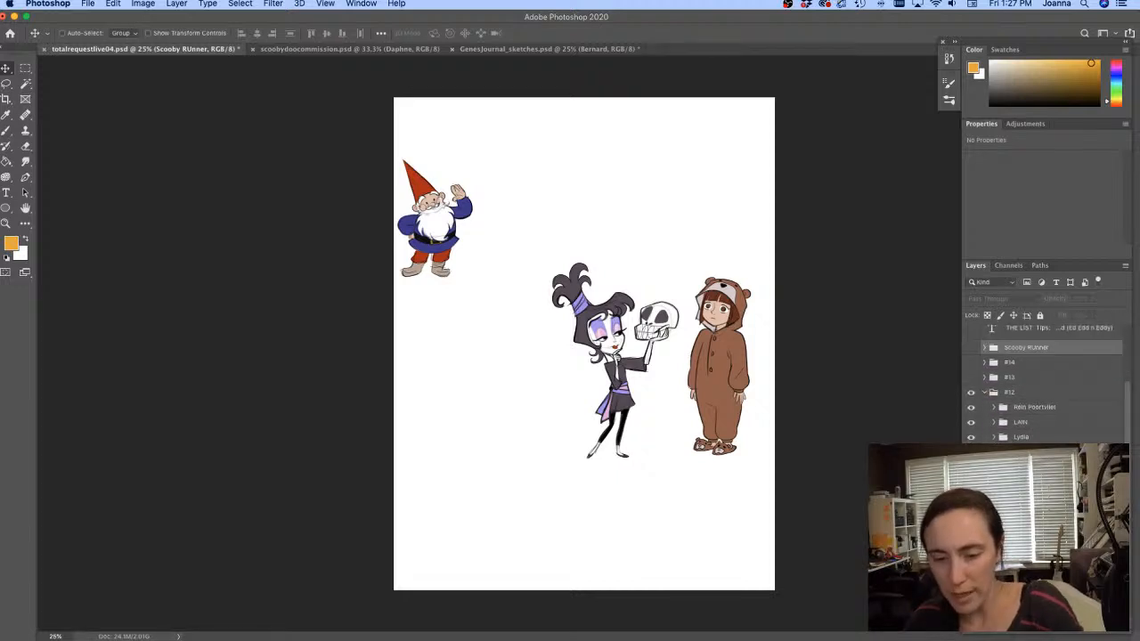
drag(971, 452, 971, 496)
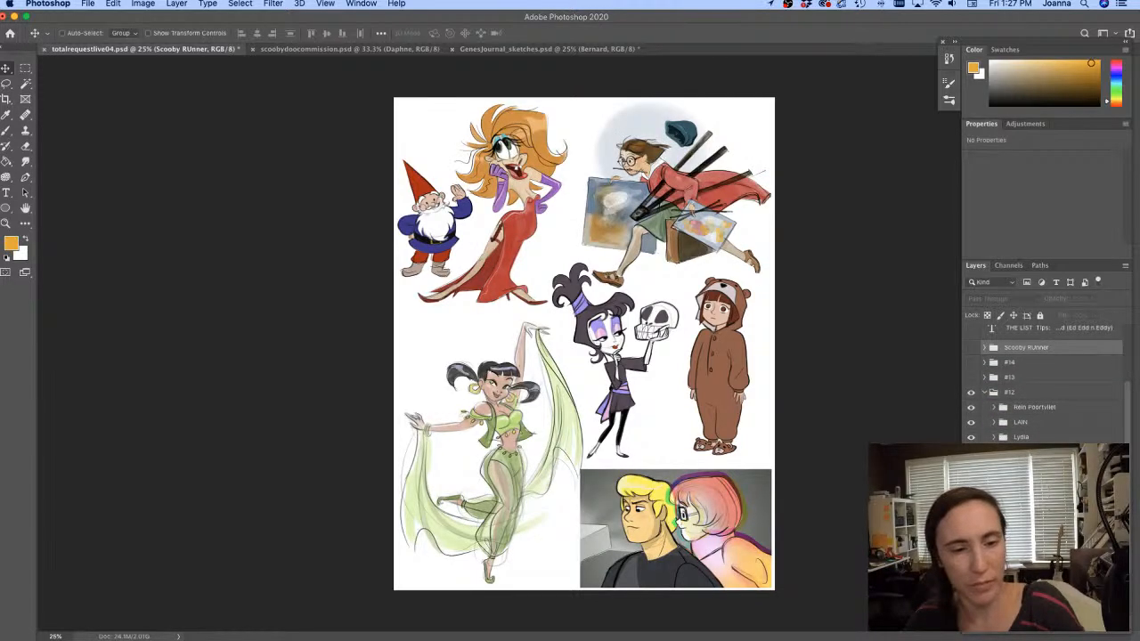
scroll(981, 405, up, 3)
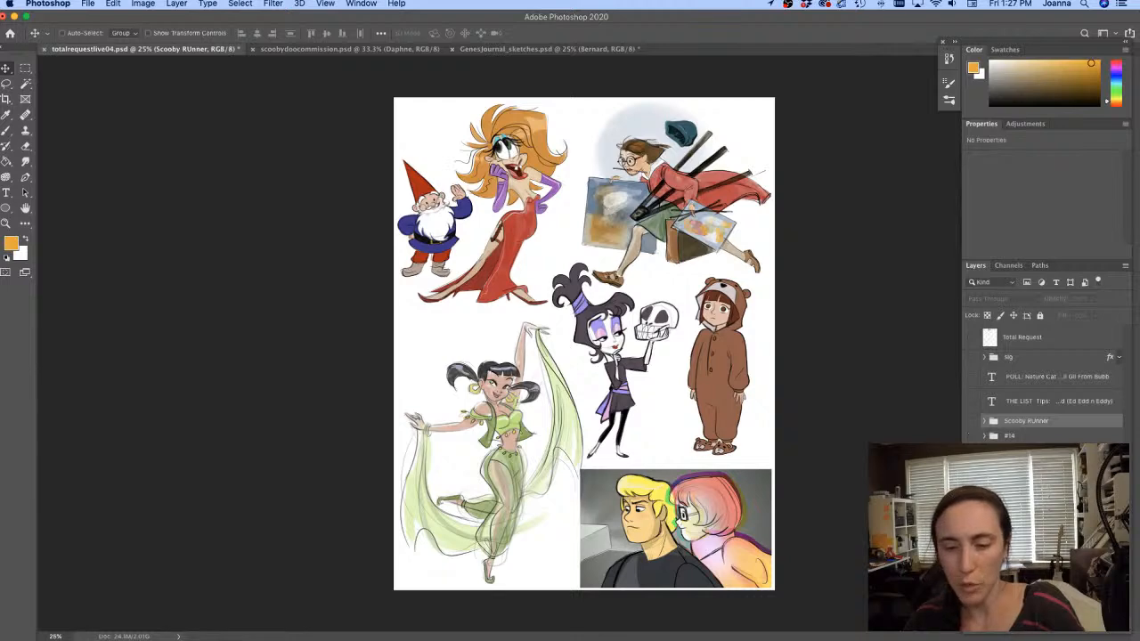
mouse_move(971, 526)
mouse_down()
mouse_move(972, 452)
mouse_move(971, 615)
mouse_move(971, 452)
mouse_up()
Show and expand group #14 and view its Judy Jetson, Goku and Trish drawings one at a time
click(971, 436)
click(984, 436)
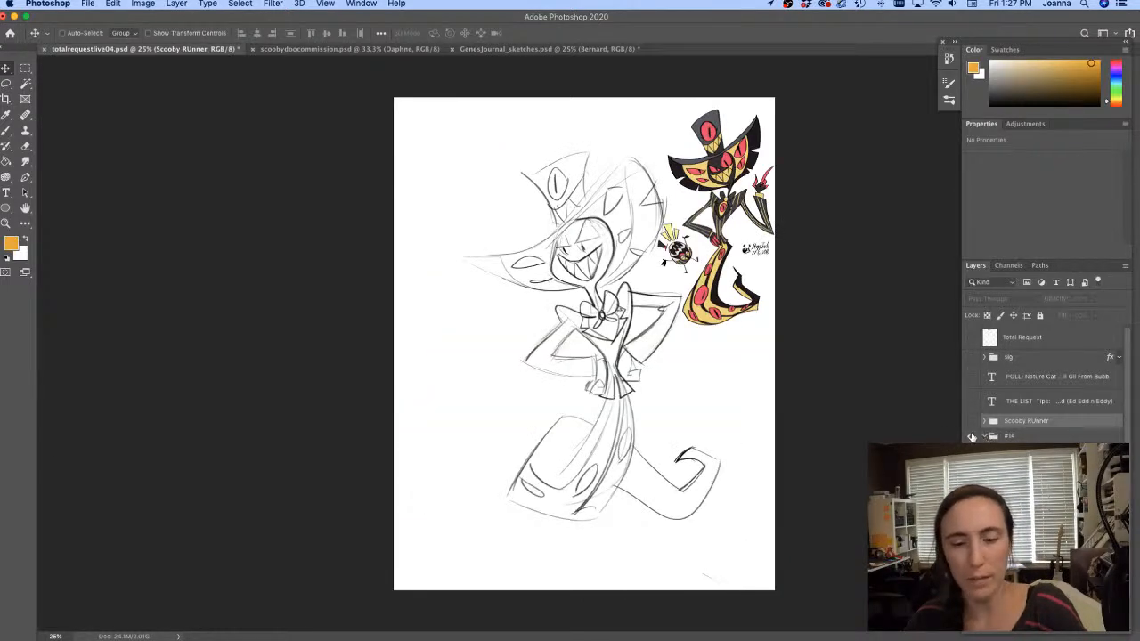
click(971, 452)
click(971, 467)
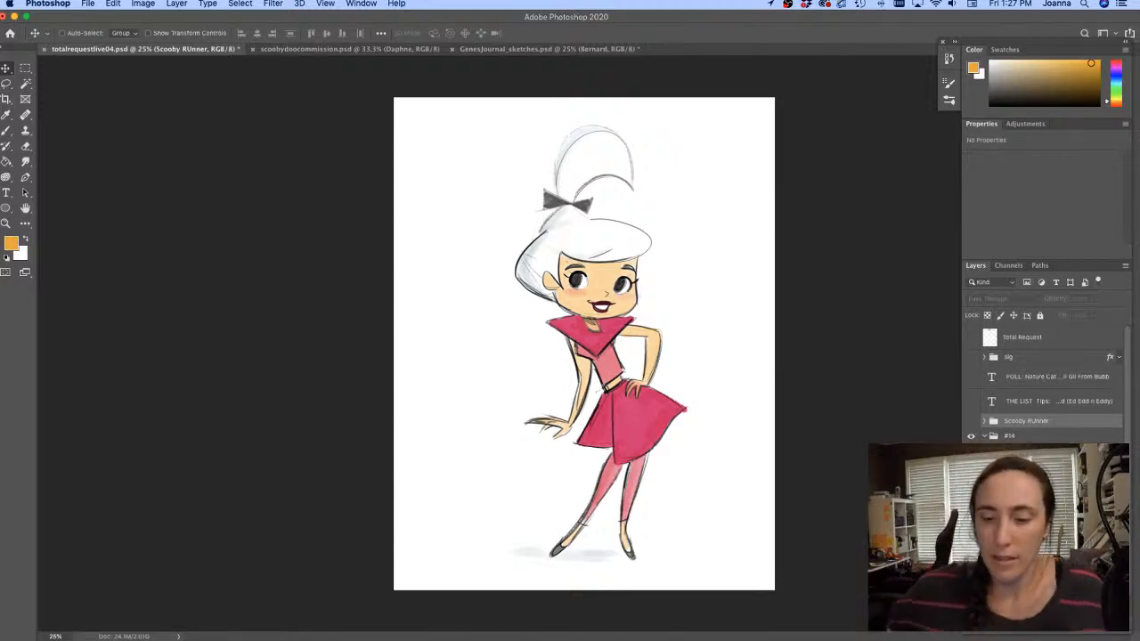
click(971, 466)
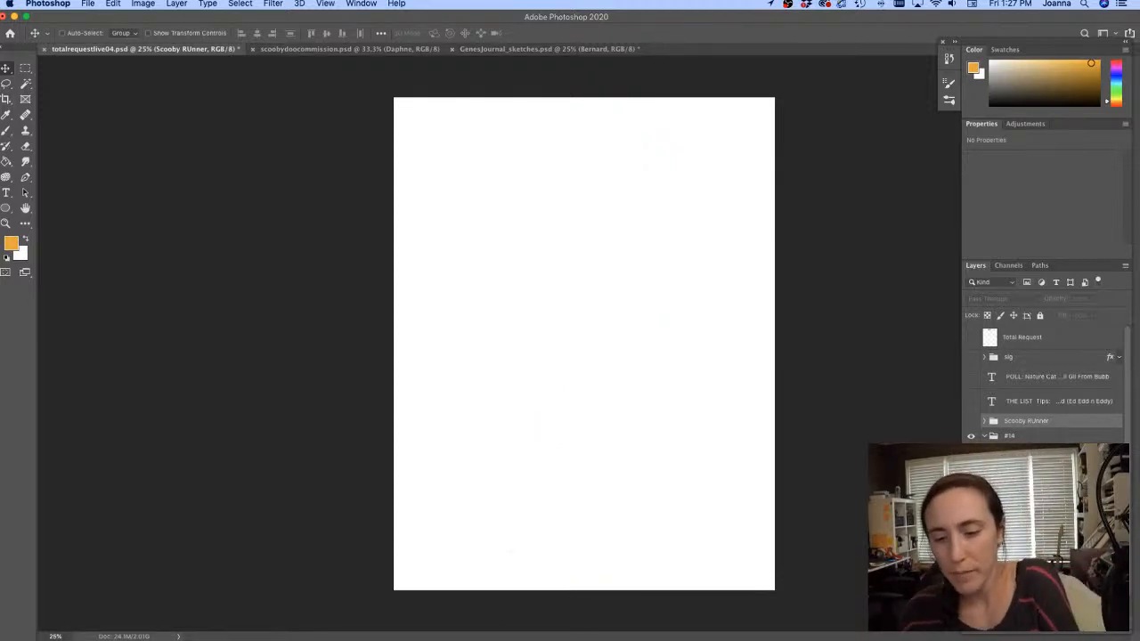
click(971, 482)
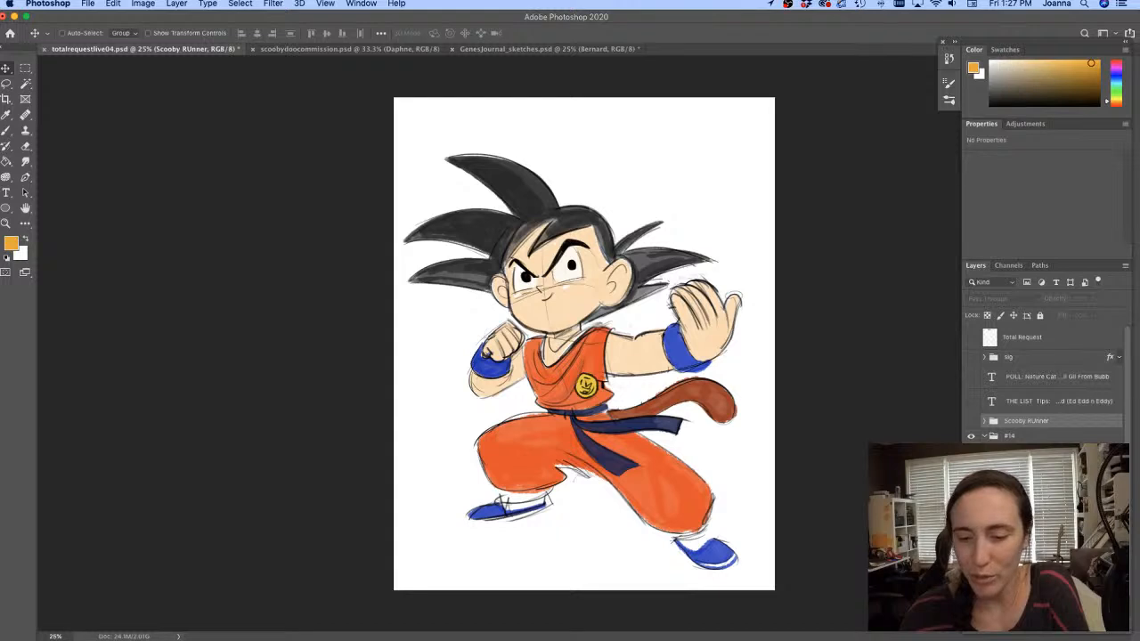
click(971, 482)
click(971, 497)
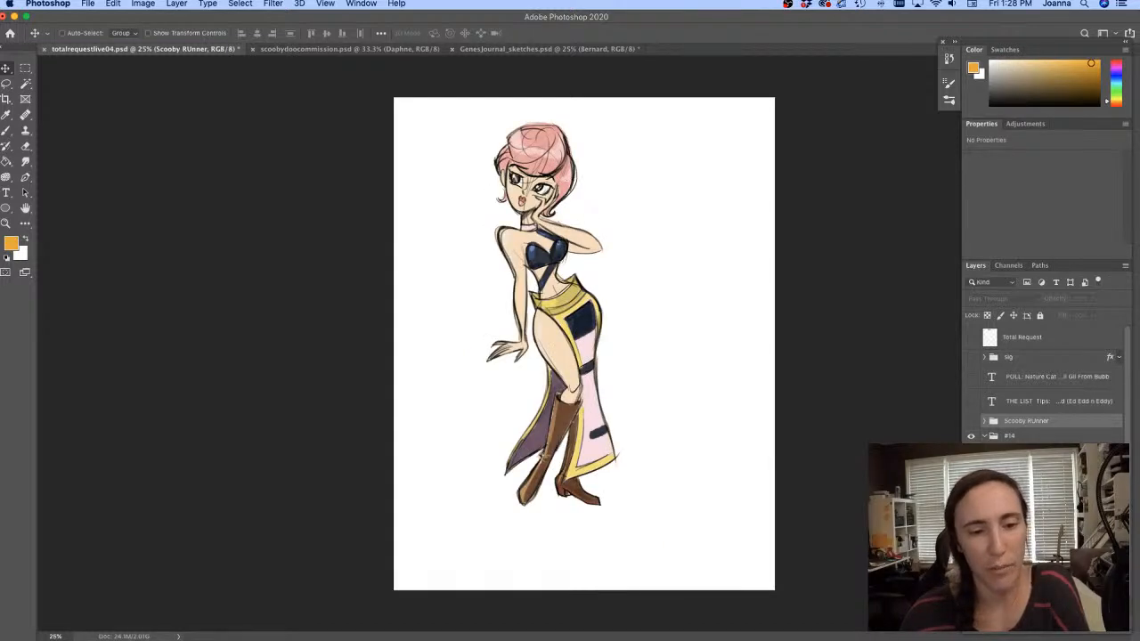
View the Sly Cooper, Golden Girls and Classic Sonic drawings of group #14 one at a time
click(971, 497)
click(971, 513)
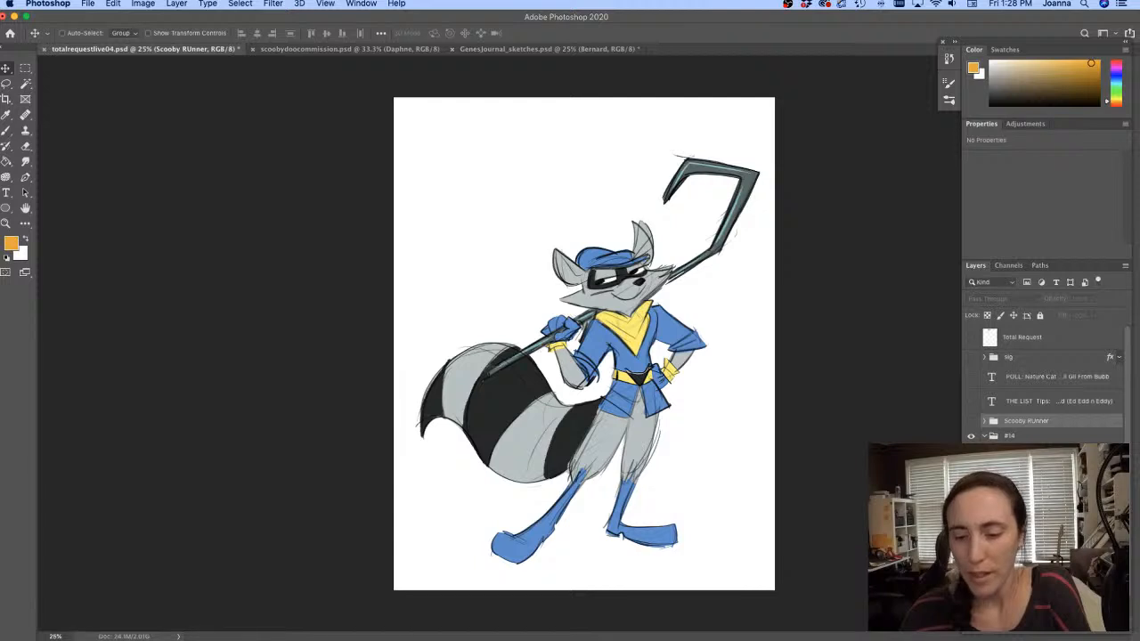
click(971, 512)
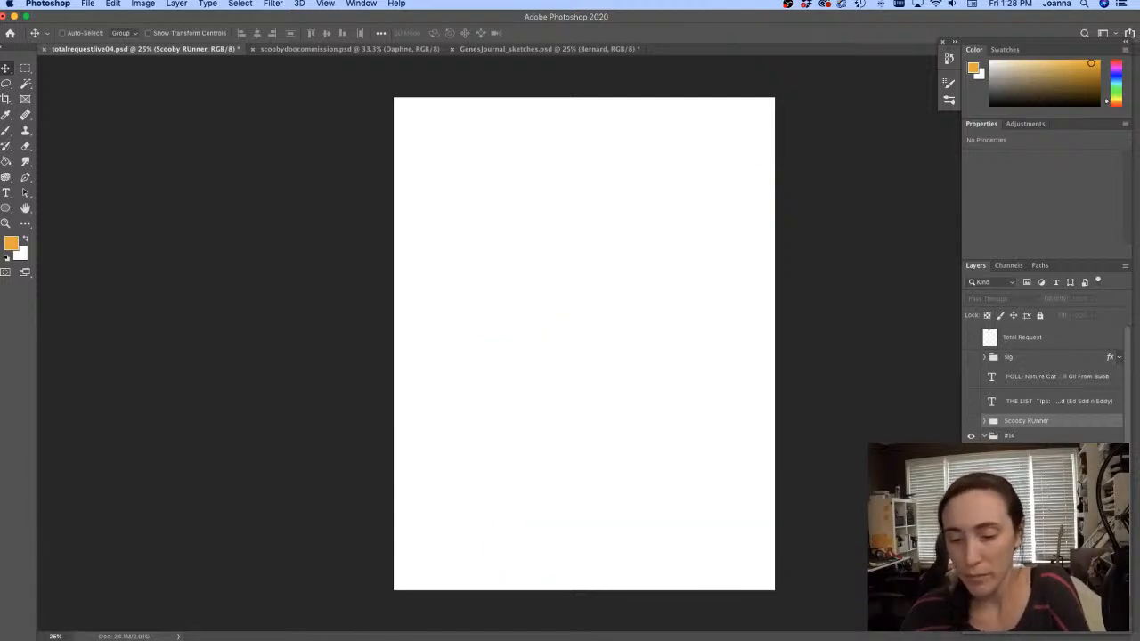
click(971, 528)
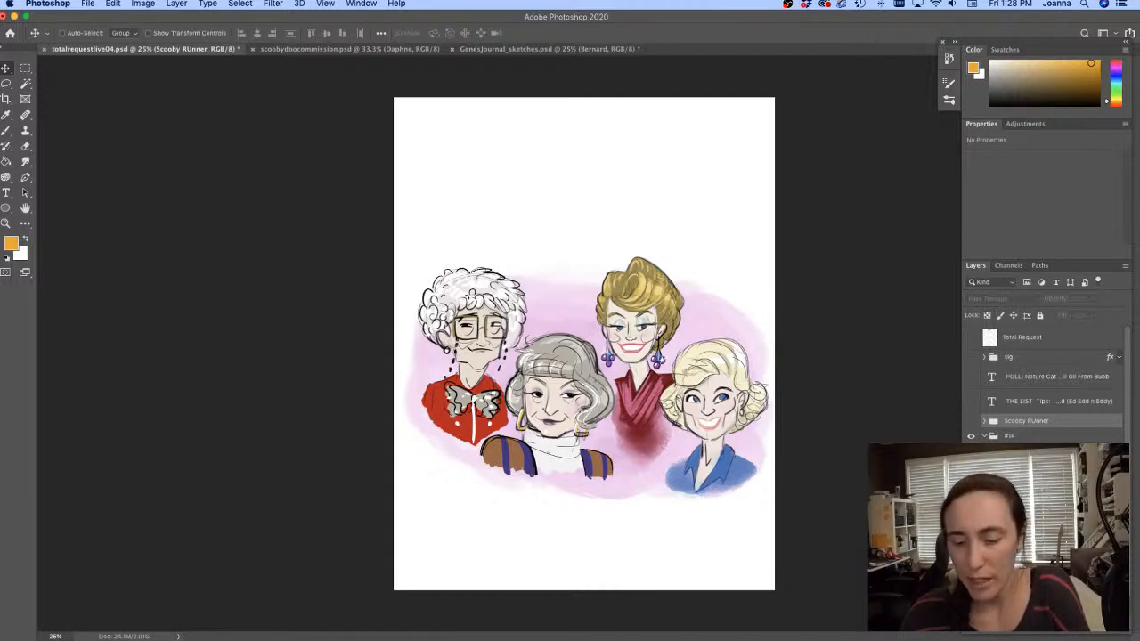
click(971, 527)
click(971, 543)
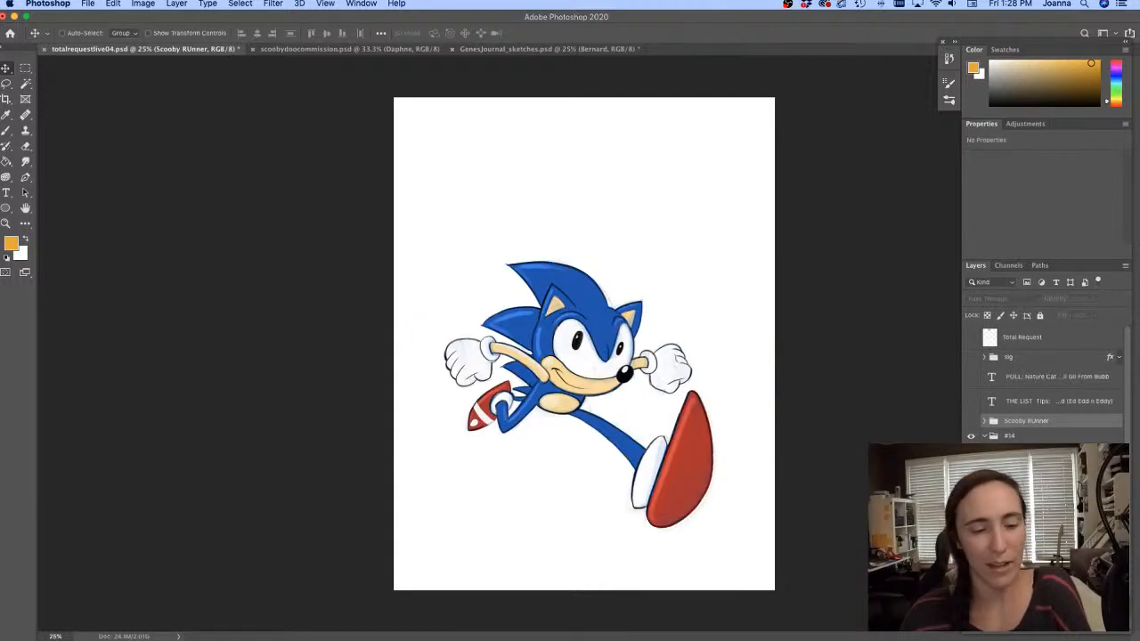
Examine the individual layers of the Classic Sonic drawing by toggling their visibility, and collapse its group
scroll(1042, 383, down, 5)
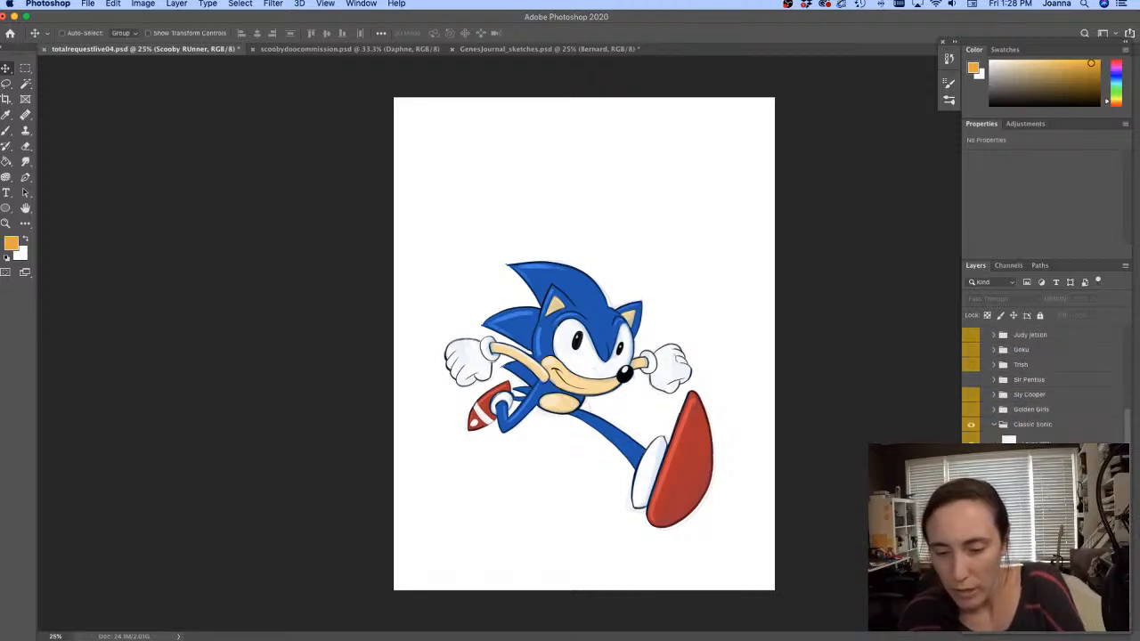
click(971, 444)
click(971, 464)
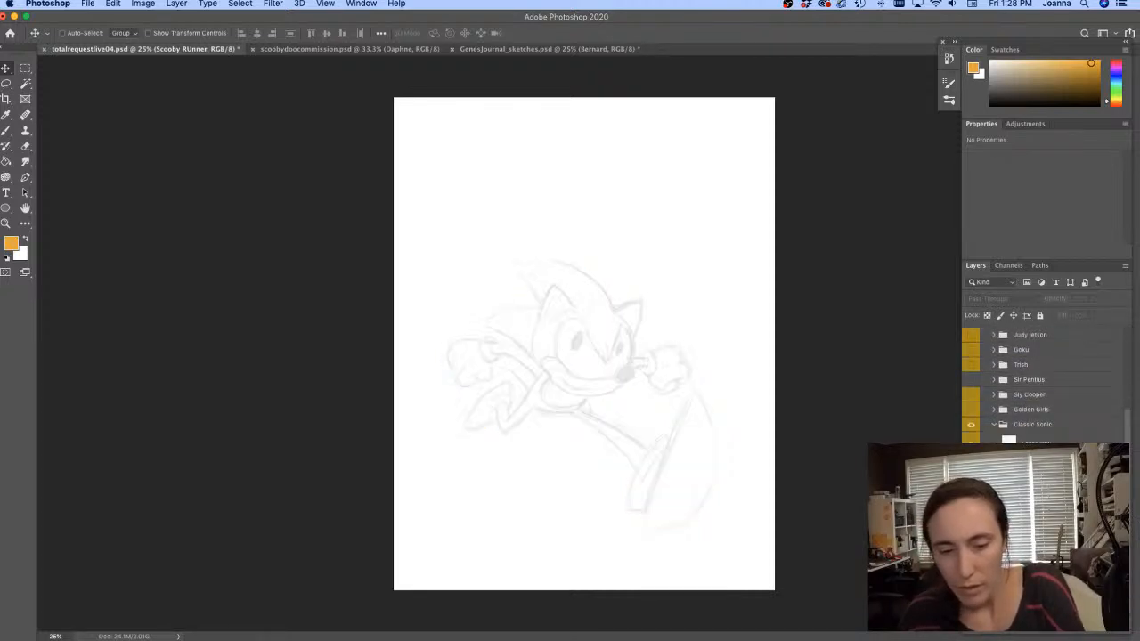
click(971, 478)
click(971, 478)
click(971, 463)
click(971, 443)
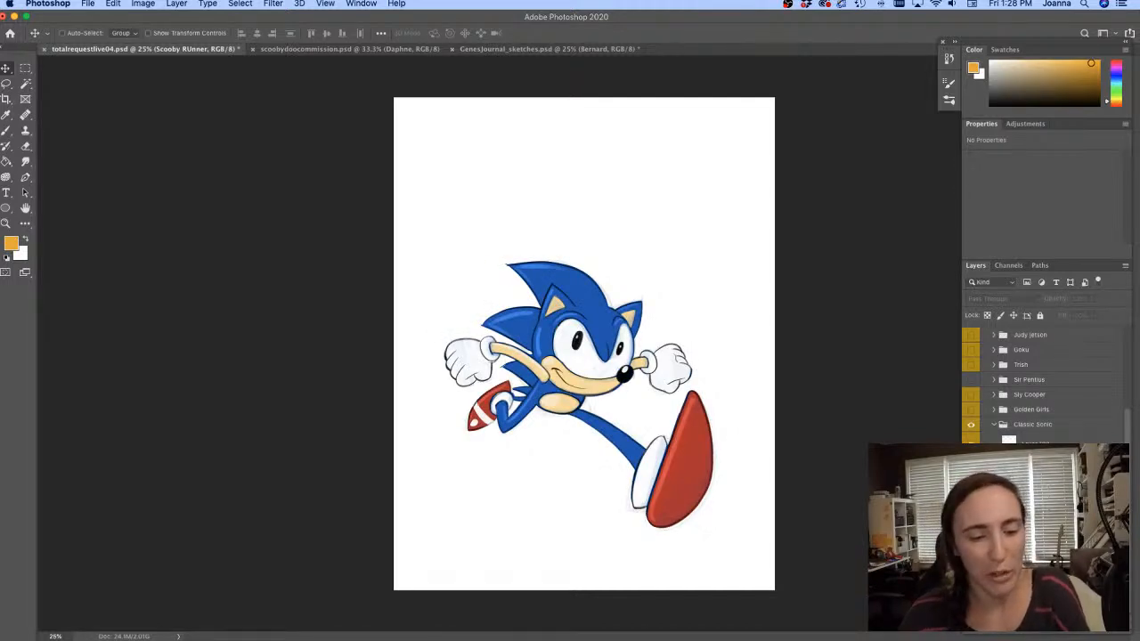
click(995, 426)
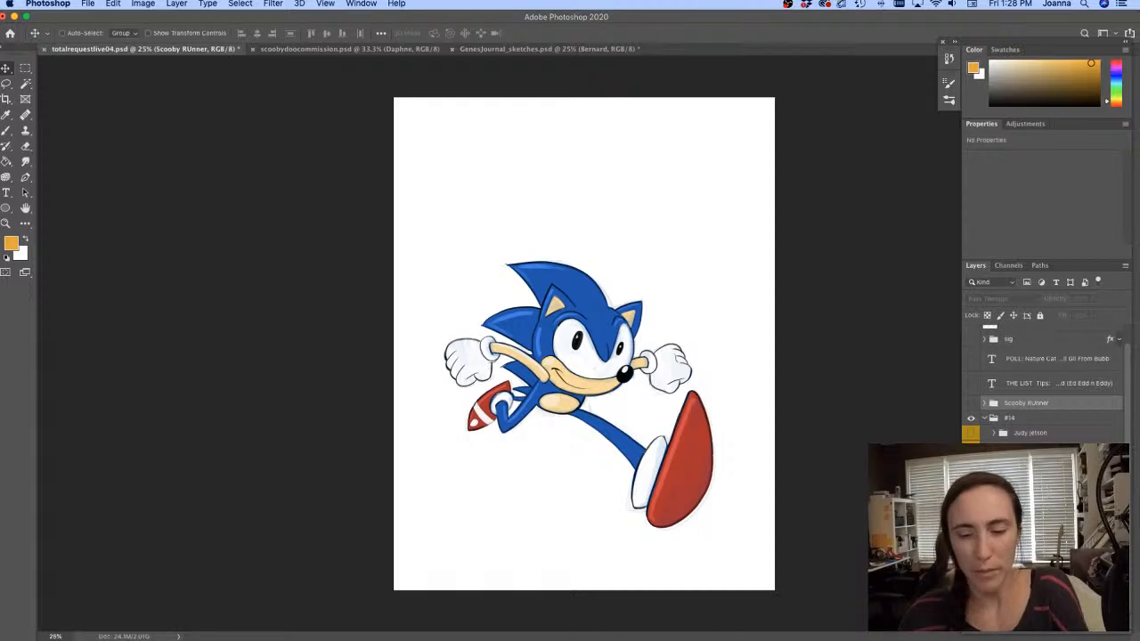
Hide the Classic Sonic drawing, show the Sir Pentius drawing and select its sketch layer
click(971, 524)
click(971, 509)
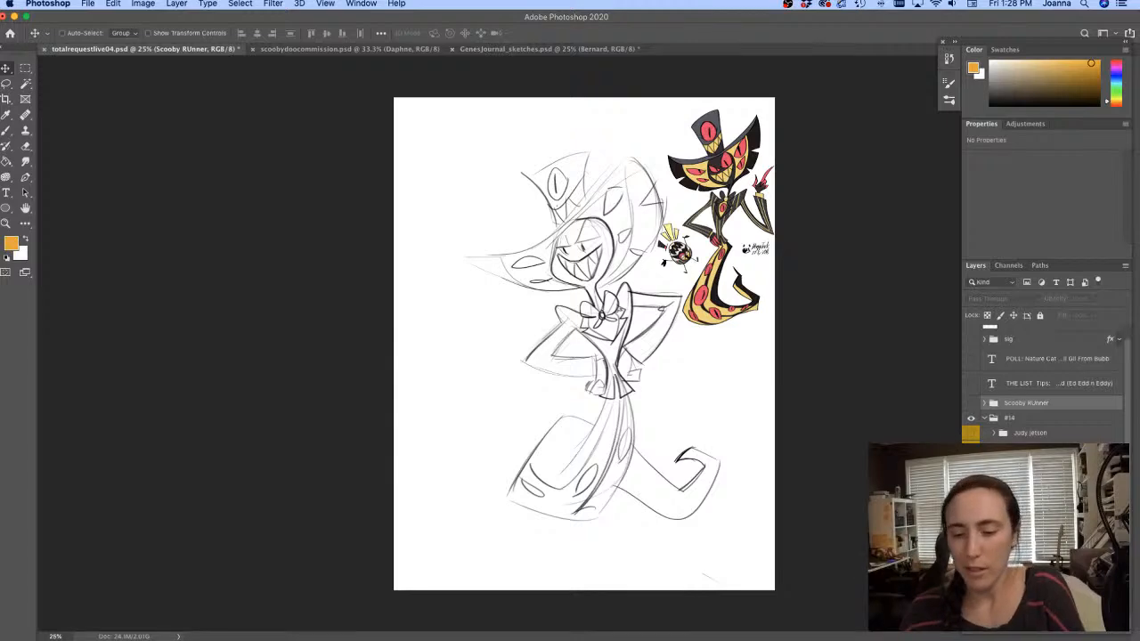
click(971, 524)
click(971, 524)
click(1030, 524)
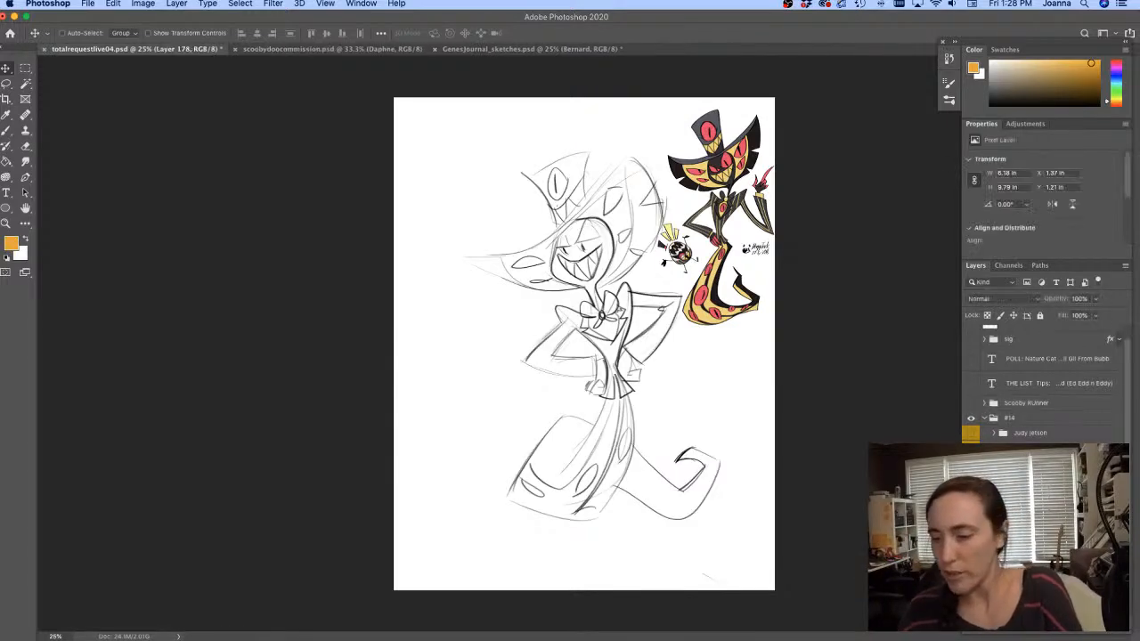
key(w)
click(536, 385)
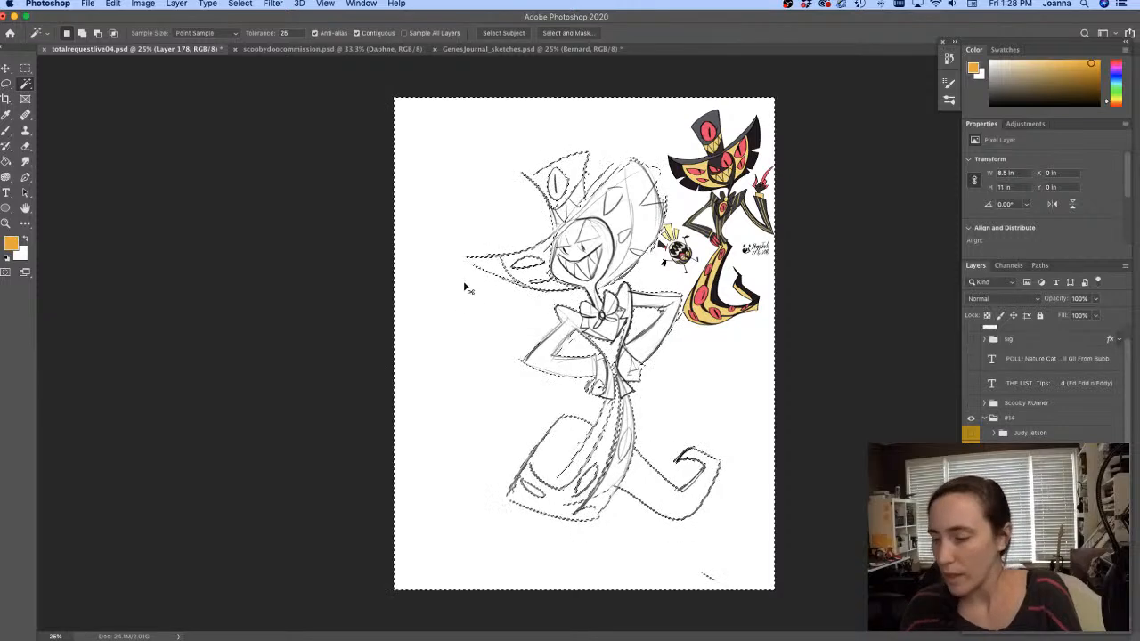
key(super+d)
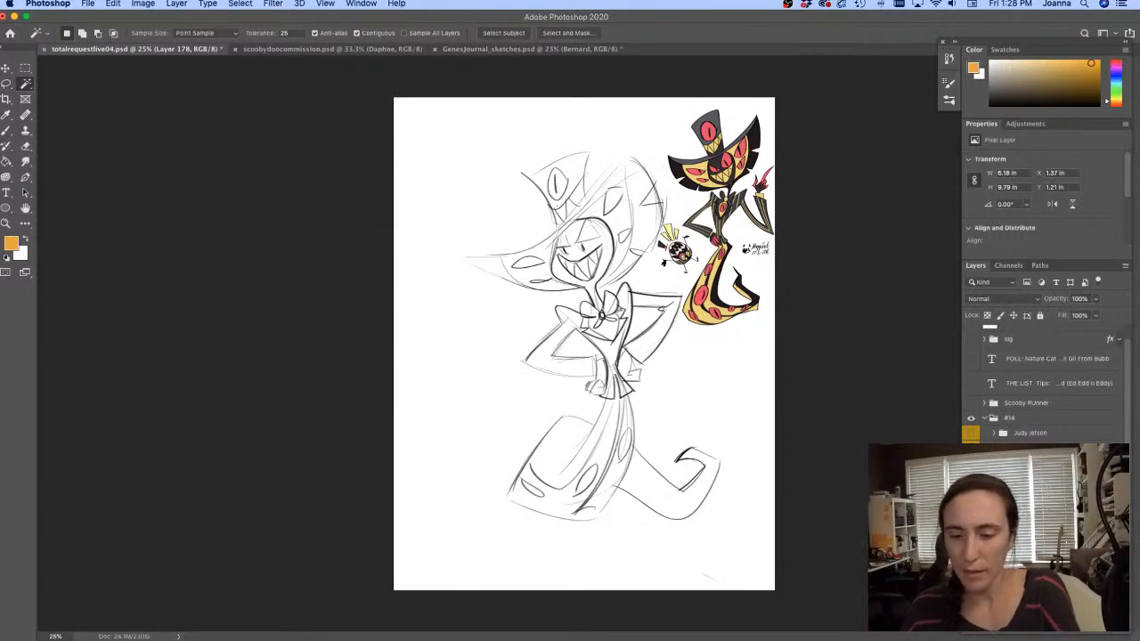
Reinforce the Sir Pentius sketch's lower body contours and curled tail tip with black Brush strokes
key(b)
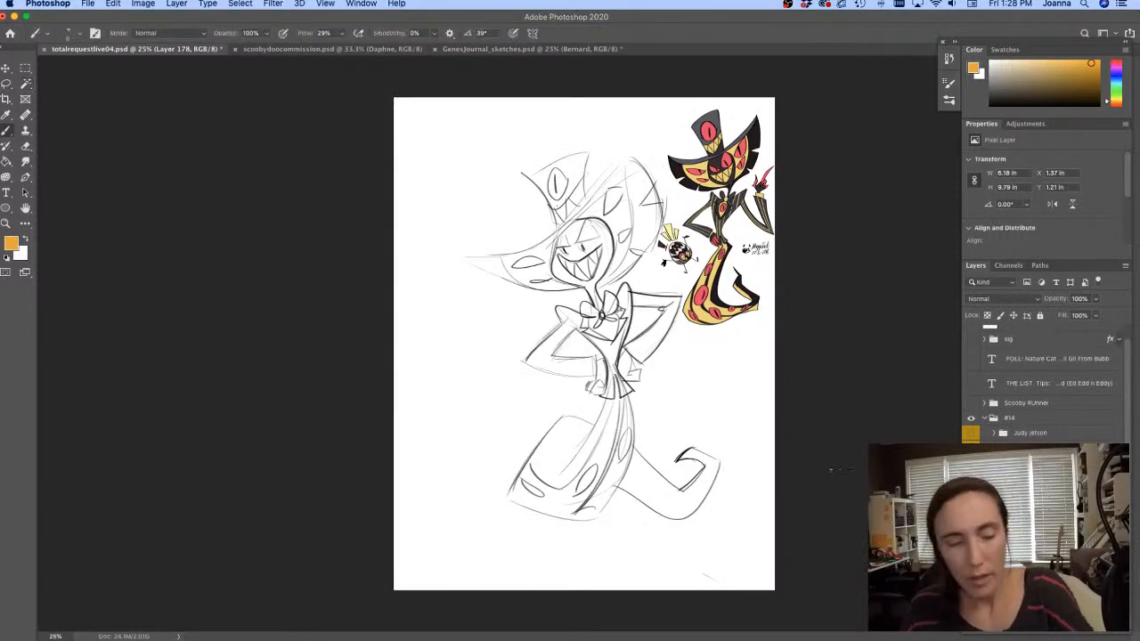
click(7, 257)
super+click(543, 330)
drag(492, 340, 497, 243)
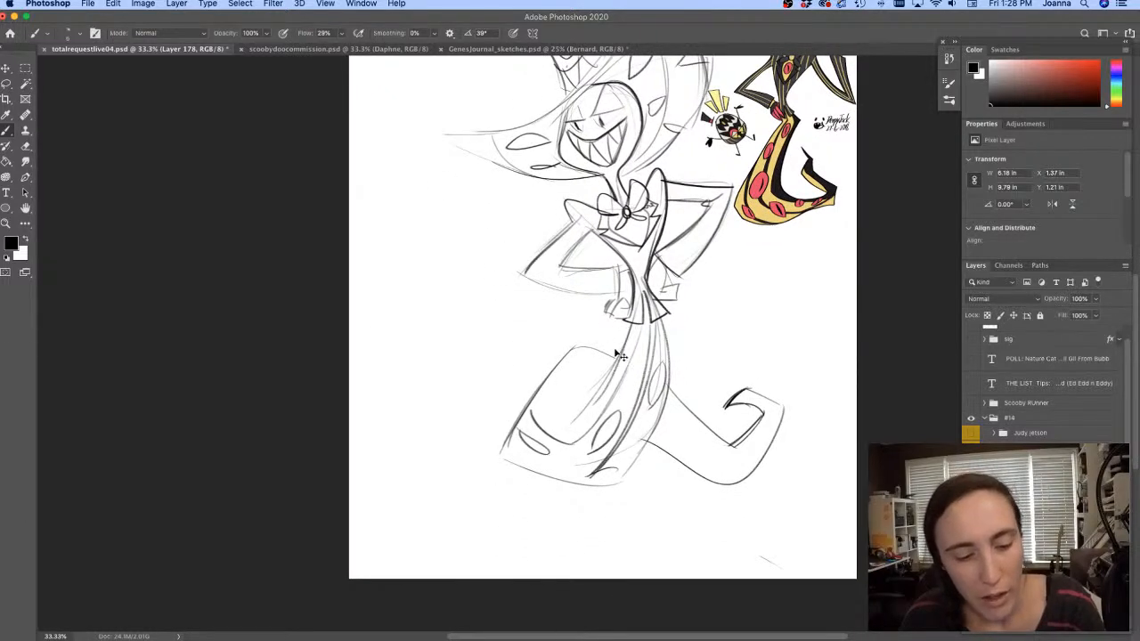
drag(627, 326, 574, 420)
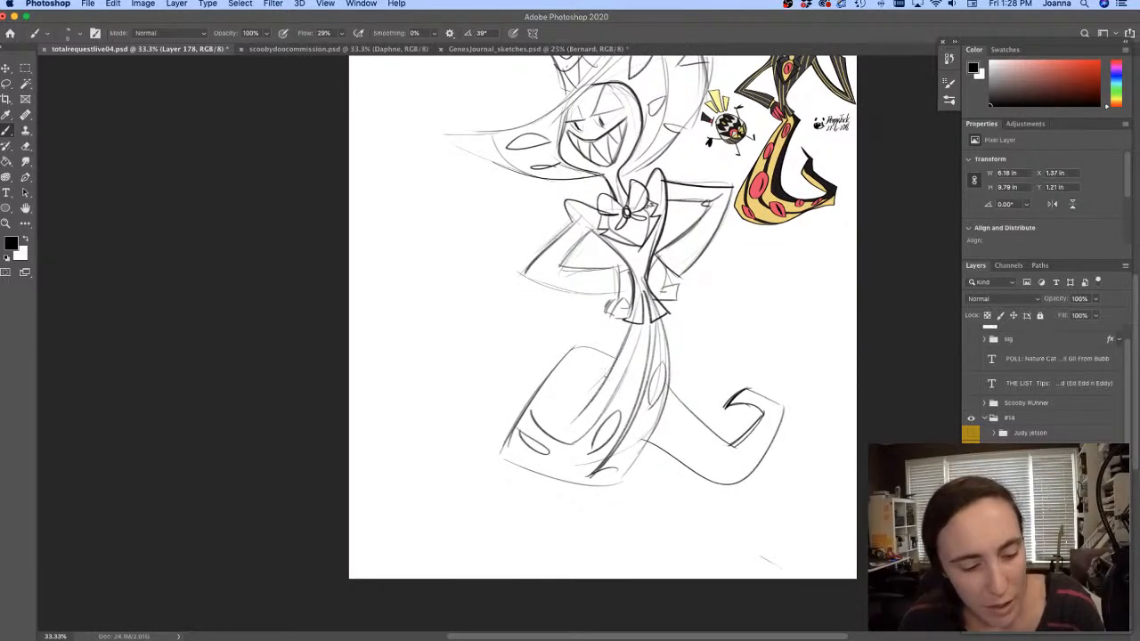
drag(607, 370, 558, 429)
drag(655, 426, 615, 481)
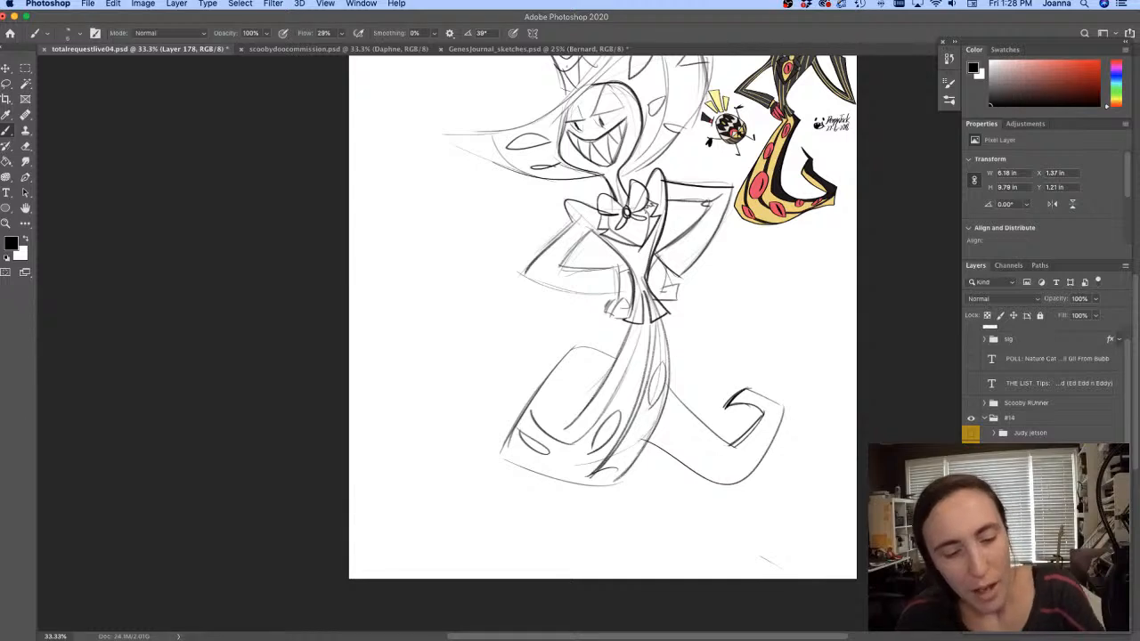
drag(667, 329, 664, 373)
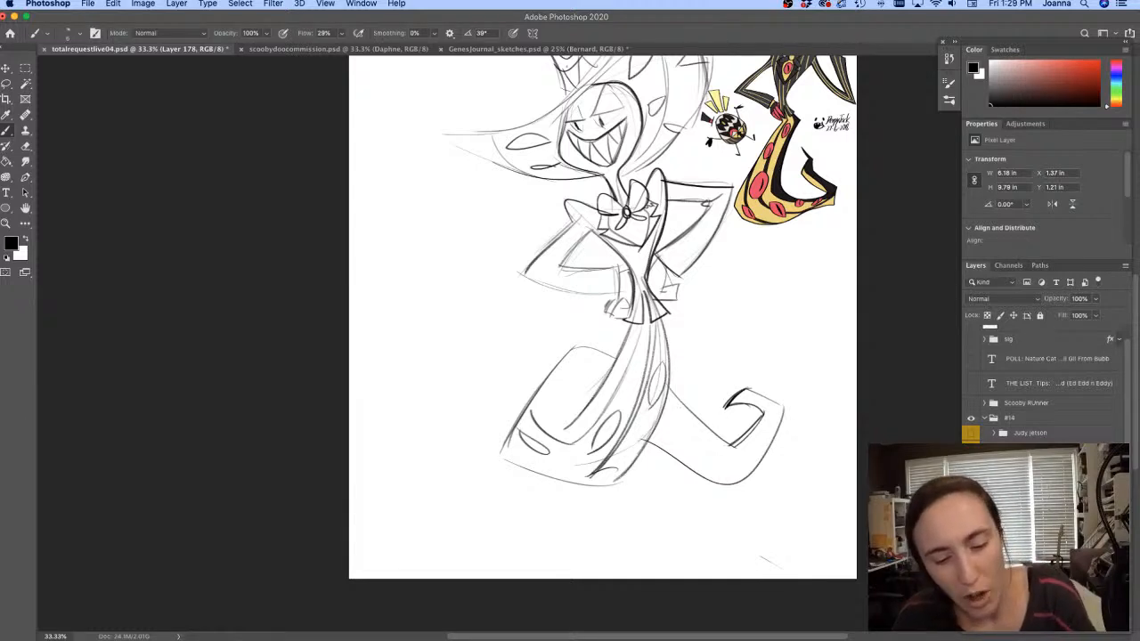
mouse_move(729, 404)
mouse_down()
mouse_move(720, 417)
mouse_move(786, 408)
mouse_move(768, 447)
mouse_up()
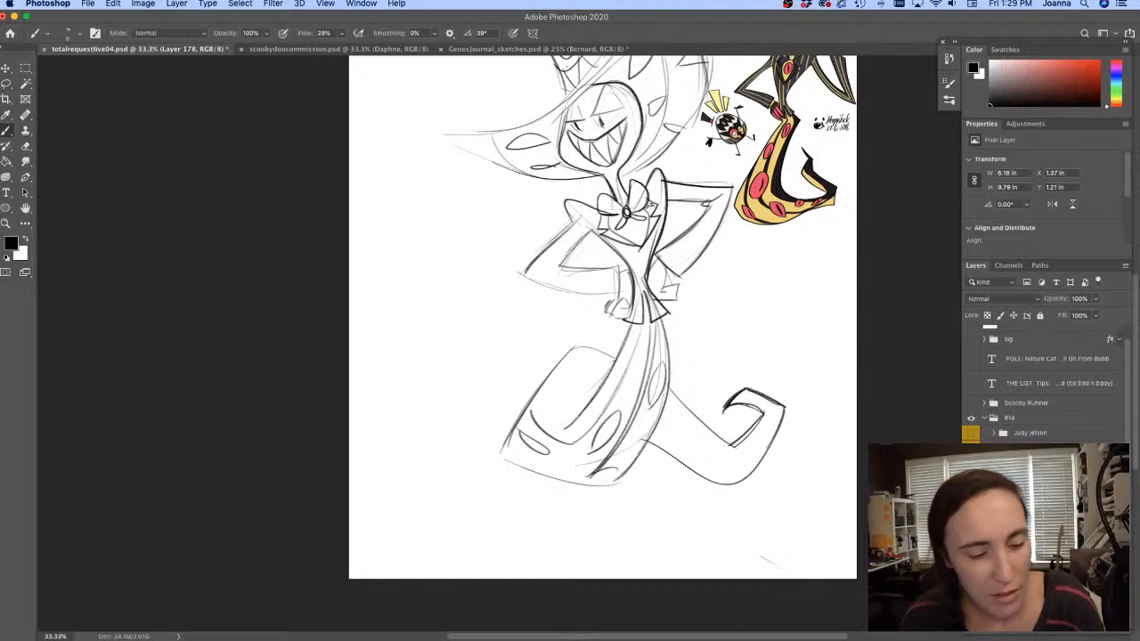
Darken the outer contour and bottom edge of the figure's folded lower body with black Brush strokes
mouse_move(615, 361)
mouse_down()
mouse_move(572, 346)
mouse_move(527, 402)
mouse_move(503, 454)
mouse_move(536, 474)
mouse_up()
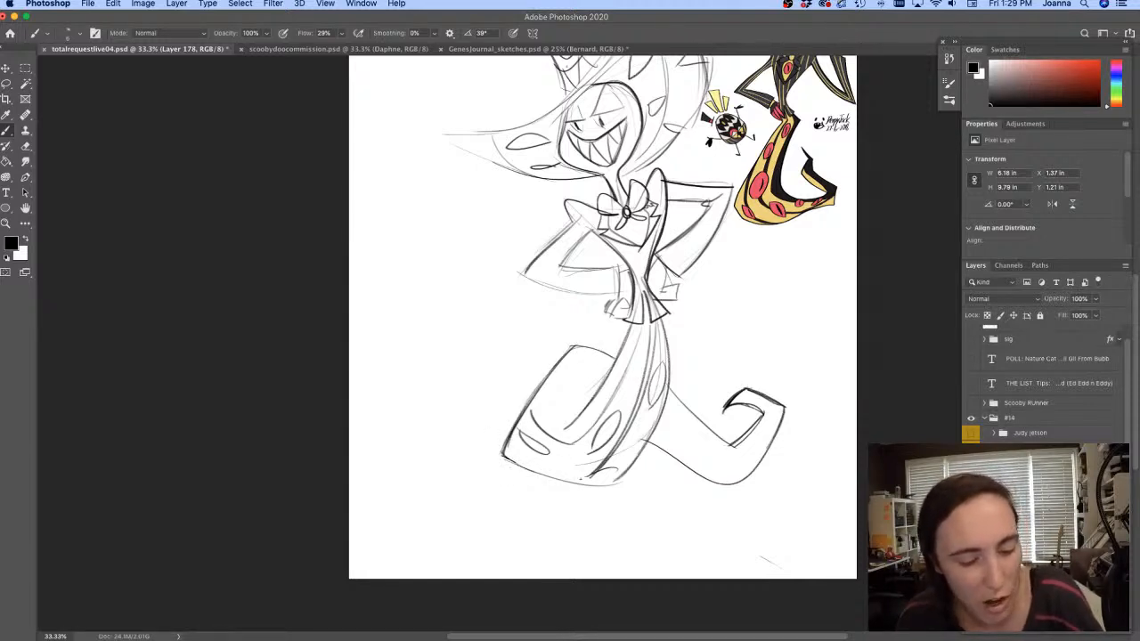
drag(622, 476, 586, 484)
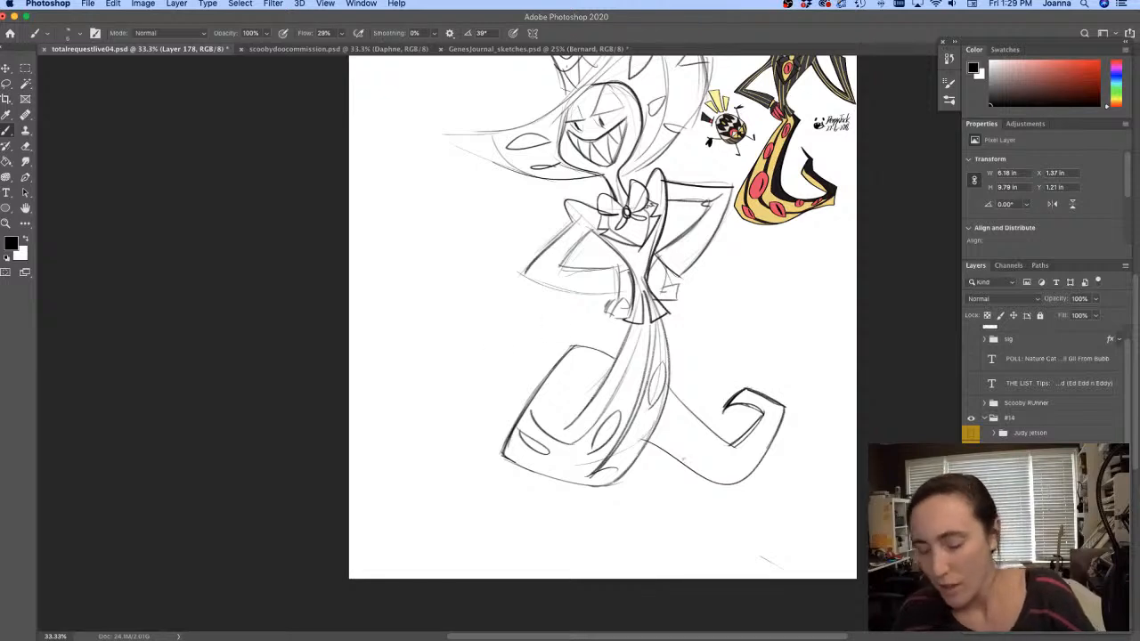
key(v)
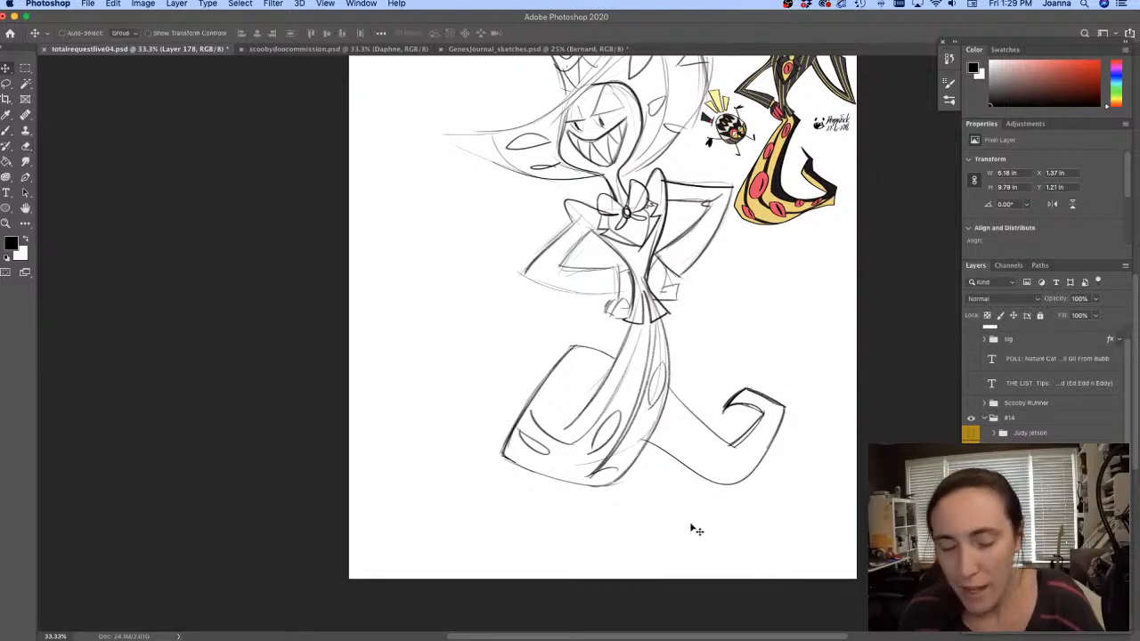
Darken the outline of the fist and cuff on the hip nearest the colour reference
key(b)
drag(537, 390, 545, 454)
super+click(596, 301)
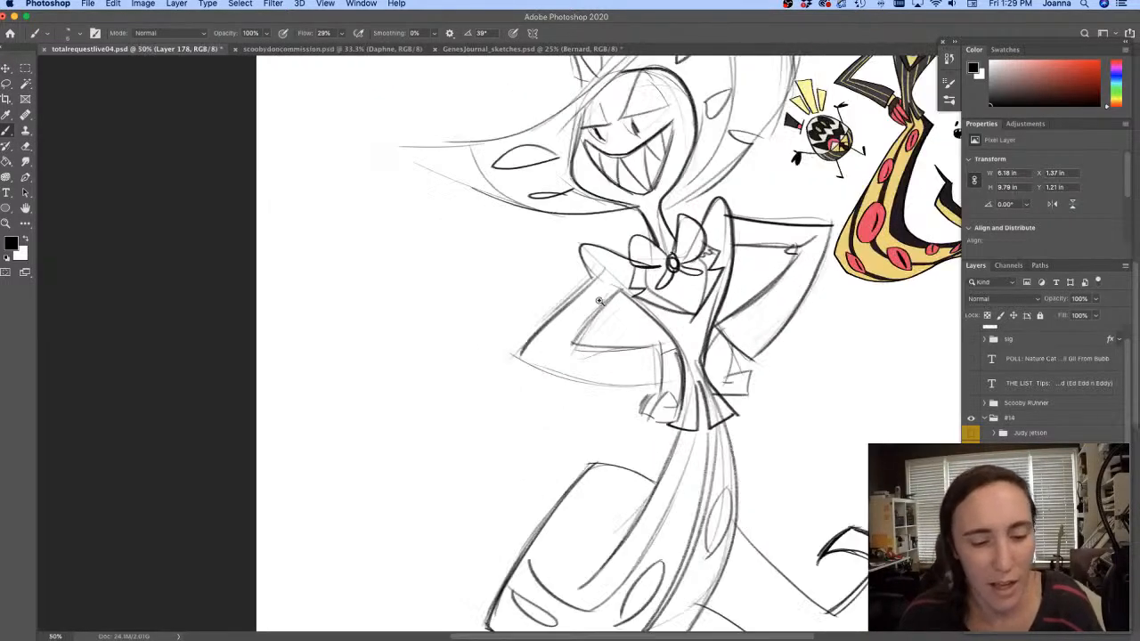
mouse_move(734, 346)
mouse_down()
mouse_move(726, 383)
mouse_move(749, 397)
mouse_move(748, 363)
mouse_up()
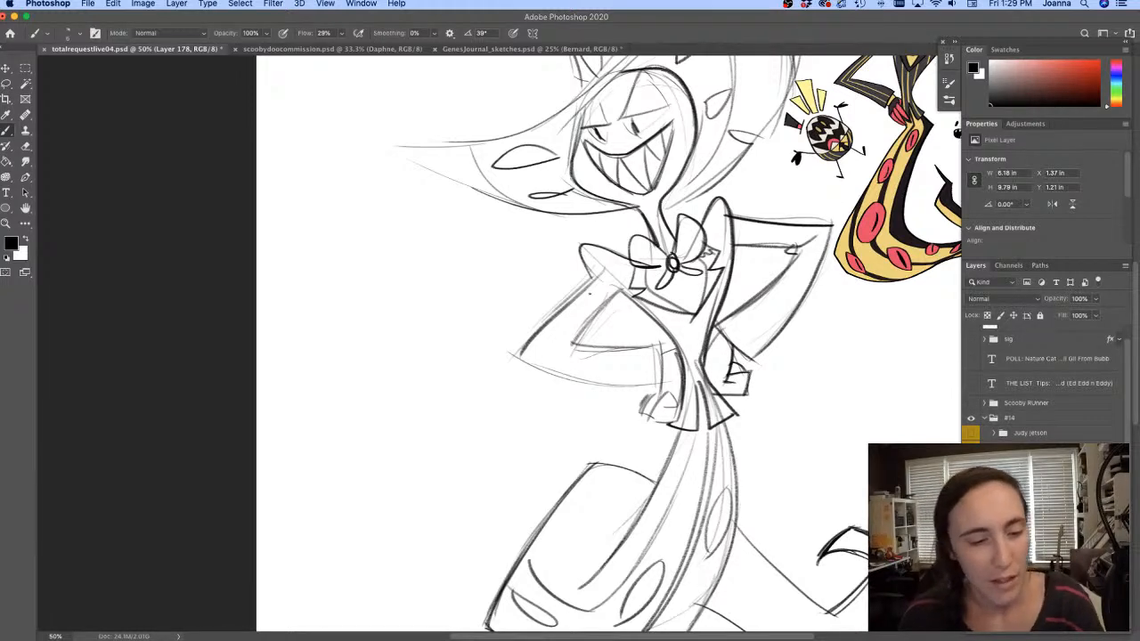
Erase stray lines around the shoulders and elbows, and darken the other bent arm's sleeve, cuff and hand
key(e)
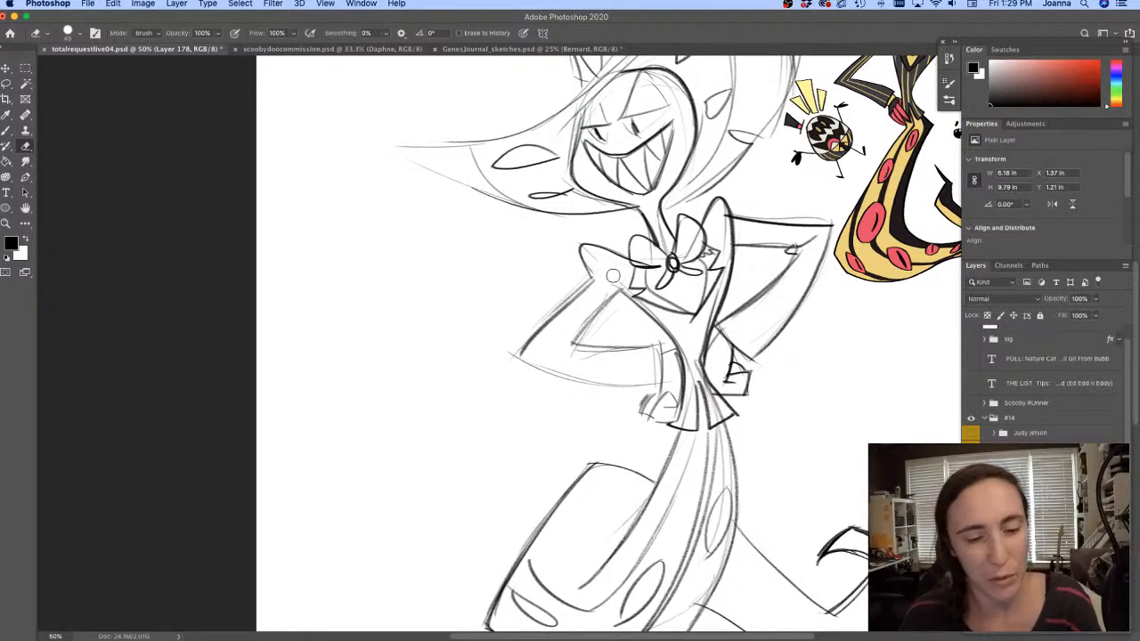
key(b)
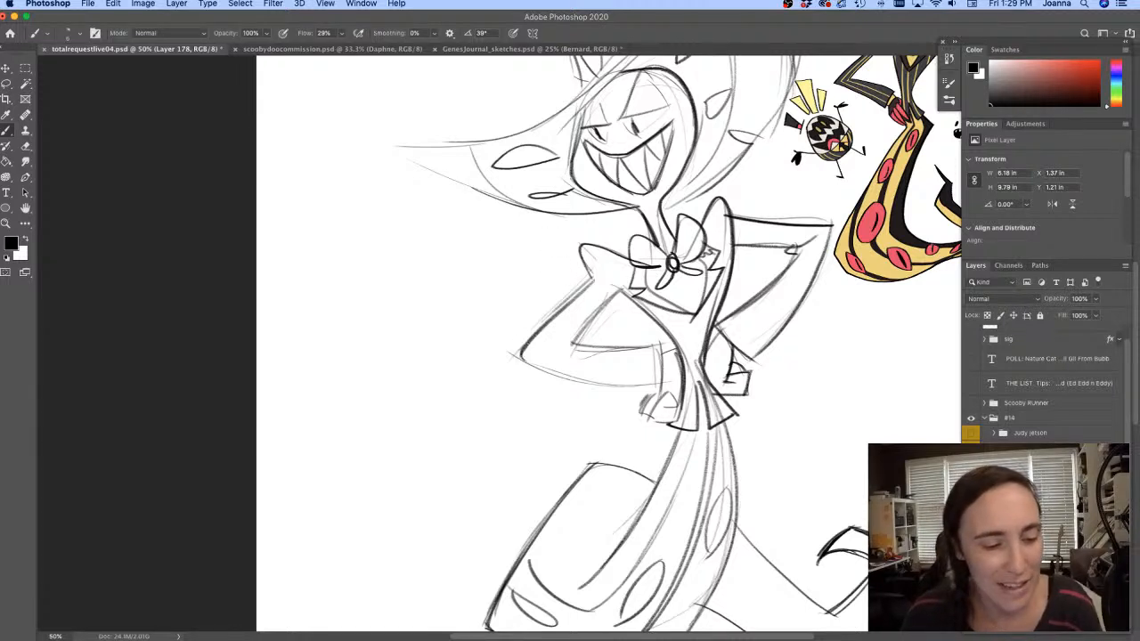
key(e)
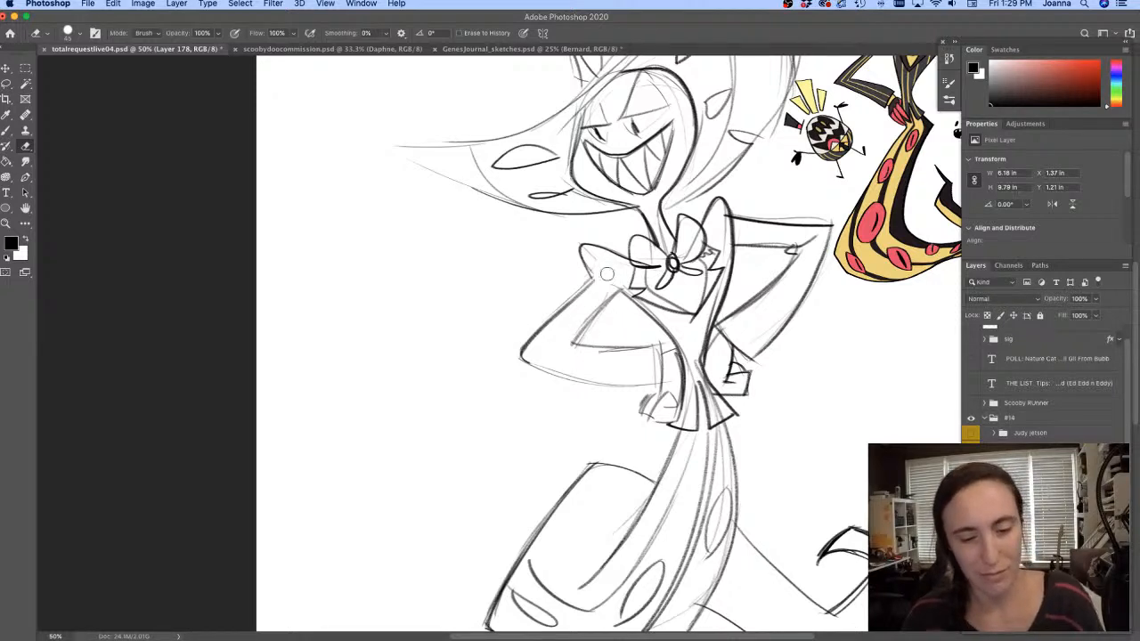
key(b)
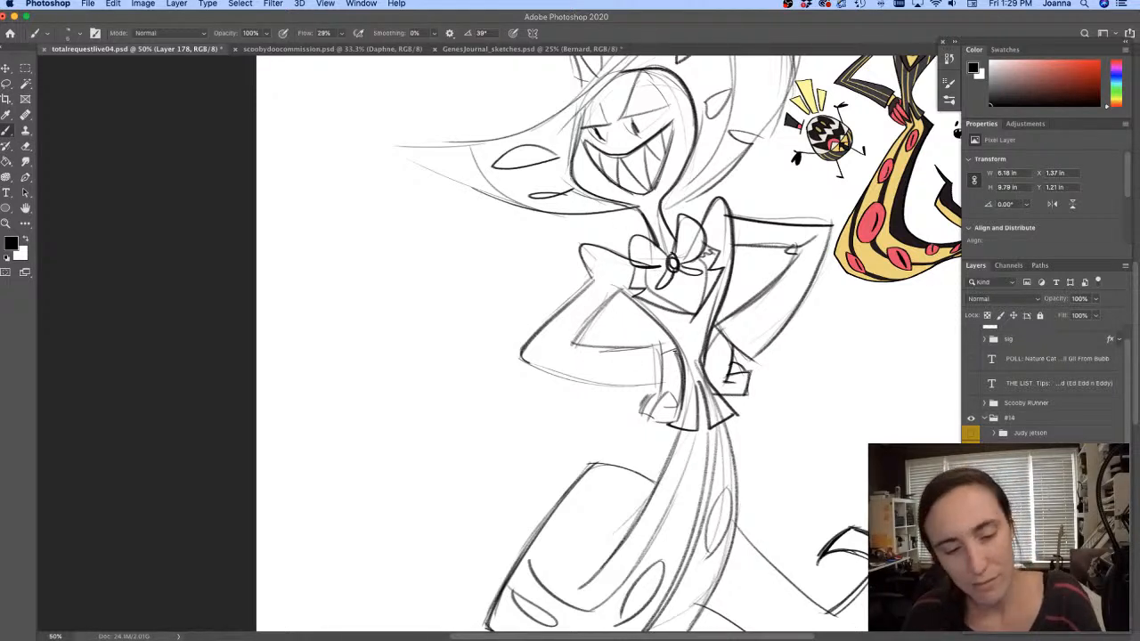
mouse_move(663, 352)
mouse_down()
mouse_move(678, 420)
mouse_move(660, 398)
mouse_move(663, 409)
mouse_move(643, 416)
mouse_move(660, 385)
mouse_up()
drag(484, 308, 446, 387)
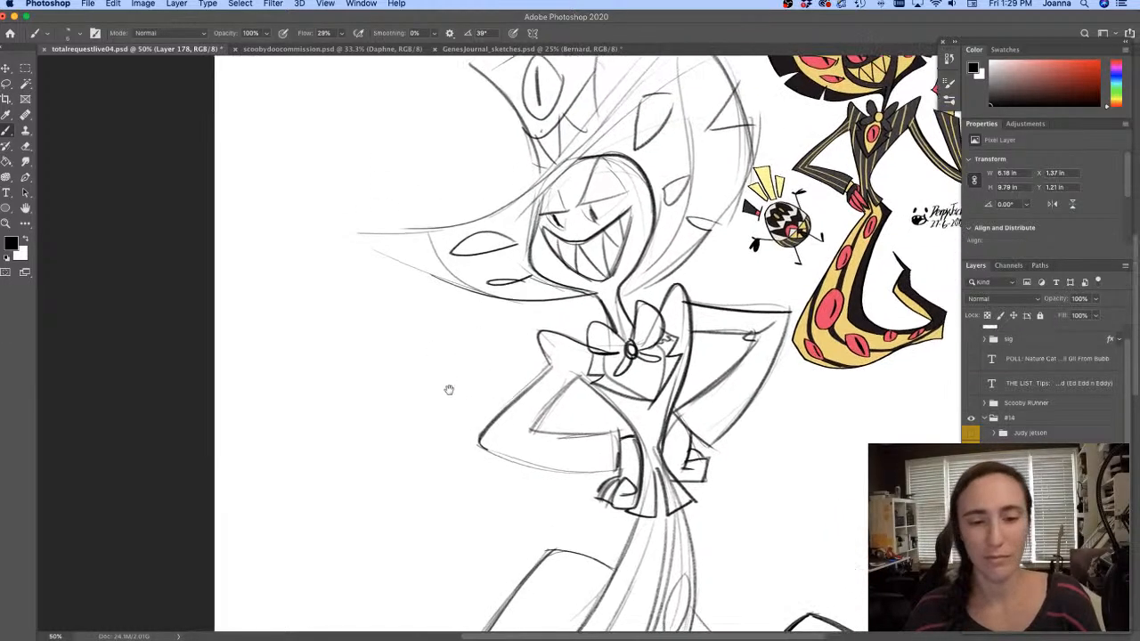
key(e)
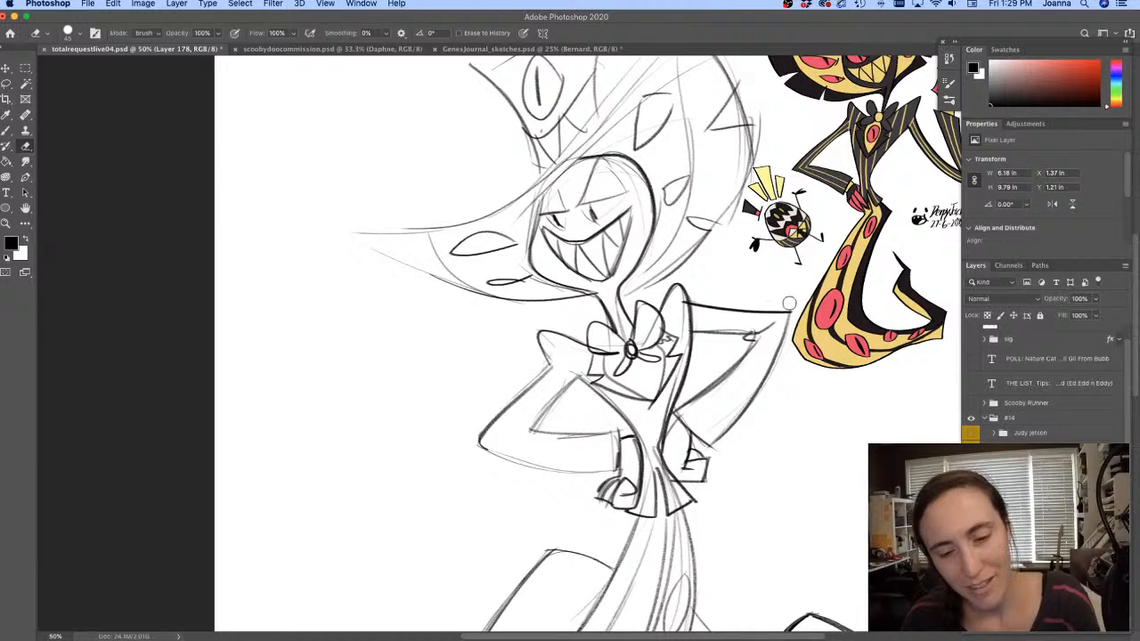
key(b)
Erase the loose outer sketch lines along the hat brim's raised side and around its pointed tip
drag(481, 353, 485, 408)
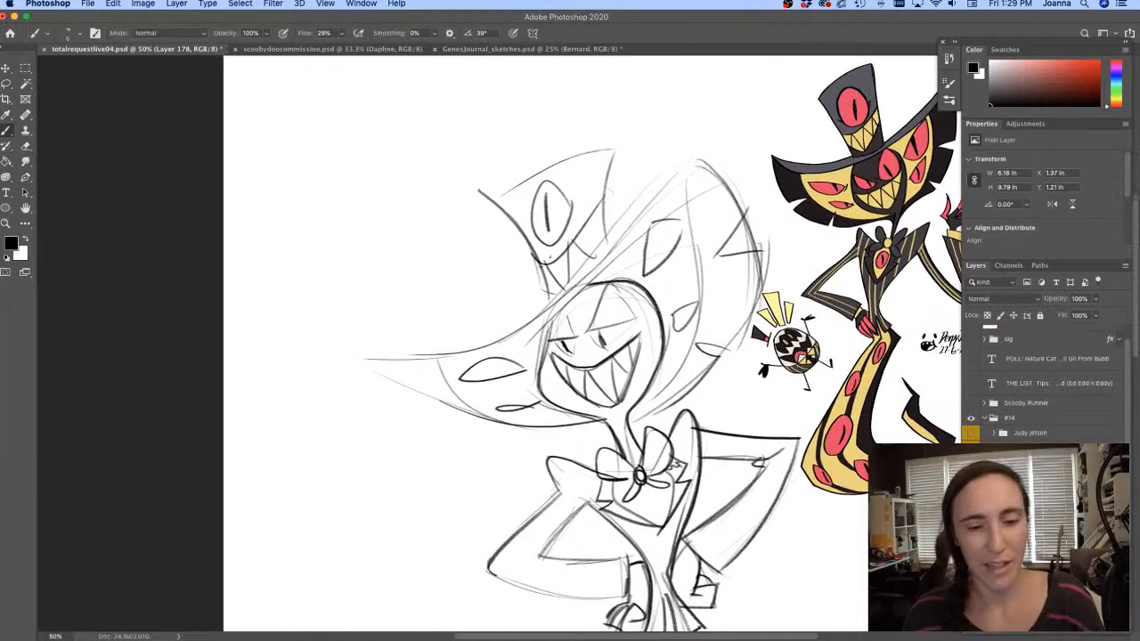
key(e)
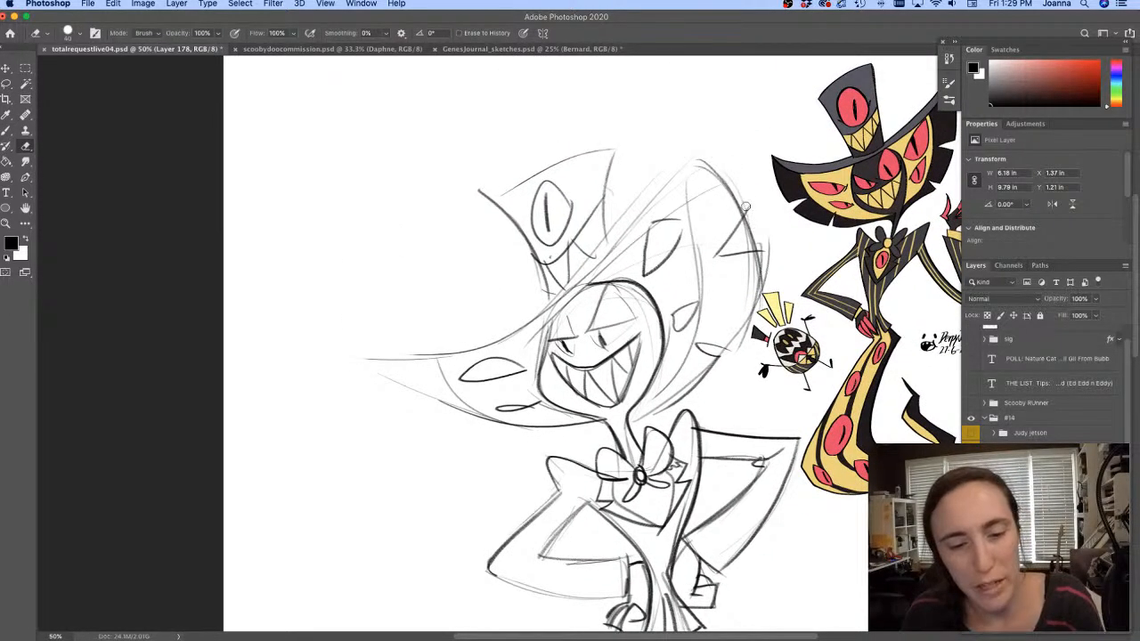
mouse_move(769, 276)
mouse_down()
mouse_move(764, 235)
mouse_move(737, 336)
mouse_up()
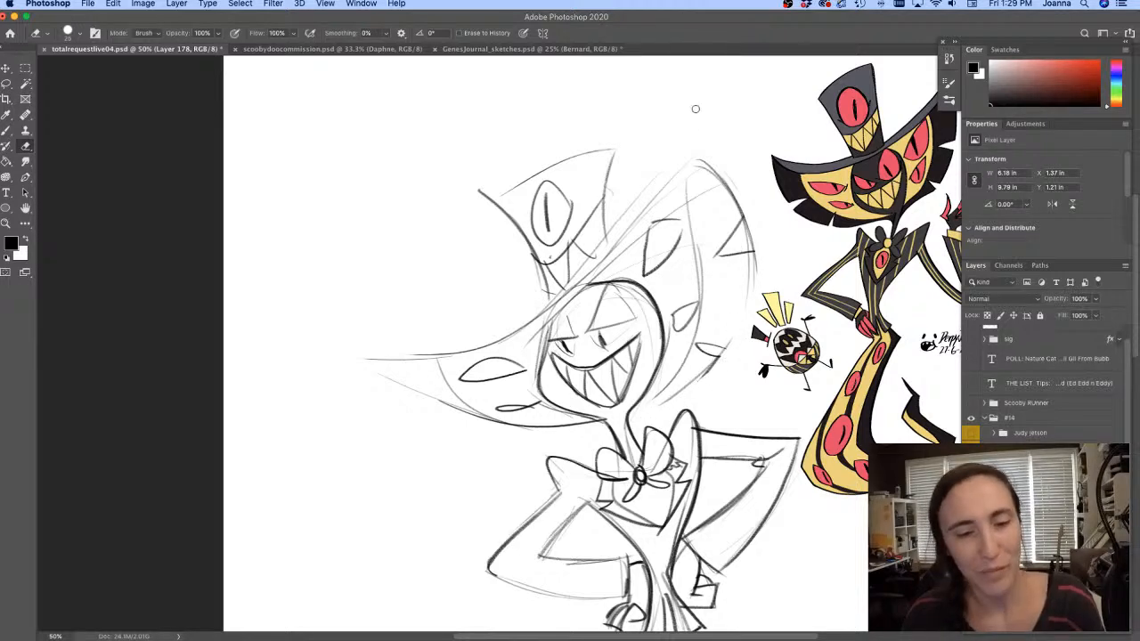
drag(639, 187, 629, 207)
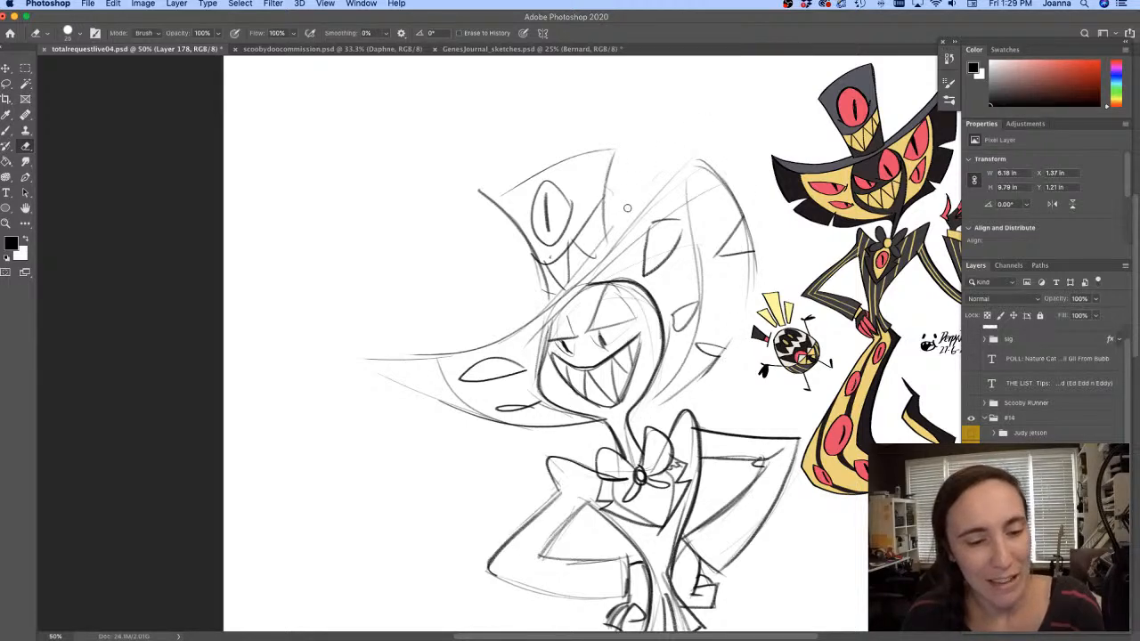
mouse_move(385, 357)
mouse_down()
mouse_move(454, 361)
mouse_move(429, 356)
mouse_up()
drag(419, 401, 540, 433)
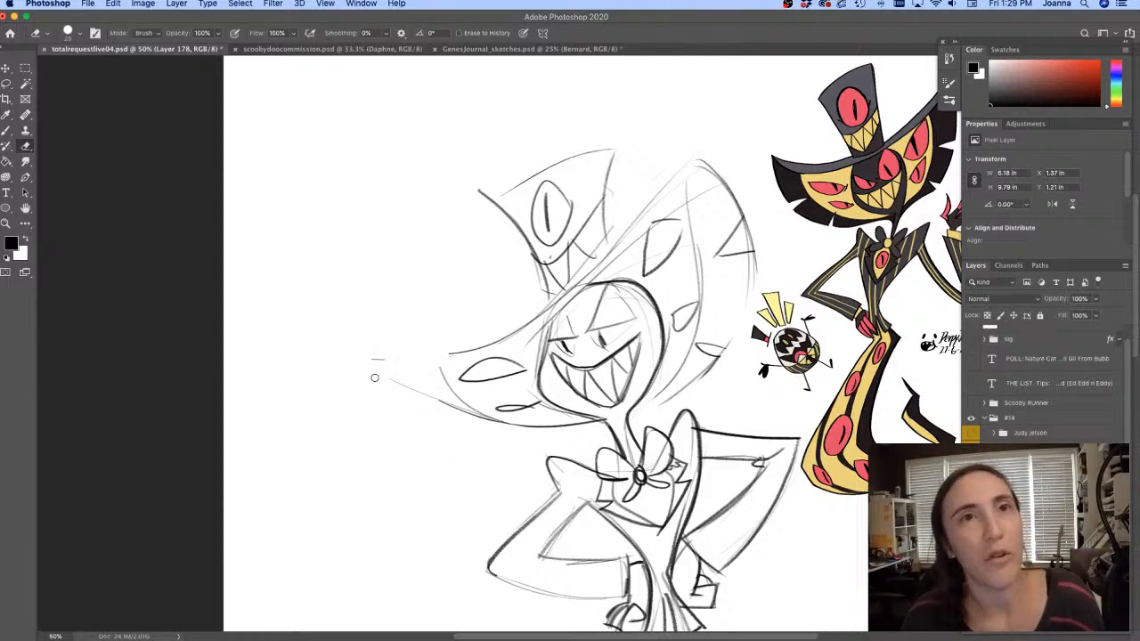
Redraw the hat brim's pointed tip, its long upper edge and the raised side's curve with dark Brush strokes
key(b)
mouse_move(378, 359)
mouse_down()
mouse_move(443, 403)
mouse_move(383, 361)
mouse_move(454, 350)
mouse_up()
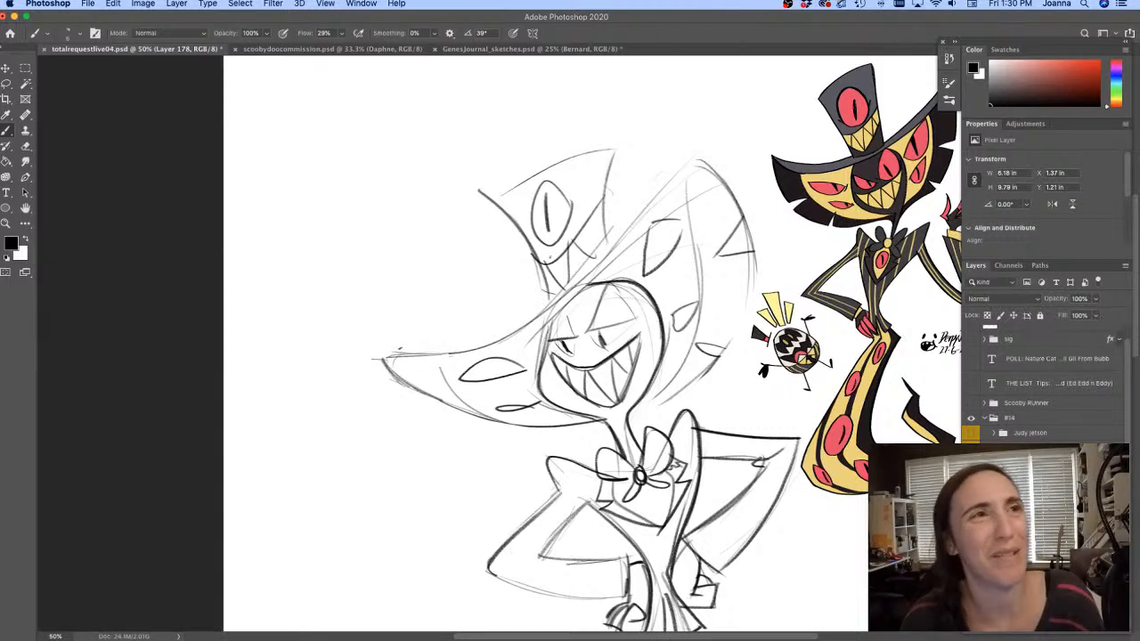
drag(695, 164, 533, 326)
mouse_move(568, 290)
mouse_down()
mouse_move(470, 349)
mouse_move(415, 358)
mouse_up()
mouse_move(712, 167)
mouse_down()
mouse_move(754, 267)
mouse_move(726, 365)
mouse_move(631, 415)
mouse_up()
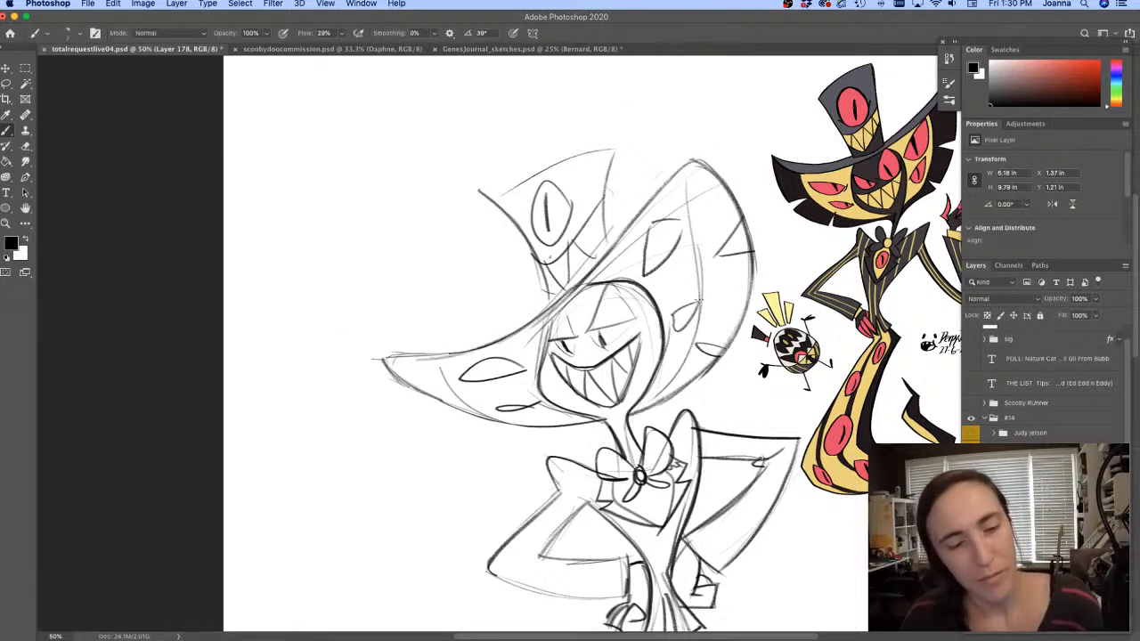
Darken the side and top edges of the top hat's crown and erase the line overshooting its corner
drag(613, 145, 603, 257)
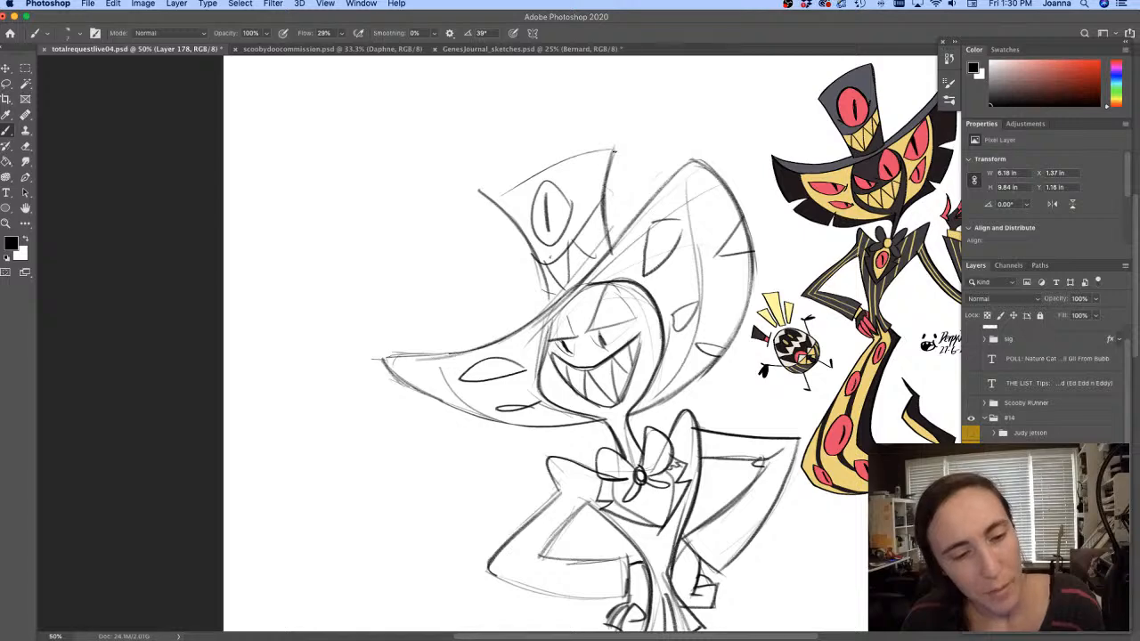
mouse_move(584, 151)
mouse_down()
mouse_move(488, 205)
mouse_move(482, 191)
mouse_up()
key(e)
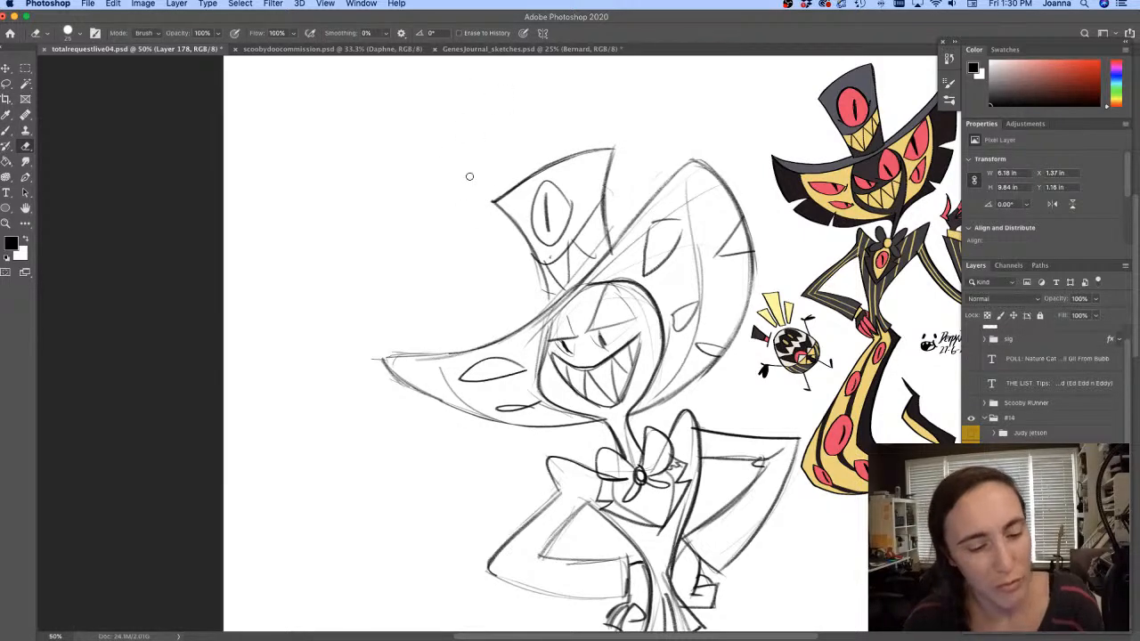
Erase the overshooting lines at the hat brim's pointed tip and redraw the tip as a clean corner
scroll(520, 434, down, 5)
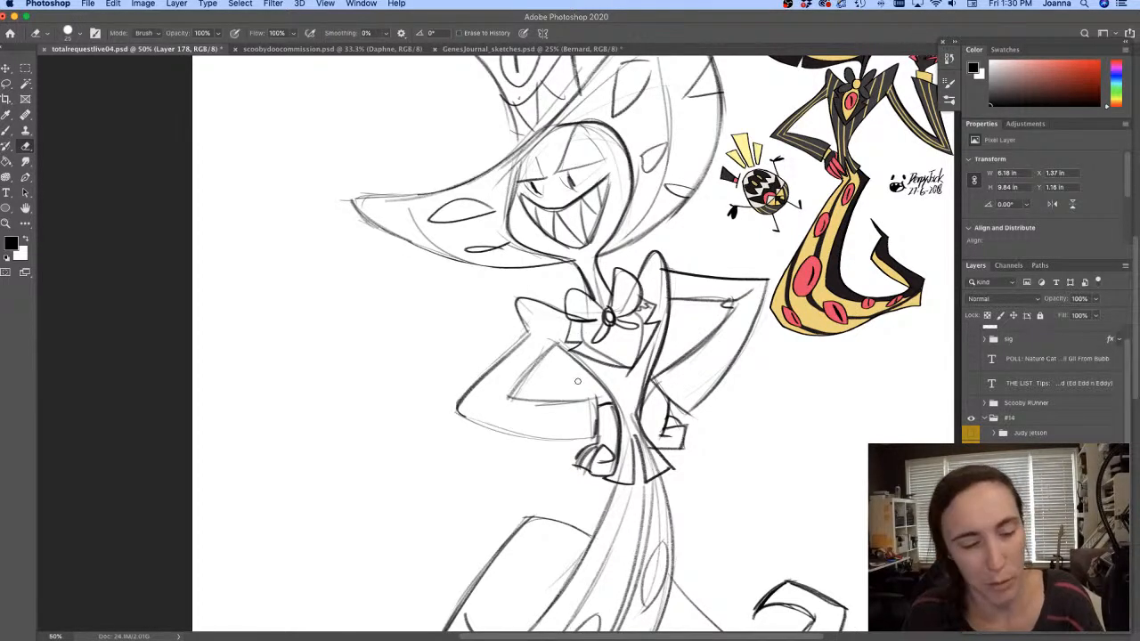
key(bracketleft)
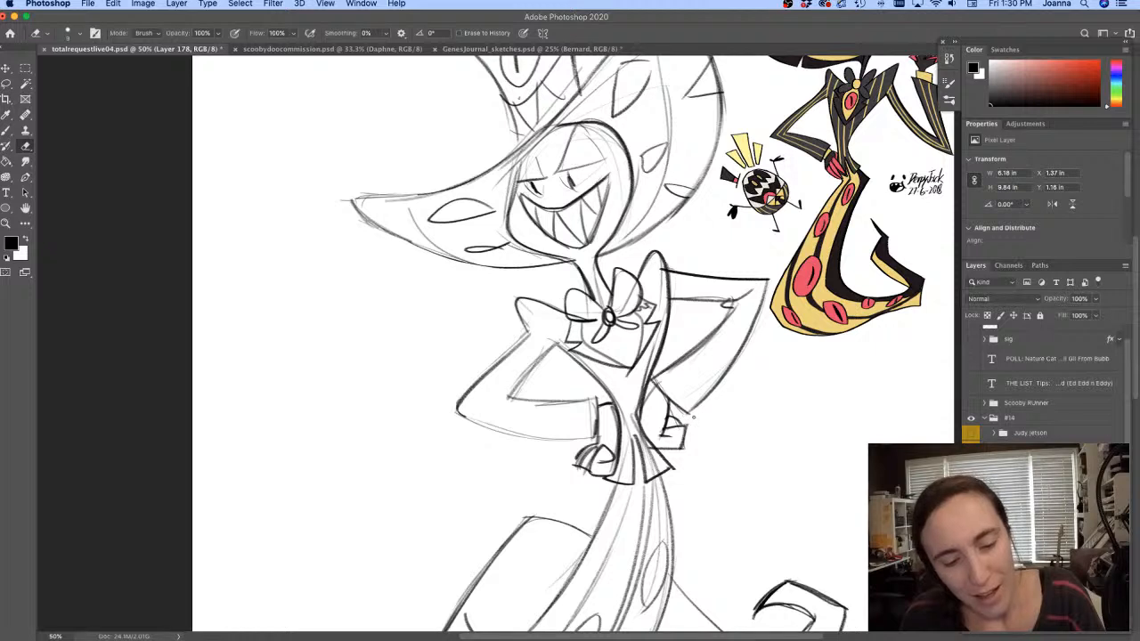
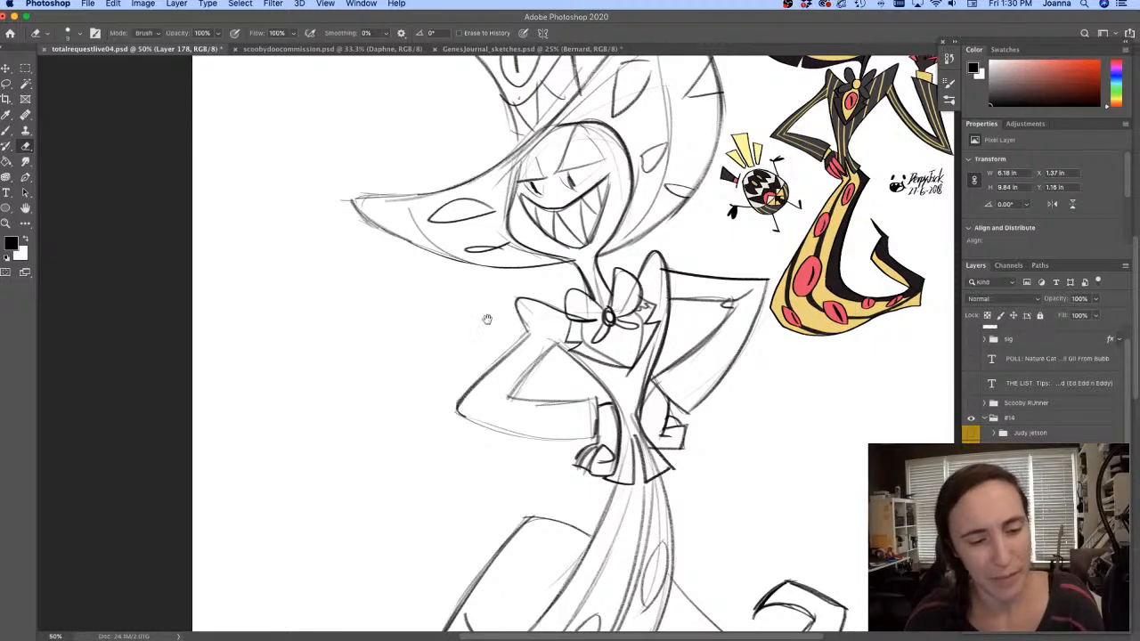
drag(487, 318, 528, 317)
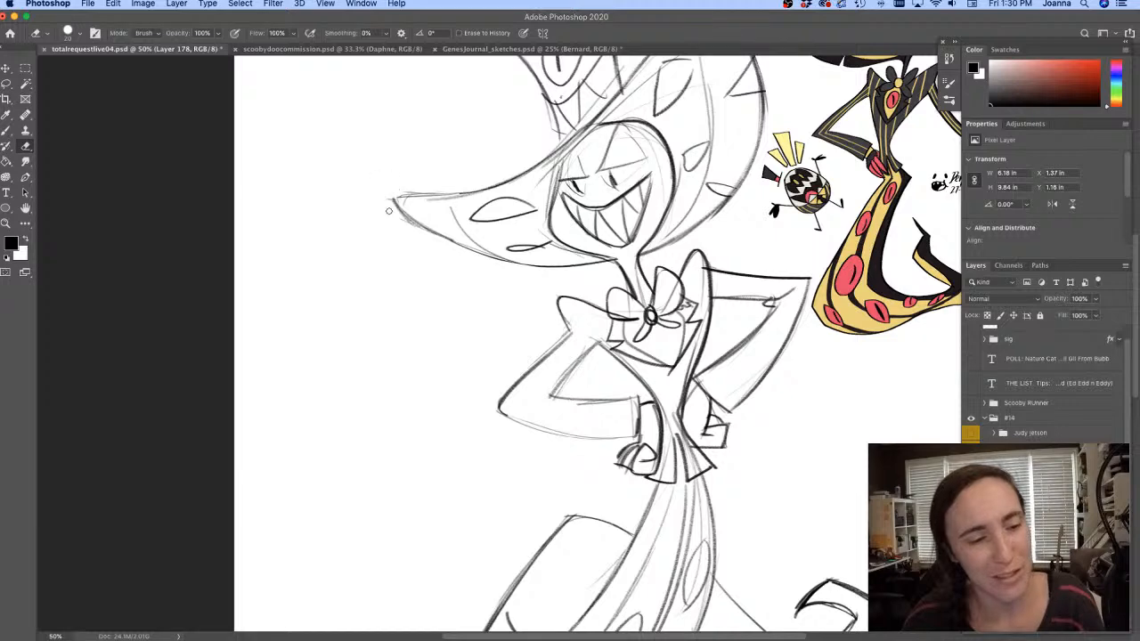
drag(390, 205, 424, 236)
key(b)
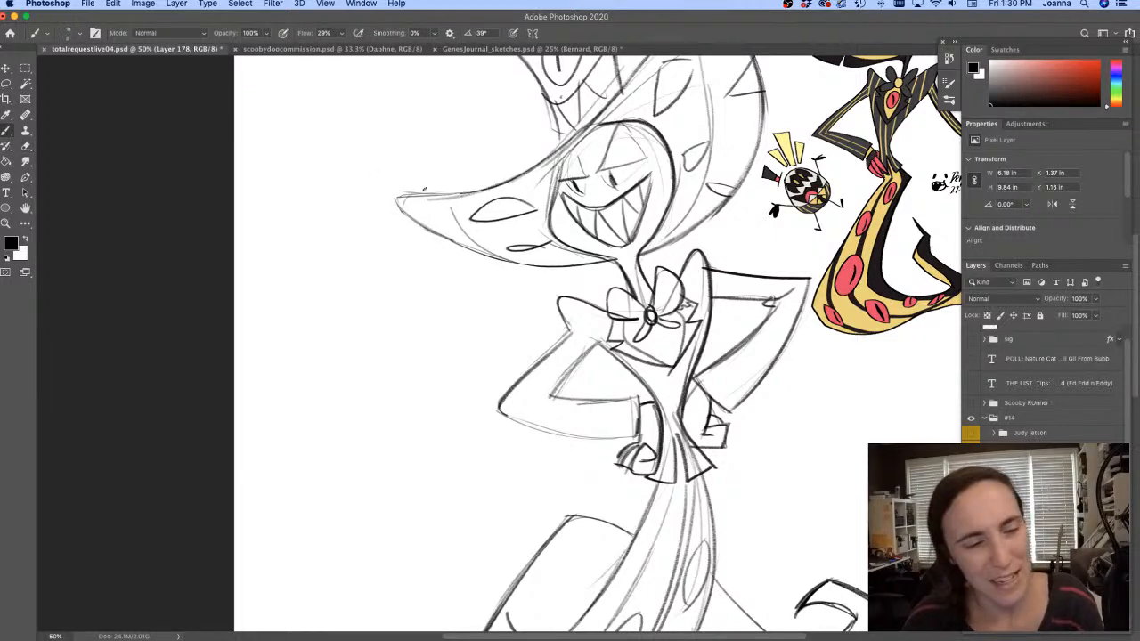
drag(398, 197, 410, 216)
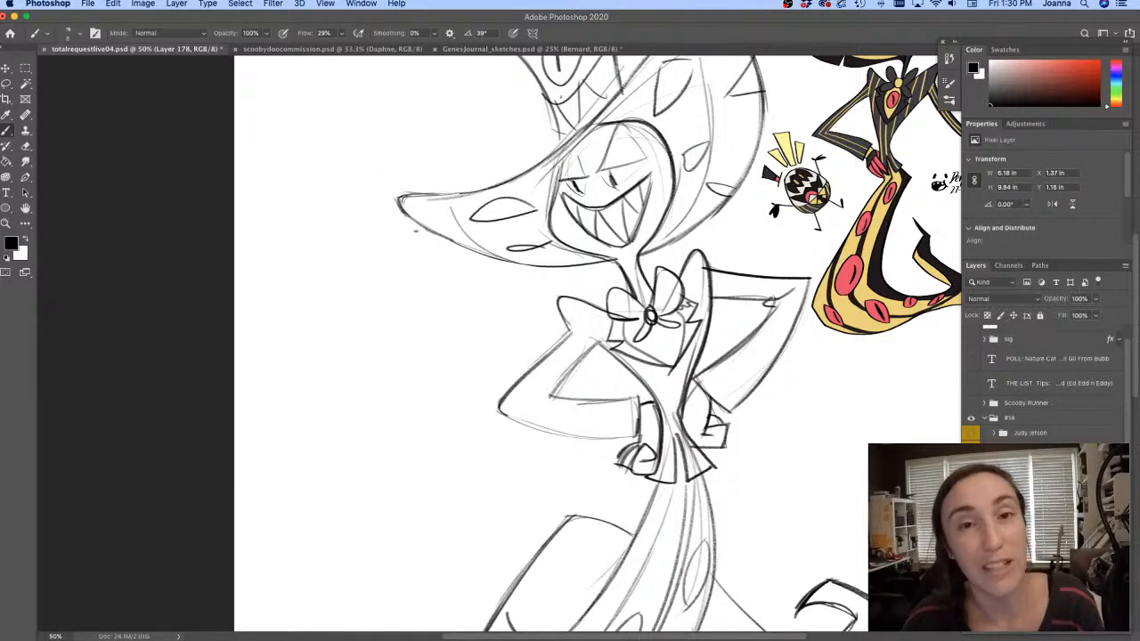
Clean up the stray lines at the base of the hat's crown and darken its edge down to the brim
mouse_move(425, 275)
mouse_down()
mouse_move(407, 382)
mouse_move(417, 402)
mouse_up()
key(e)
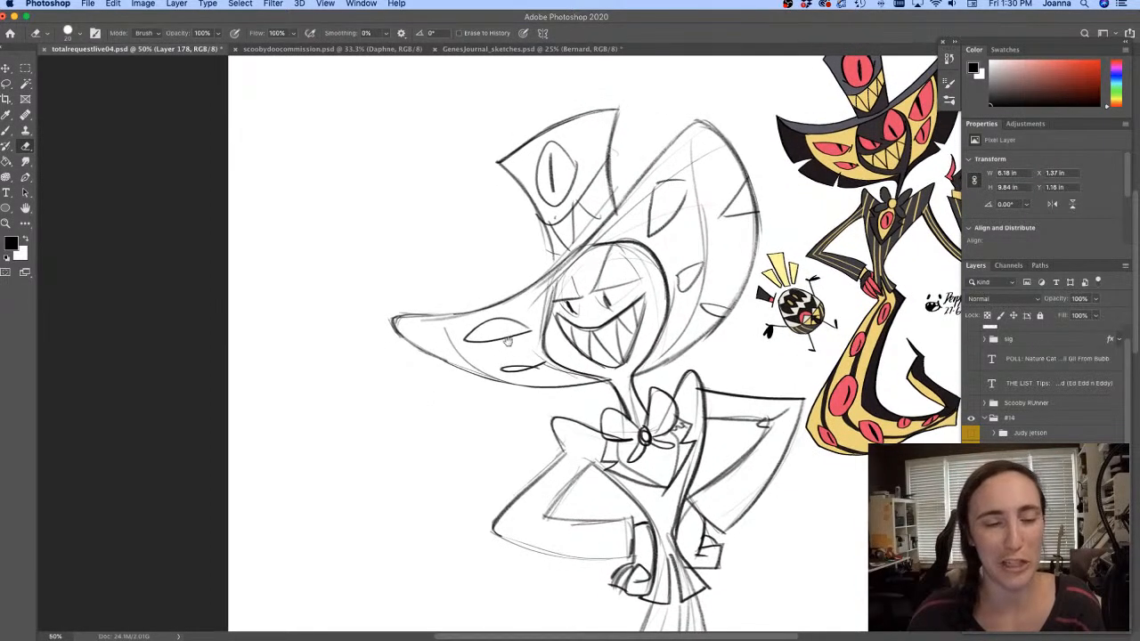
alt+super+click(510, 326)
super+click(517, 264)
click(517, 263)
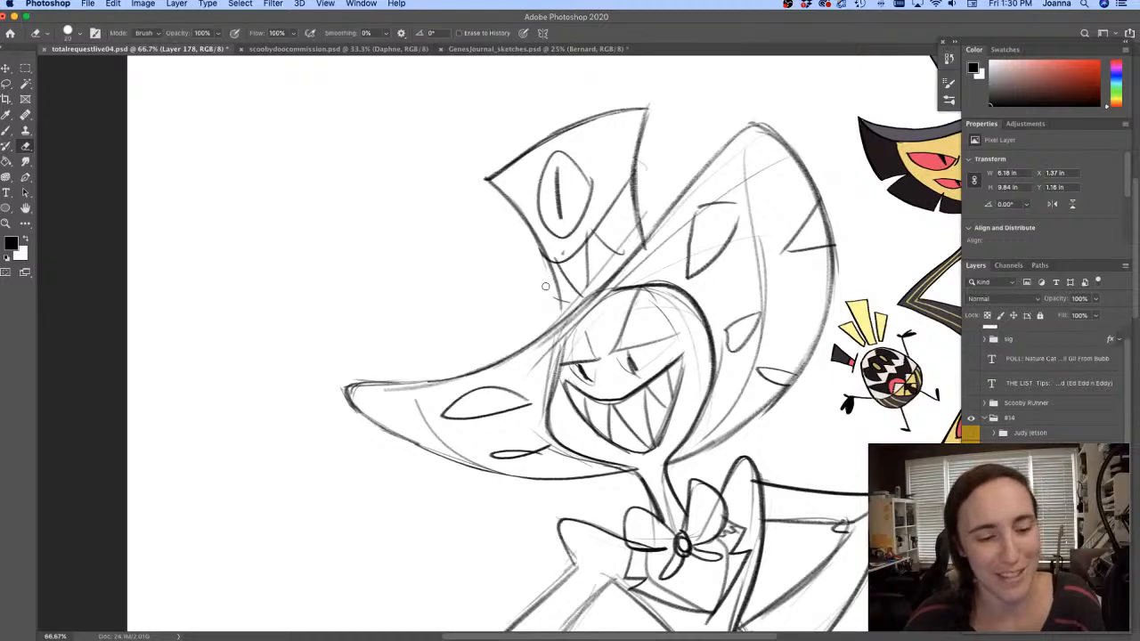
key(b)
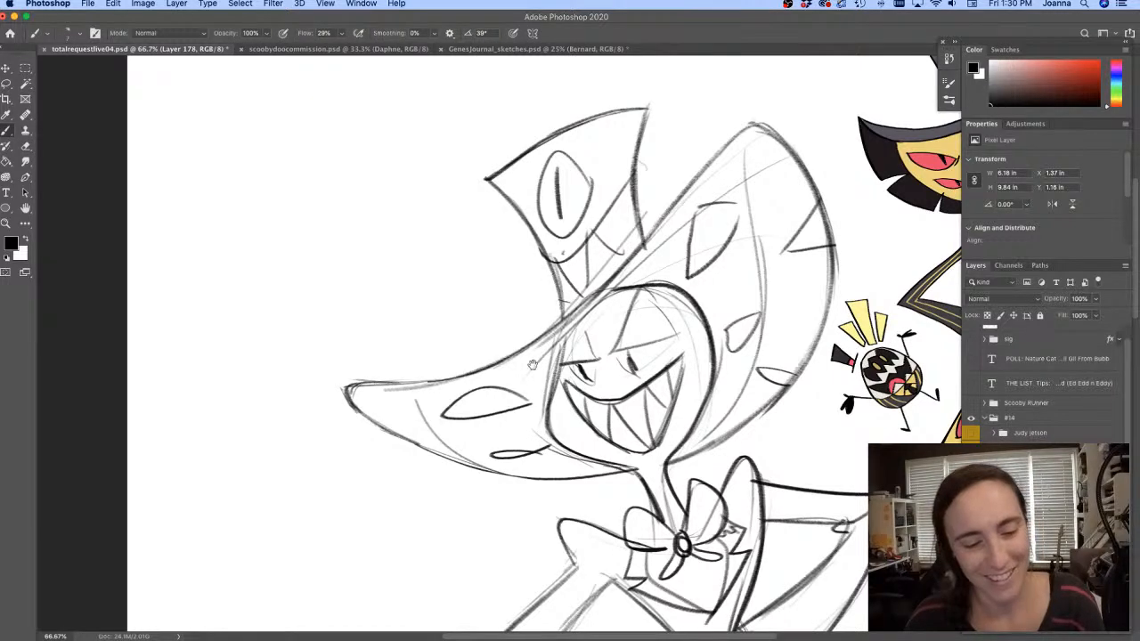
Select the empty areas around the figure and inside its bent arms with the Magic Wand, and invert the selection
drag(531, 364, 549, 291)
drag(524, 363, 483, 189)
alt+click(508, 277)
mouse_move(479, 377)
mouse_down()
mouse_move(493, 262)
mouse_move(464, 304)
mouse_up()
alt+click(485, 286)
key(w)
click(557, 304)
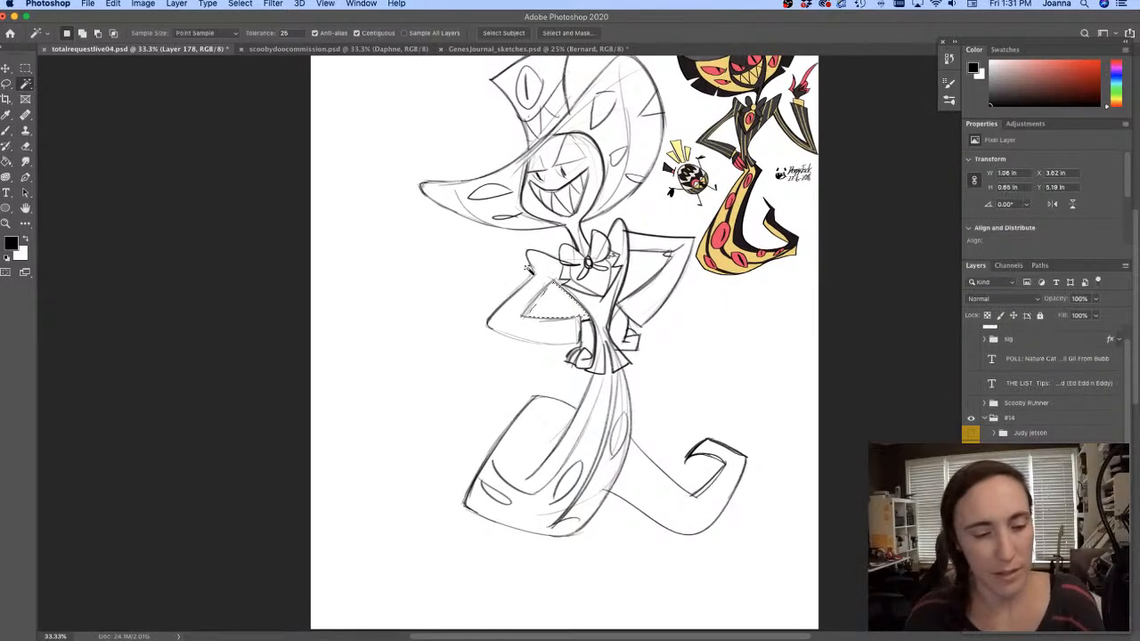
shift+click(645, 272)
click(423, 359)
drag(359, 300, 369, 333)
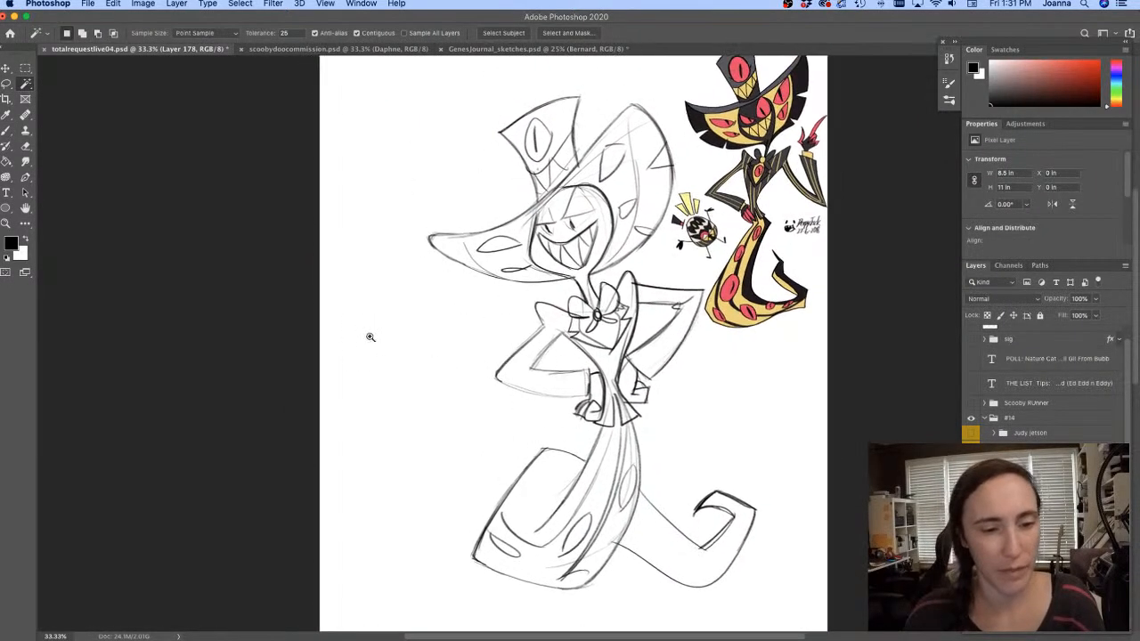
alt+click(365, 337)
key(super+shift+i)
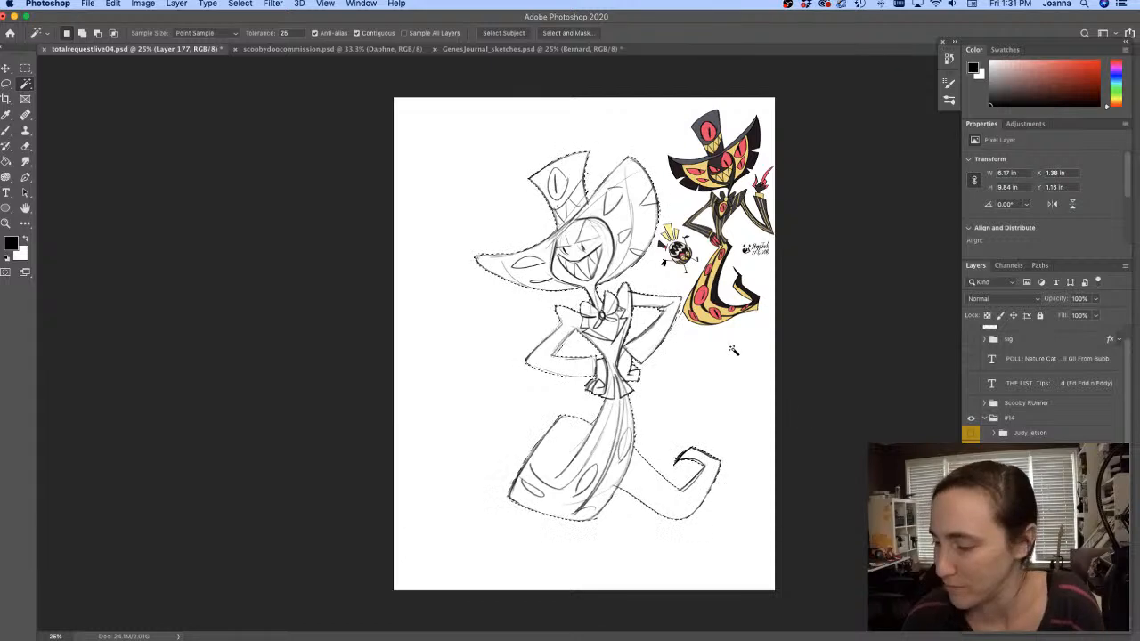
Sample the dark grey from the reference's top hat and fill the selected figure with it on a new layer
key(i)
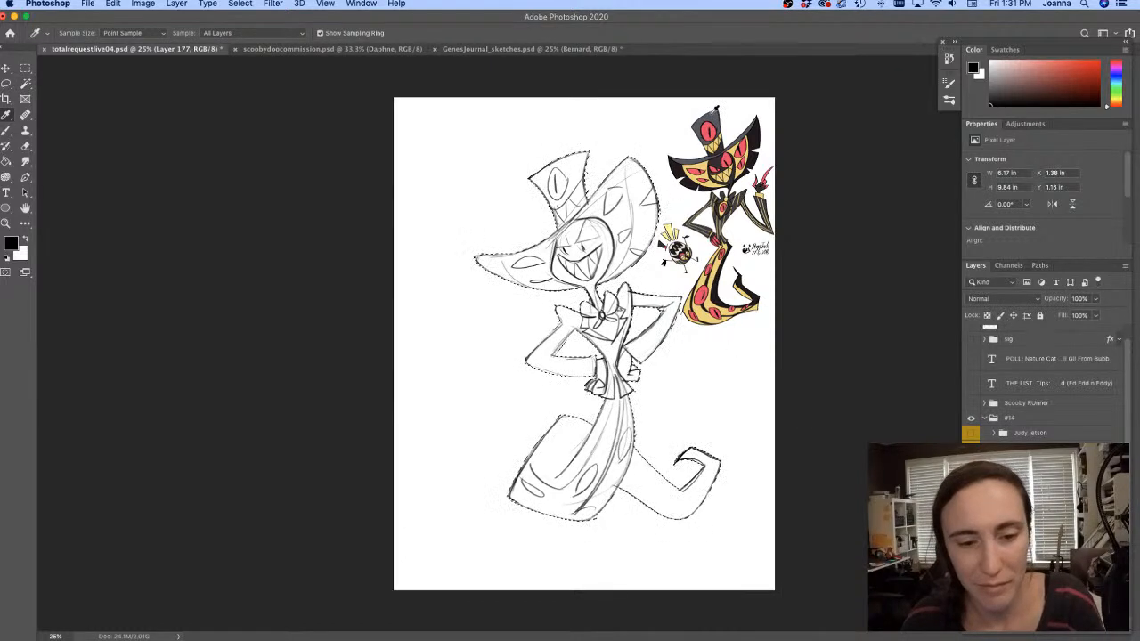
click(712, 114)
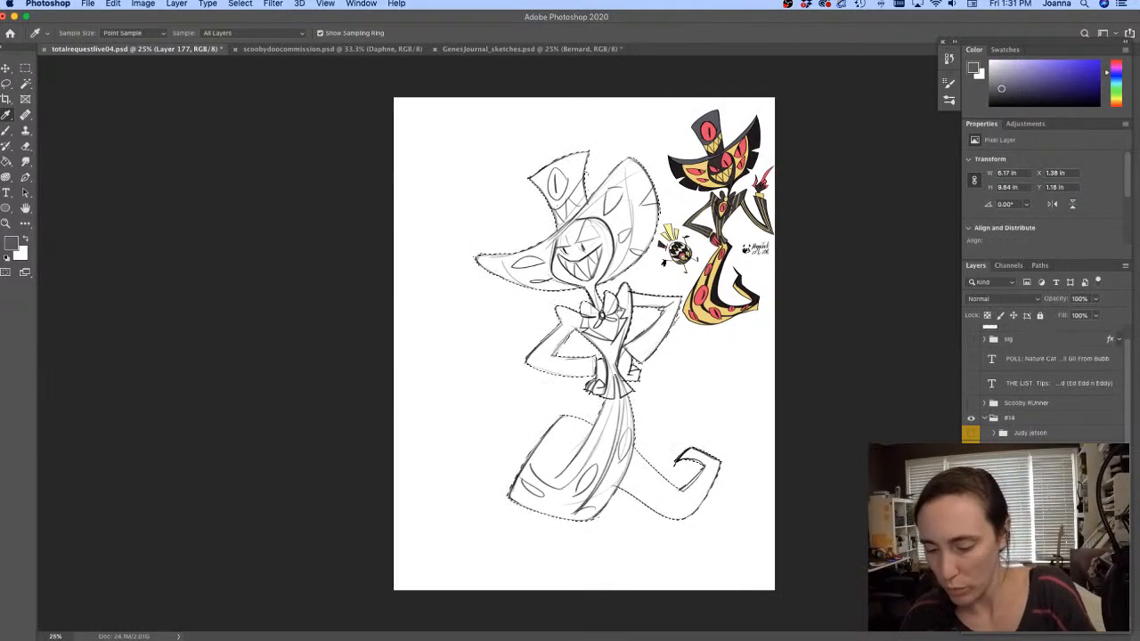
key(alt+shift+super+n)
key(g)
click(584, 259)
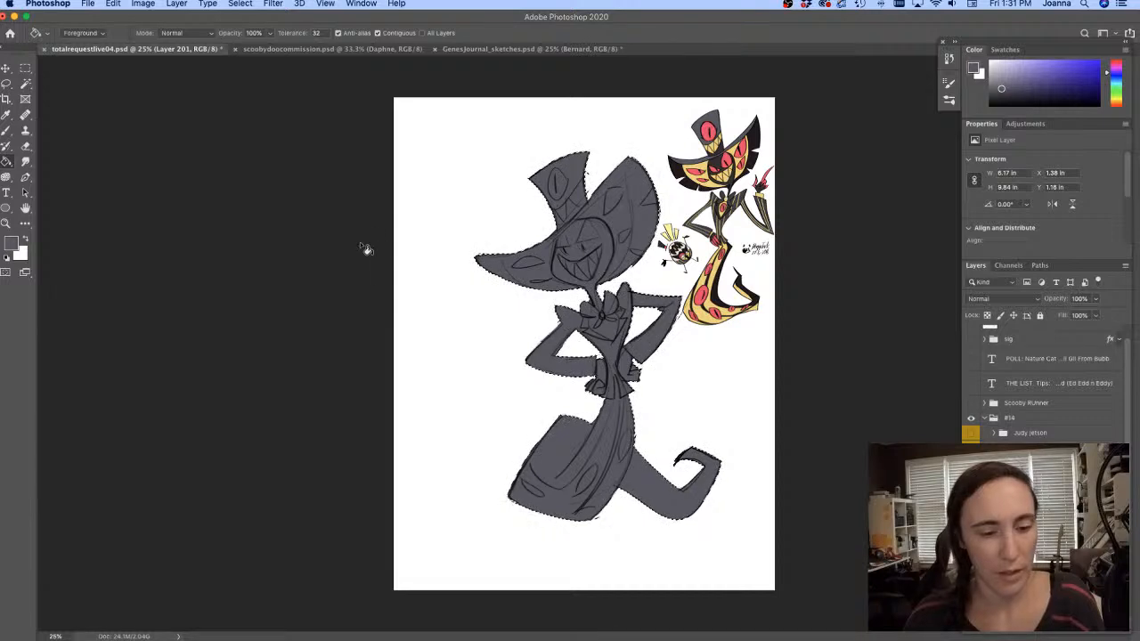
Clear the selection, make the woman's line sketch the active layer, and select her silhouette by inverting a Magic Wand selection of the background
key(super+d)
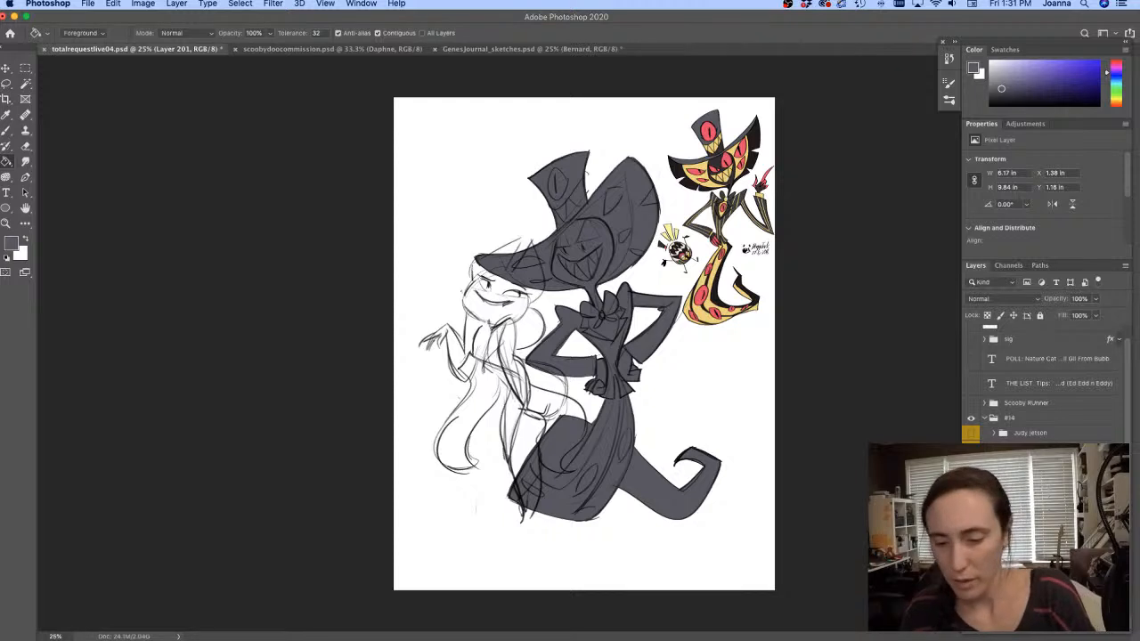
key(alt+shift+super+n)
click(1033, 535)
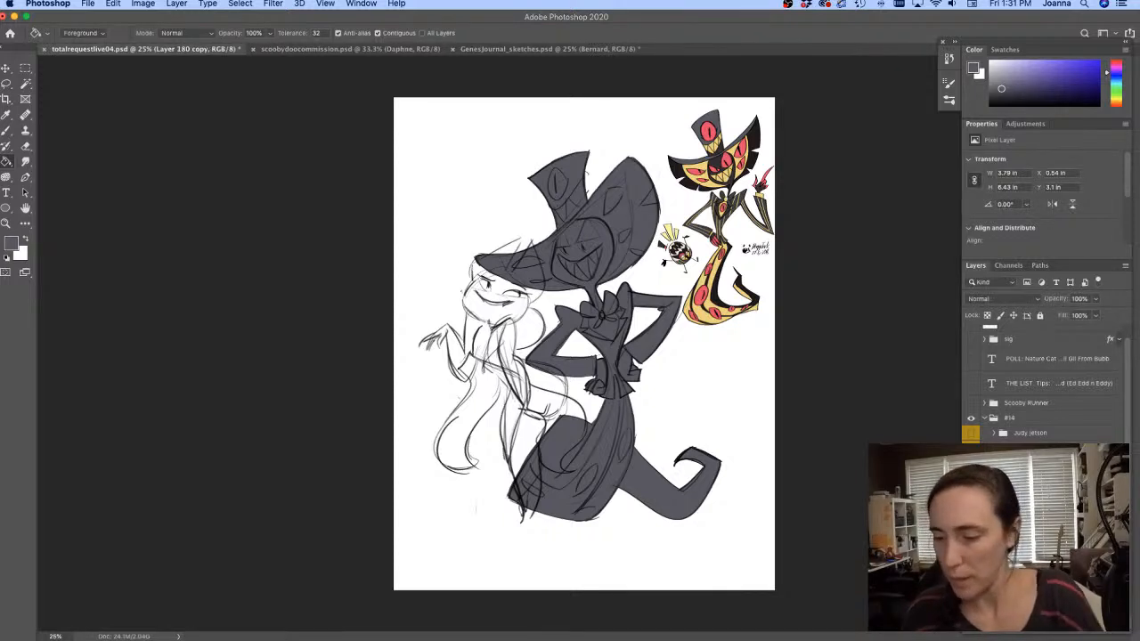
key(w)
click(433, 310)
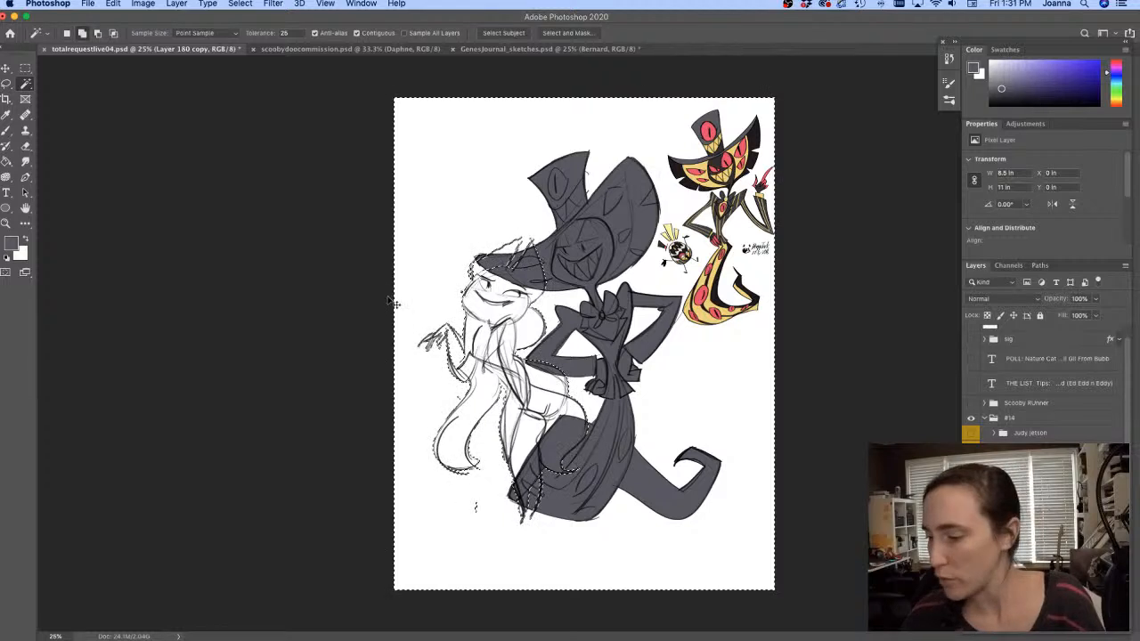
key(shift+super+i)
Choose a lighter grey, fill the woman's silhouette with it on a new layer, and deselect
click(11, 243)
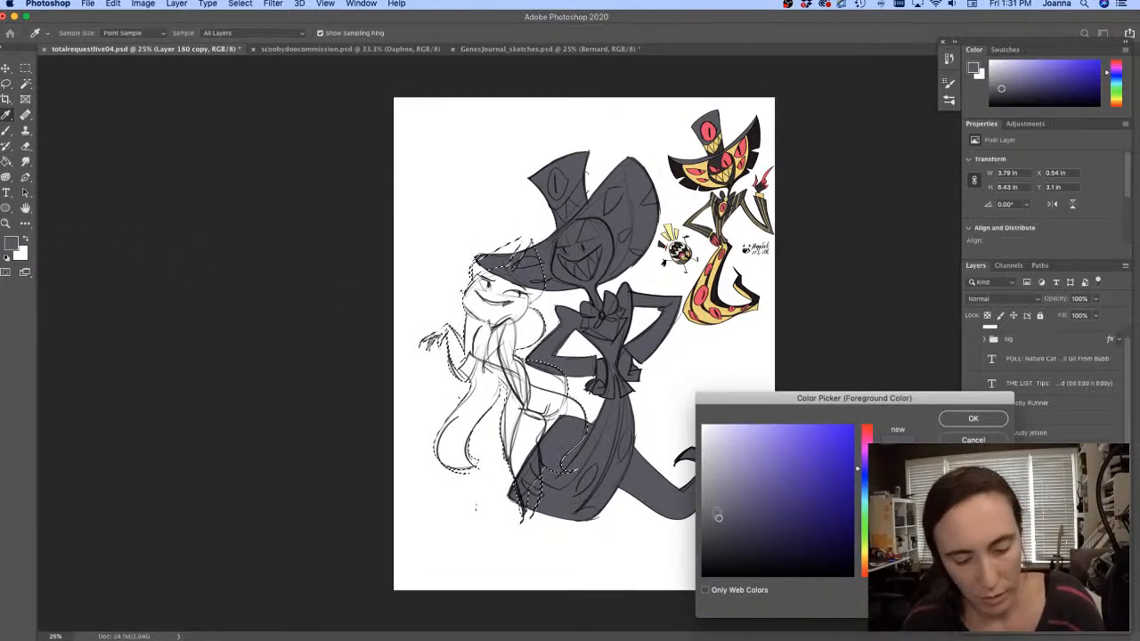
drag(716, 509, 711, 494)
click(964, 420)
key(shift+super+alt+n)
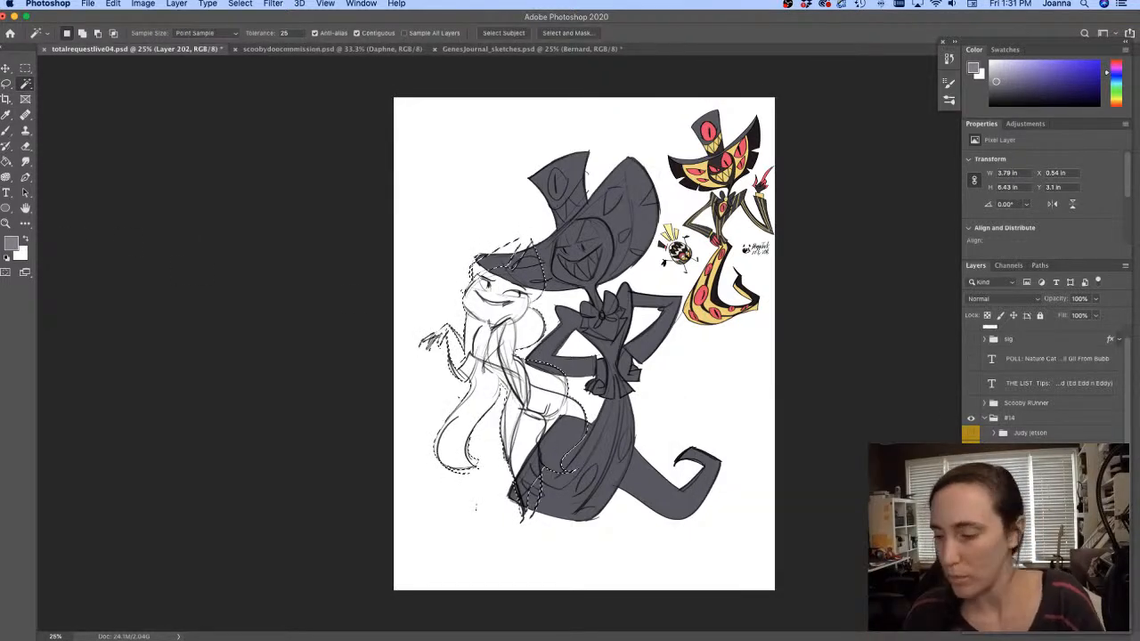
key(g)
key(alt+BackSpace)
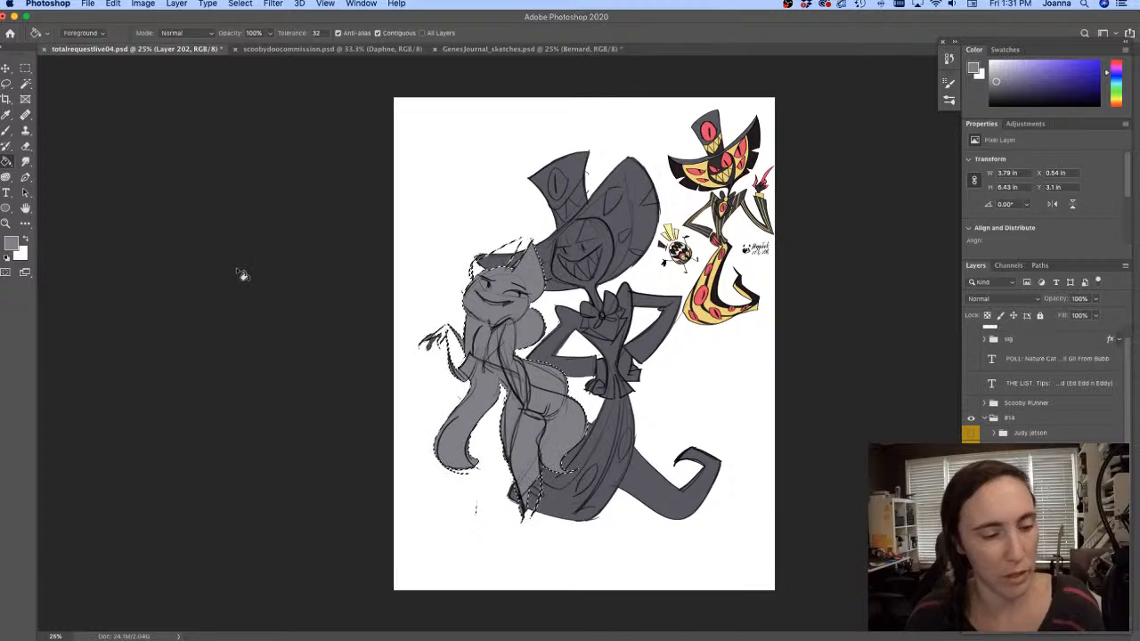
key(super+d)
Browse the megapack's Paintbox brushes and choose Kyle's Paintbox - Fat Fun Spongy for the Brush tool
key(b)
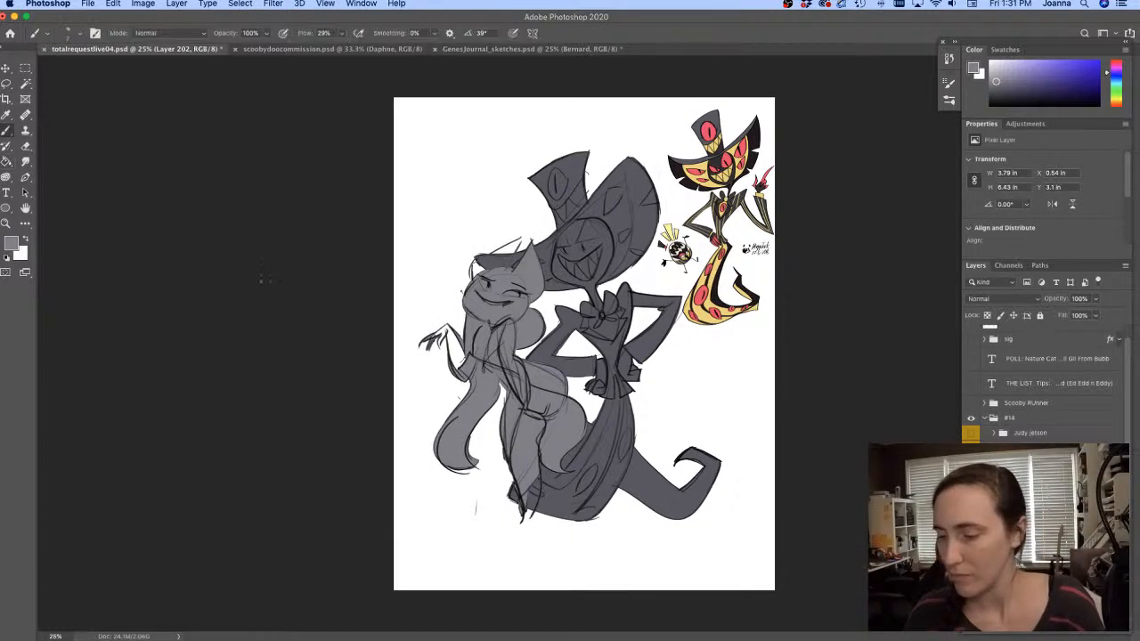
click(948, 99)
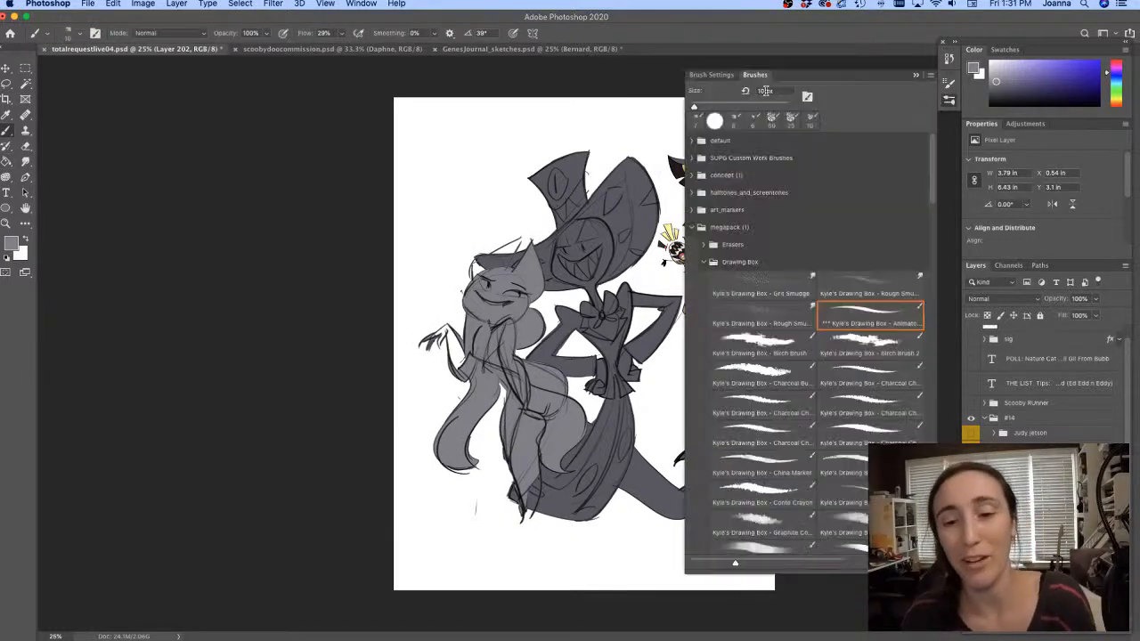
click(702, 263)
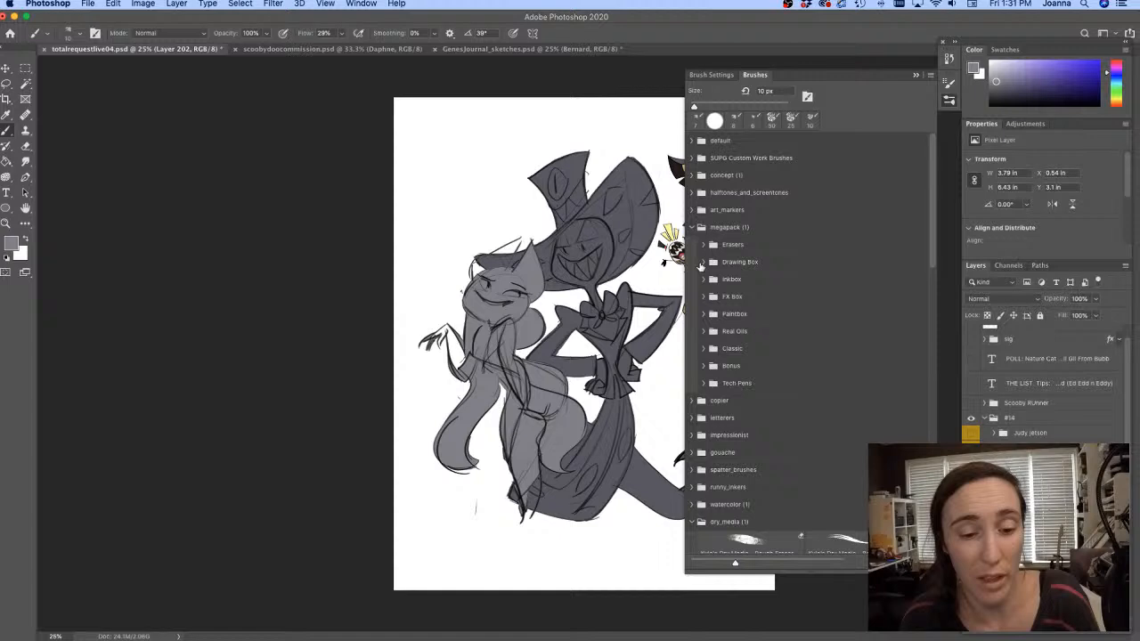
click(703, 314)
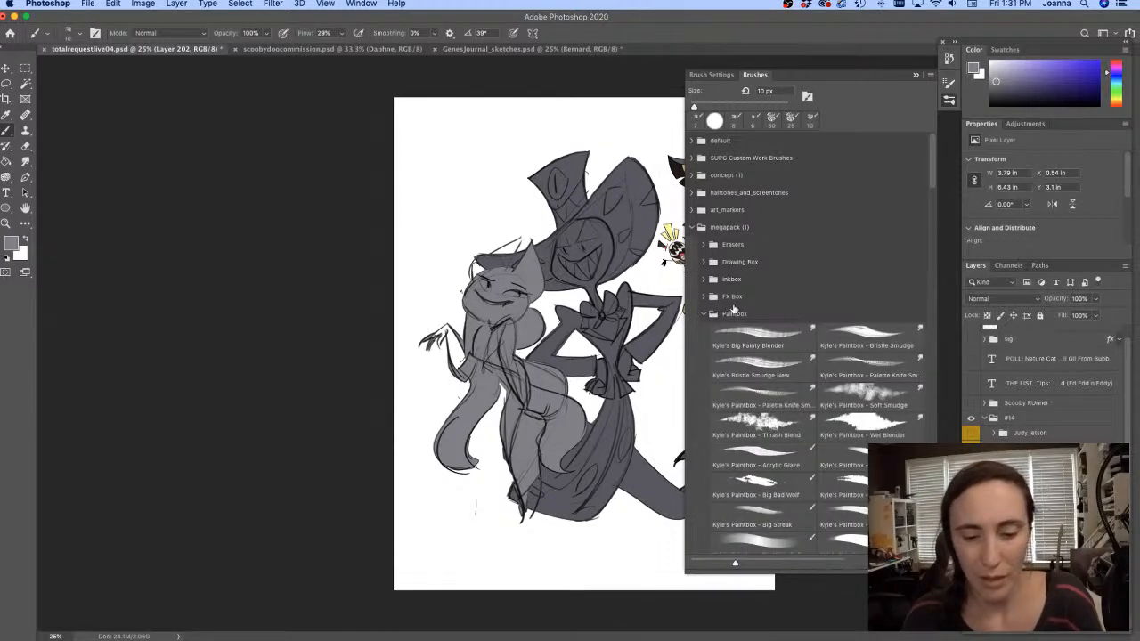
scroll(914, 185, down, 3)
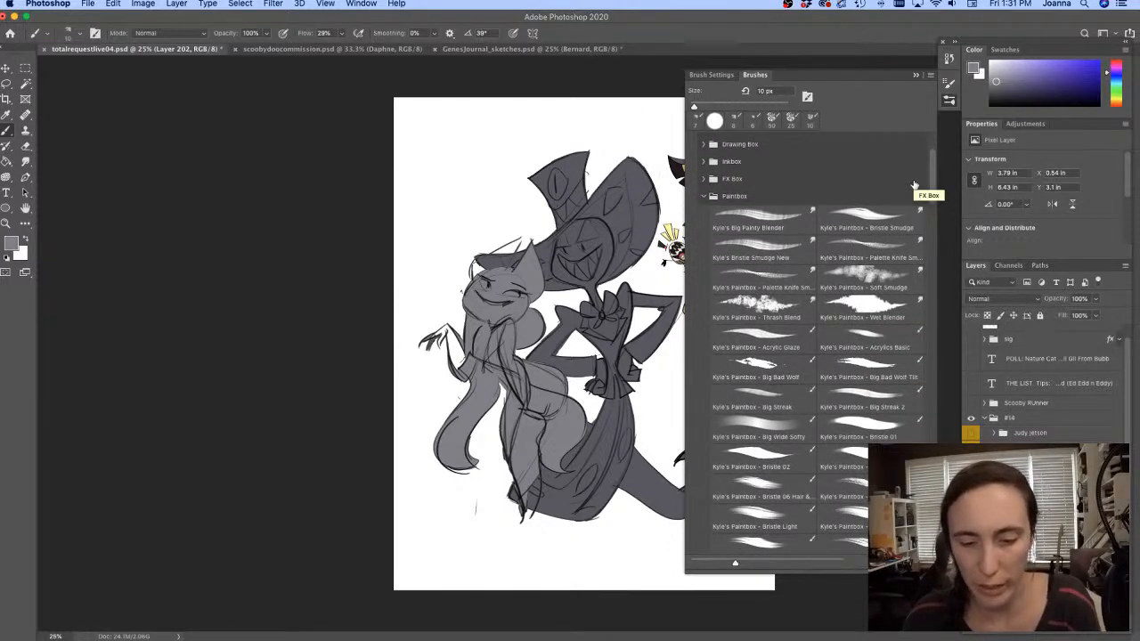
click(801, 257)
click(806, 285)
click(807, 301)
scroll(802, 312, down, 5)
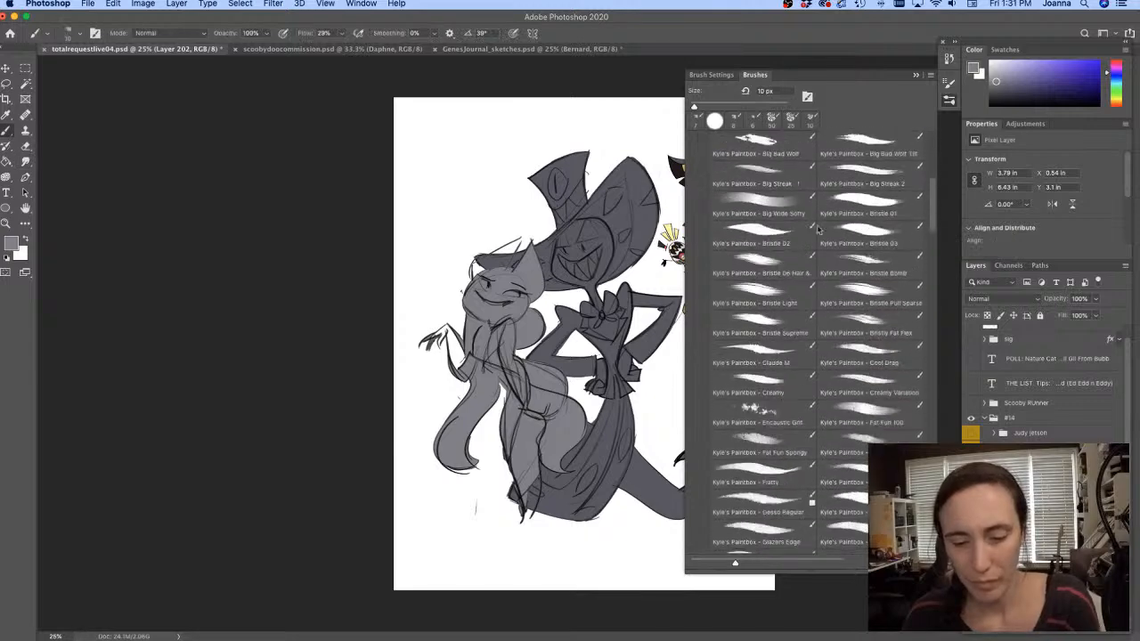
click(782, 222)
scroll(775, 214, up, 4)
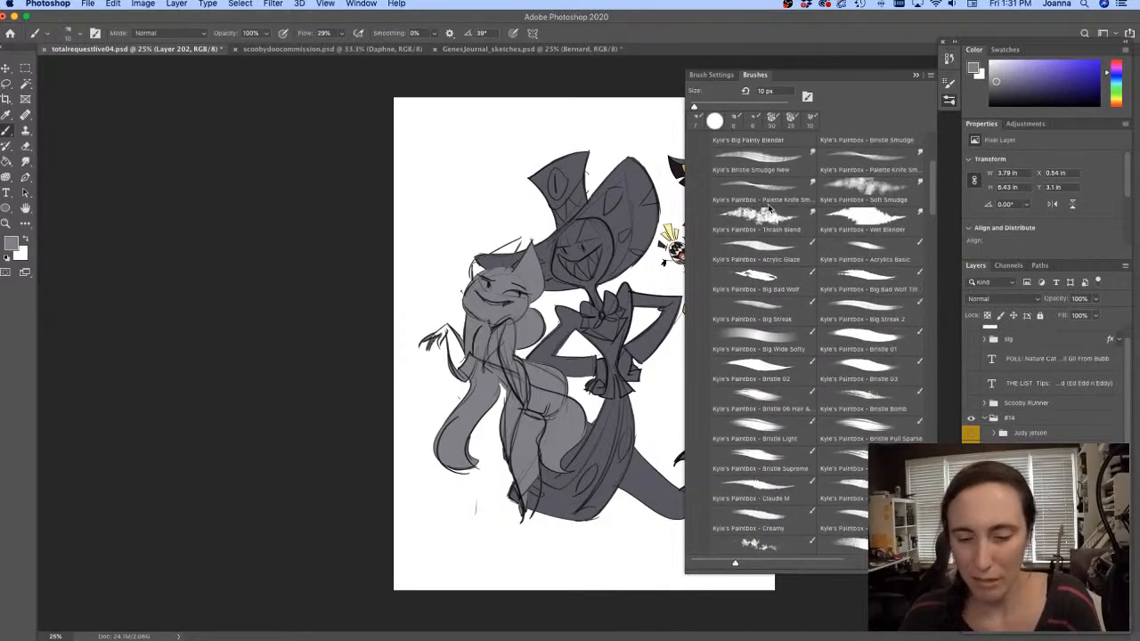
scroll(768, 204, down, 3)
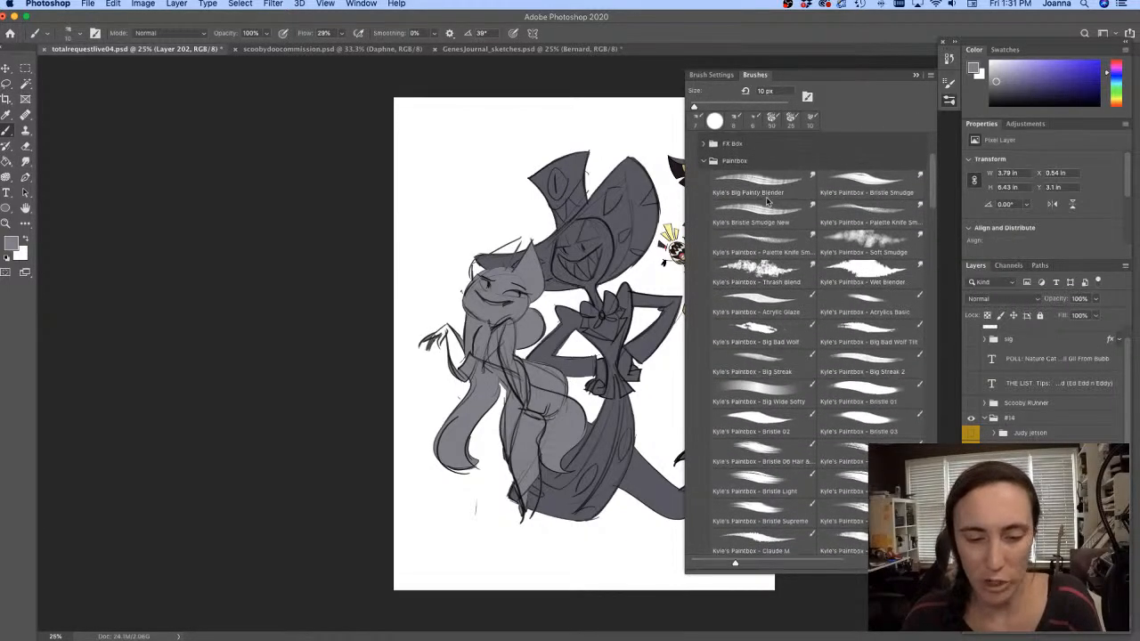
scroll(762, 209, up, 4)
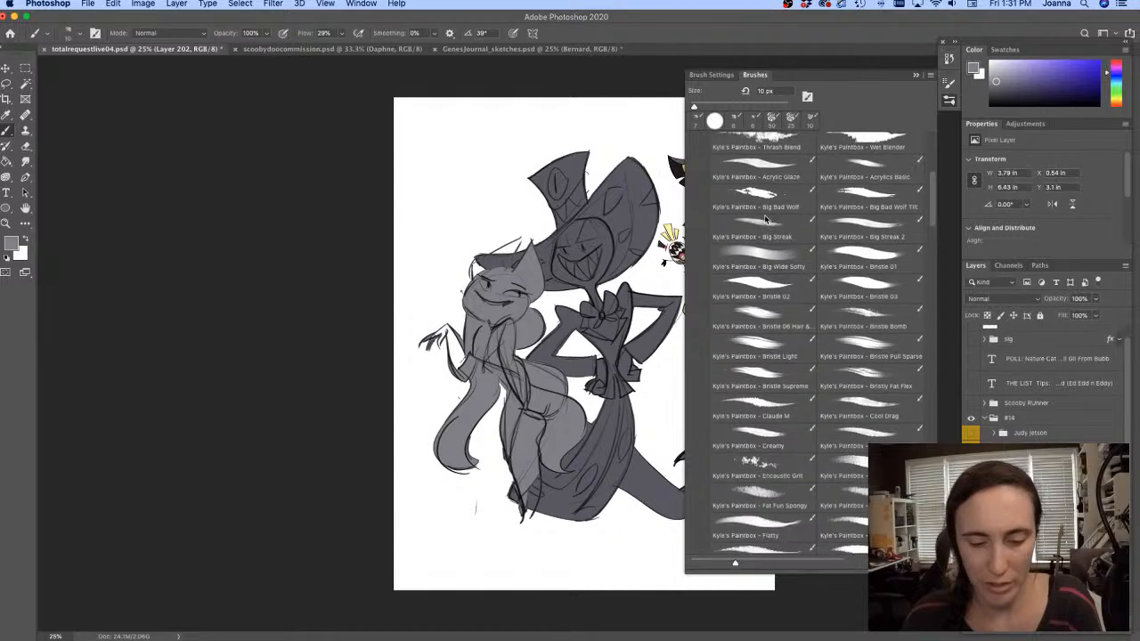
scroll(754, 205, down, 4)
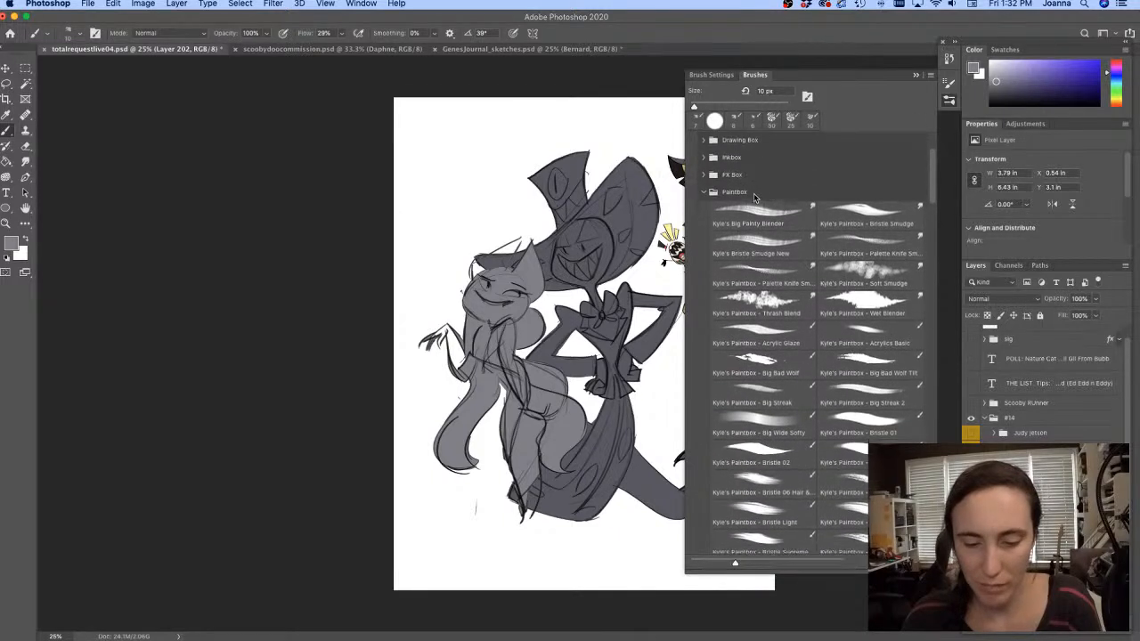
scroll(758, 217, down, 2)
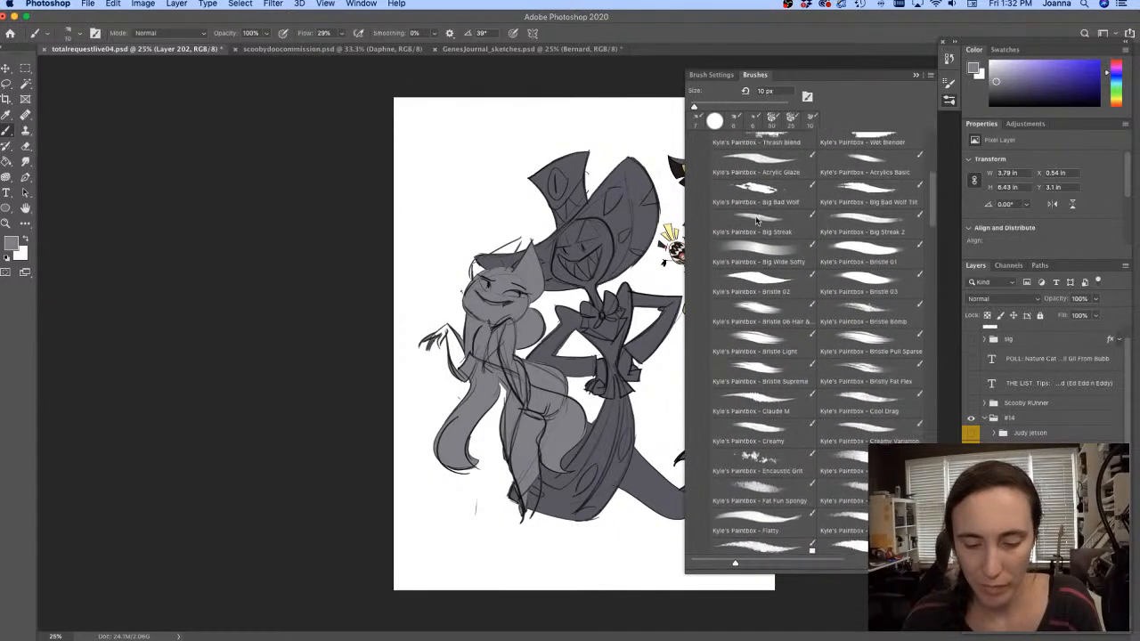
click(759, 463)
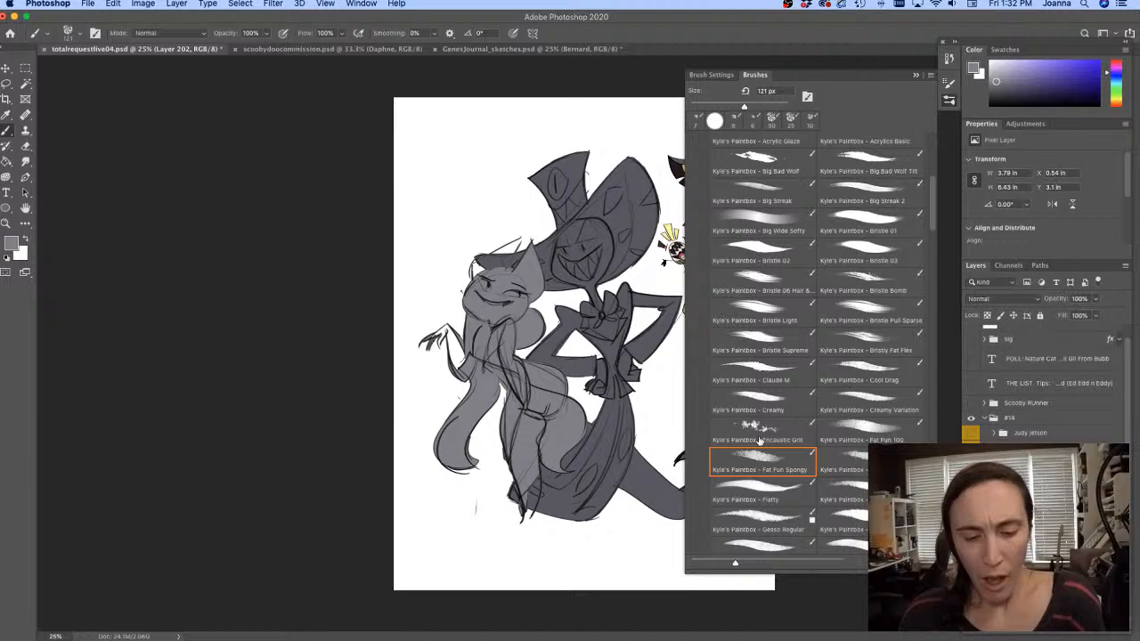
click(948, 100)
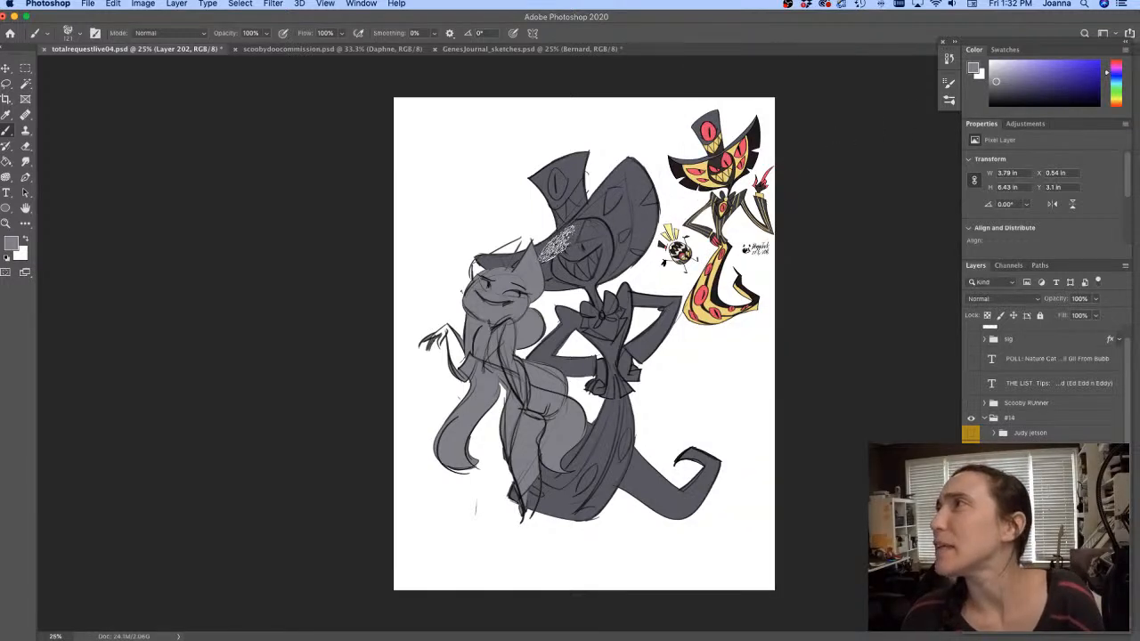
key(shift+Tab)
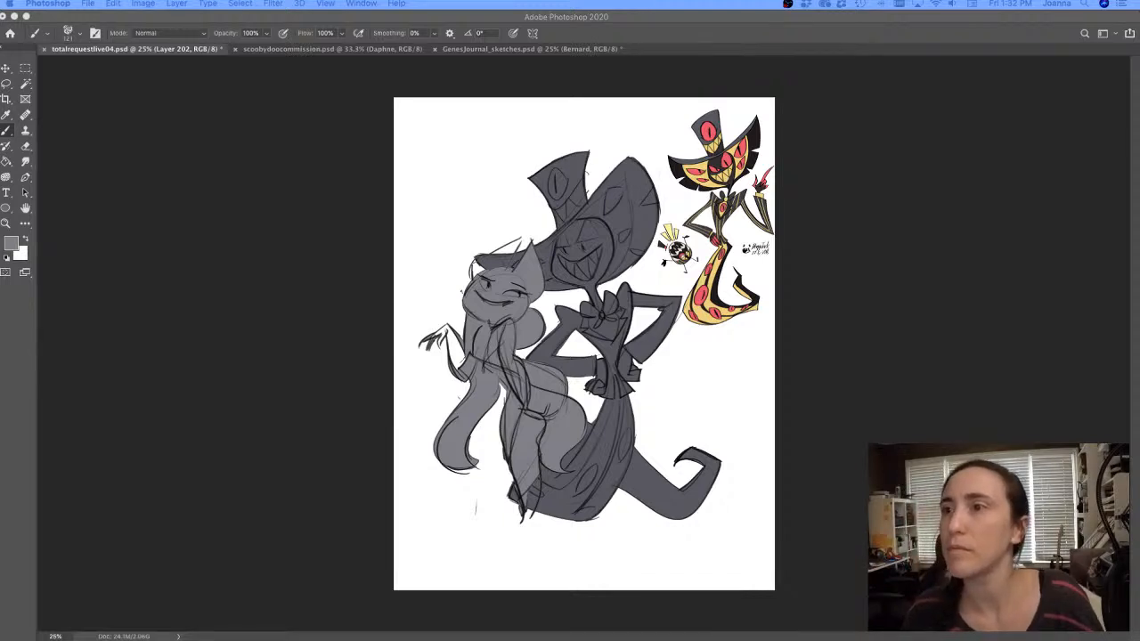
key(Tab)
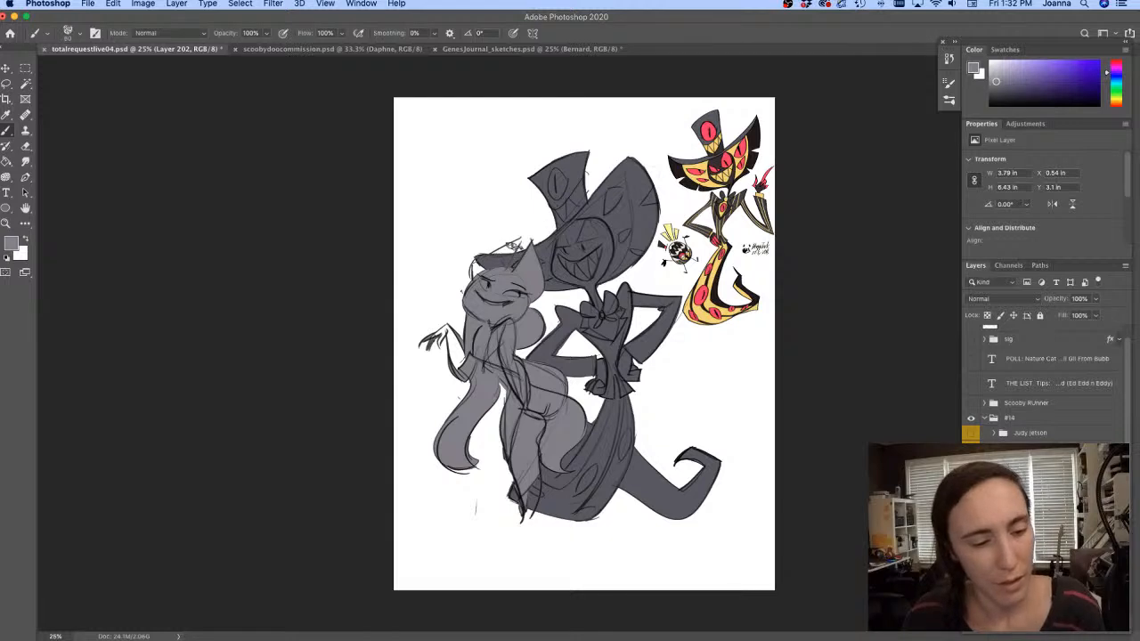
Paint the missing grey into the woman's ear and hair top, raised hand and forearm, and lower leg with a smaller brush
key(bracketleft)
key(bracketleft)
key(bracketleft)
key(bracketleft)
mouse_move(513, 248)
mouse_down()
mouse_move(496, 273)
mouse_move(516, 239)
mouse_move(485, 268)
mouse_up()
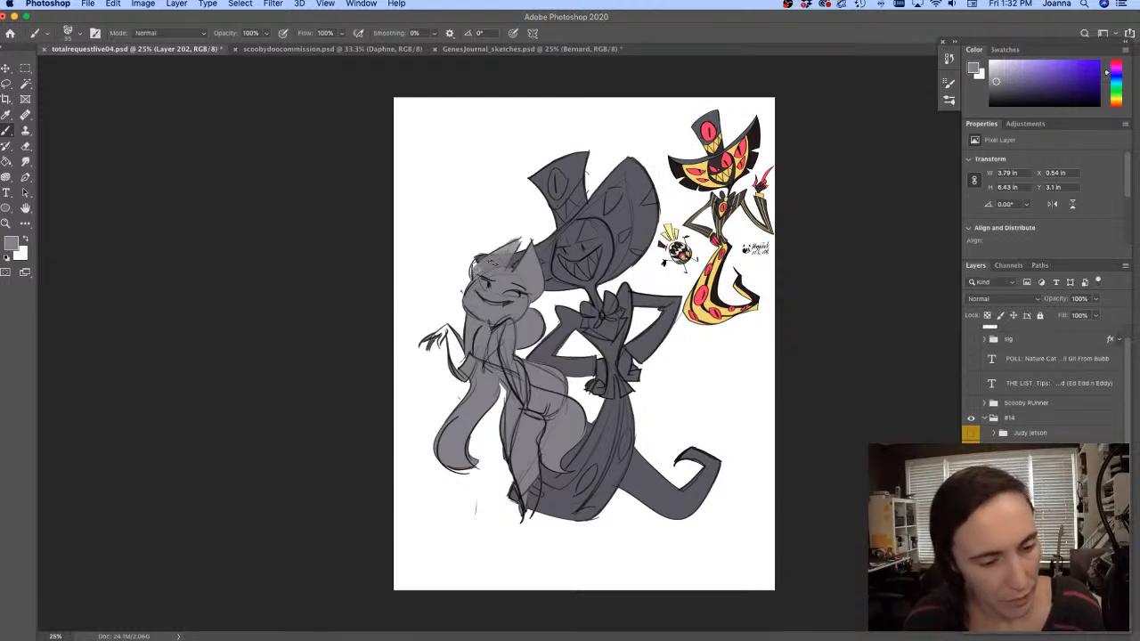
mouse_move(447, 330)
mouse_down()
mouse_move(462, 368)
mouse_move(452, 343)
mouse_move(456, 358)
mouse_up()
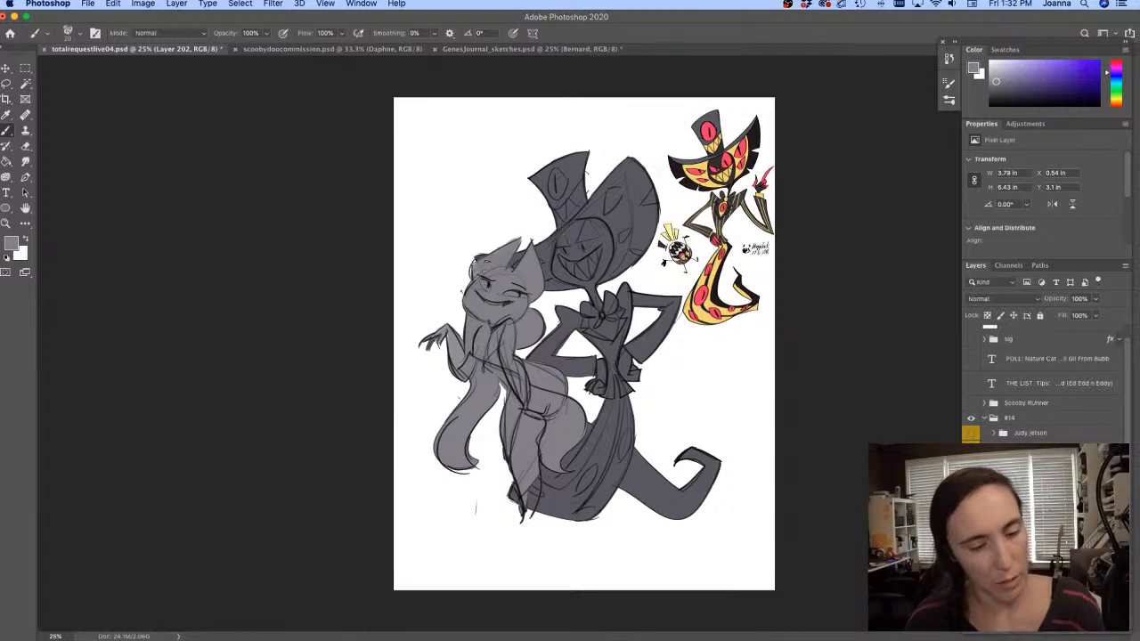
mouse_move(533, 469)
mouse_down()
mouse_move(535, 512)
mouse_move(528, 491)
mouse_up()
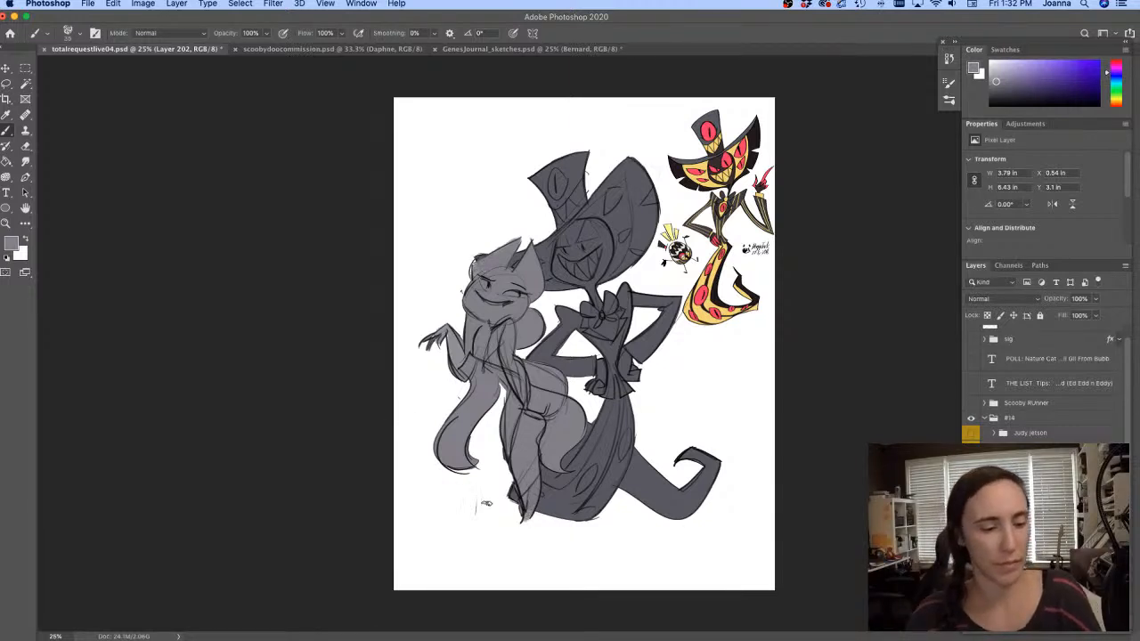
Isolate the stray mark below the woman's hair with a lasso selection on her line sketch layer
super+click(527, 392)
key(e)
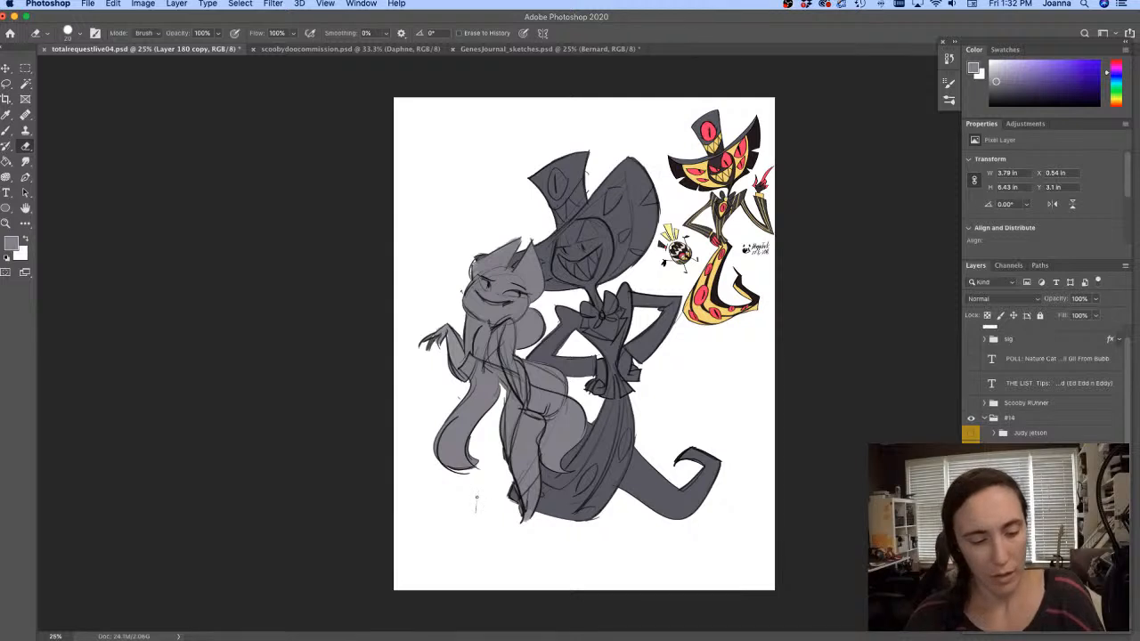
key(l)
mouse_move(484, 480)
mouse_down()
mouse_move(465, 518)
mouse_move(436, 490)
mouse_up()
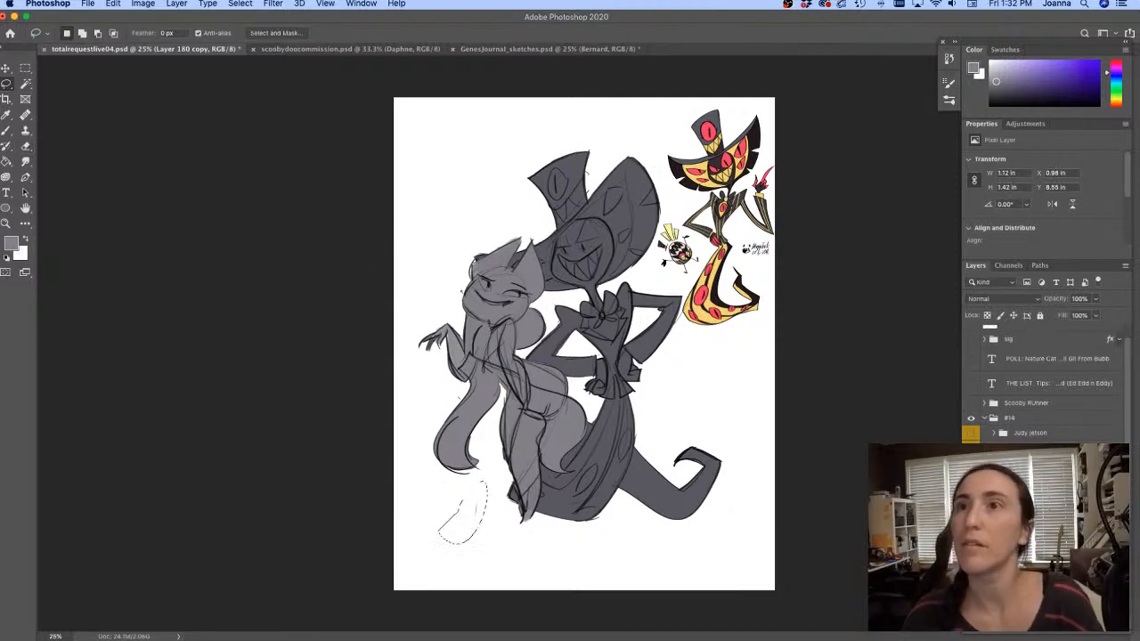
key(Tab)
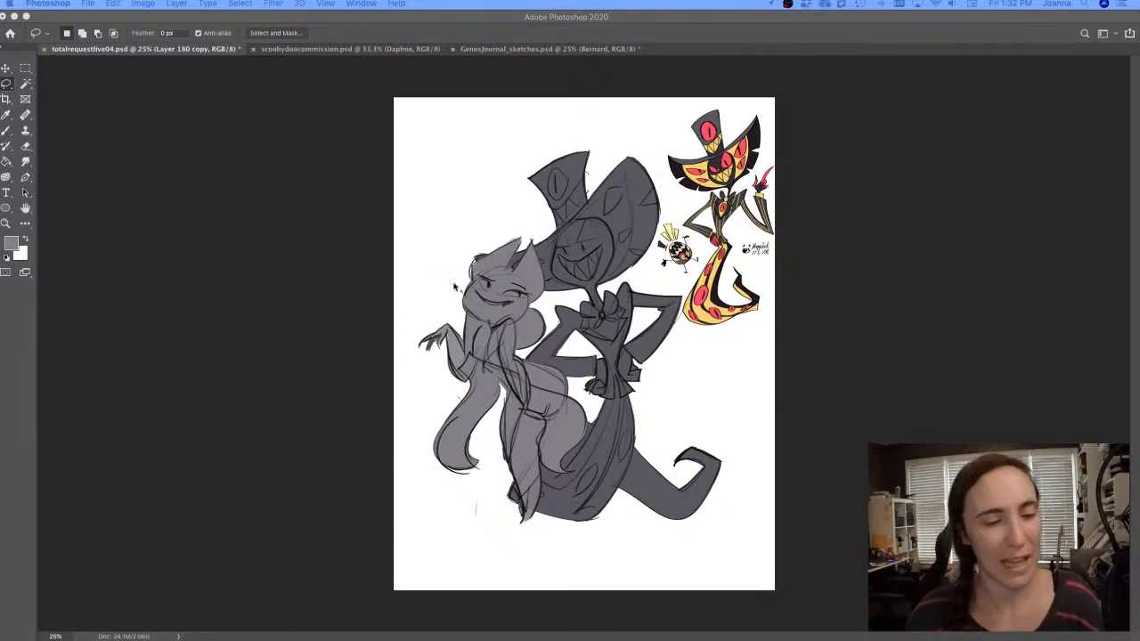
Check the grey fill without the line sketch, and remove the stray specks beside the woman's cheek and below her hair from the fill layer
click(452, 286)
click(971, 530)
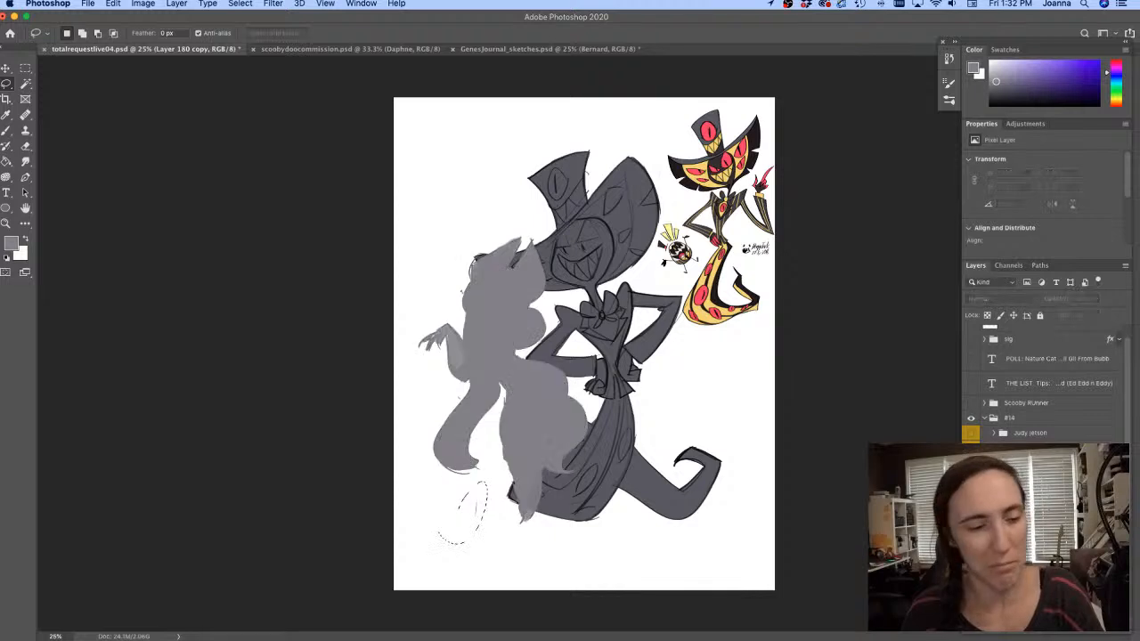
click(971, 530)
click(1024, 535)
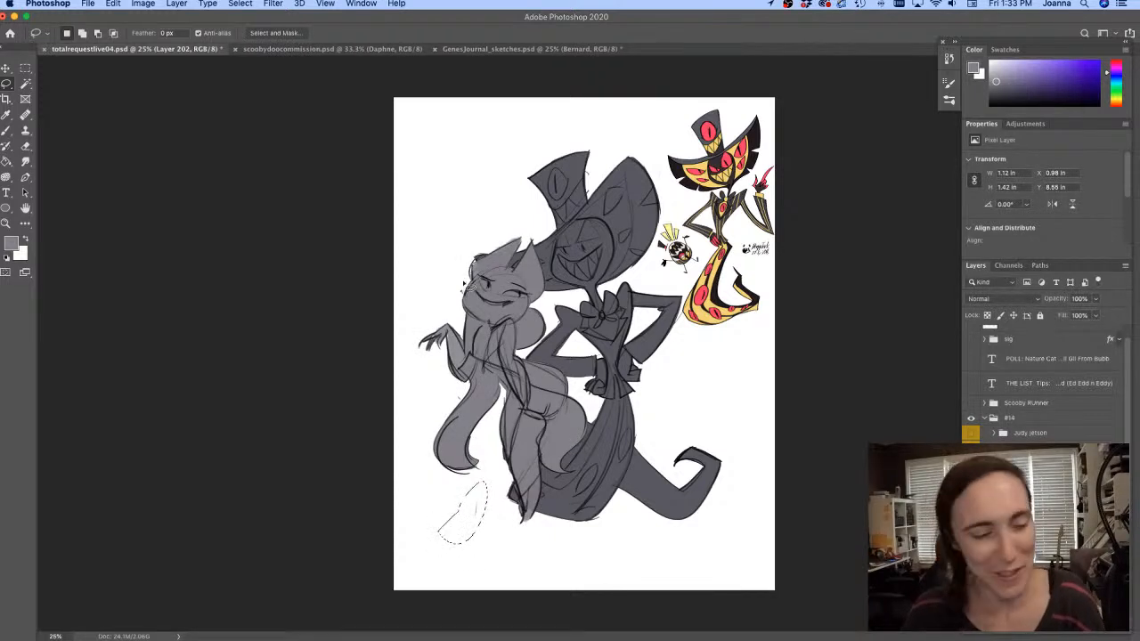
drag(470, 286, 454, 308)
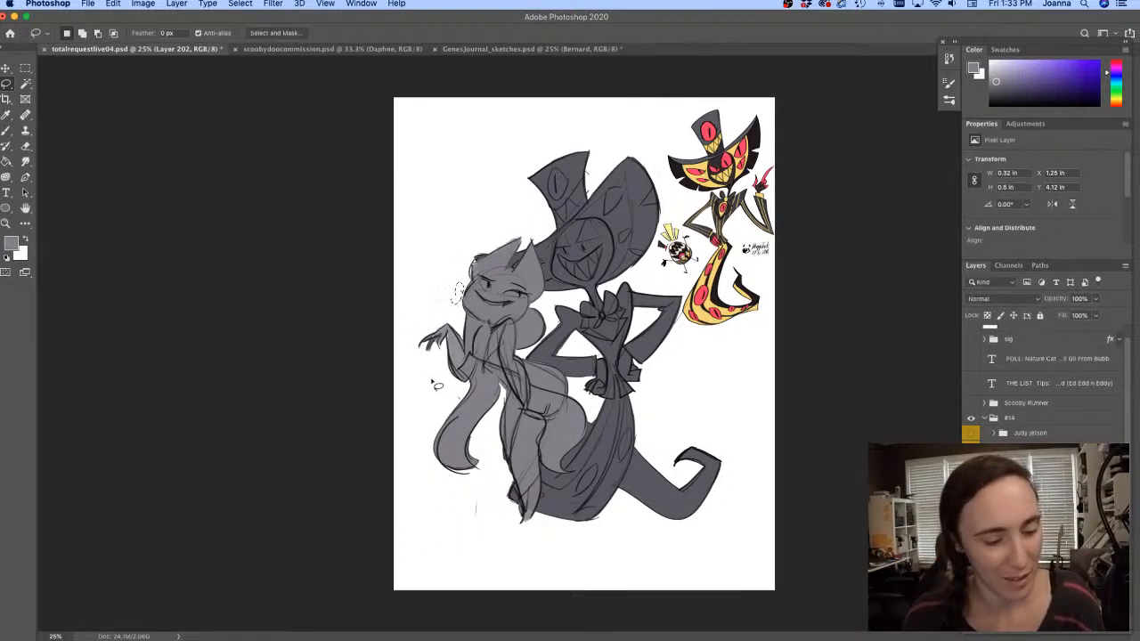
click(460, 512)
drag(477, 535, 474, 531)
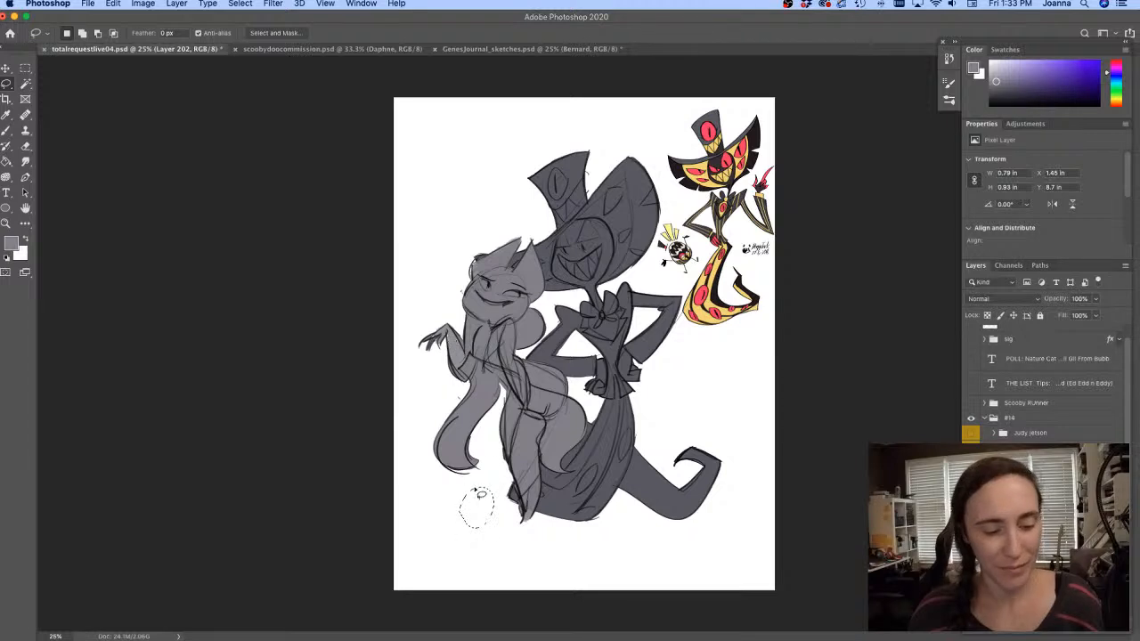
click(478, 499)
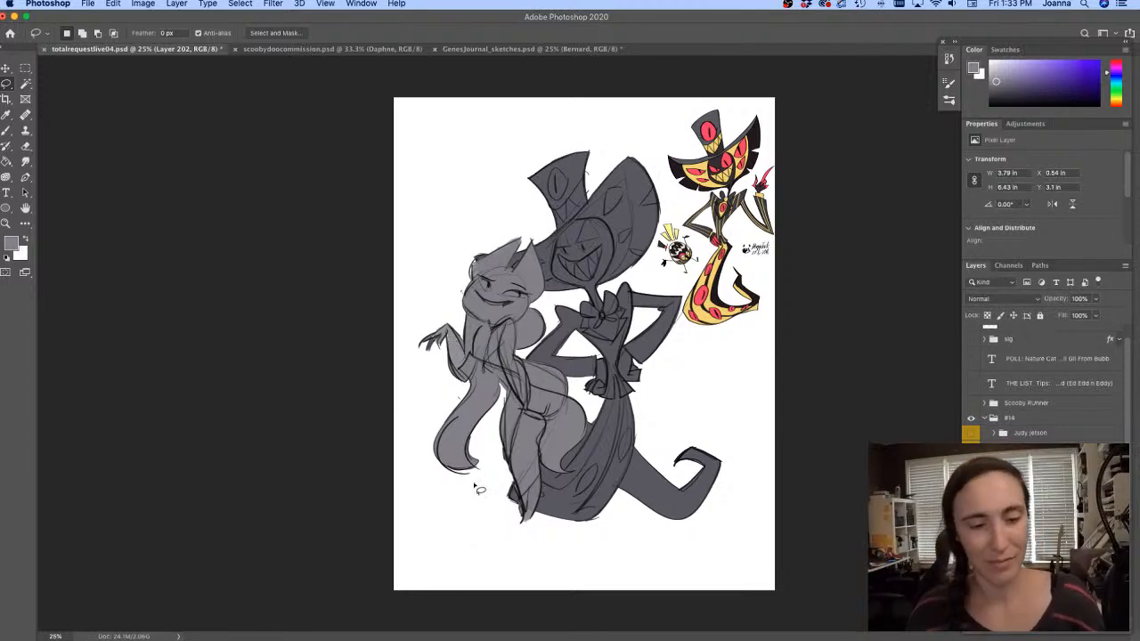
key(Delete)
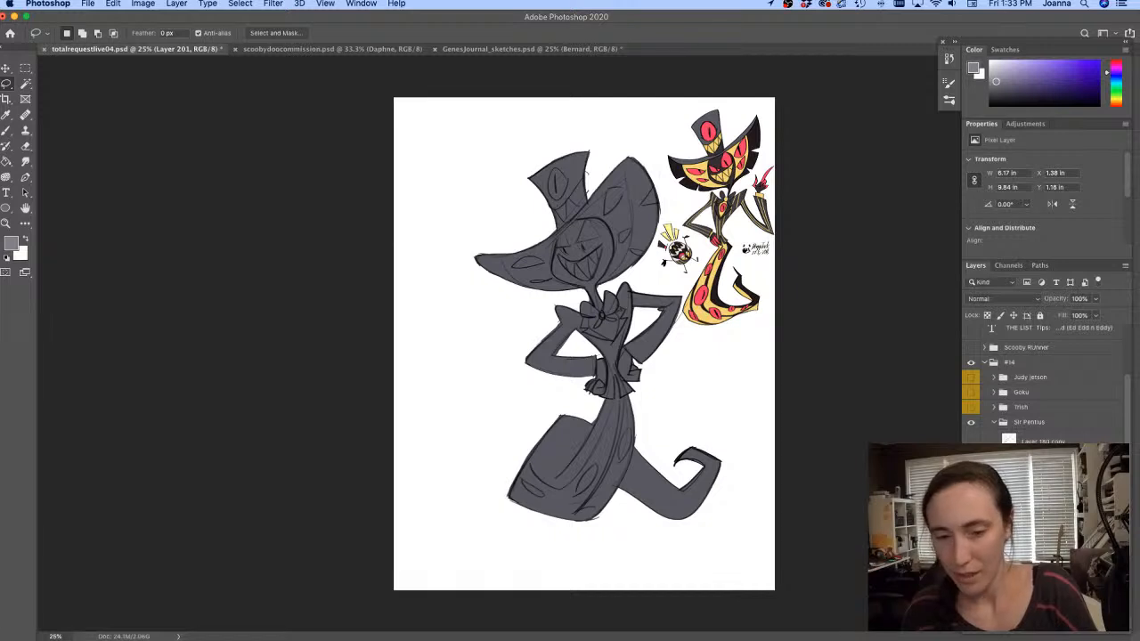
Sample the reference's yellow, lock the fill layer's transparent pixels, and paint the hat band and the hood's inner areas around the face
key(i)
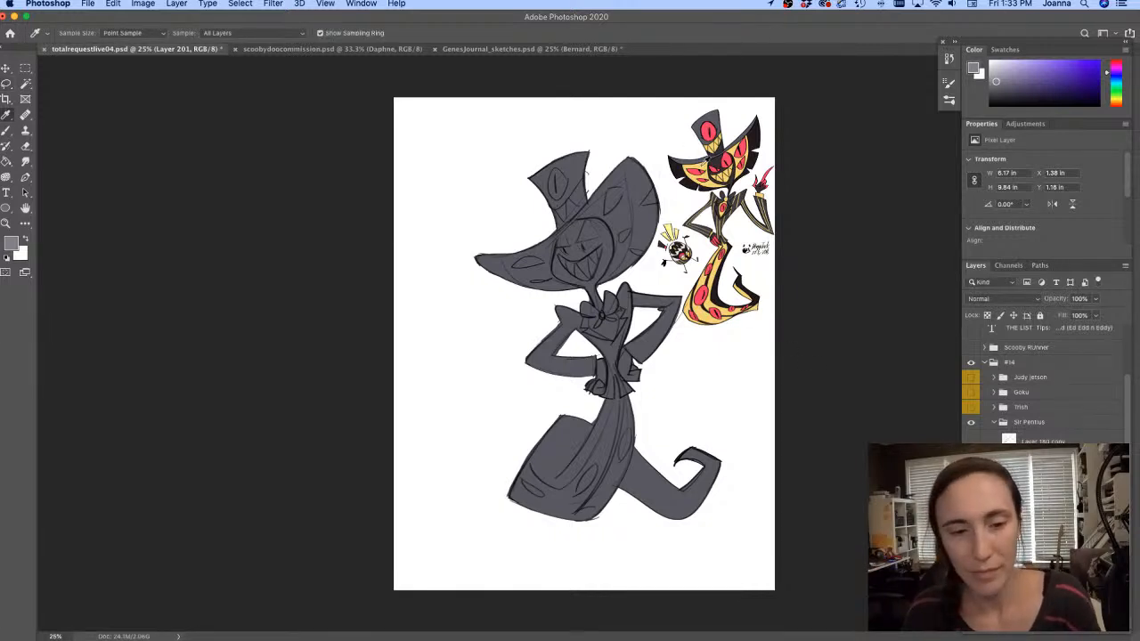
click(701, 165)
key(b)
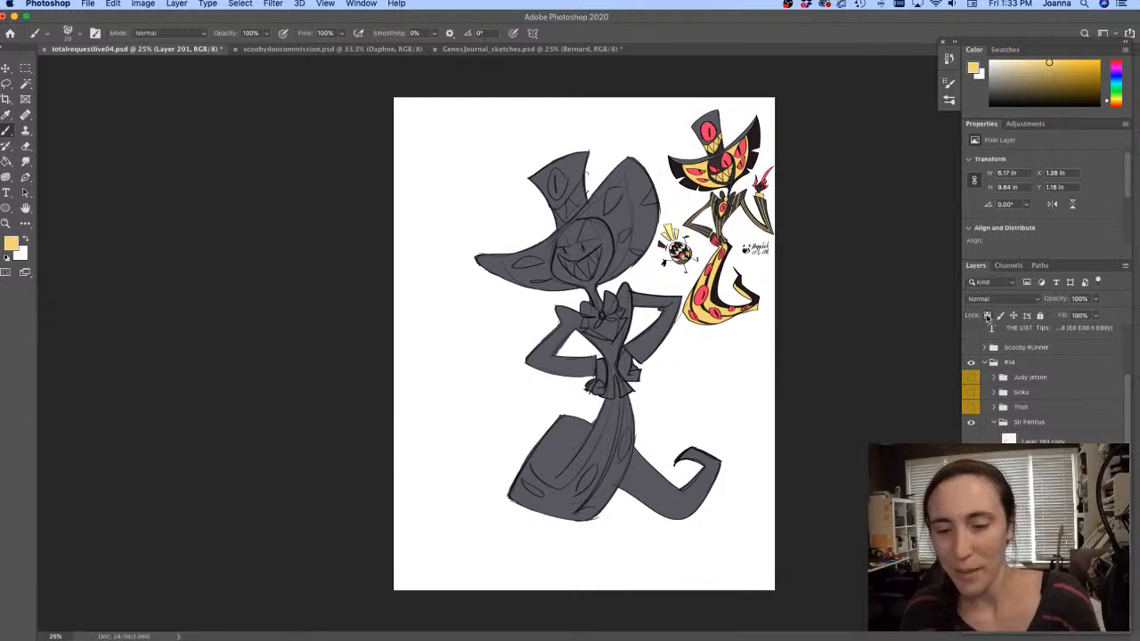
drag(583, 187, 555, 225)
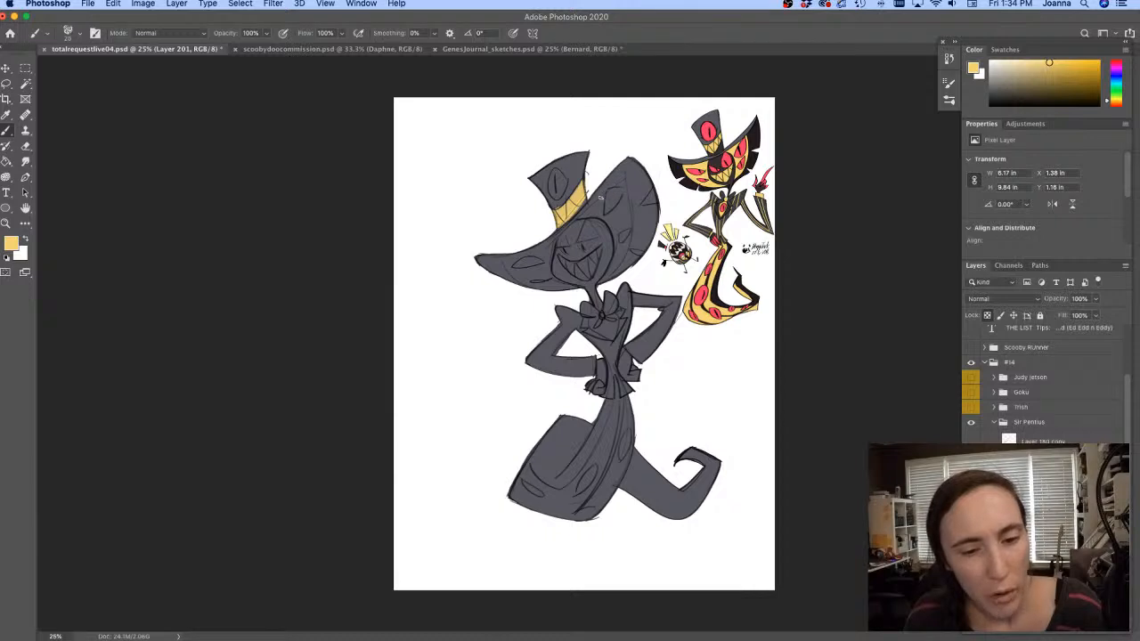
mouse_move(603, 201)
mouse_down()
mouse_move(613, 187)
mouse_move(597, 210)
mouse_move(627, 233)
mouse_move(614, 268)
mouse_move(617, 221)
mouse_move(621, 250)
mouse_up()
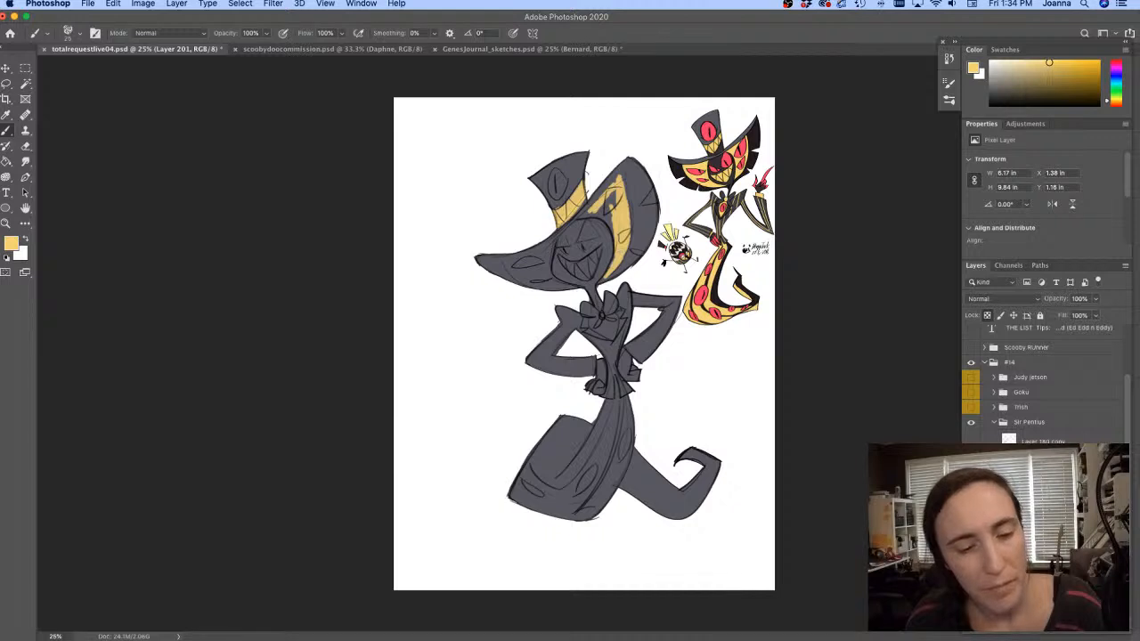
mouse_move(593, 210)
mouse_down()
mouse_move(602, 203)
mouse_move(608, 230)
mouse_move(605, 193)
mouse_move(615, 205)
mouse_up()
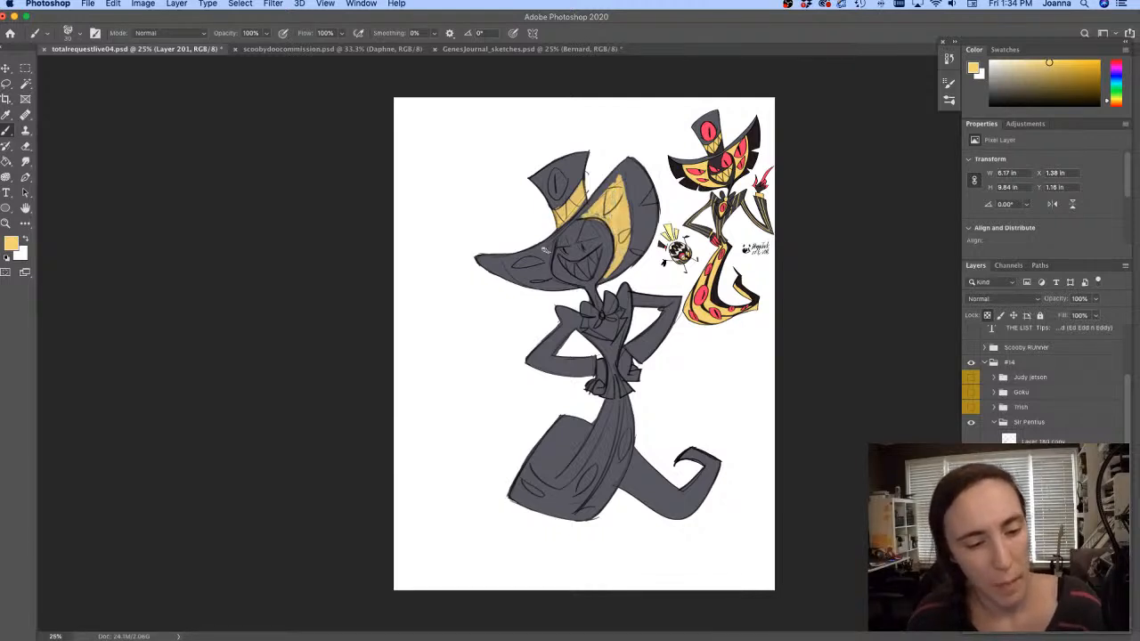
mouse_move(548, 248)
mouse_down()
mouse_move(515, 265)
mouse_move(540, 264)
mouse_move(565, 285)
mouse_move(552, 285)
mouse_move(561, 233)
mouse_move(521, 260)
mouse_move(543, 283)
mouse_move(518, 273)
mouse_move(555, 286)
mouse_move(507, 268)
mouse_move(561, 289)
mouse_move(548, 255)
mouse_up()
Paint the bow's centre and the shirt front below it yellow with a smaller brush
key(bracketleft)
key(bracketleft)
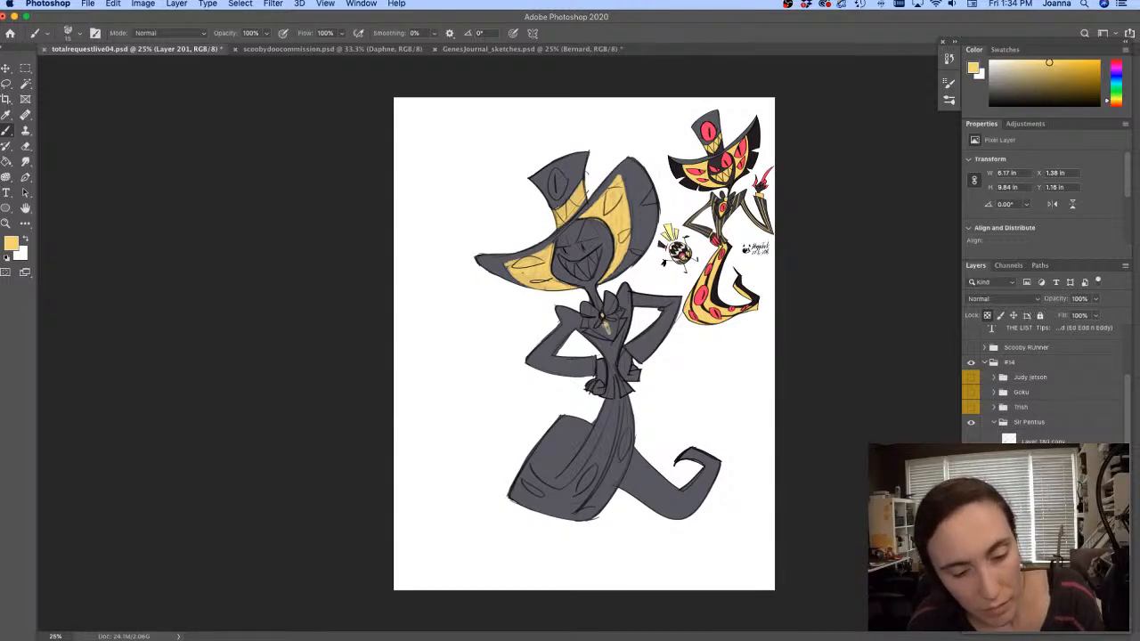
drag(607, 326, 612, 324)
key([)
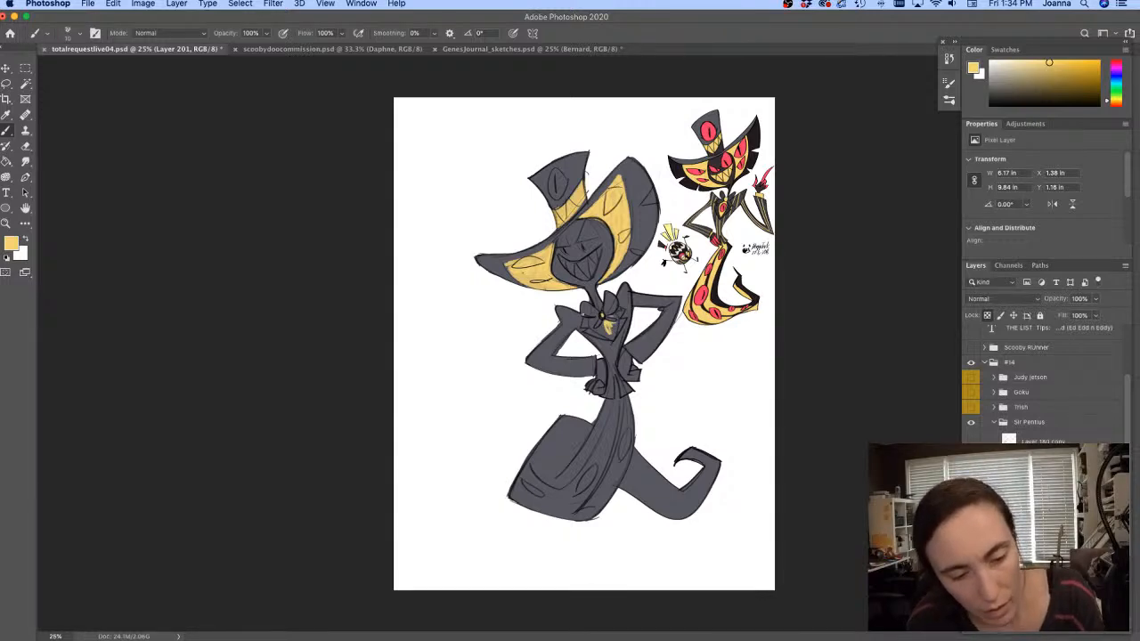
scroll(586, 330, up, 3)
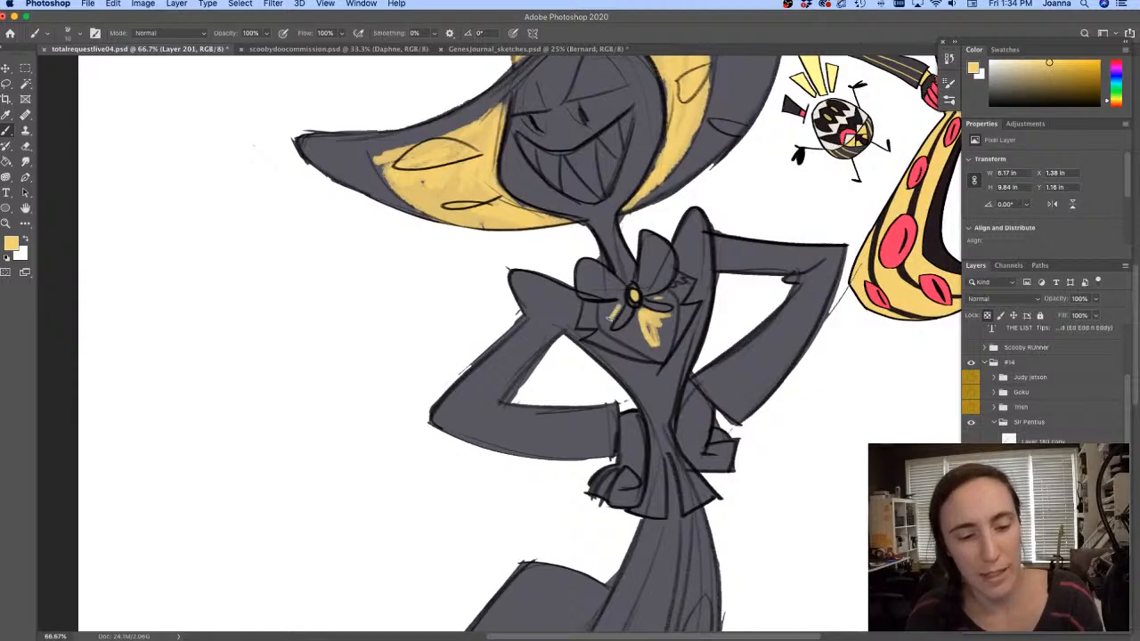
mouse_move(611, 318)
mouse_down()
mouse_move(606, 306)
mouse_move(618, 304)
mouse_up()
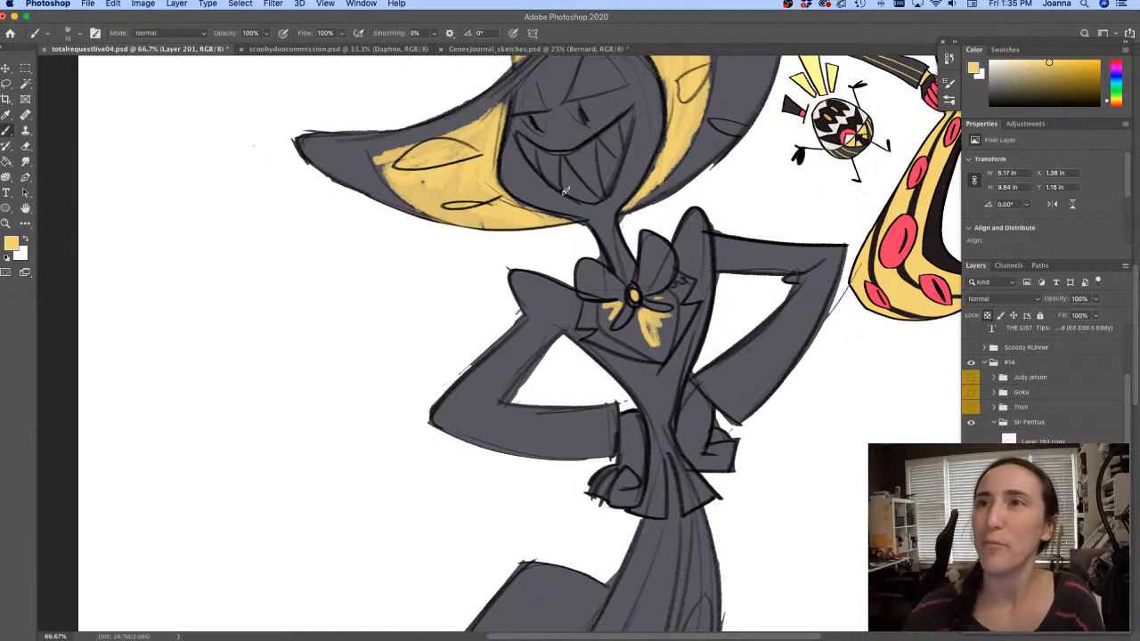
key(bracketleft)
mouse_move(607, 307)
mouse_down()
mouse_move(667, 319)
mouse_move(666, 295)
mouse_move(683, 280)
mouse_move(661, 334)
mouse_move(661, 314)
mouse_move(661, 323)
mouse_move(634, 309)
mouse_move(625, 329)
mouse_move(607, 331)
mouse_move(653, 355)
mouse_move(660, 329)
mouse_move(639, 325)
mouse_move(648, 349)
mouse_move(636, 334)
mouse_move(613, 334)
mouse_move(649, 349)
mouse_up()
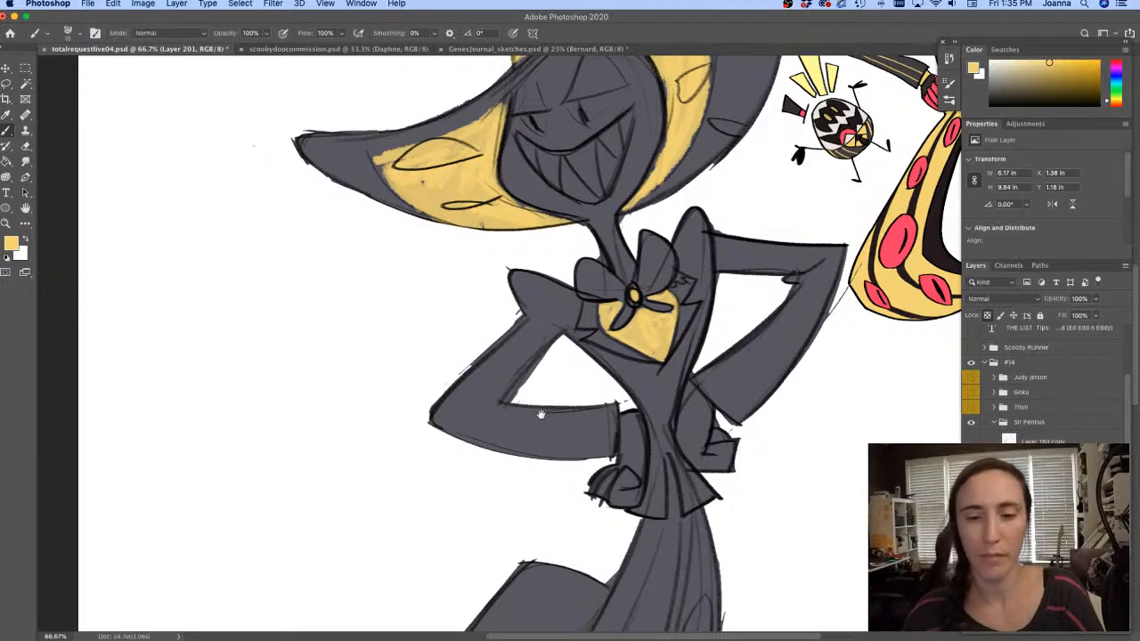
Paint the tail's belly yellow from the jacket's hem down to the ground and along the lower edge of the coil, enlarging the brush as needed
key(super+minus)
key(super+minus)
drag(467, 396, 497, 295)
key(super+plus)
drag(597, 351, 568, 294)
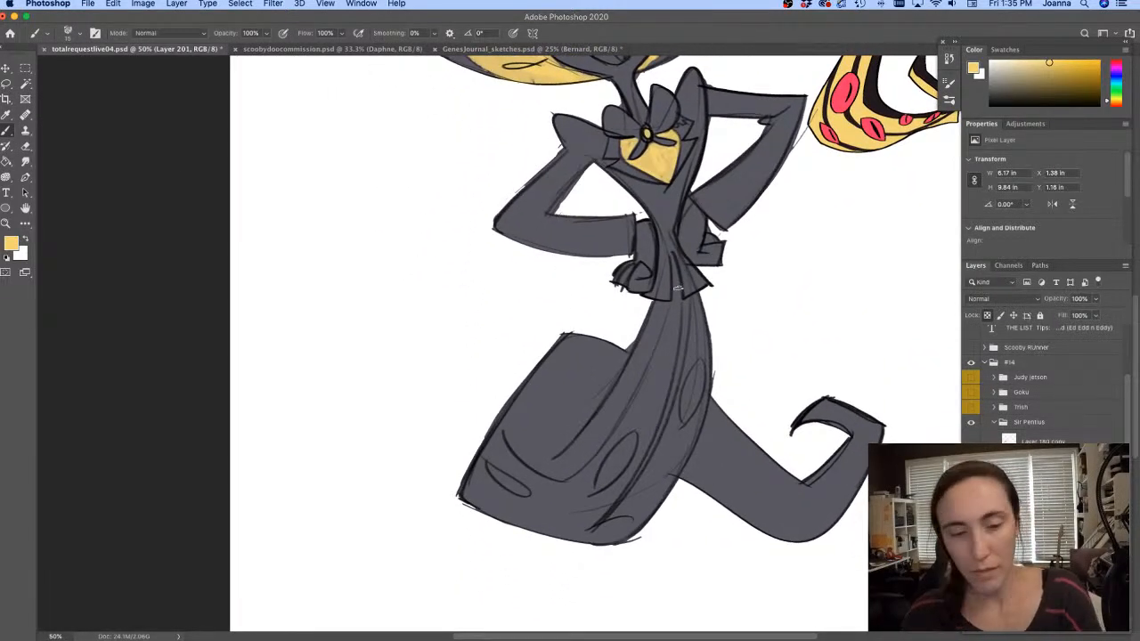
drag(674, 255, 672, 318)
drag(674, 267, 661, 369)
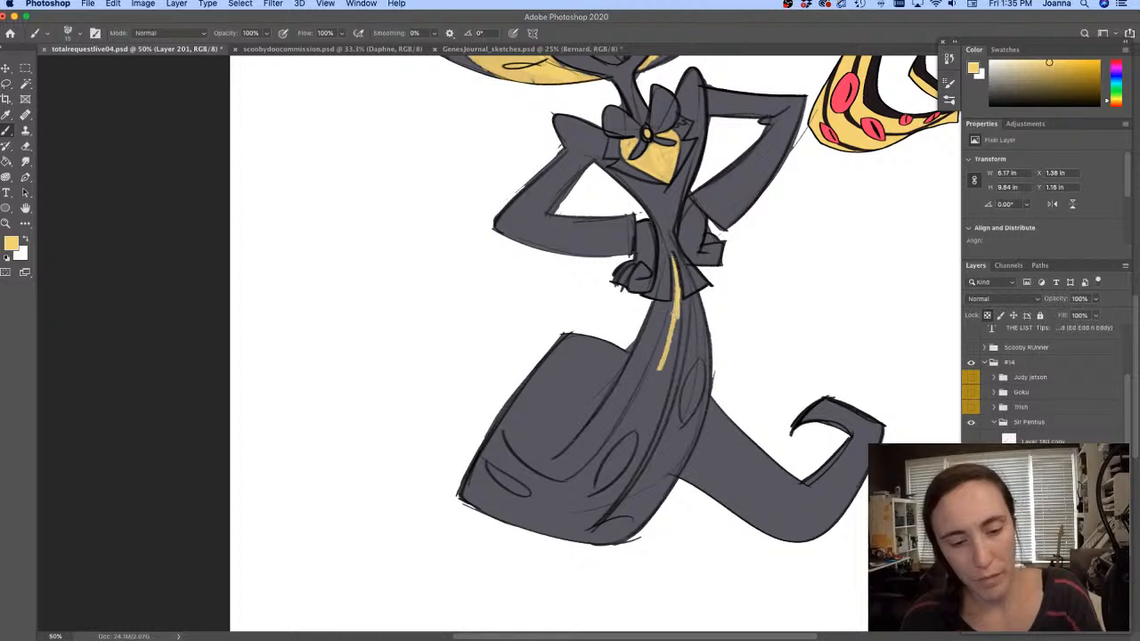
key(bracketright)
mouse_move(672, 313)
mouse_down()
mouse_move(655, 381)
mouse_move(622, 437)
mouse_move(629, 423)
mouse_up()
drag(650, 375, 610, 452)
mouse_move(664, 351)
mouse_down()
mouse_move(614, 453)
mouse_move(697, 297)
mouse_move(690, 417)
mouse_up()
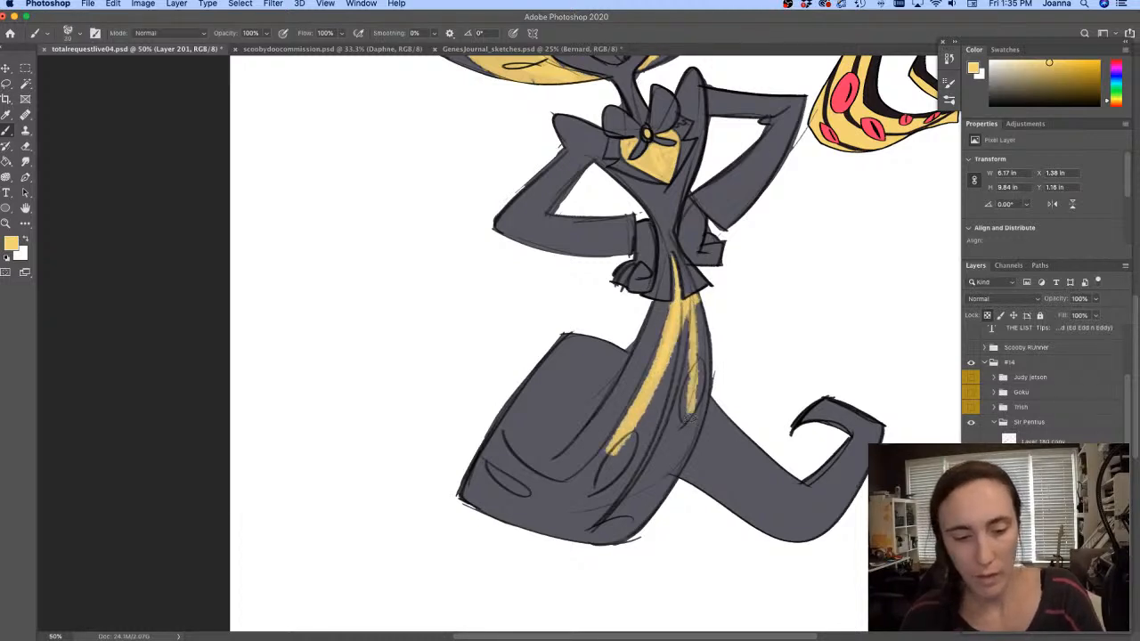
mouse_move(699, 301)
mouse_down()
mouse_move(691, 430)
mouse_move(677, 451)
mouse_up()
mouse_move(708, 343)
mouse_down()
mouse_move(677, 461)
mouse_move(704, 333)
mouse_move(628, 526)
mouse_up()
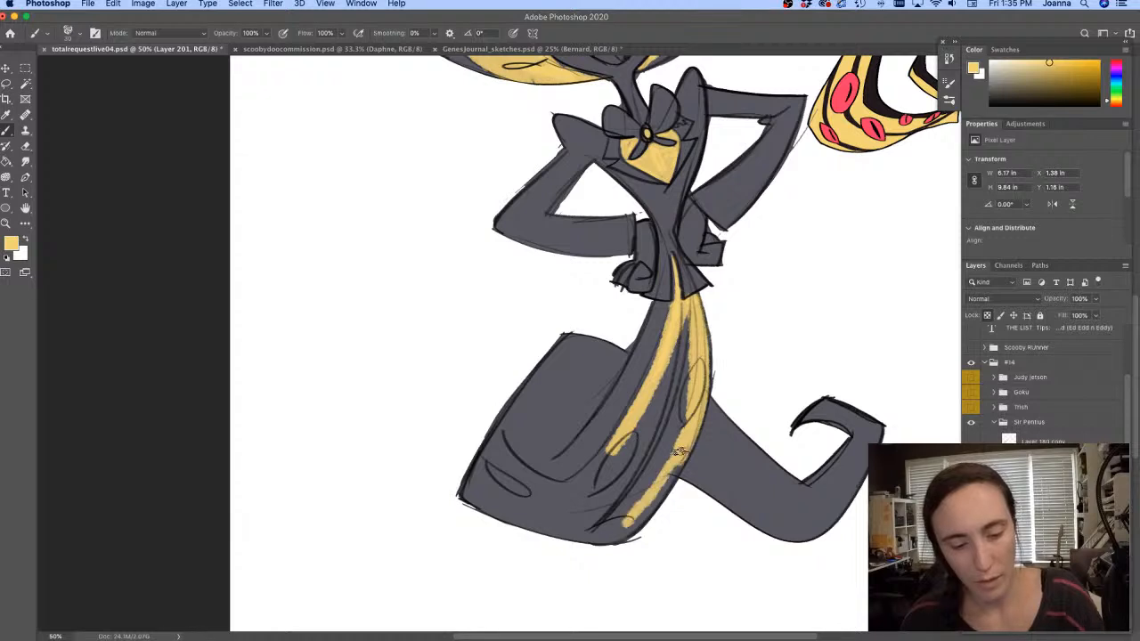
mouse_move(679, 452)
mouse_down()
mouse_move(662, 495)
mouse_move(606, 539)
mouse_up()
drag(668, 428, 570, 539)
drag(659, 472, 621, 488)
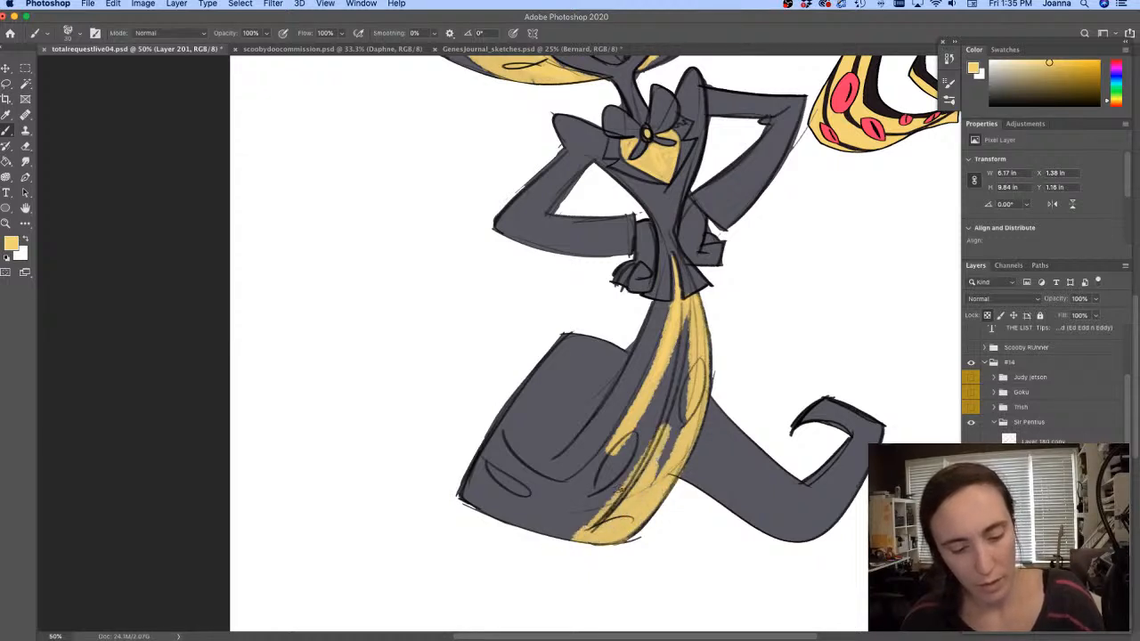
drag(660, 392, 588, 526)
drag(637, 436, 556, 534)
drag(655, 374, 570, 499)
drag(641, 418, 548, 512)
drag(628, 456, 553, 530)
drag(623, 476, 566, 539)
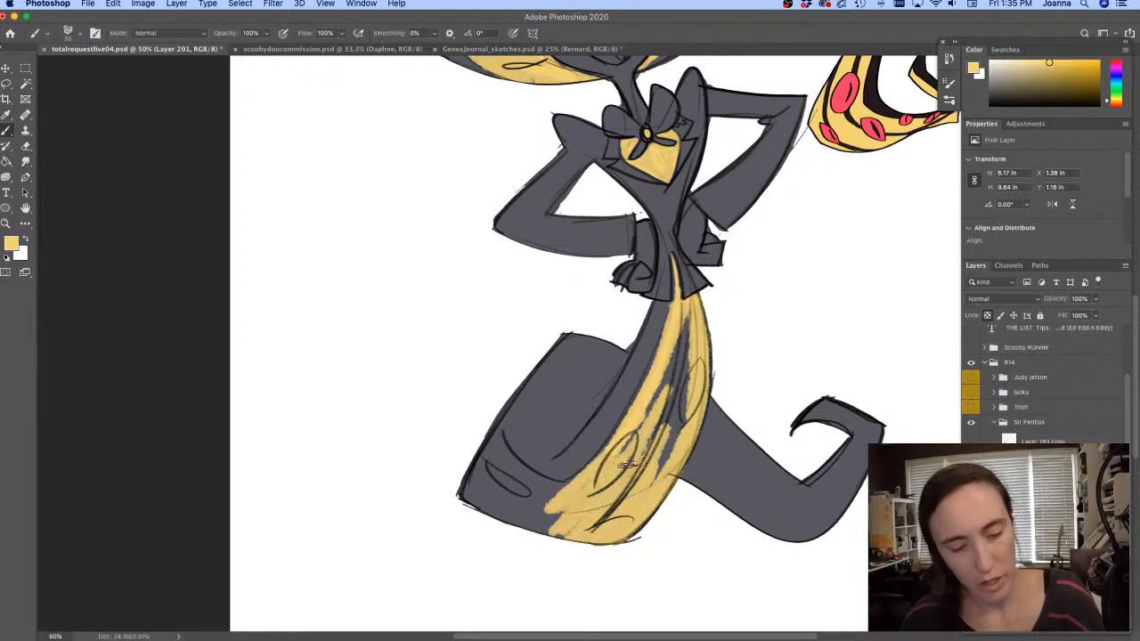
mouse_move(679, 320)
mouse_down()
mouse_move(642, 425)
mouse_move(661, 470)
mouse_up()
mouse_move(686, 346)
mouse_down()
mouse_move(658, 481)
mouse_move(634, 442)
mouse_up()
key(bracketright)
drag(666, 403, 570, 530)
drag(674, 382, 559, 511)
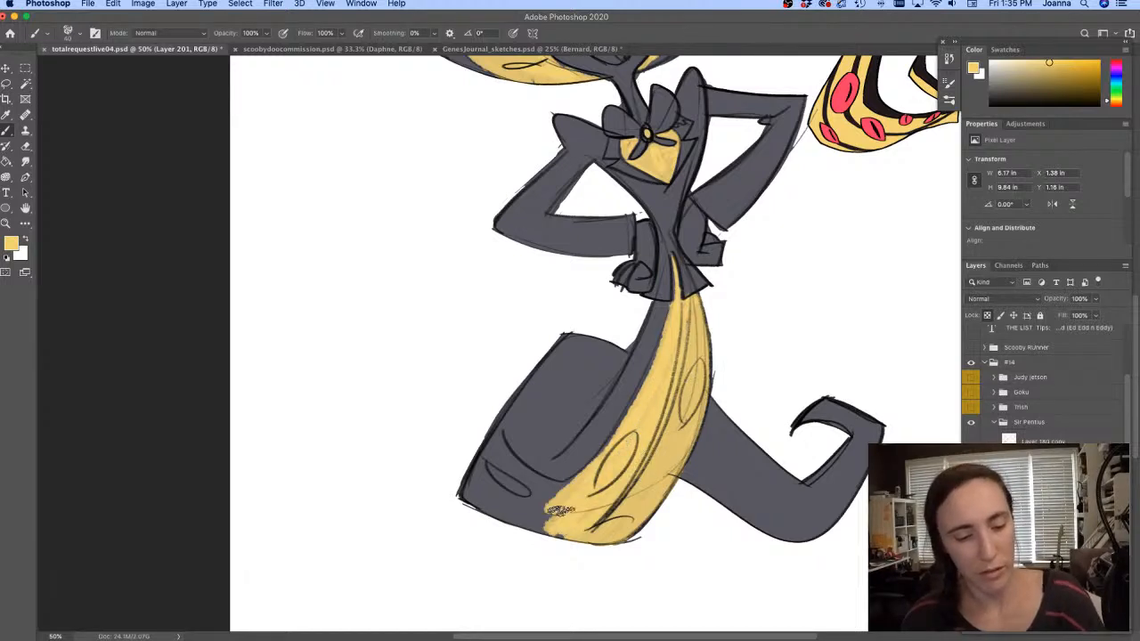
mouse_move(486, 419)
mouse_down()
mouse_move(505, 472)
mouse_move(517, 466)
mouse_move(530, 486)
mouse_move(570, 481)
mouse_move(468, 454)
mouse_move(552, 525)
mouse_up()
mouse_move(464, 494)
mouse_down()
mouse_move(526, 540)
mouse_move(543, 530)
mouse_move(504, 456)
mouse_move(555, 482)
mouse_up()
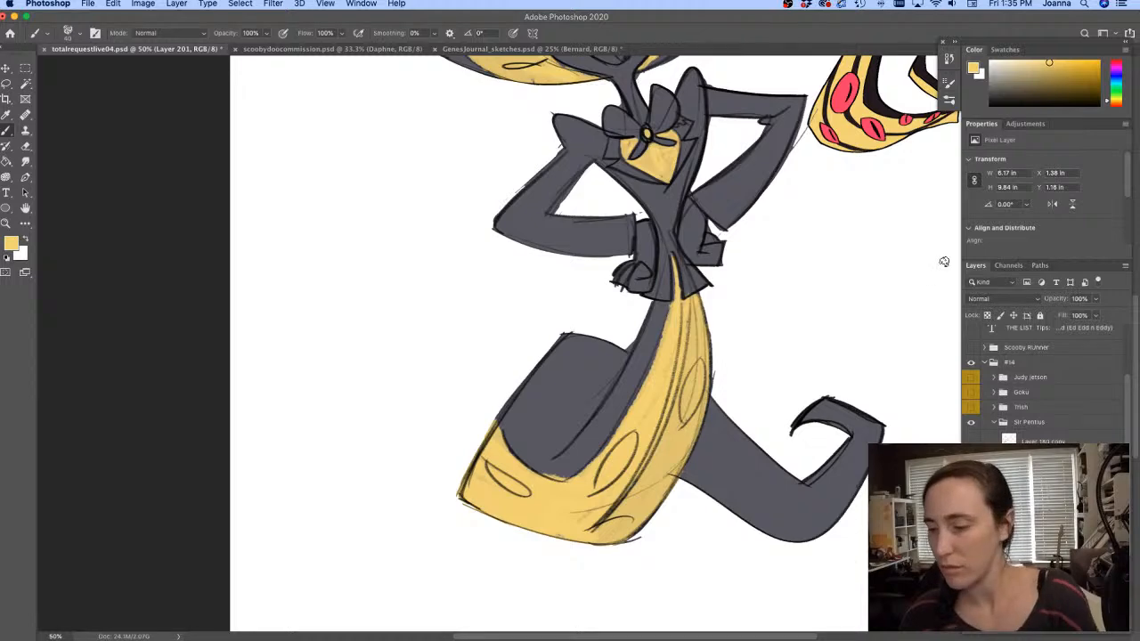
Paint thin yellow pinstripes along the jacket's shoulder, torso and both sleeves
key(e)
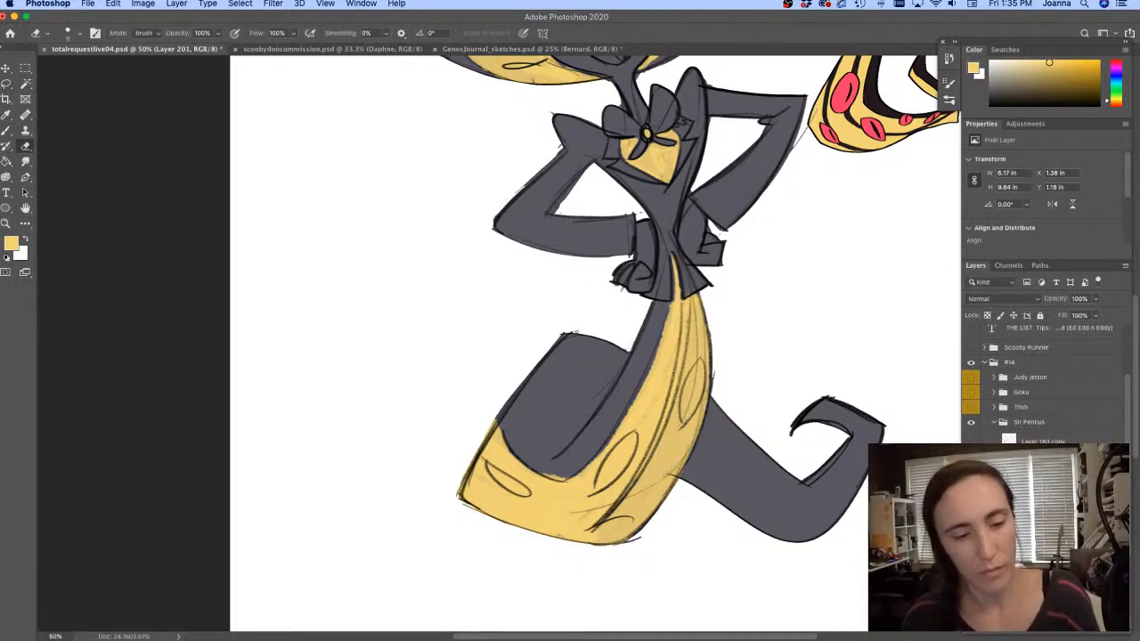
alt+click(521, 273)
alt+click(520, 271)
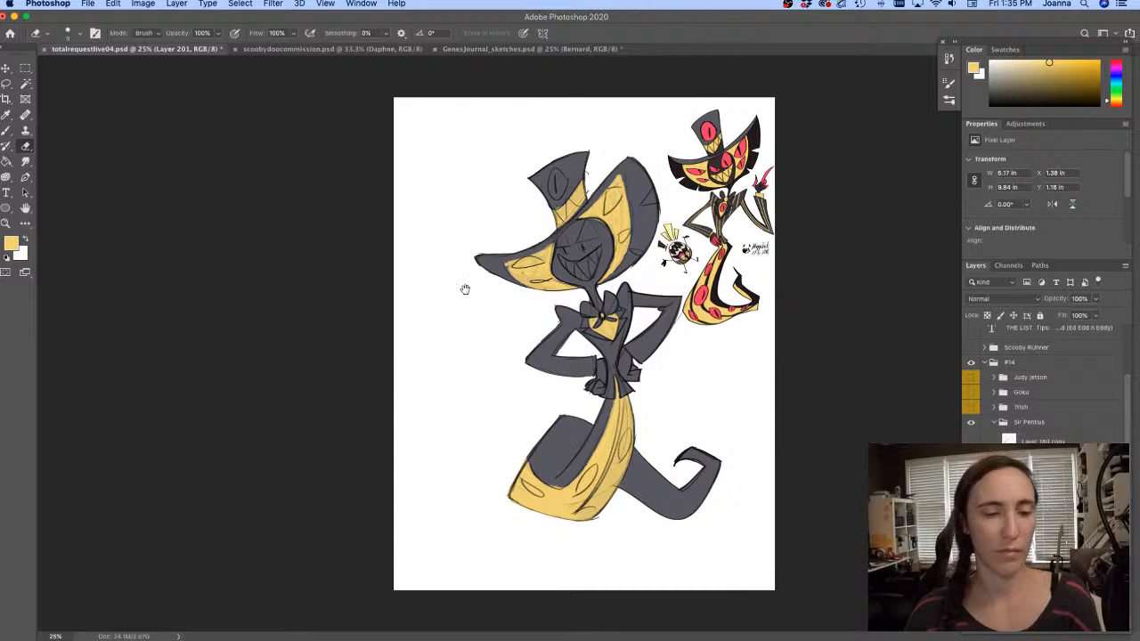
super+click(542, 214)
mouse_move(471, 244)
mouse_down()
mouse_move(457, 259)
mouse_move(449, 225)
mouse_up()
key(b)
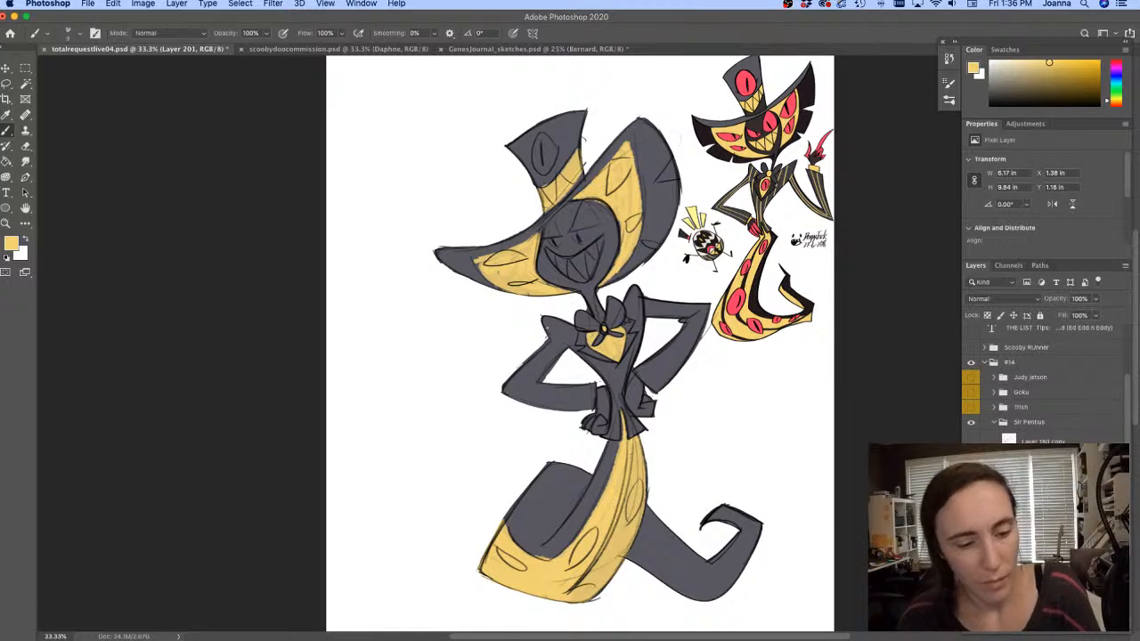
mouse_move(546, 324)
mouse_down()
mouse_move(613, 390)
mouse_move(617, 437)
mouse_up()
drag(561, 320, 579, 341)
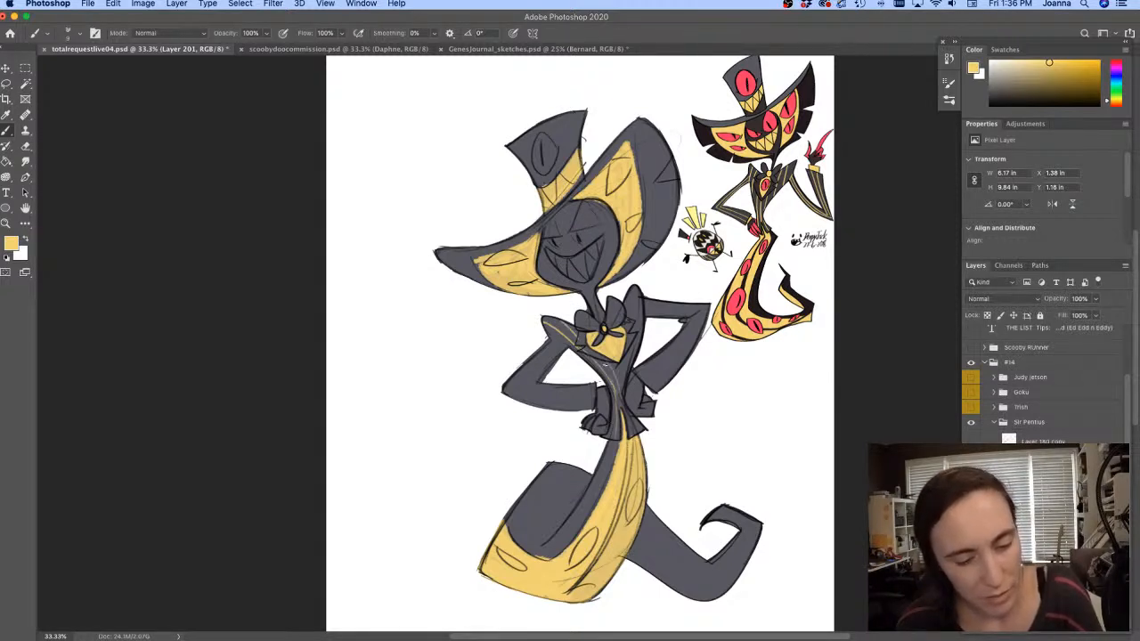
drag(640, 287, 621, 385)
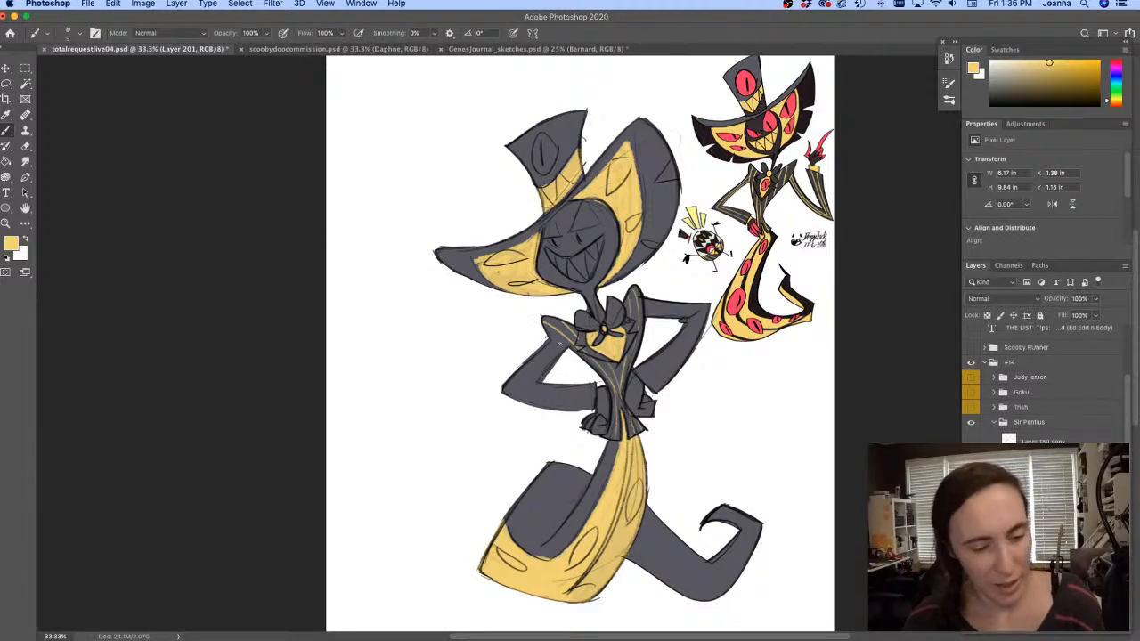
mouse_move(563, 344)
mouse_down()
mouse_move(535, 374)
mouse_move(583, 392)
mouse_up()
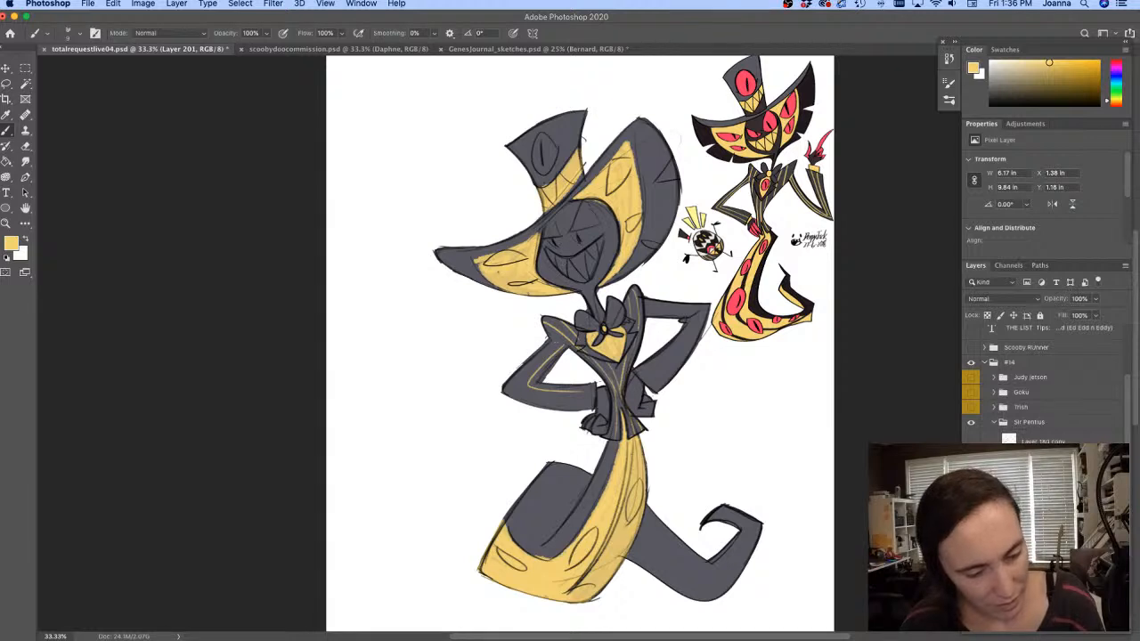
mouse_move(553, 348)
mouse_down()
mouse_move(515, 385)
mouse_move(590, 401)
mouse_up()
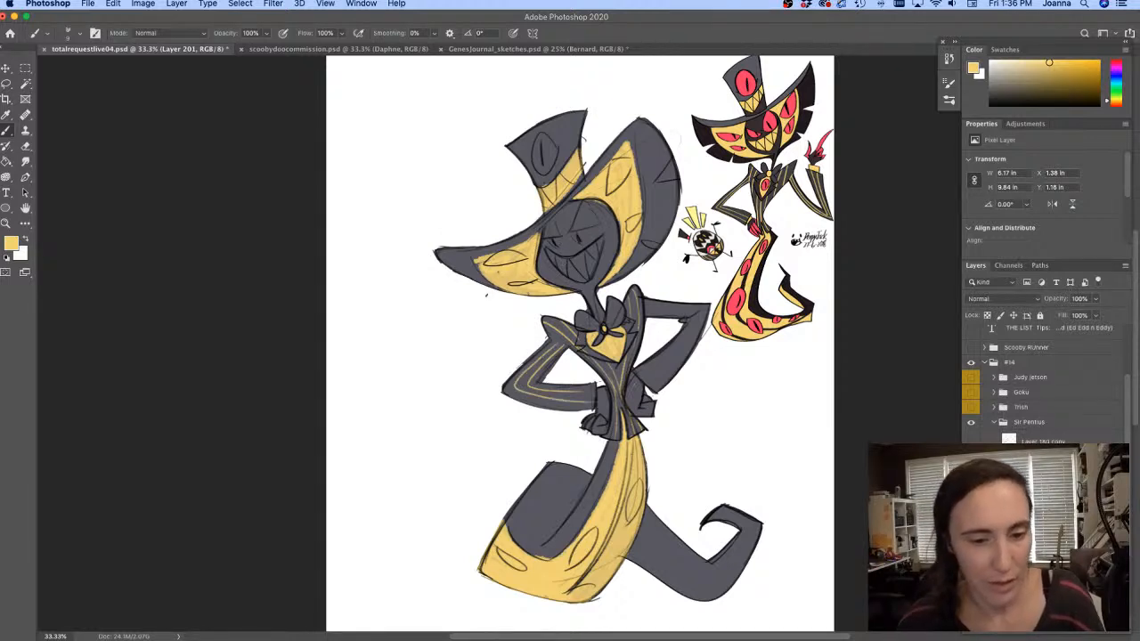
mouse_move(653, 307)
mouse_down()
mouse_move(691, 313)
mouse_move(651, 369)
mouse_up()
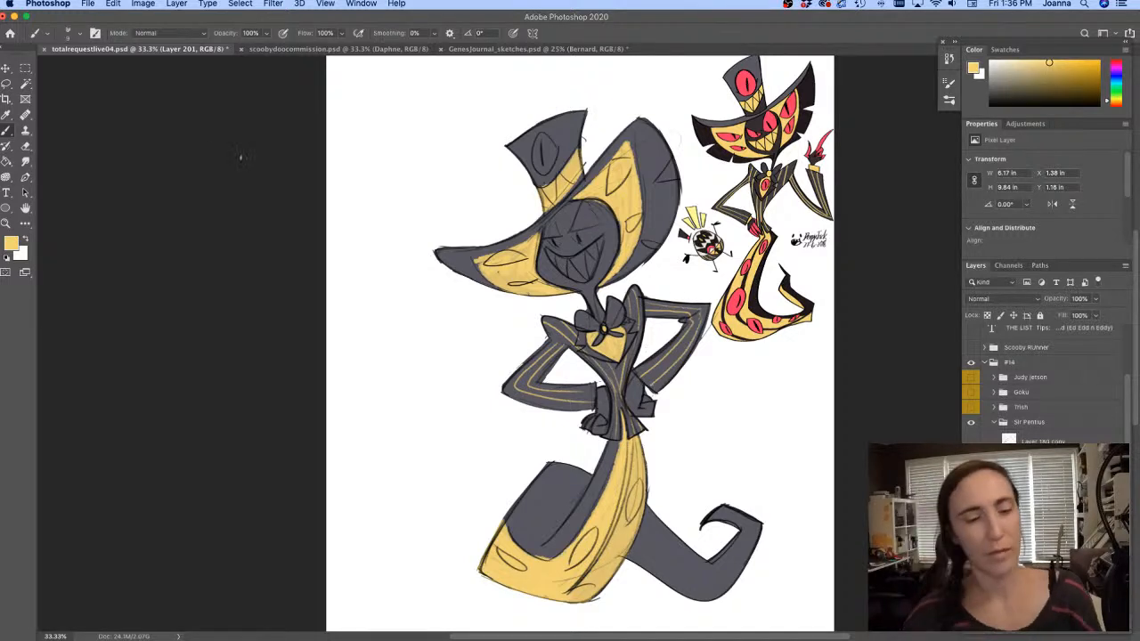
Fill the grinning mouth's teeth with yellow using a larger brush
drag(418, 332, 419, 347)
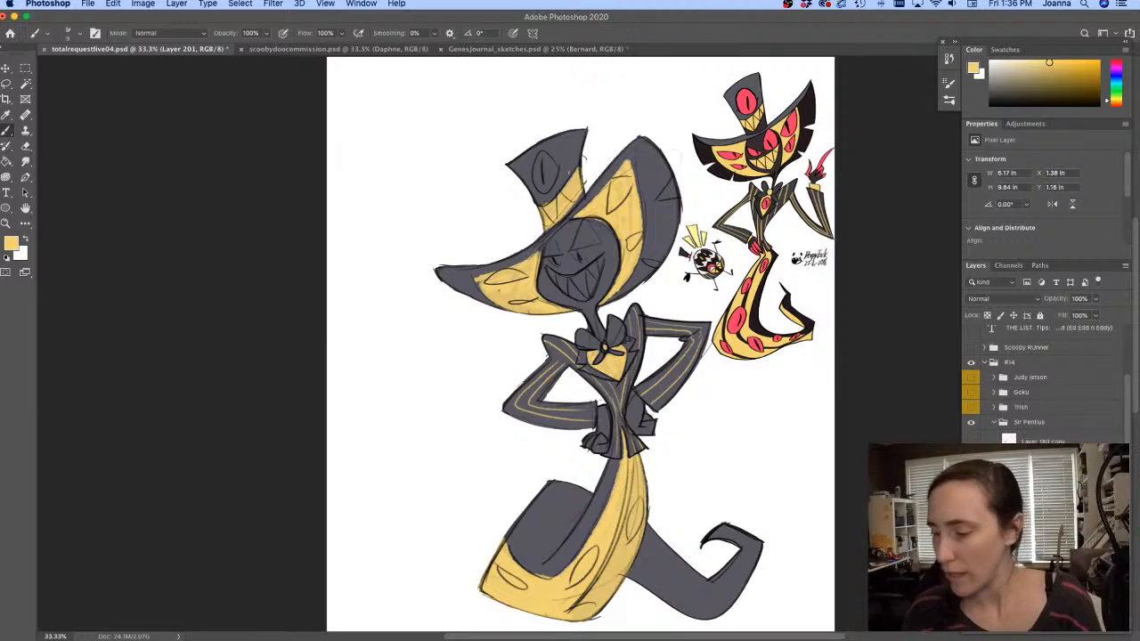
key(])
mouse_move(600, 261)
mouse_down()
mouse_move(588, 290)
mouse_move(545, 270)
mouse_move(595, 291)
mouse_move(557, 280)
mouse_up()
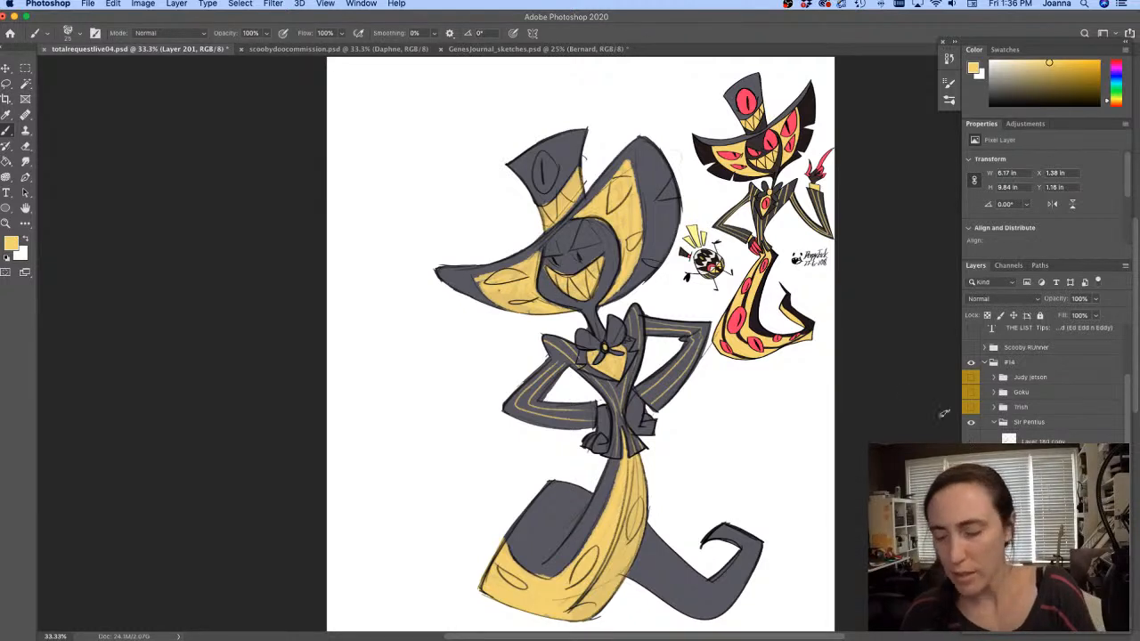
key(i)
click(571, 225)
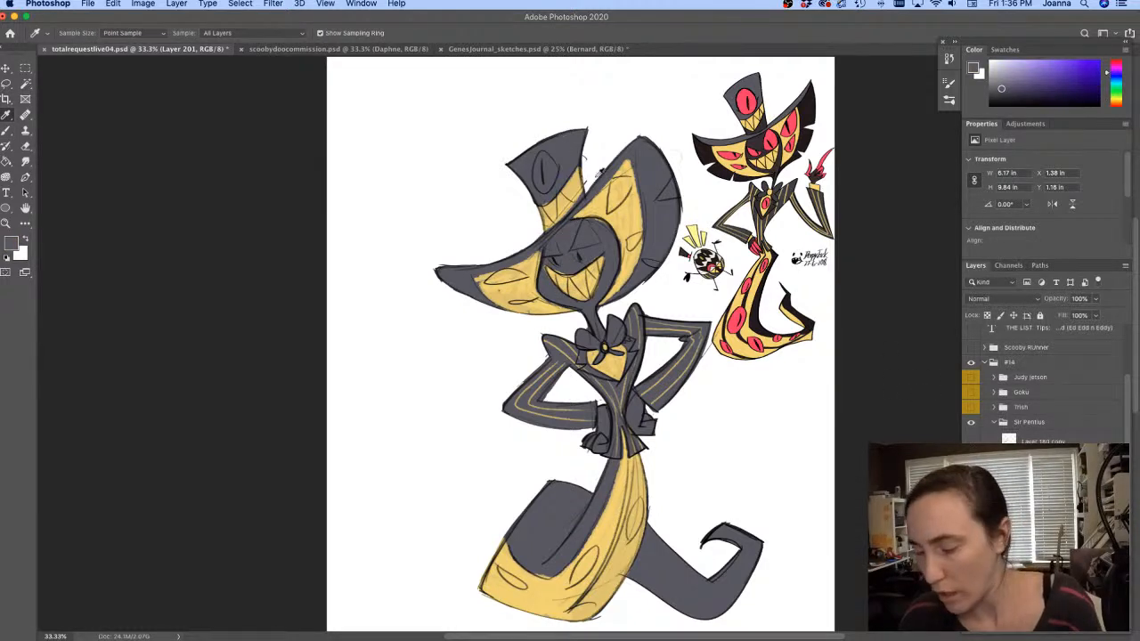
key(b)
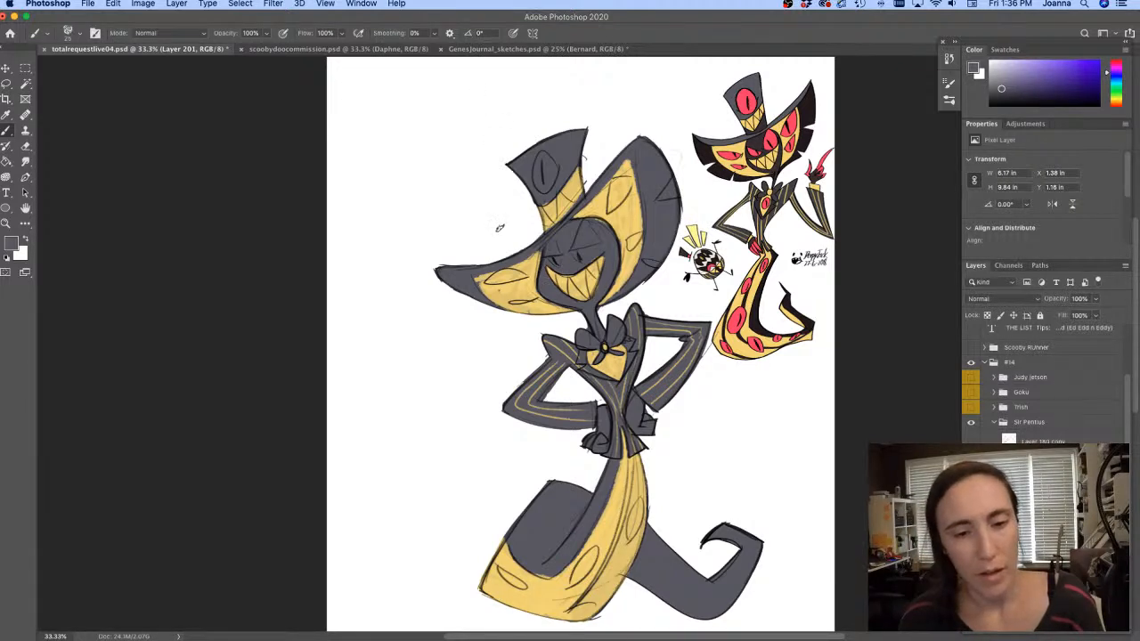
Sample the reference's red and paint the eye on the top hat and the two eye spots on the hood's raised side
alt+click(751, 97)
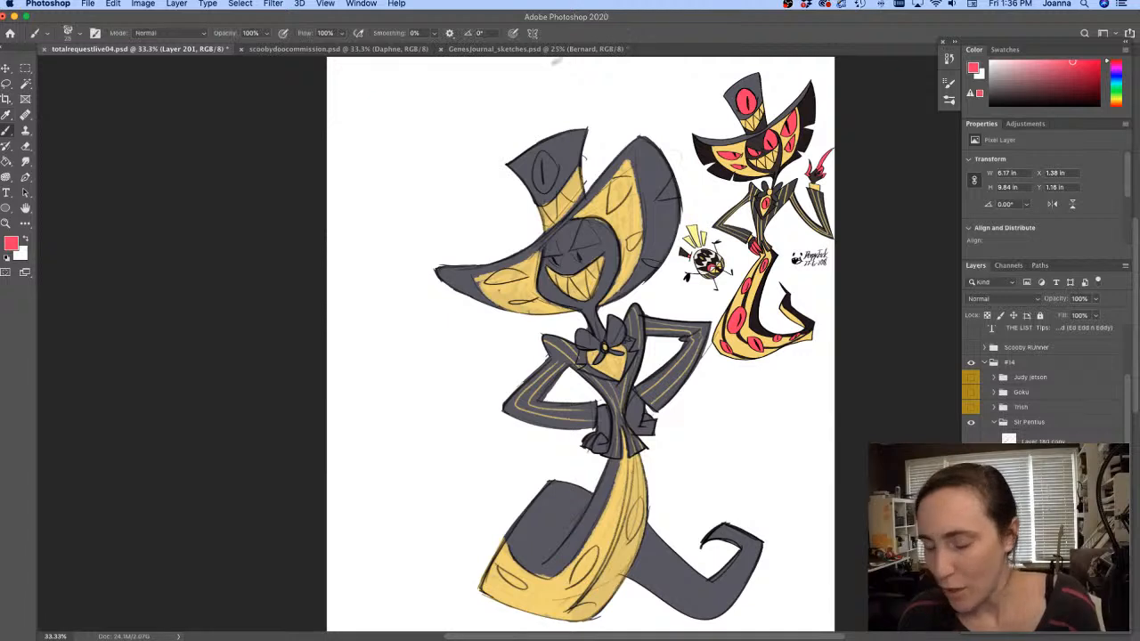
mouse_move(551, 164)
mouse_down()
mouse_move(545, 182)
mouse_move(553, 169)
mouse_move(542, 160)
mouse_move(540, 189)
mouse_up()
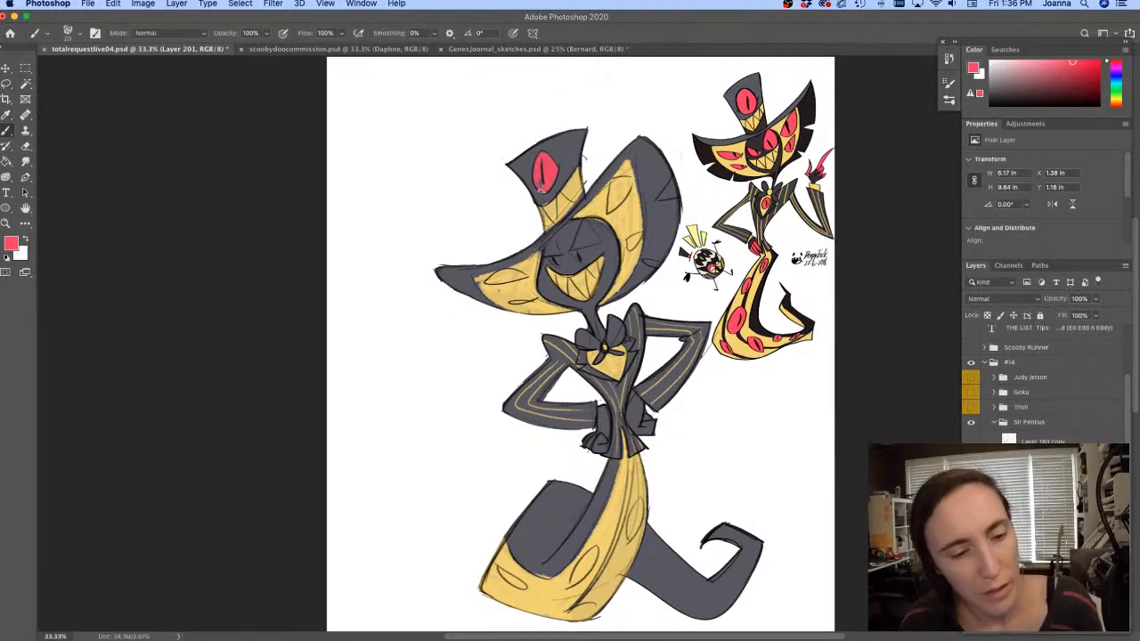
mouse_move(621, 182)
mouse_down()
mouse_move(611, 205)
mouse_move(613, 182)
mouse_move(631, 190)
mouse_up()
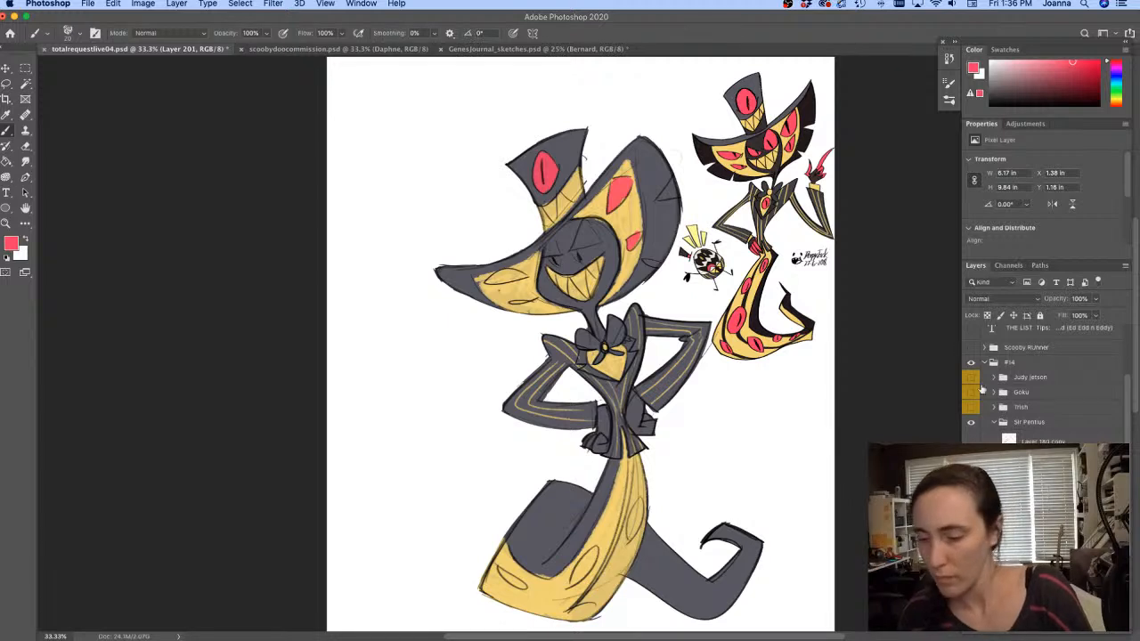
Erase three notches into the hood's outer edge, two on the raised side and one near the opposite tip, on both colour and line layers
key(e)
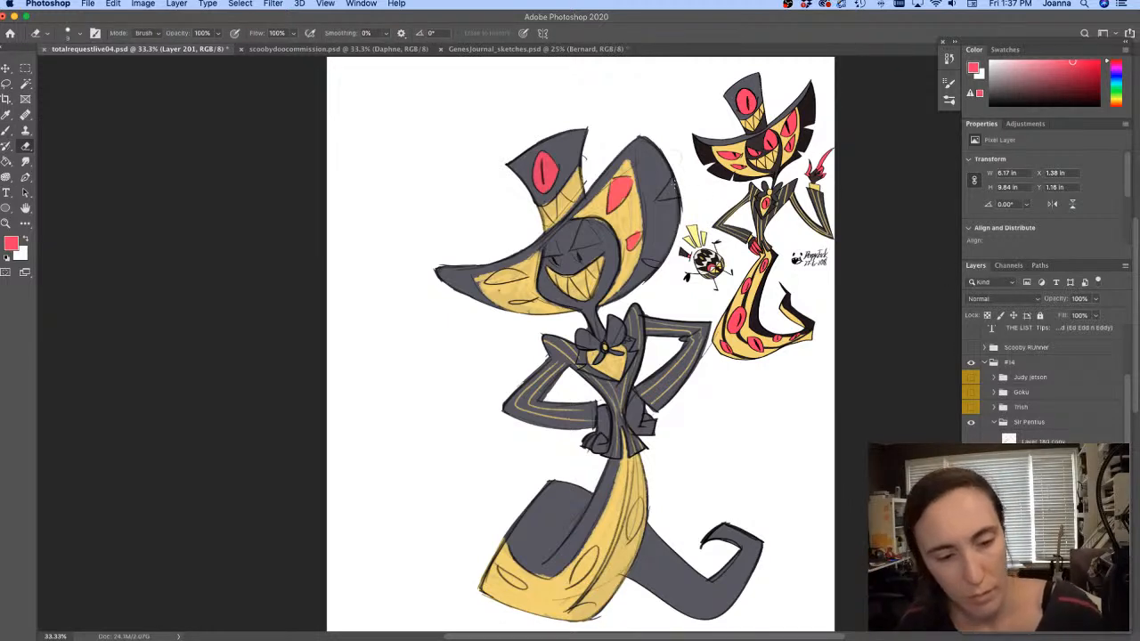
drag(674, 181, 670, 190)
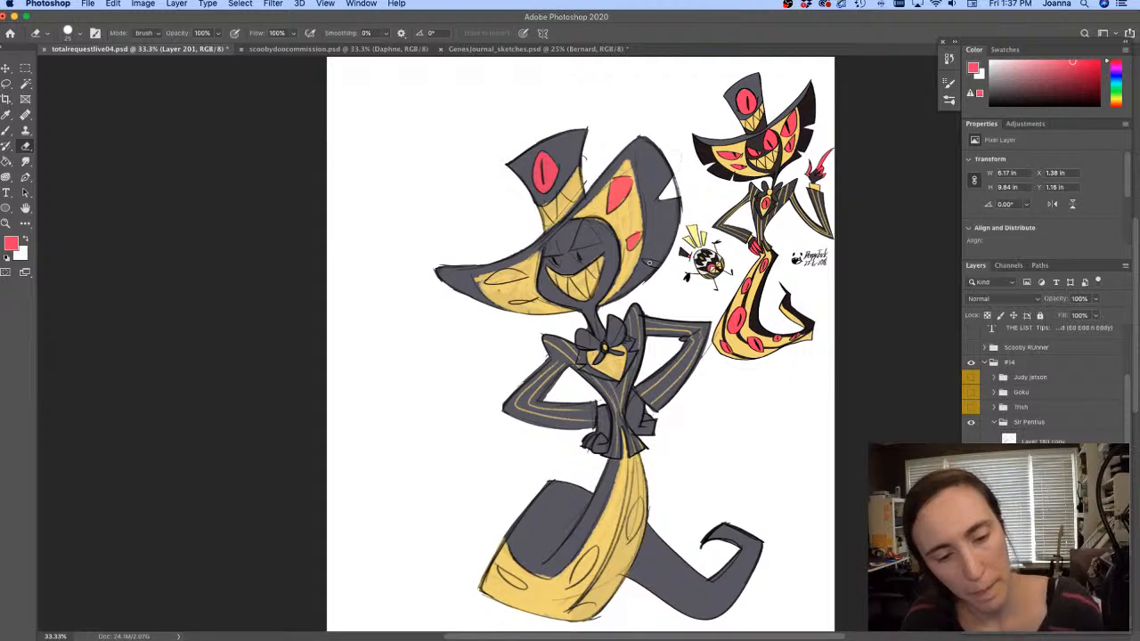
drag(649, 261, 662, 266)
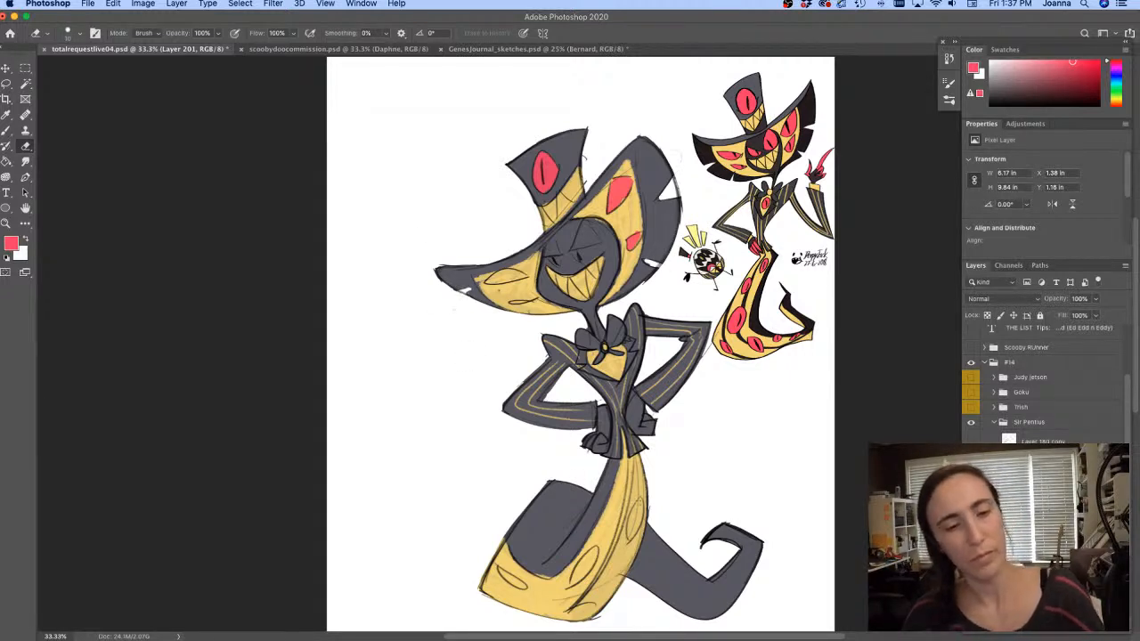
click(1043, 517)
key(bracketleft)
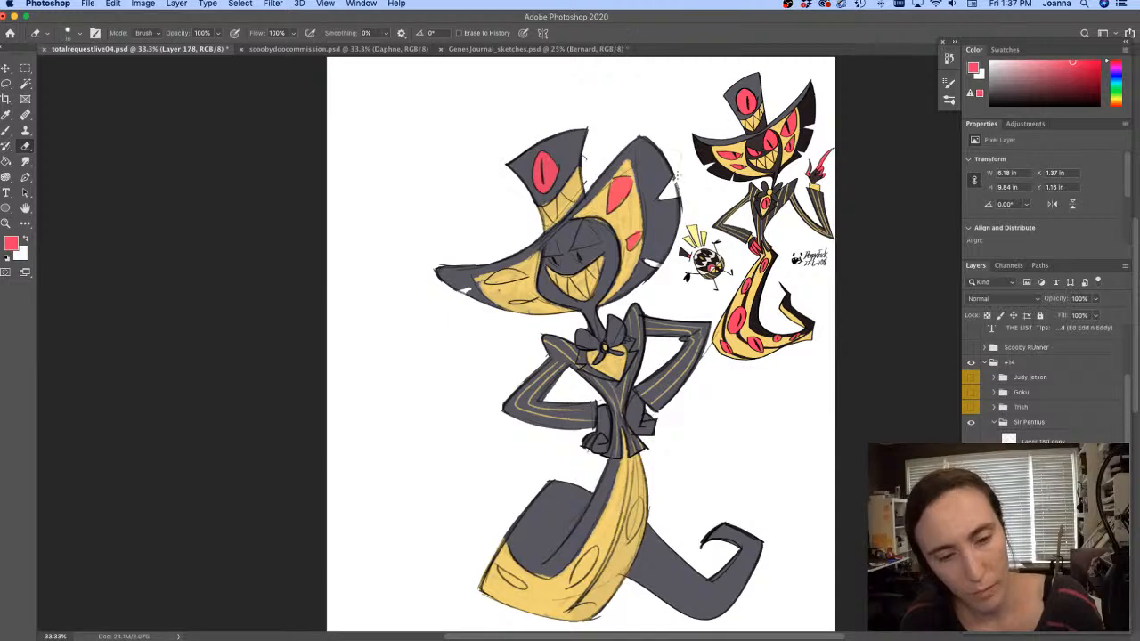
key(bracketright)
key(bracketright)
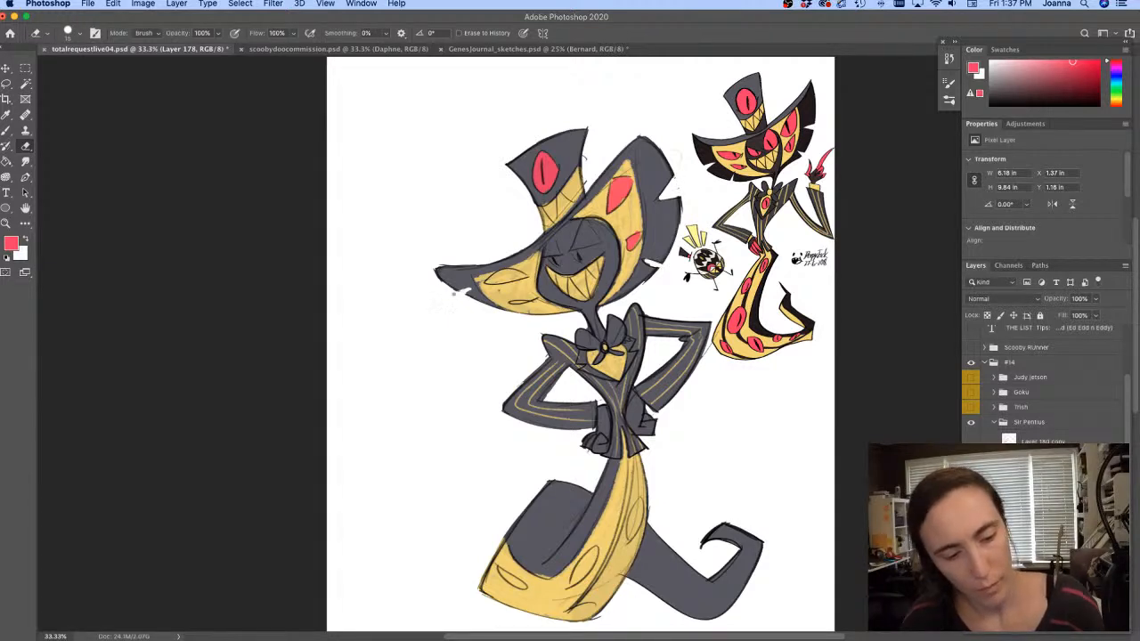
Return to the colour layer and paint the two spots on the hood's lower side and both eyes on the face red
click(1042, 499)
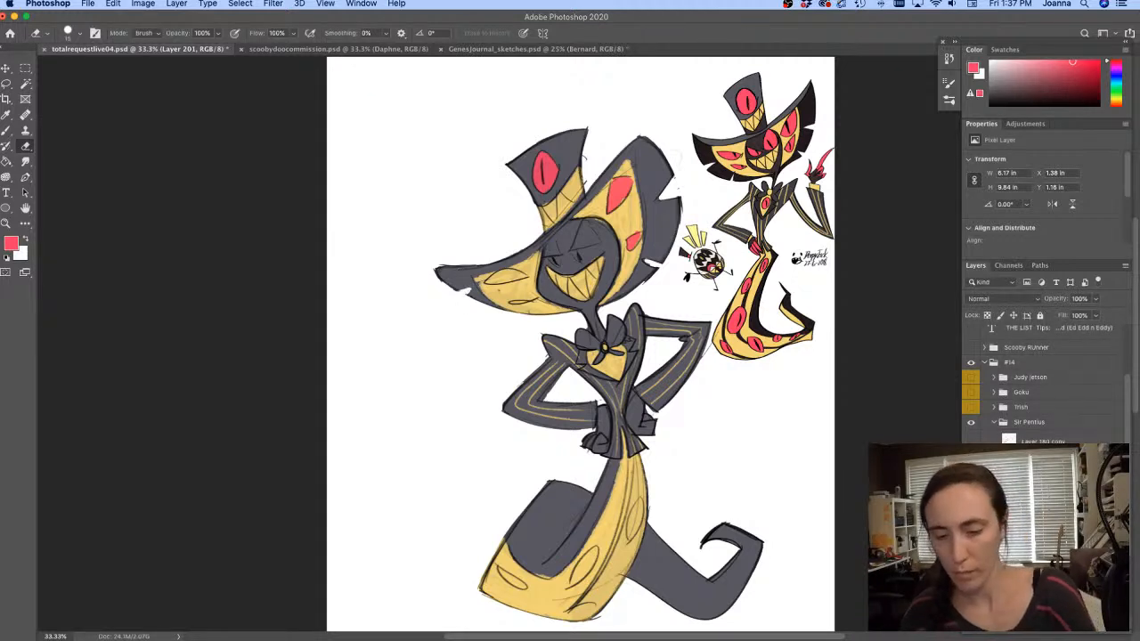
key(b)
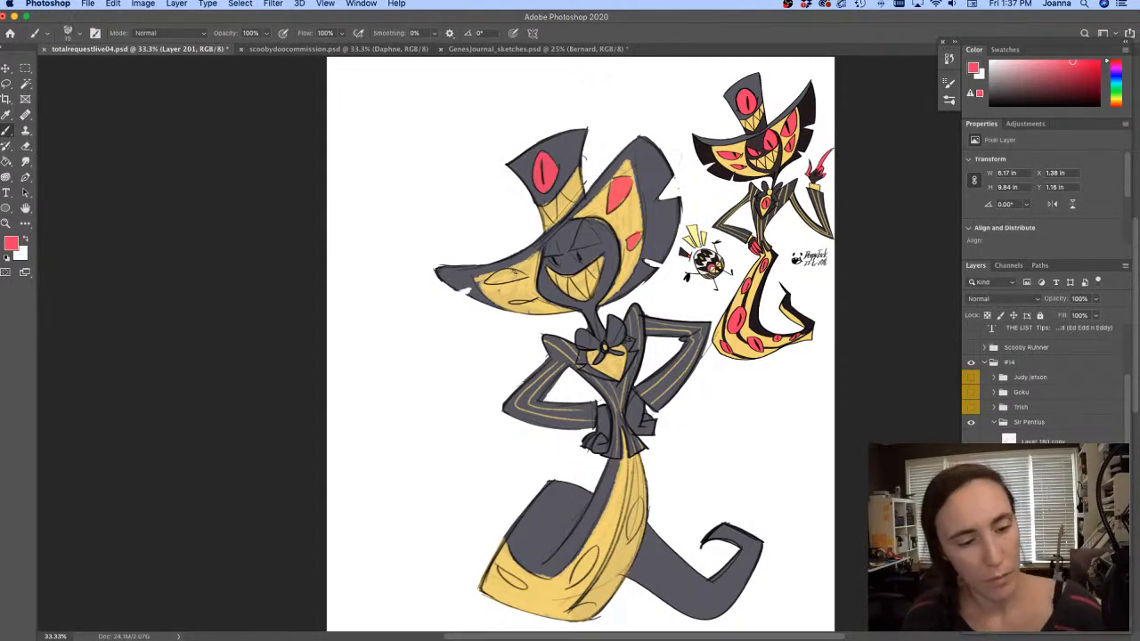
drag(490, 277, 516, 278)
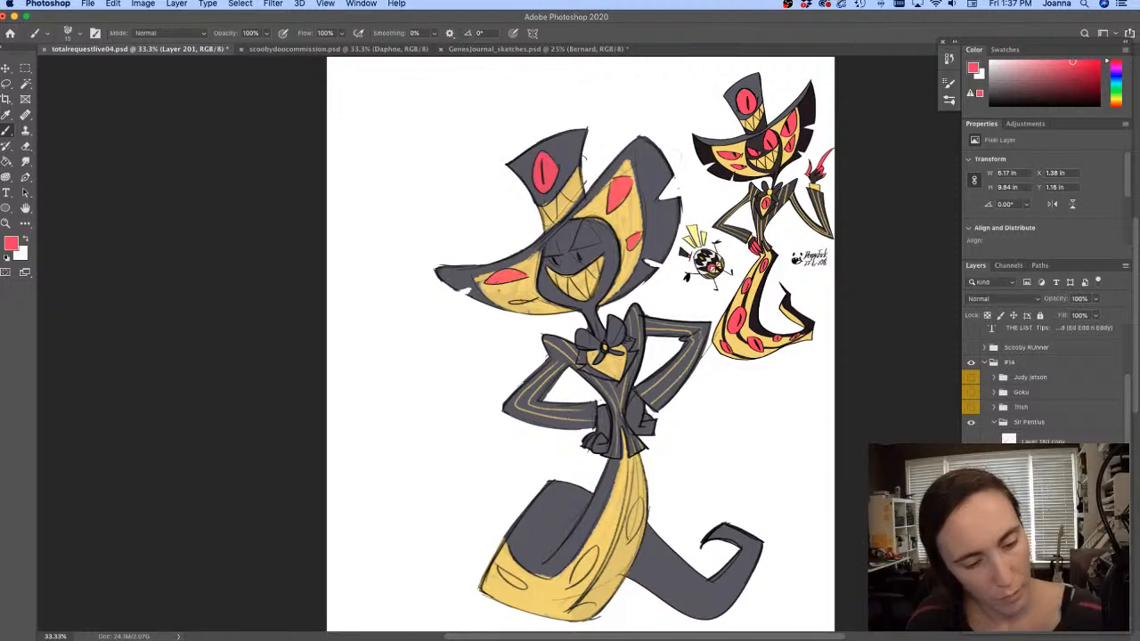
scroll(461, 345, down, 5)
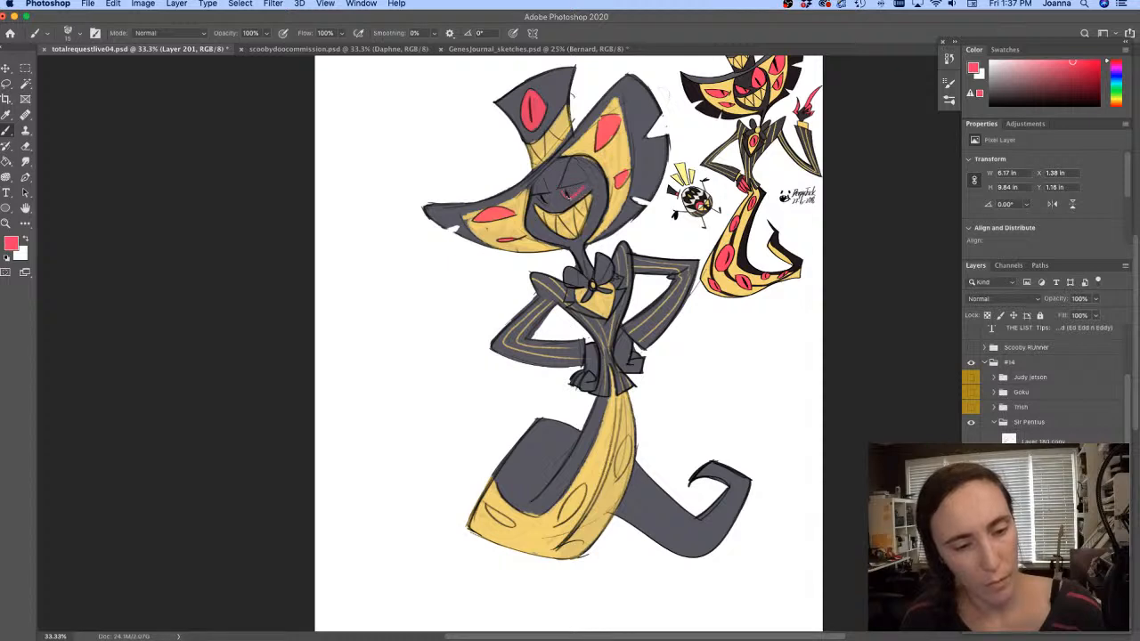
drag(566, 193, 581, 188)
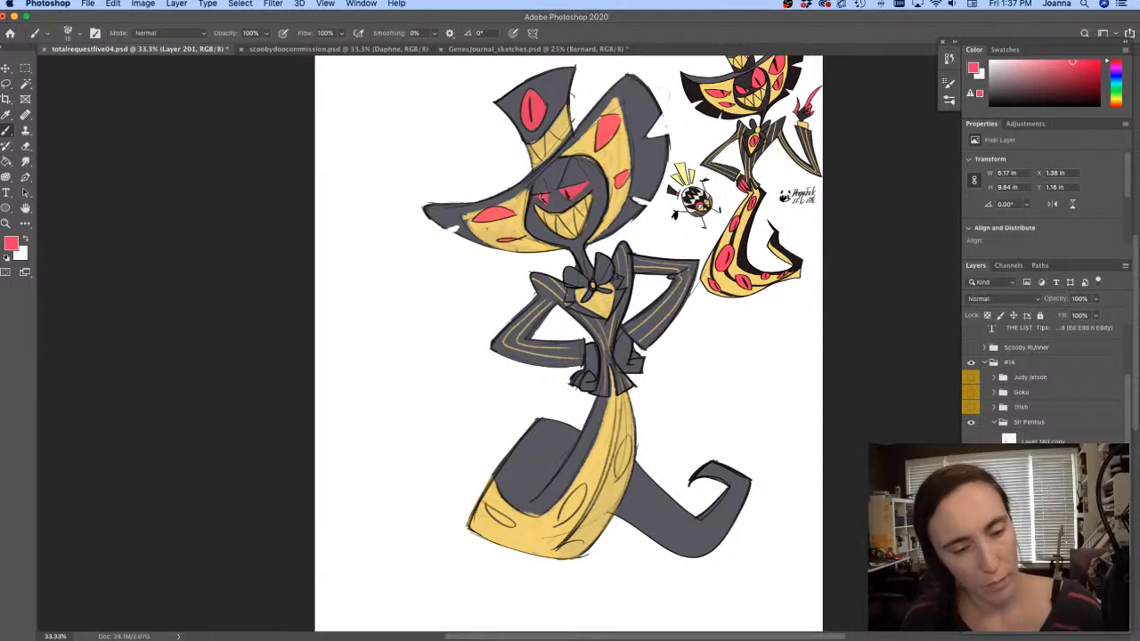
Paint the spots along the yellow tail belly and the lower edge of the coil red
mouse_move(619, 439)
mouse_down()
mouse_move(621, 472)
mouse_move(628, 450)
mouse_move(617, 461)
mouse_up()
mouse_move(575, 496)
mouse_down()
mouse_move(567, 522)
mouse_move(584, 550)
mouse_up()
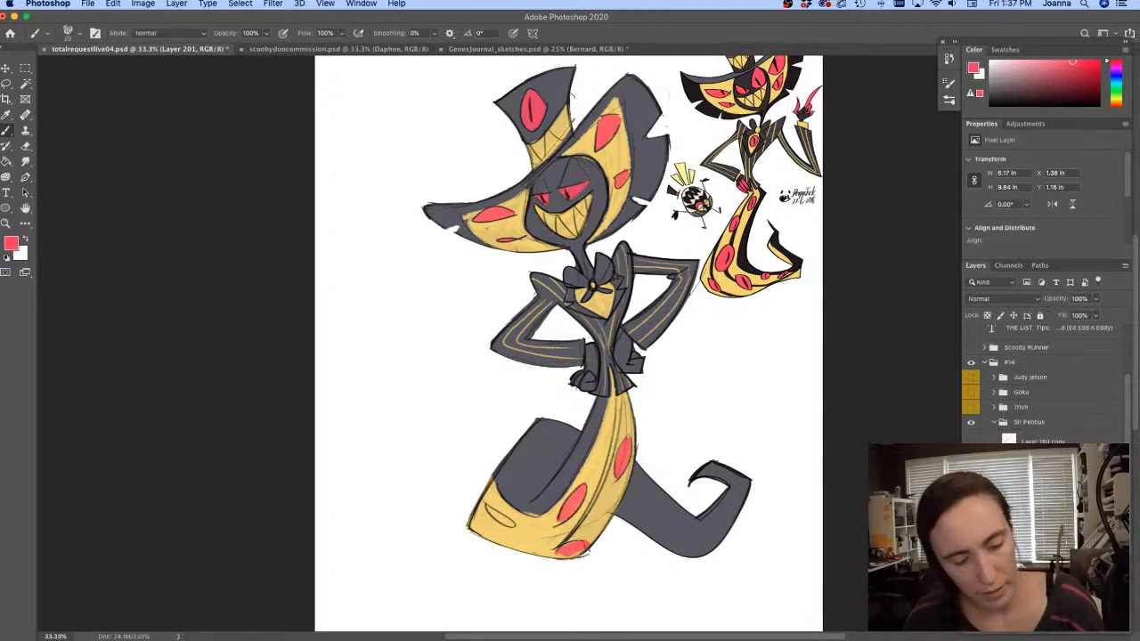
mouse_move(499, 515)
mouse_down()
mouse_move(478, 527)
mouse_move(499, 532)
mouse_up()
Reset the foreground colour to black and paint the inside of the tail's coil and the upper side of the curled tail end
drag(421, 404, 393, 456)
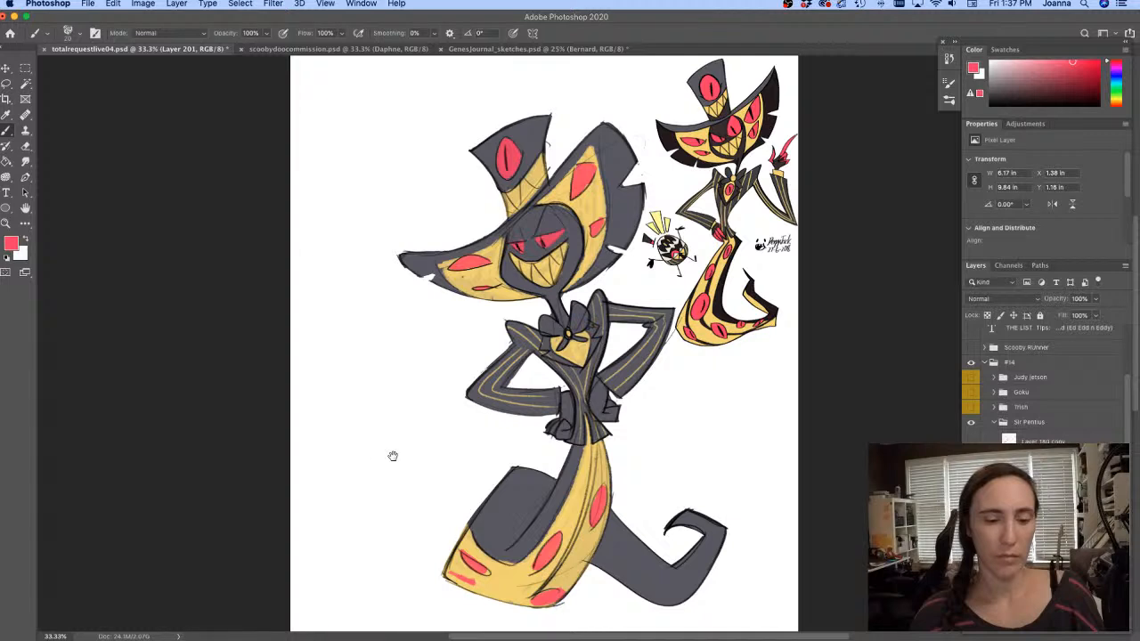
drag(393, 456, 395, 452)
click(6, 257)
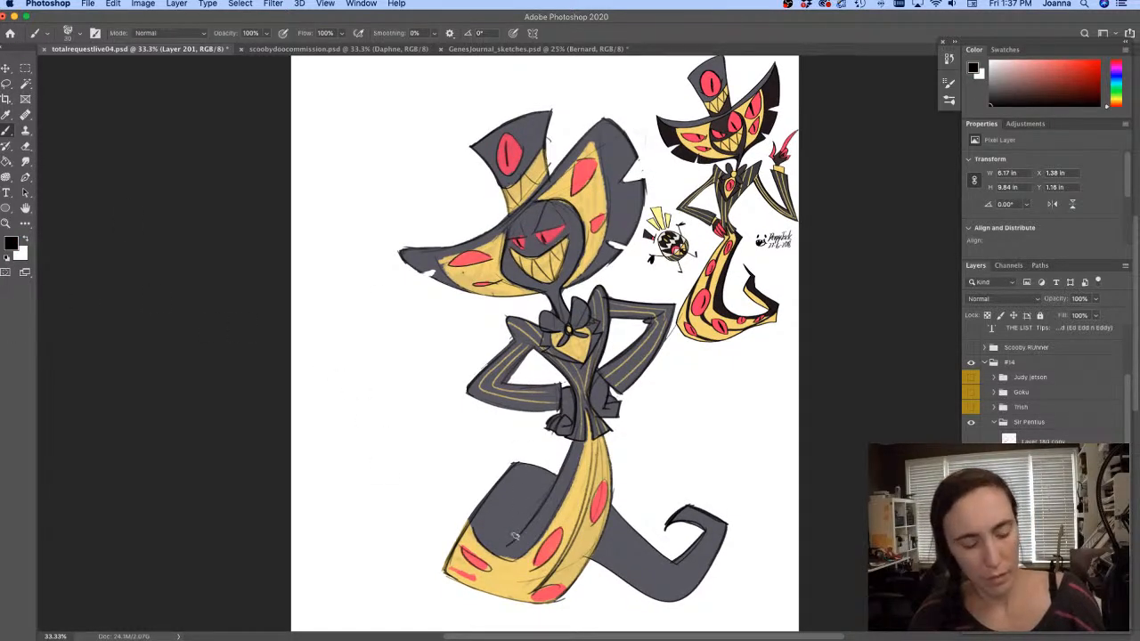
mouse_move(514, 536)
mouse_down()
mouse_move(524, 461)
mouse_move(519, 526)
mouse_move(529, 468)
mouse_move(550, 474)
mouse_move(520, 535)
mouse_move(524, 481)
mouse_move(549, 488)
mouse_move(530, 457)
mouse_up()
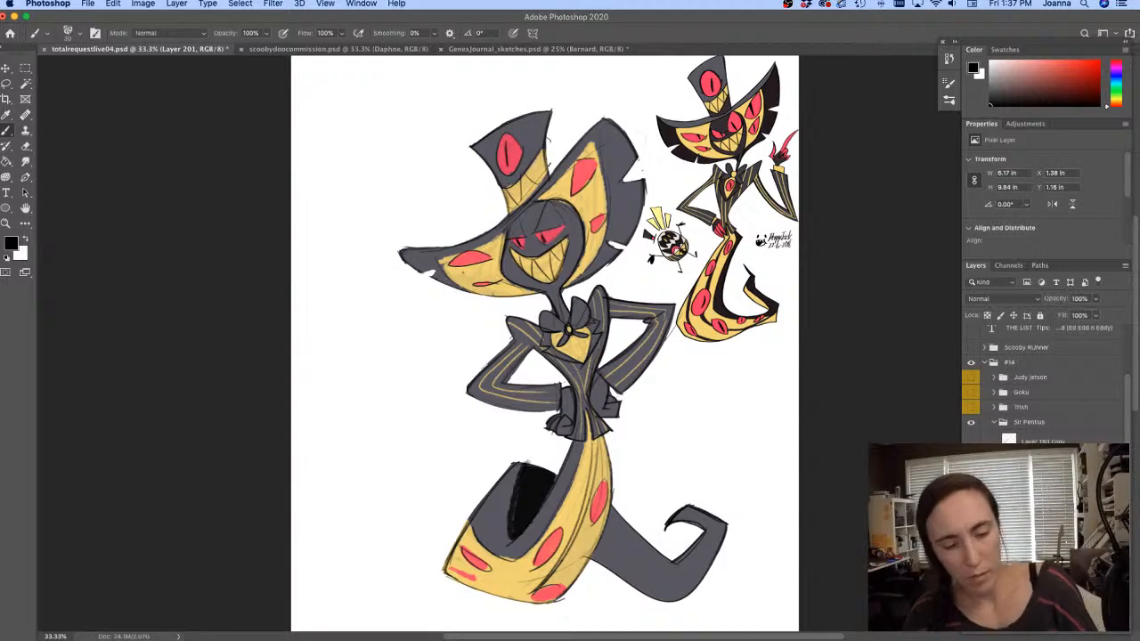
mouse_move(605, 531)
mouse_down()
mouse_move(655, 571)
mouse_move(695, 575)
mouse_move(718, 529)
mouse_move(681, 564)
mouse_move(677, 527)
mouse_up()
key([)
mouse_move(612, 509)
mouse_down()
mouse_move(613, 527)
mouse_move(640, 548)
mouse_up()
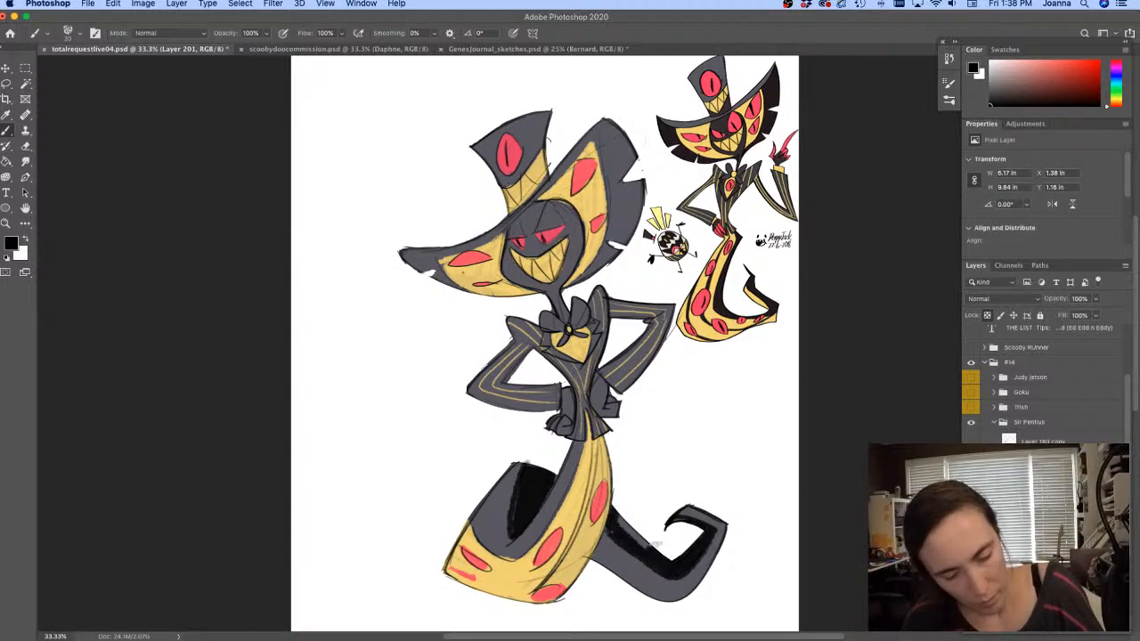
key([)
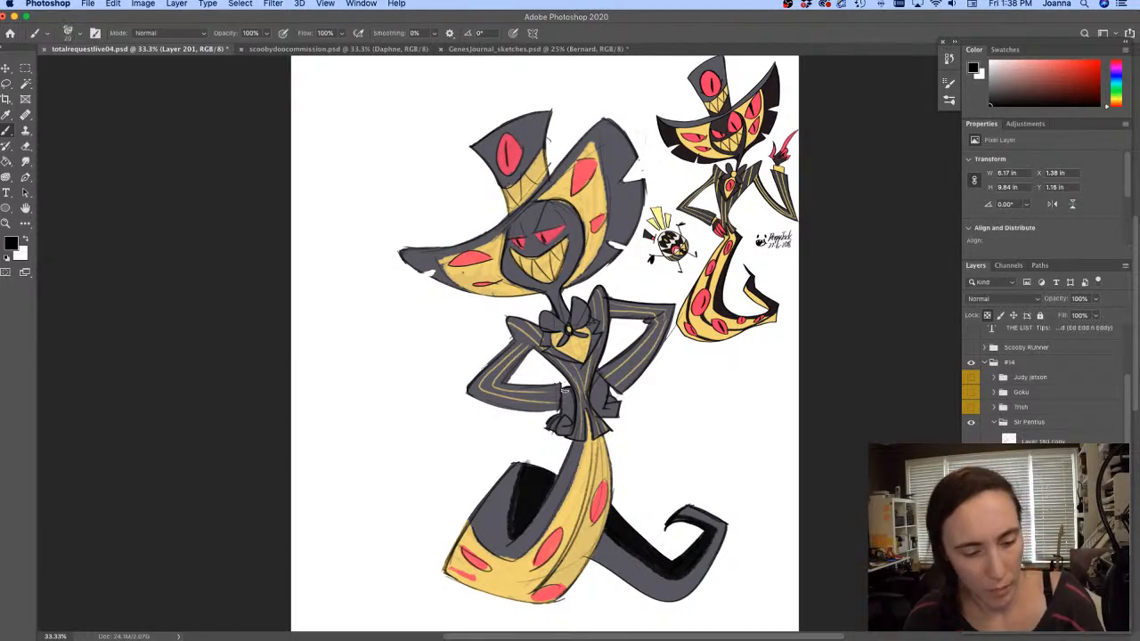
Paint both hands at the hips black, and colour their fingers with the red sampled from a tail spot
key(])
drag(567, 392, 569, 416)
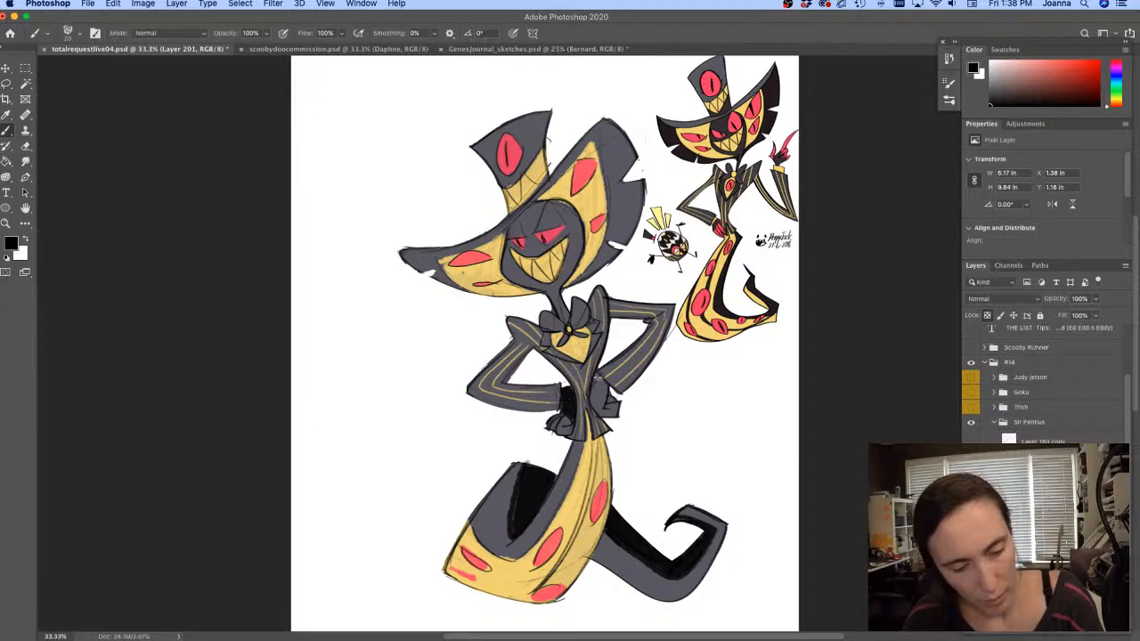
drag(595, 385, 589, 397)
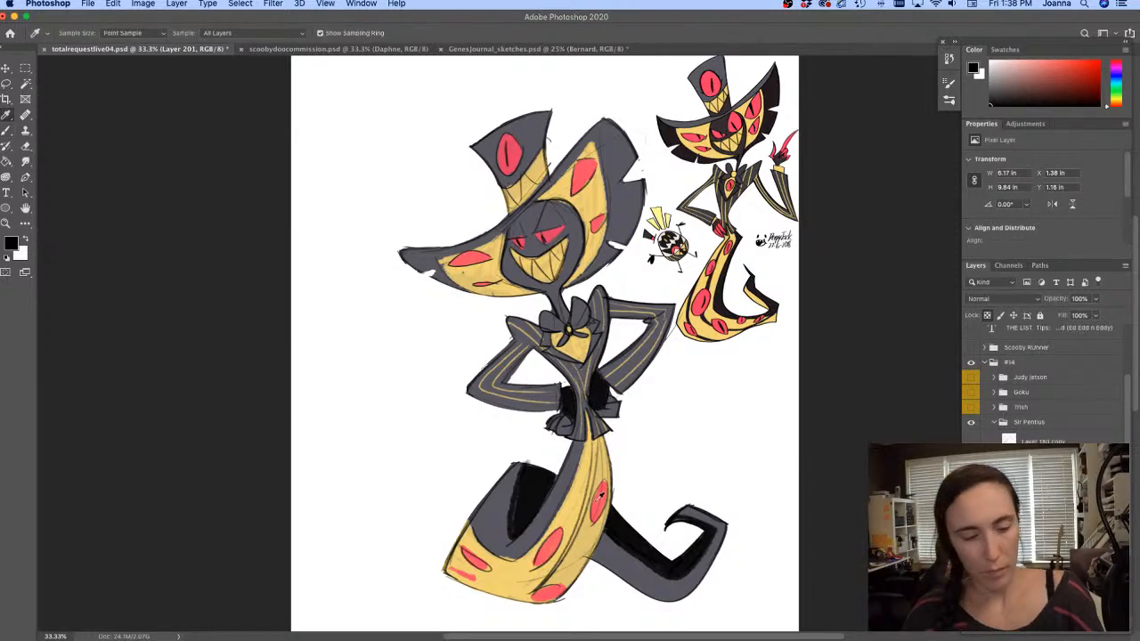
alt+click(597, 497)
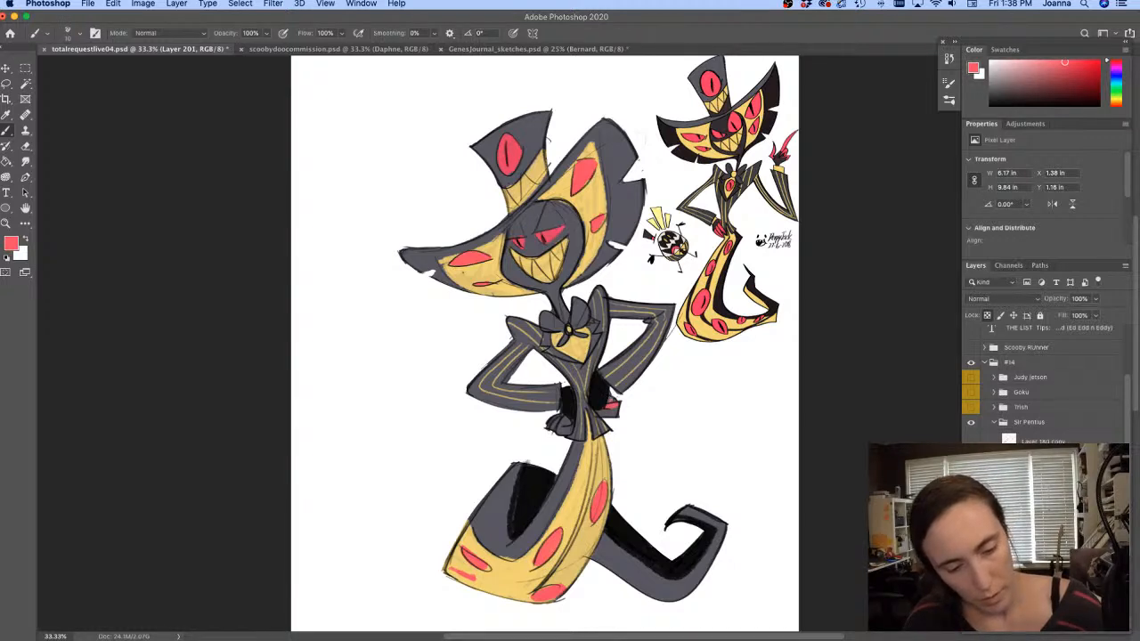
key(bracketright)
key(bracketright)
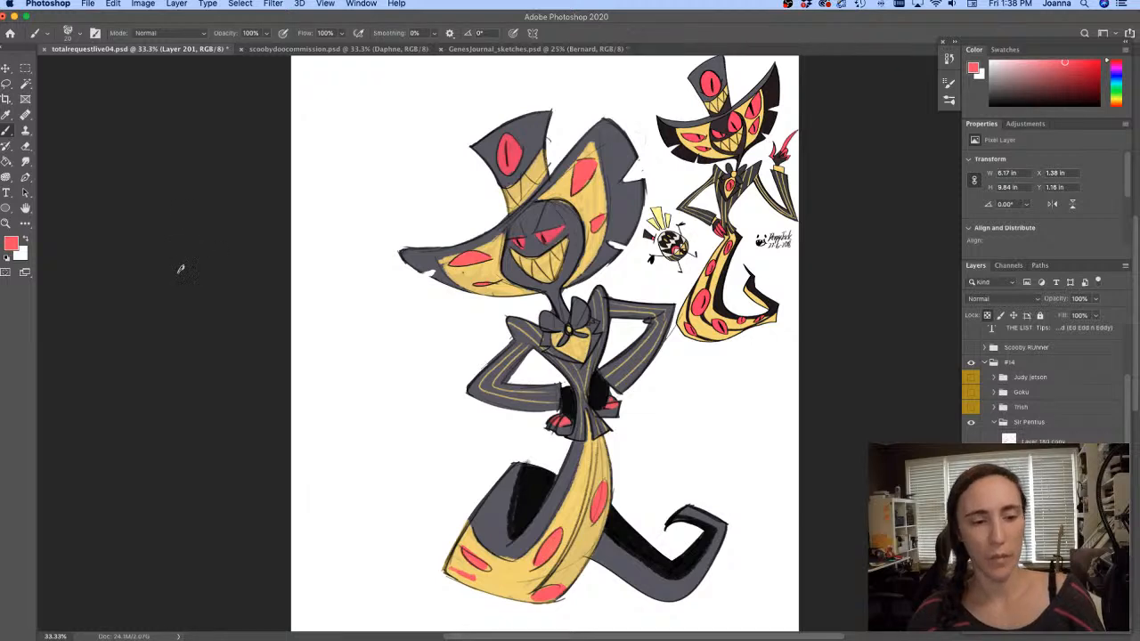
Bring in the grey cat-like companion figure, and paint the shapes above Sir Pentius's eyes with its sampled grey, adding near-white streaks
key(super+v)
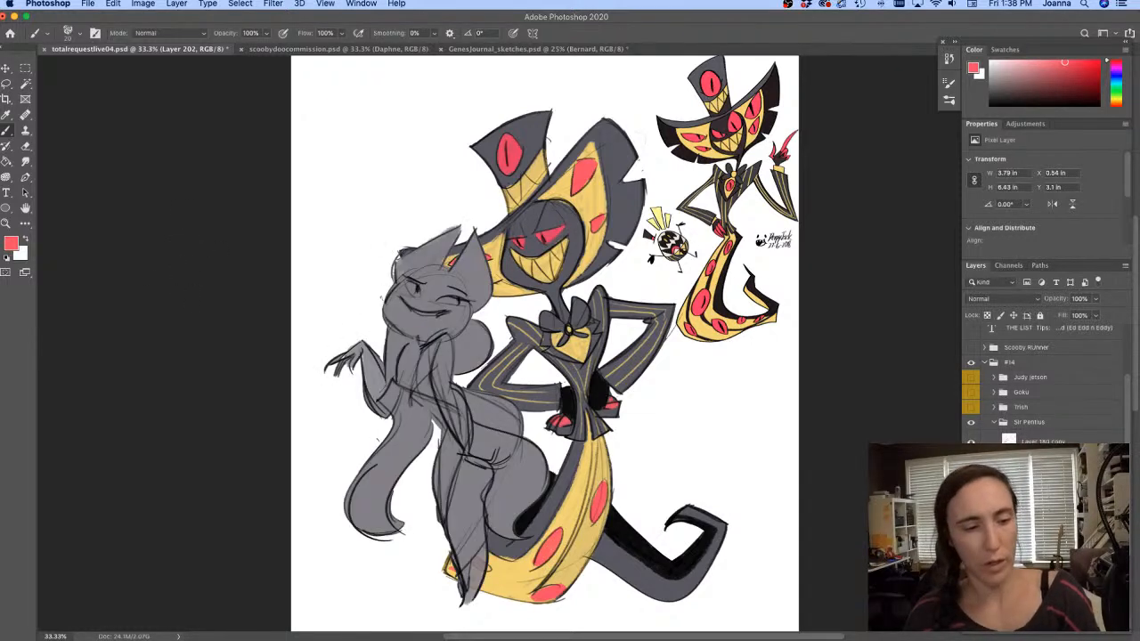
alt+click(473, 269)
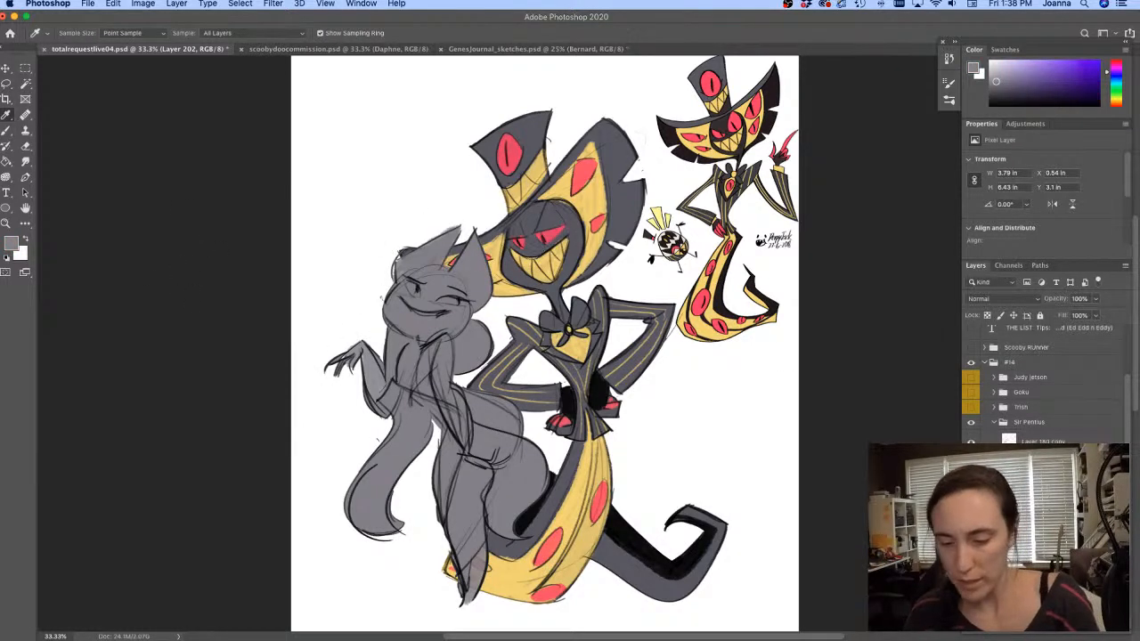
key(alt+bracketleft)
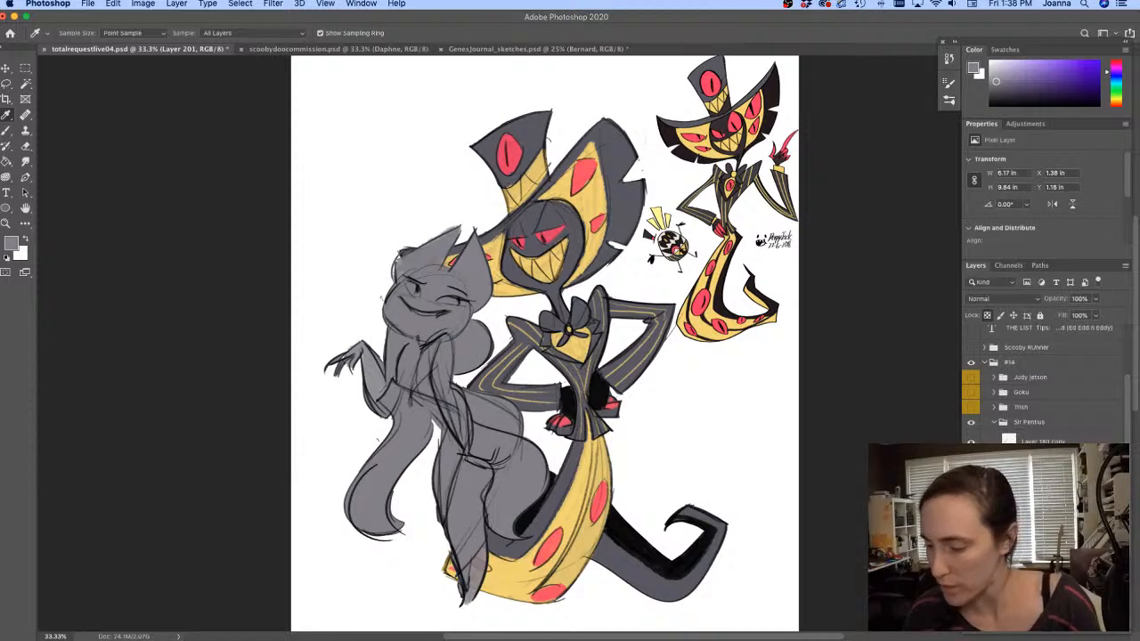
key(b)
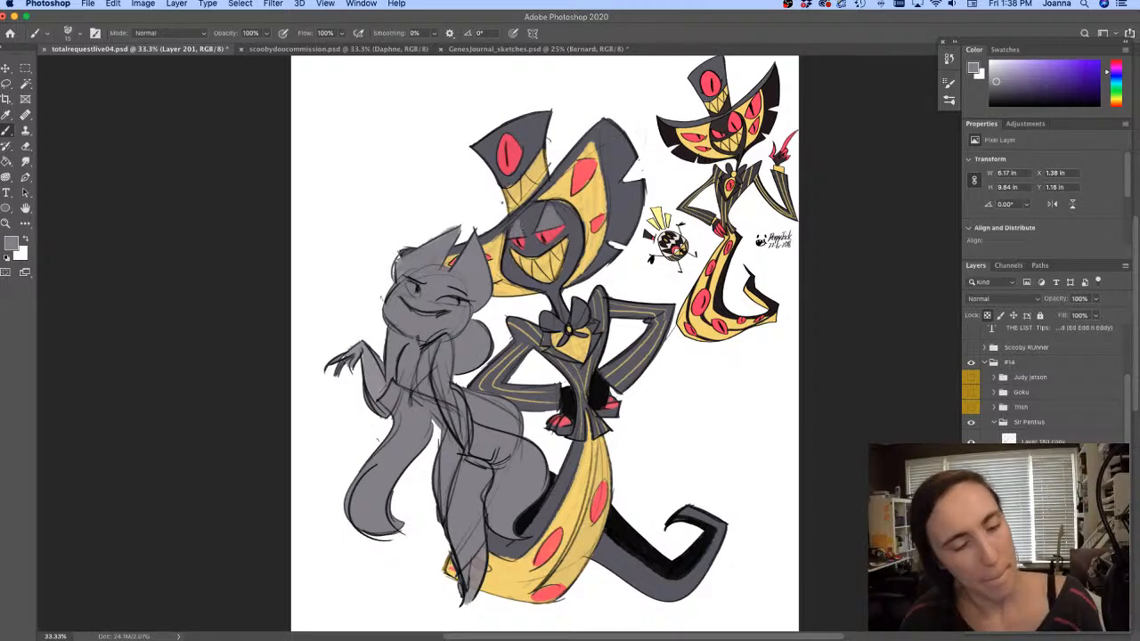
click(13, 244)
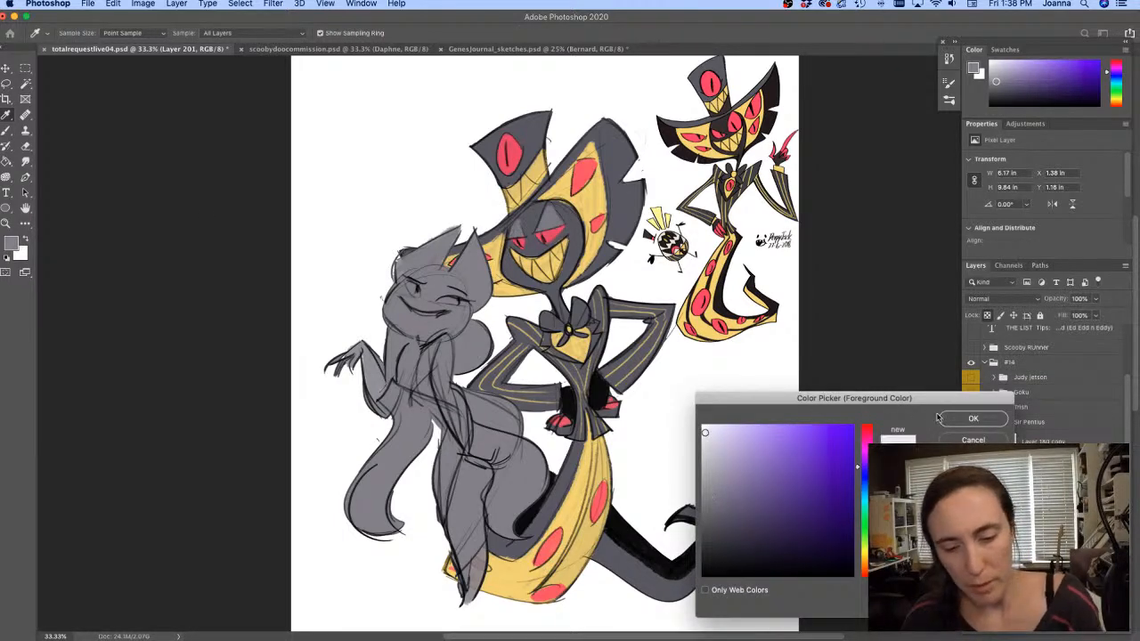
click(971, 418)
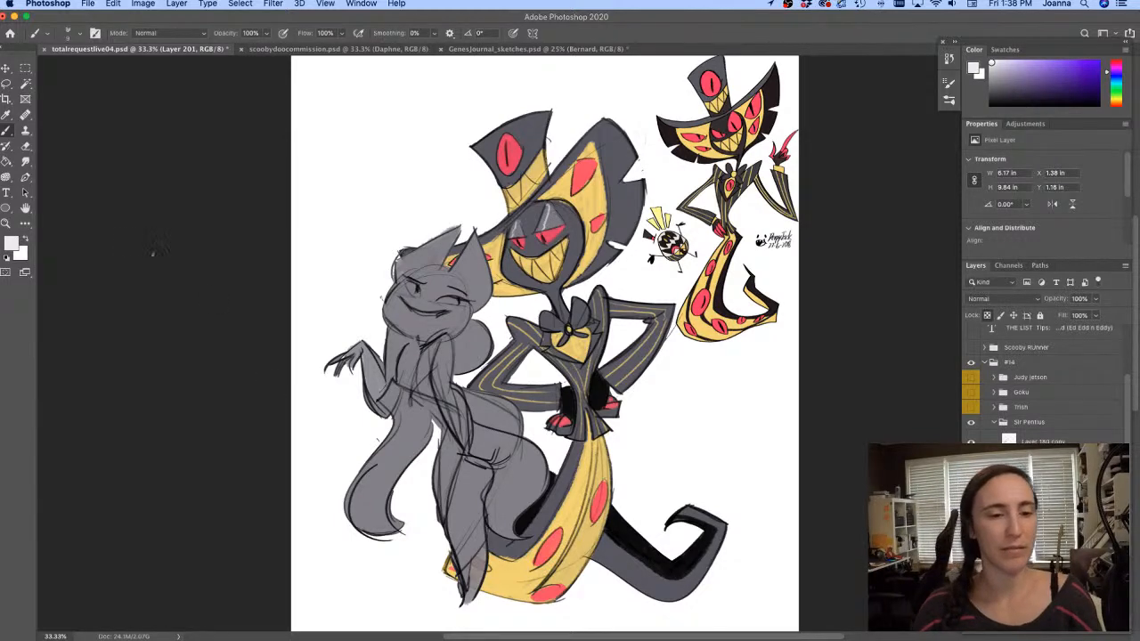
Paint the outer rim of the hood's raised side with black sampled from the tail, and touch up its top edge in dark grey
drag(318, 397, 375, 372)
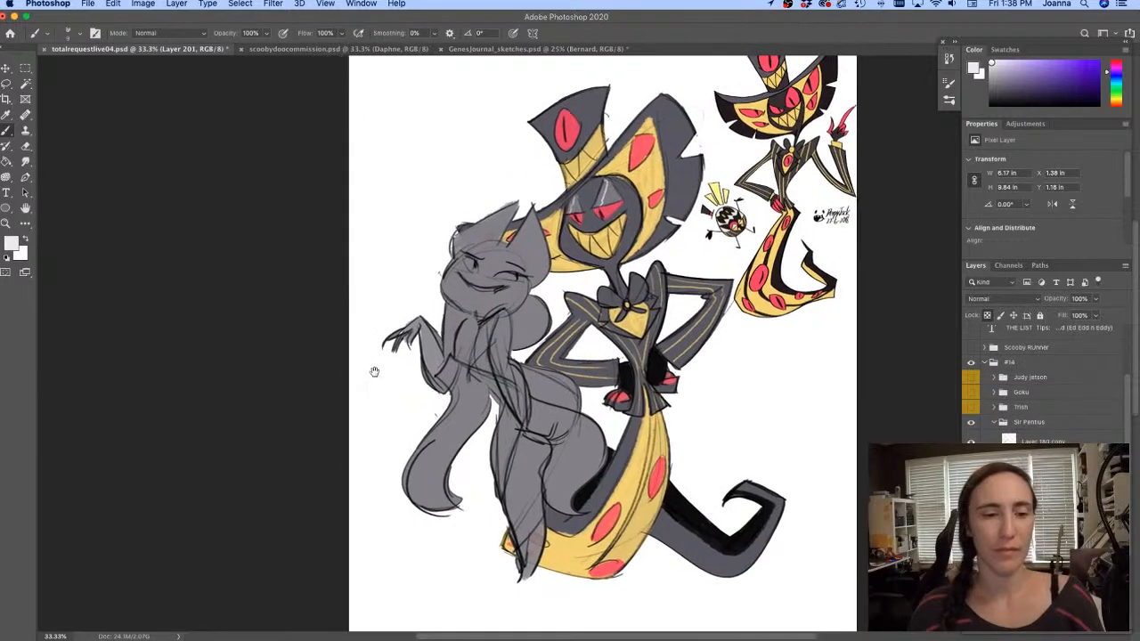
alt+click(681, 495)
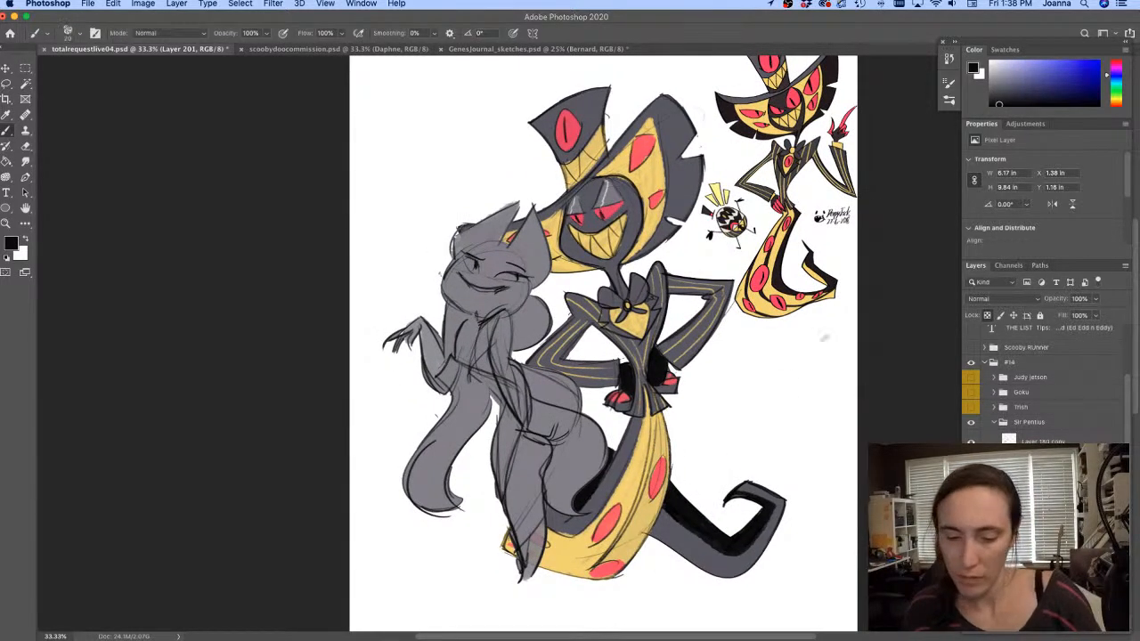
mouse_move(661, 89)
mouse_down()
mouse_move(673, 98)
mouse_move(670, 158)
mouse_move(688, 178)
mouse_move(704, 160)
mouse_move(682, 218)
mouse_move(668, 151)
mouse_move(654, 245)
mouse_move(666, 150)
mouse_up()
mouse_move(666, 221)
mouse_down()
mouse_move(669, 155)
mouse_move(689, 193)
mouse_move(631, 262)
mouse_move(653, 245)
mouse_move(672, 182)
mouse_move(659, 125)
mouse_up()
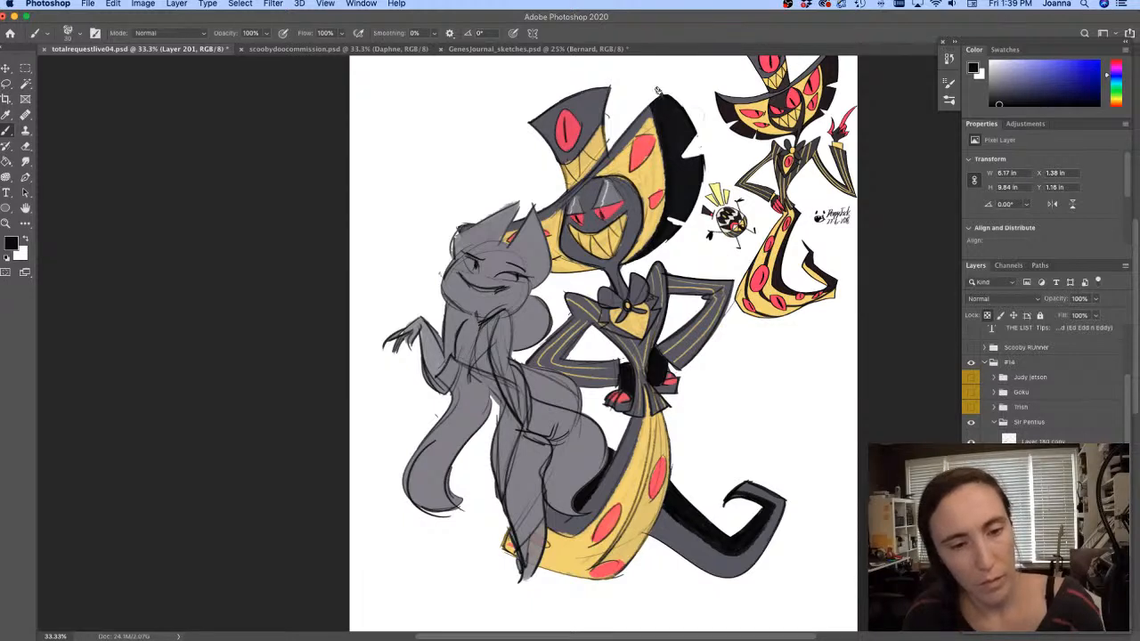
key(i)
click(637, 125)
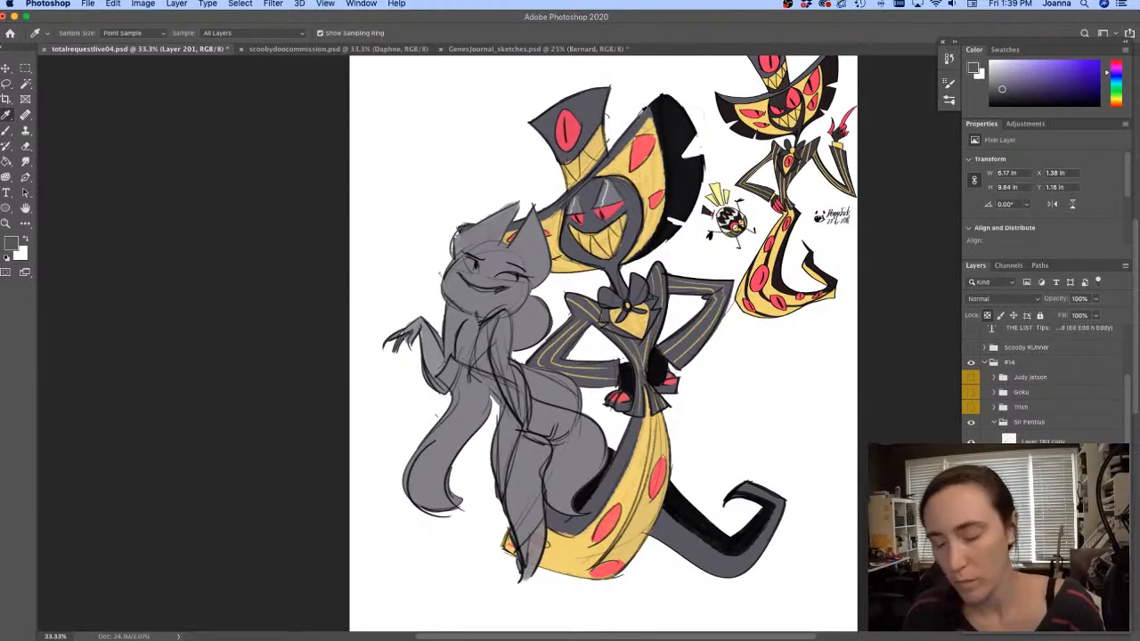
key(b)
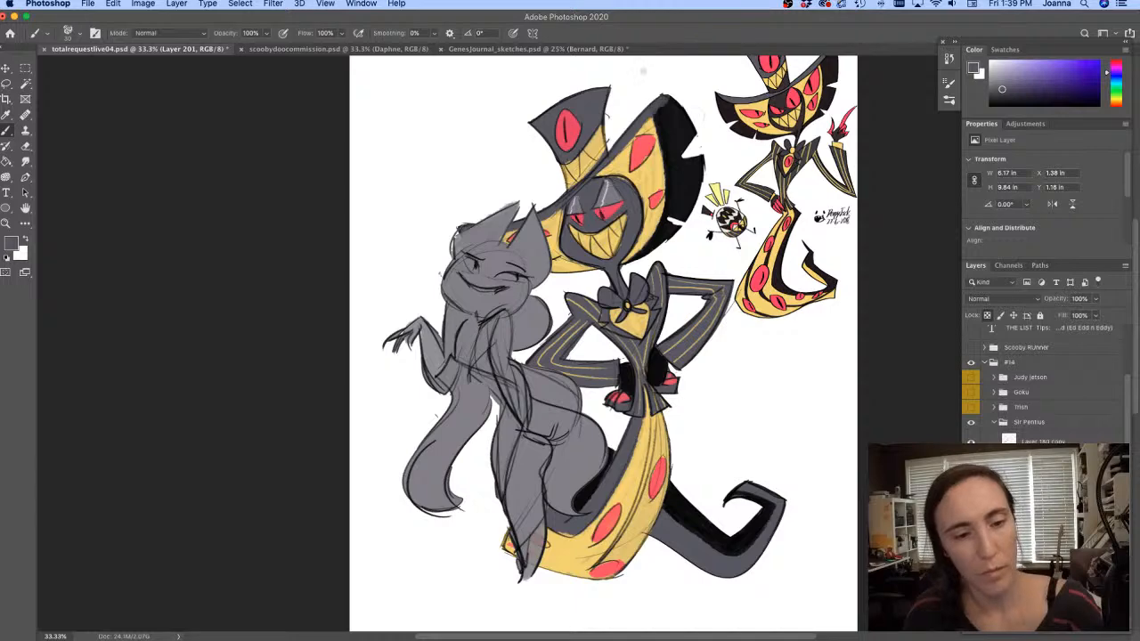
On the companion's colour layer, pick a light lavender and paint the companion's eyes and the hair beside the neck
key(super+minus)
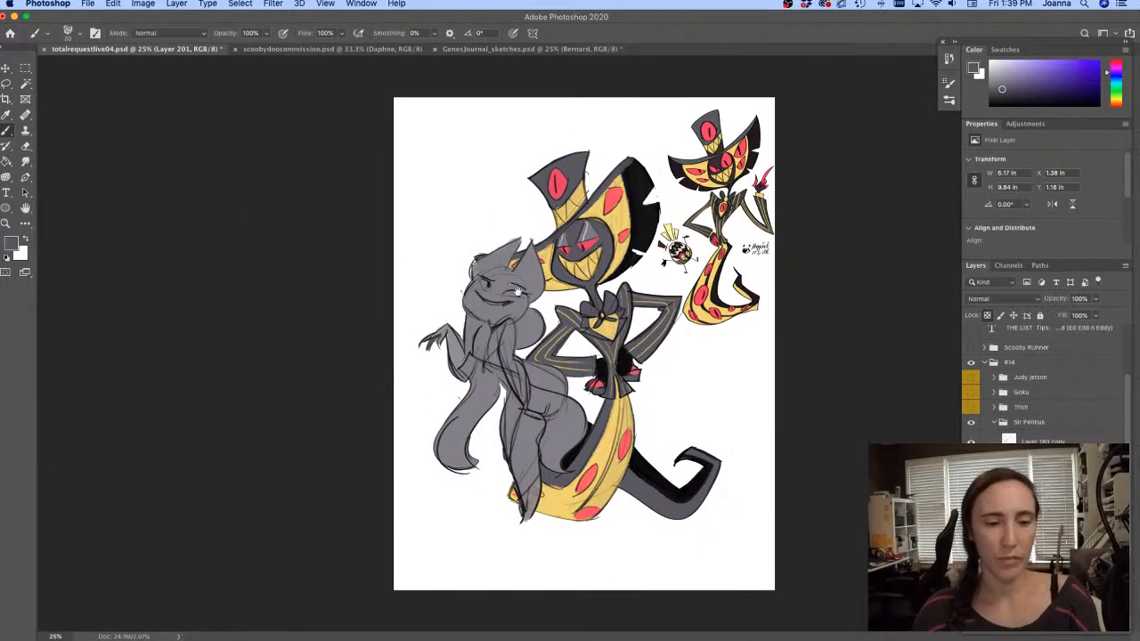
key(super+plus)
scroll(410, 356, down, 2)
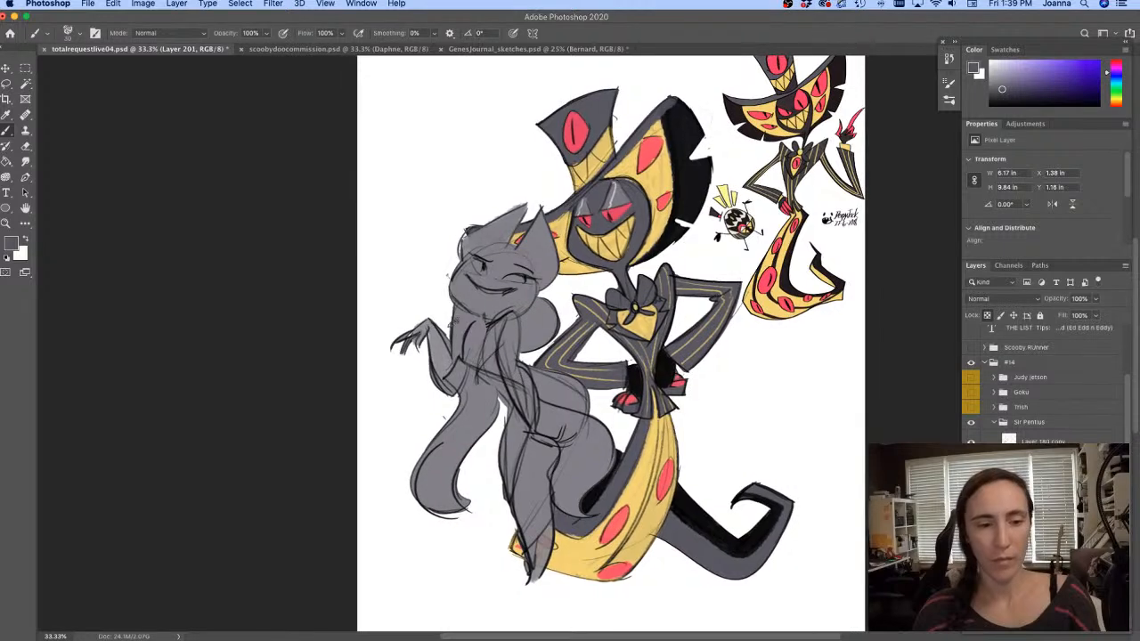
click(1025, 463)
key(i)
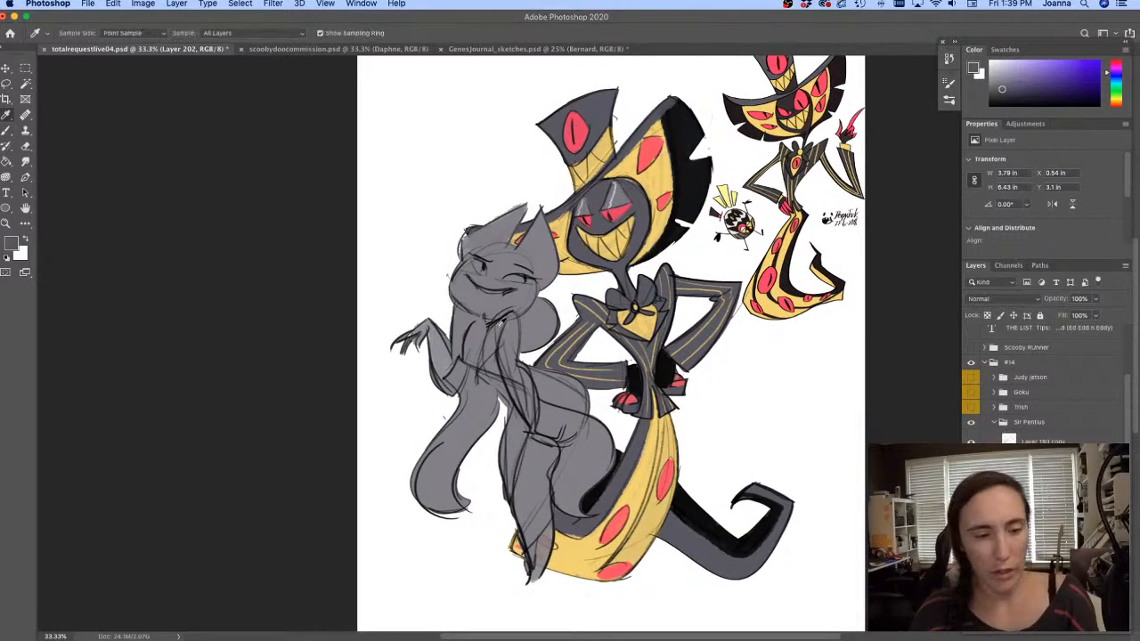
click(14, 246)
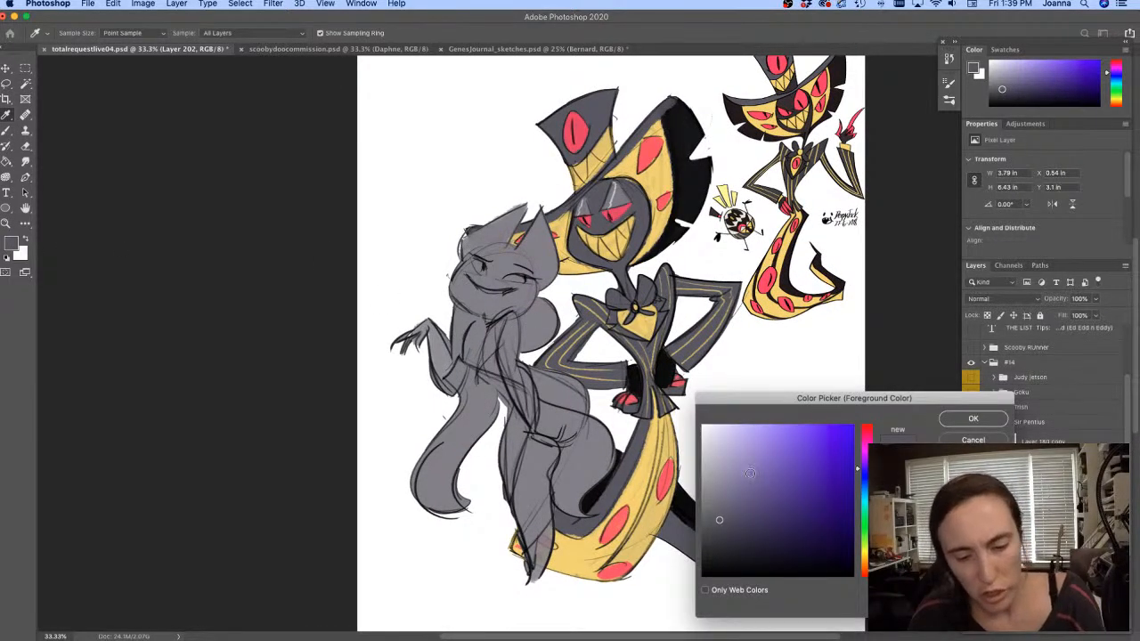
click(747, 444)
click(973, 419)
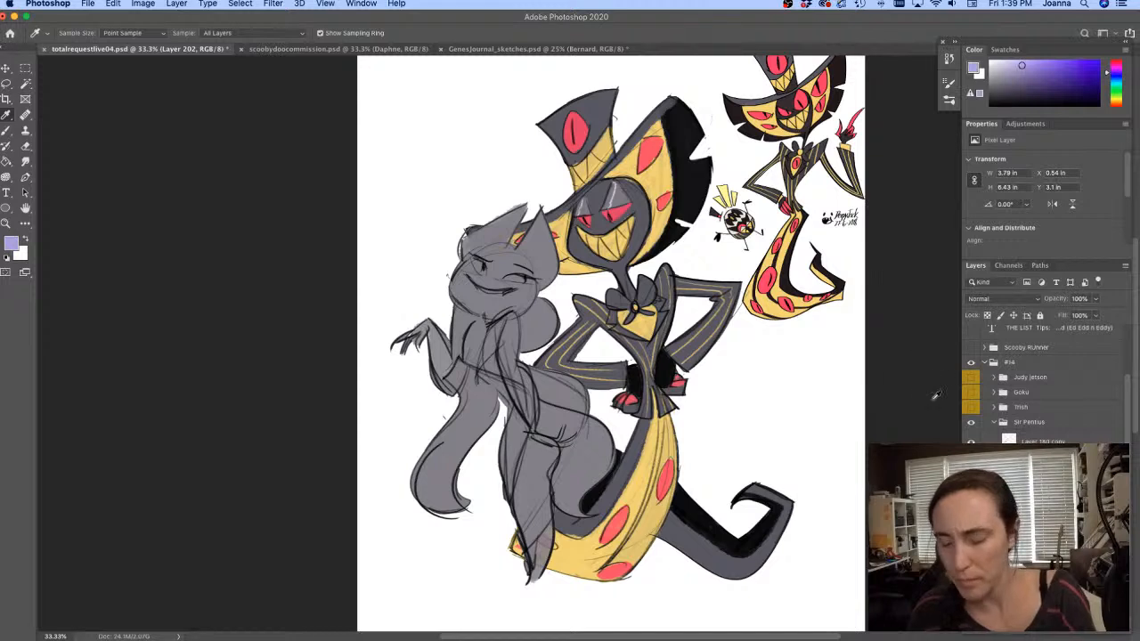
key(b)
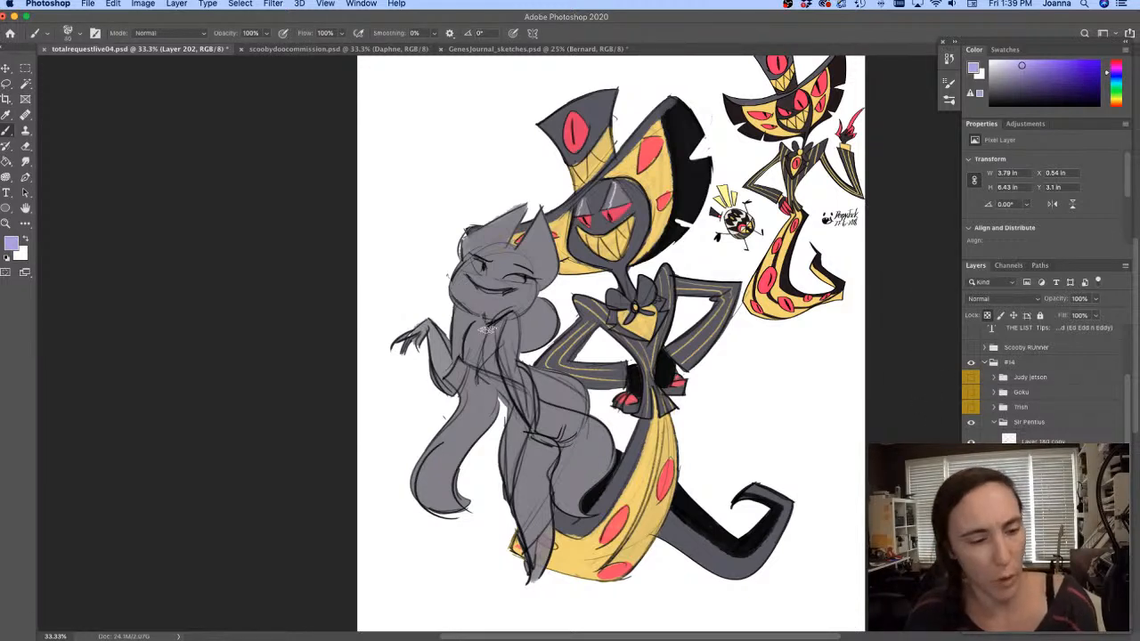
mouse_move(488, 329)
mouse_down()
mouse_move(454, 313)
mouse_move(459, 334)
mouse_move(463, 314)
mouse_up()
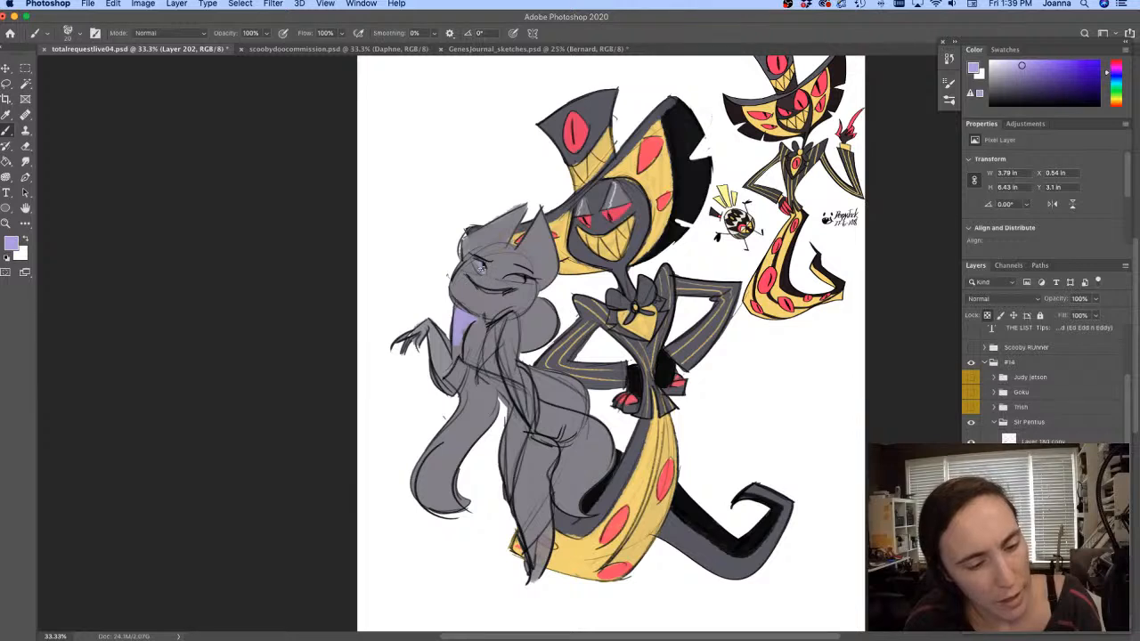
key([)
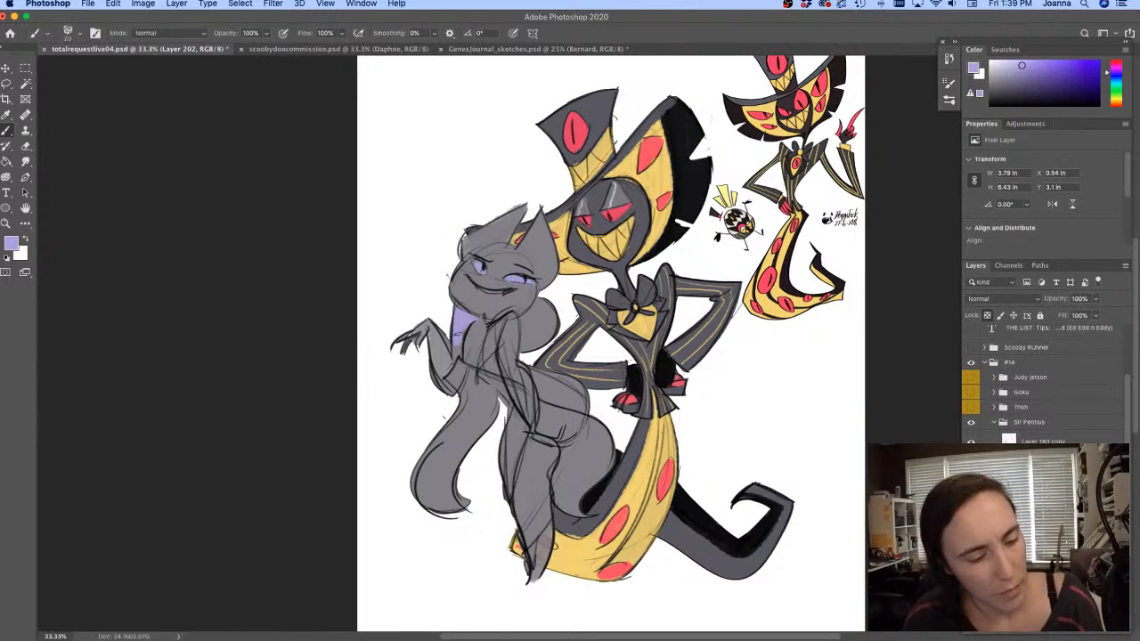
Fill the companion's long hanging lock and the hair over the chest, behind the shoulder and behind the hip with lavender
mouse_move(458, 334)
mouse_down()
mouse_move(465, 390)
mouse_move(456, 366)
mouse_move(488, 417)
mouse_move(472, 440)
mouse_move(465, 383)
mouse_move(415, 499)
mouse_move(454, 499)
mouse_move(462, 520)
mouse_up()
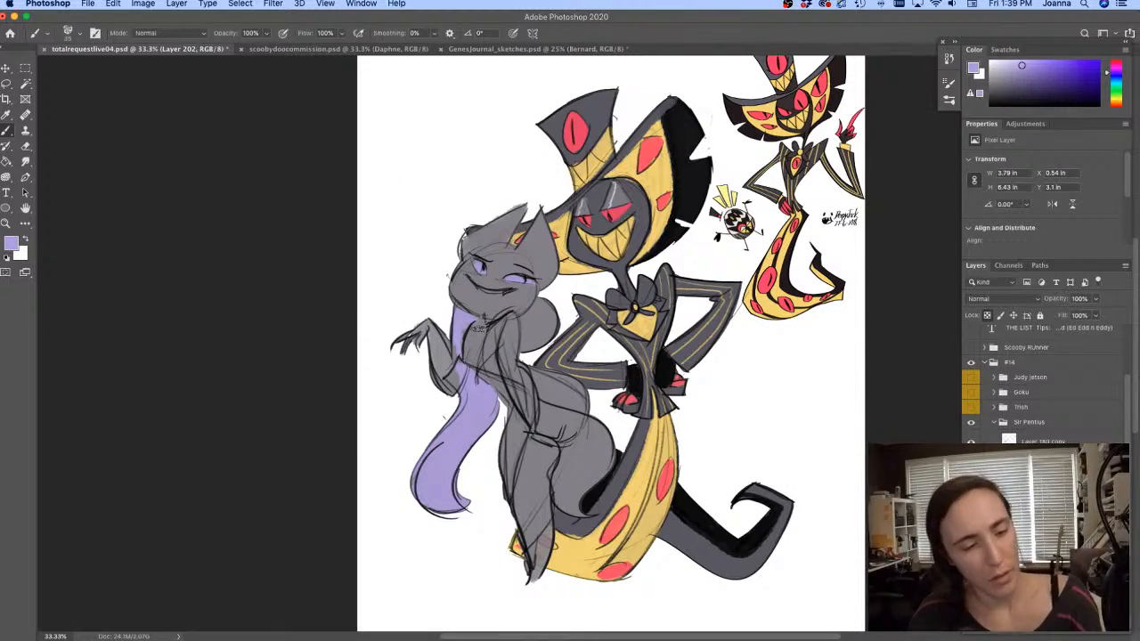
mouse_move(529, 314)
mouse_down()
mouse_move(525, 353)
mouse_move(530, 328)
mouse_move(541, 355)
mouse_move(553, 317)
mouse_move(554, 330)
mouse_move(489, 323)
mouse_move(496, 379)
mouse_move(511, 350)
mouse_move(540, 429)
mouse_move(560, 412)
mouse_move(596, 447)
mouse_move(604, 465)
mouse_move(586, 494)
mouse_move(588, 459)
mouse_move(568, 454)
mouse_move(566, 429)
mouse_move(583, 443)
mouse_move(564, 472)
mouse_up()
key(super+z)
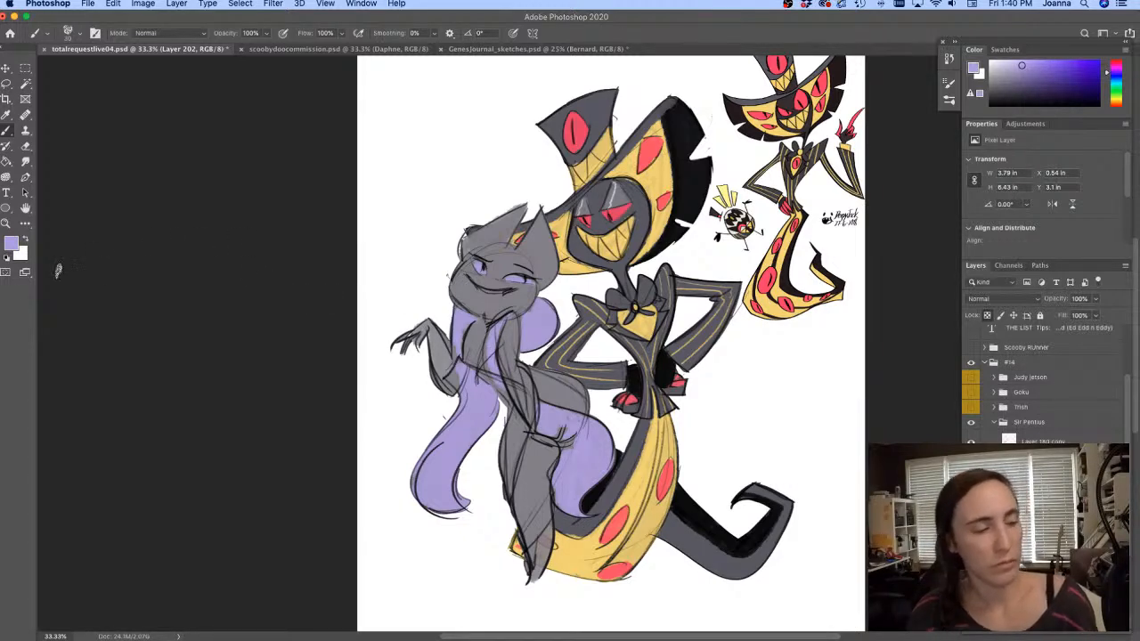
Switch to white and, on the layer Layer 180 copy, draw thin highlight streaks on the companion's chest hair and the hair behind the shoulder
click(26, 238)
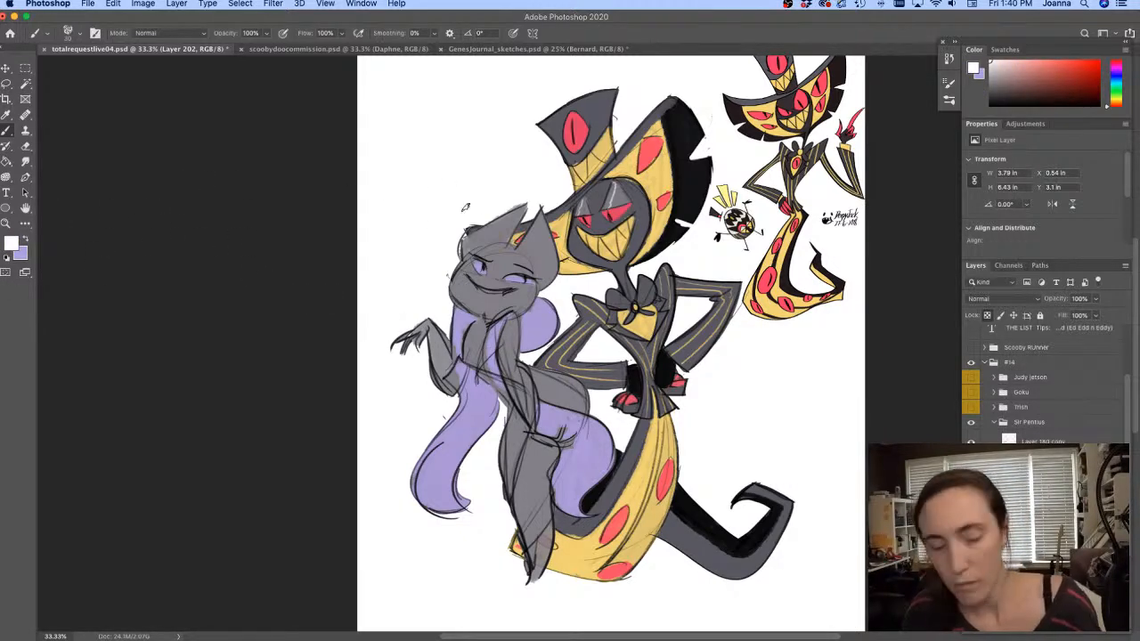
key(bracketleft)
key(bracketleft)
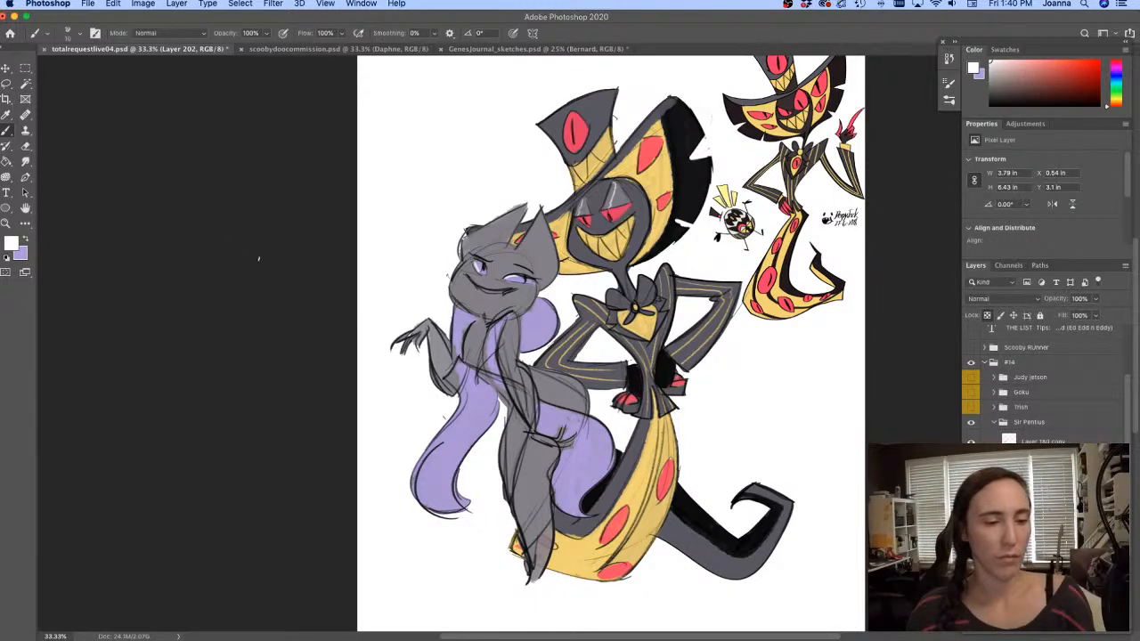
drag(481, 323, 507, 318)
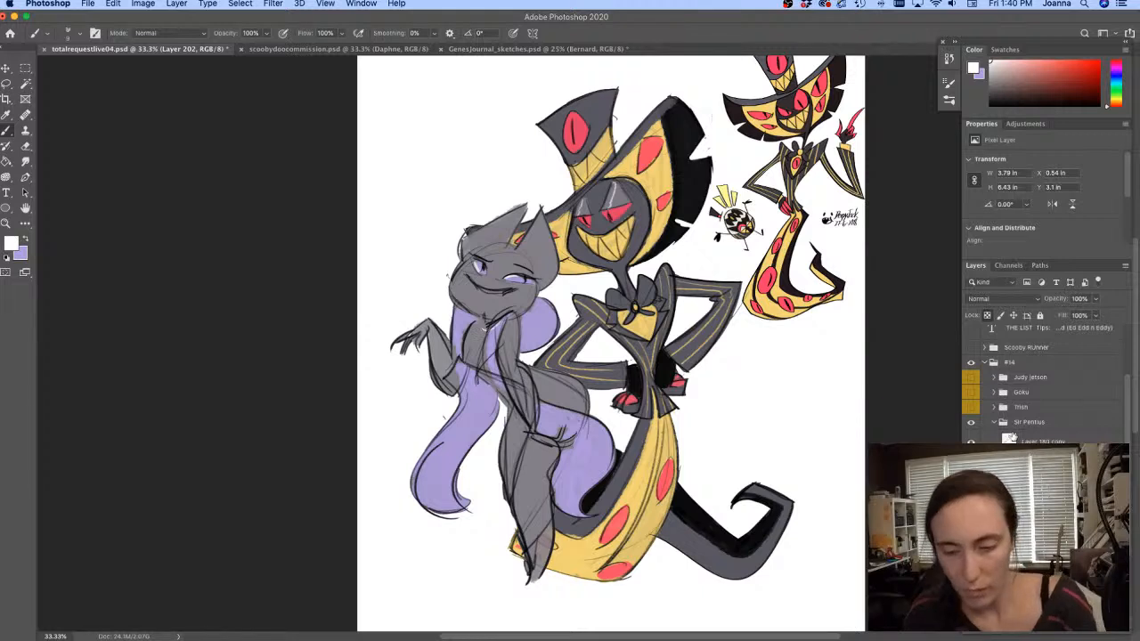
click(1010, 440)
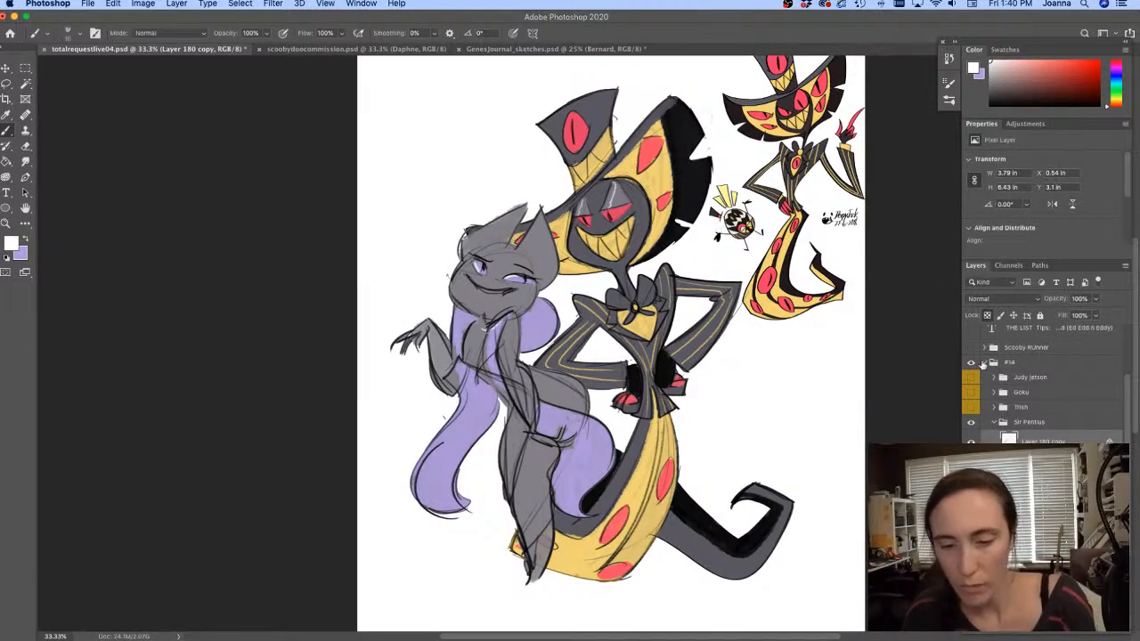
mouse_move(478, 319)
mouse_down()
mouse_move(505, 331)
mouse_move(493, 383)
mouse_up()
drag(537, 293, 549, 304)
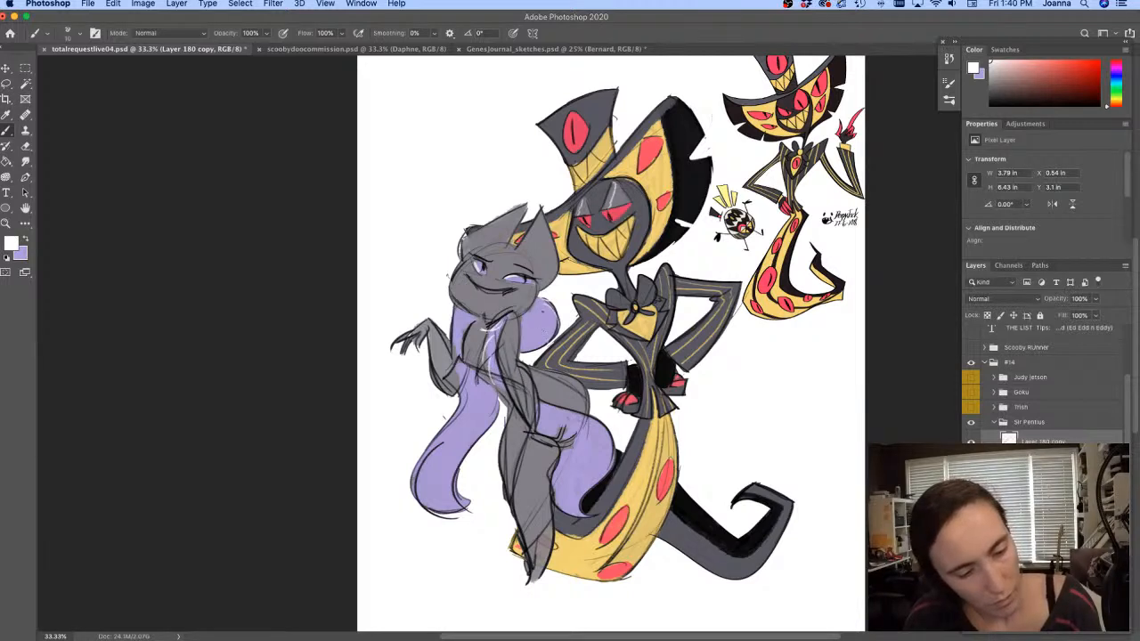
Add white highlight strokes to the hair behind the companion's hip and to the upper part of the long hanging lock
key(bracketright)
key(bracketright)
drag(534, 430, 556, 441)
mouse_move(539, 399)
mouse_down()
mouse_move(615, 440)
mouse_move(558, 469)
mouse_up()
key(bracketleft)
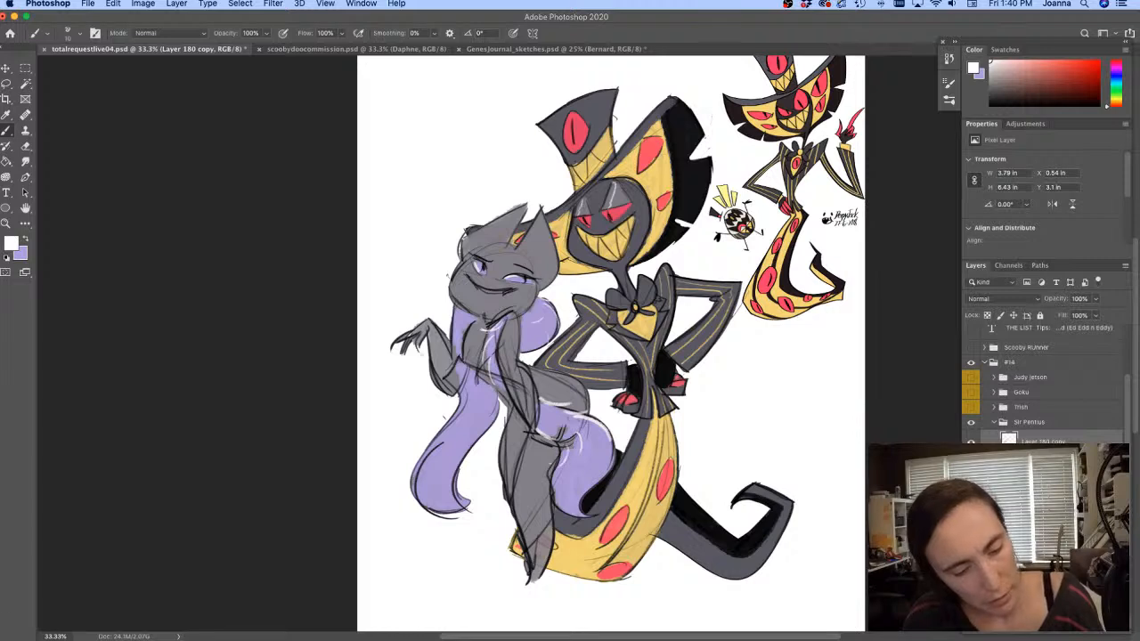
mouse_move(454, 313)
mouse_down()
mouse_move(461, 388)
mouse_move(487, 415)
mouse_move(456, 410)
mouse_up()
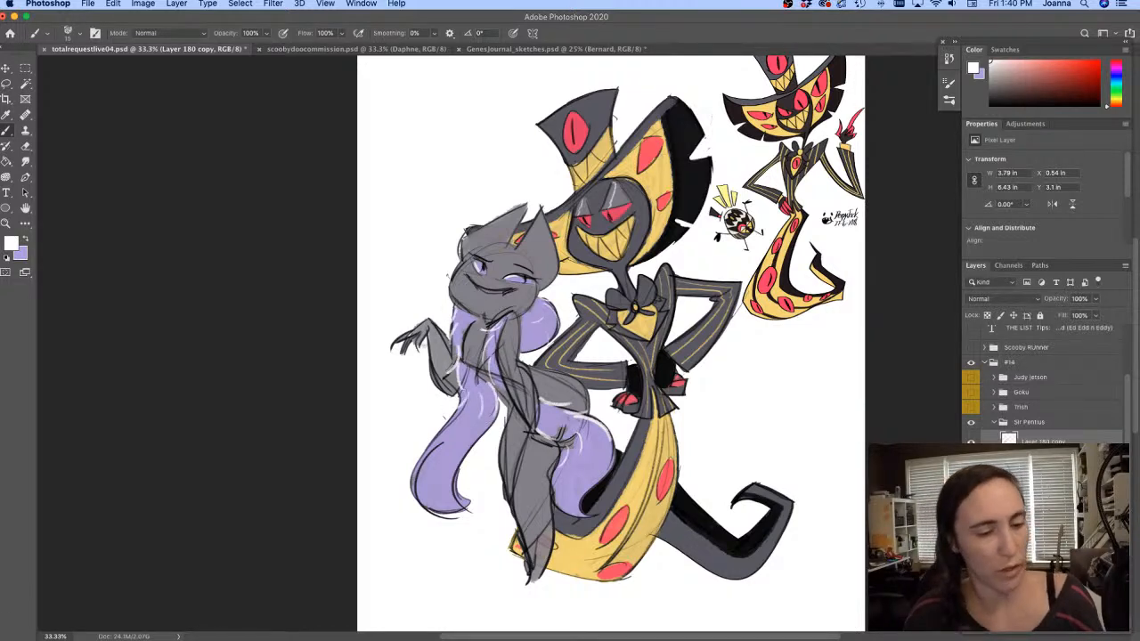
Erase the stray sketch lines crossing the companion's near arm with an enlarged eraser
key(e)
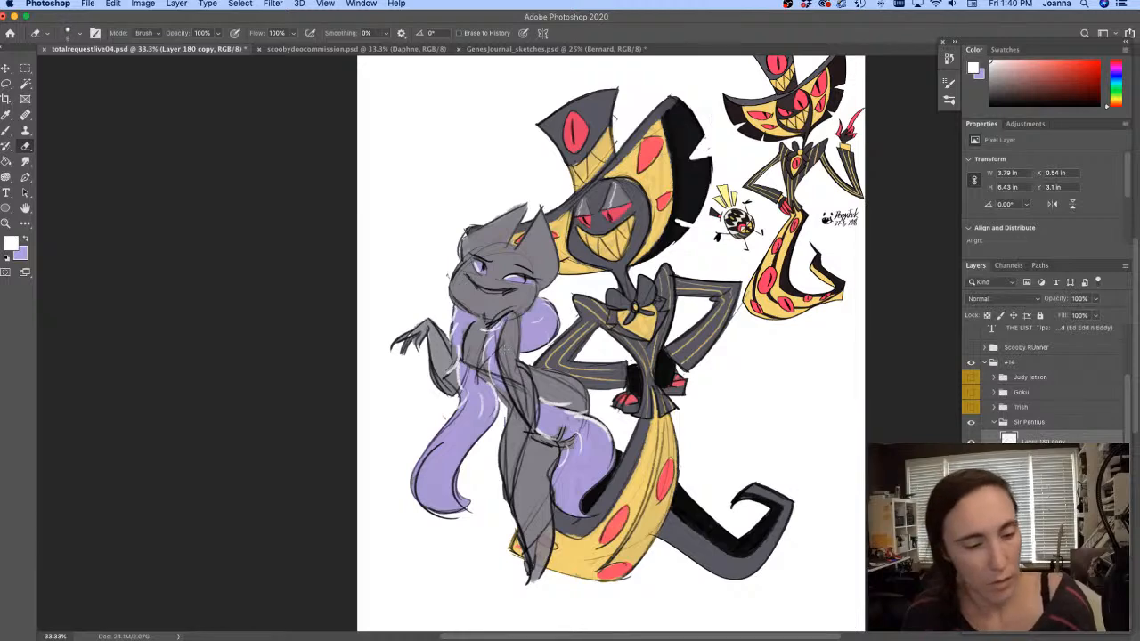
key(])
key(])
key(])
key(])
key(])
drag(507, 344, 529, 415)
mouse_move(507, 365)
mouse_down()
mouse_move(523, 409)
mouse_move(502, 360)
mouse_up()
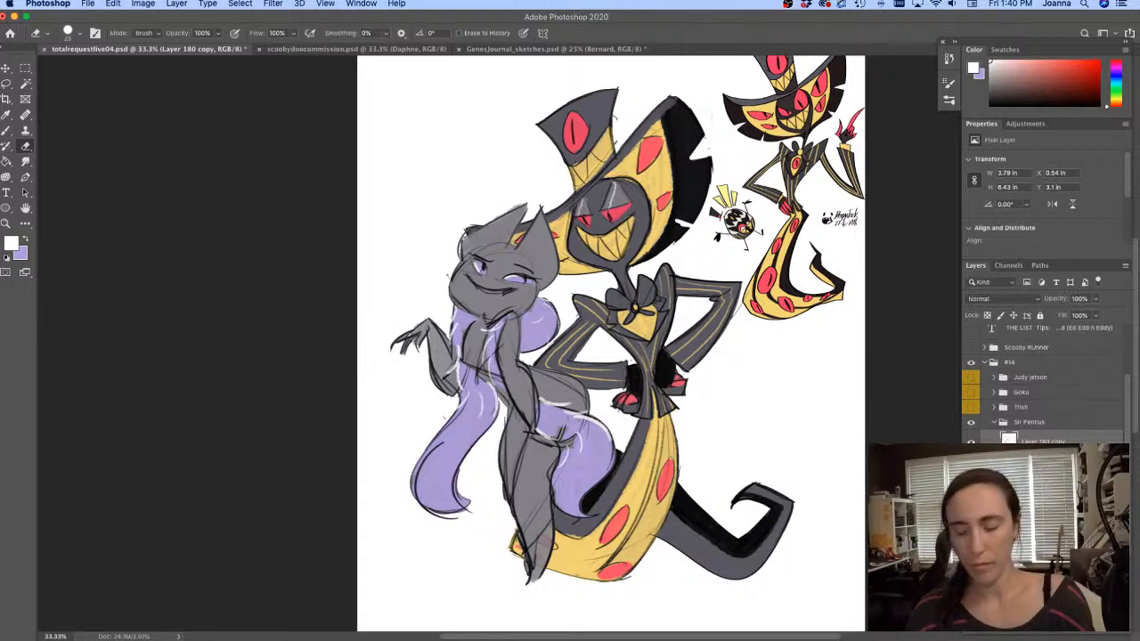
Add white highlights to the companion's lower hair and head outline, and colour the mouth red sampled from Sir Pentius's eye
key(b)
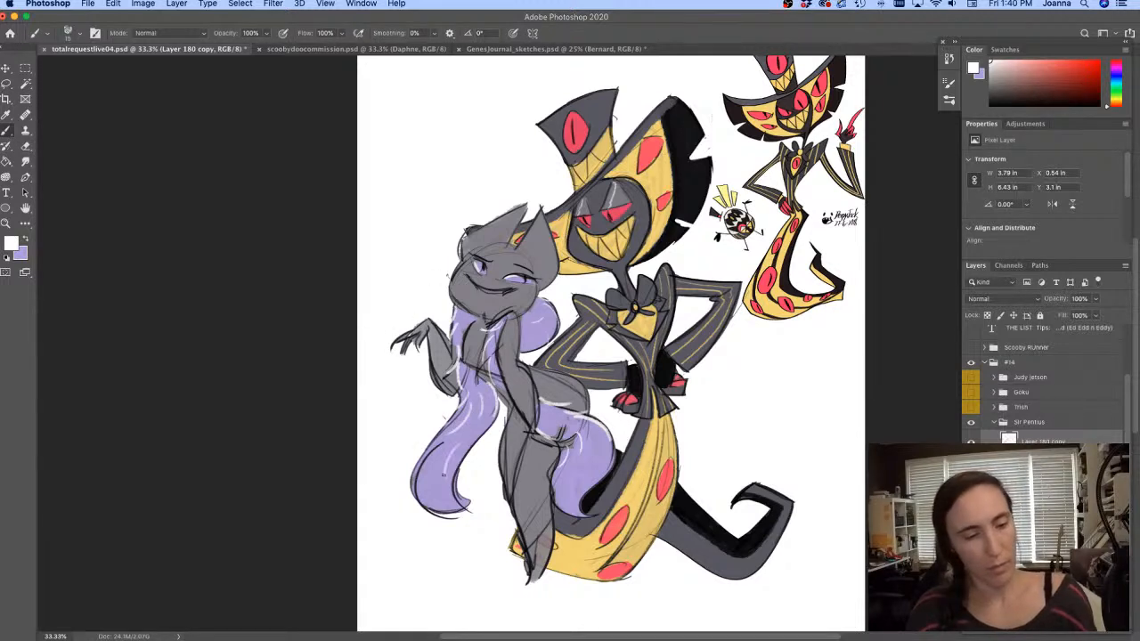
drag(524, 203, 450, 287)
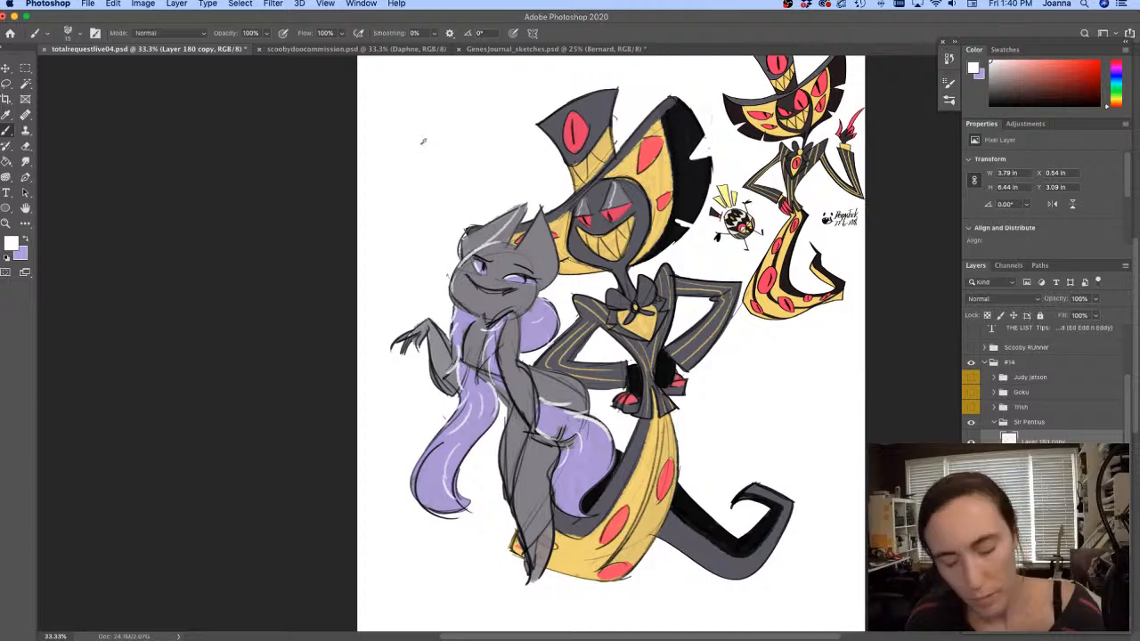
alt+click(620, 208)
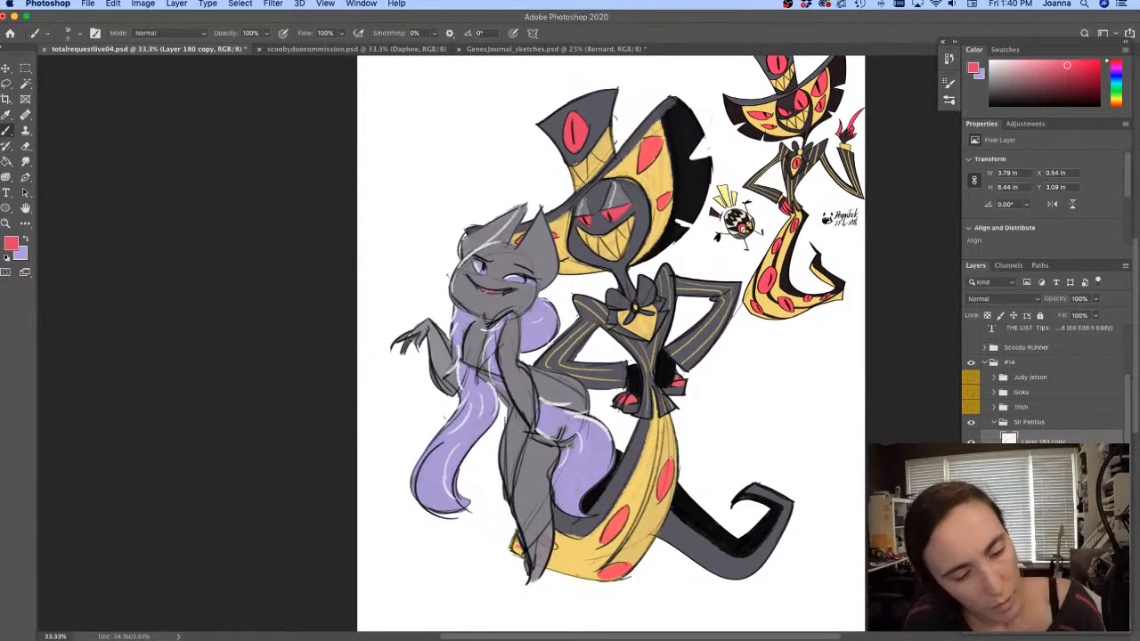
drag(497, 291, 511, 289)
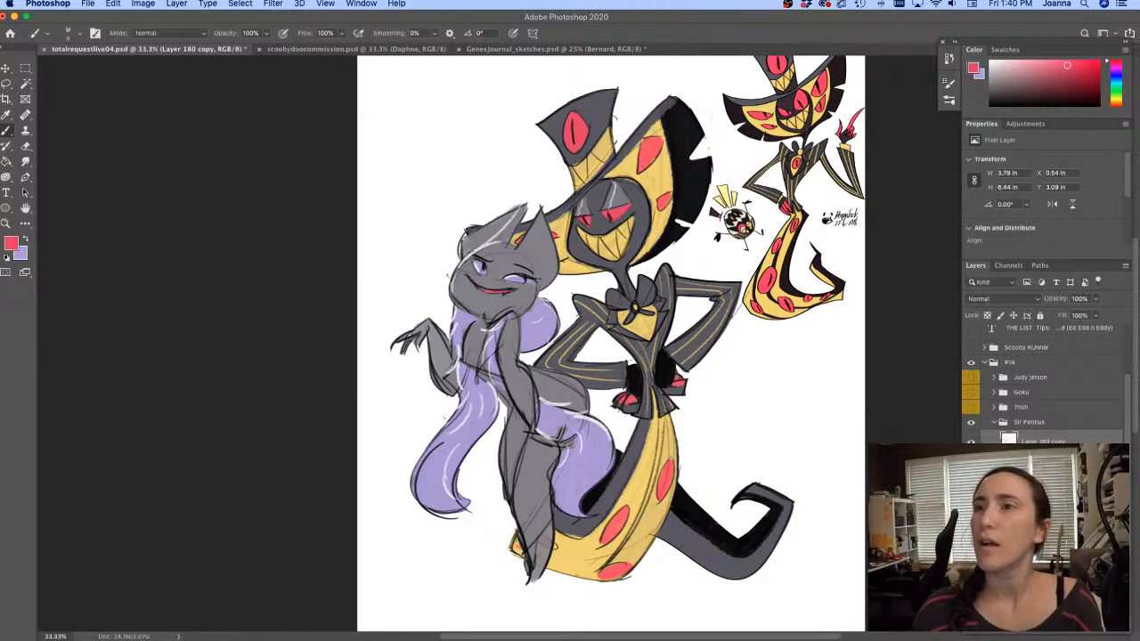
key(shift+Tab)
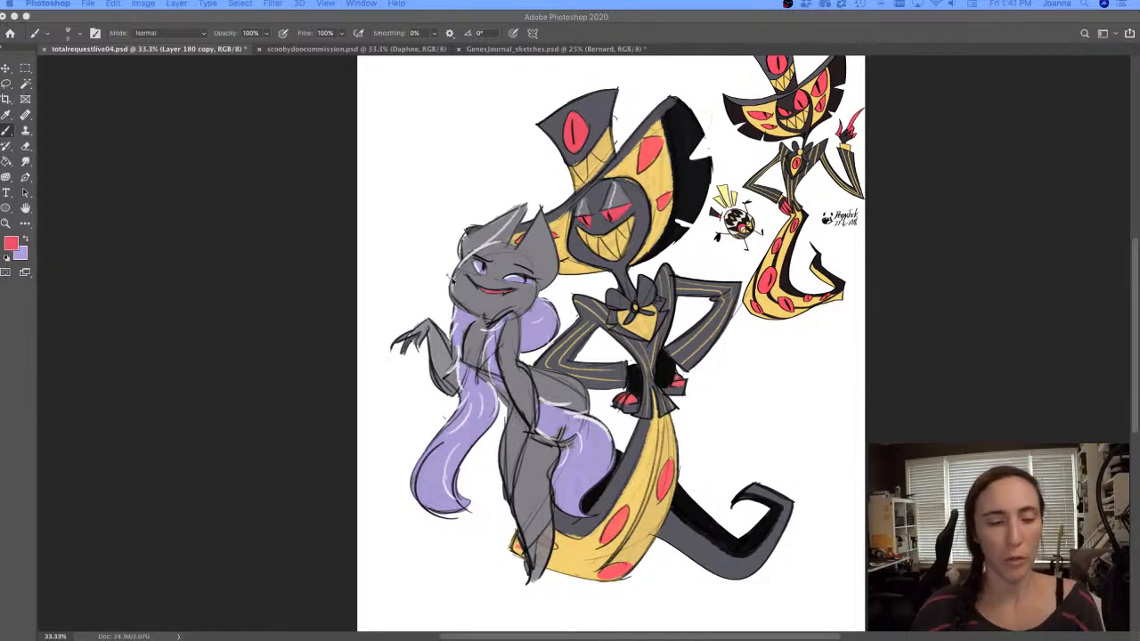
key(shift+Tab)
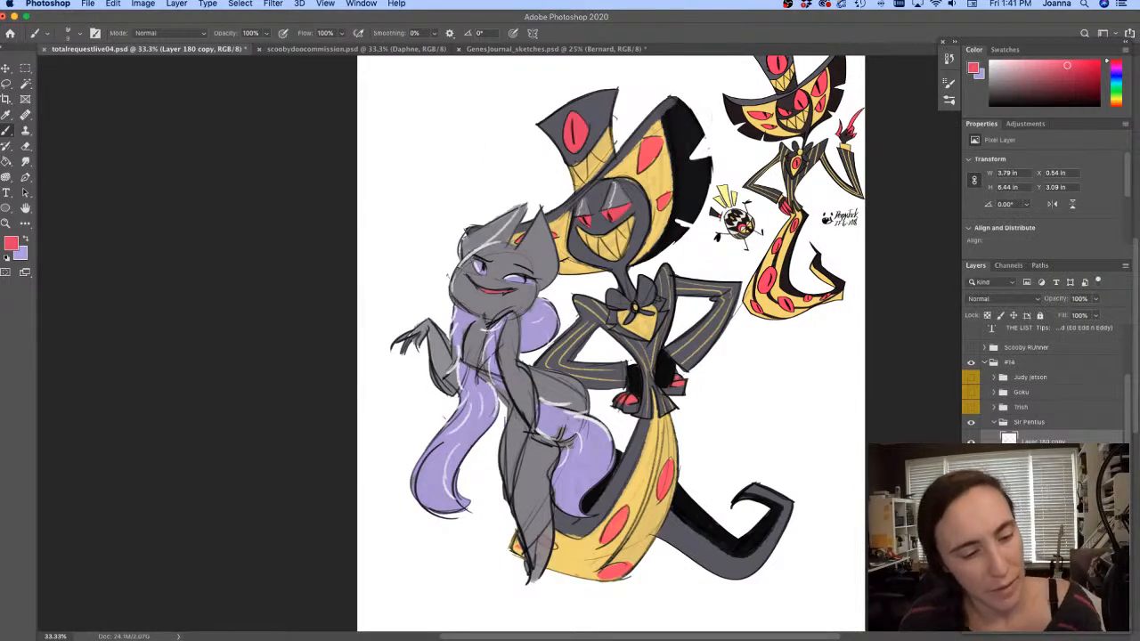
Sample white from the background and add highlight strokes to the companion's face outline, ears, cheek, raised arm and legs
key(i)
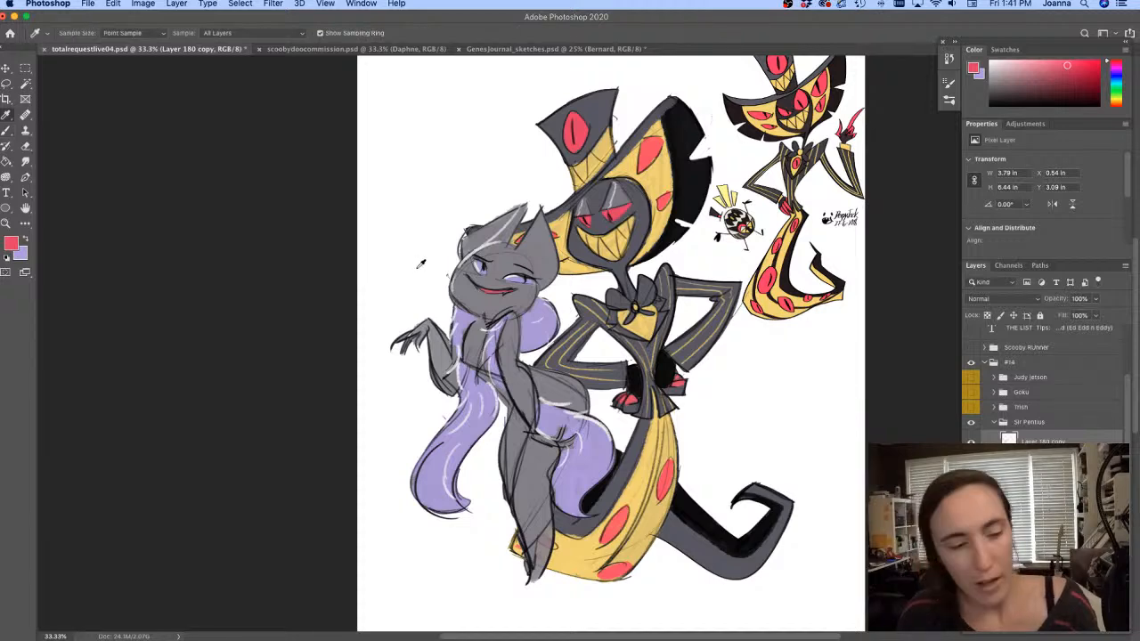
click(420, 264)
key(b)
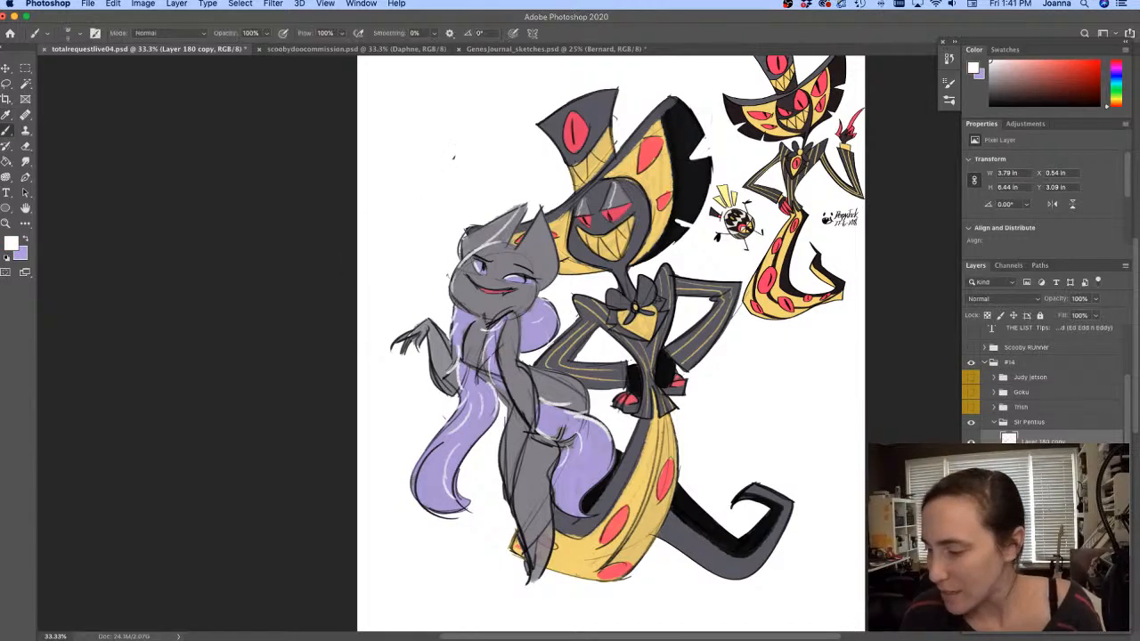
drag(465, 260, 453, 279)
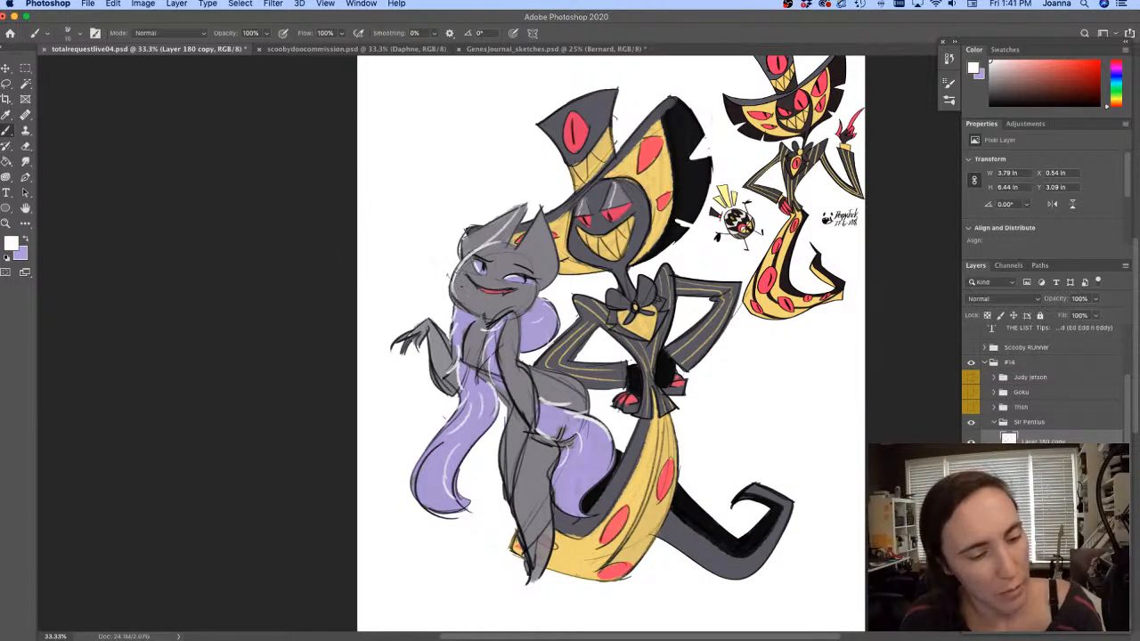
mouse_move(493, 223)
mouse_down()
mouse_move(490, 240)
mouse_move(538, 258)
mouse_move(535, 283)
mouse_up()
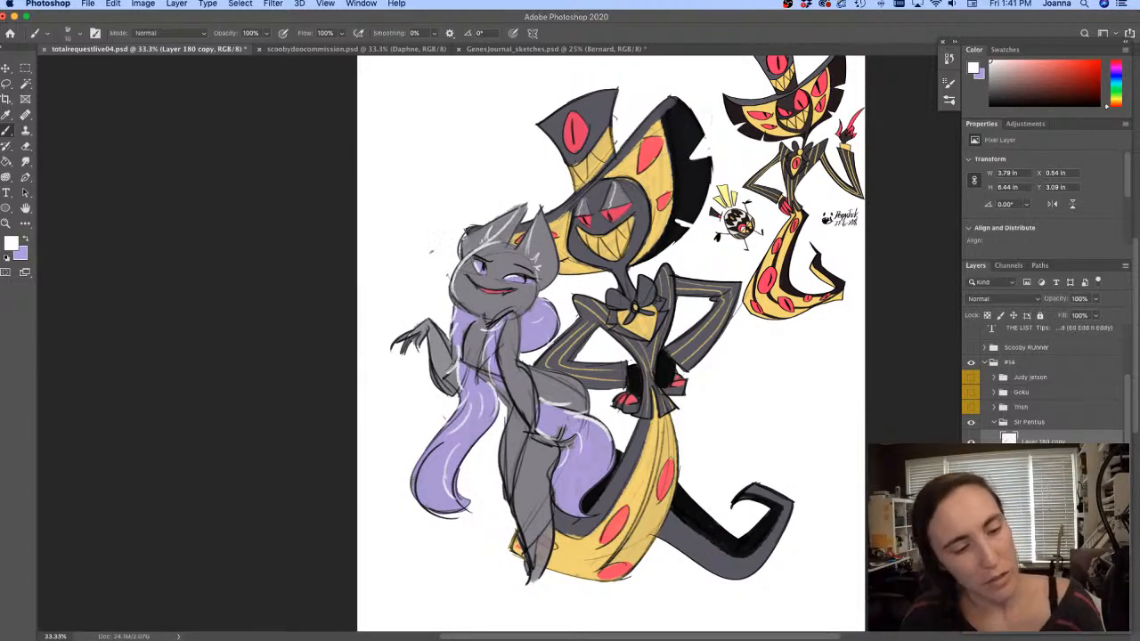
drag(458, 296, 468, 311)
drag(453, 291, 462, 305)
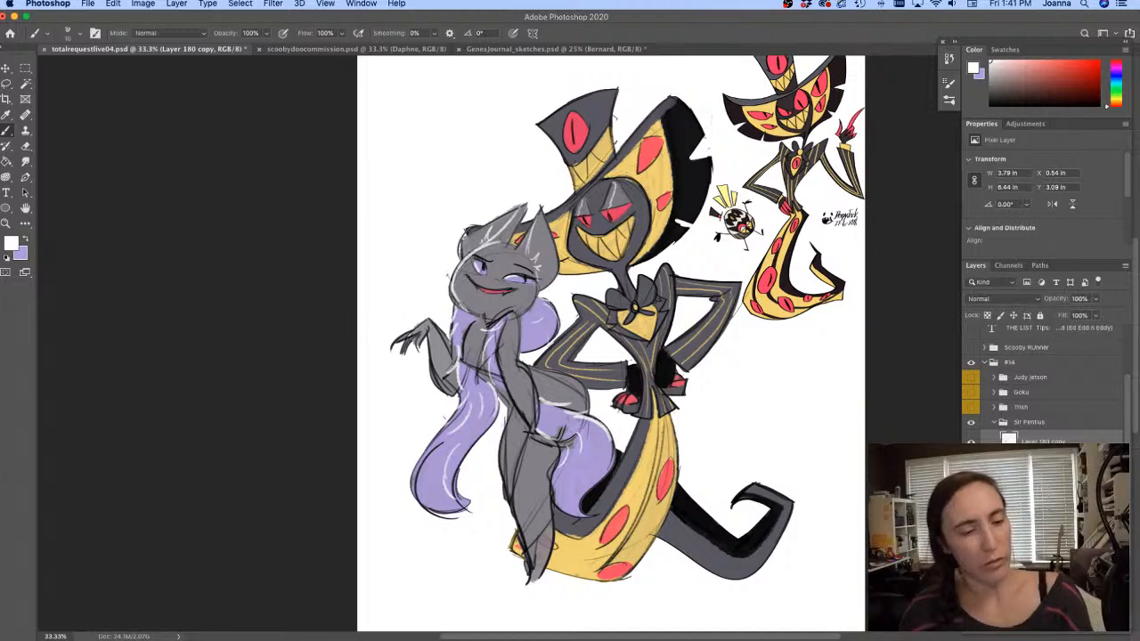
mouse_move(513, 412)
mouse_down()
mouse_move(501, 465)
mouse_move(521, 472)
mouse_move(514, 544)
mouse_move(532, 566)
mouse_move(501, 464)
mouse_up()
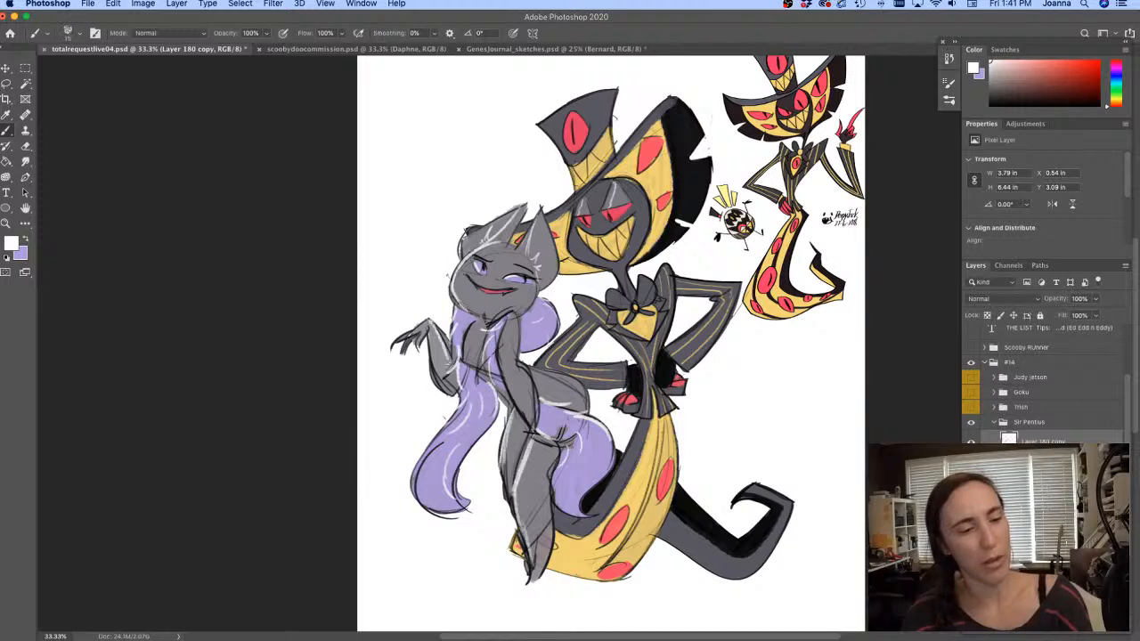
mouse_move(461, 270)
mouse_down()
mouse_move(459, 299)
mouse_move(488, 319)
mouse_up()
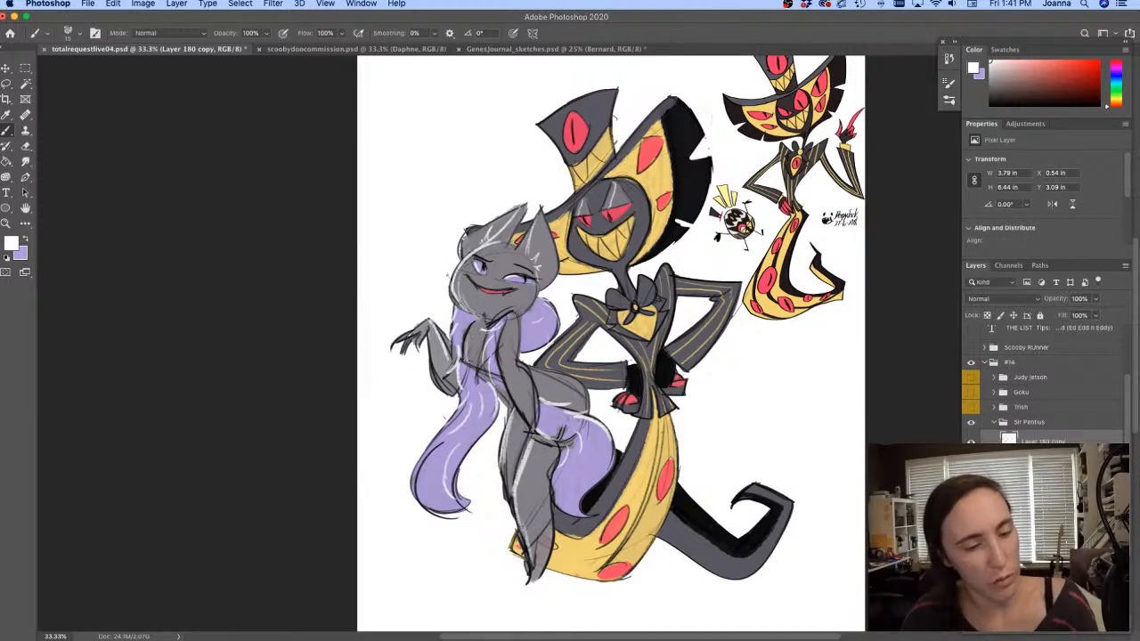
Sample lavender from the companion's hair and draw loose strands along the edges and flicked tip of the long hanging lock
key(i)
click(537, 321)
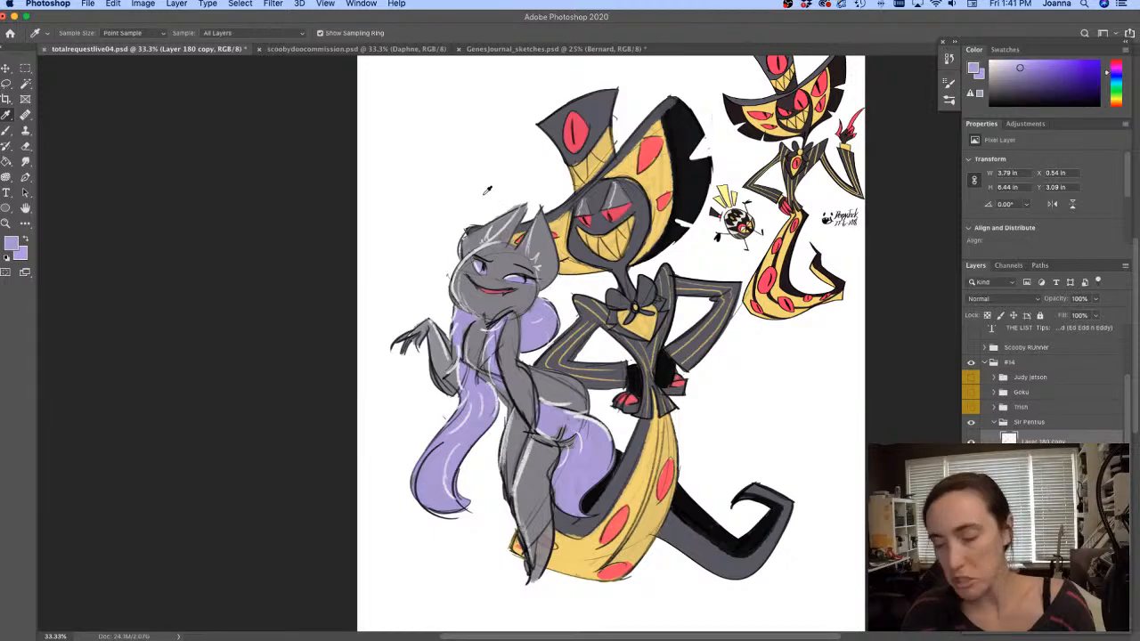
key(b)
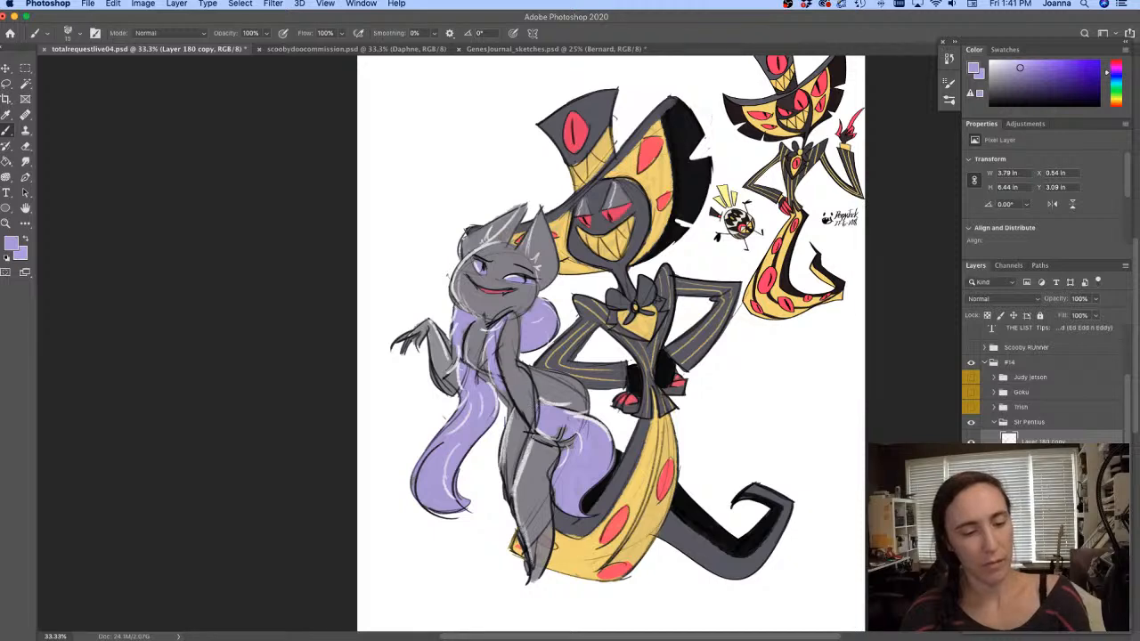
mouse_move(456, 454)
mouse_down()
mouse_move(487, 496)
mouse_move(447, 512)
mouse_up()
mouse_move(448, 427)
mouse_down()
mouse_move(409, 483)
mouse_move(417, 503)
mouse_up()
drag(497, 403, 457, 475)
drag(458, 460, 466, 493)
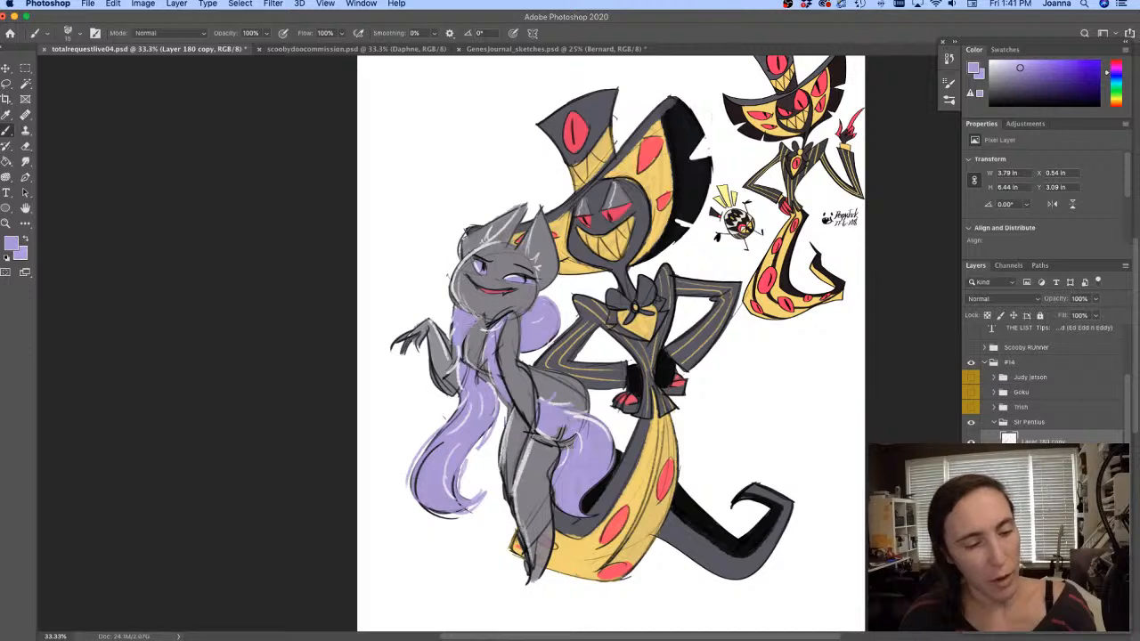
Reset the foreground and background colours to black and white, reduce the brush size, and review the whole drawing
click(8, 258)
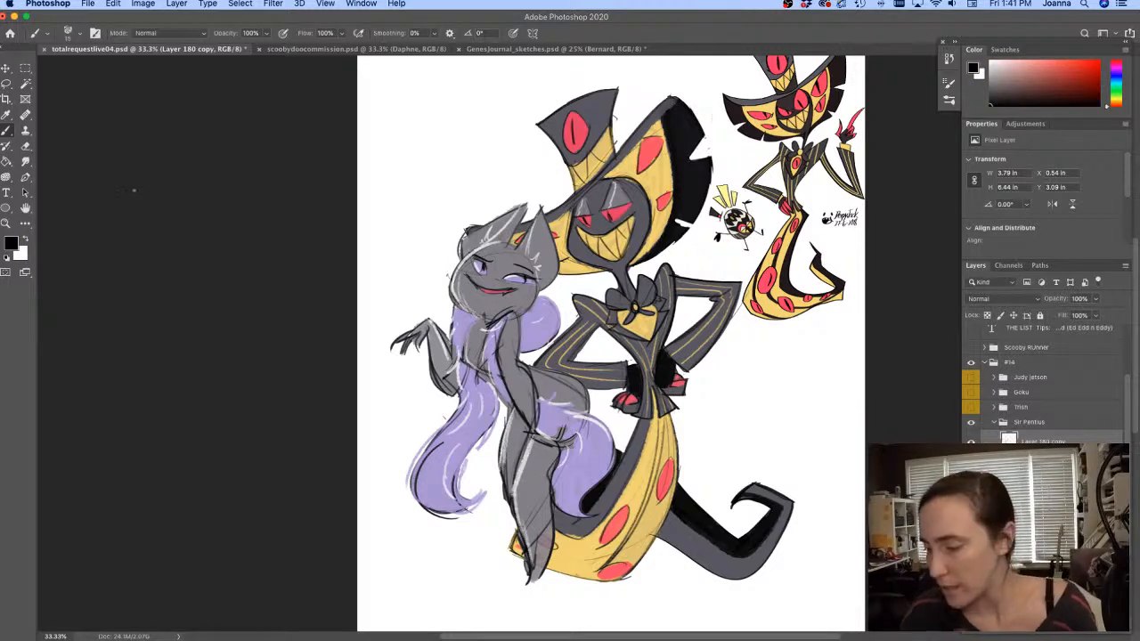
key([)
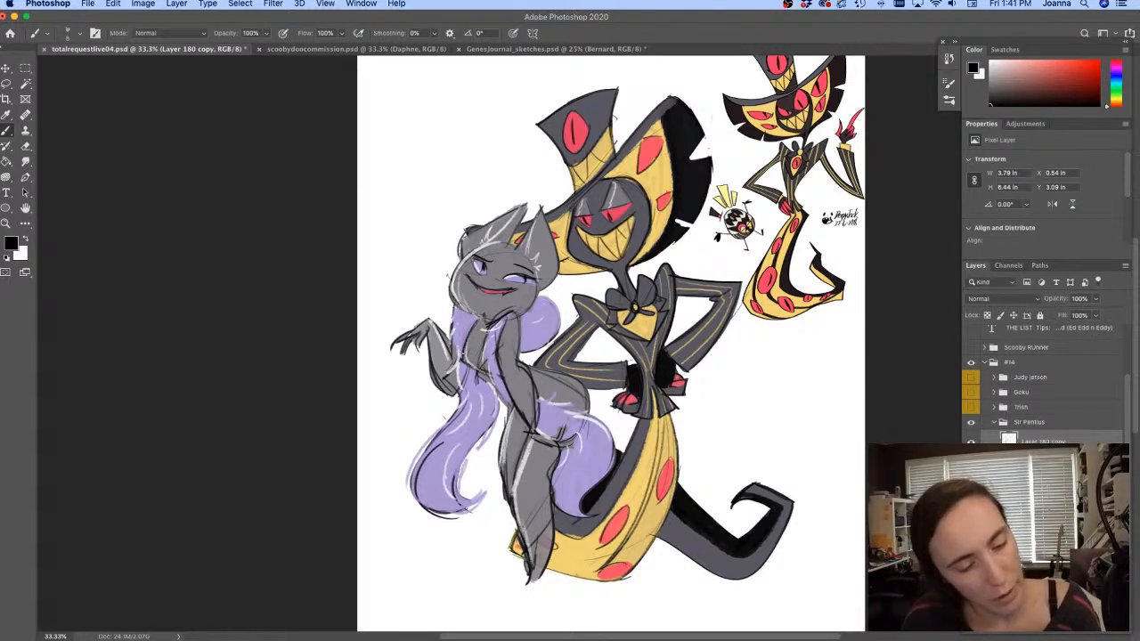
alt+click(404, 372)
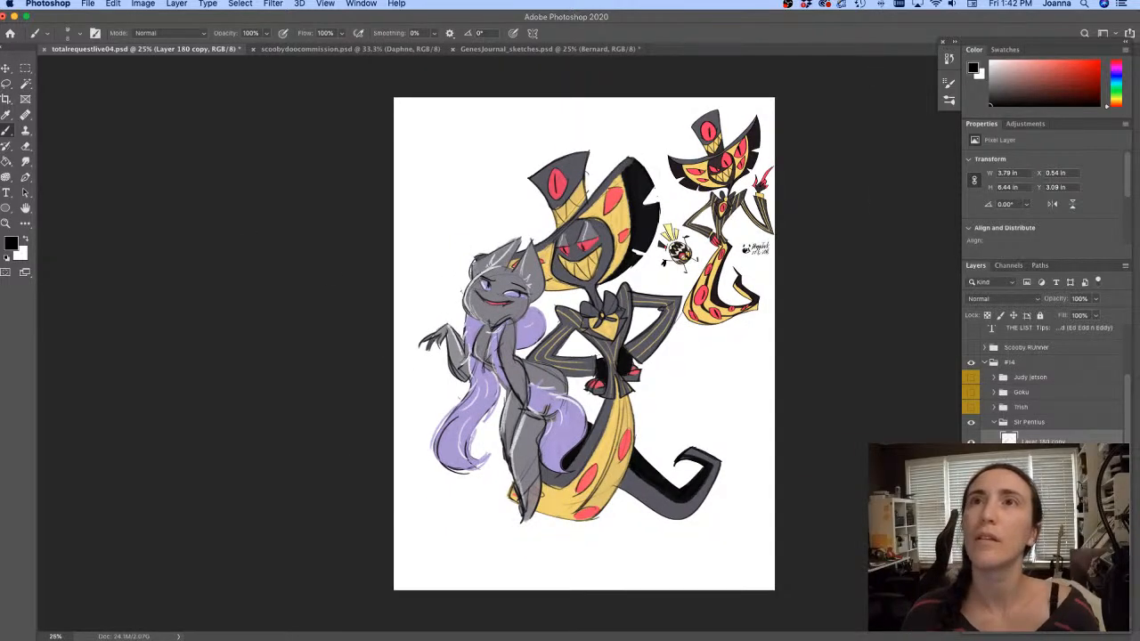
key(shift+Tab)
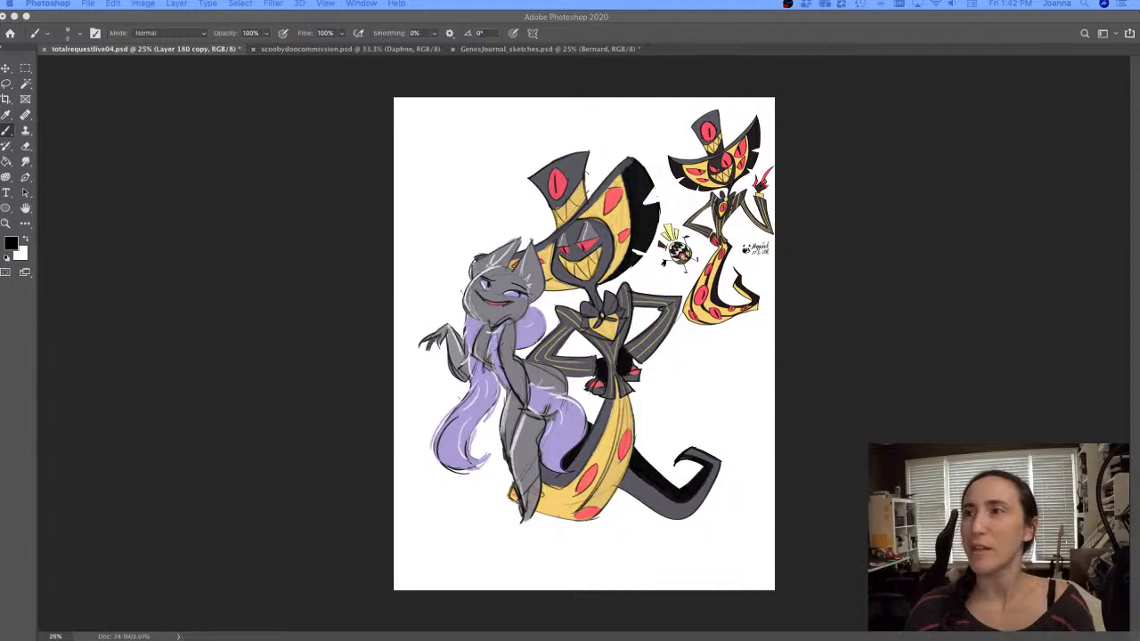
key(Tab)
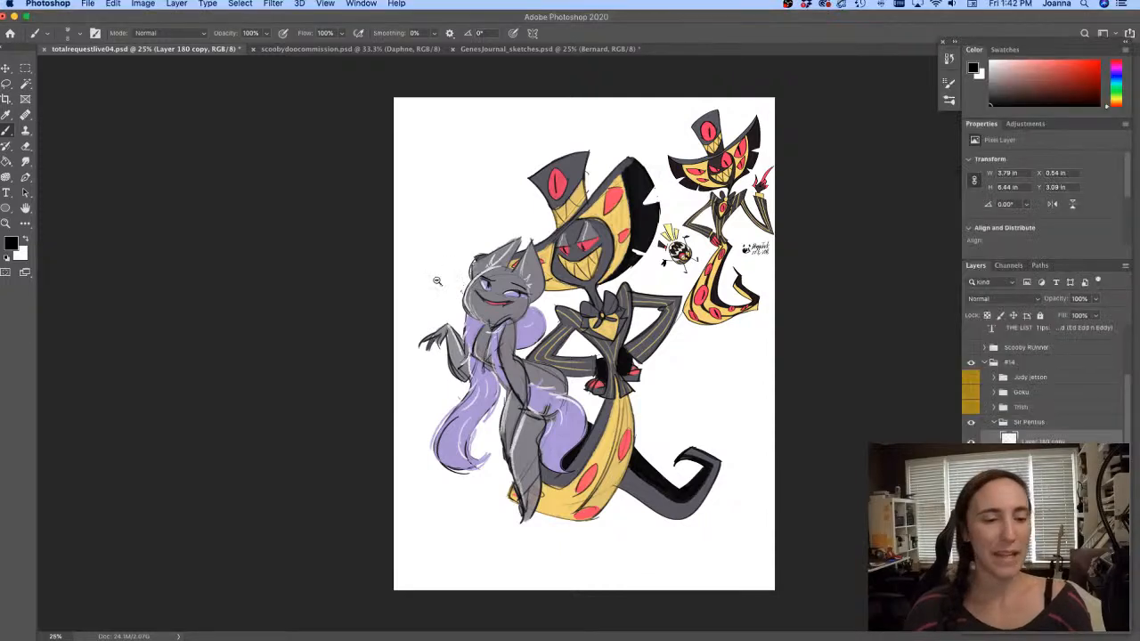
key(super+minus)
Select the companion's colour layer and raise its lightness to +27 with Hue/Saturation
click(971, 481)
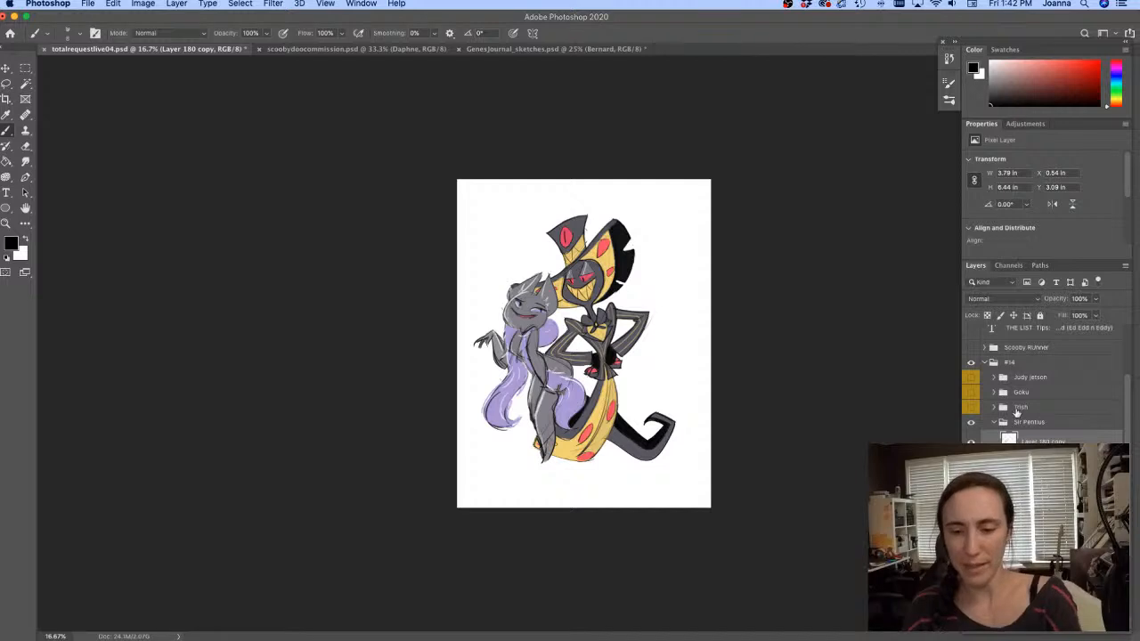
click(1035, 467)
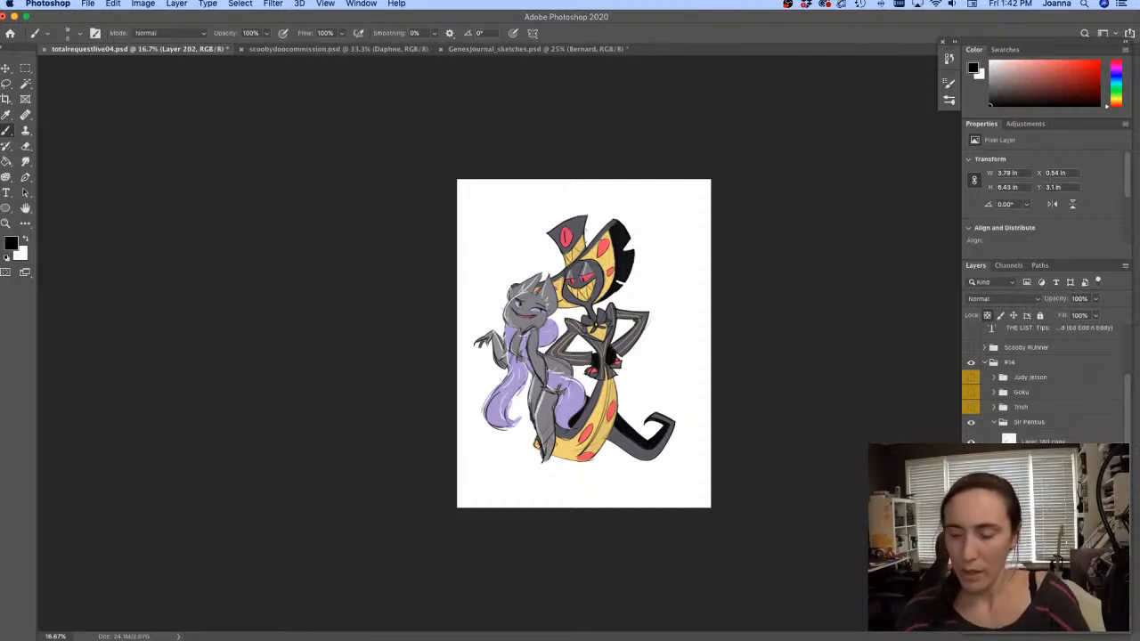
key(super+l)
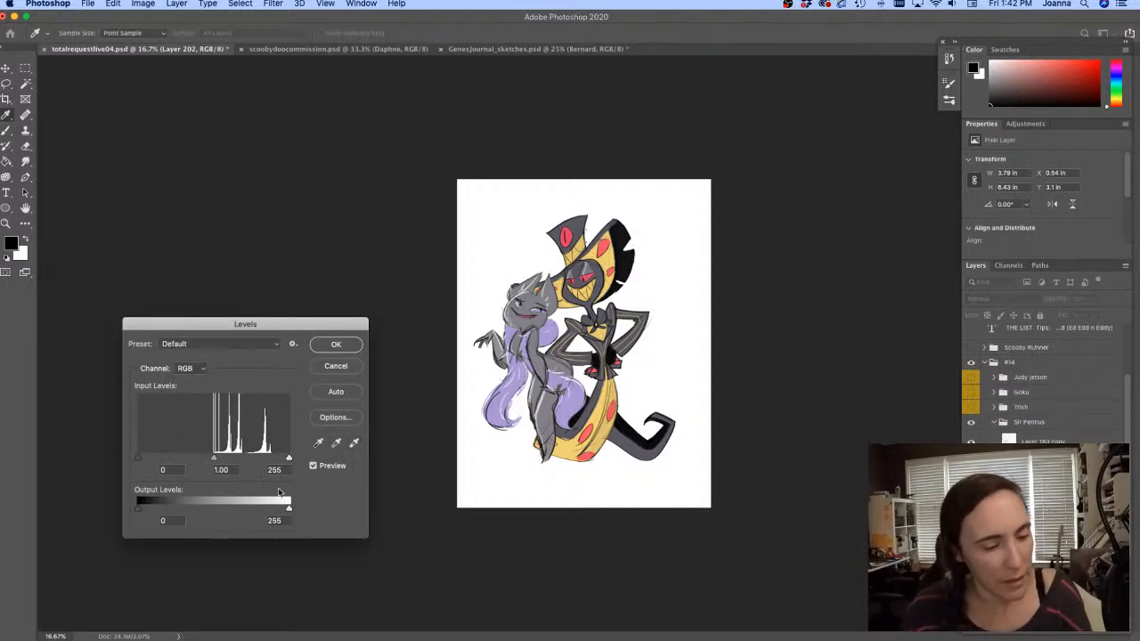
click(335, 370)
key(super+u)
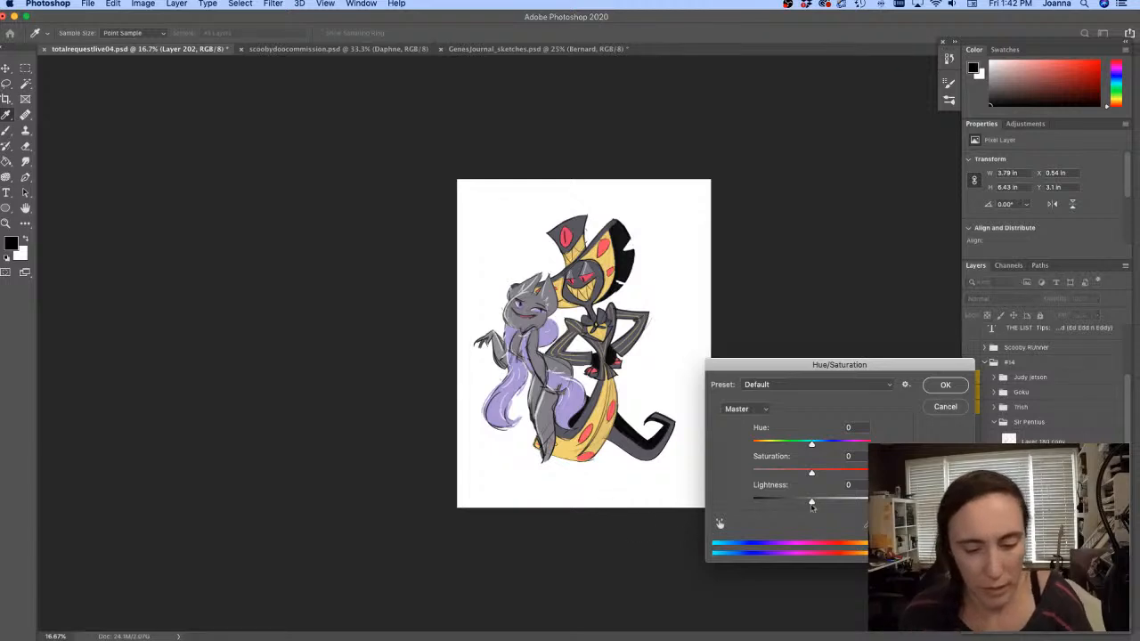
drag(812, 501, 829, 502)
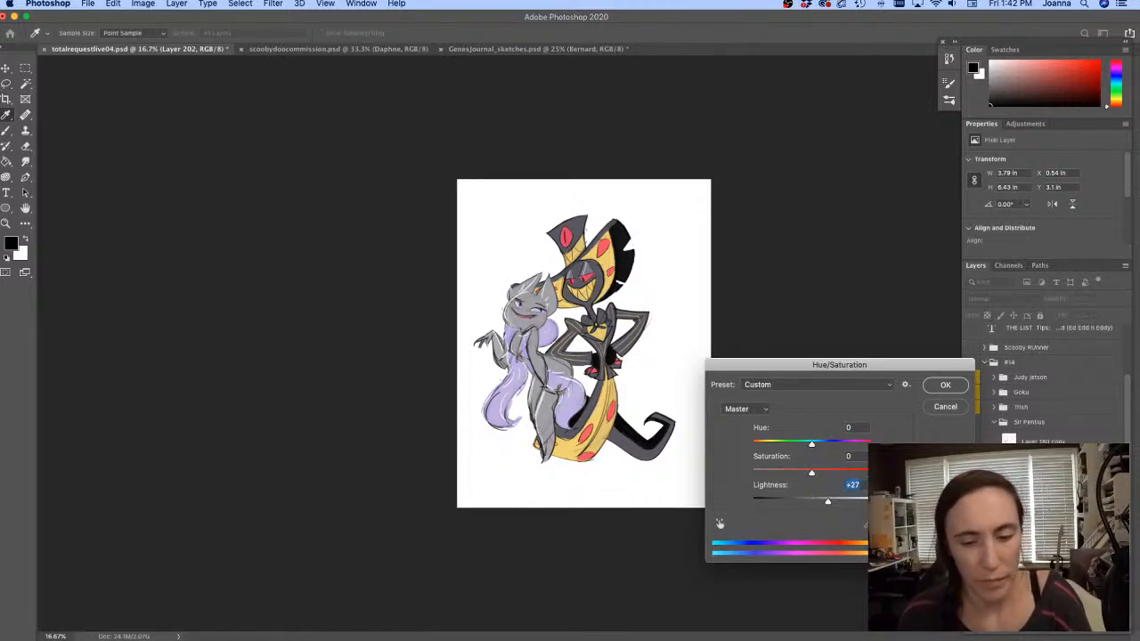
click(946, 385)
Adjust the companion's colour layer with Levels: midtones 0.6, white input 210 and white output 254
key(super+l)
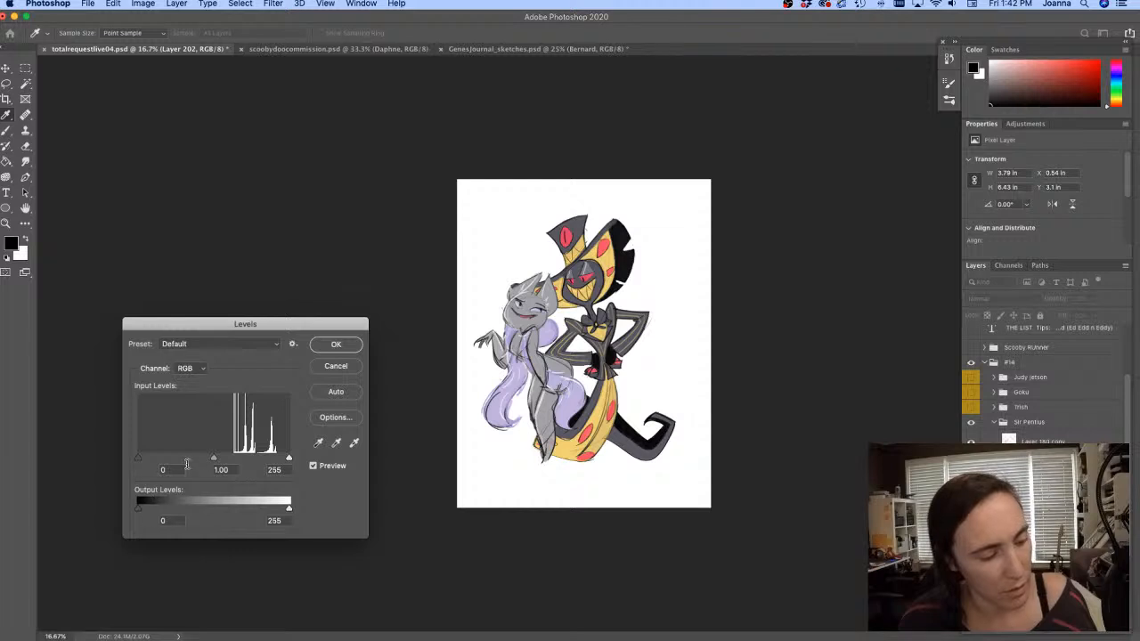
drag(214, 459, 237, 458)
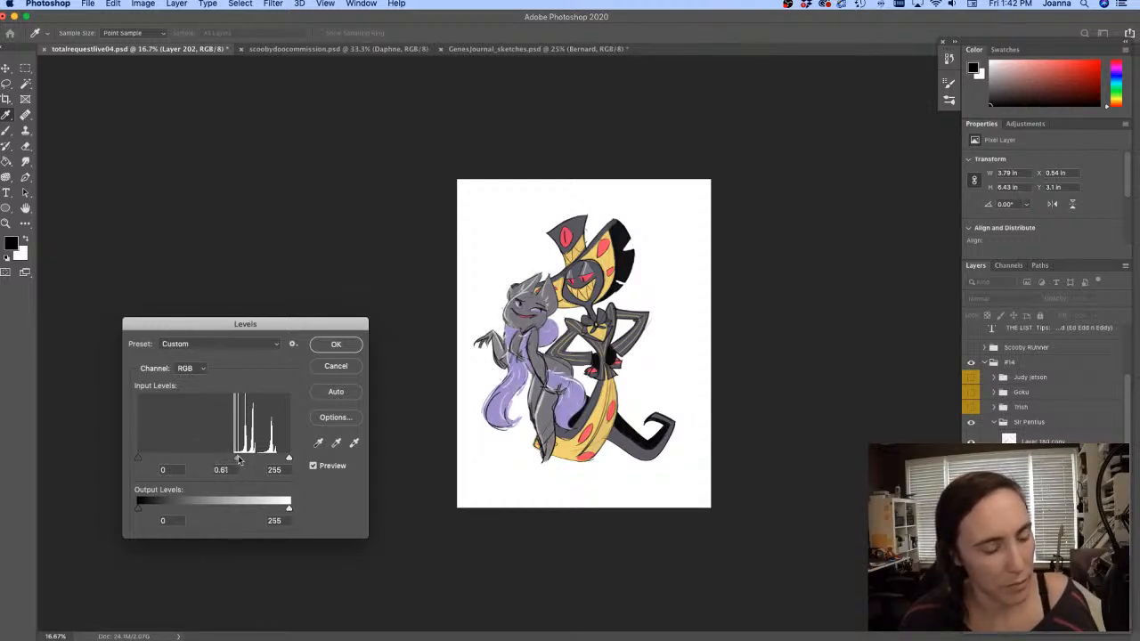
drag(288, 508, 290, 508)
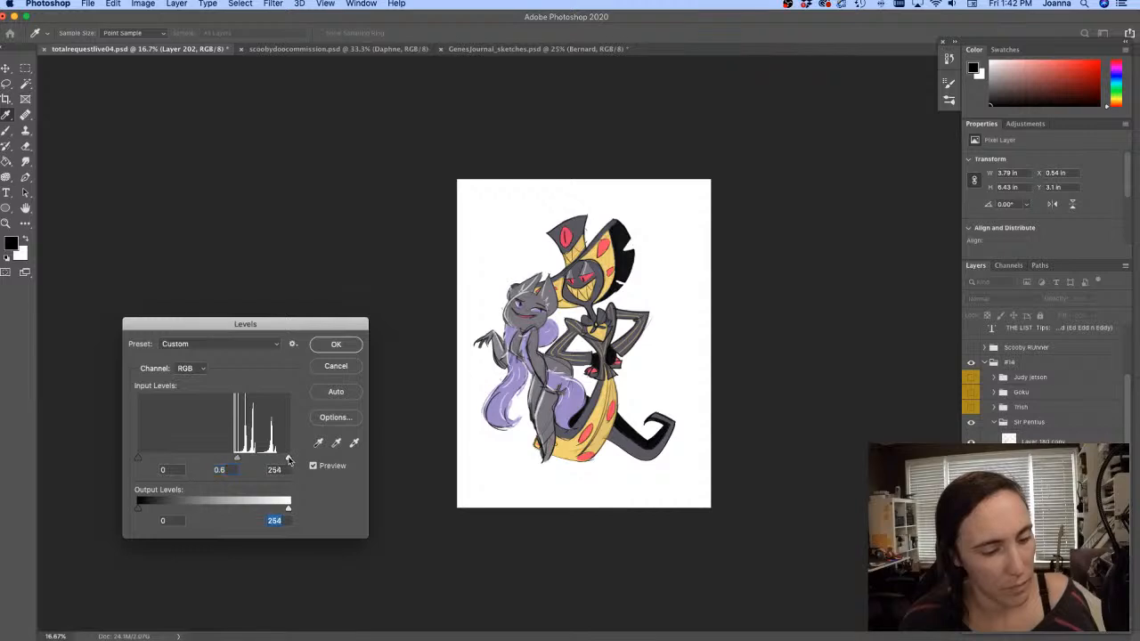
drag(289, 458, 262, 458)
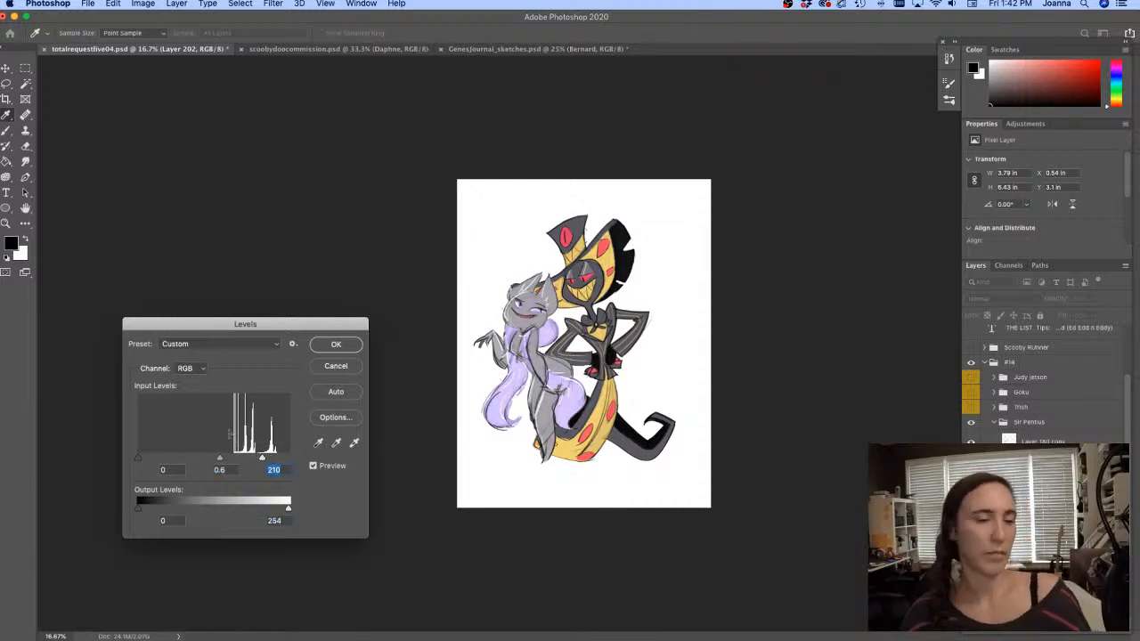
click(314, 348)
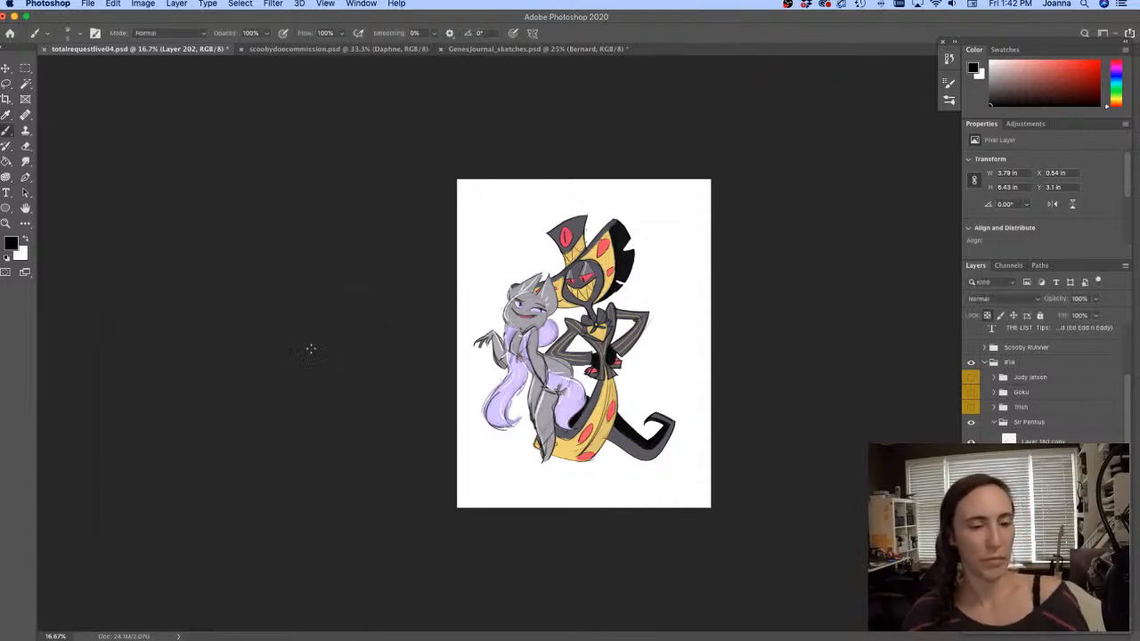
Collapse the Sir Pentius group, colour-label it yellow like the other groups, show all the character groups and save the document
click(994, 423)
right_click(1030, 451)
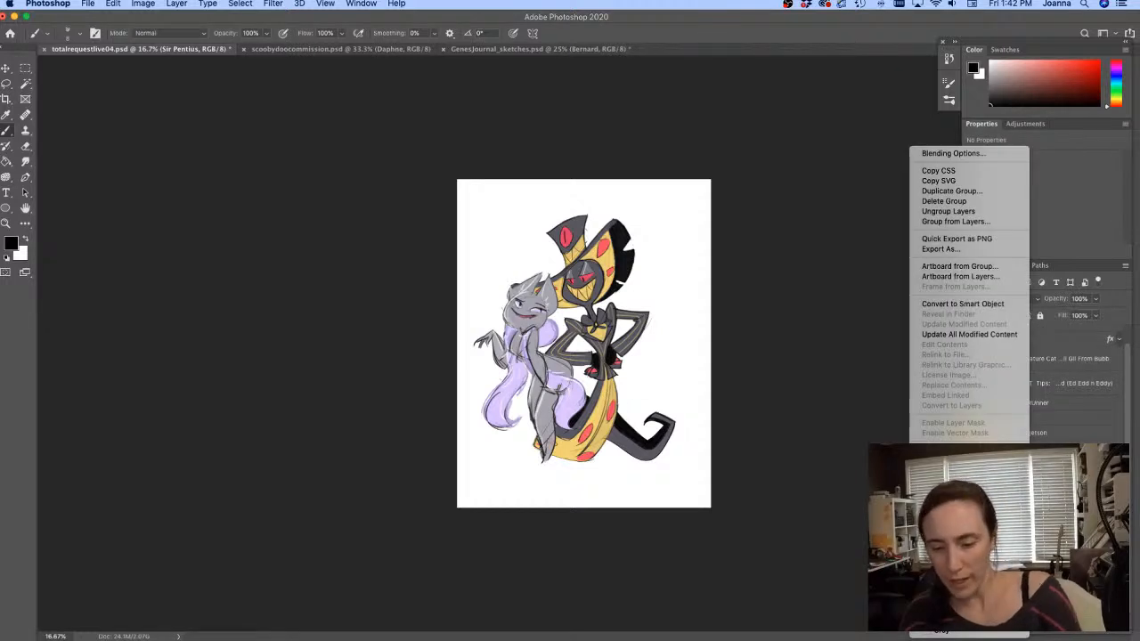
click(962, 590)
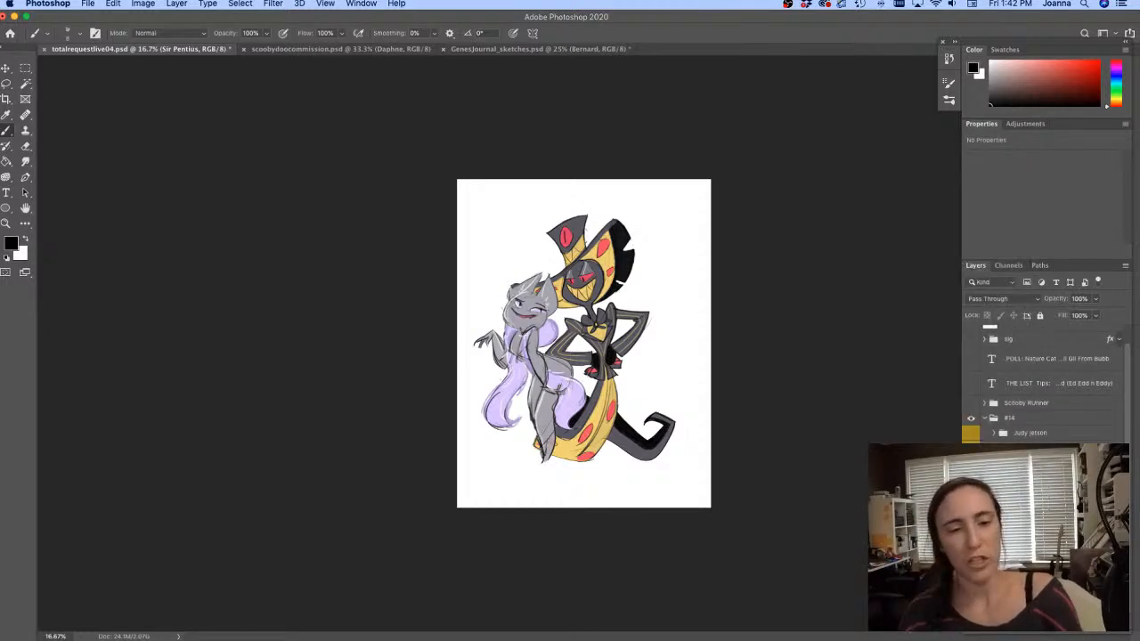
click(971, 432)
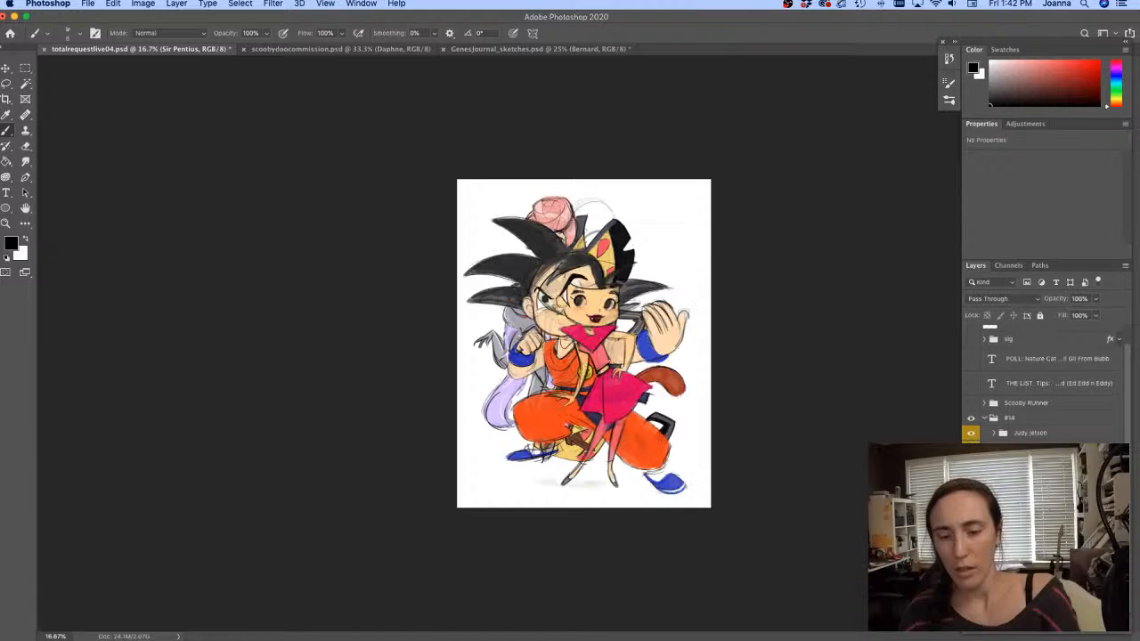
key(super+s)
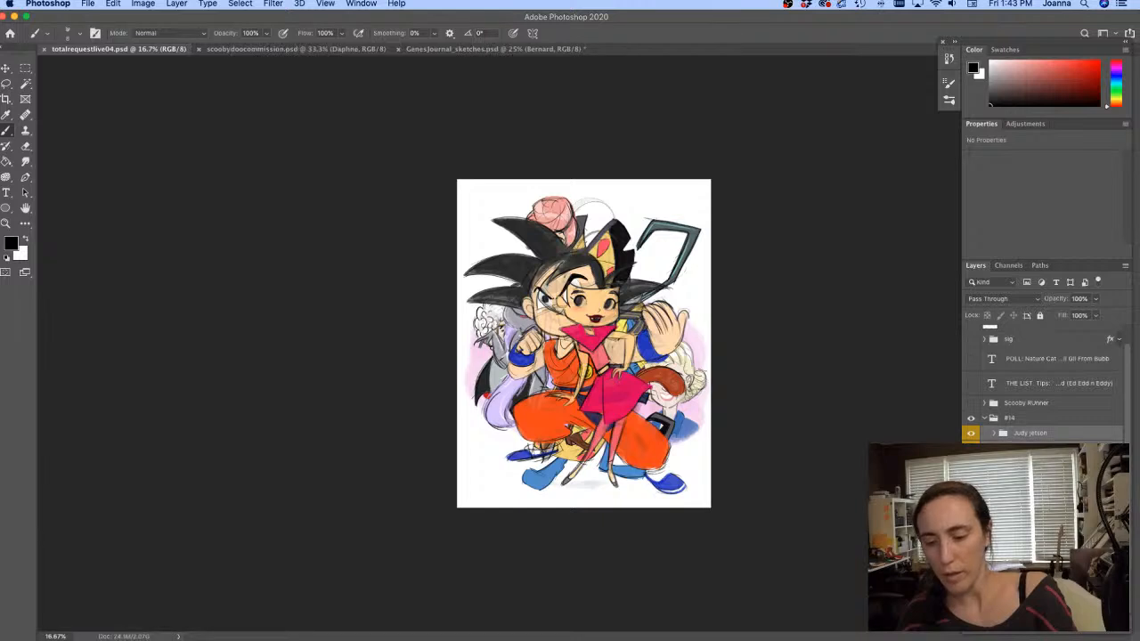
Duplicate all the character groups from Judy Jetson to Classic Sonic and merge each copy into its own single layer
key(super+j)
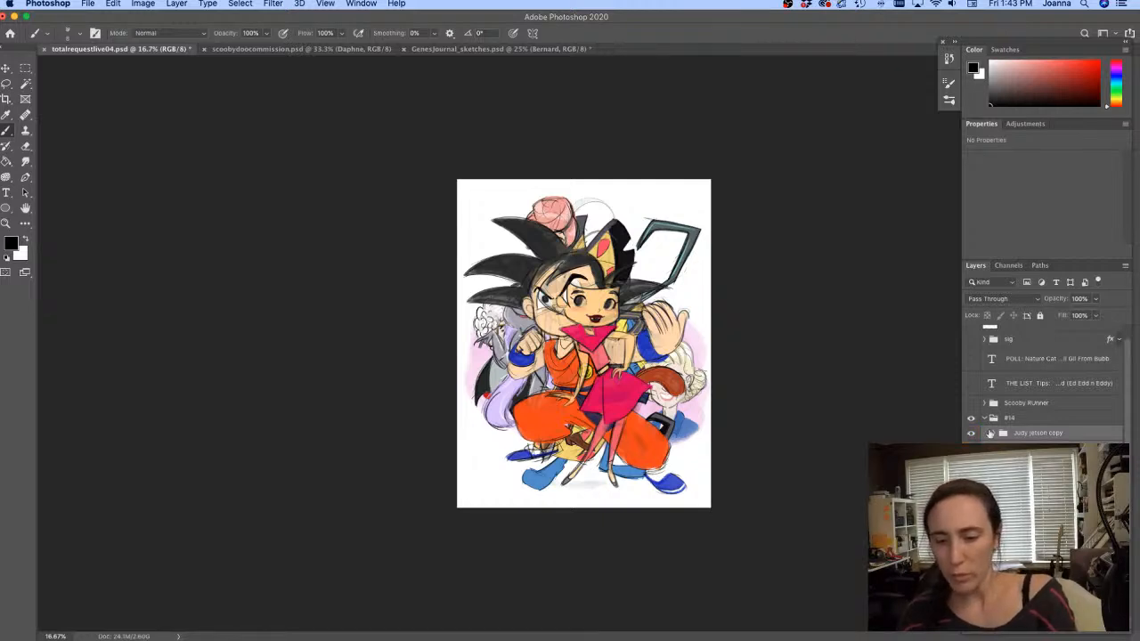
click(973, 433)
key(super+e)
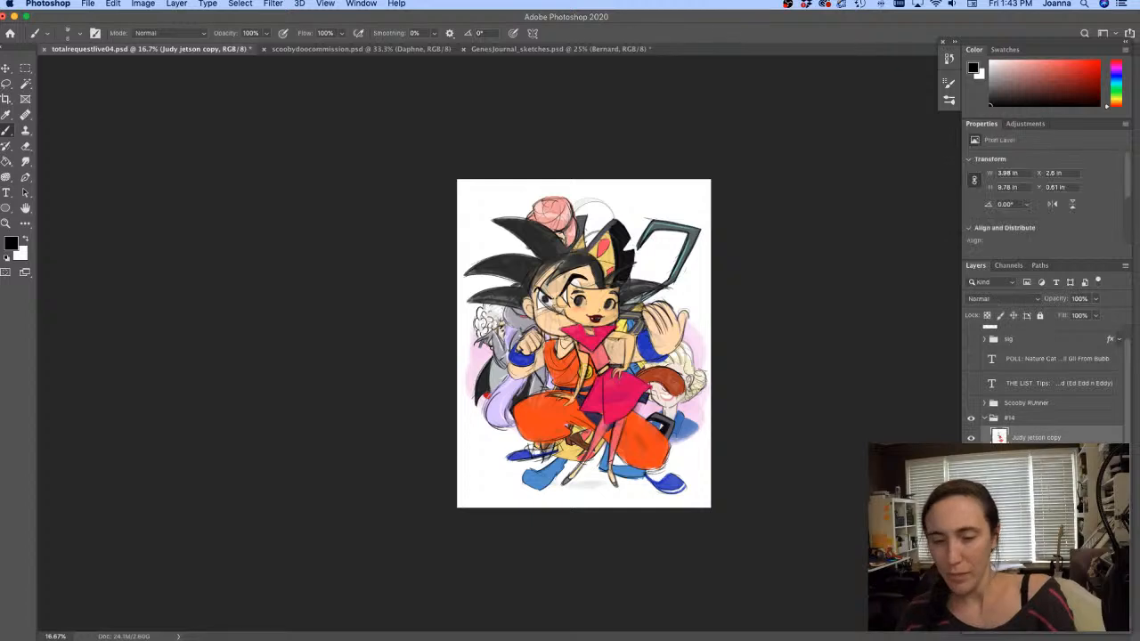
click(1038, 458)
key(super+e)
click(1037, 482)
key(super+e)
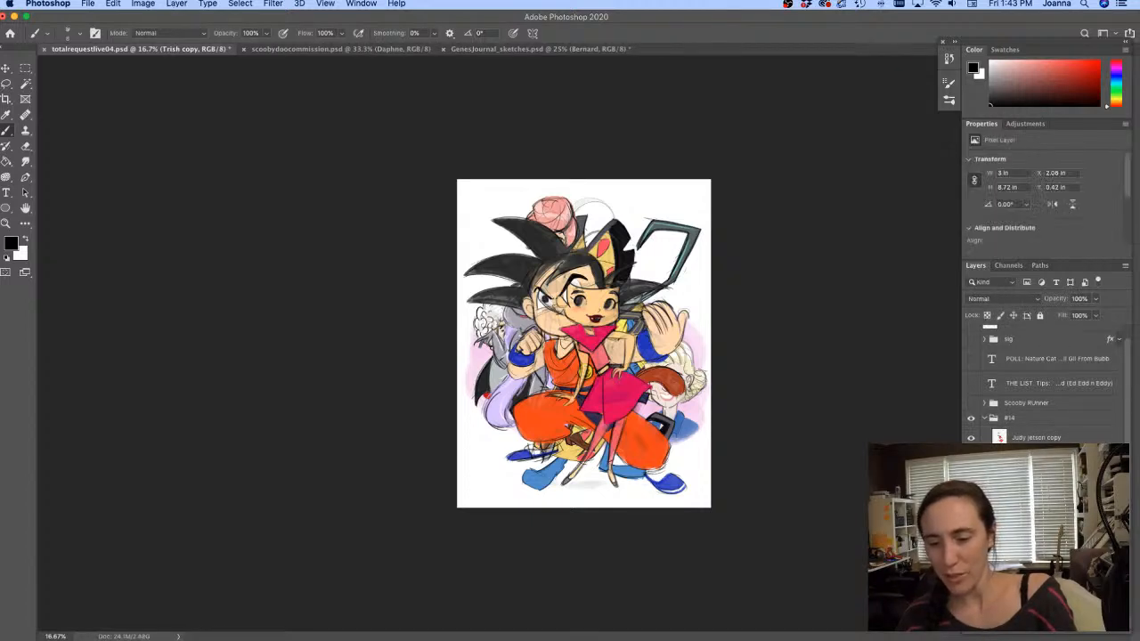
click(1038, 506)
key(super+e)
click(1037, 530)
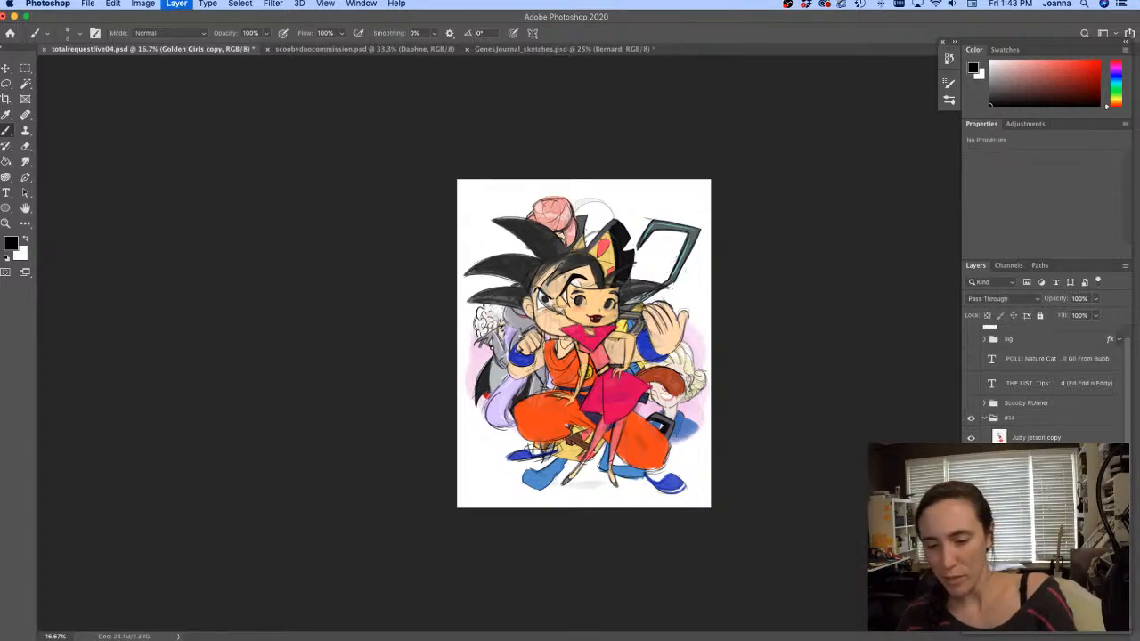
key(super+e)
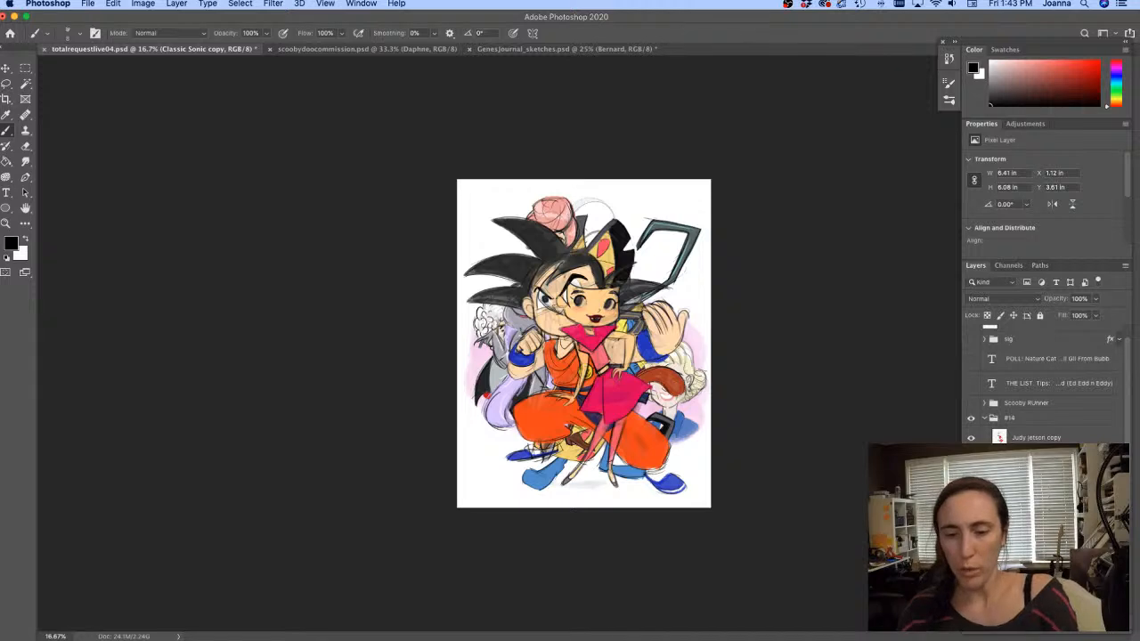
Hide all the merged character copies except Classic Sonic
drag(971, 462, 971, 533)
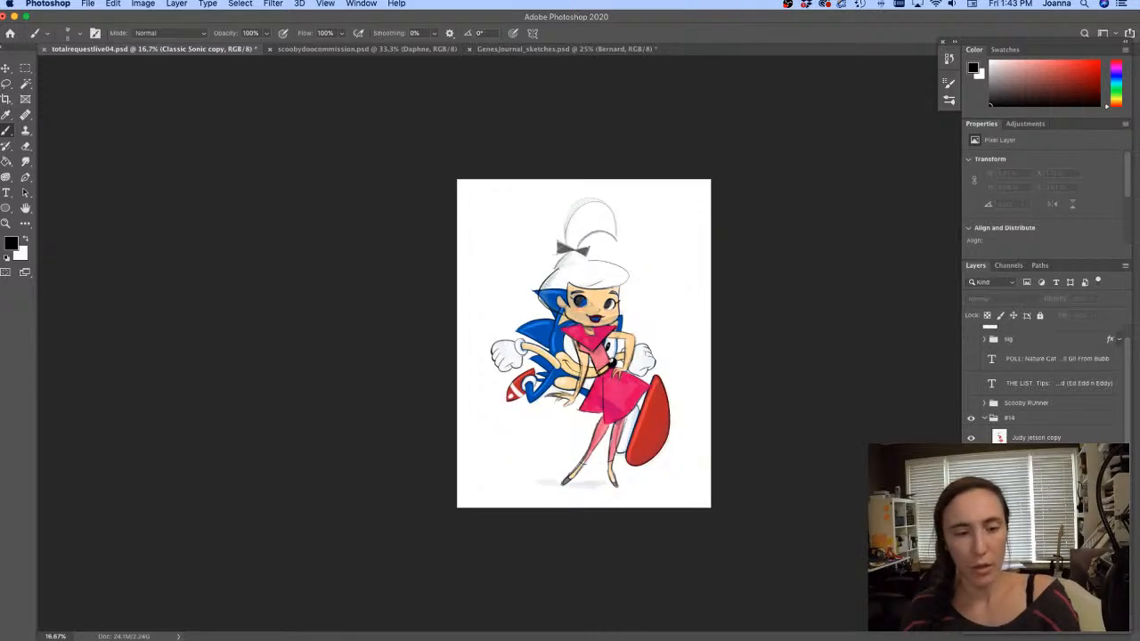
click(971, 437)
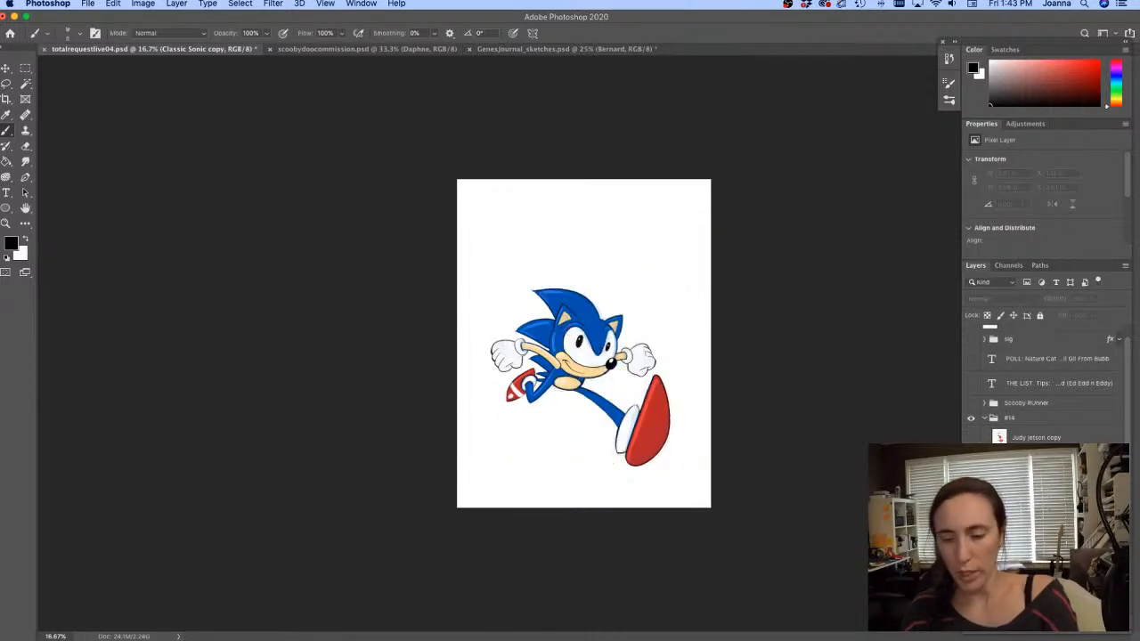
scroll(1042, 383, down, 5)
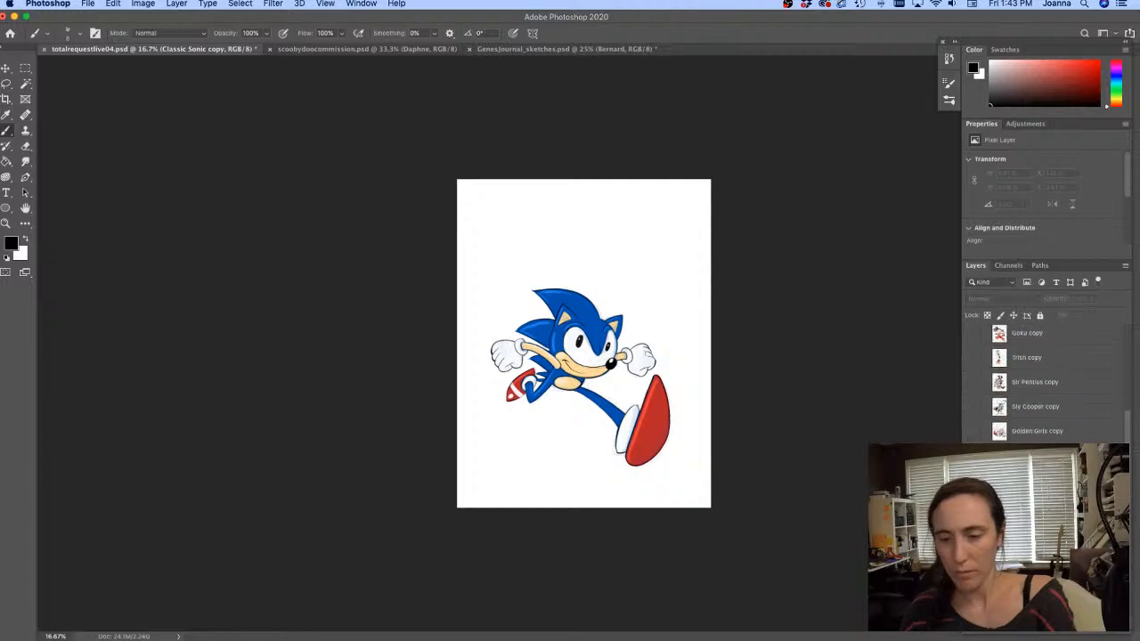
click(972, 505)
click(973, 505)
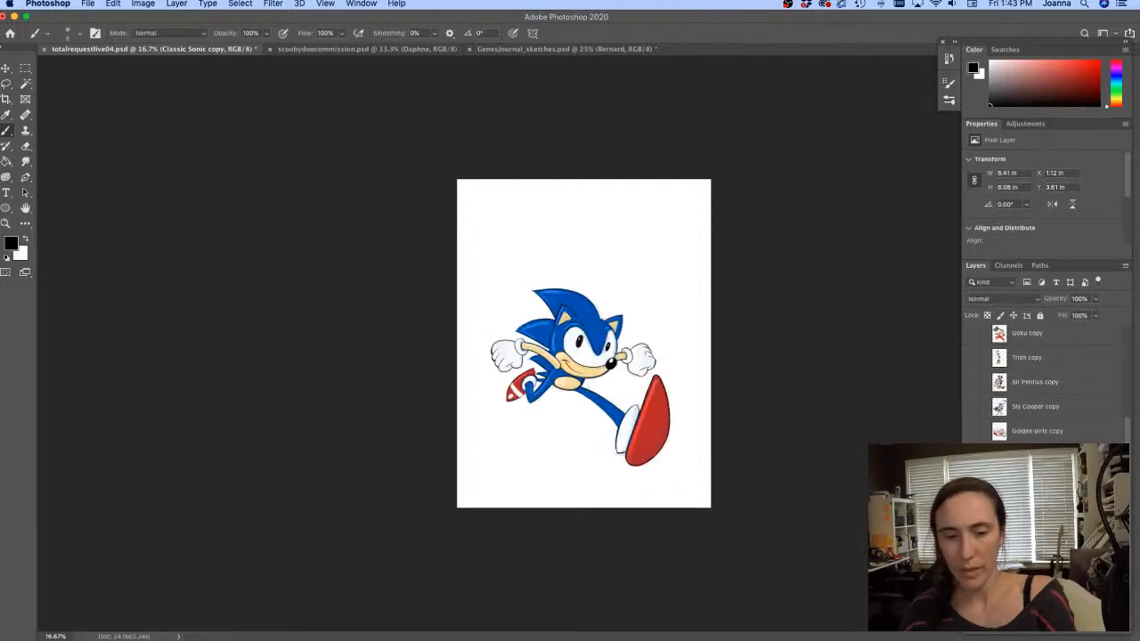
Scale the Classic Sonic copy to about 77%, rotate it about 8° clockwise and place it in the page's upper right corner
key(ctrl+t)
drag(479, 285, 534, 331)
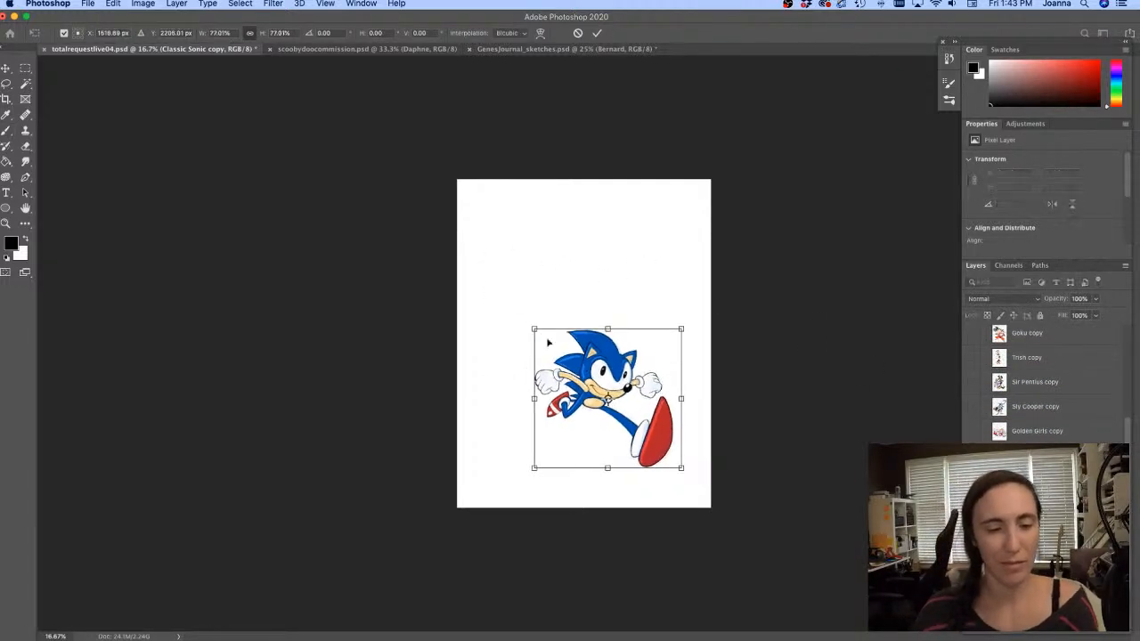
drag(603, 342, 629, 179)
drag(545, 242, 533, 267)
drag(639, 256, 647, 260)
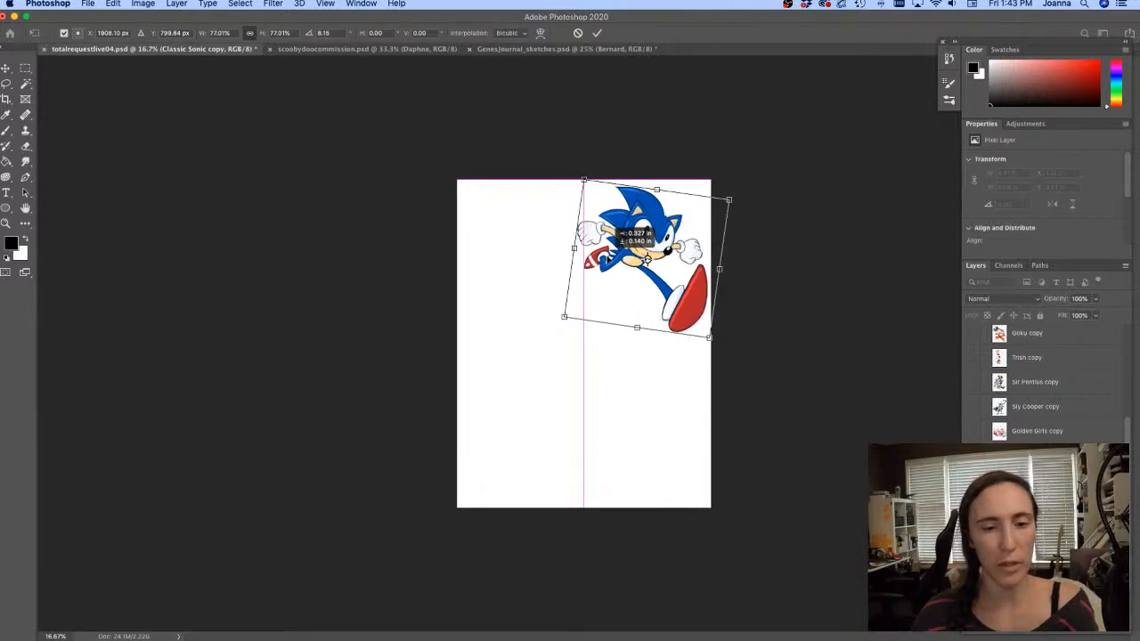
key(Return)
Show the Golden Girls copy and scale it down into the page's lower right corner
click(987, 431)
click(971, 431)
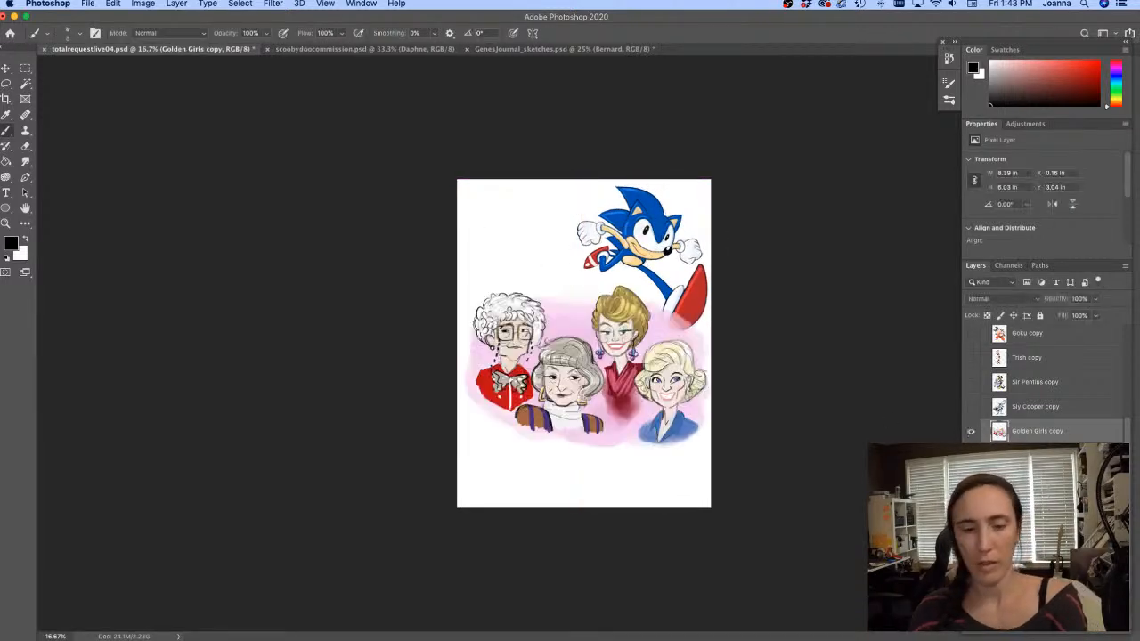
key(ctrl+t)
mouse_move(460, 267)
mouse_down()
mouse_move(532, 321)
mouse_move(528, 397)
mouse_move(522, 377)
mouse_up()
key(Return)
Scale the Classic Sonic copy down to about 90% and move it to the page's upper left corner
click(991, 455)
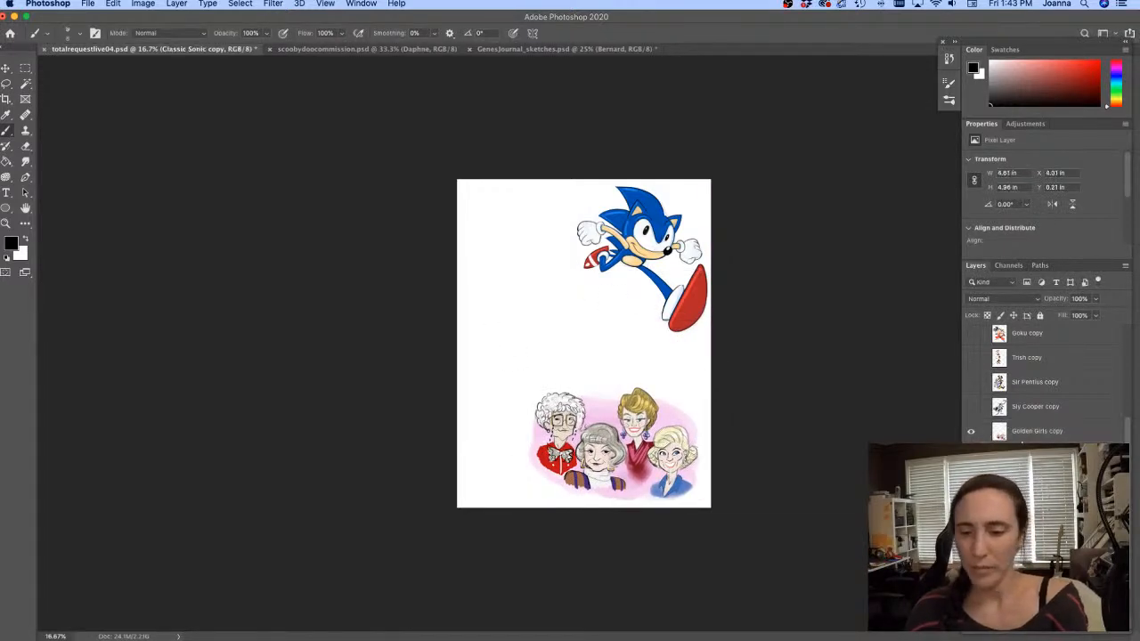
key(super+t)
drag(578, 332, 592, 318)
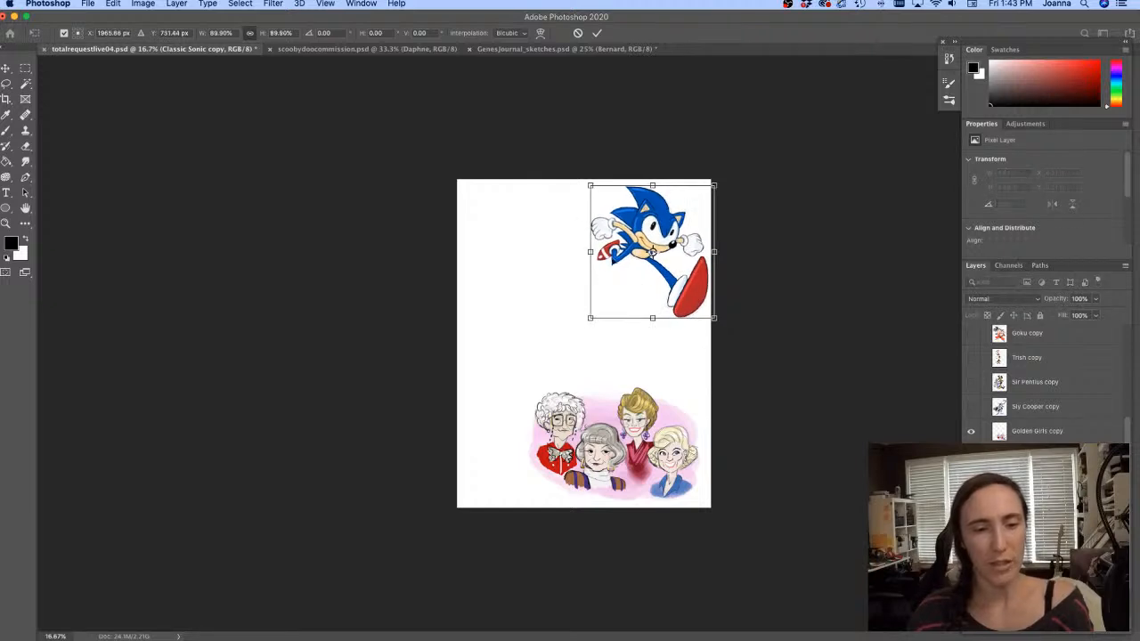
mouse_move(619, 253)
mouse_down()
mouse_move(645, 236)
mouse_move(490, 450)
mouse_move(511, 442)
mouse_move(543, 363)
mouse_move(636, 262)
mouse_move(525, 276)
mouse_move(492, 257)
mouse_up()
key(Return)
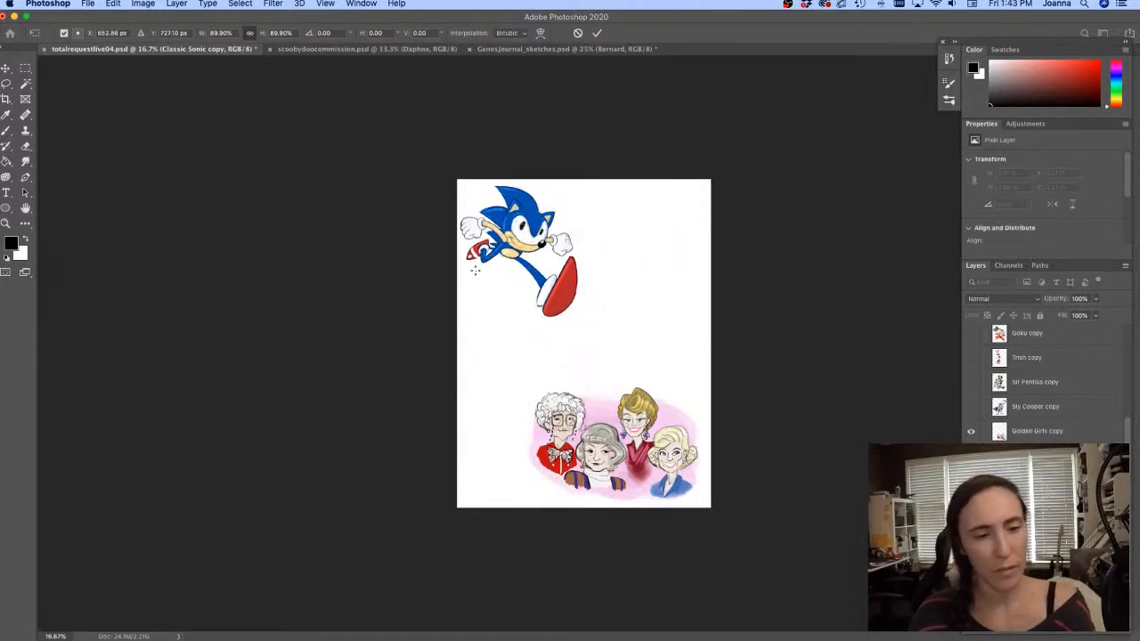
Show the Sly Cooper copy, scale it down to about 5.06 × 6.03 in and place it over the Golden Girls in the page's lower right
click(1037, 431)
key(v)
mouse_move(558, 448)
mouse_down()
mouse_move(581, 239)
mouse_move(560, 428)
mouse_move(525, 416)
mouse_move(504, 369)
mouse_move(563, 436)
mouse_up()
click(1024, 409)
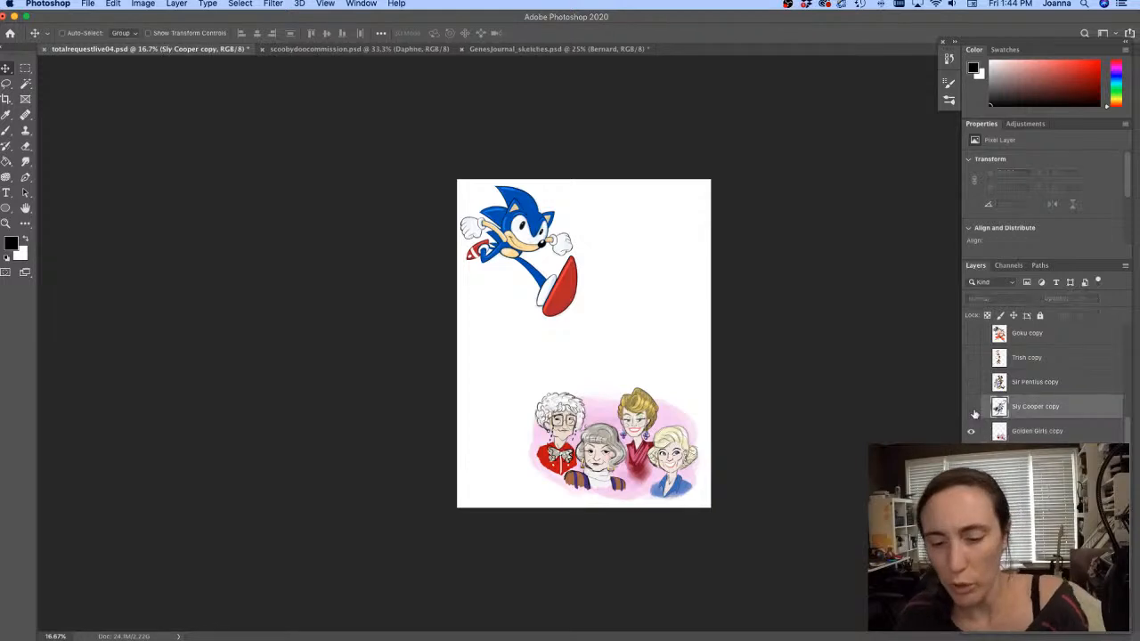
click(971, 407)
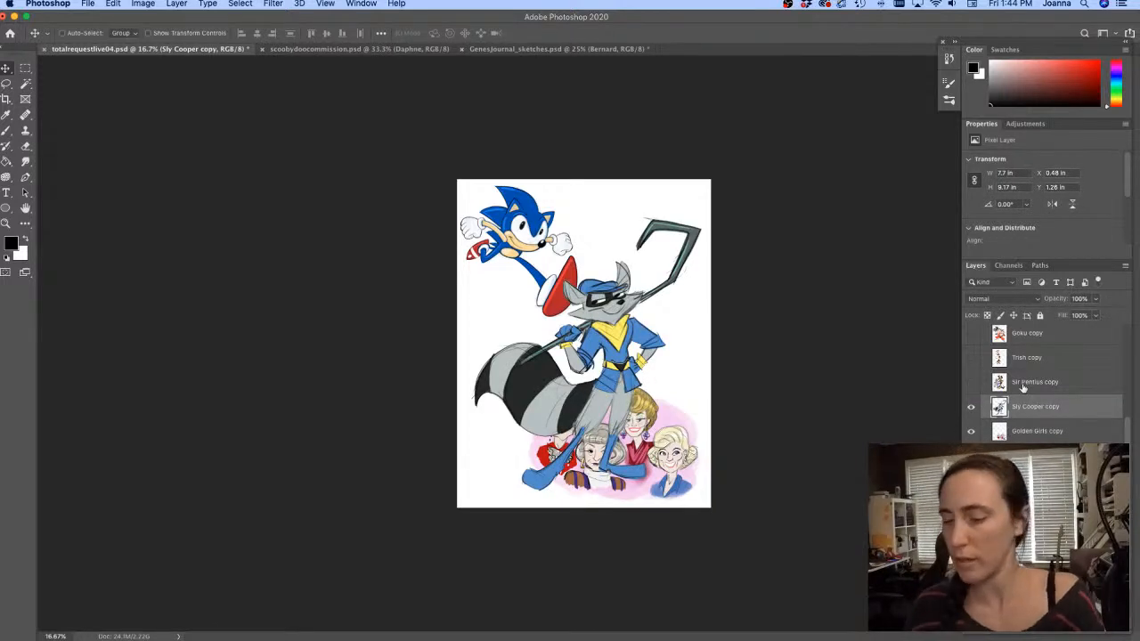
key(super+t)
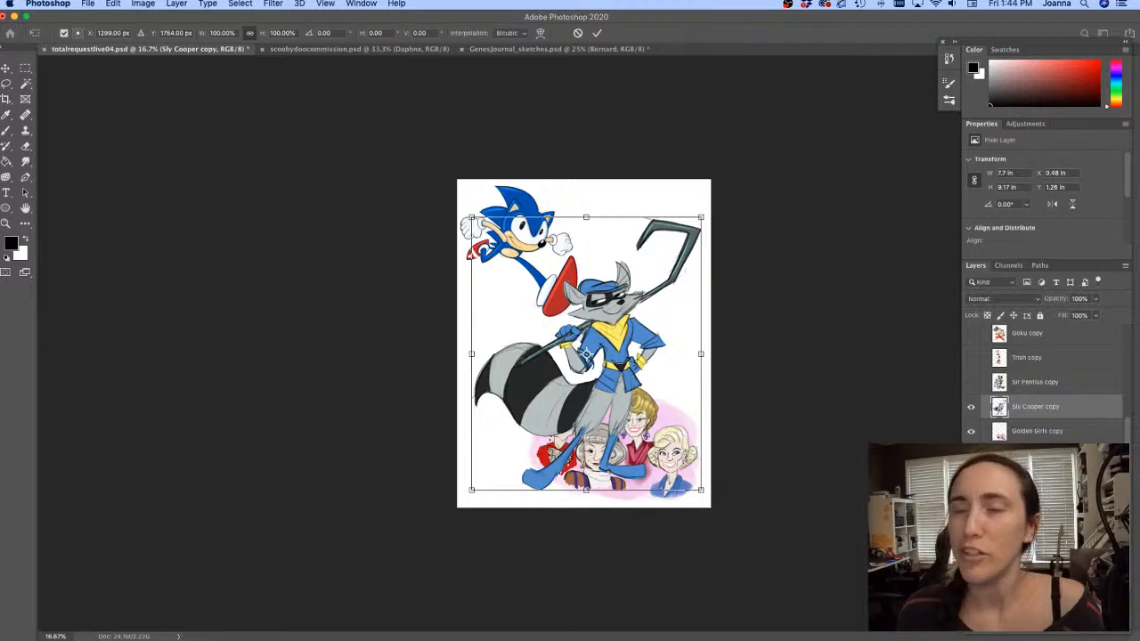
drag(471, 218, 535, 323)
drag(581, 402, 571, 425)
key(Return)
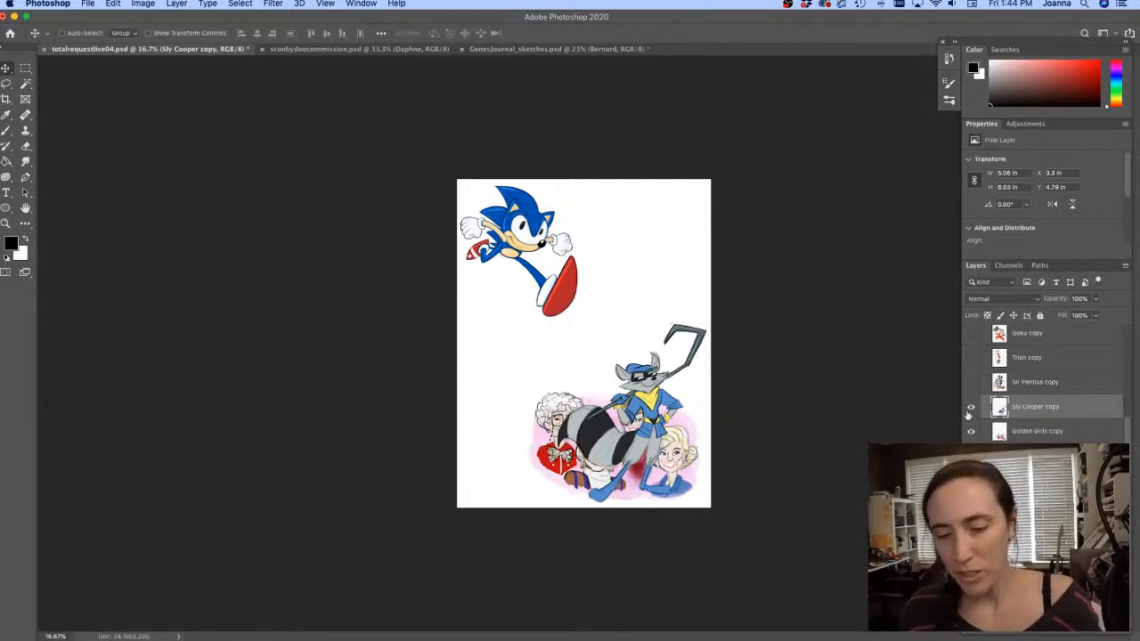
Show the Sir Pentius copy, scale it to about 62% and place it in the page's upper right corner
click(1025, 385)
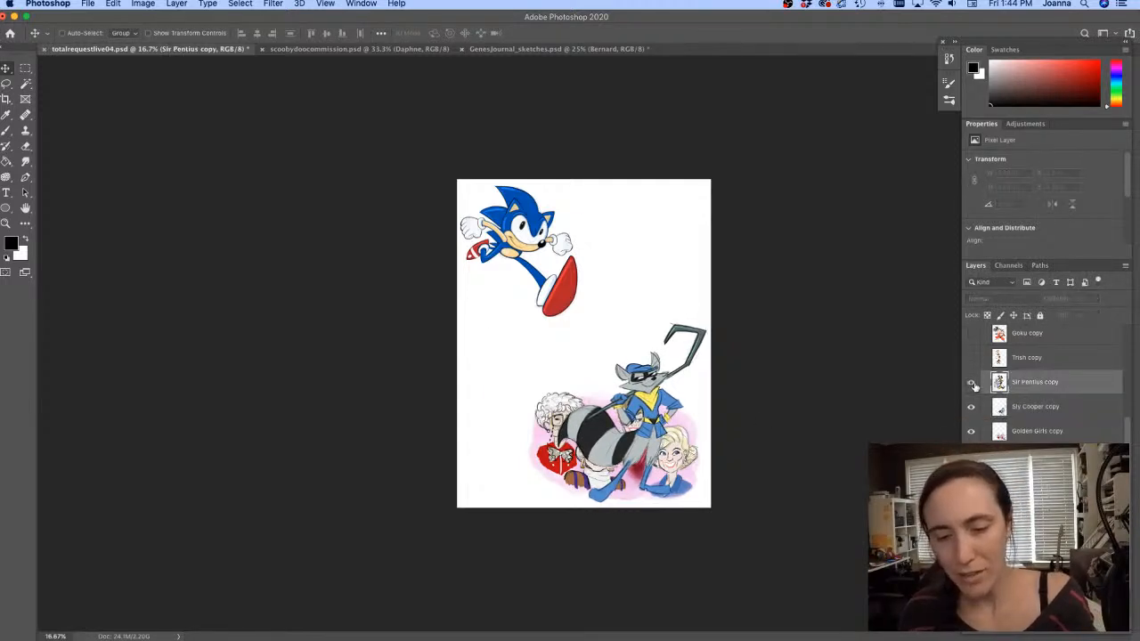
click(971, 382)
key(super+t)
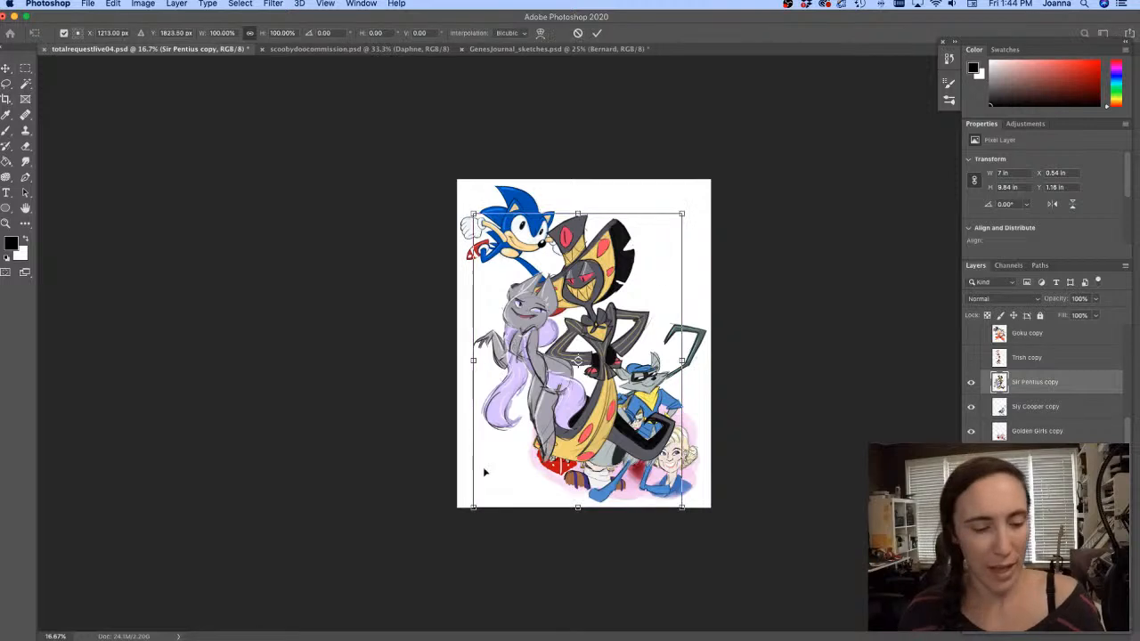
drag(476, 504, 535, 419)
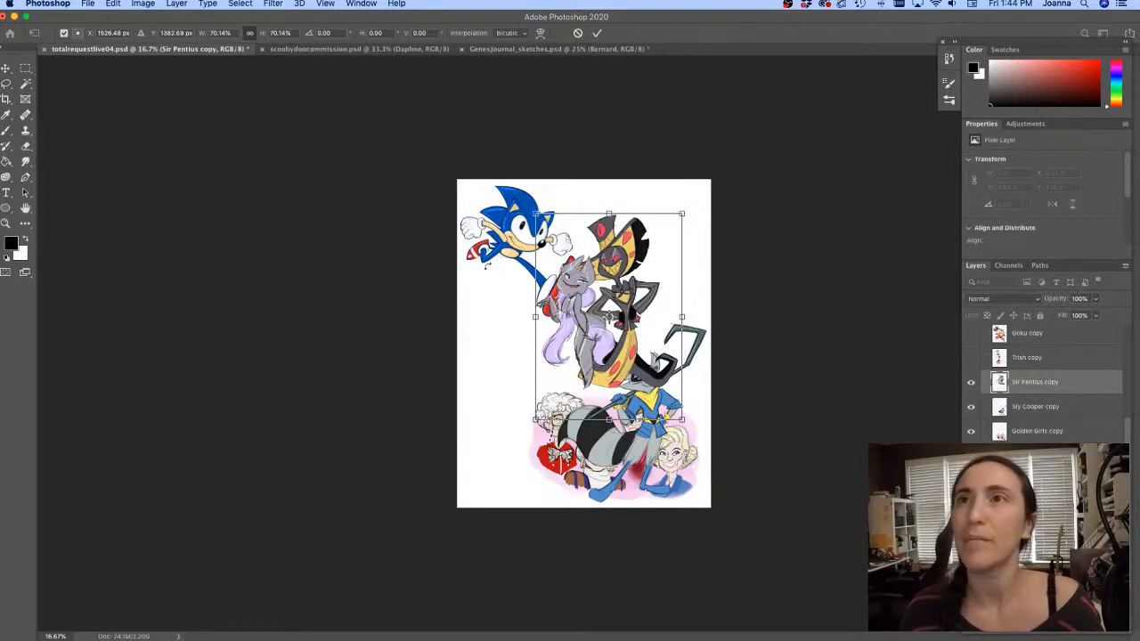
key(shift+Tab)
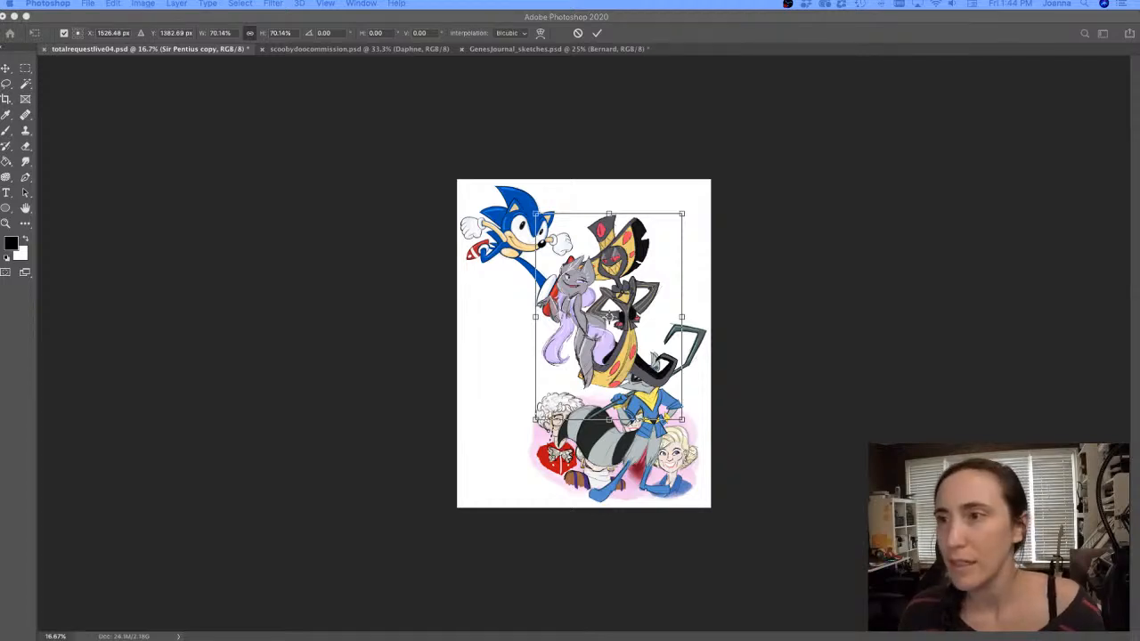
key(shift+Tab)
drag(532, 421, 550, 398)
drag(593, 348, 622, 319)
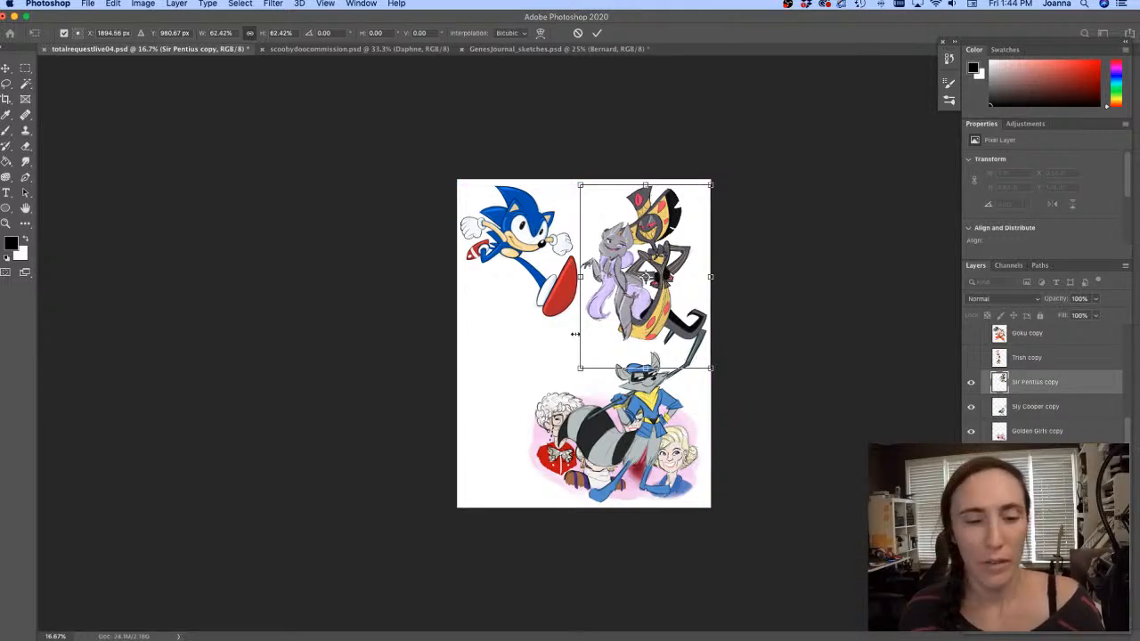
key(Return)
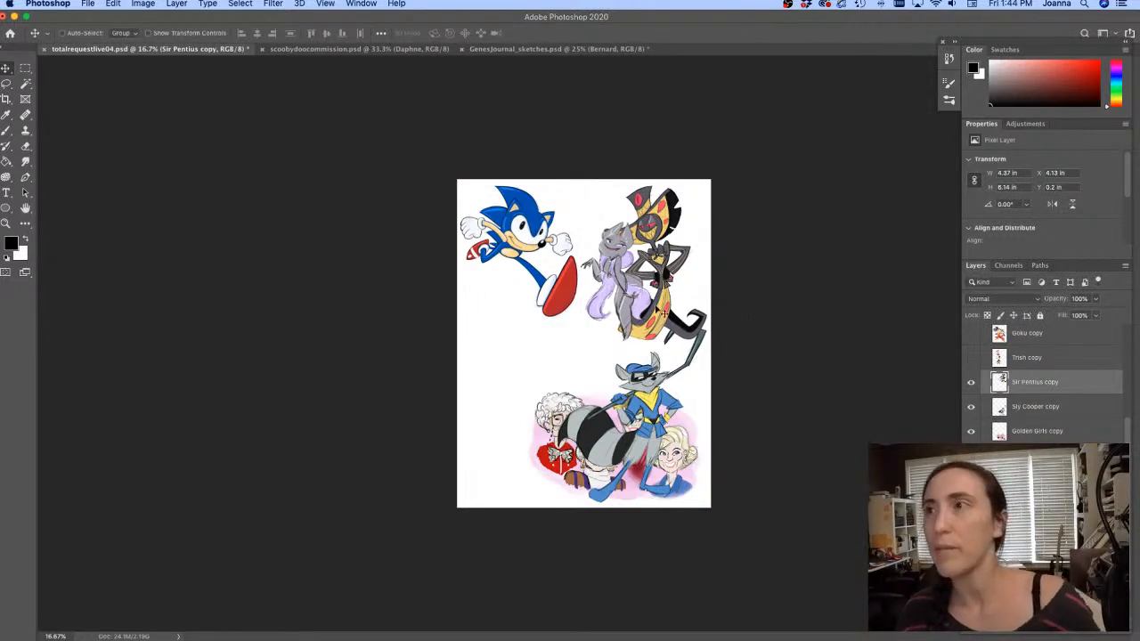
Show the Trish copy, scale it down slightly and place it in the page's lower left corner below Sonic
click(1033, 357)
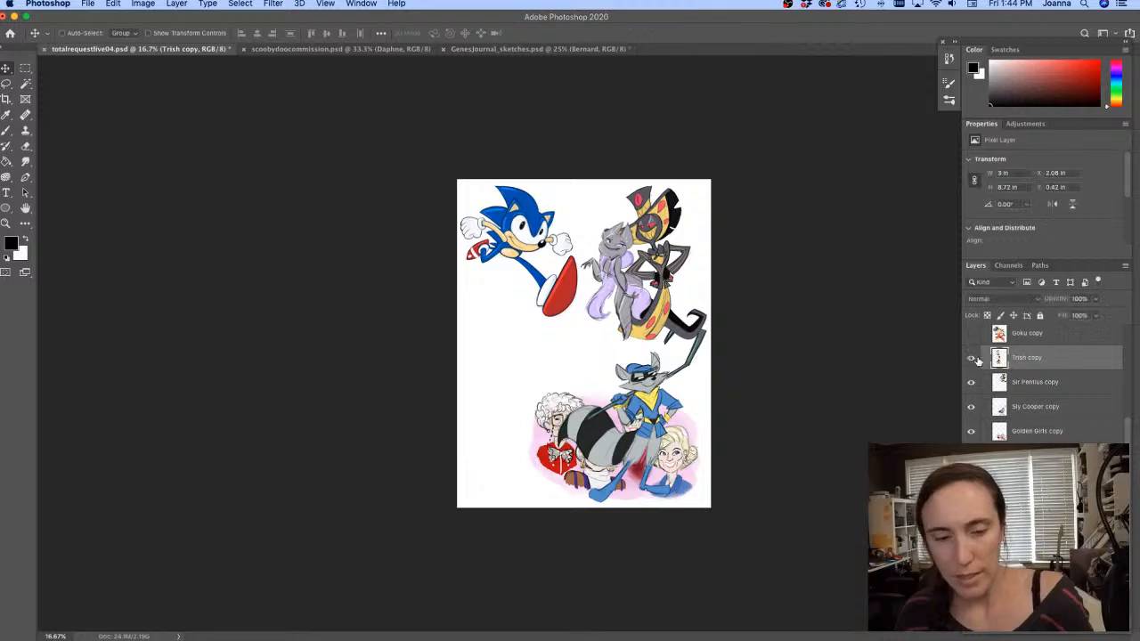
click(971, 357)
key(super+t)
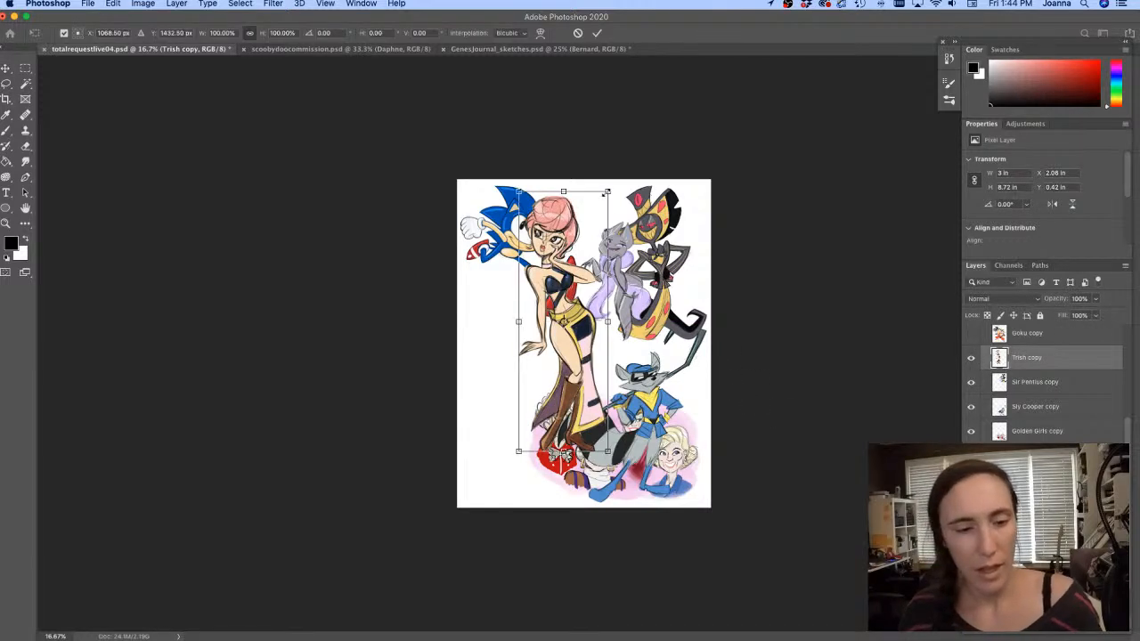
drag(607, 192, 571, 228)
drag(537, 312, 504, 325)
key(Return)
key(super+Tab)
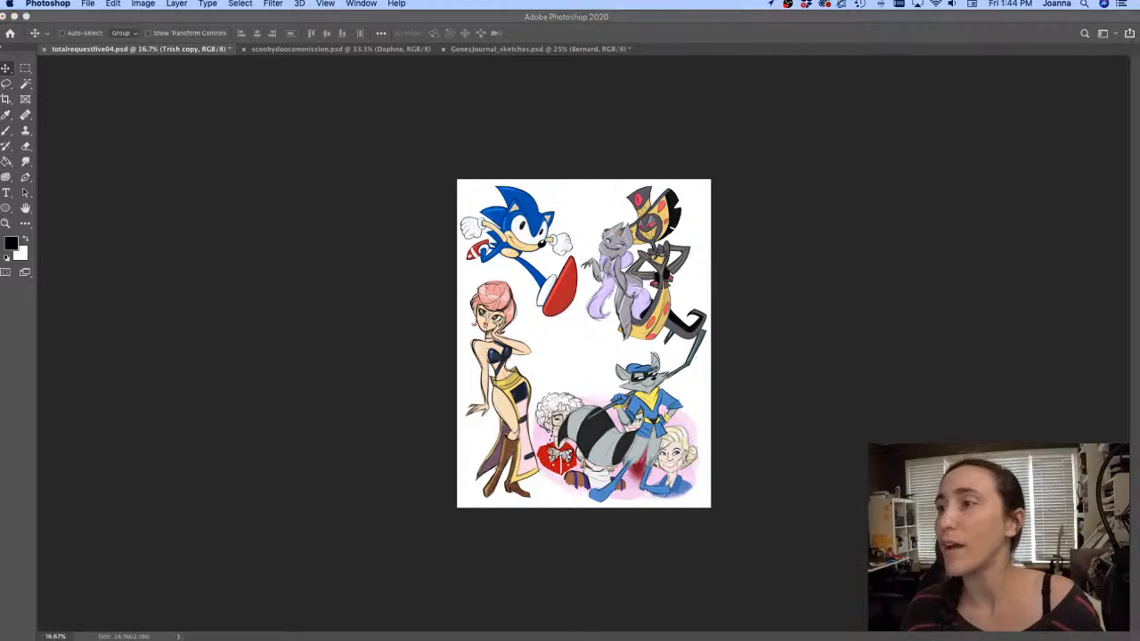